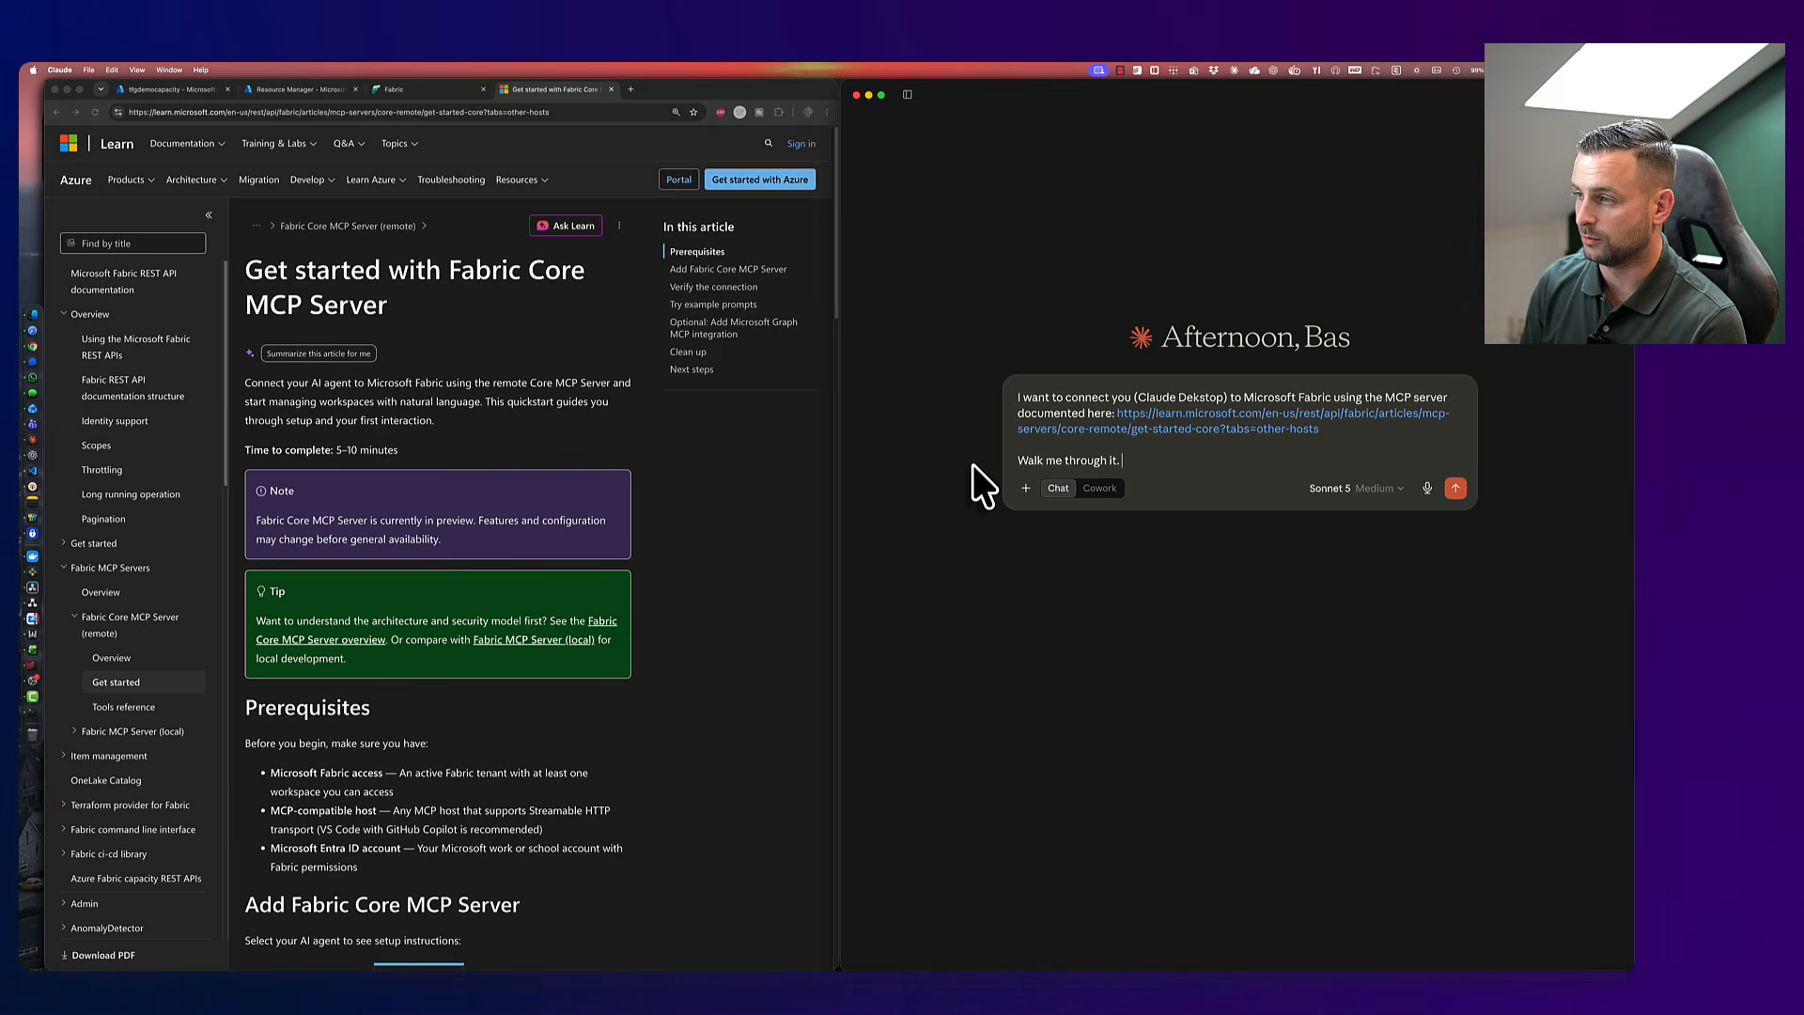
- Send Claude the request, with the Fabric Core MCP docs link, for a Fabric connection walkthrough
{"action": "key", "text": "Return"}
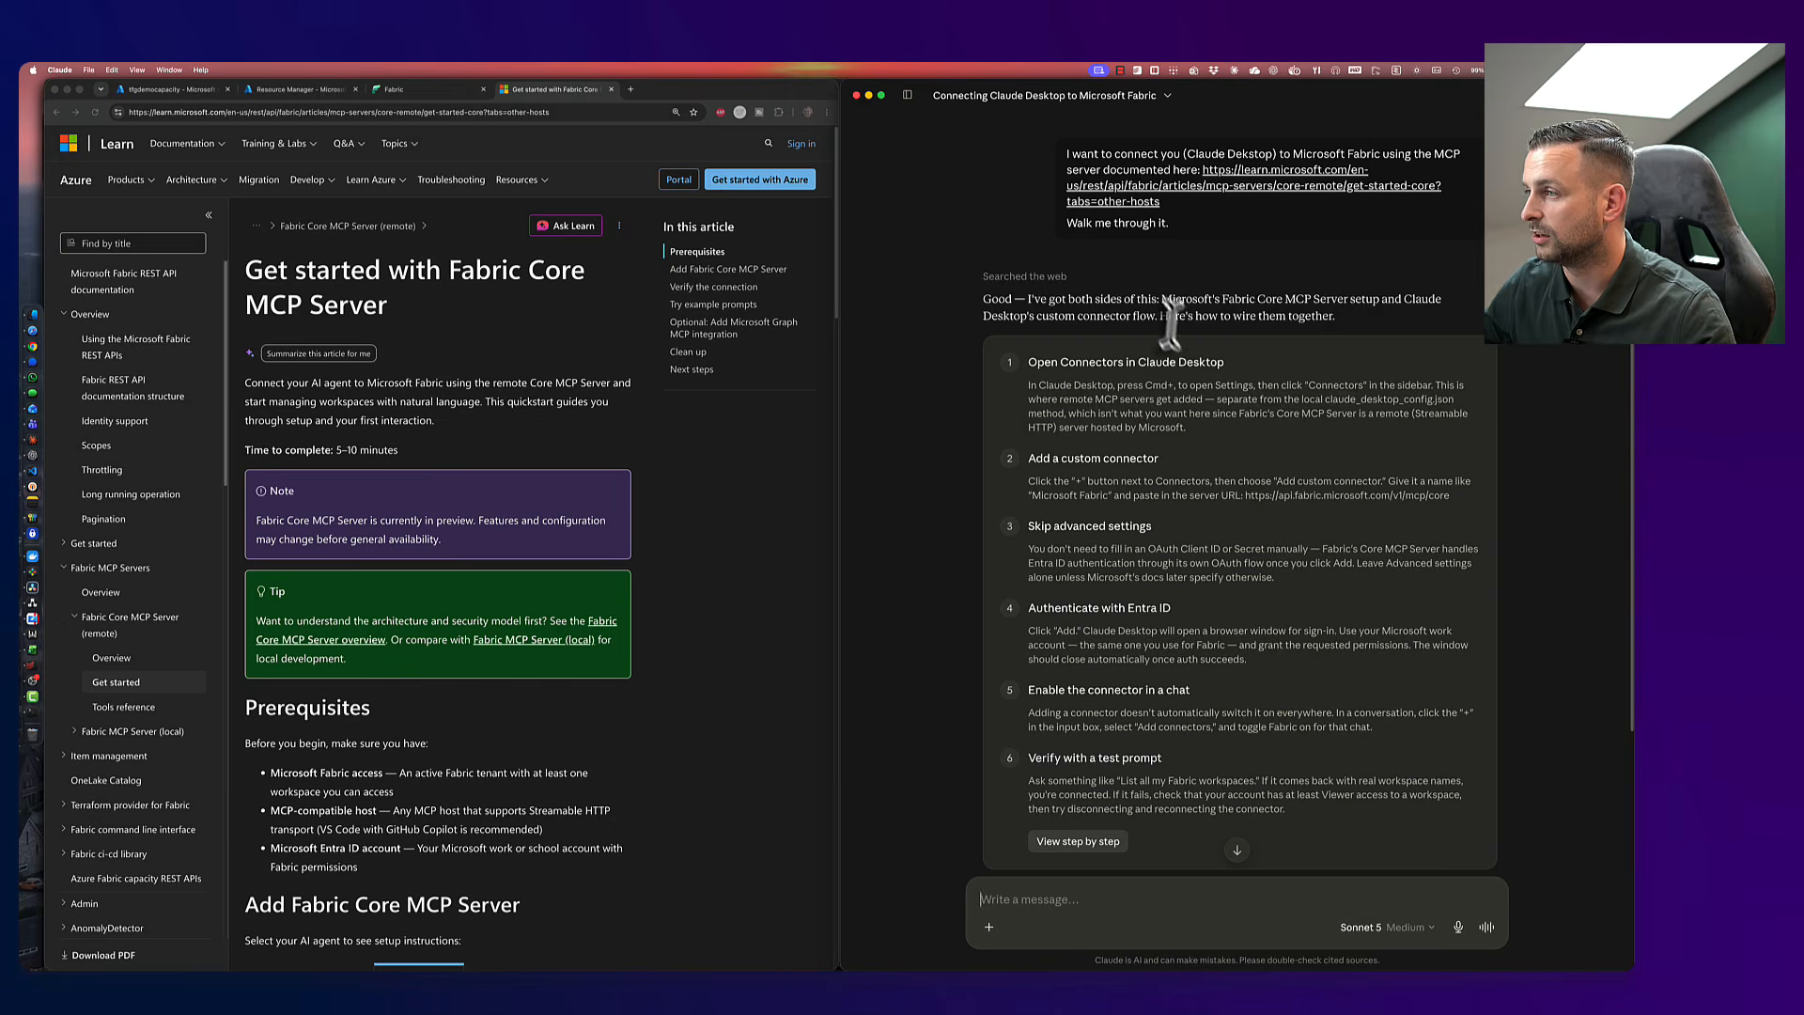
{"action": "scroll", "coordinate": [1135, 396], "scroll_direction": "down", "scroll_amount": 5}
{"action": "scroll", "coordinate": [1135, 396], "scroll_direction": "up", "scroll_amount": 1}
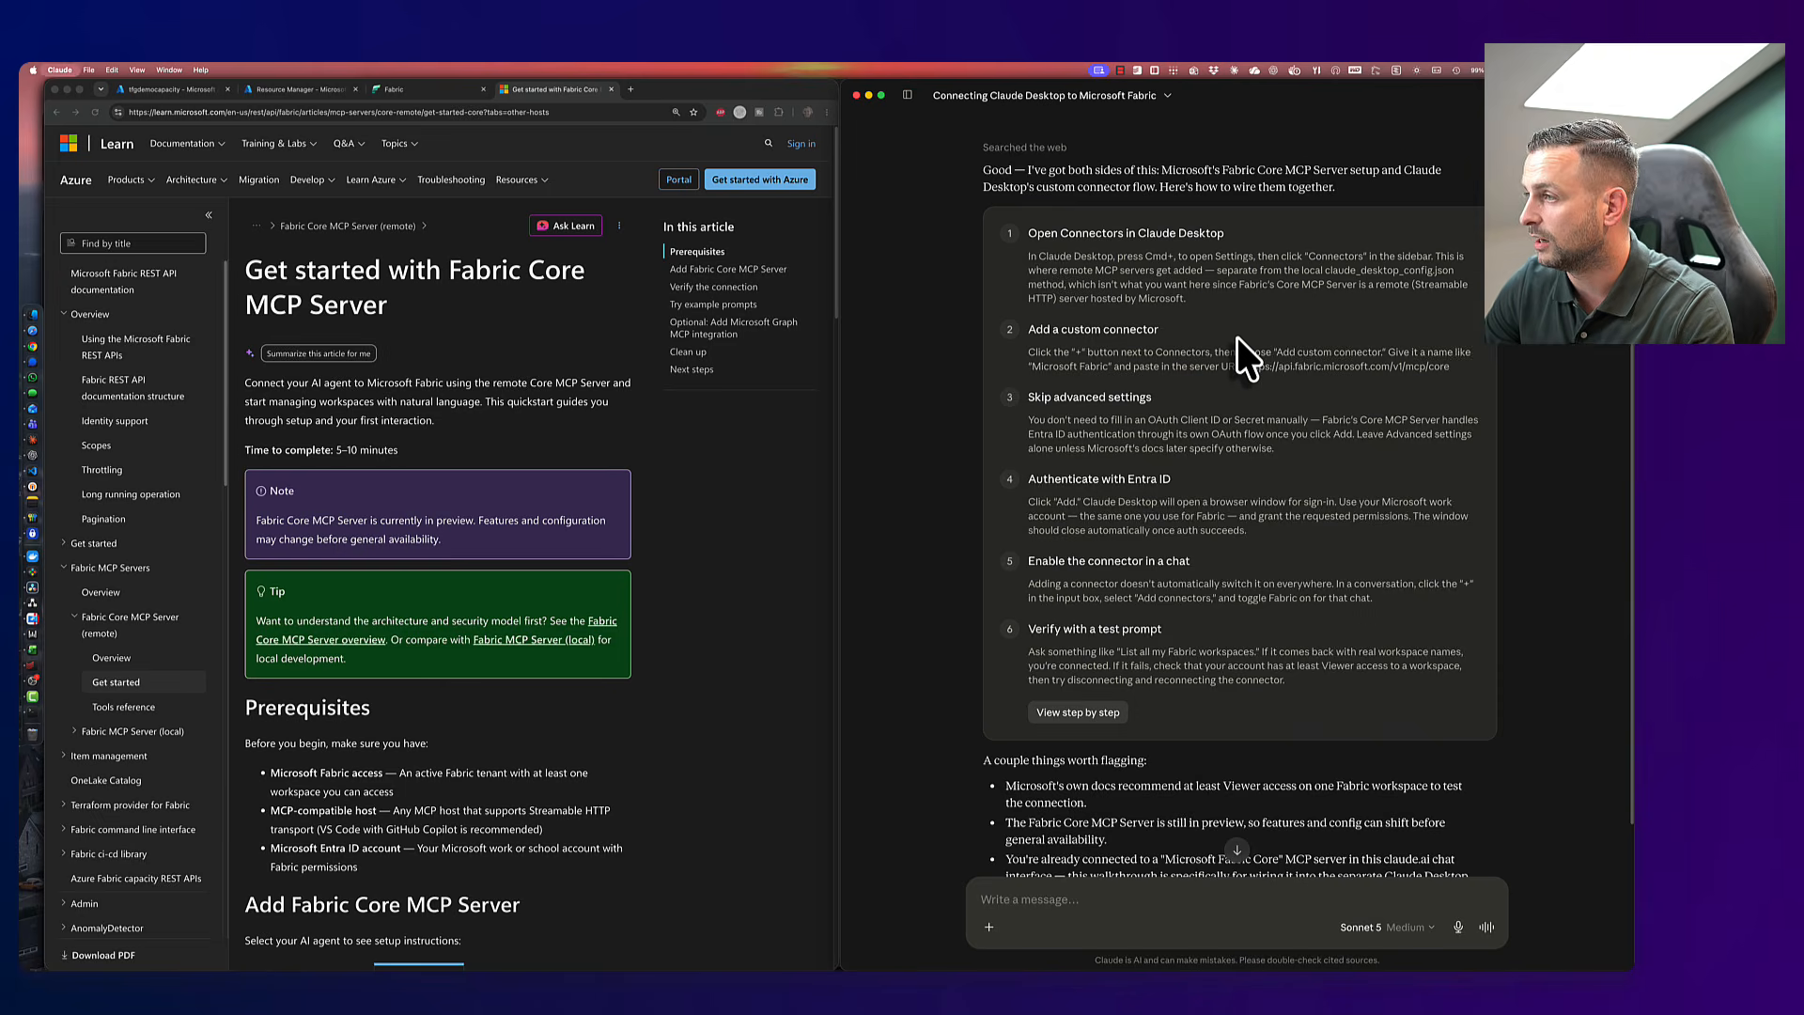
{"action": "key", "text": "super+comma"}
{"action": "key", "text": "Escape"}
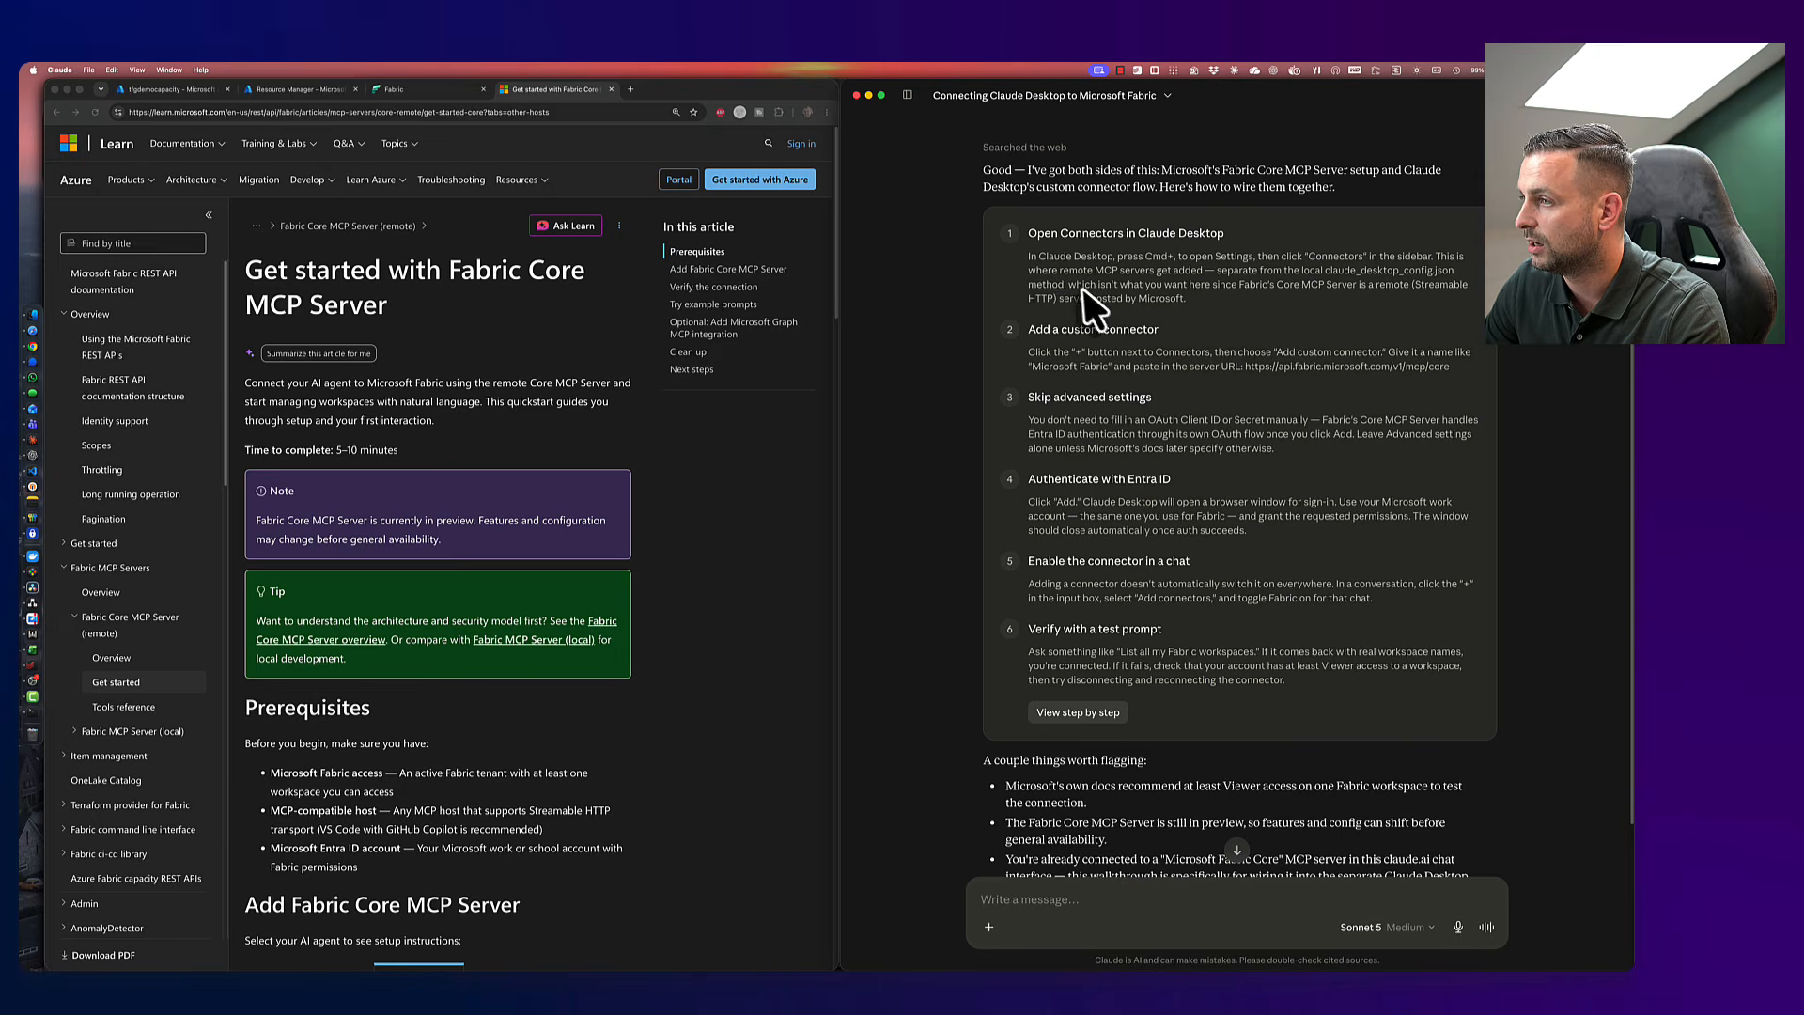
{"action": "left_click_drag", "start_coordinate": [1082, 285], "coordinate": [1318, 285]}
{"action": "left_click", "coordinate": [1231, 320]}
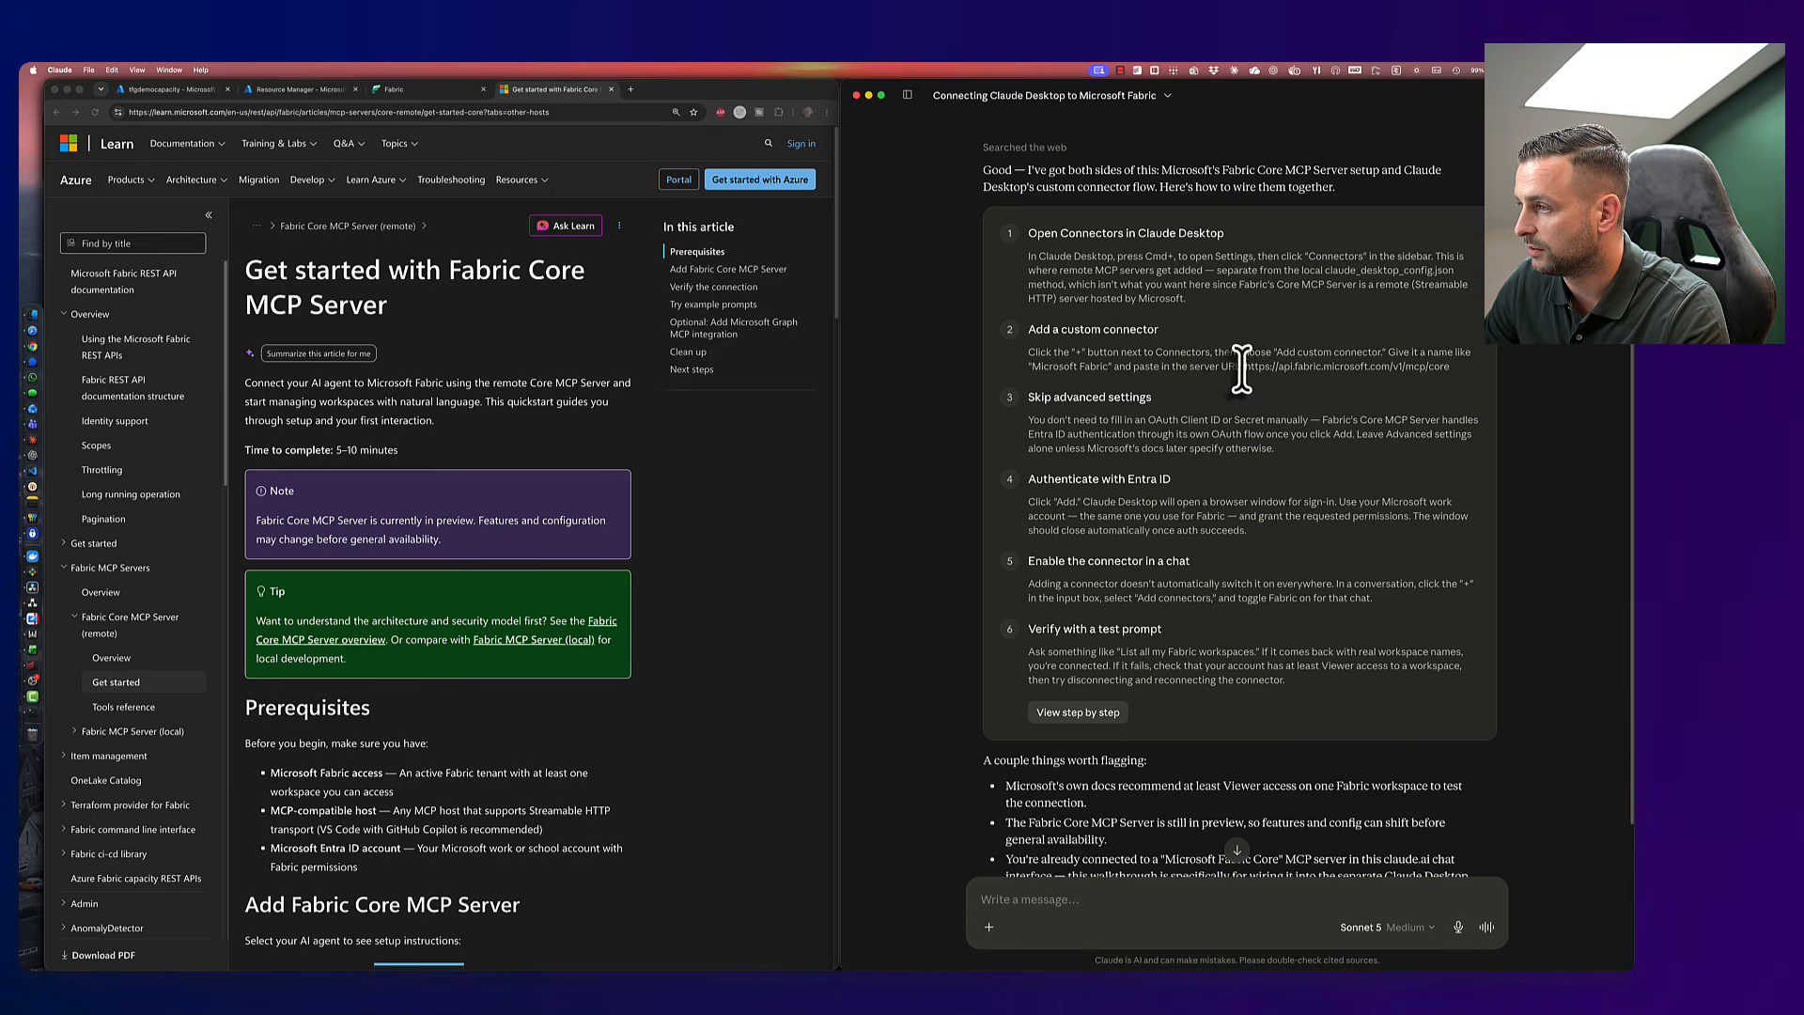
{"action": "left_click_drag", "start_coordinate": [1245, 366], "coordinate": [1451, 366]}
{"action": "key", "text": "super+c"}
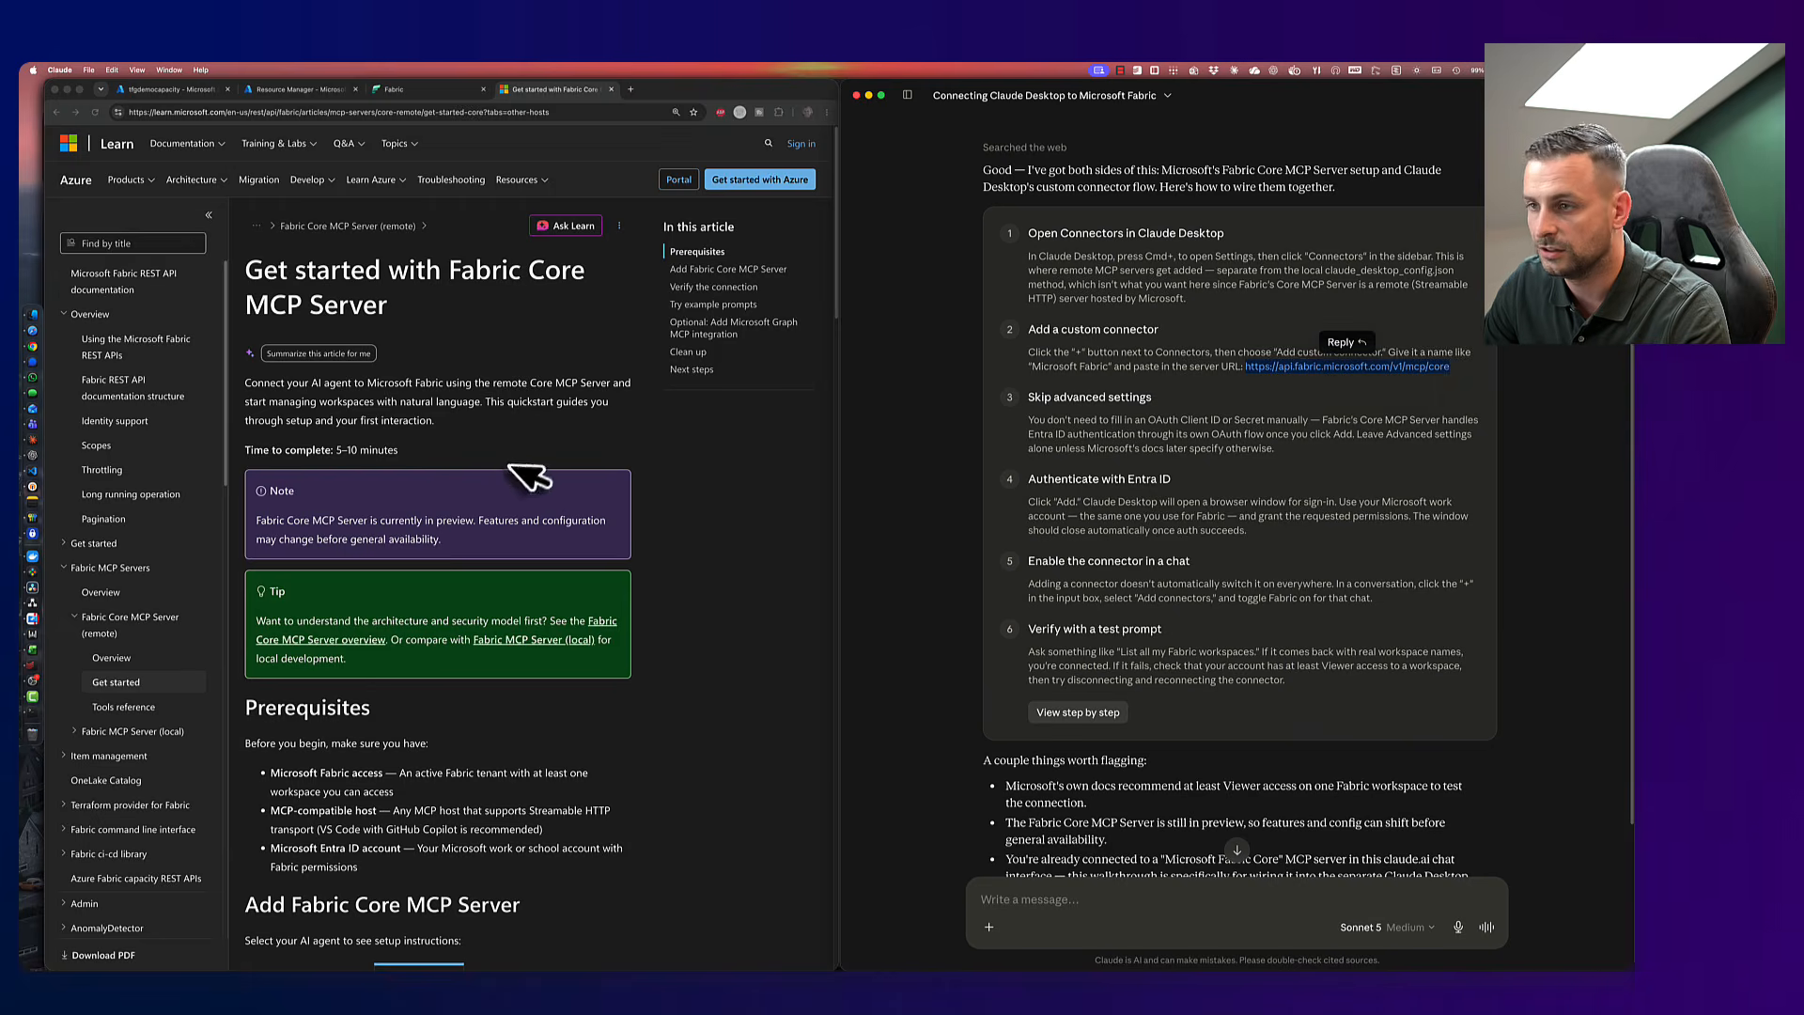
{"action": "left_click", "coordinate": [512, 482]}
{"action": "scroll", "coordinate": [512, 482], "scroll_direction": "down", "scroll_amount": 5}
{"action": "scroll", "coordinate": [501, 462], "scroll_direction": "down", "scroll_amount": 10}
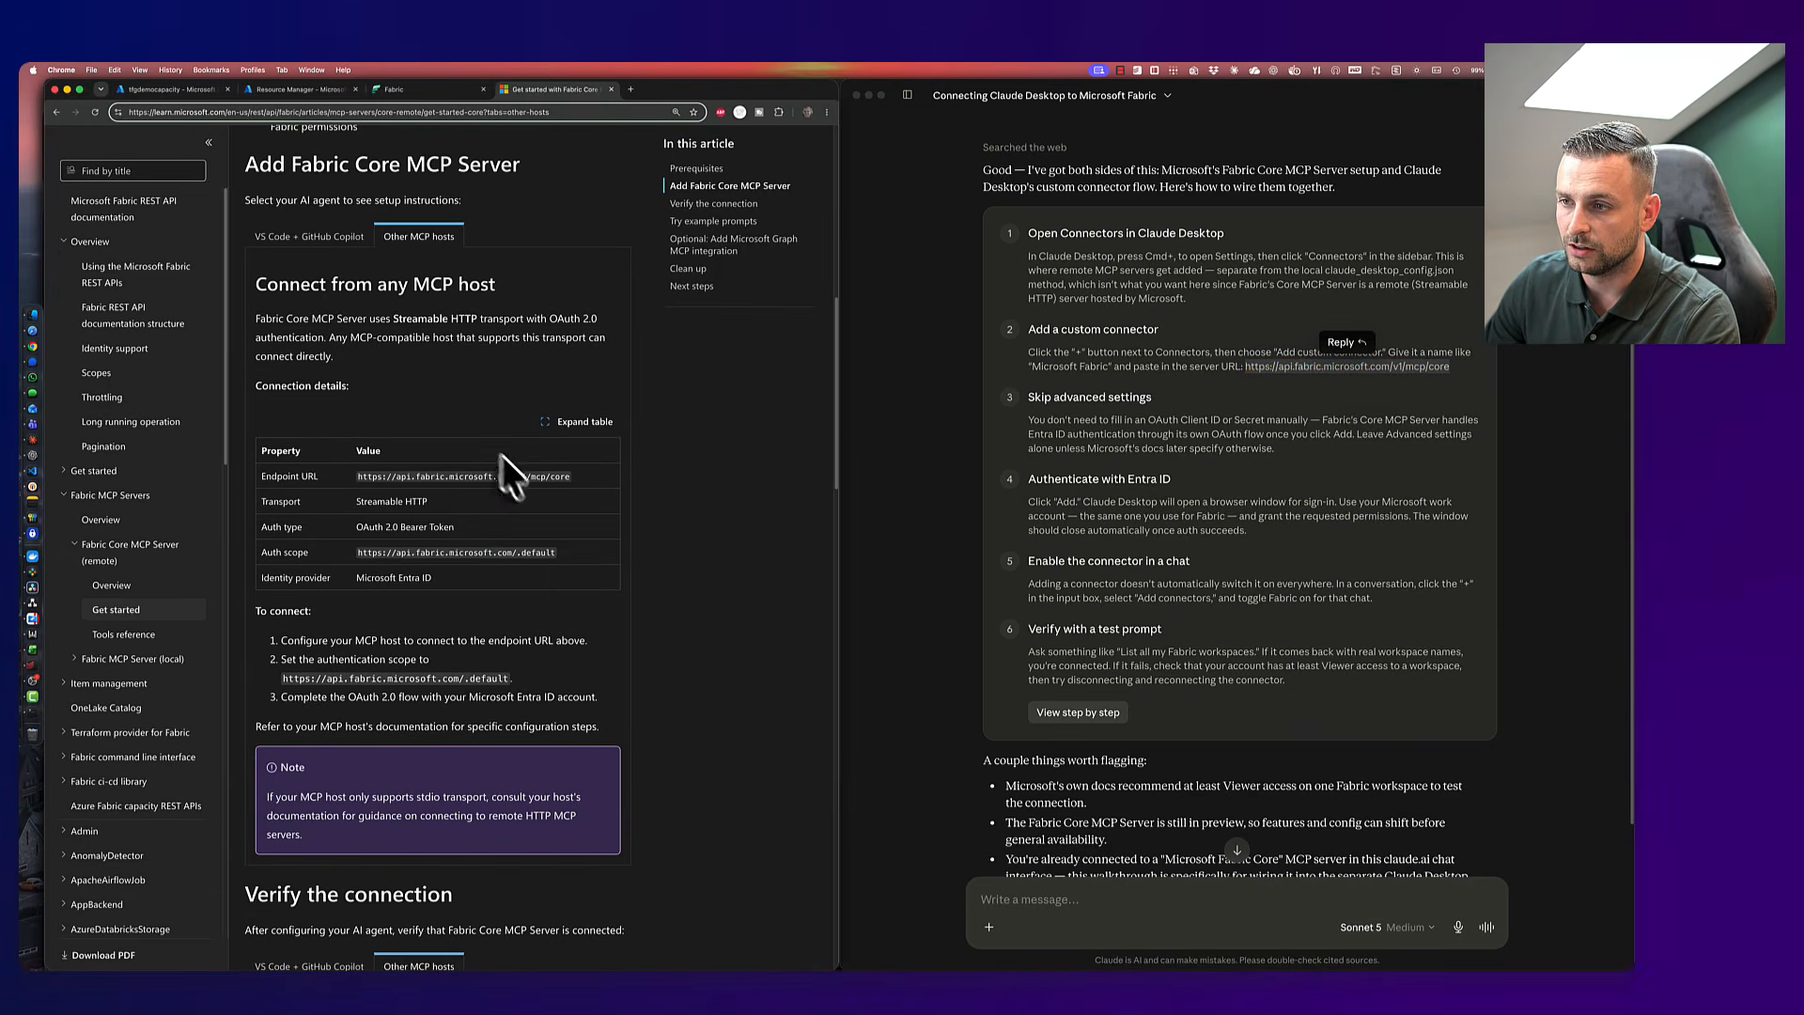
{"action": "scroll", "coordinate": [1295, 423], "scroll_direction": "down", "scroll_amount": 2}
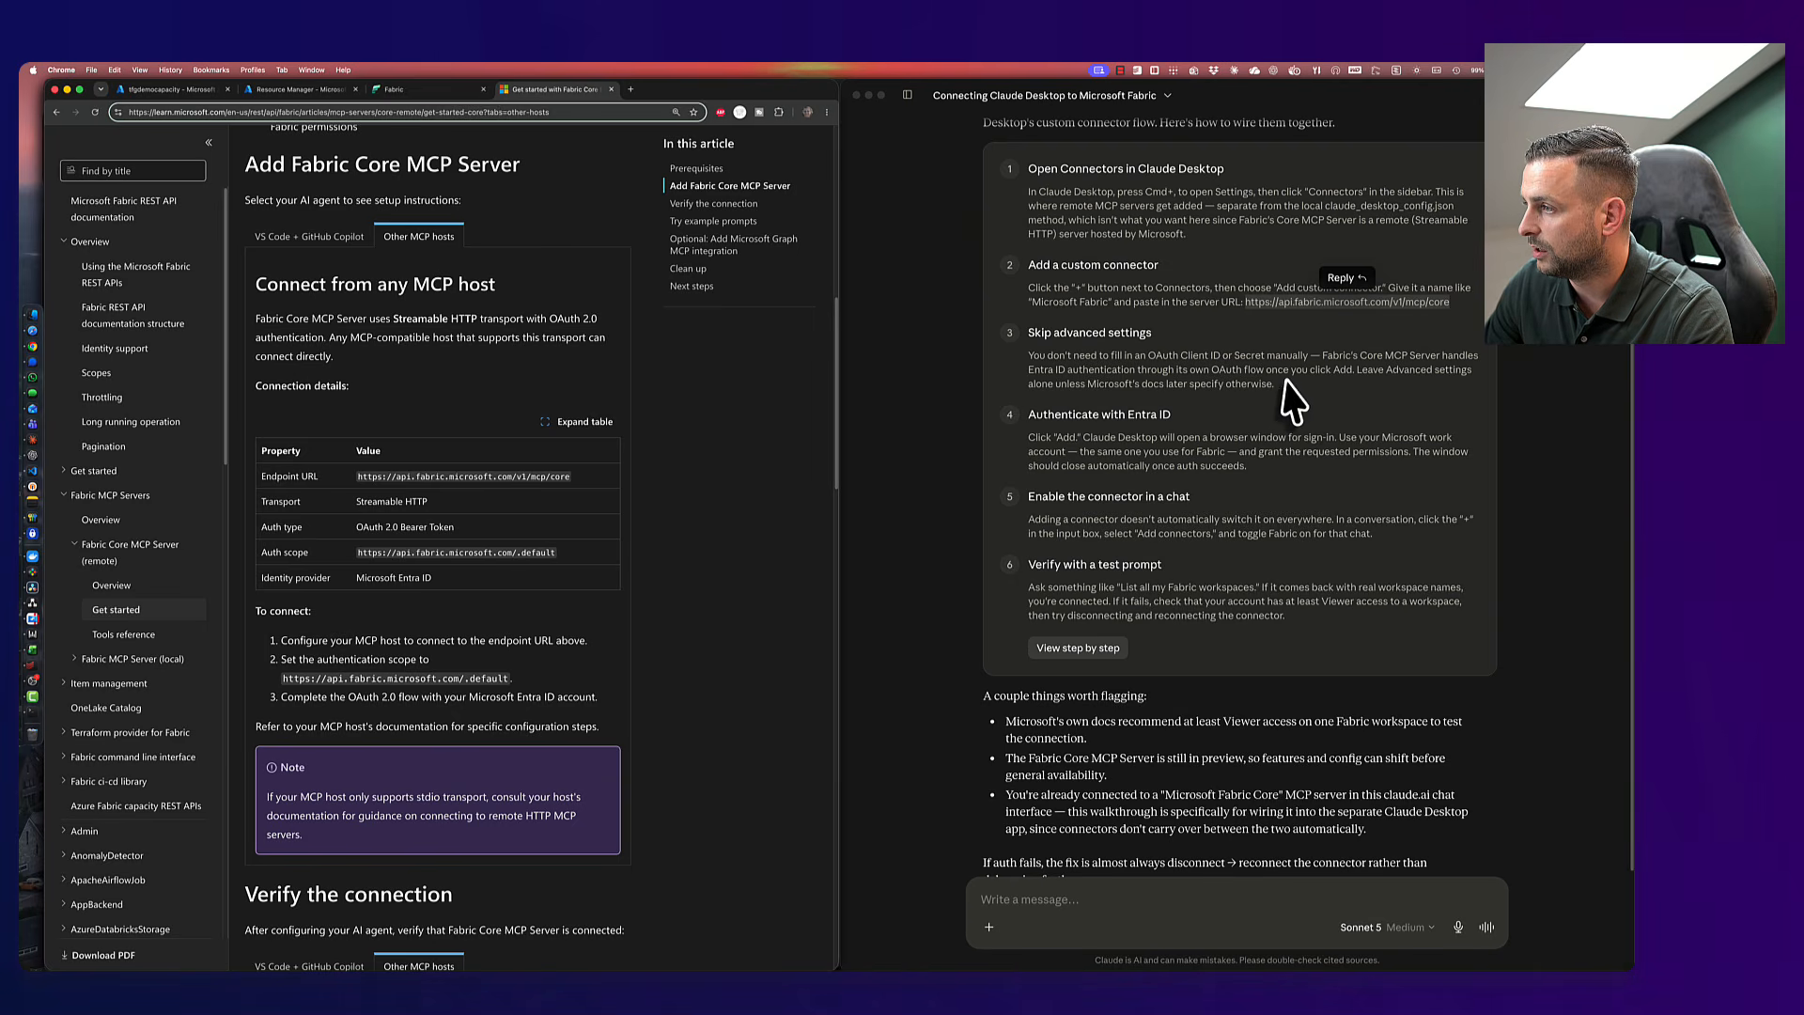
{"action": "scroll", "coordinate": [1214, 413], "scroll_direction": "down", "scroll_amount": 1}
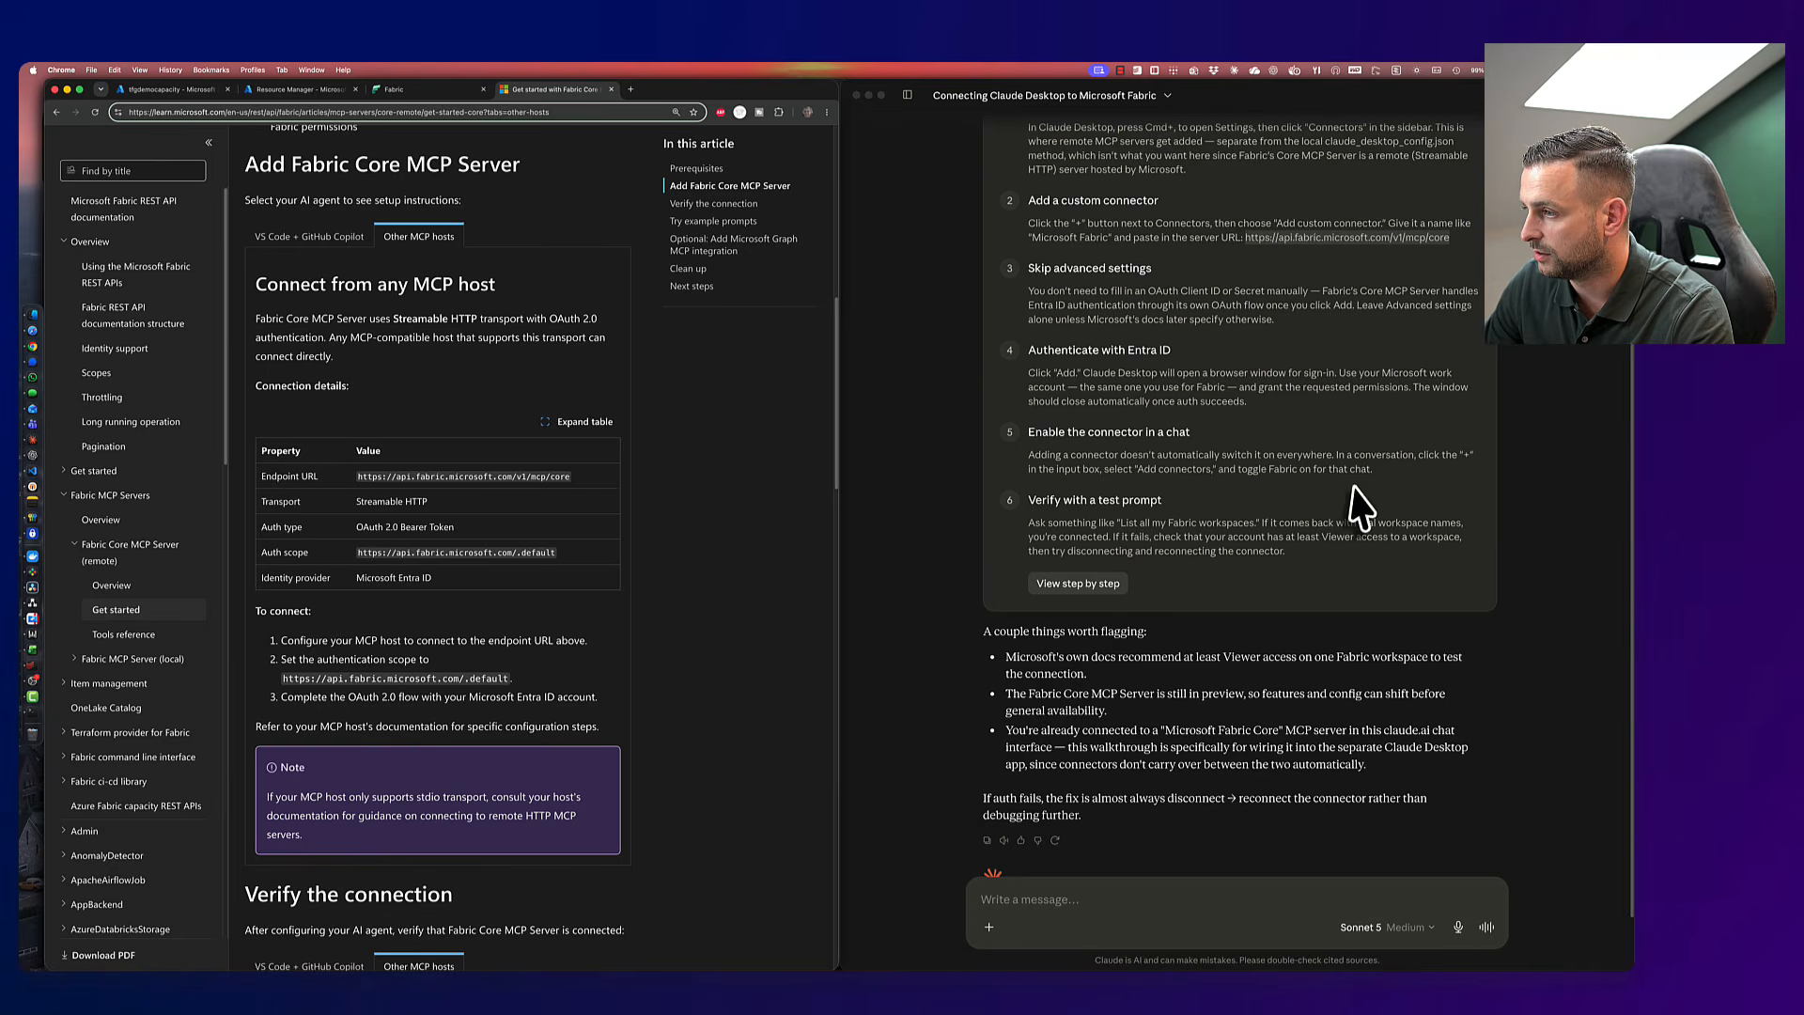
{"action": "left_click", "coordinate": [1214, 598]}
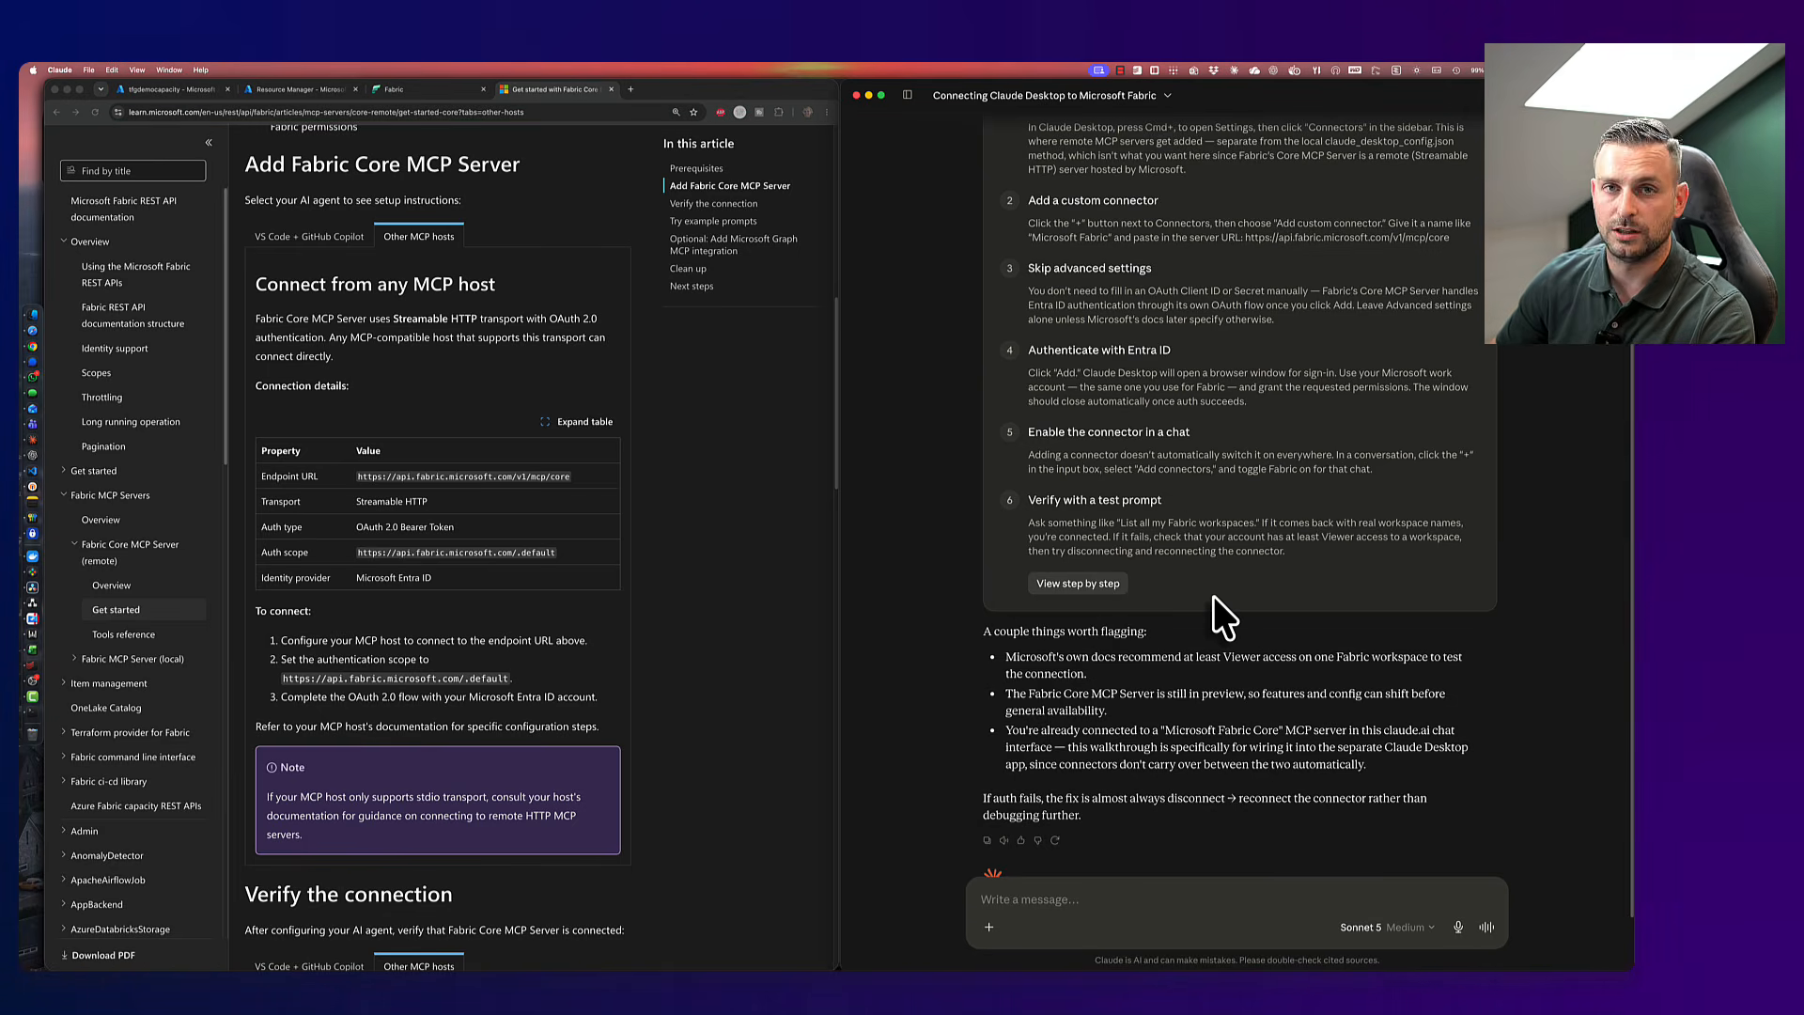
- In Settings > Connectors, start adding a custom connector
{"action": "key", "text": "super+comma"}
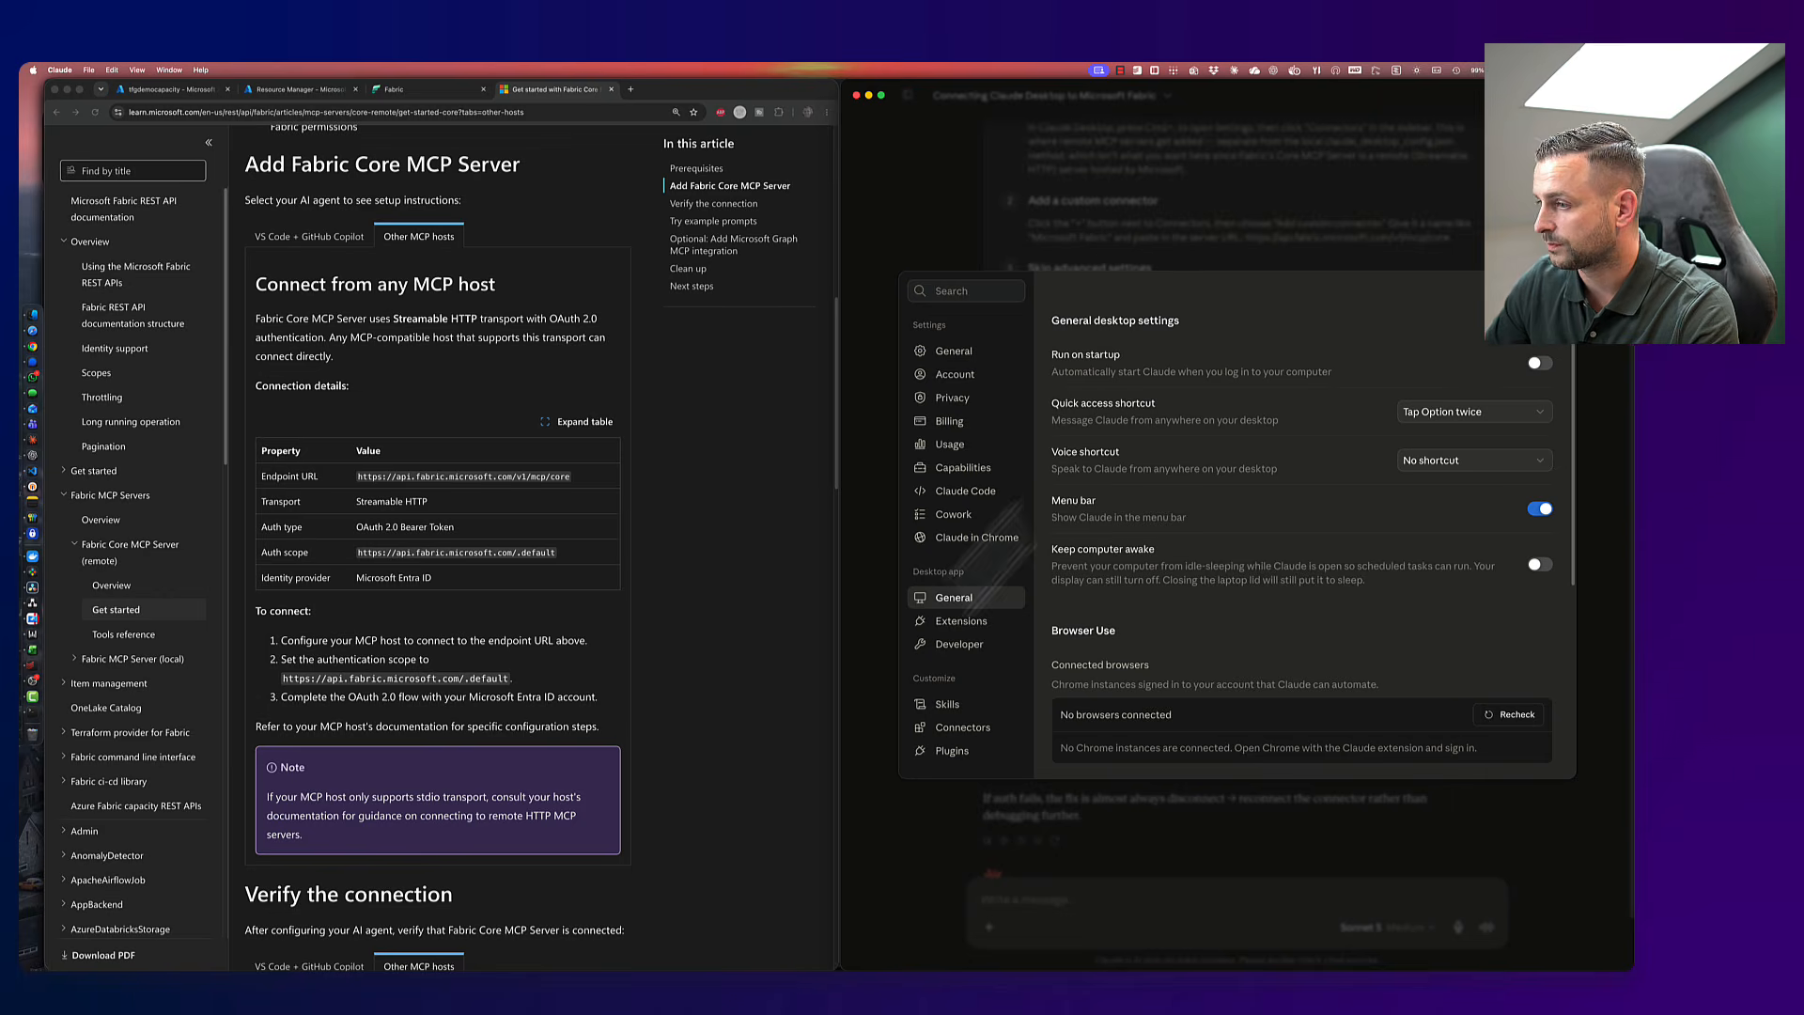
{"action": "left_click", "coordinate": [960, 729]}
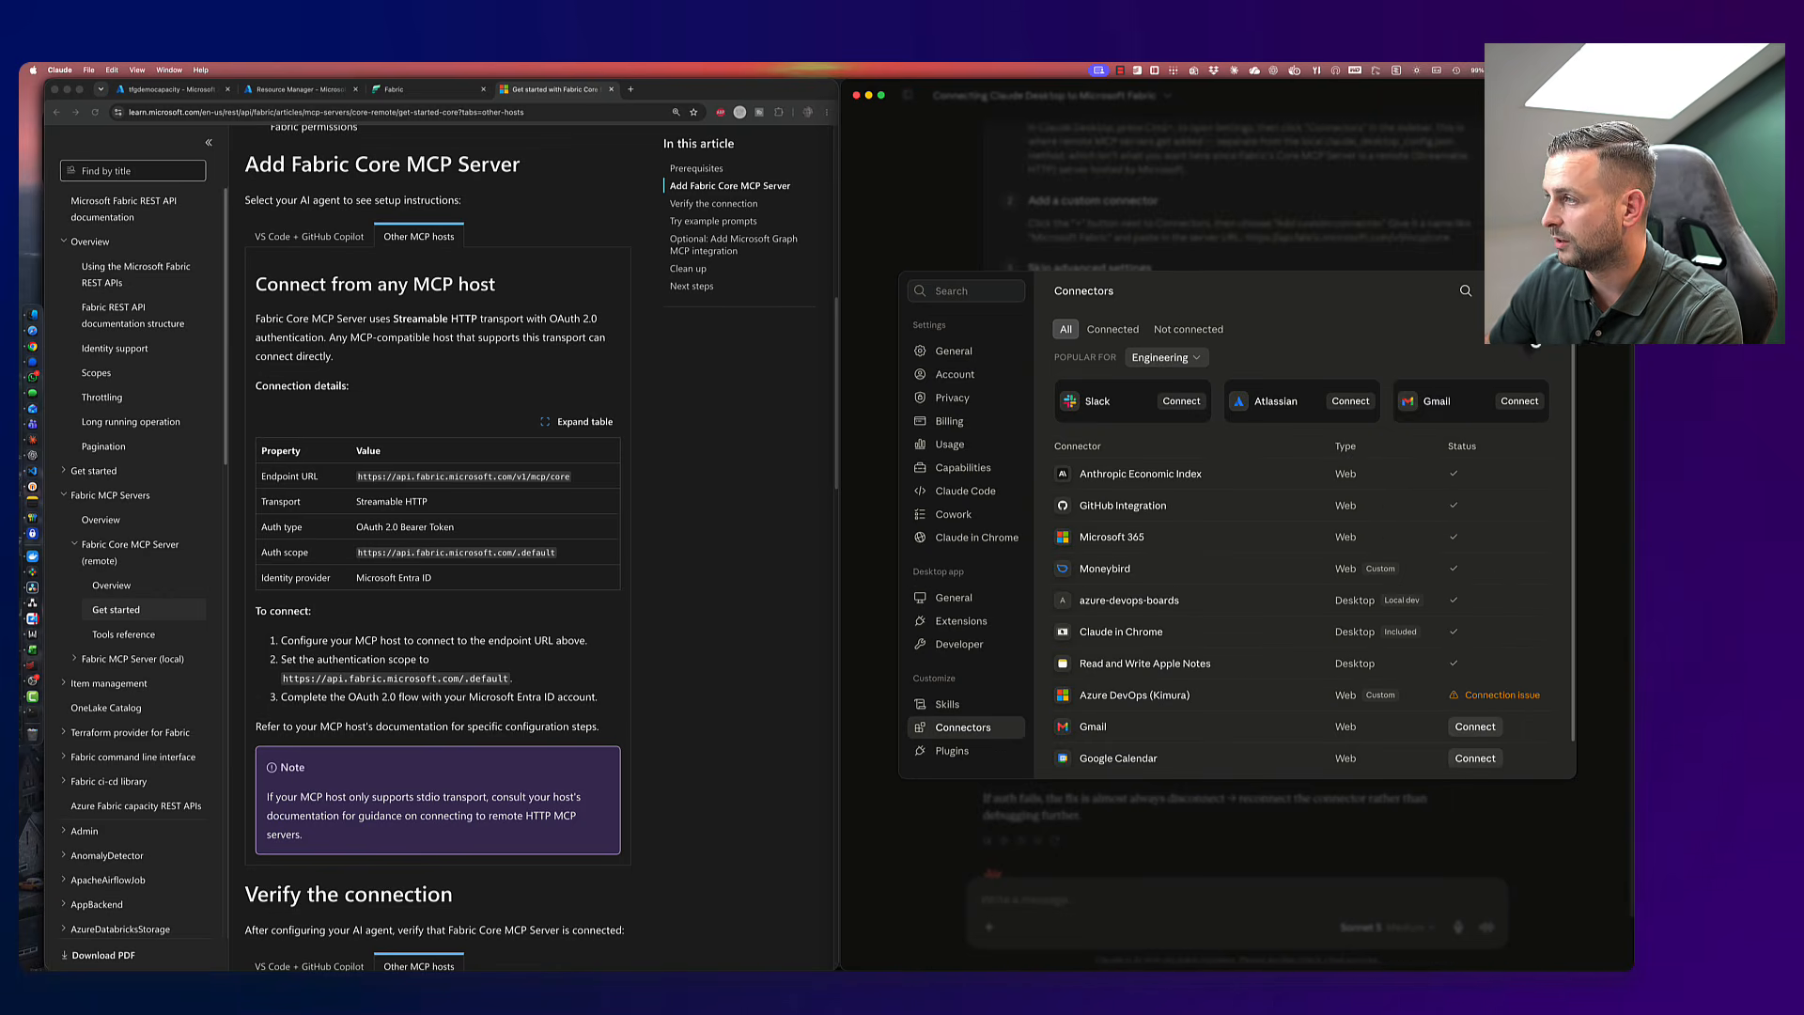
{"action": "left_click", "coordinate": [1508, 291]}
{"action": "left_click", "coordinate": [1511, 346]}
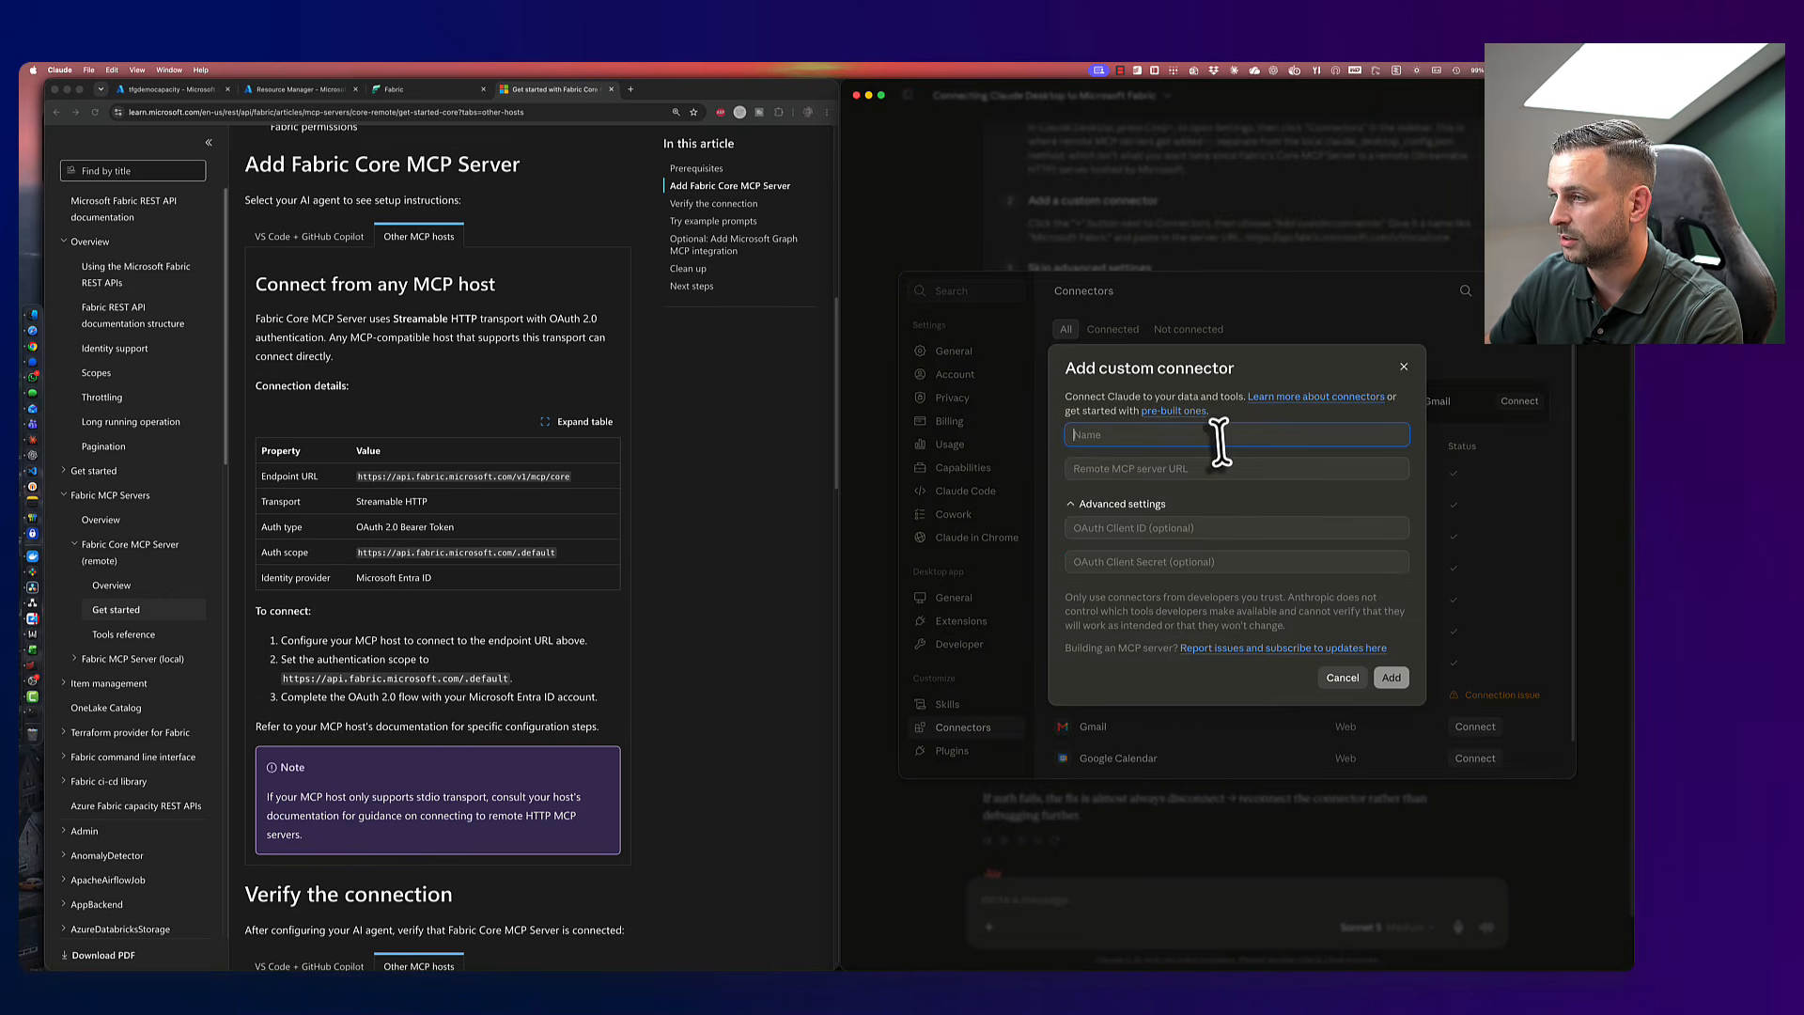
{"action": "type", "text": "Microsfot Fabri"}
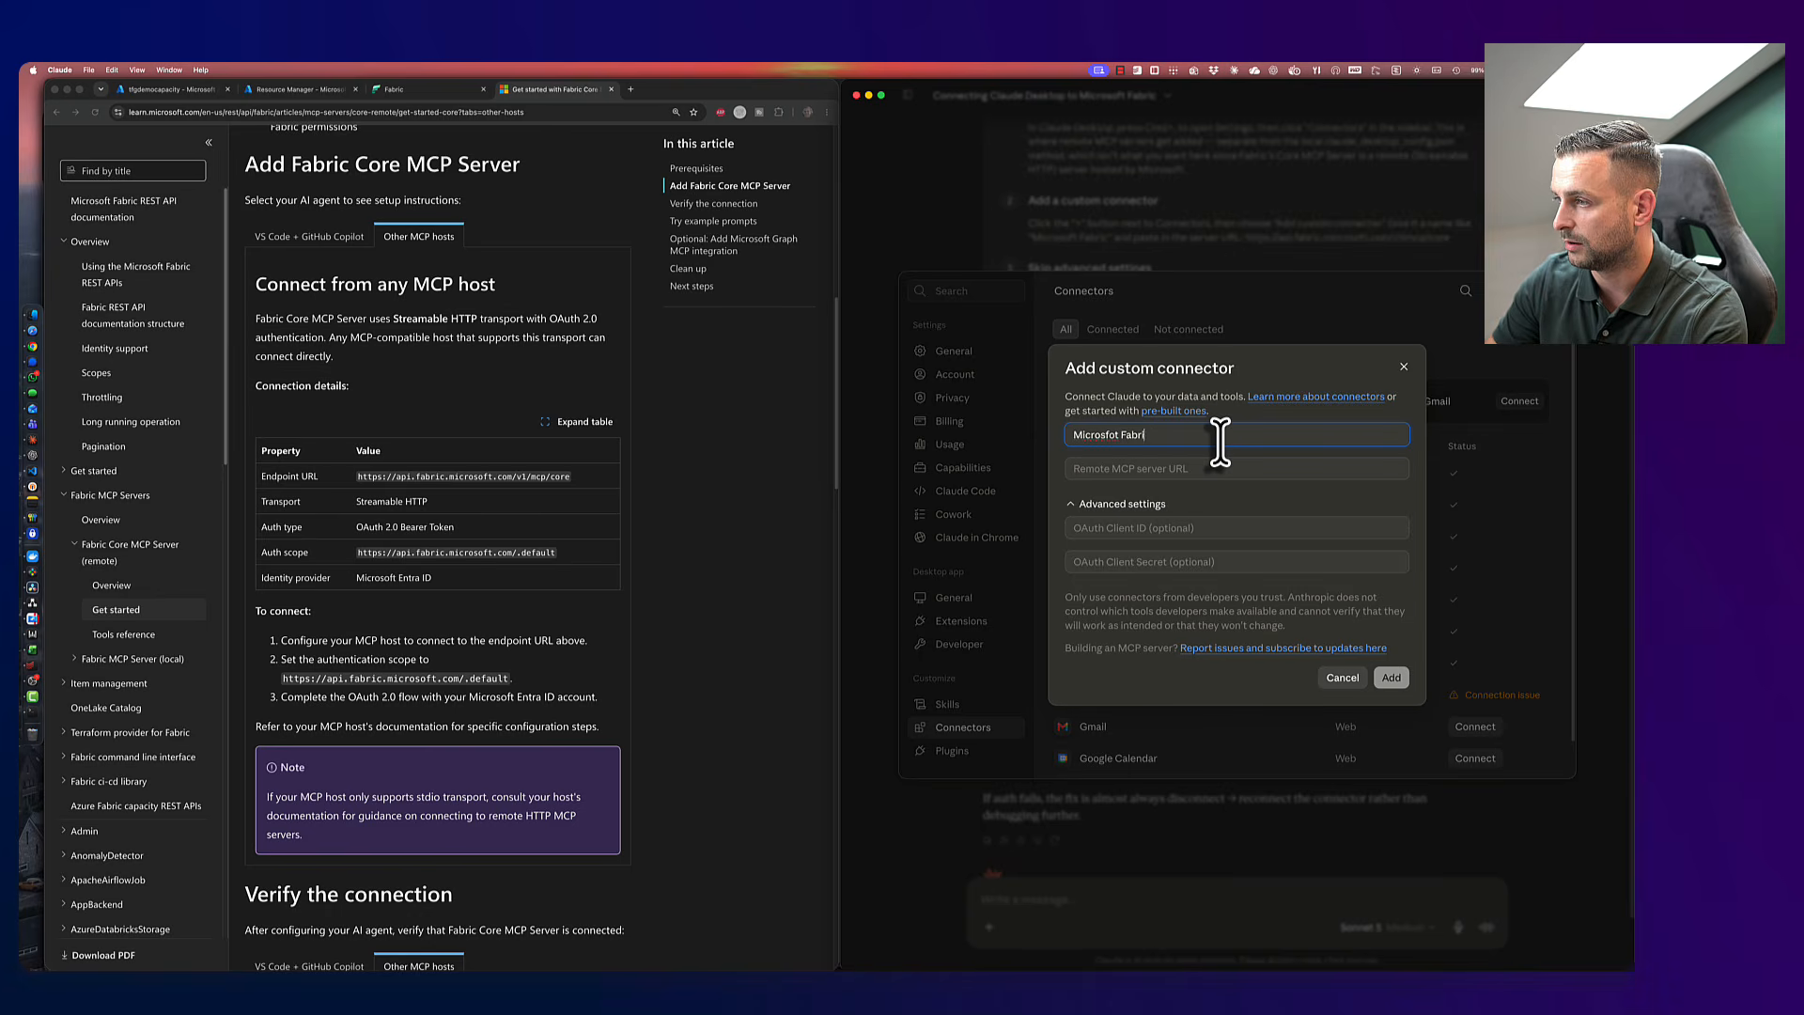
{"action": "type", "text": "c MCP Core"}
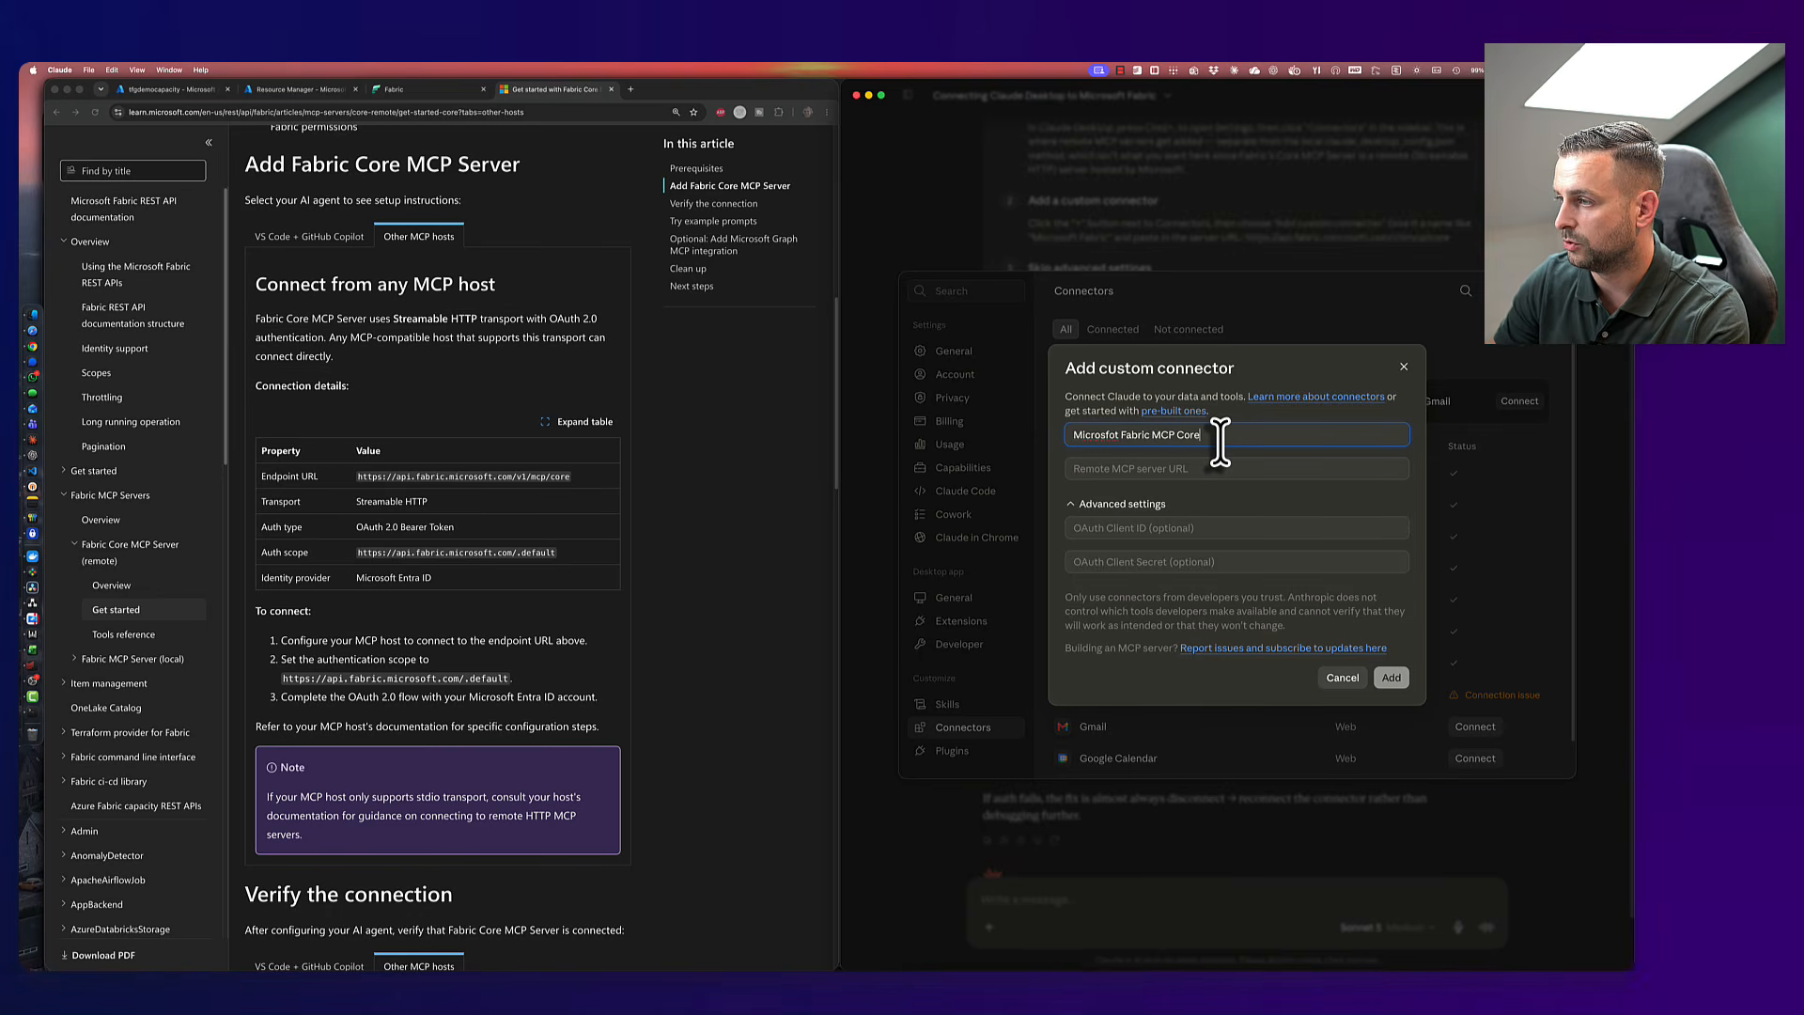
{"action": "left_click", "coordinate": [1111, 436]}
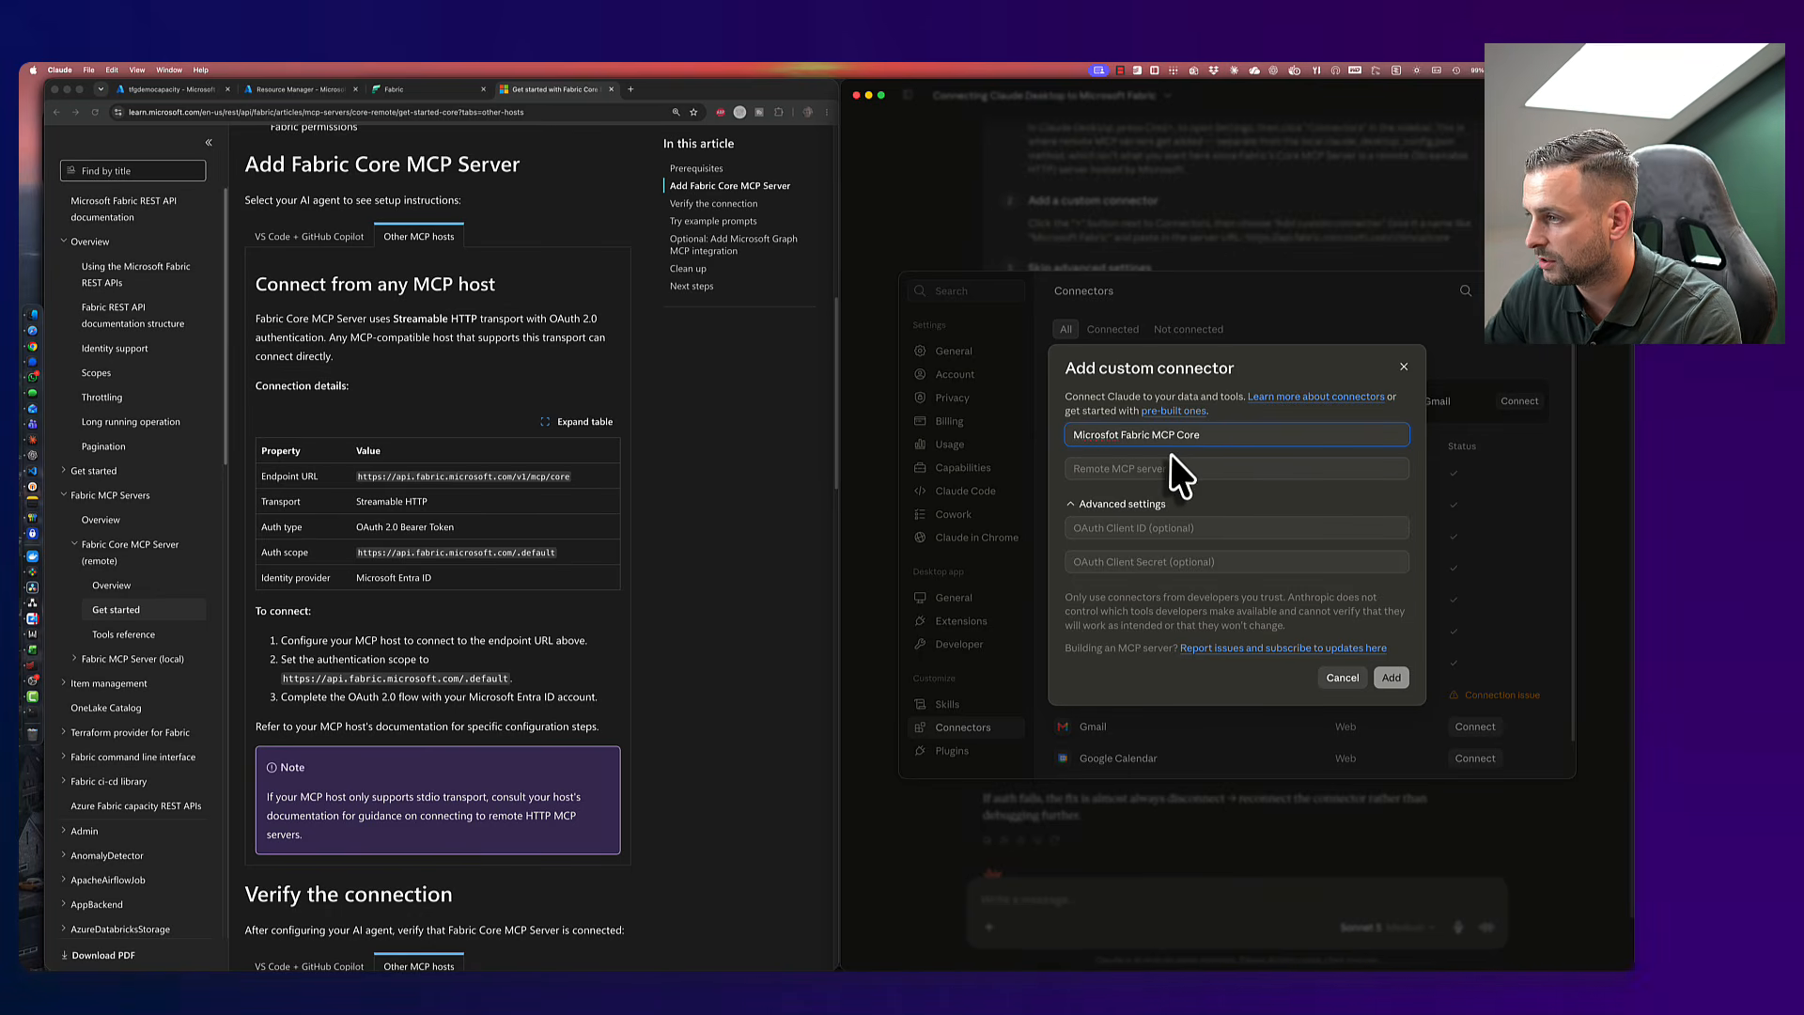
{"action": "key", "text": "BackSpace"}
{"action": "key", "text": "BackSpace"}
{"action": "key", "text": "BackSpace"}
{"action": "type", "text": "of"}
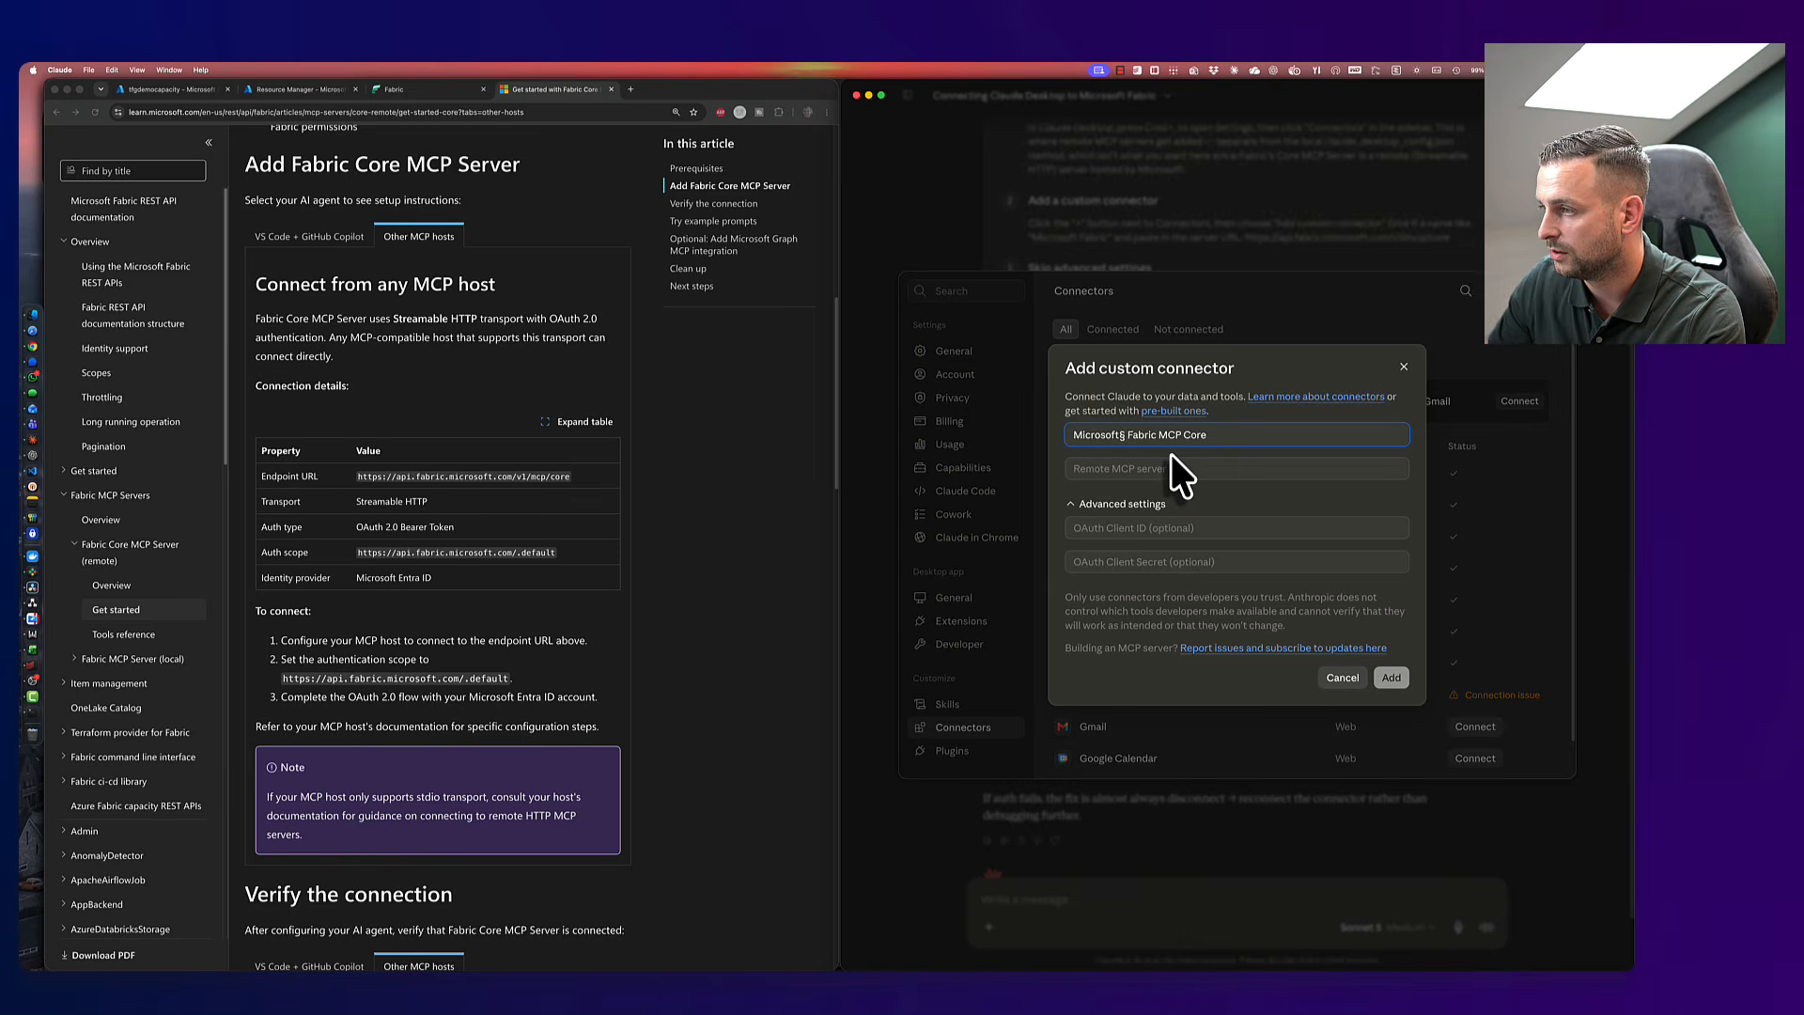
{"action": "key", "text": "Tab"}
{"action": "key", "text": "super+v"}
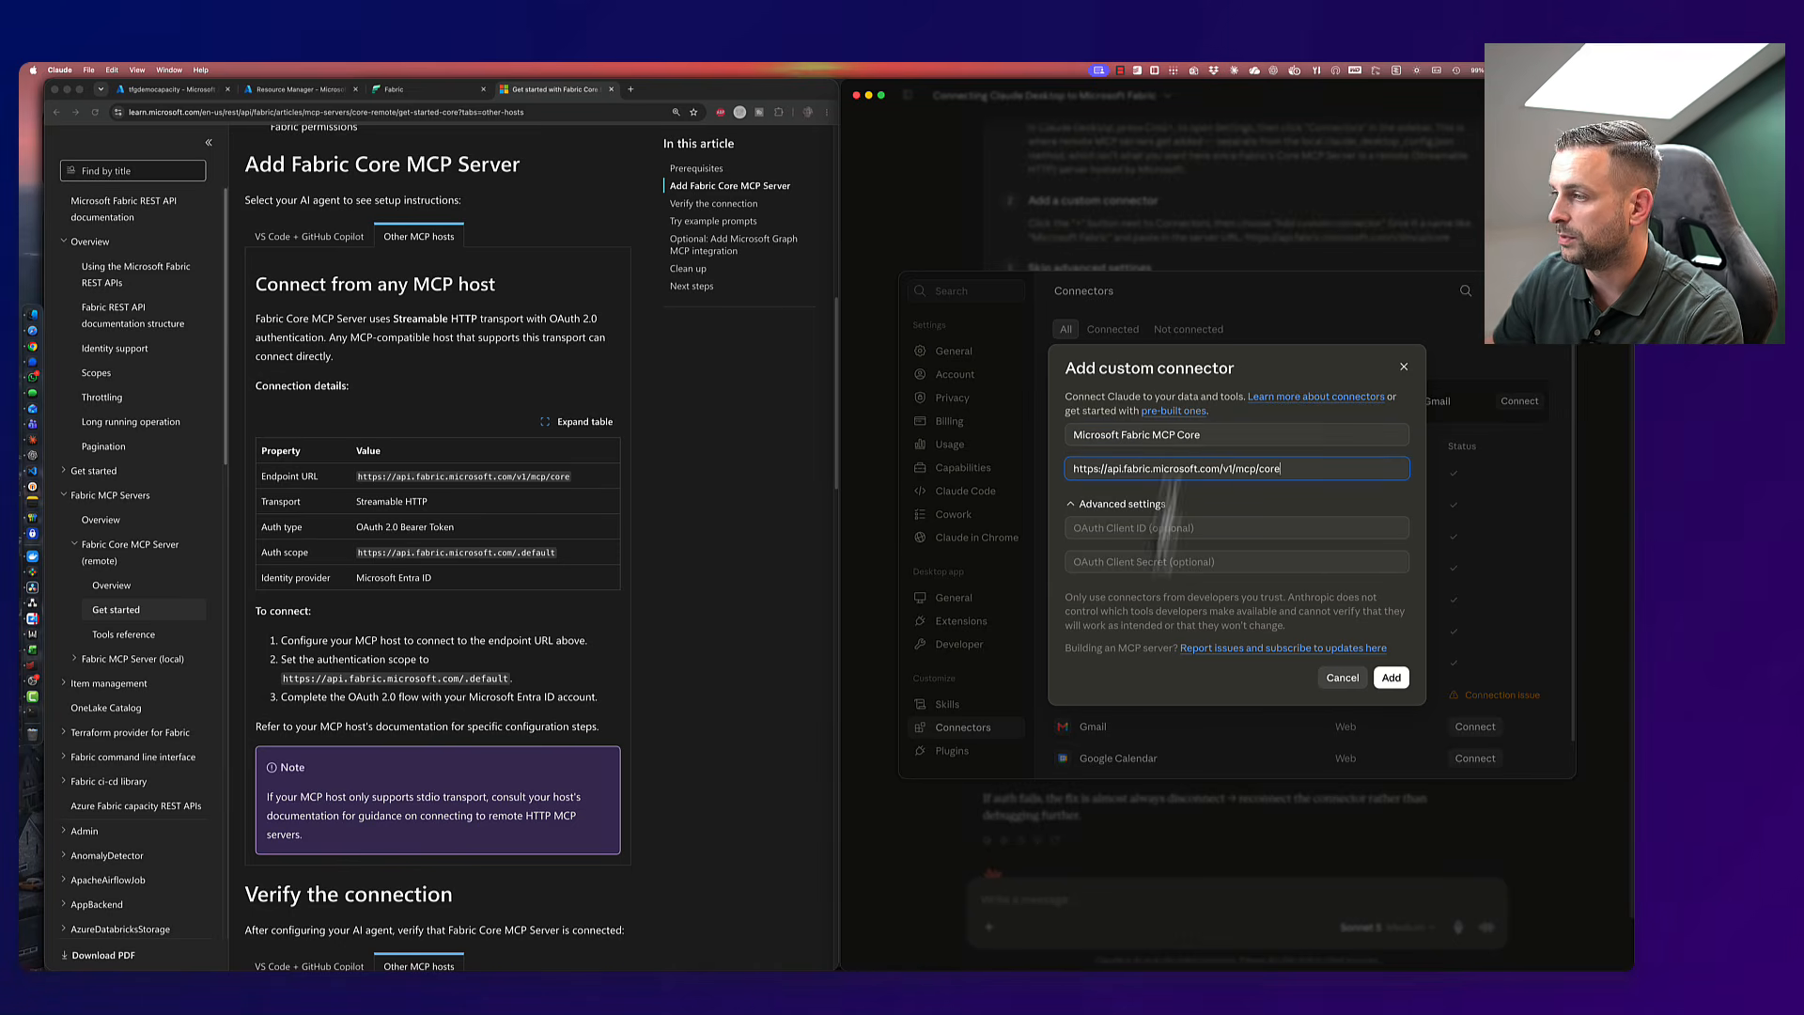
{"action": "left_click", "coordinate": [1390, 677]}
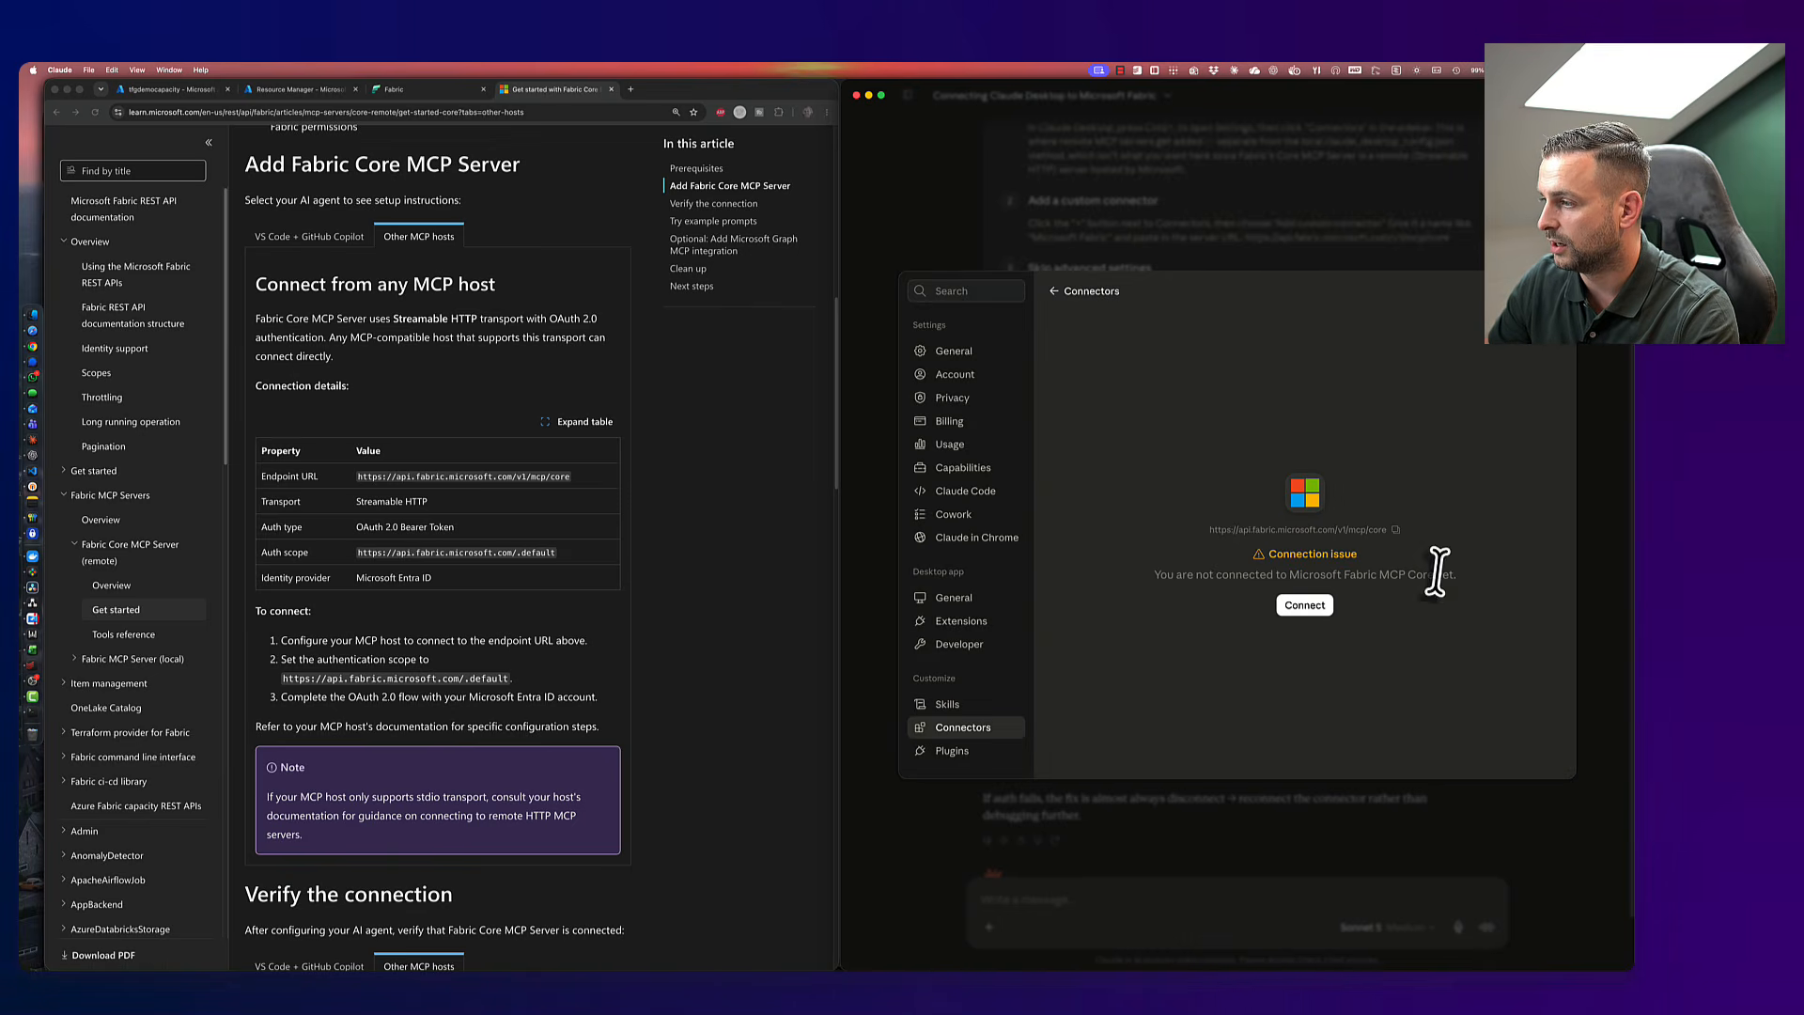
- Try connecting the Fabric connector and copy the resulting client-registration error text
{"action": "left_click", "coordinate": [1297, 606]}
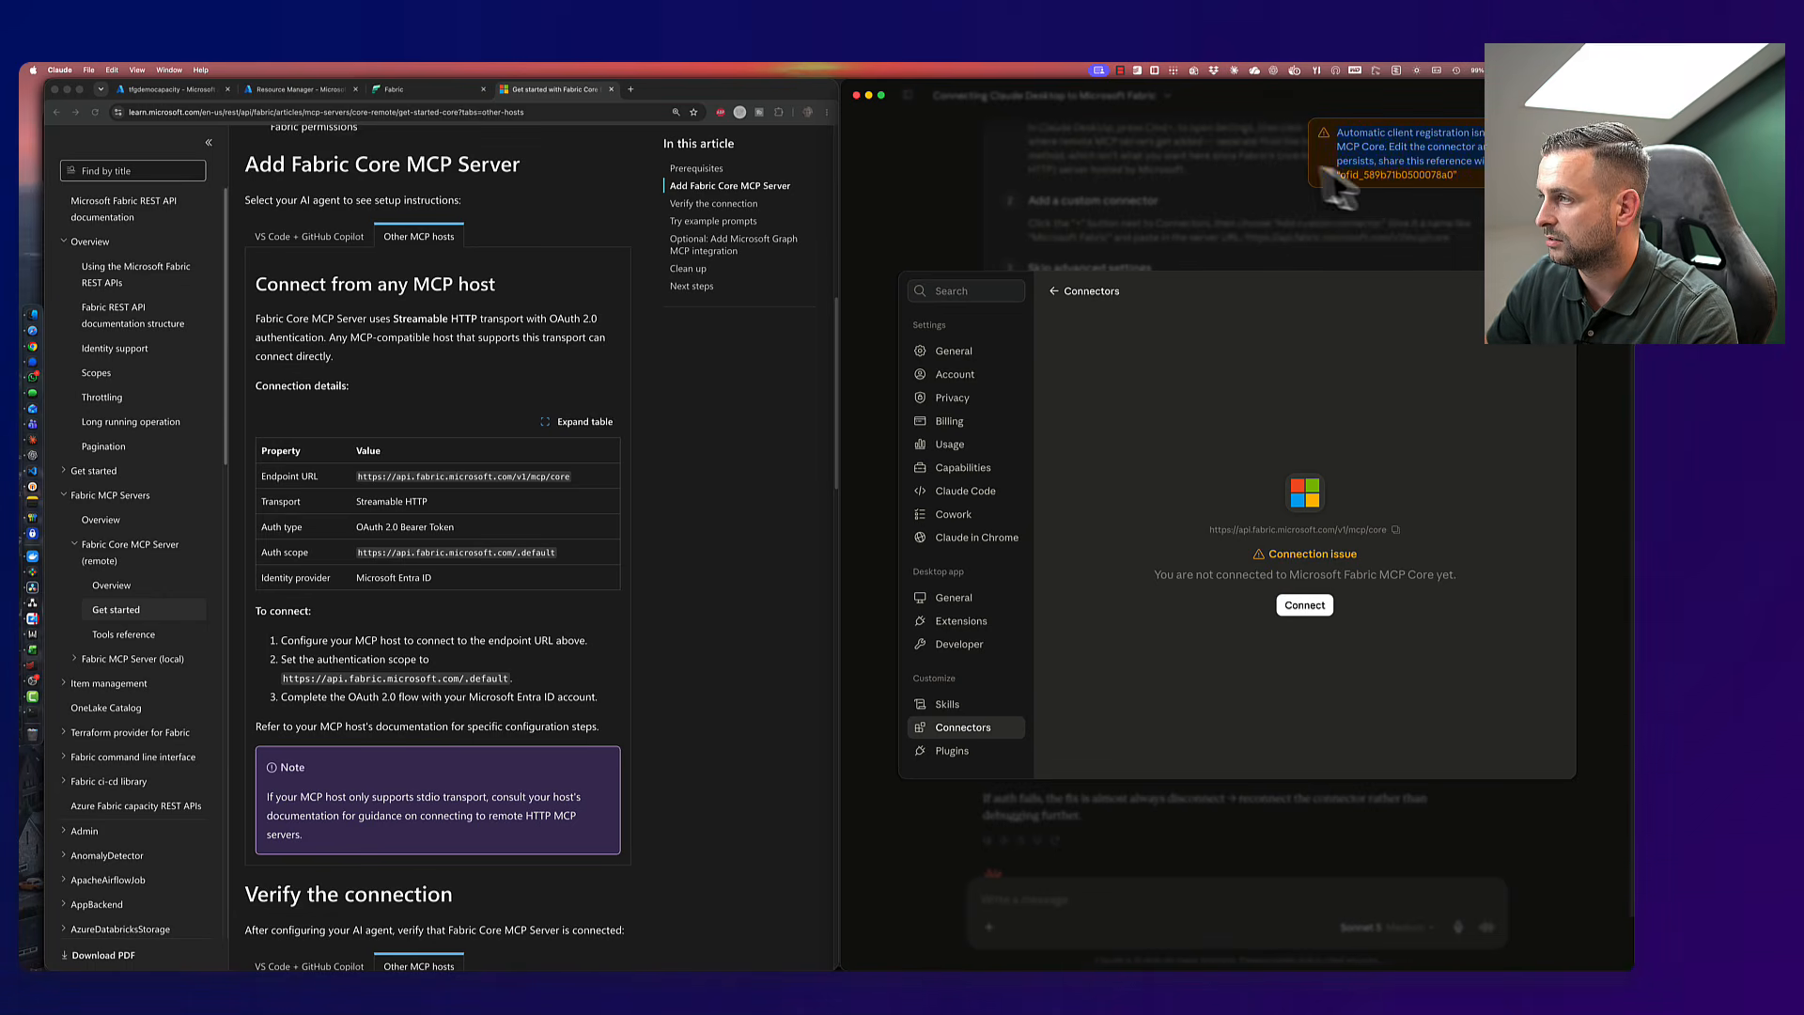
{"action": "left_click_drag", "start_coordinate": [1400, 218], "coordinate": [1255, 205]}
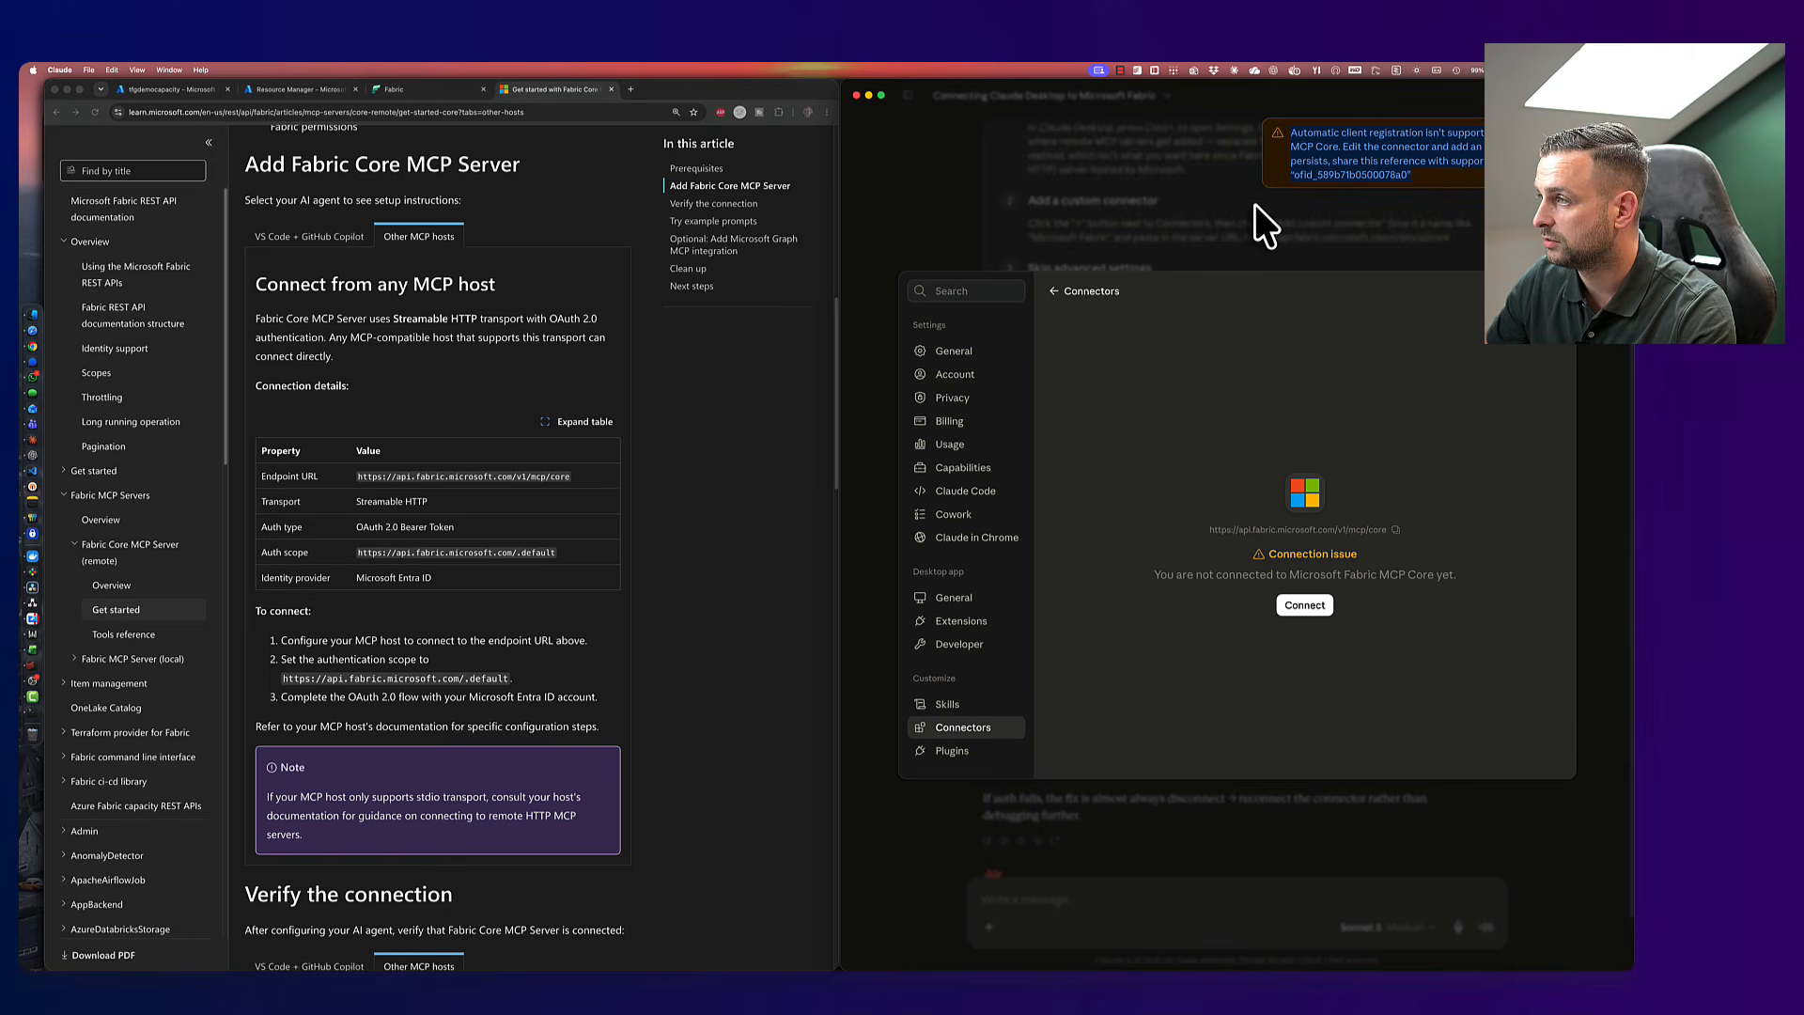
{"action": "left_click", "coordinate": [1414, 148]}
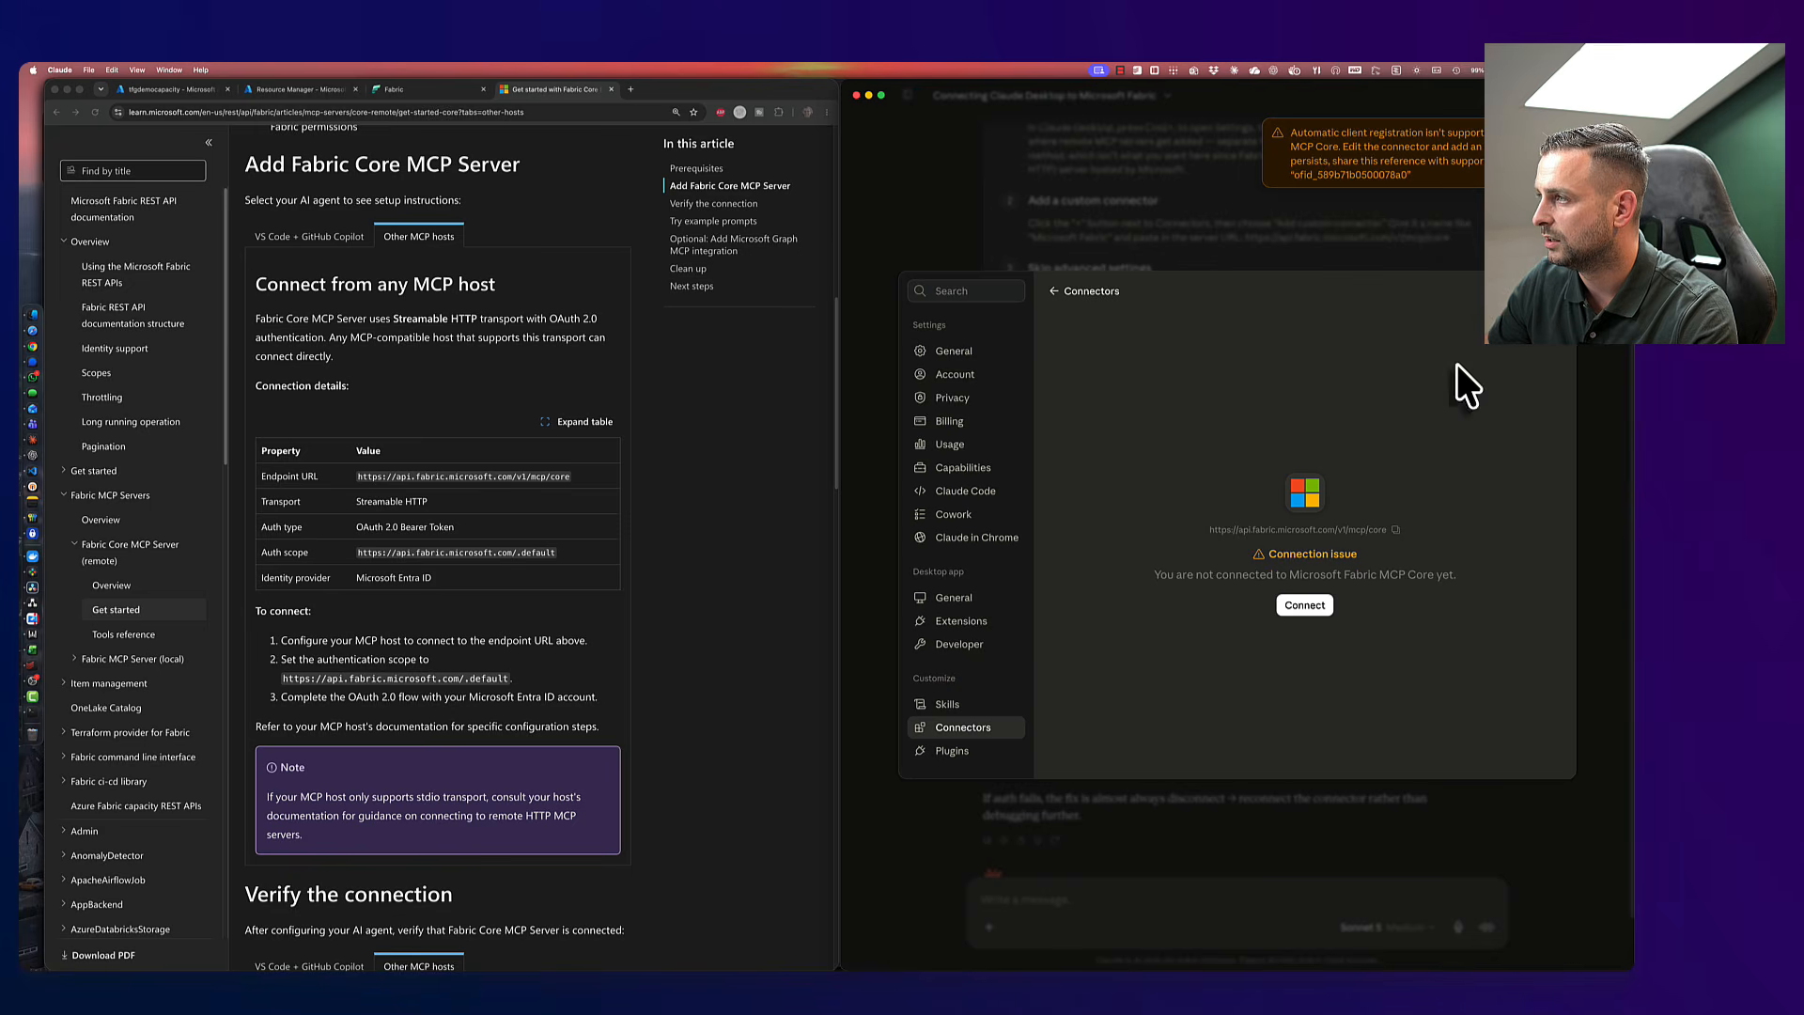
- Close Settings, paste the error into the Claude chat, and send it
{"action": "left_click", "coordinate": [1558, 291]}
{"action": "scroll", "coordinate": [1222, 657], "scroll_direction": "down", "scroll_amount": 2}
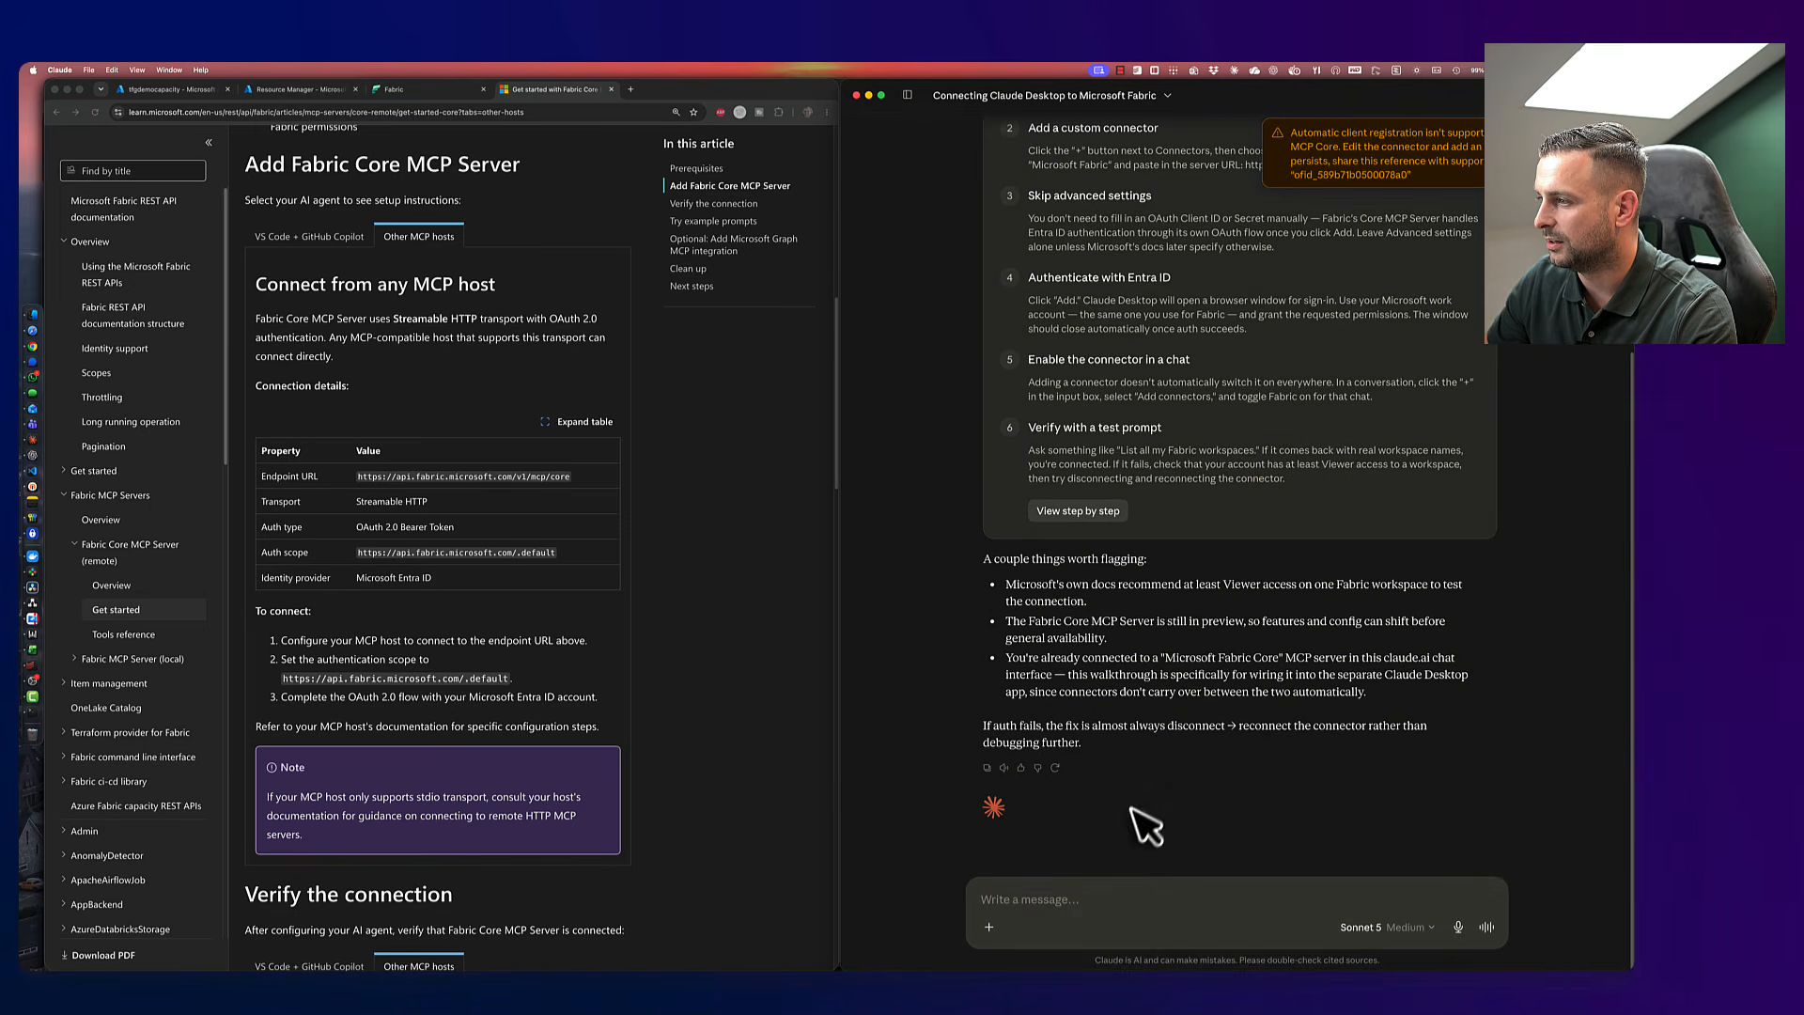
{"action": "left_click", "coordinate": [1096, 904]}
{"action": "type", "text": "Automatic client registration isn't supported by Microsoft Fabric MCP Core. Edit the connector and add an OAuth Client ID. If this persists, share this reference with support: \"ofid_589b71b0500078a0\""}
{"action": "key", "text": "Return"}
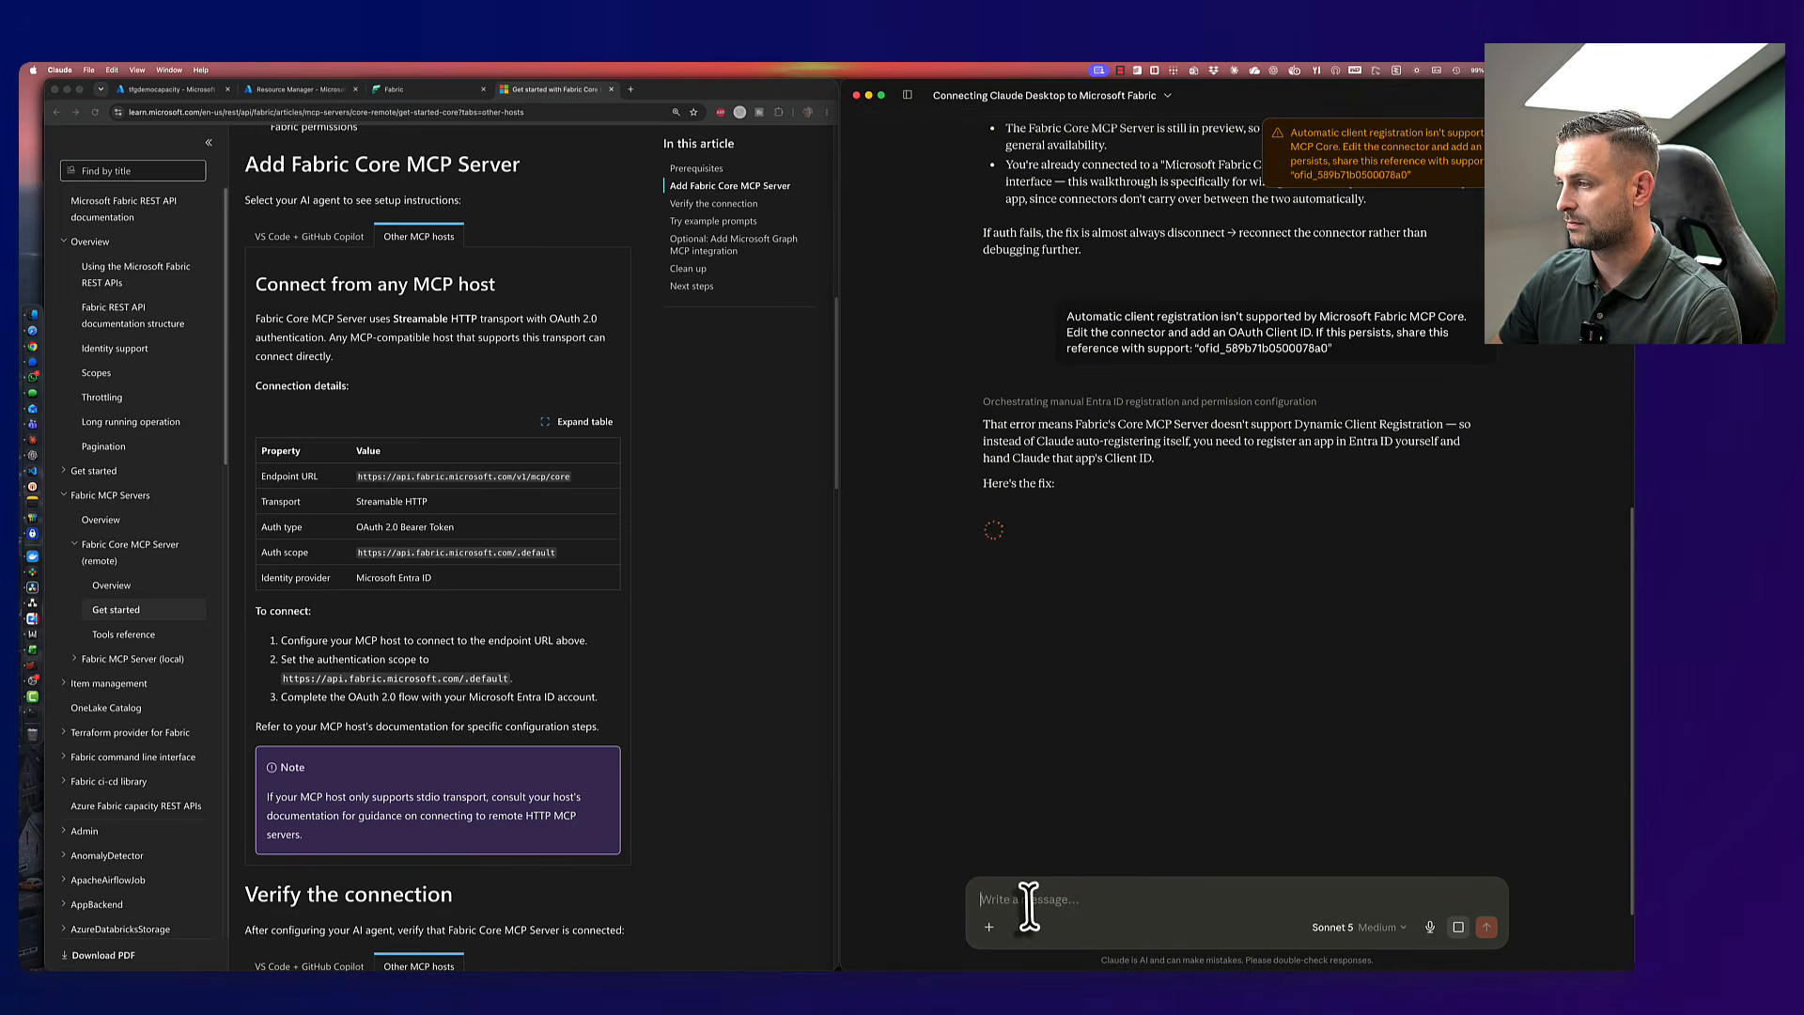
- In Azure portal, go to Entra ID App registrations and start a new registration
{"action": "left_click", "coordinate": [285, 88]}
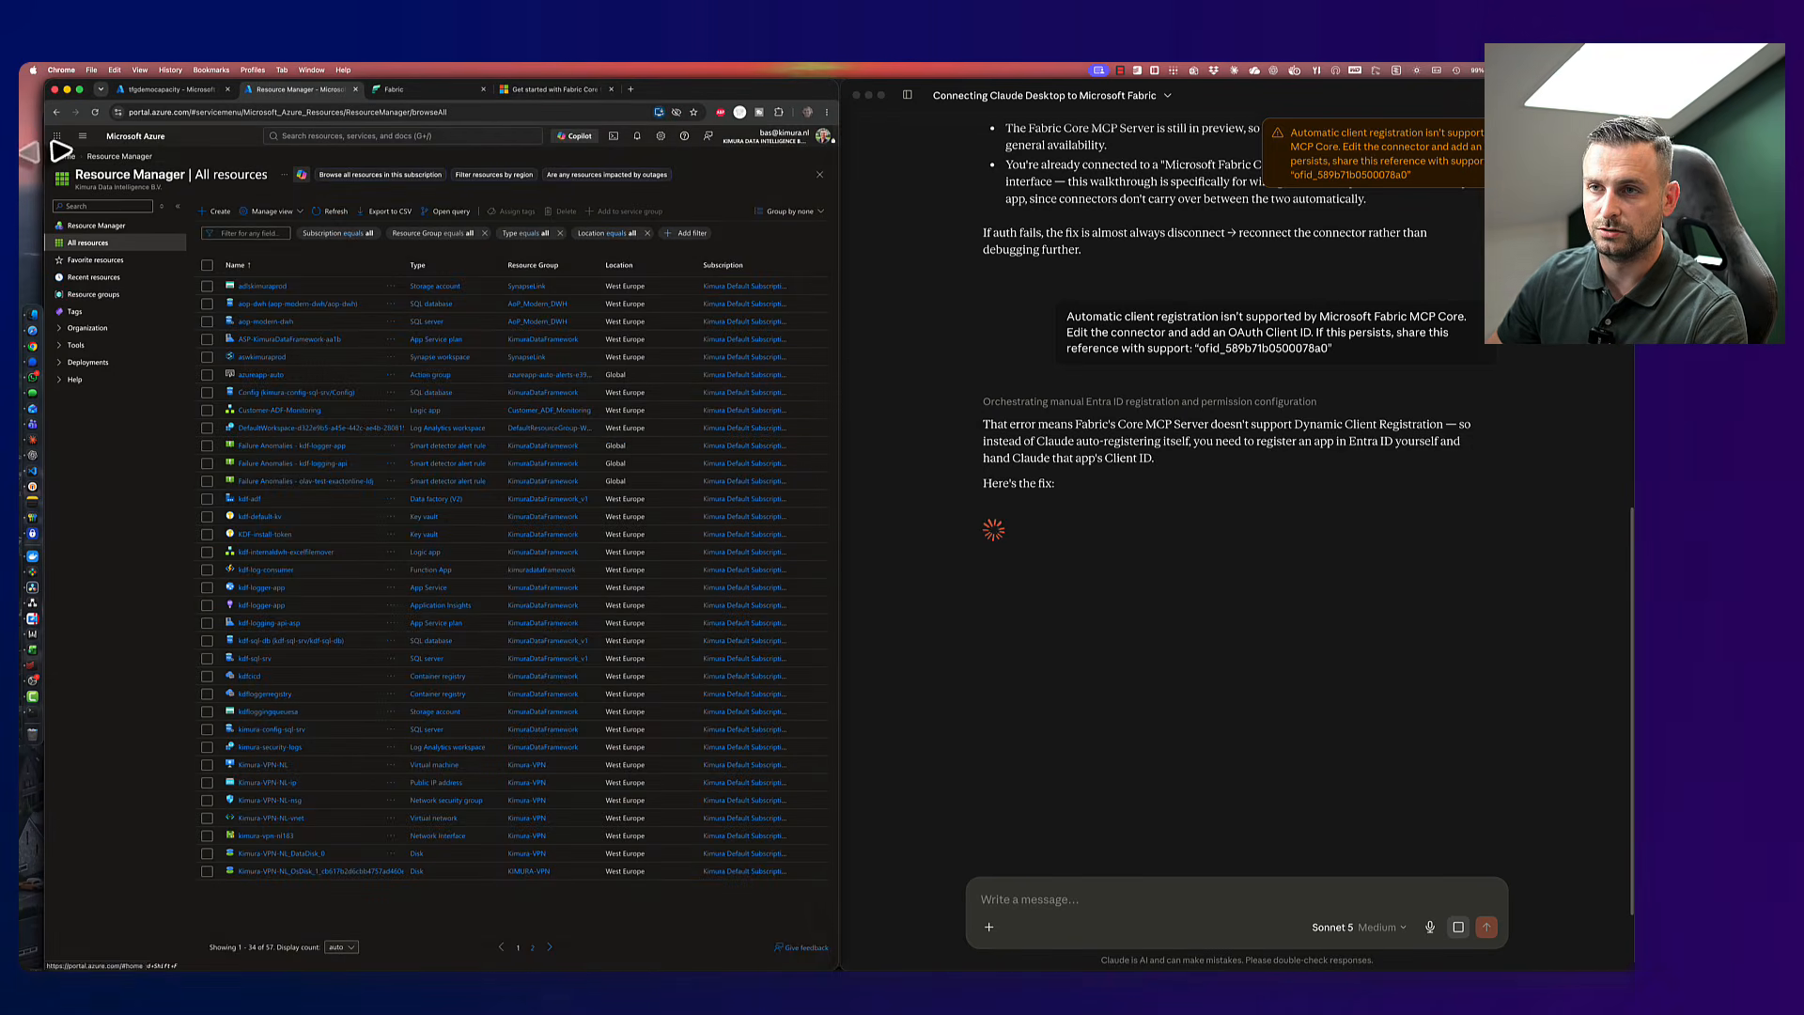
{"action": "left_click", "coordinate": [65, 156]}
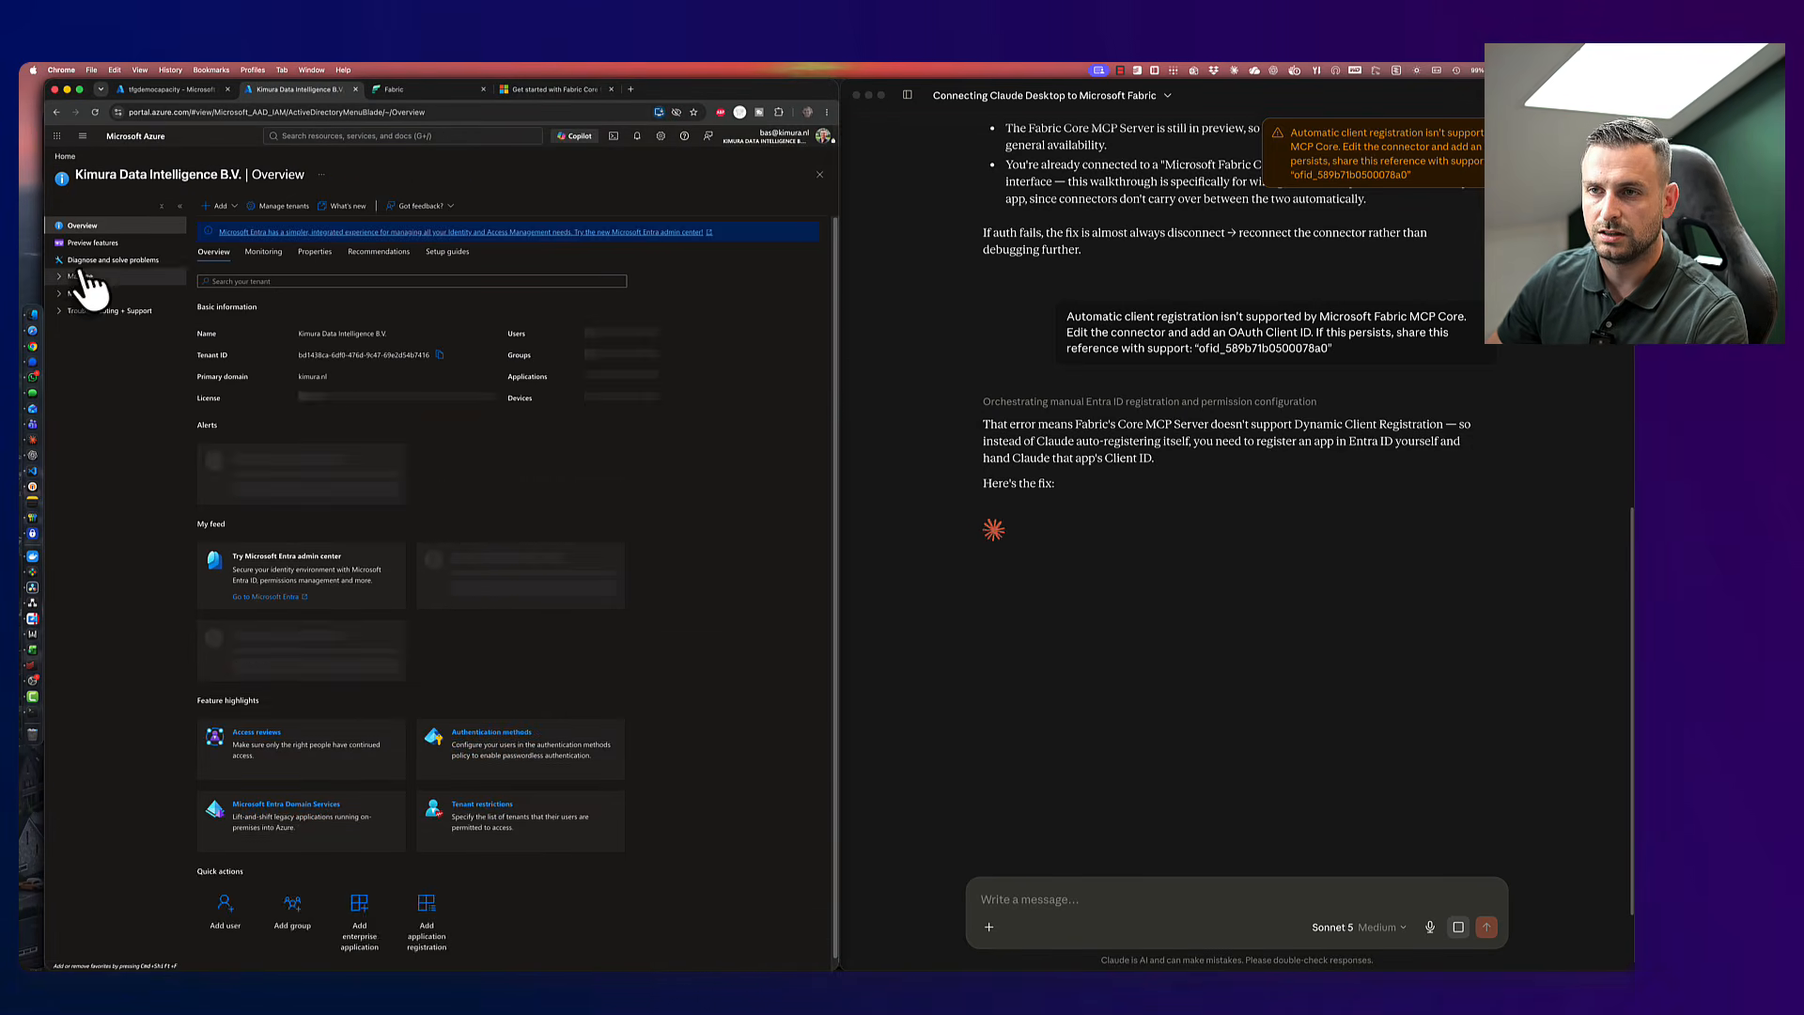
{"action": "left_click", "coordinate": [94, 261]}
{"action": "left_click", "coordinate": [85, 276]}
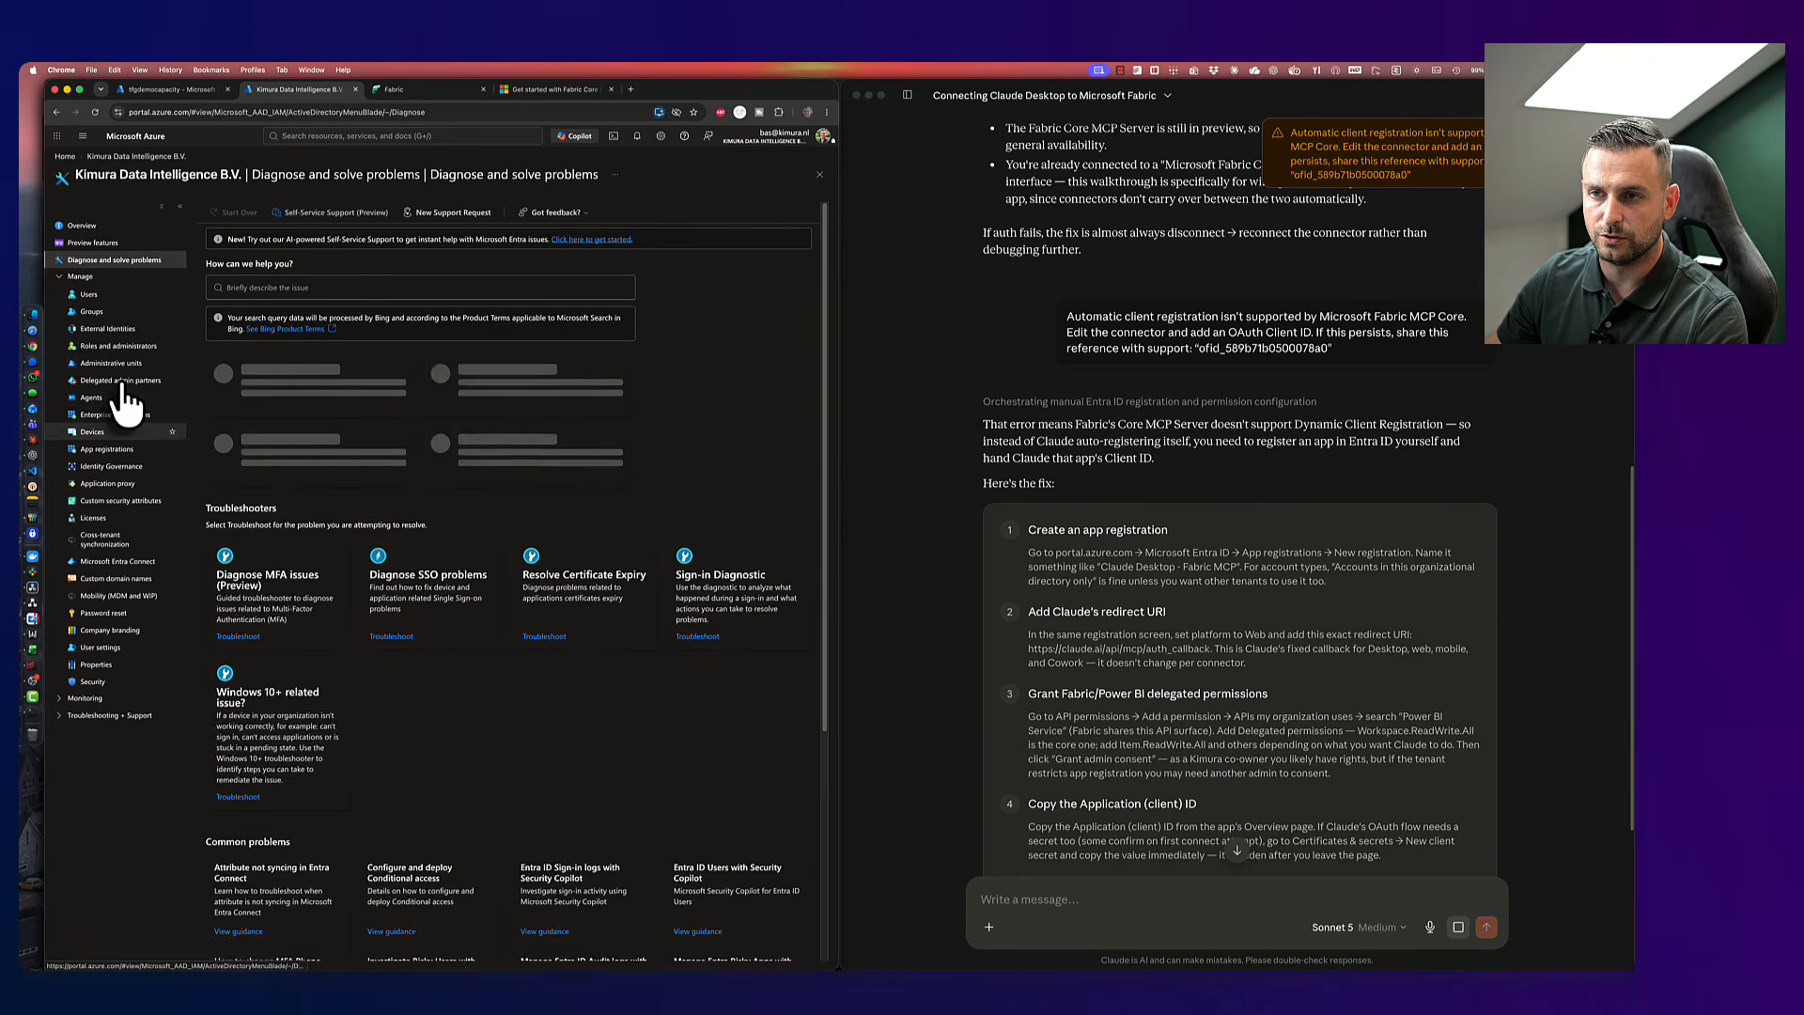
{"action": "left_click", "coordinate": [131, 451]}
{"action": "left_click", "coordinate": [212, 206]}
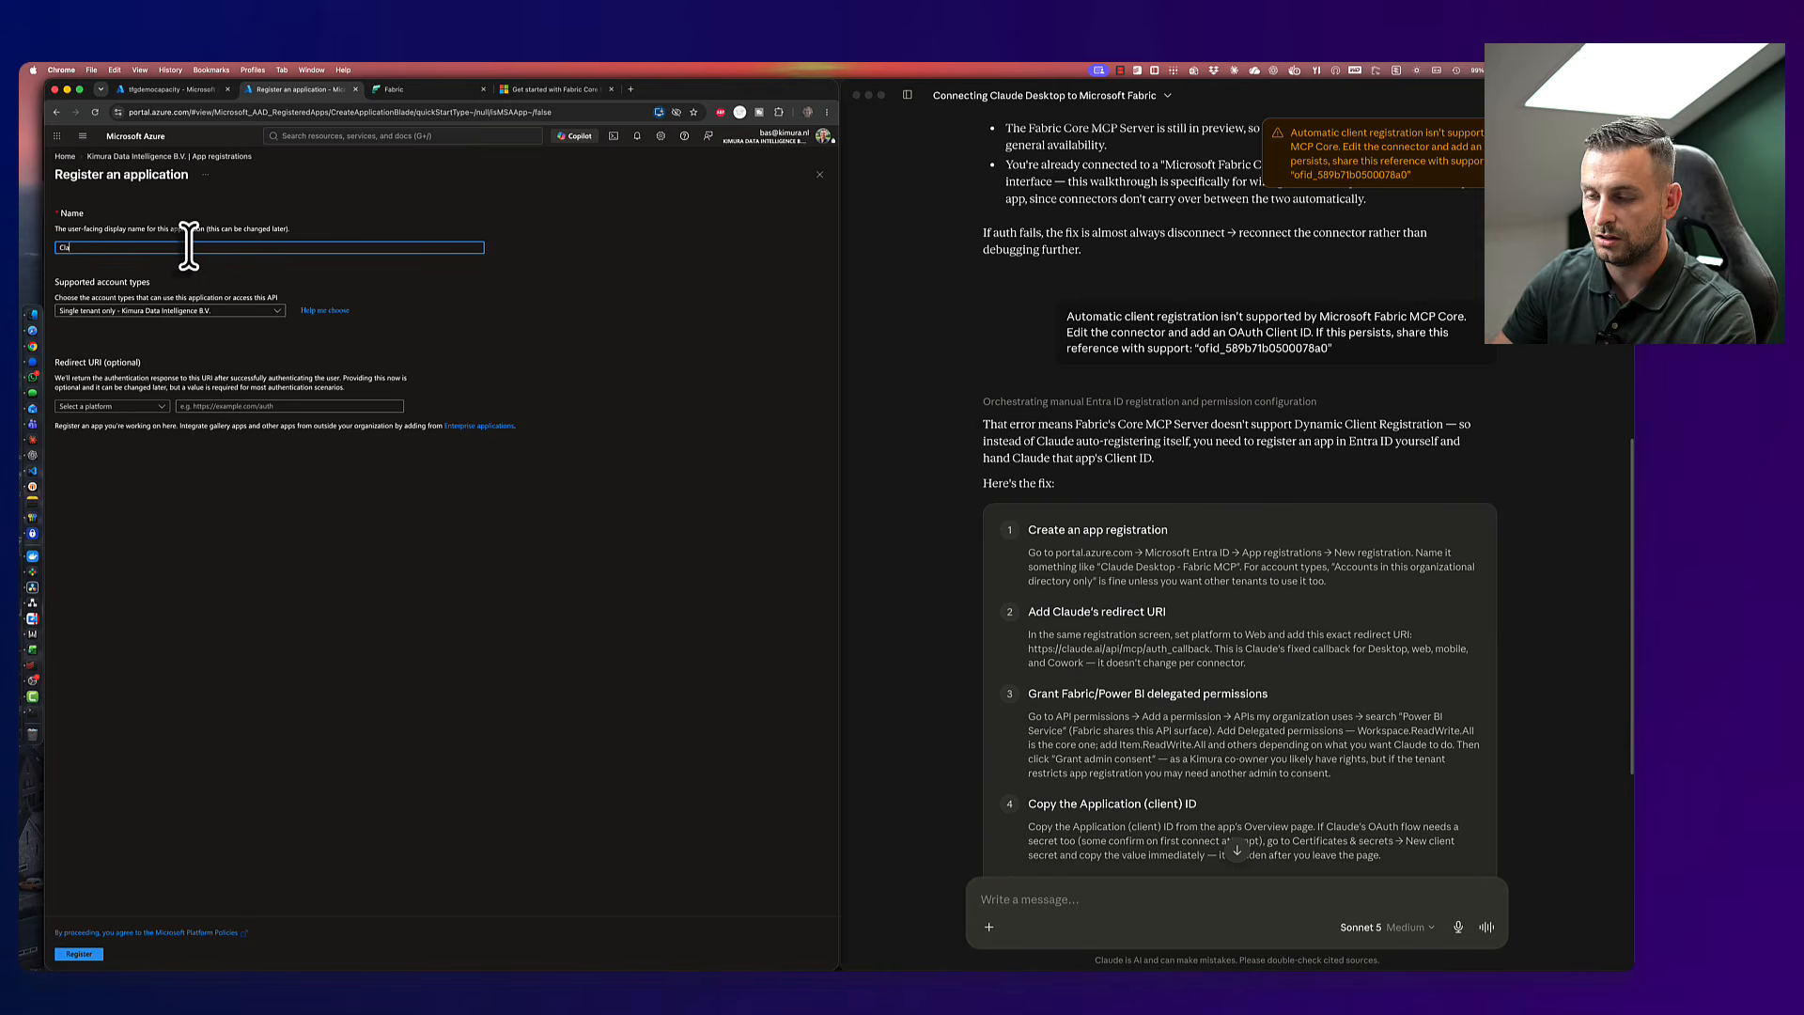
- Name the app 'Claude Desktop - Fabric MCP', replacing the initially typed 'Claude-Fabric-Core-MCP'
{"action": "type", "text": "Claude-Fabr"}
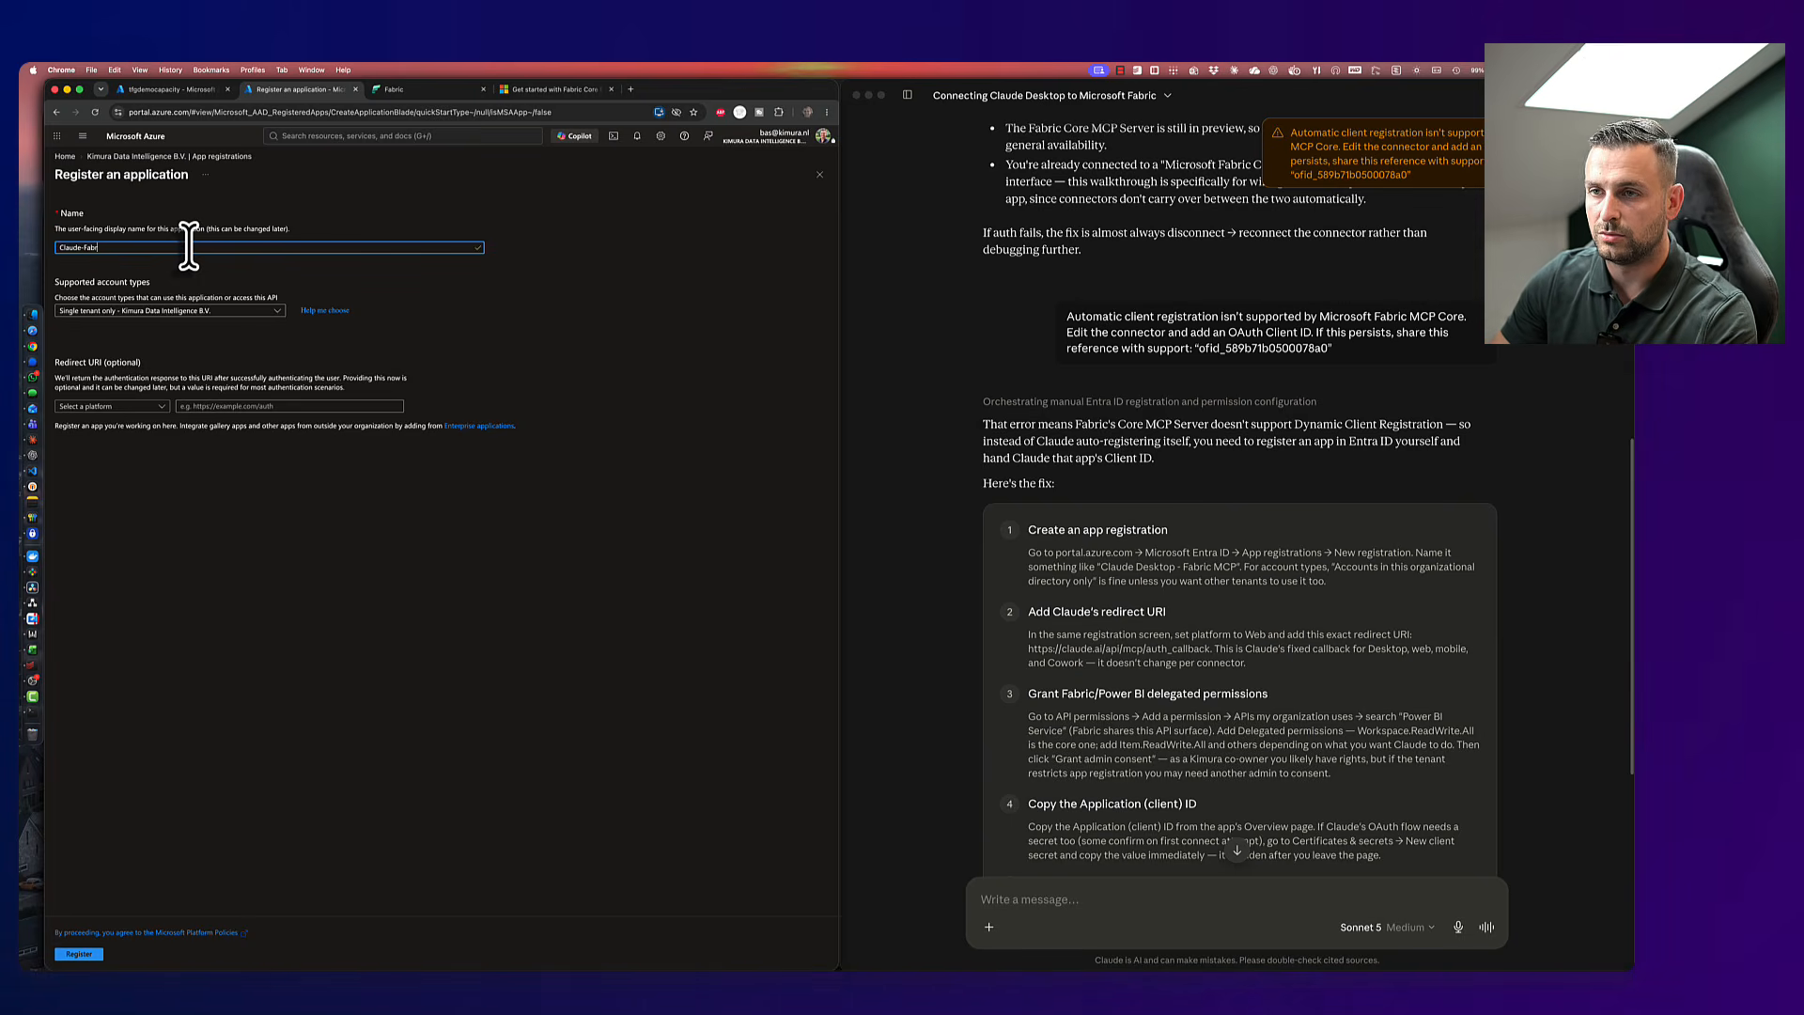
{"action": "type", "text": "ic-Core-MCP"}
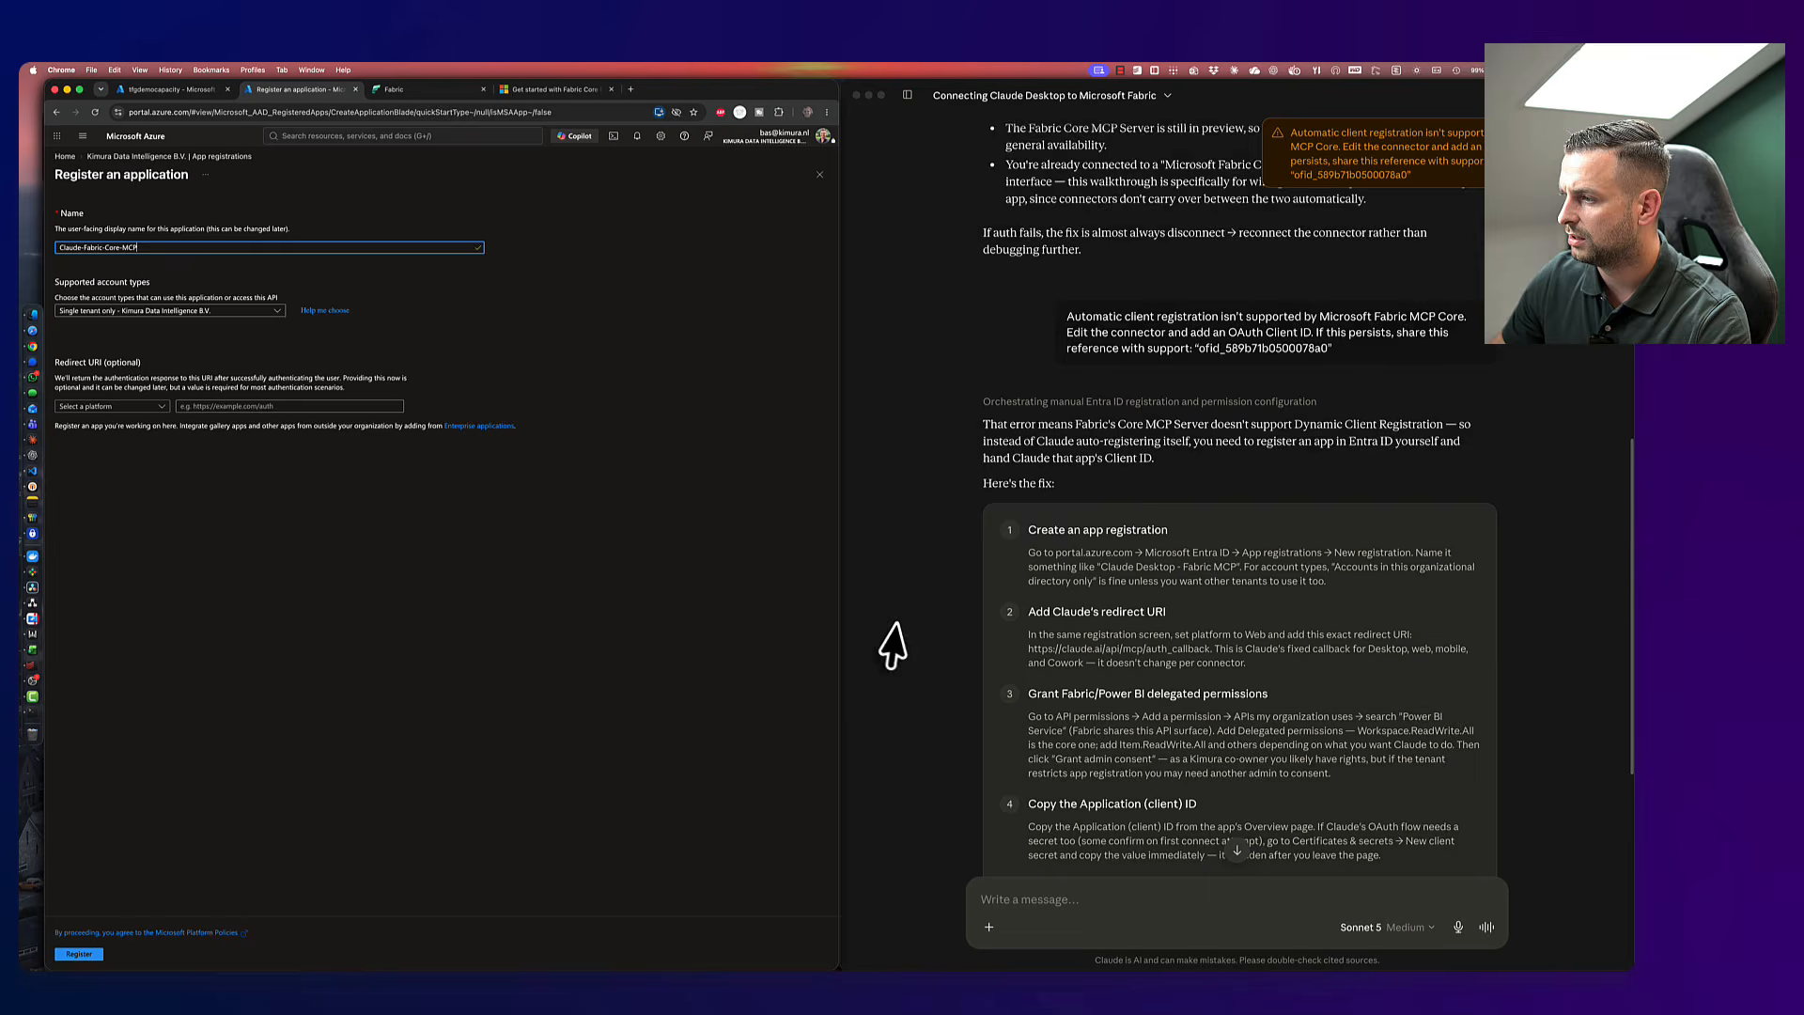
{"action": "scroll", "coordinate": [893, 646], "scroll_direction": "down", "scroll_amount": 5}
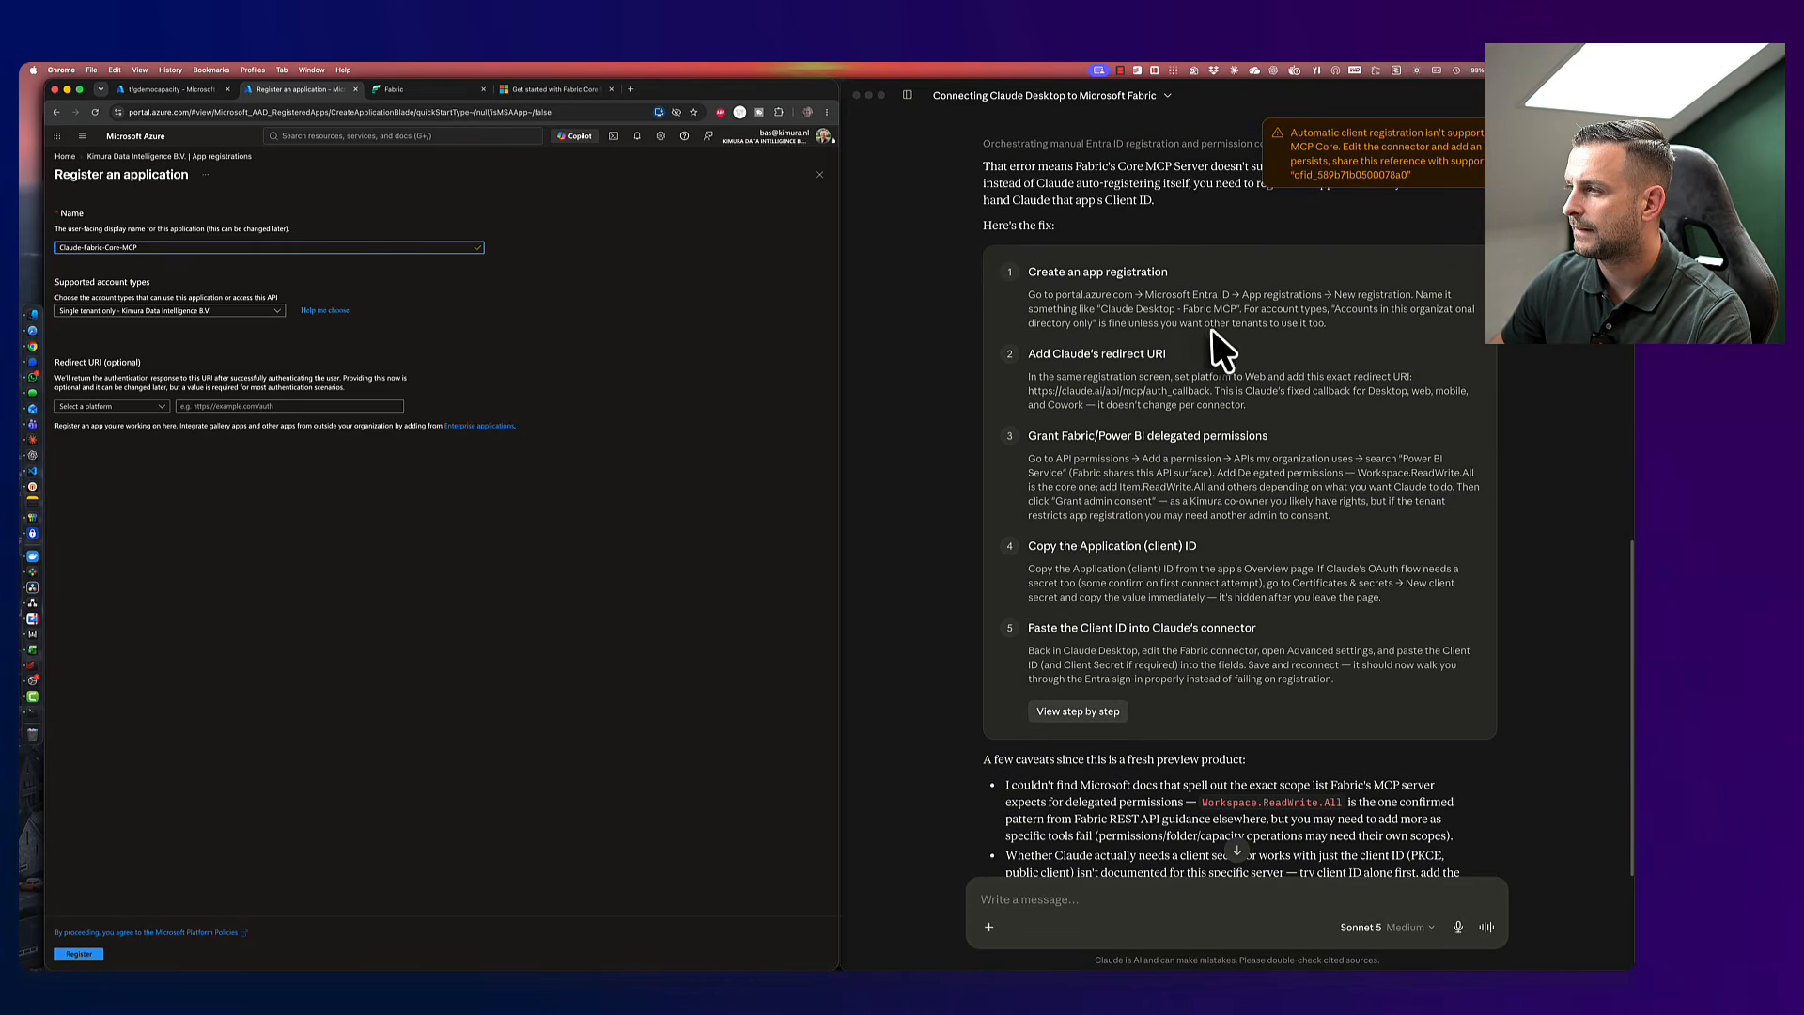
{"action": "left_click", "coordinate": [1116, 329]}
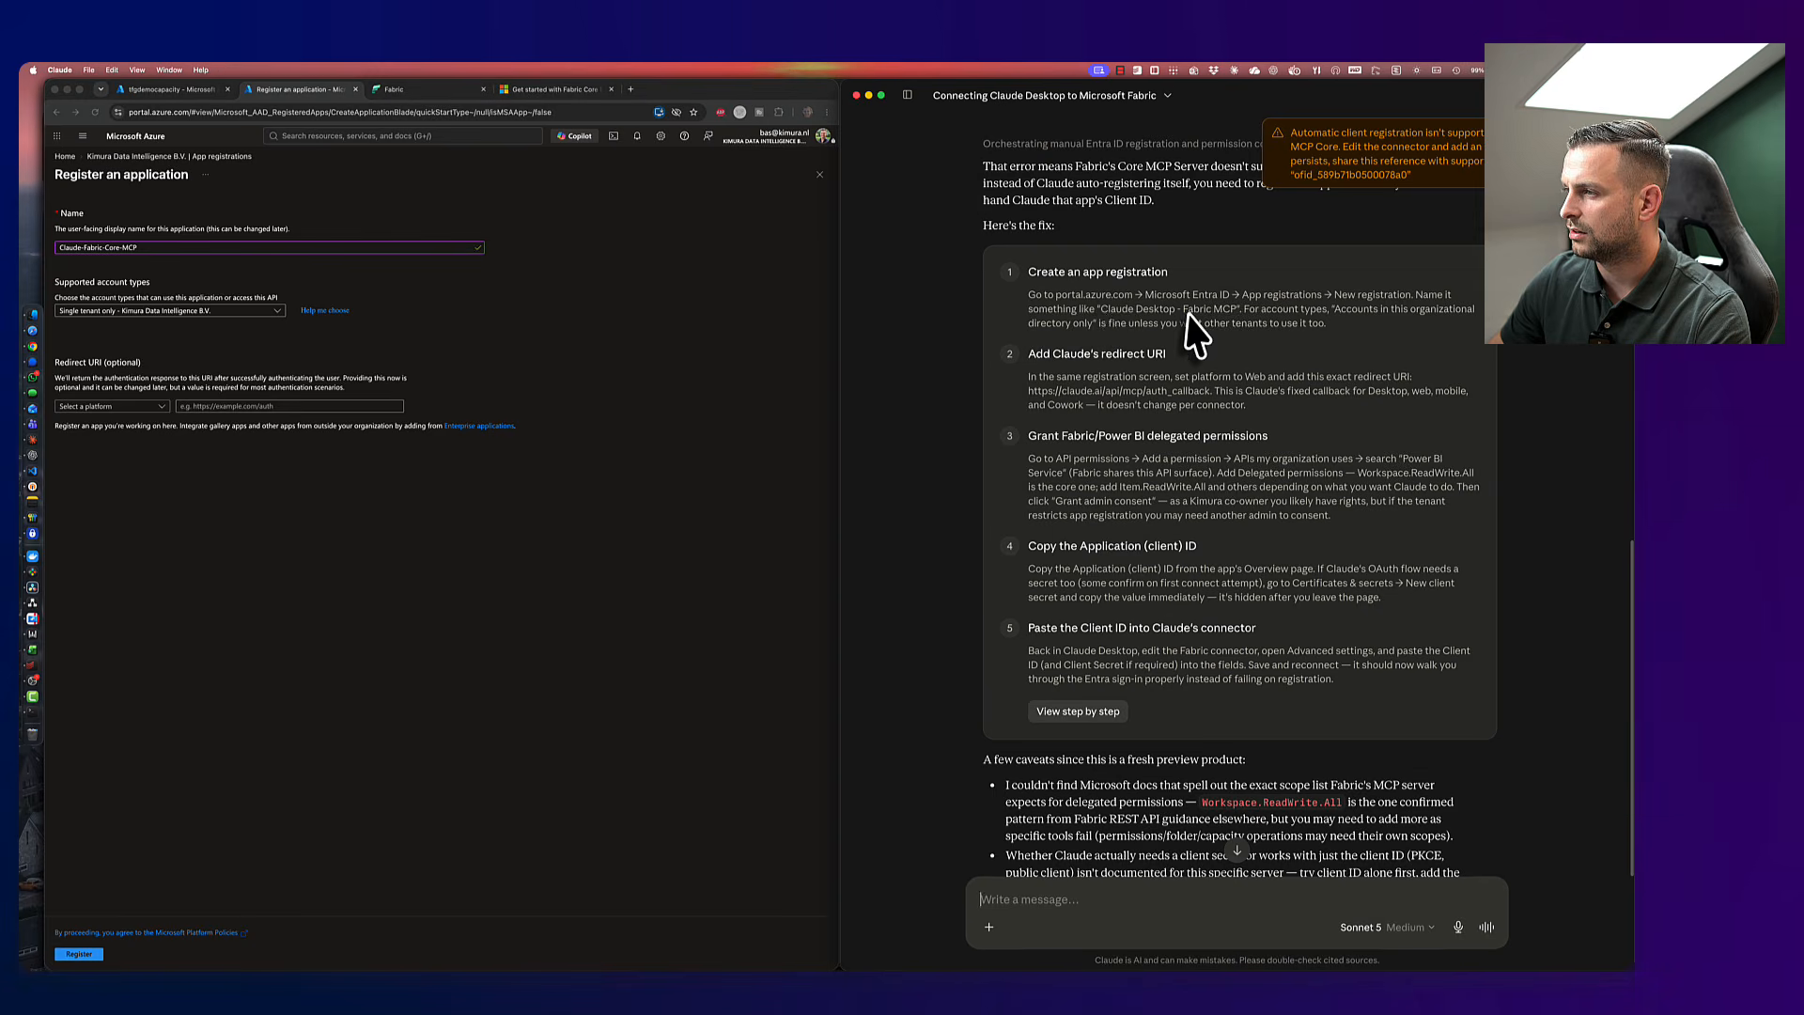
{"action": "left_click_drag", "start_coordinate": [1244, 316], "coordinate": [1239, 308]}
{"action": "triple_click", "coordinate": [83, 245]}
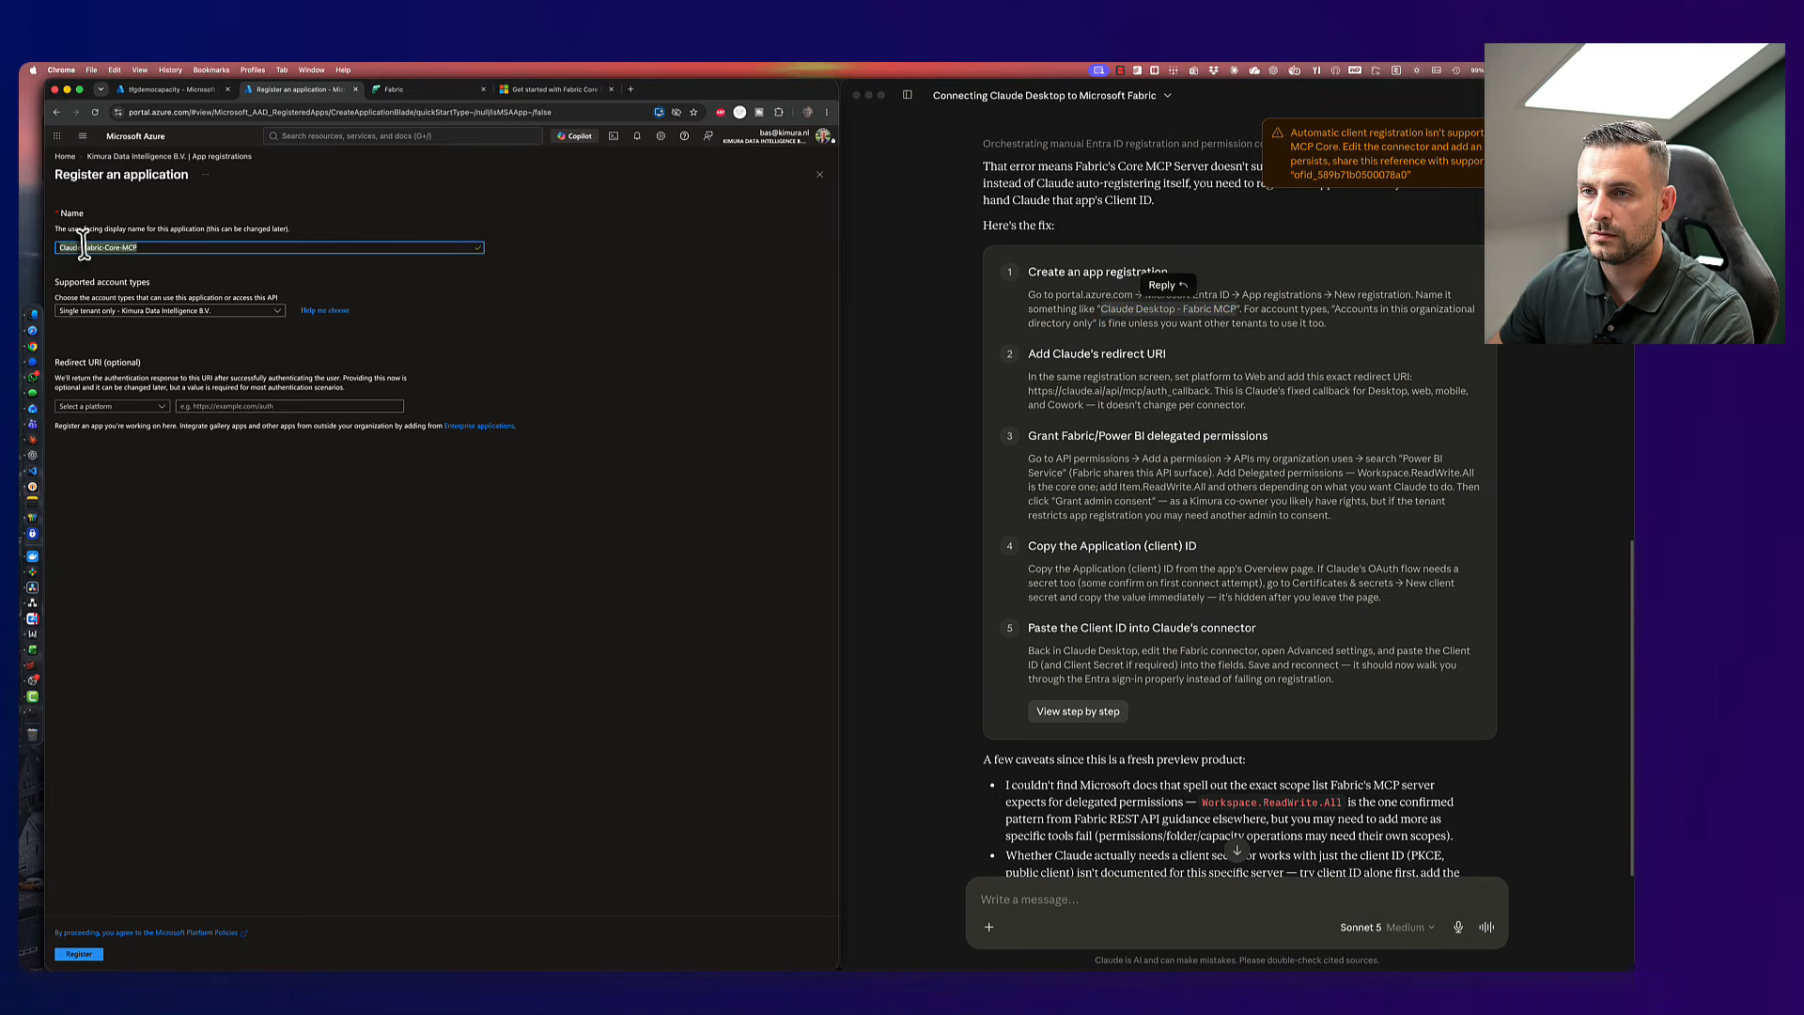
{"action": "left_click", "coordinate": [1409, 327]}
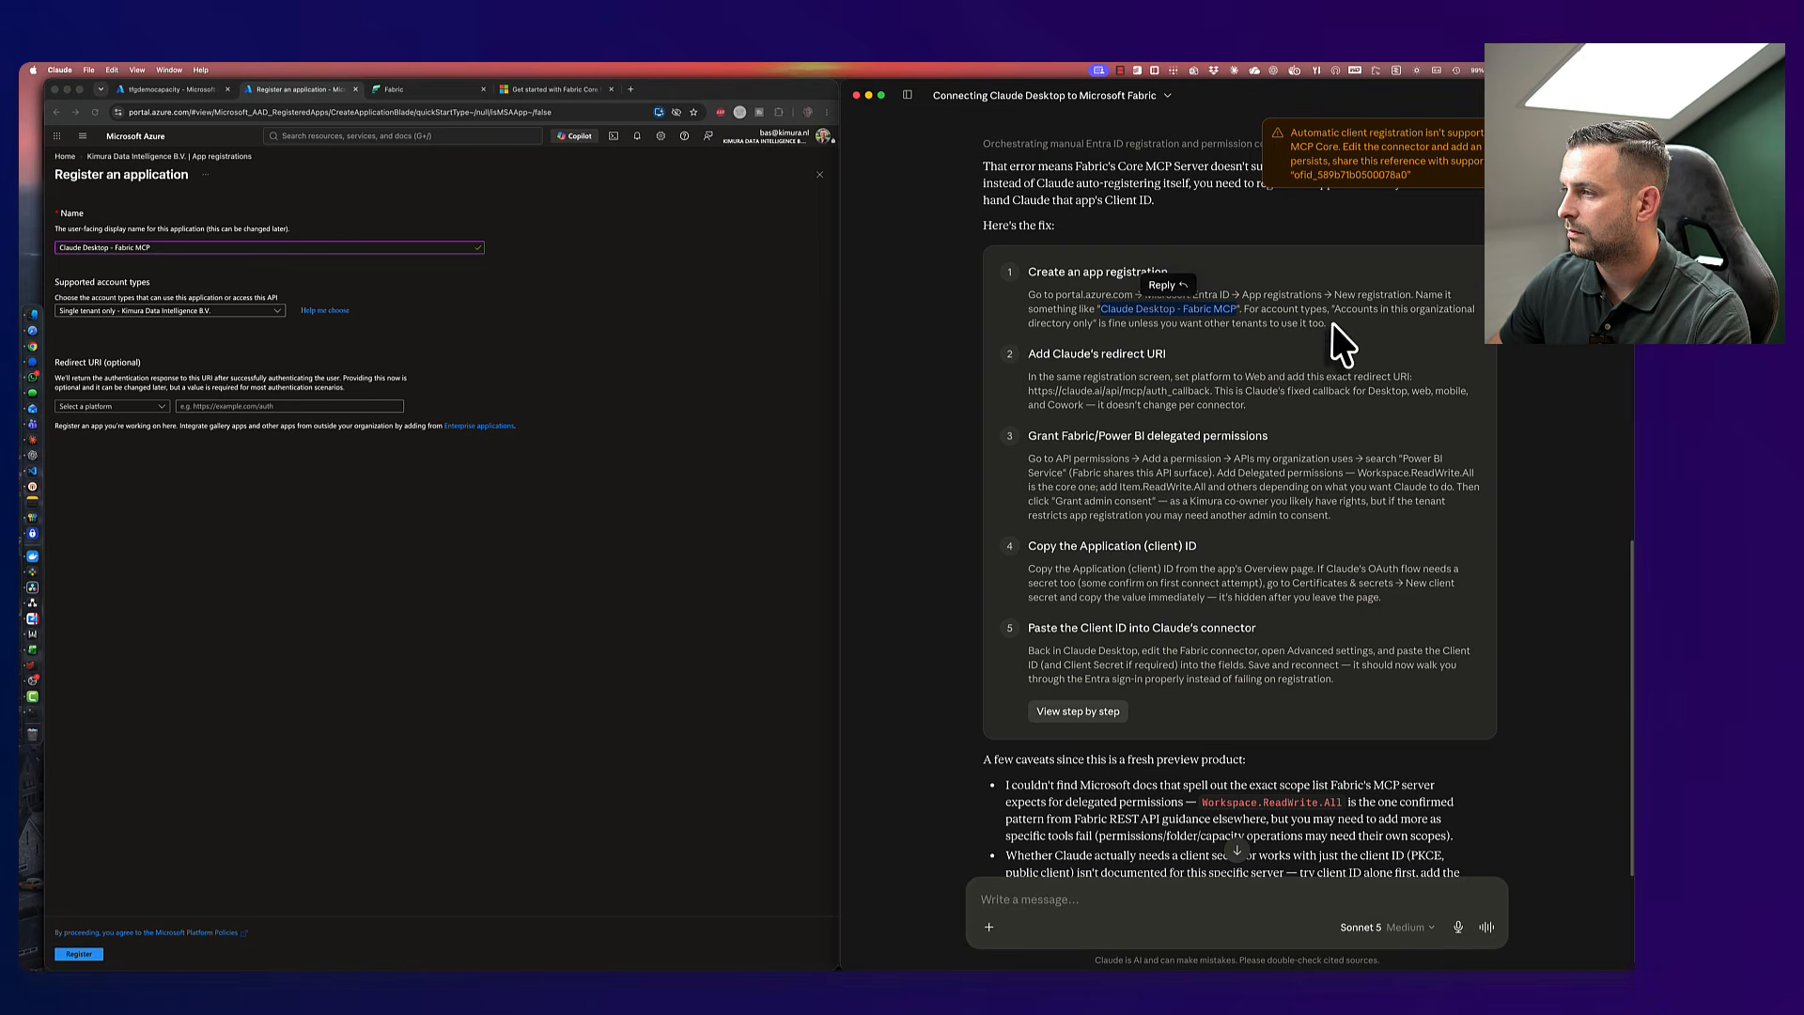
{"action": "left_click", "coordinate": [268, 314]}
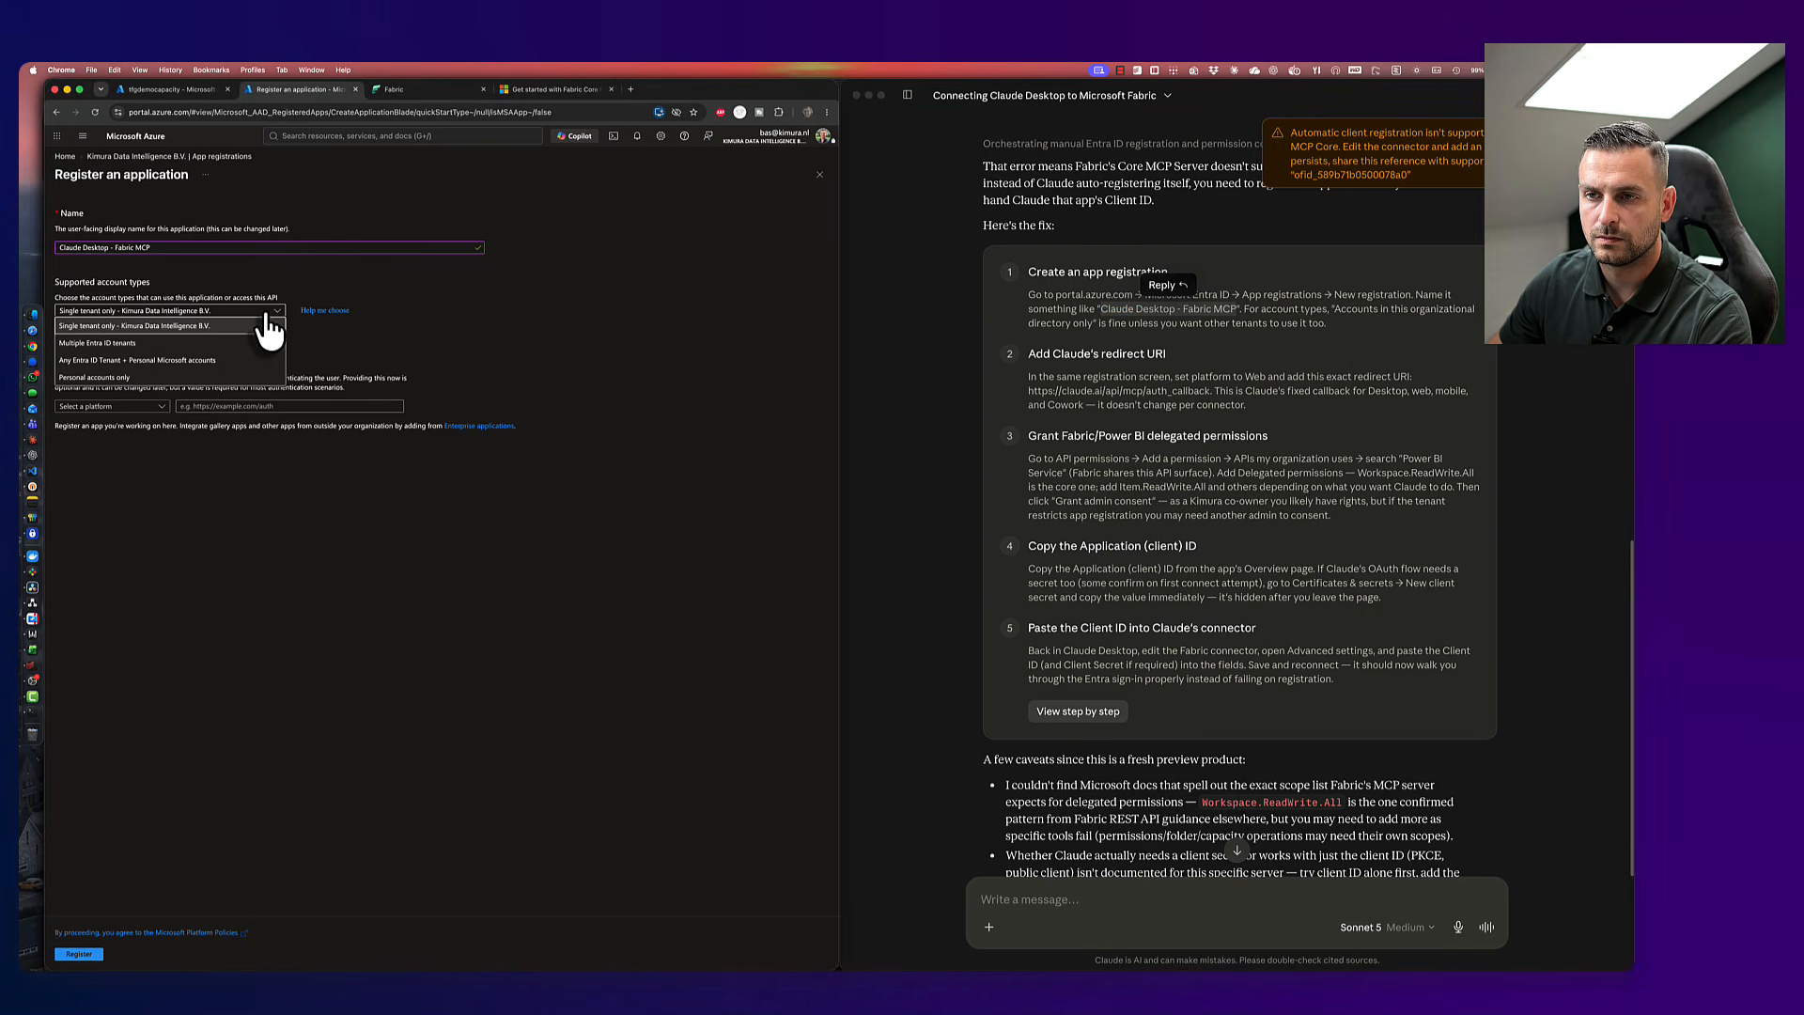
{"action": "left_click", "coordinate": [269, 326]}
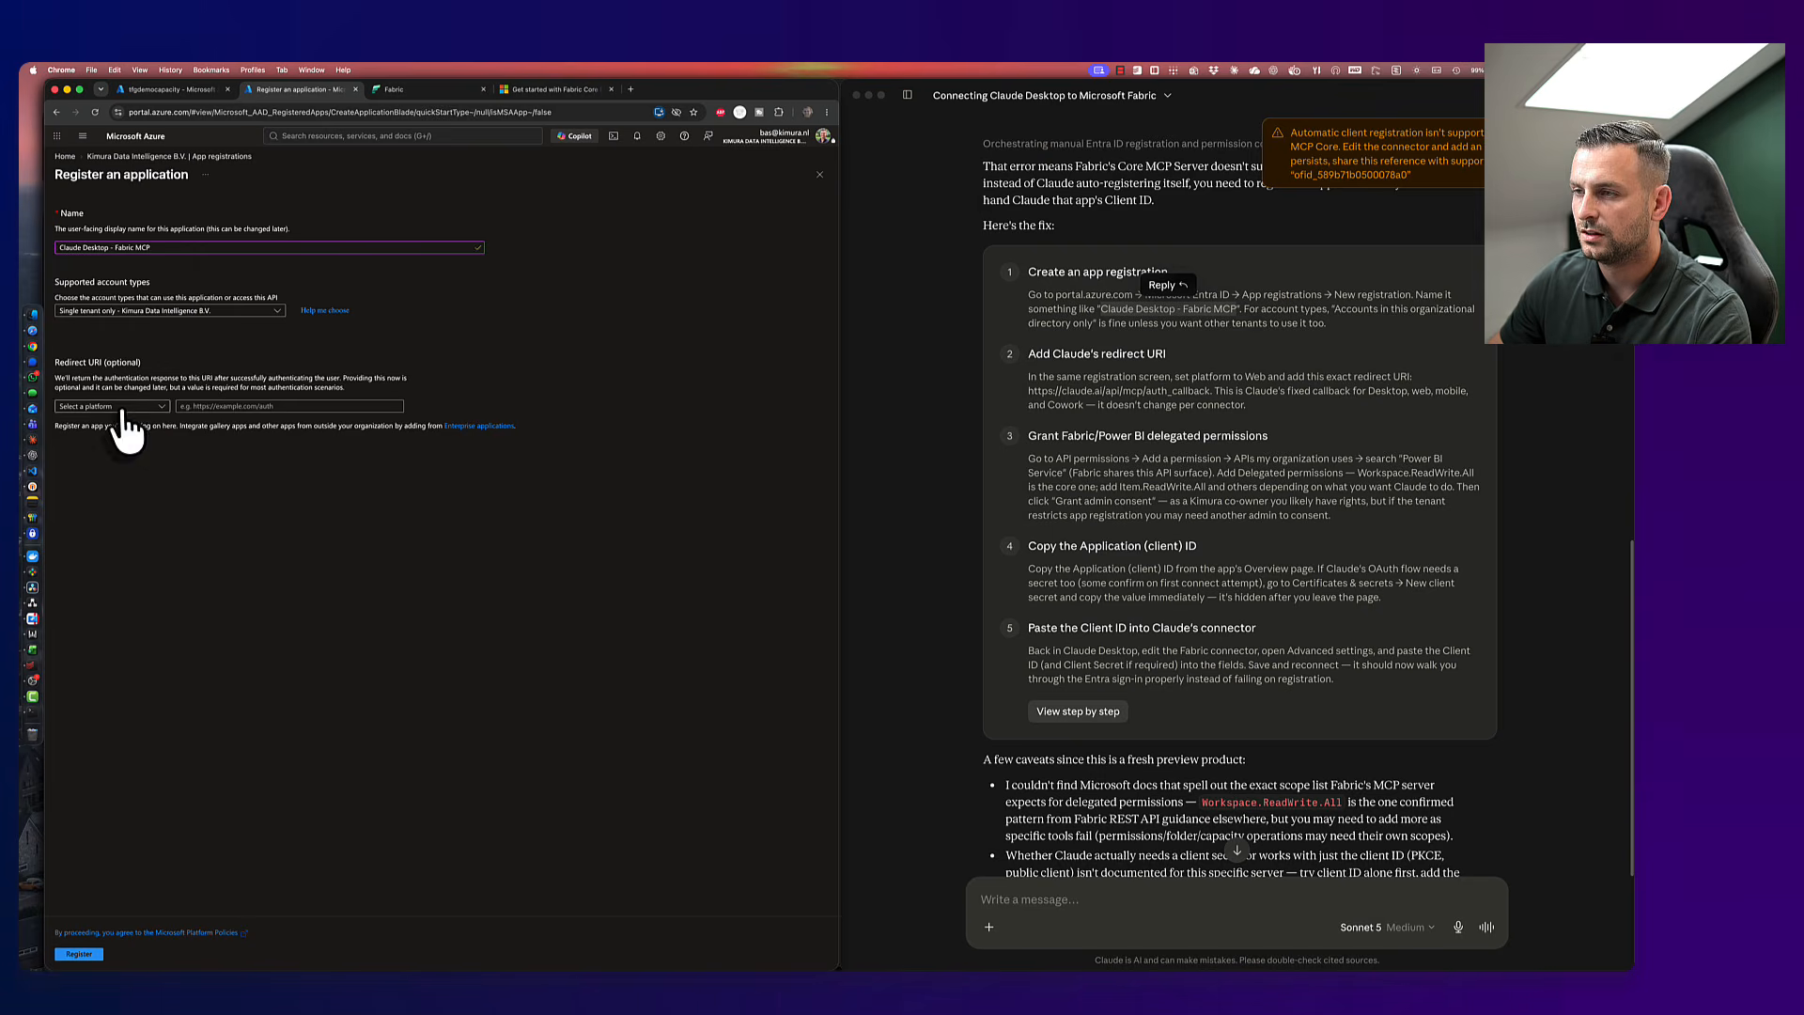
{"action": "left_click", "coordinate": [103, 408]}
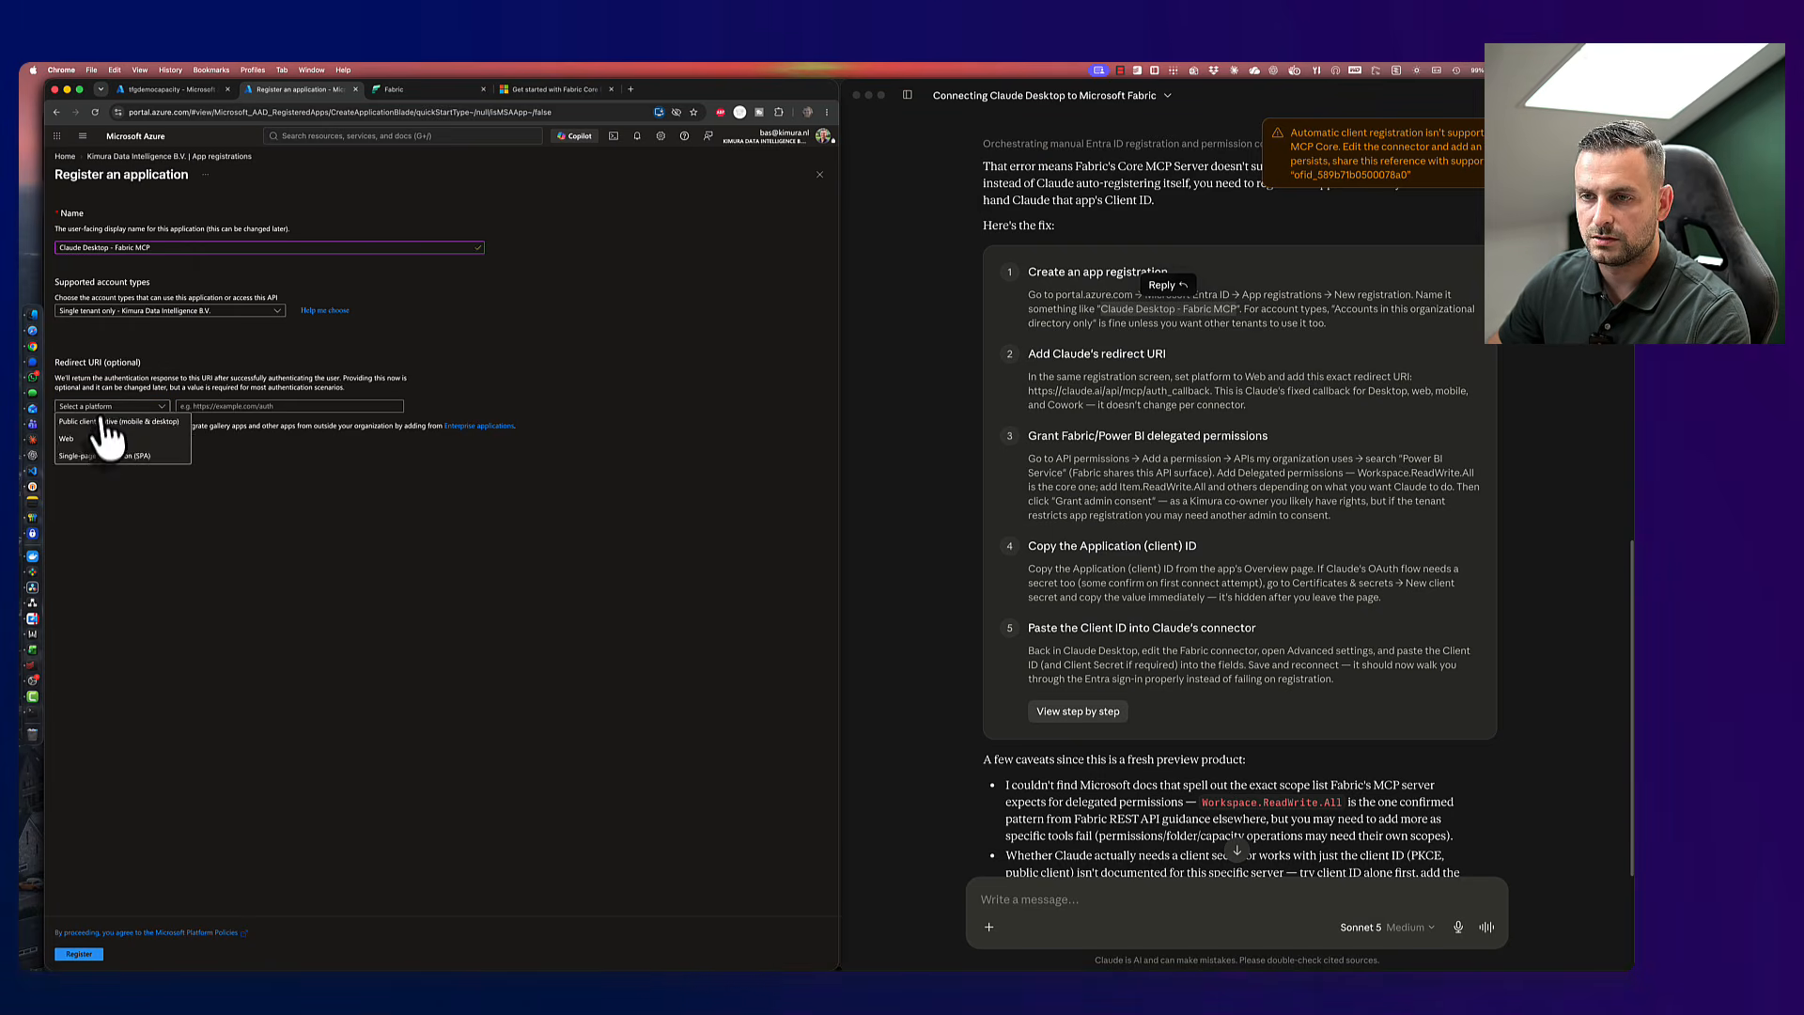
{"action": "left_click", "coordinate": [108, 438]}
{"action": "left_click", "coordinate": [1212, 392]}
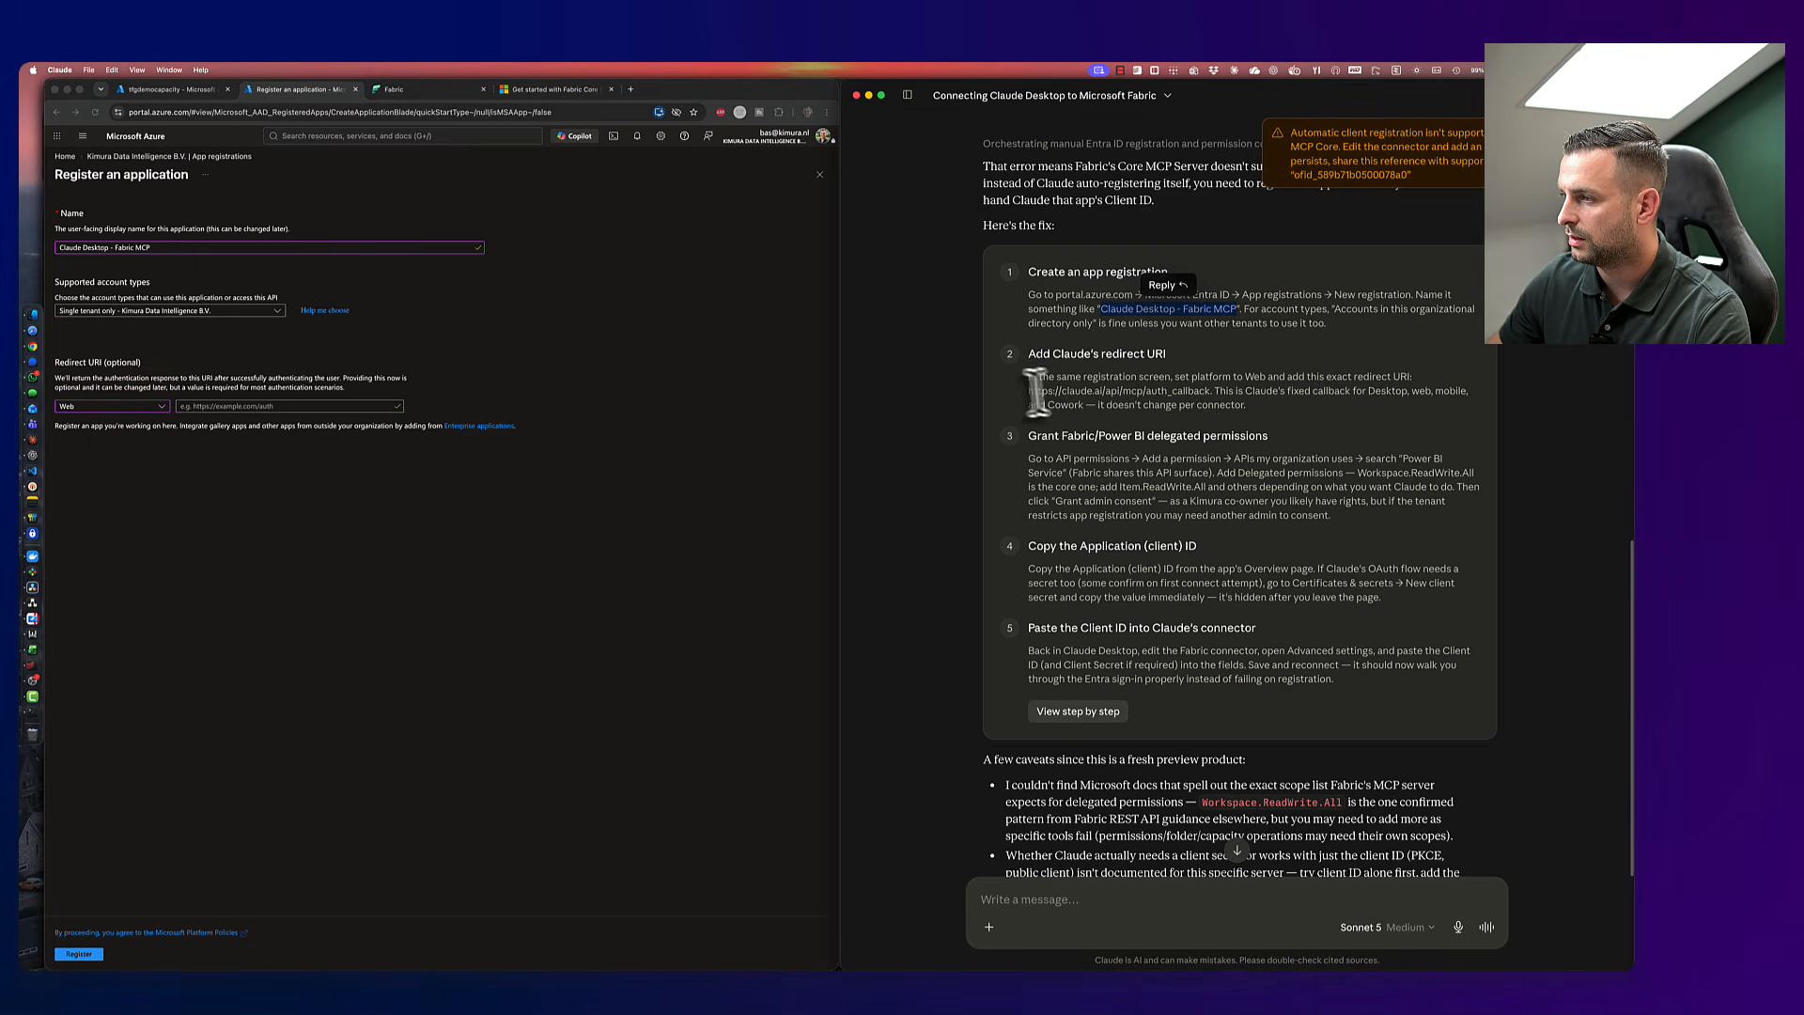
{"action": "left_click_drag", "start_coordinate": [1036, 391], "coordinate": [1215, 391]}
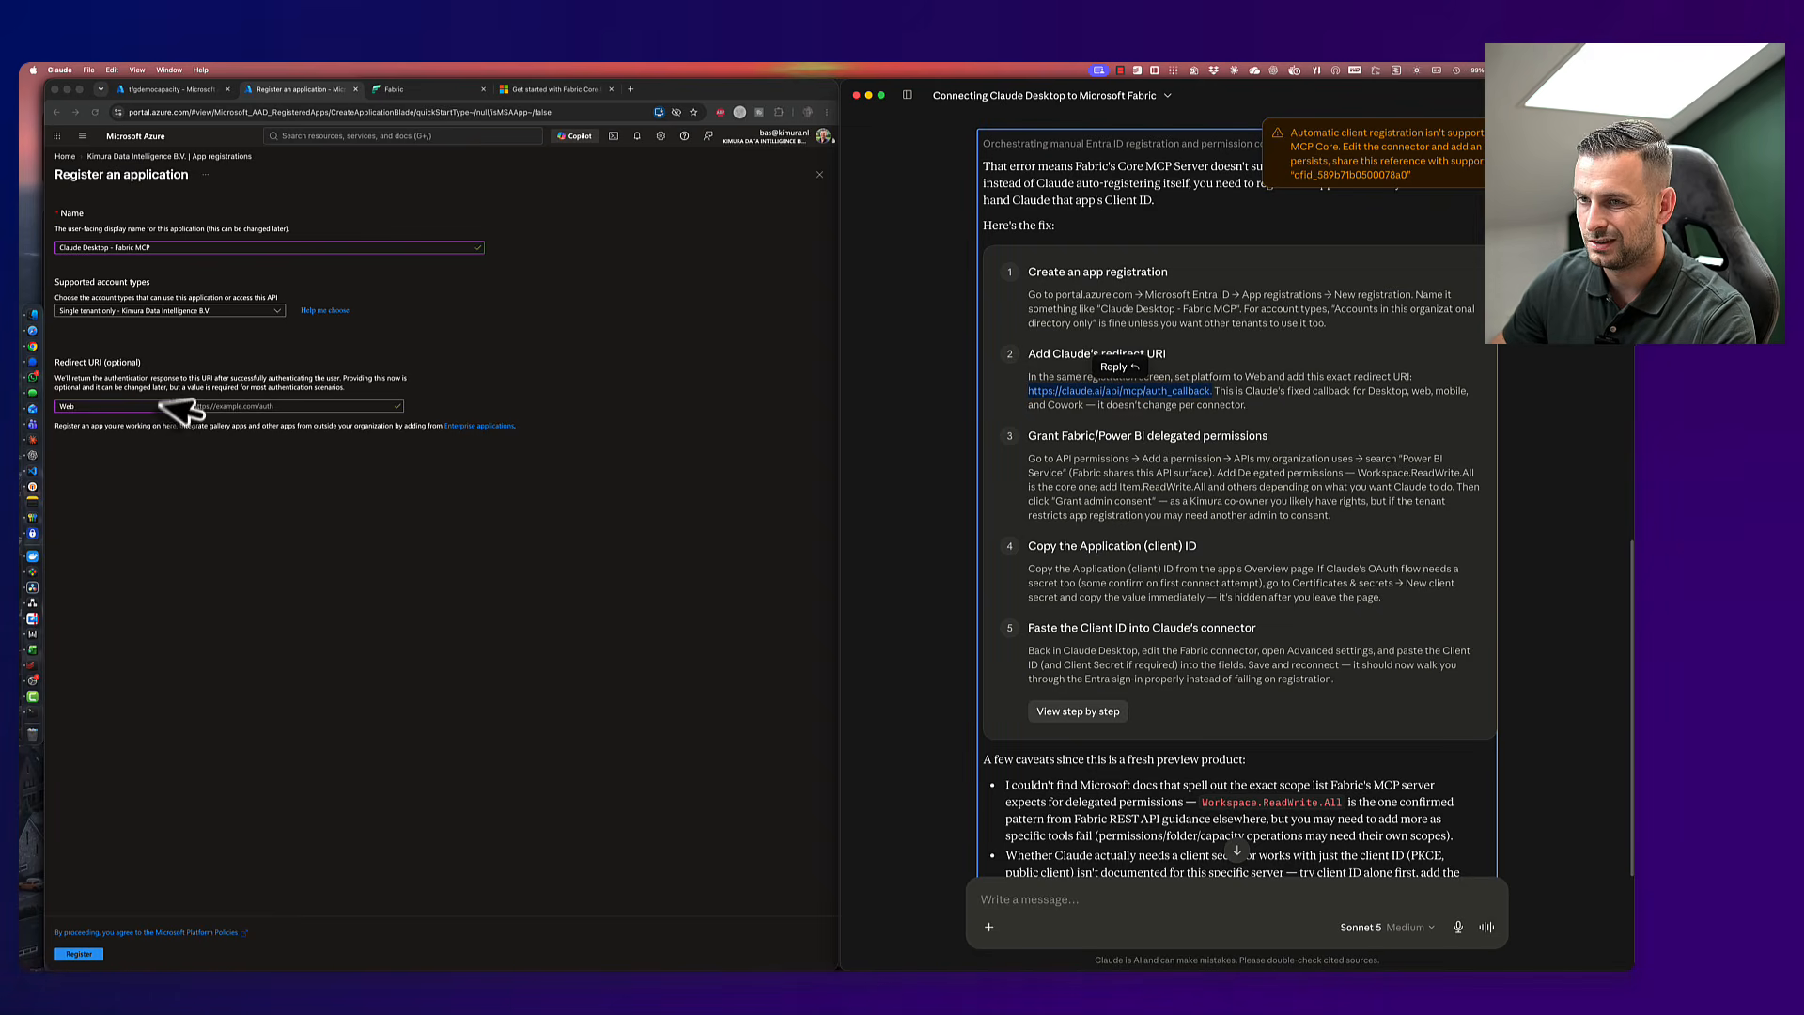
{"action": "left_click", "coordinate": [219, 406]}
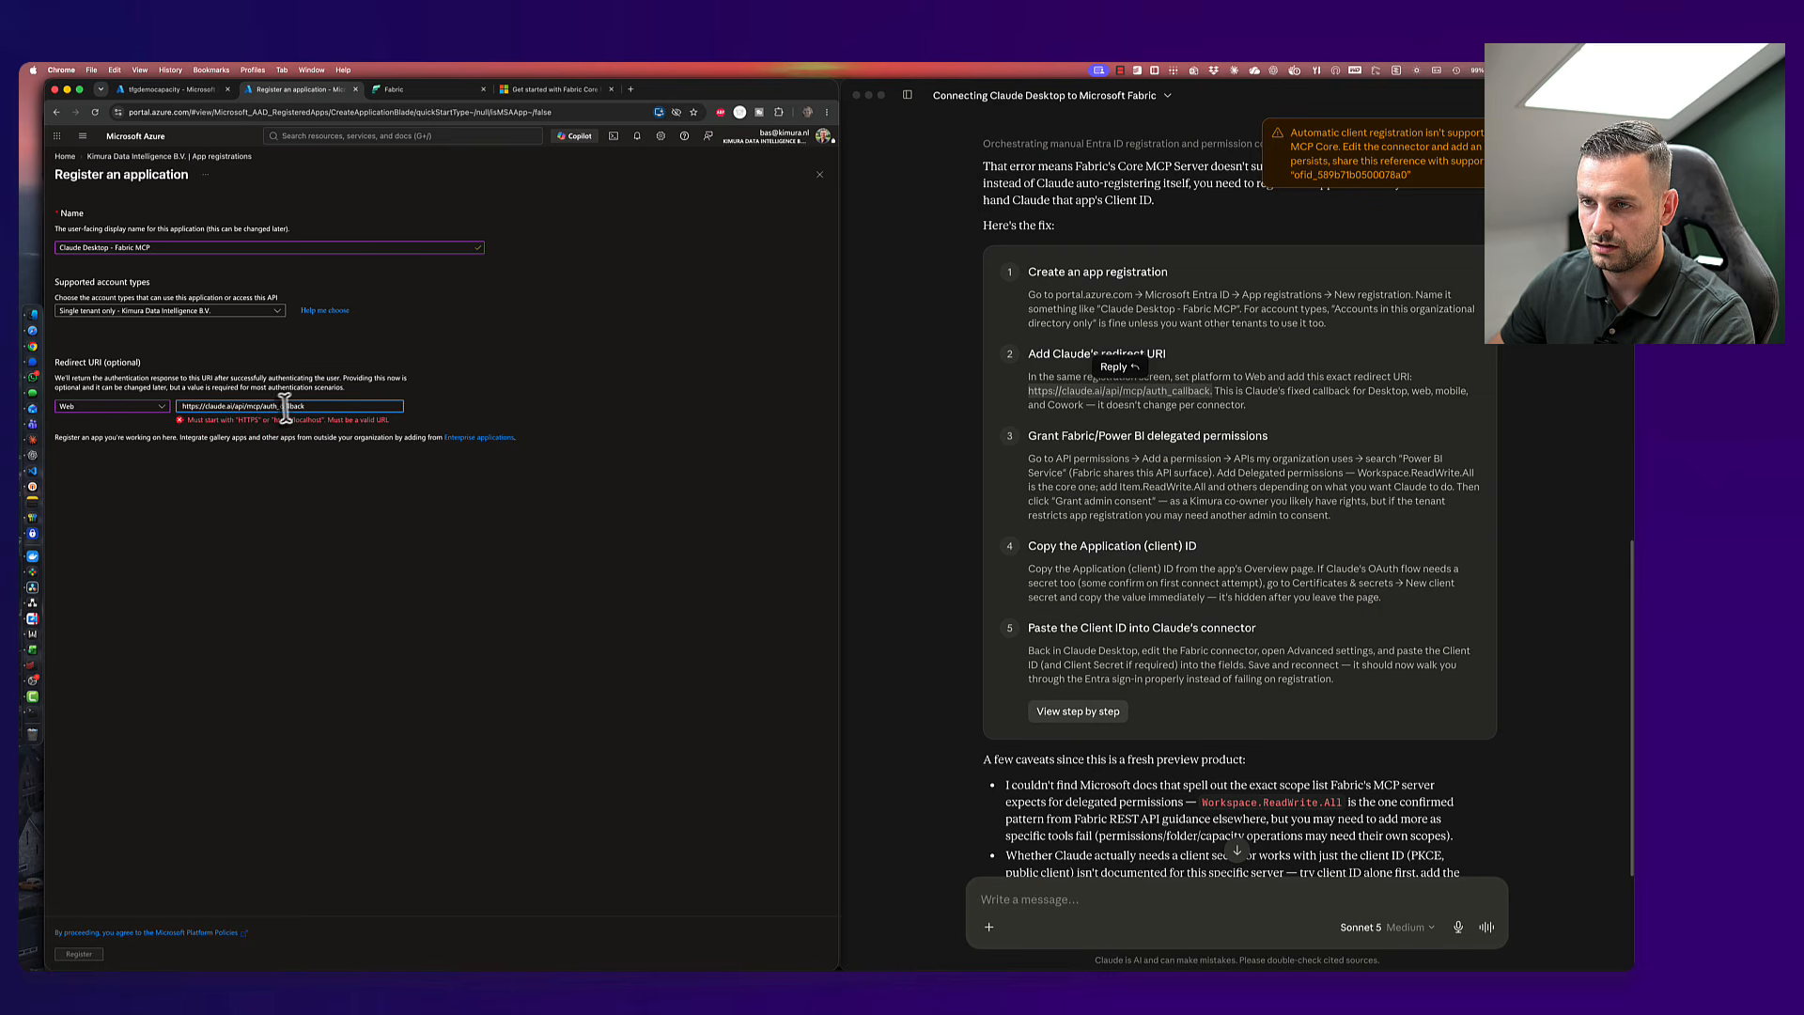
{"action": "key", "text": "BackSpace"}
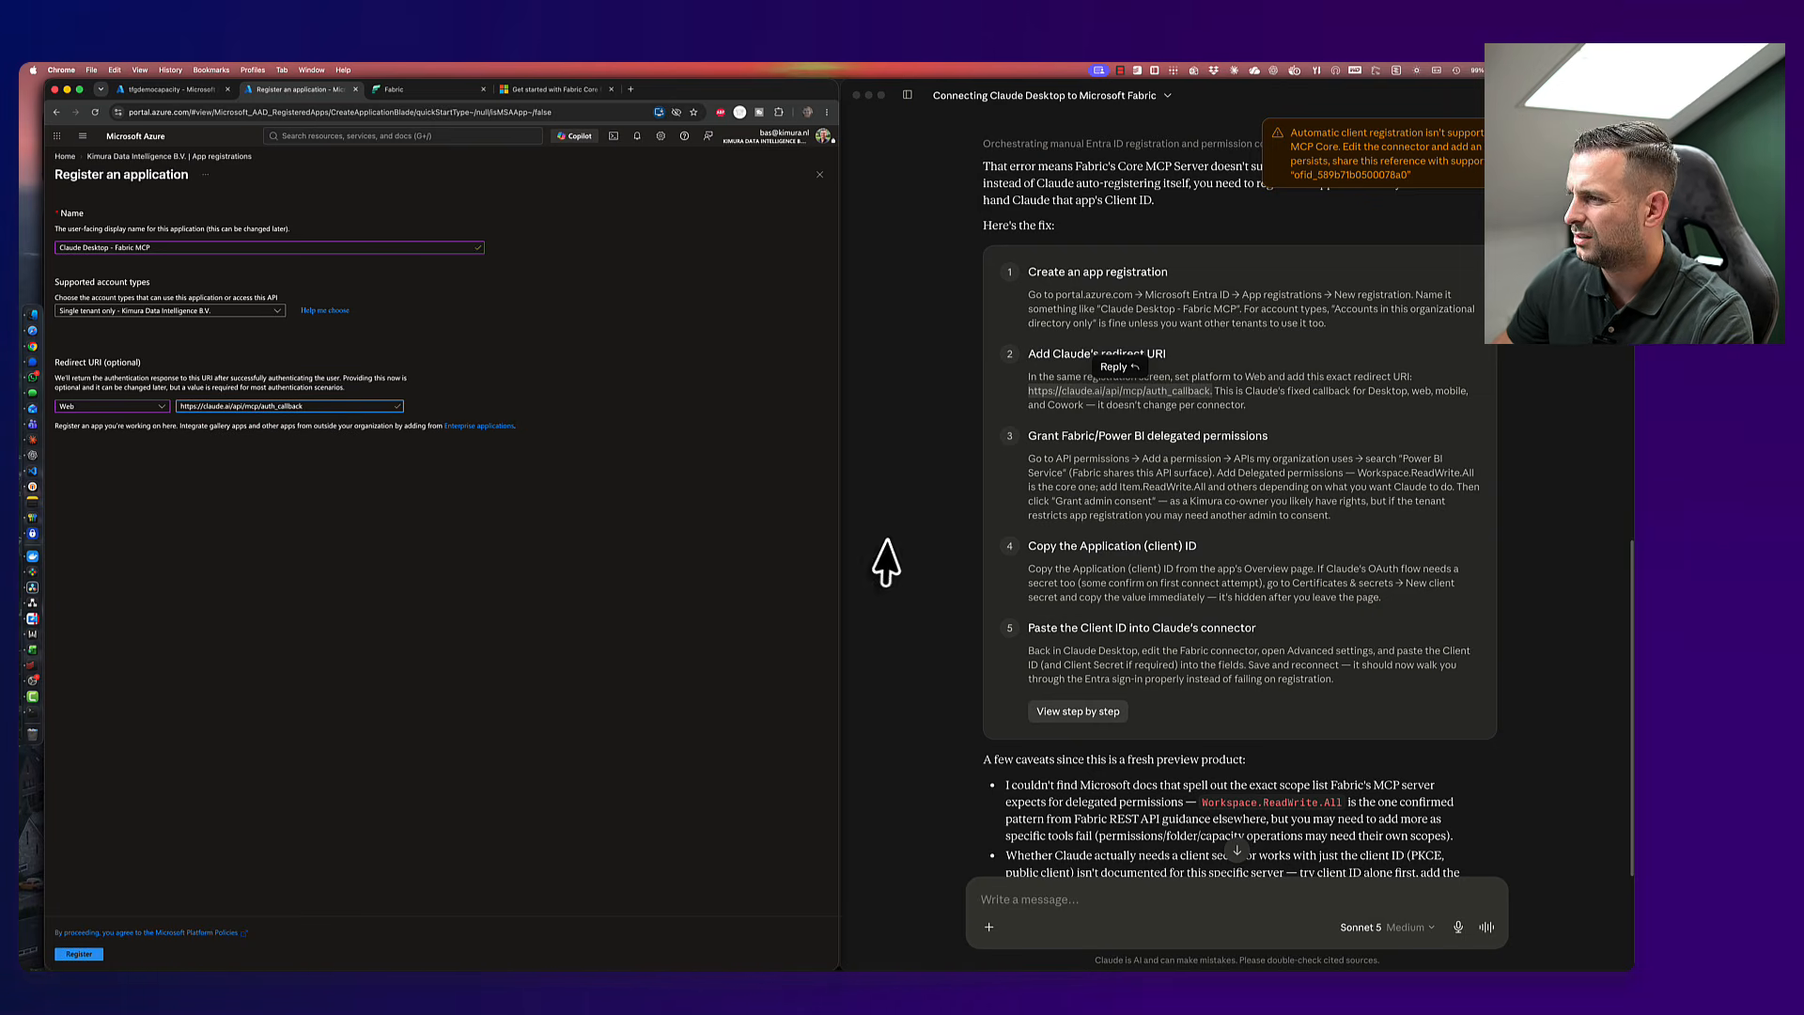
{"action": "scroll", "coordinate": [1119, 470], "scroll_direction": "down", "scroll_amount": 3}
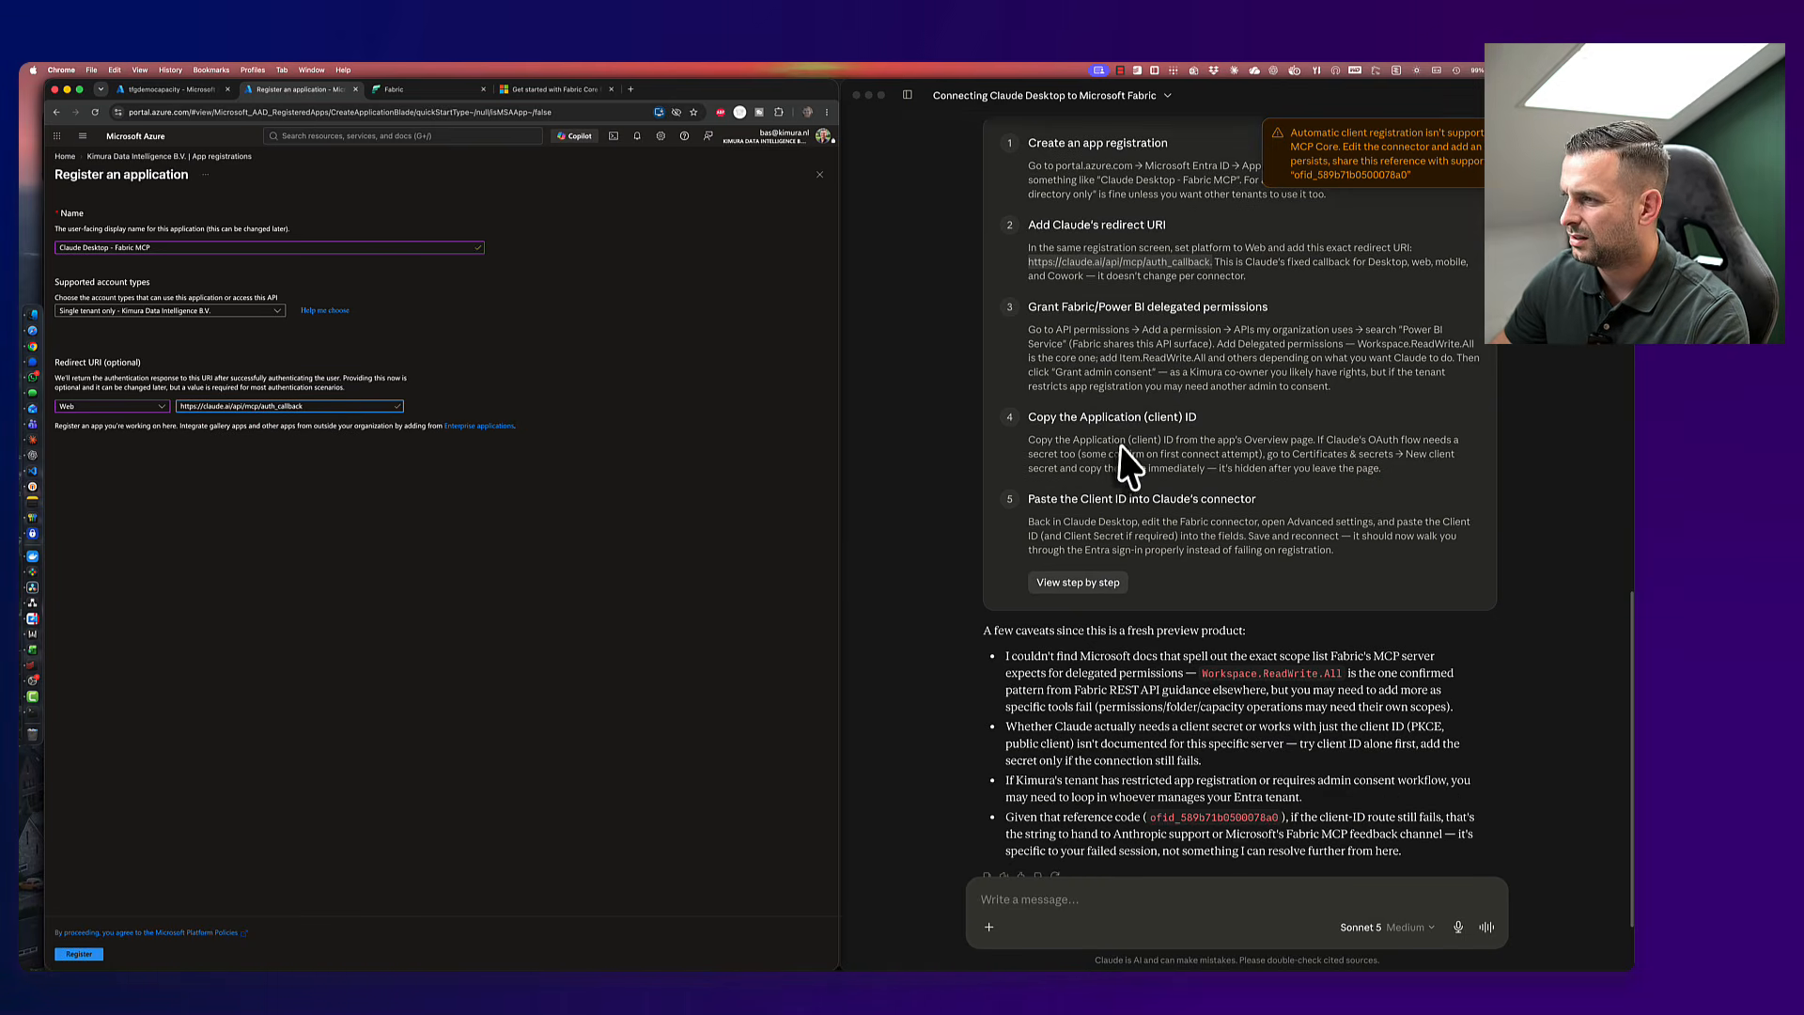
{"action": "left_click", "coordinate": [79, 954]}
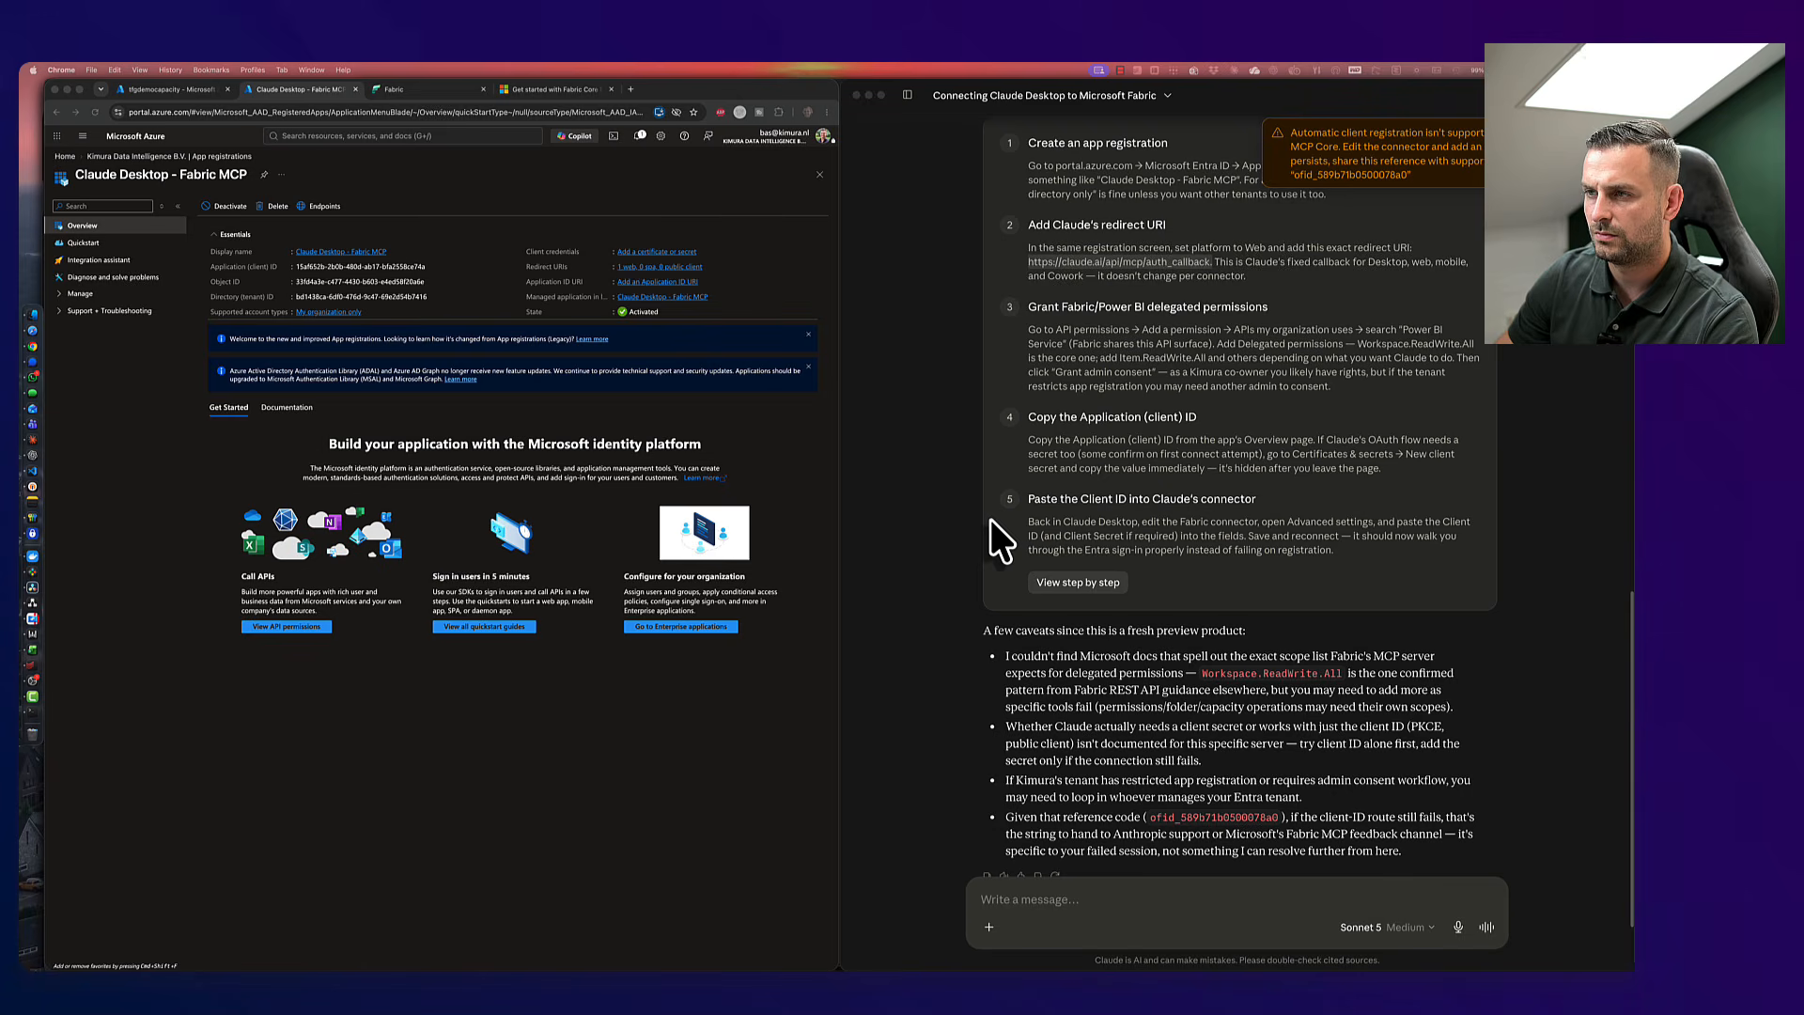
- Open Certificates & secrets and start a new client secret, focusing its description
{"action": "left_click", "coordinate": [680, 252]}
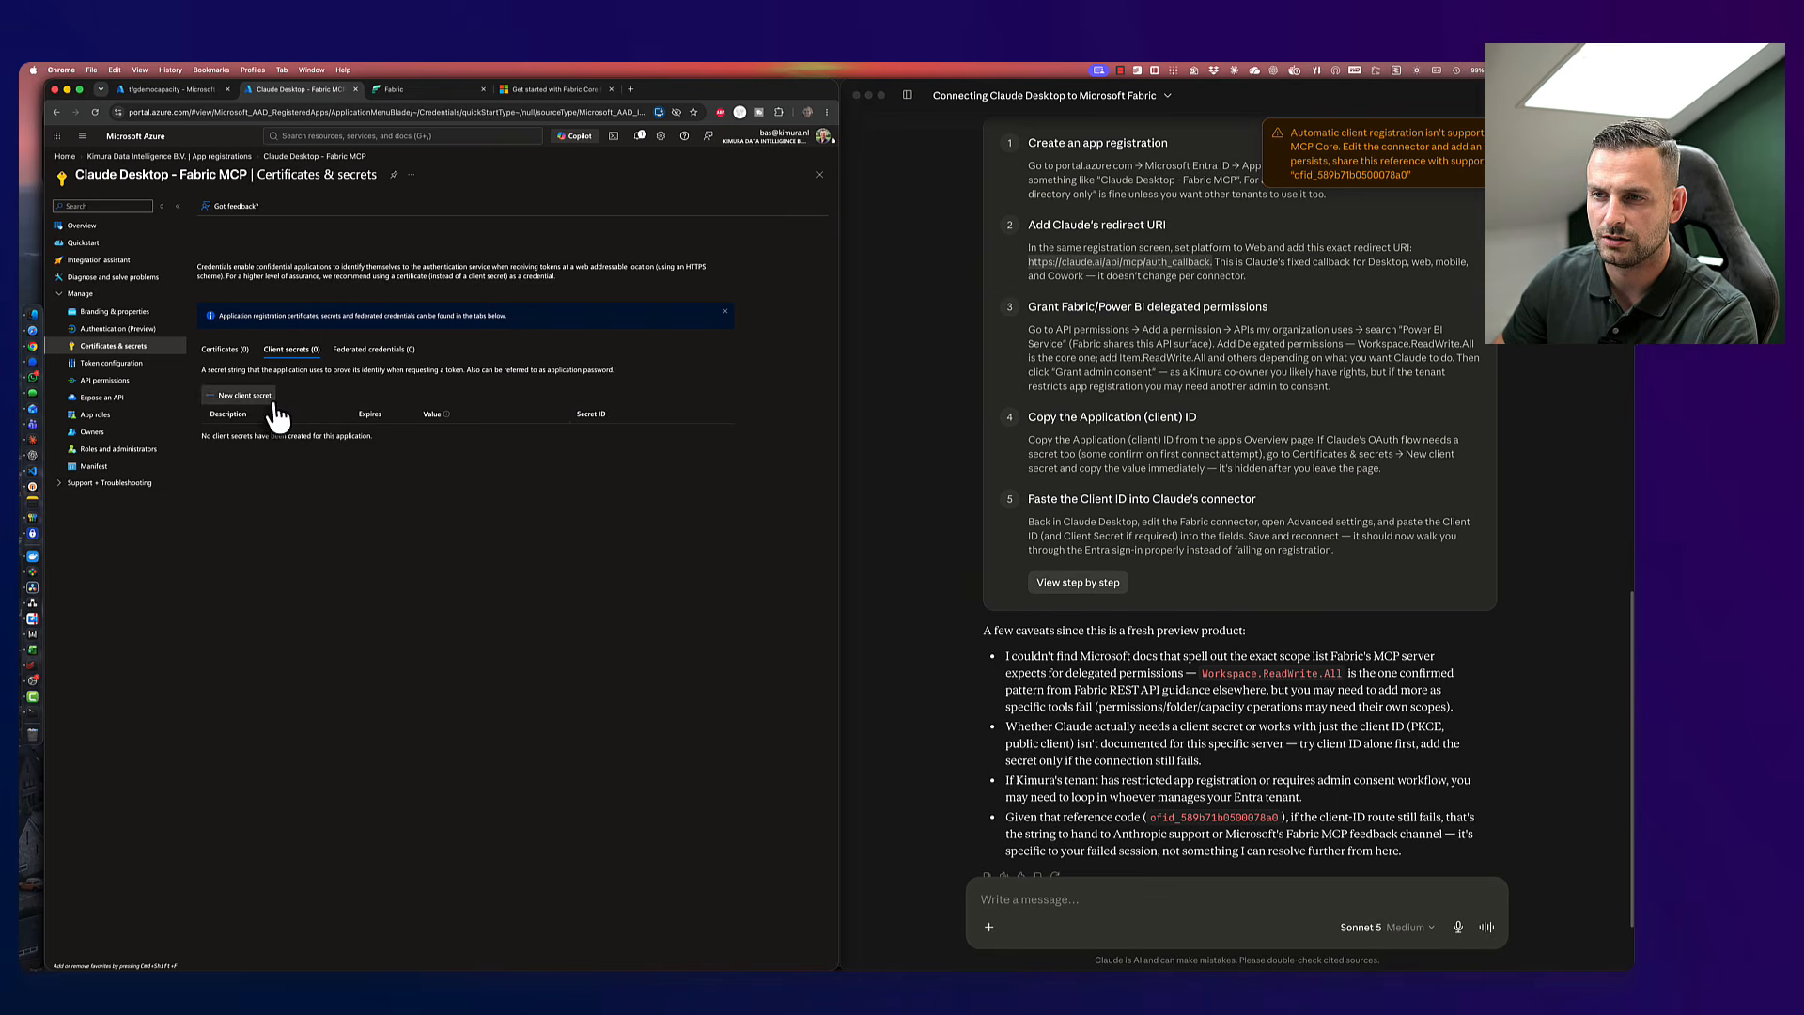
{"action": "left_click", "coordinate": [240, 396]}
{"action": "left_click", "coordinate": [757, 188]}
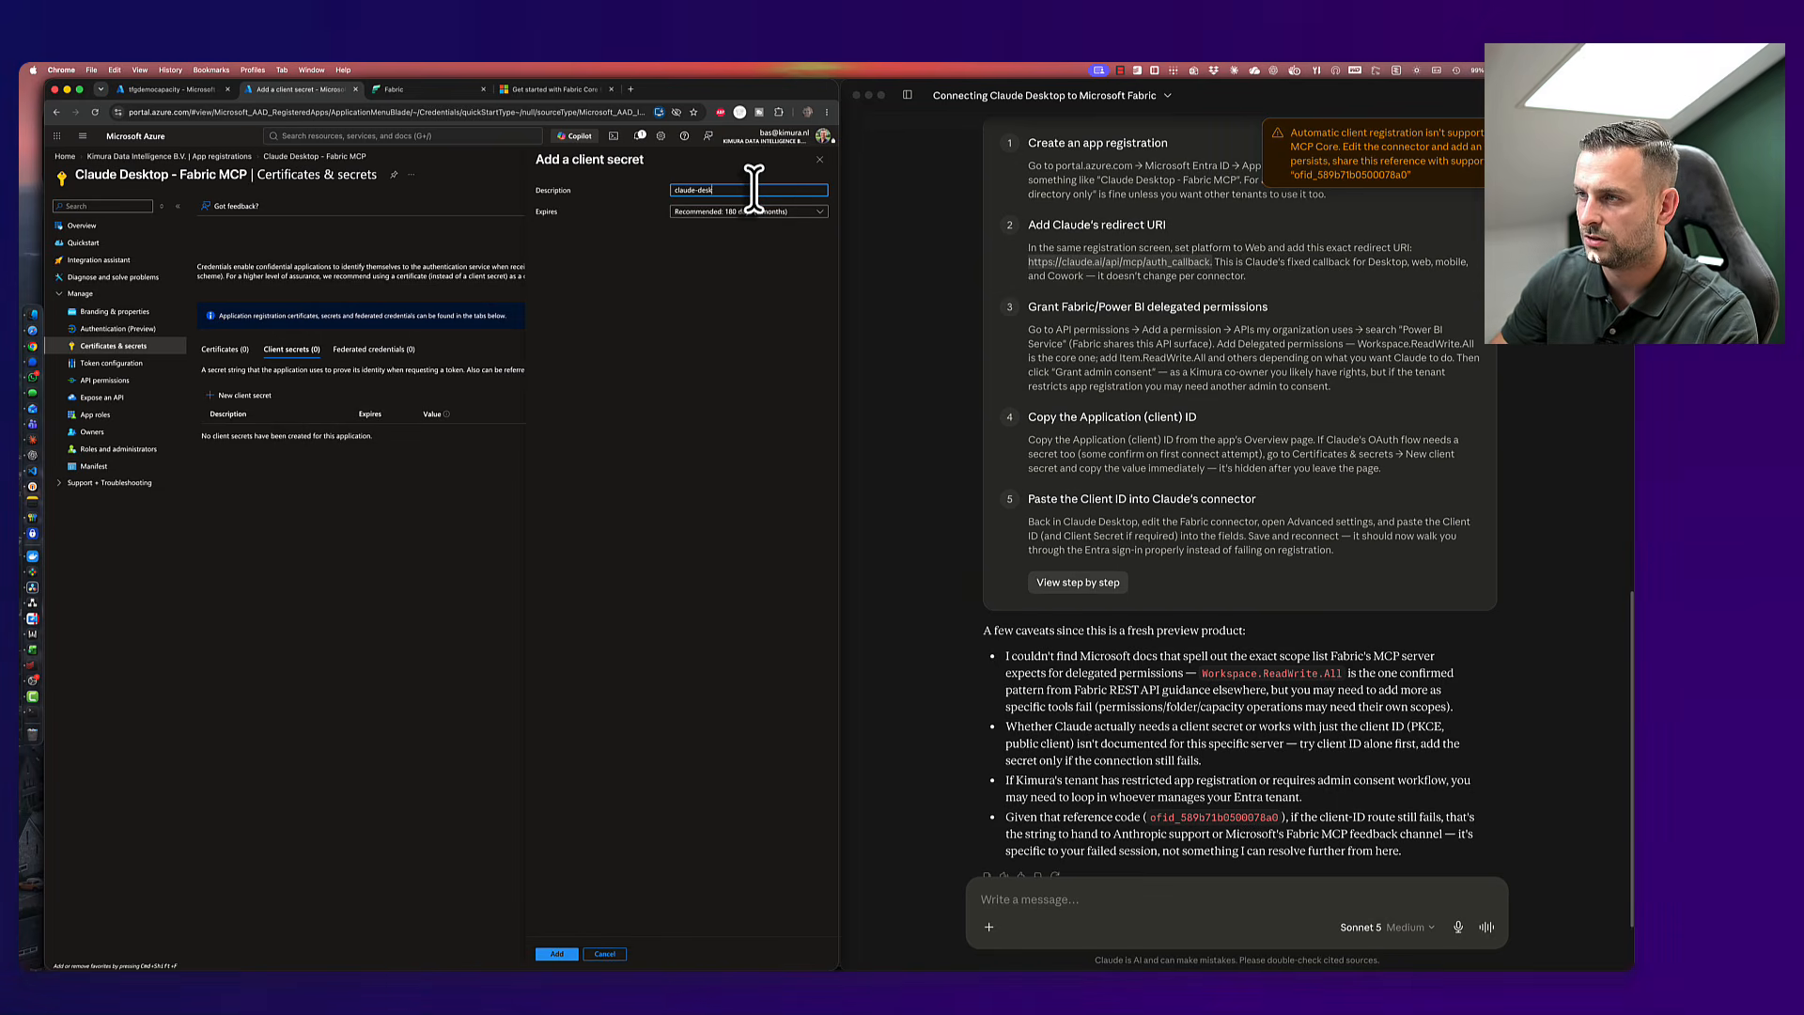
- Set the 'claude desktop' secret to expire in 730 days (24 months) and add it
{"action": "left_click", "coordinate": [766, 212]}
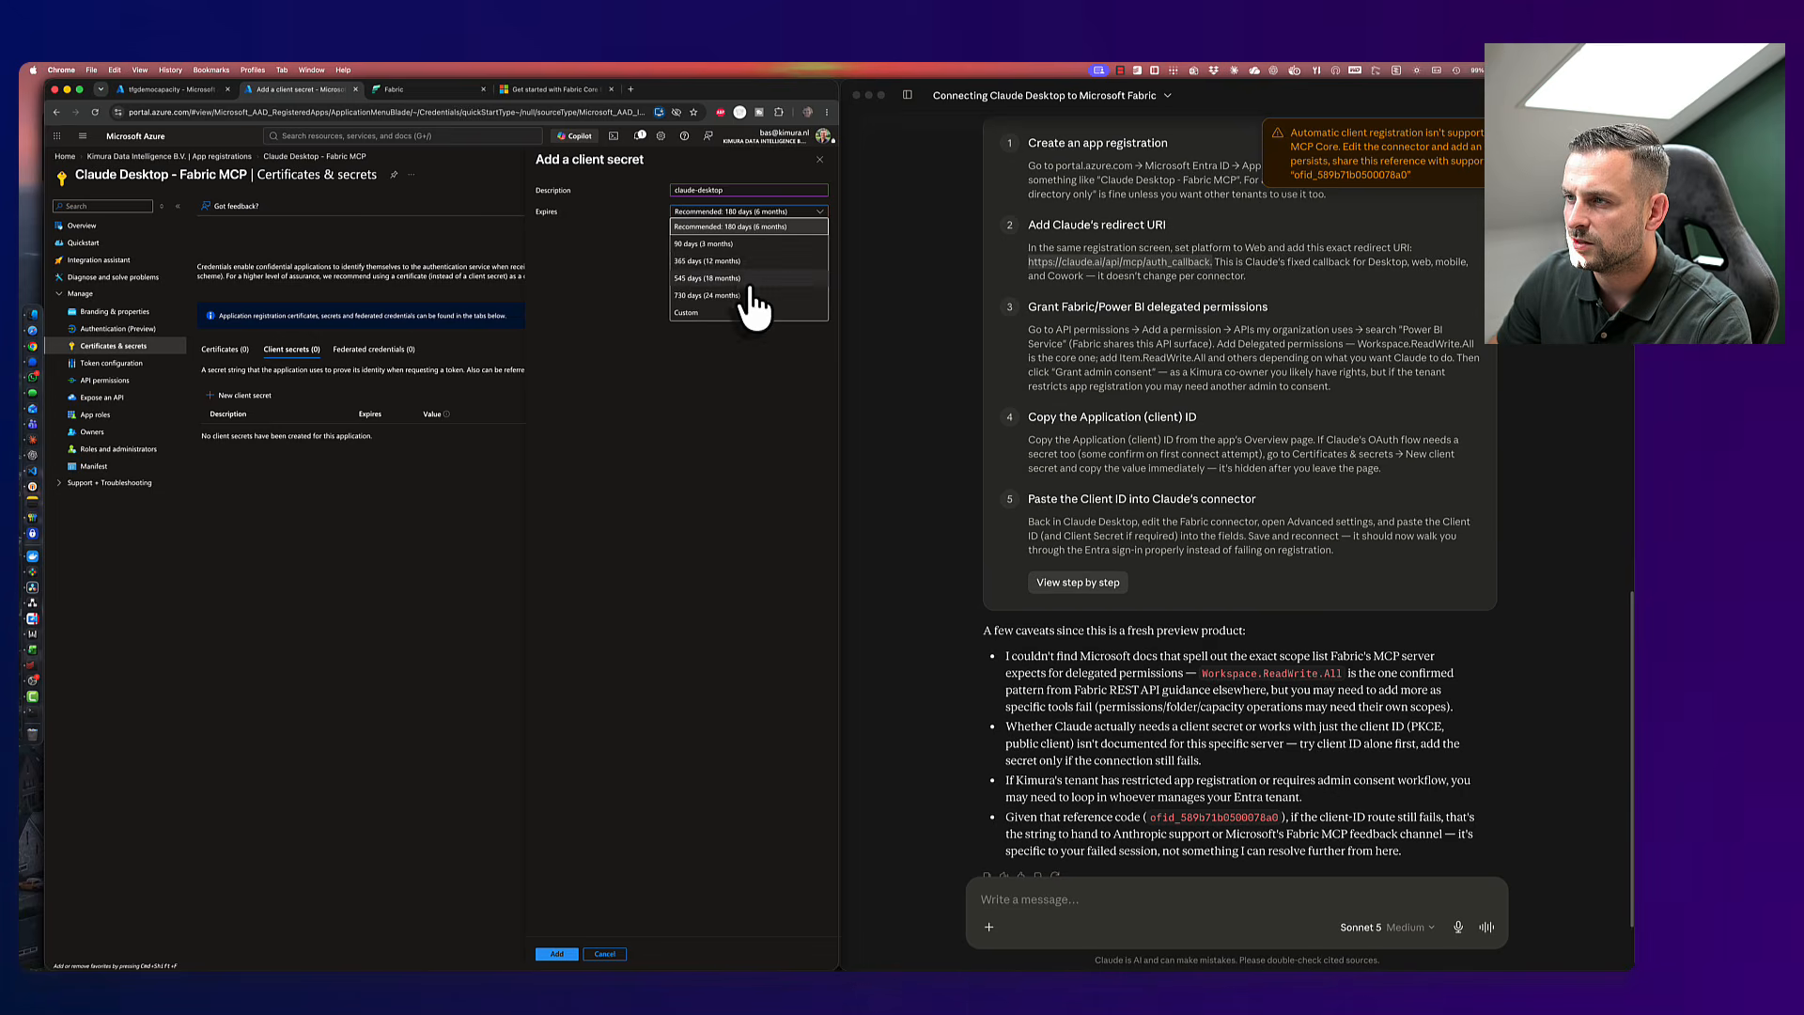
{"action": "left_click", "coordinate": [749, 278]}
{"action": "left_click", "coordinate": [751, 212]}
{"action": "left_click", "coordinate": [741, 295]}
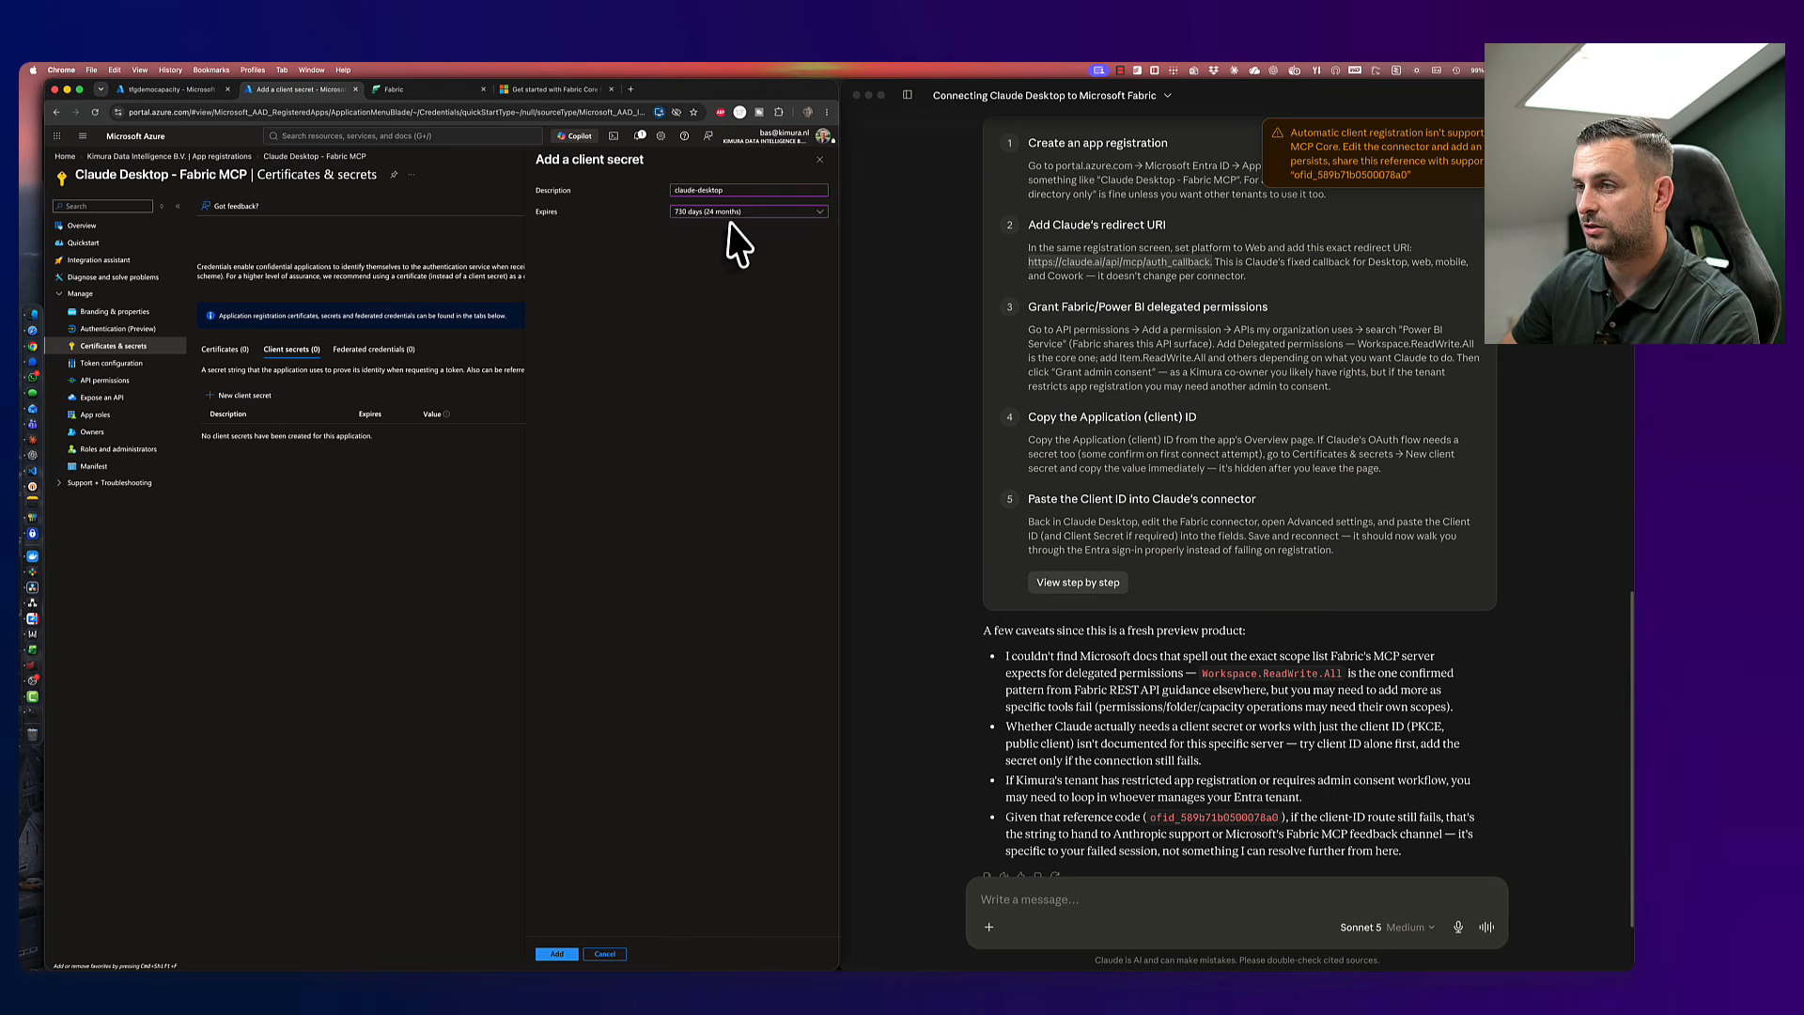
{"action": "left_click", "coordinate": [556, 954]}
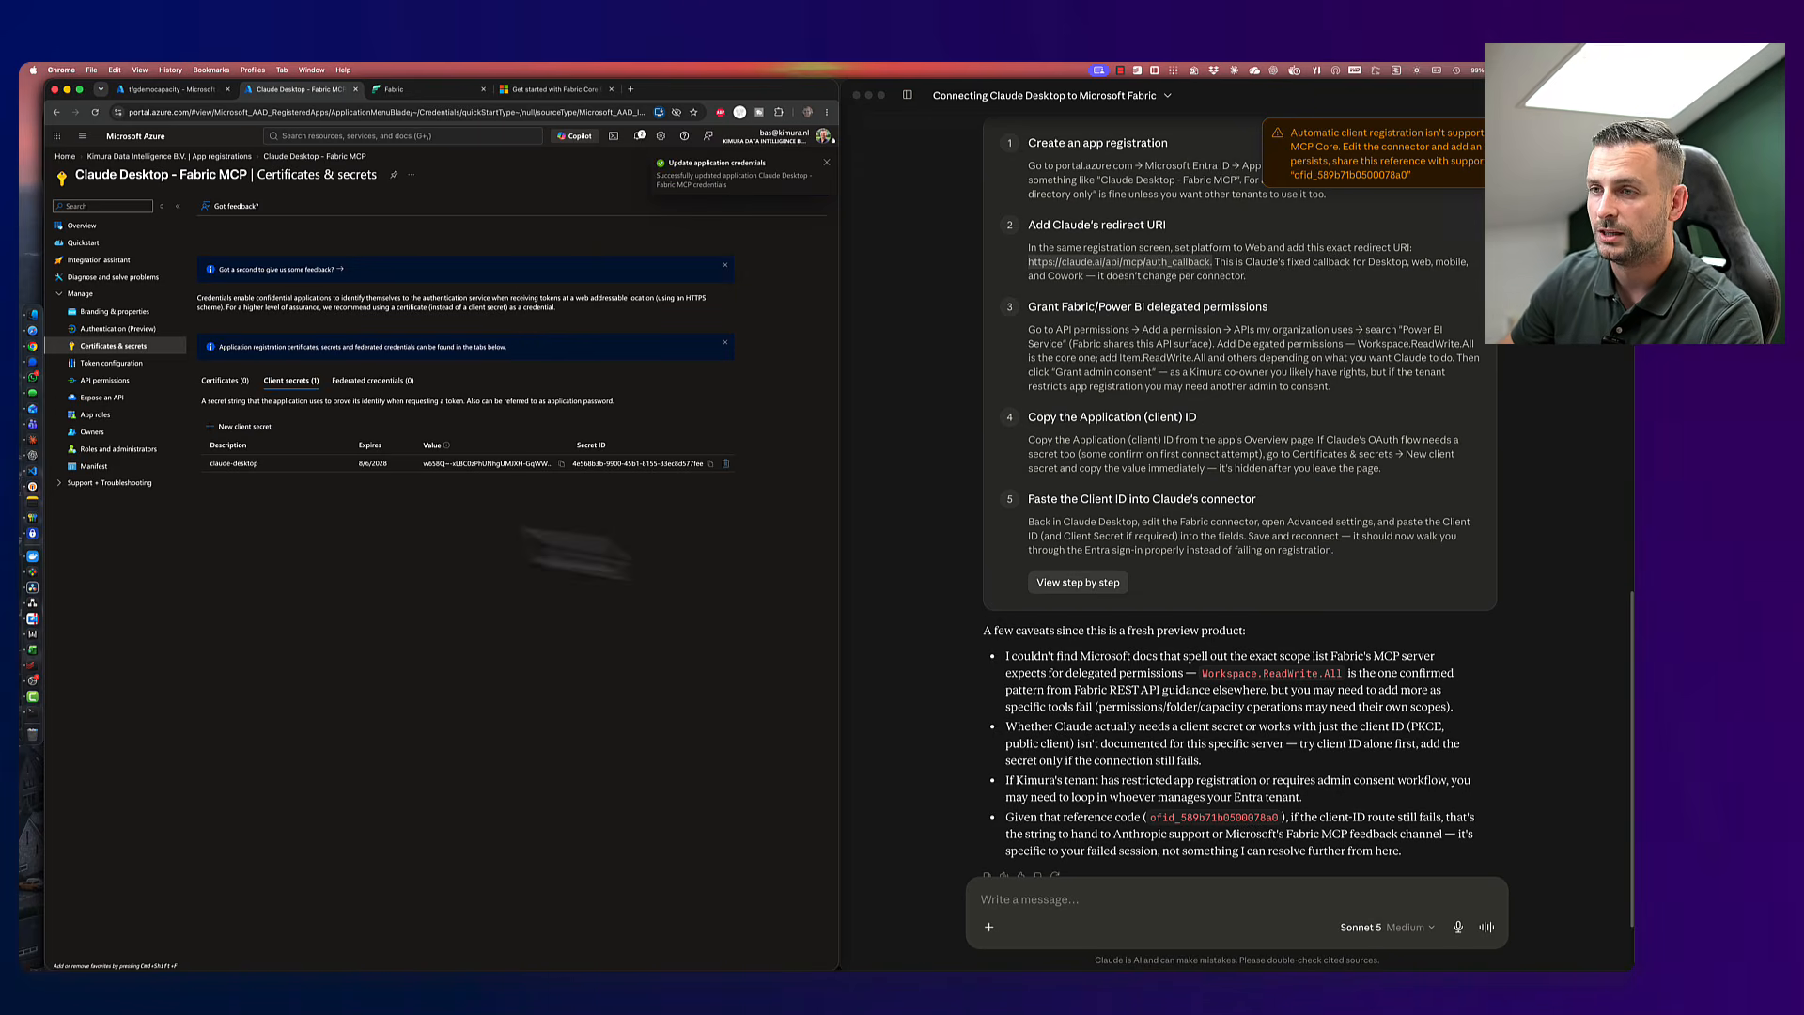
- Copy the new secret's value and bring the Claude conversation back to the front
{"action": "left_click", "coordinate": [561, 463]}
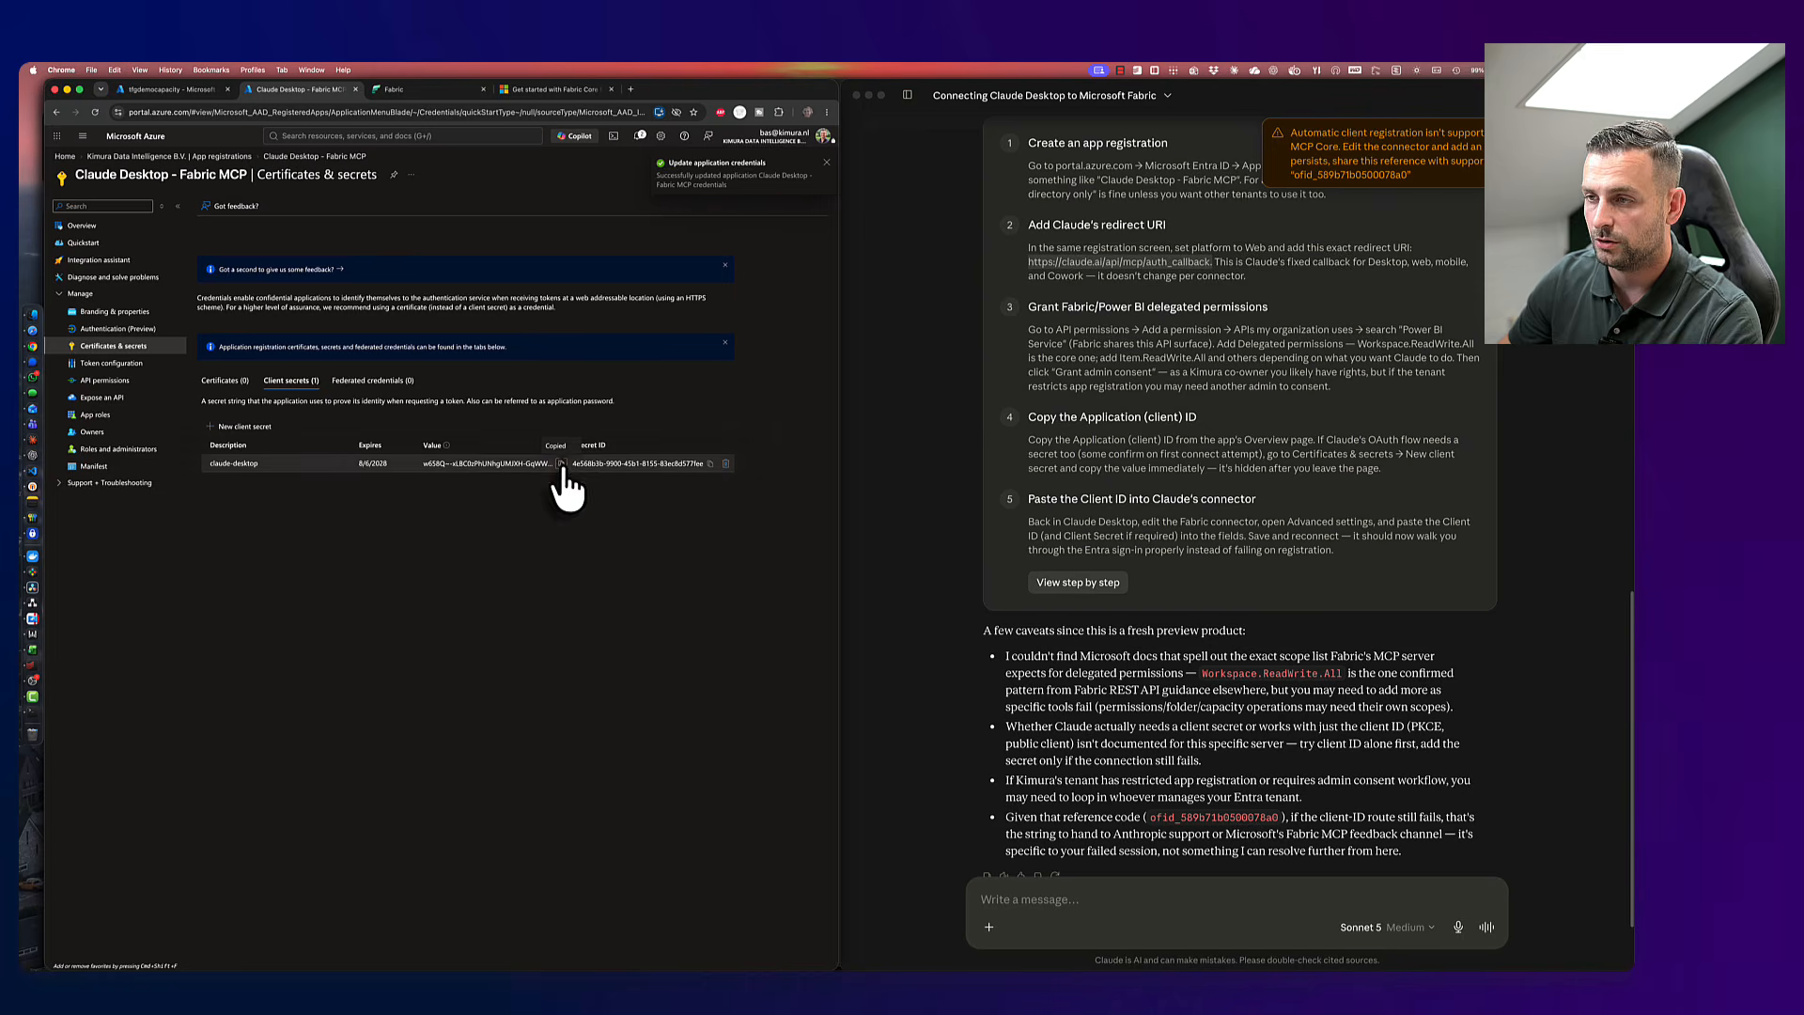
{"action": "key", "text": "super+Tab"}
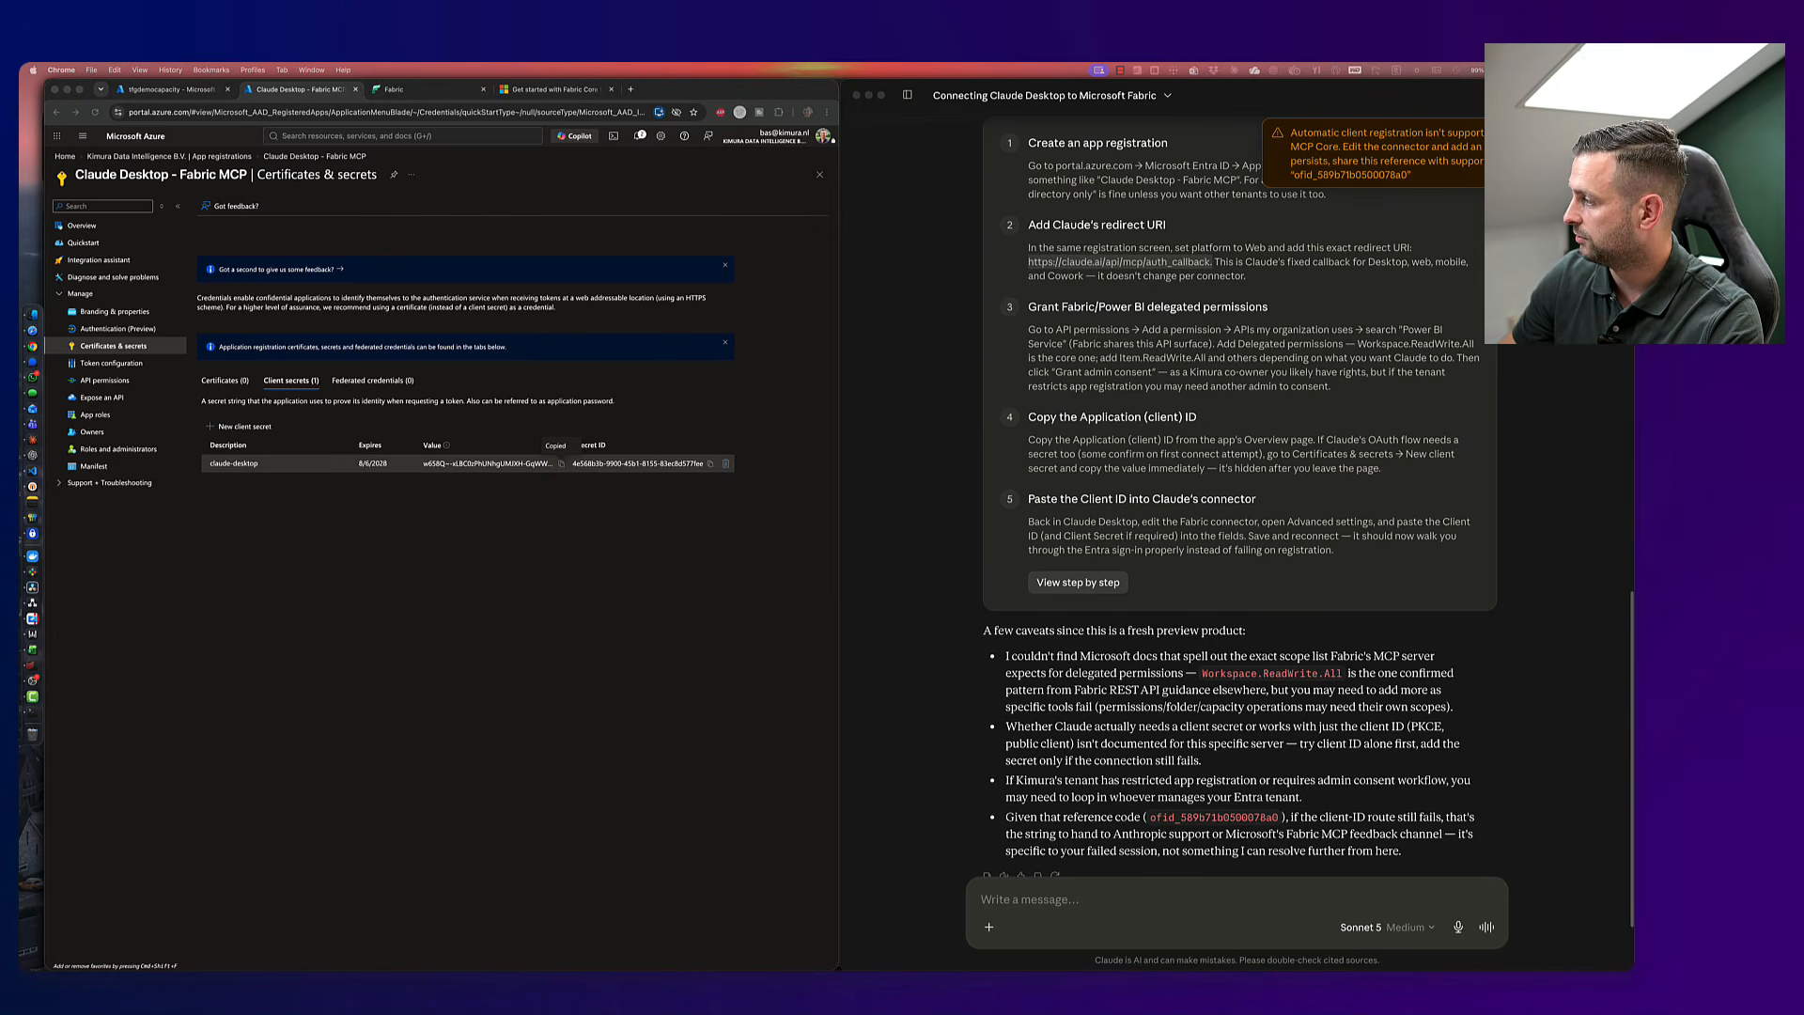
{"action": "left_click", "coordinate": [679, 625]}
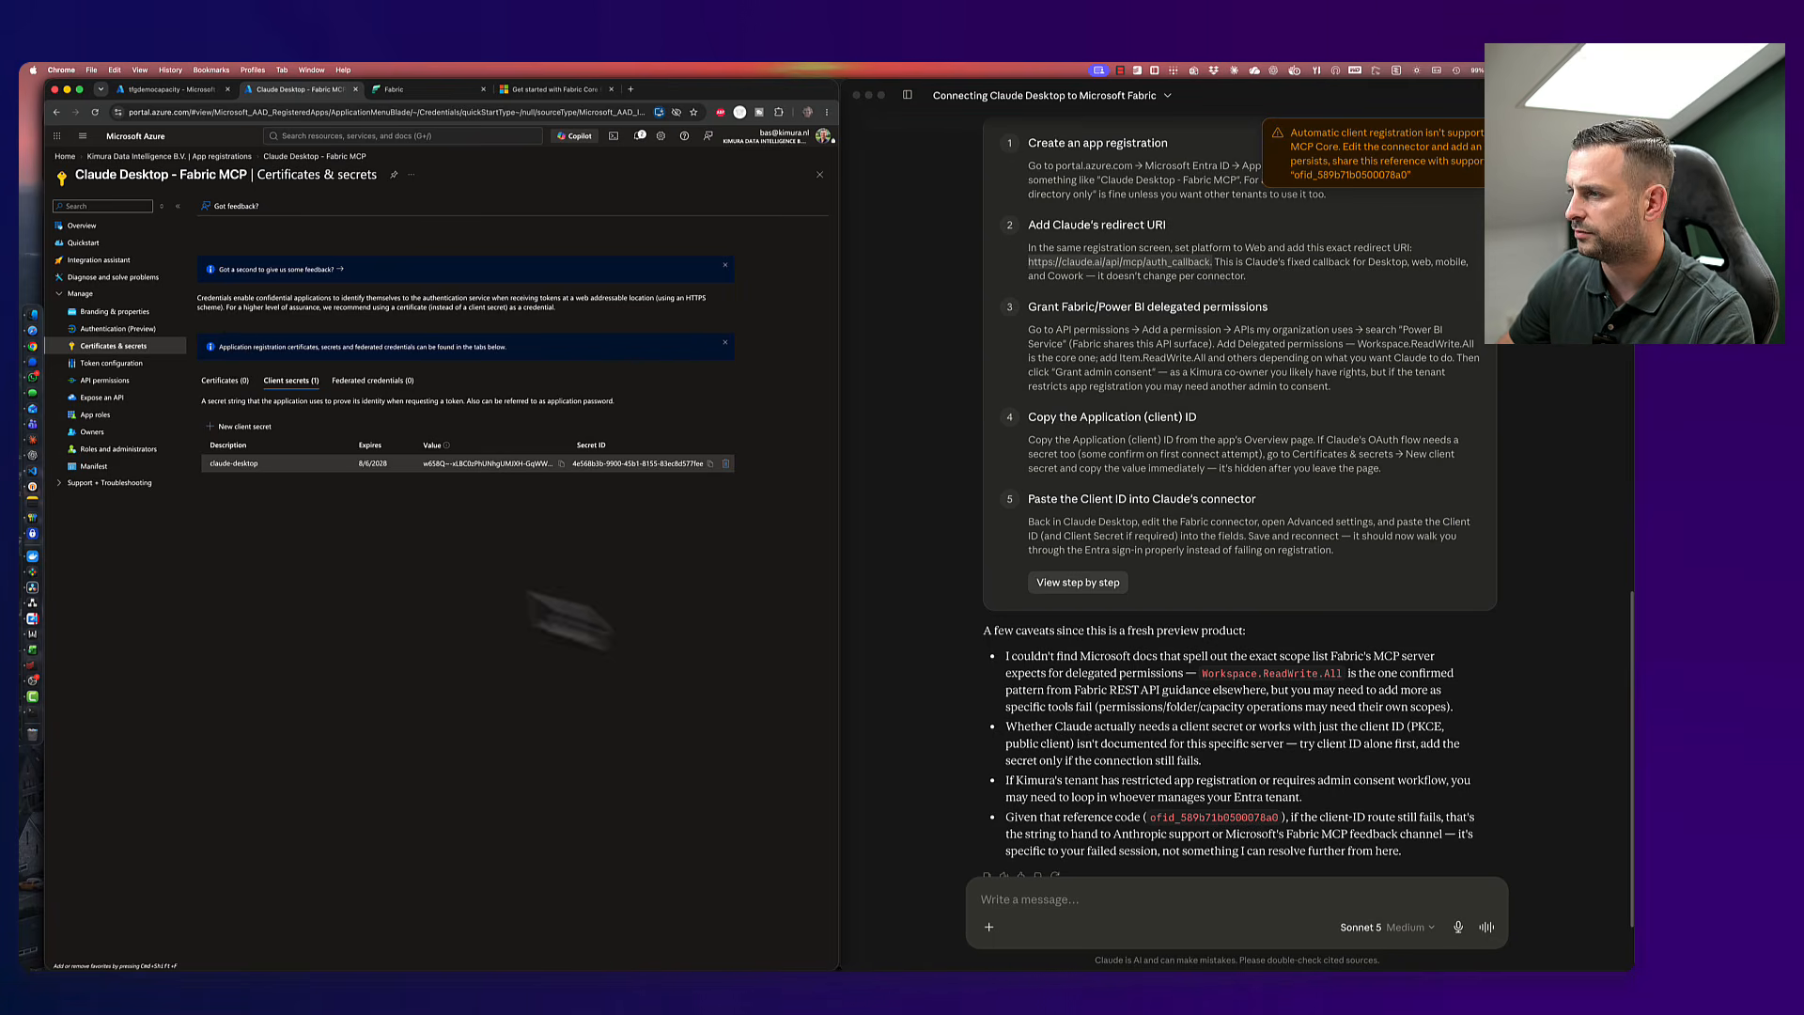
{"action": "left_click", "coordinate": [1078, 583]}
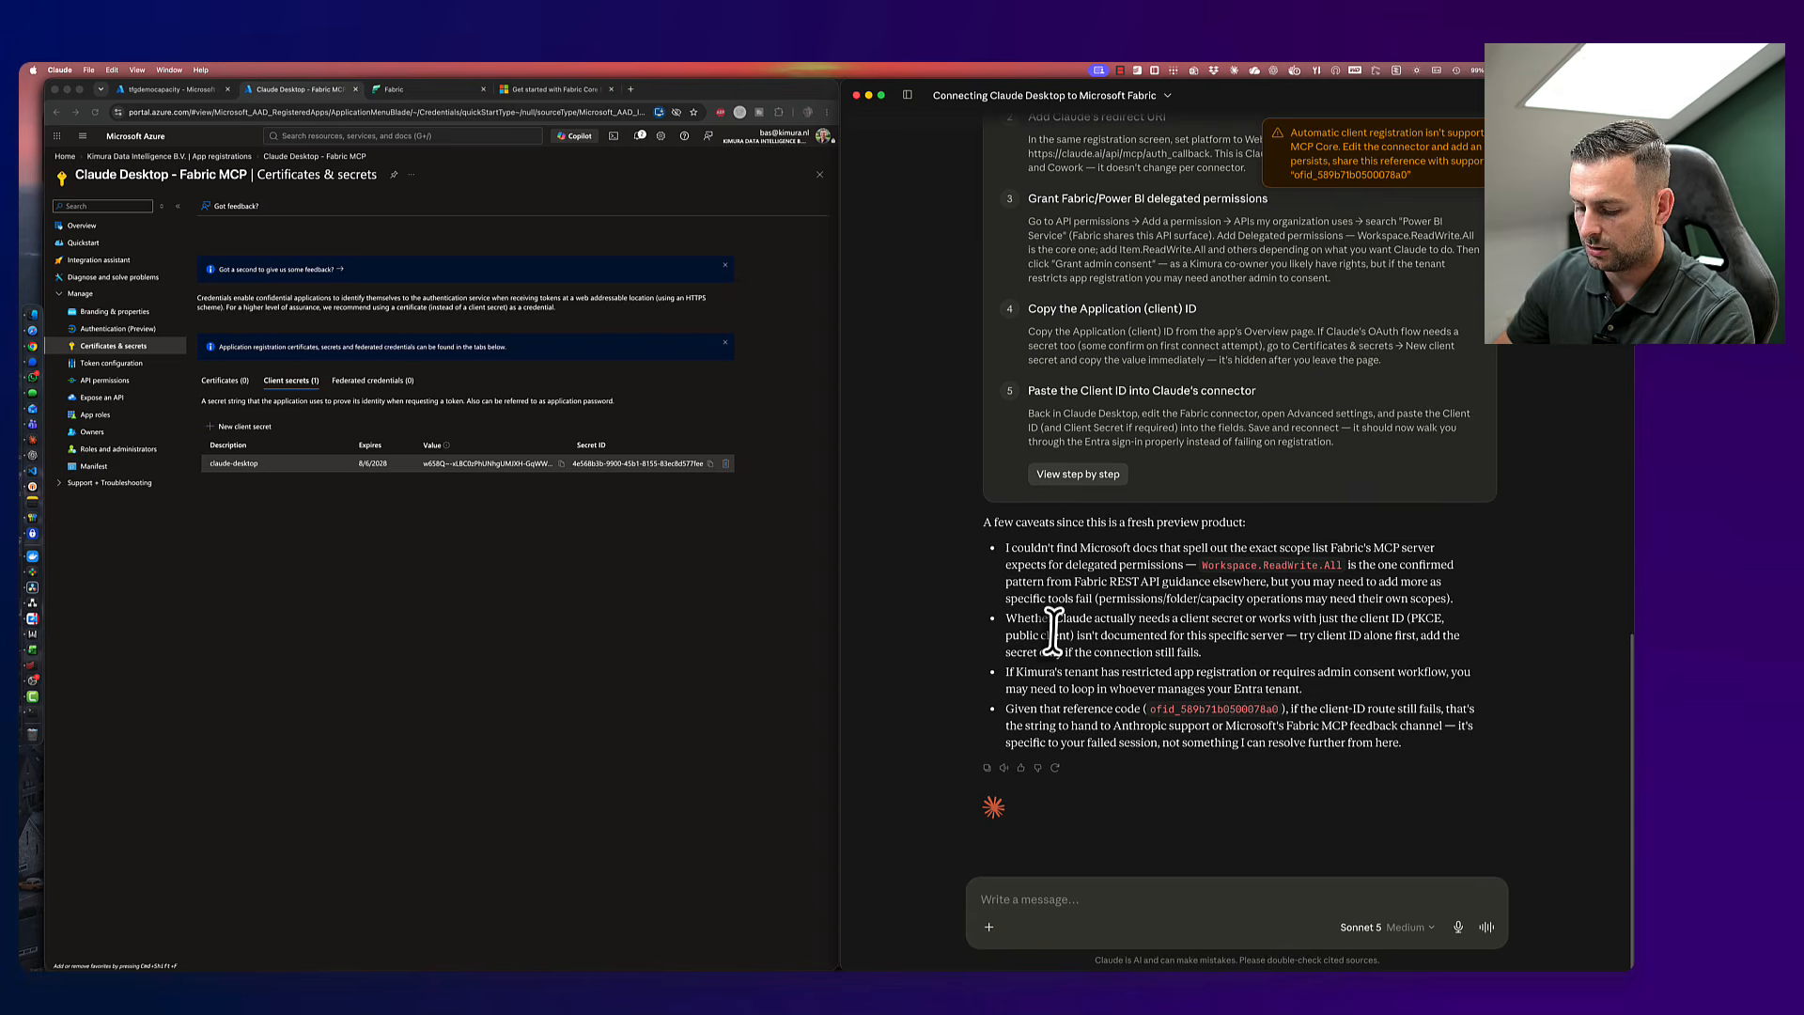
- Dismiss Claude's settings dialog and return to the Azure app registration
{"action": "key", "text": "super+comma"}
{"action": "key", "text": "Escape"}
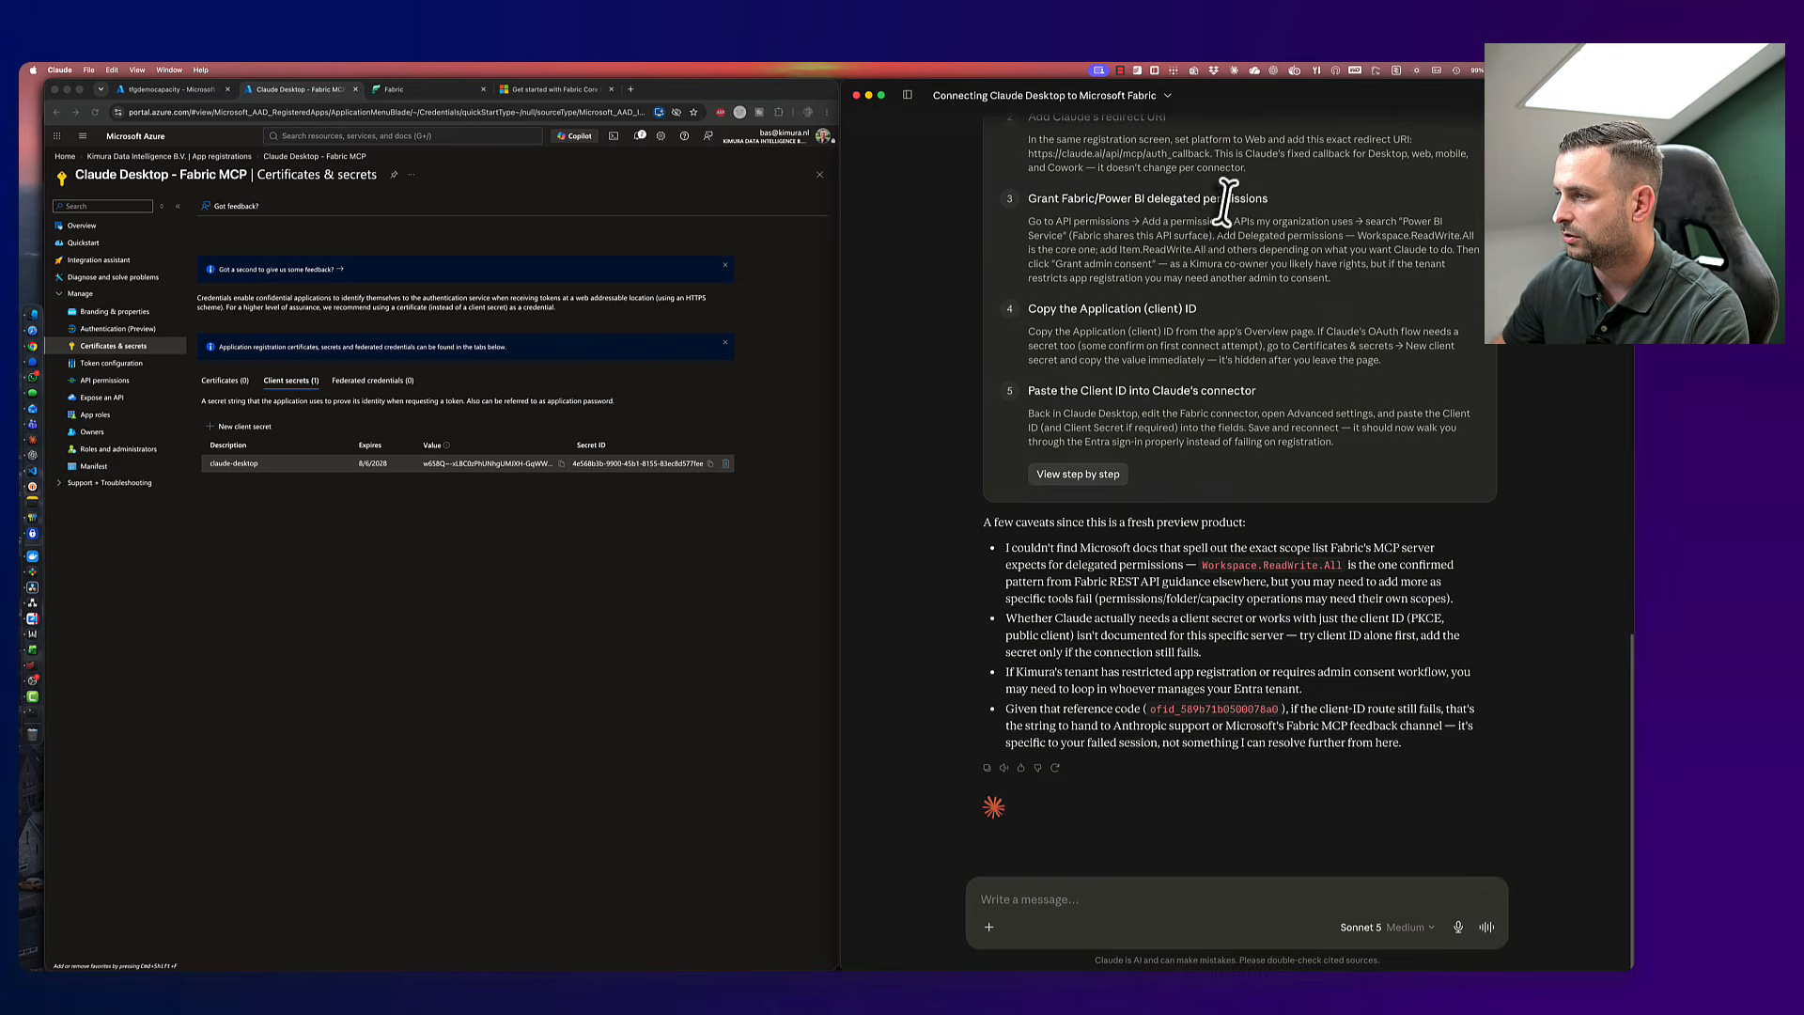
{"action": "scroll", "coordinate": [1226, 449], "scroll_direction": "up", "scroll_amount": 5}
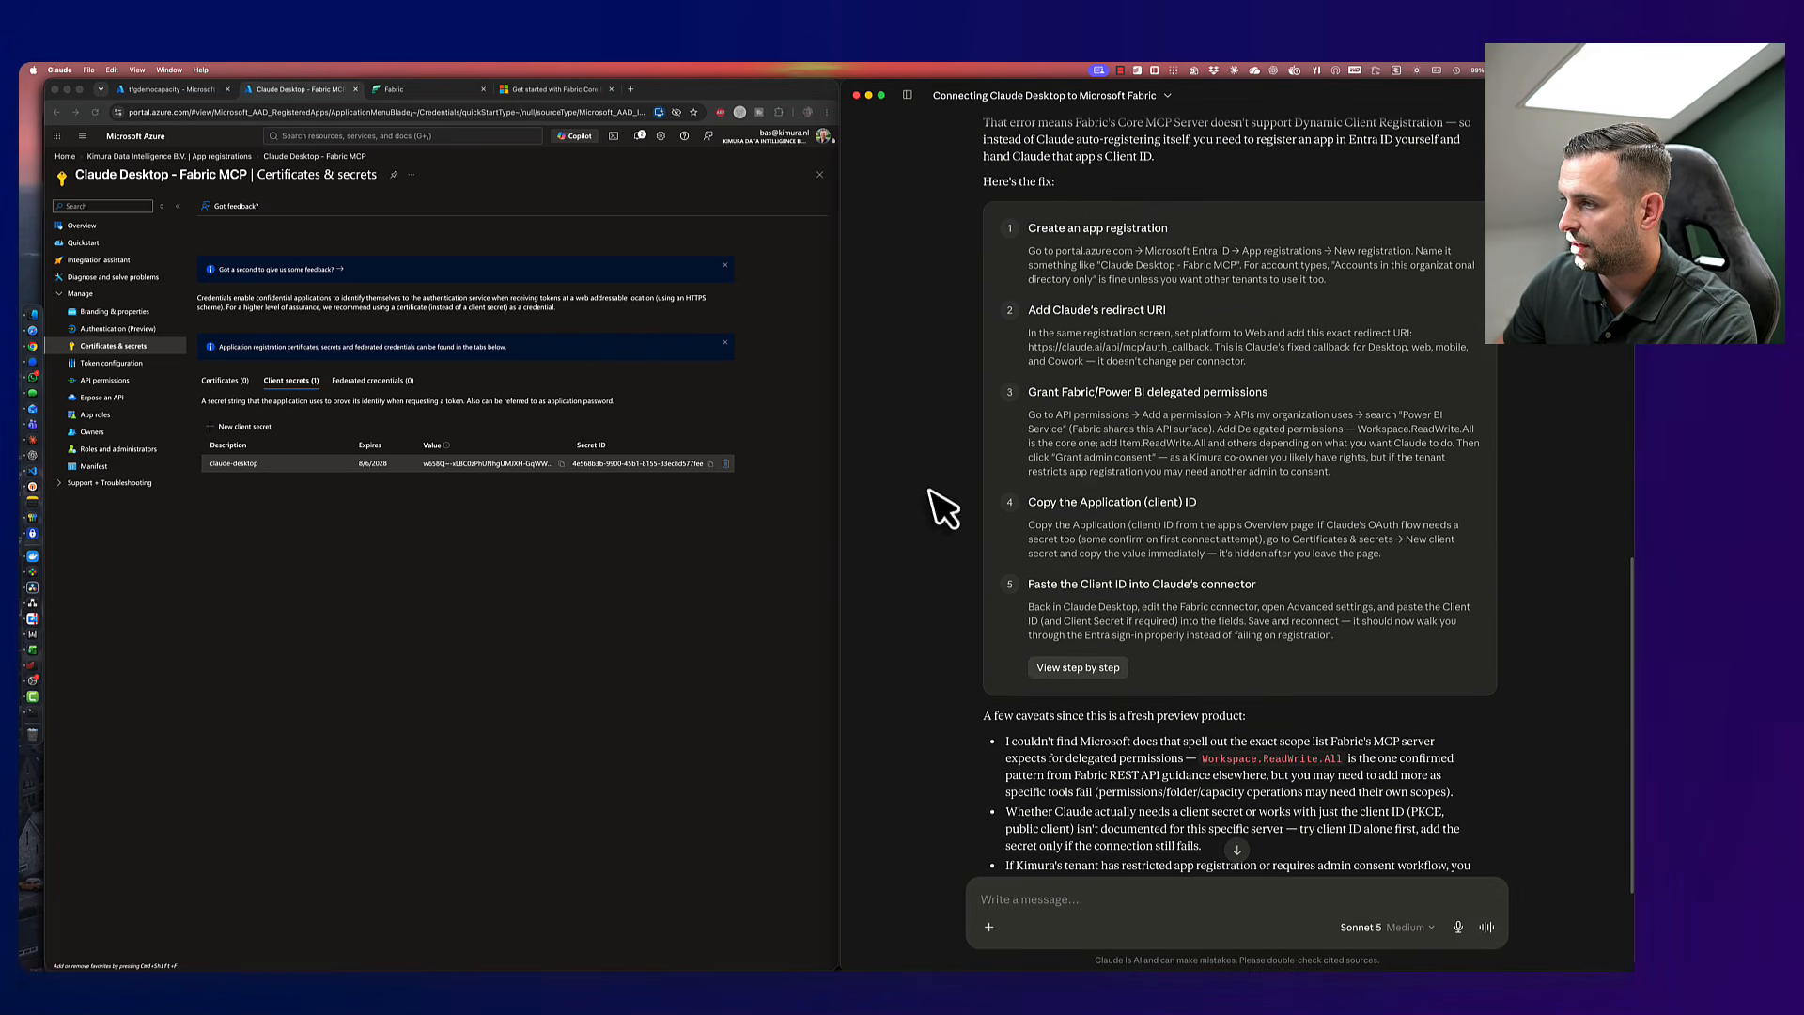
{"action": "left_click", "coordinate": [657, 616]}
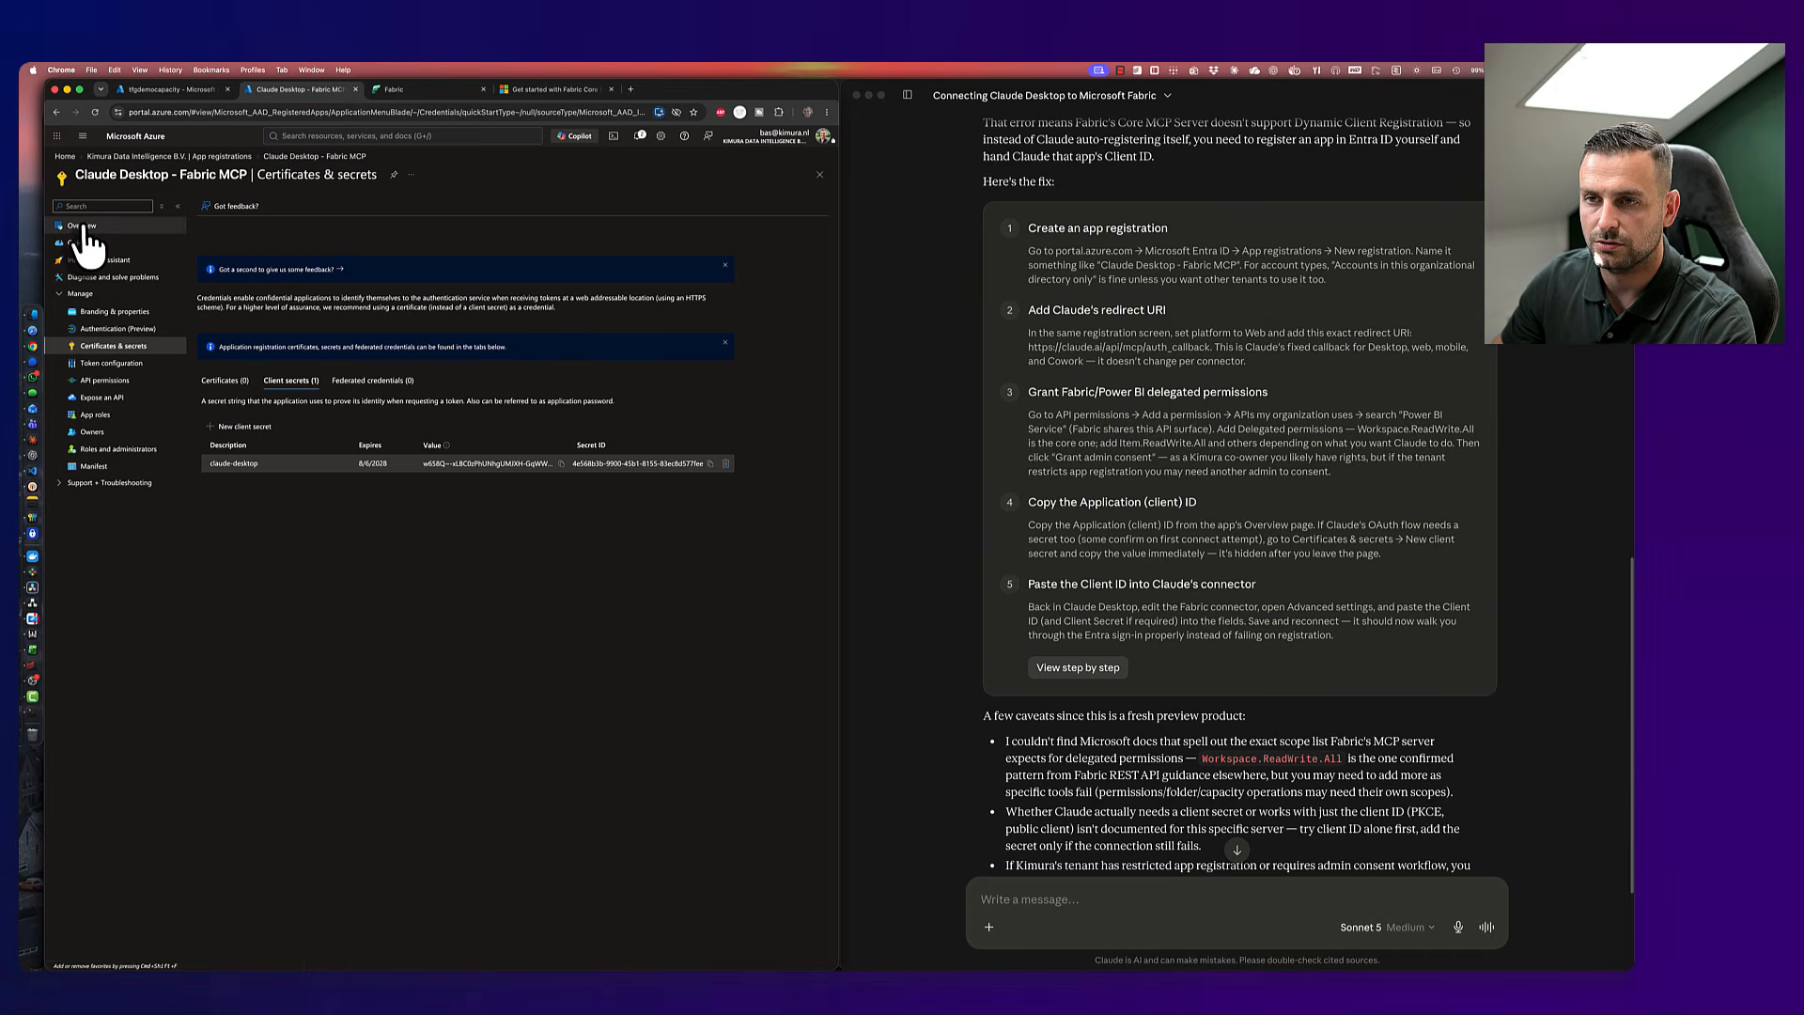
- Open the app's API permissions page and begin adding a permission
{"action": "left_click", "coordinate": [105, 399]}
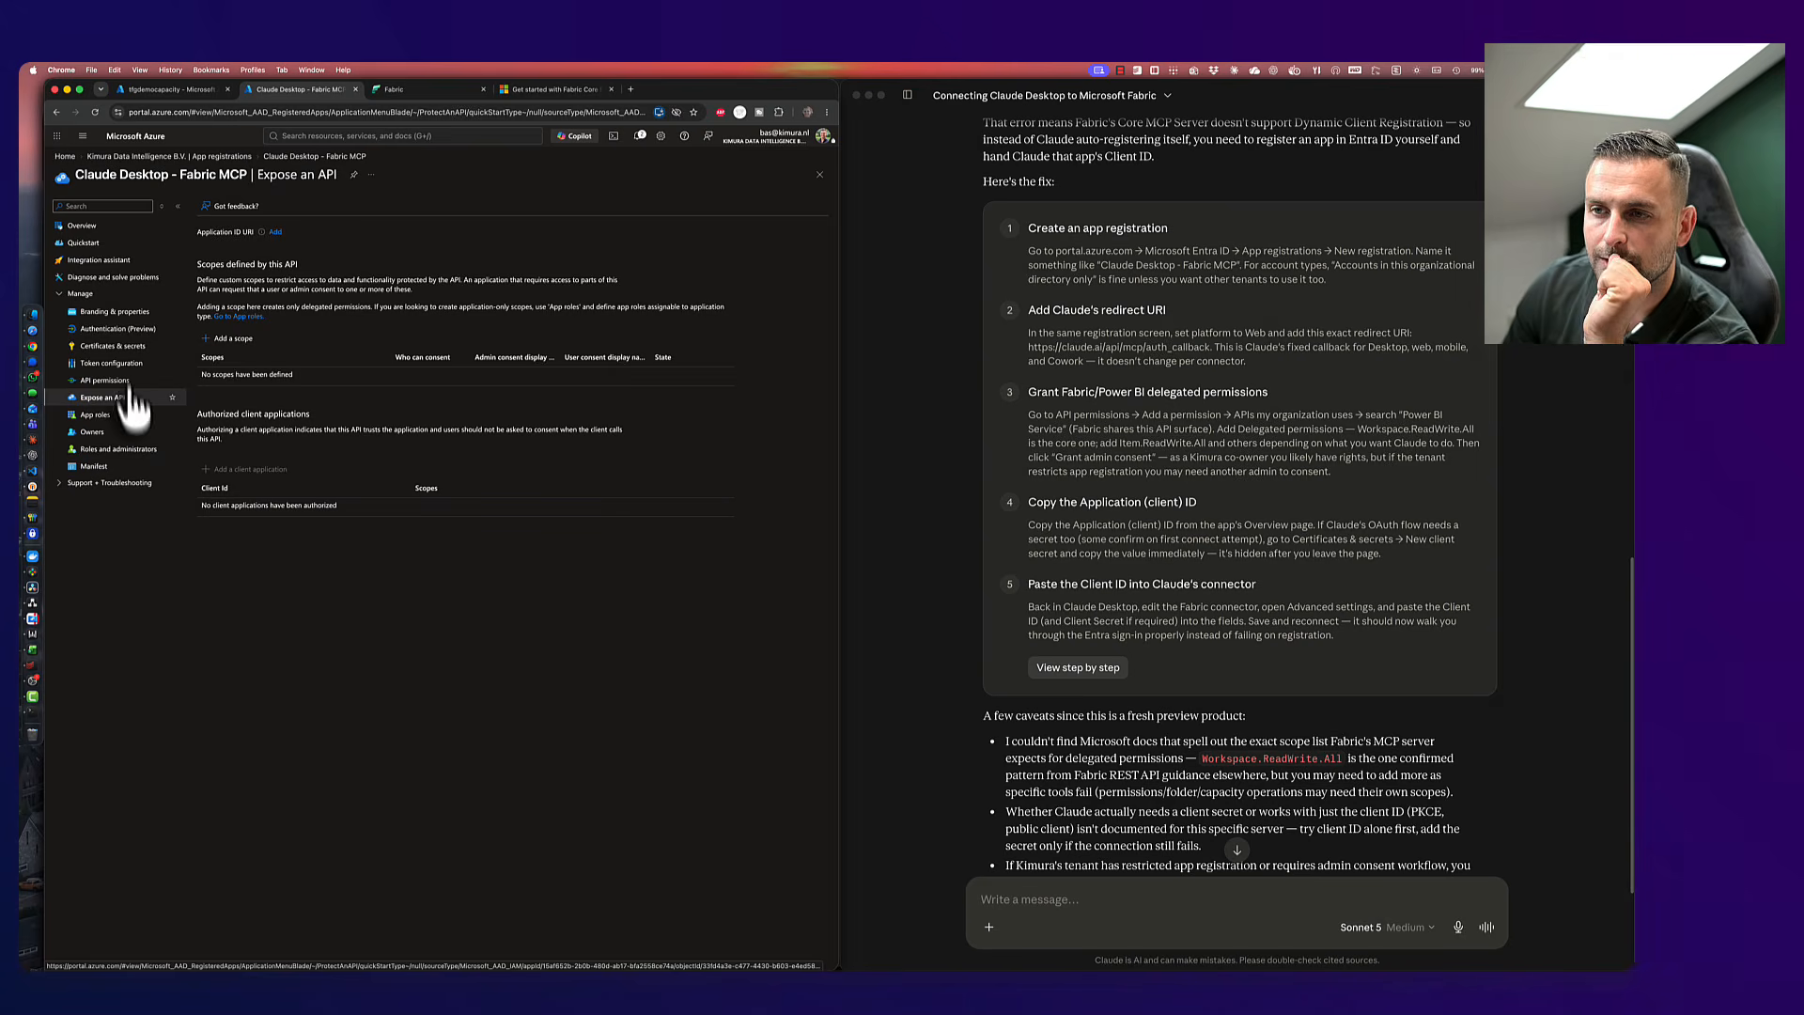
{"action": "left_click", "coordinate": [83, 227]}
{"action": "left_click", "coordinate": [126, 381]}
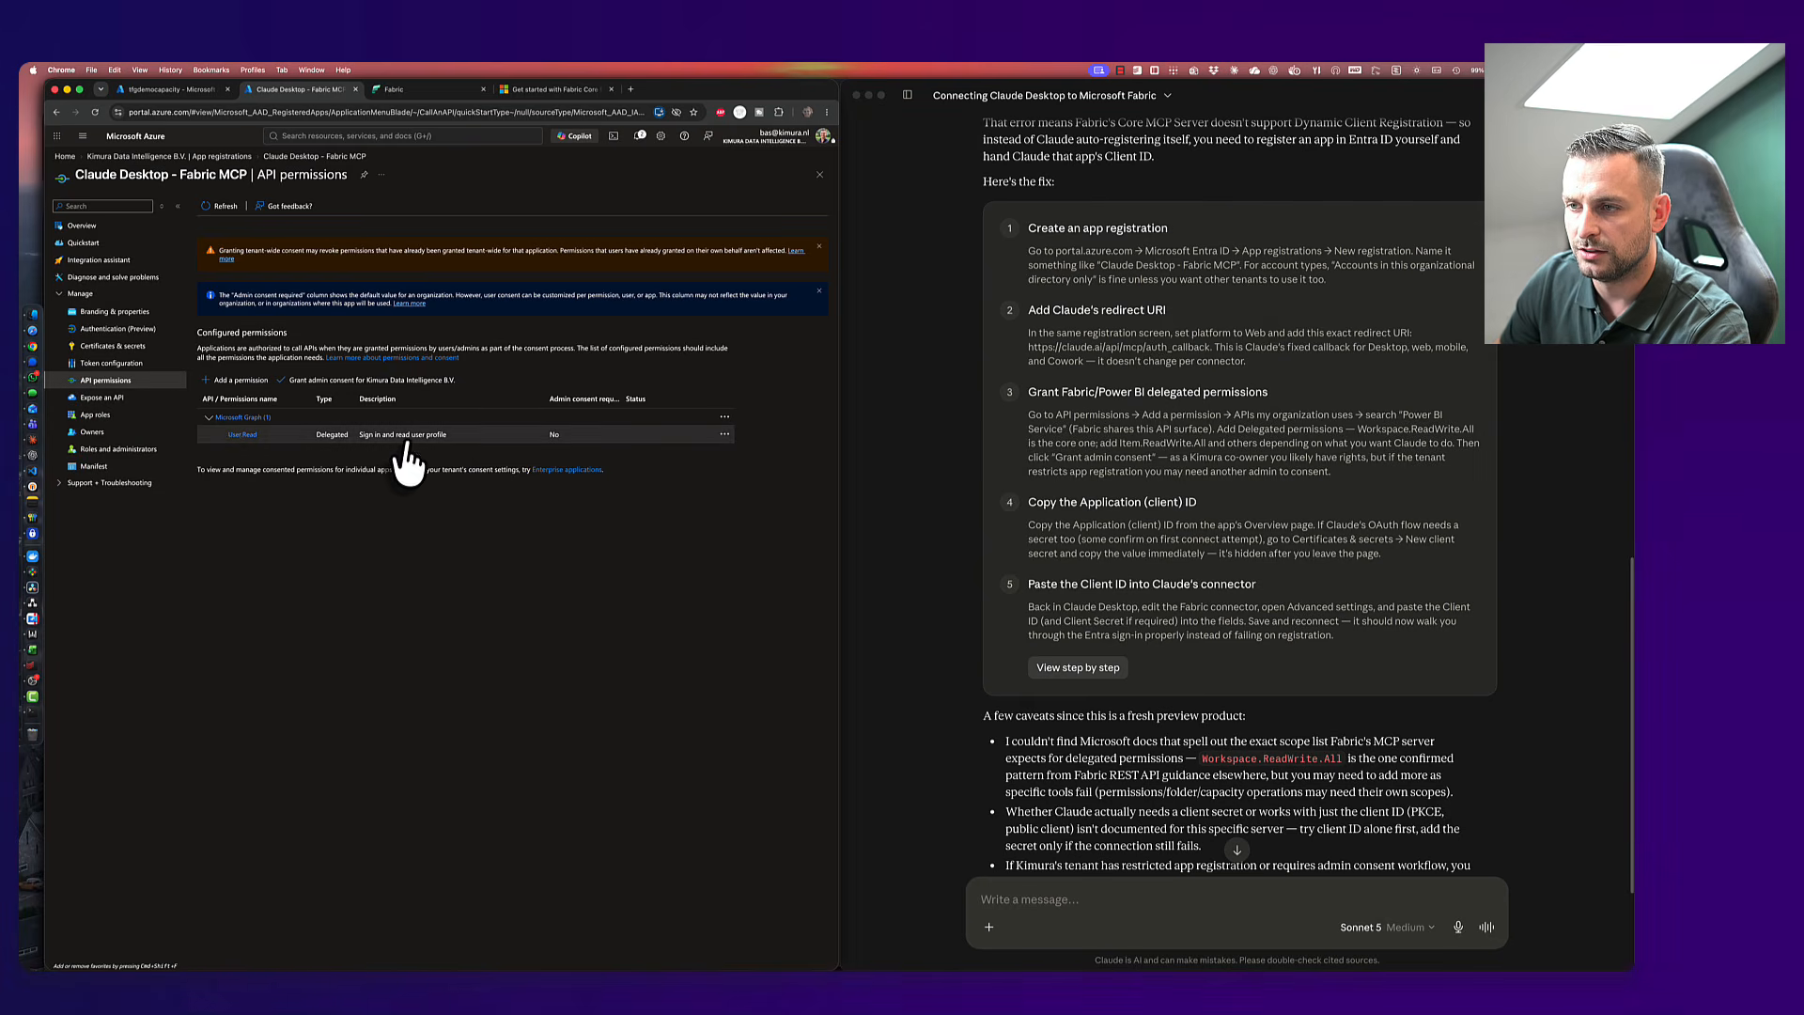
{"action": "left_click", "coordinate": [233, 381]}
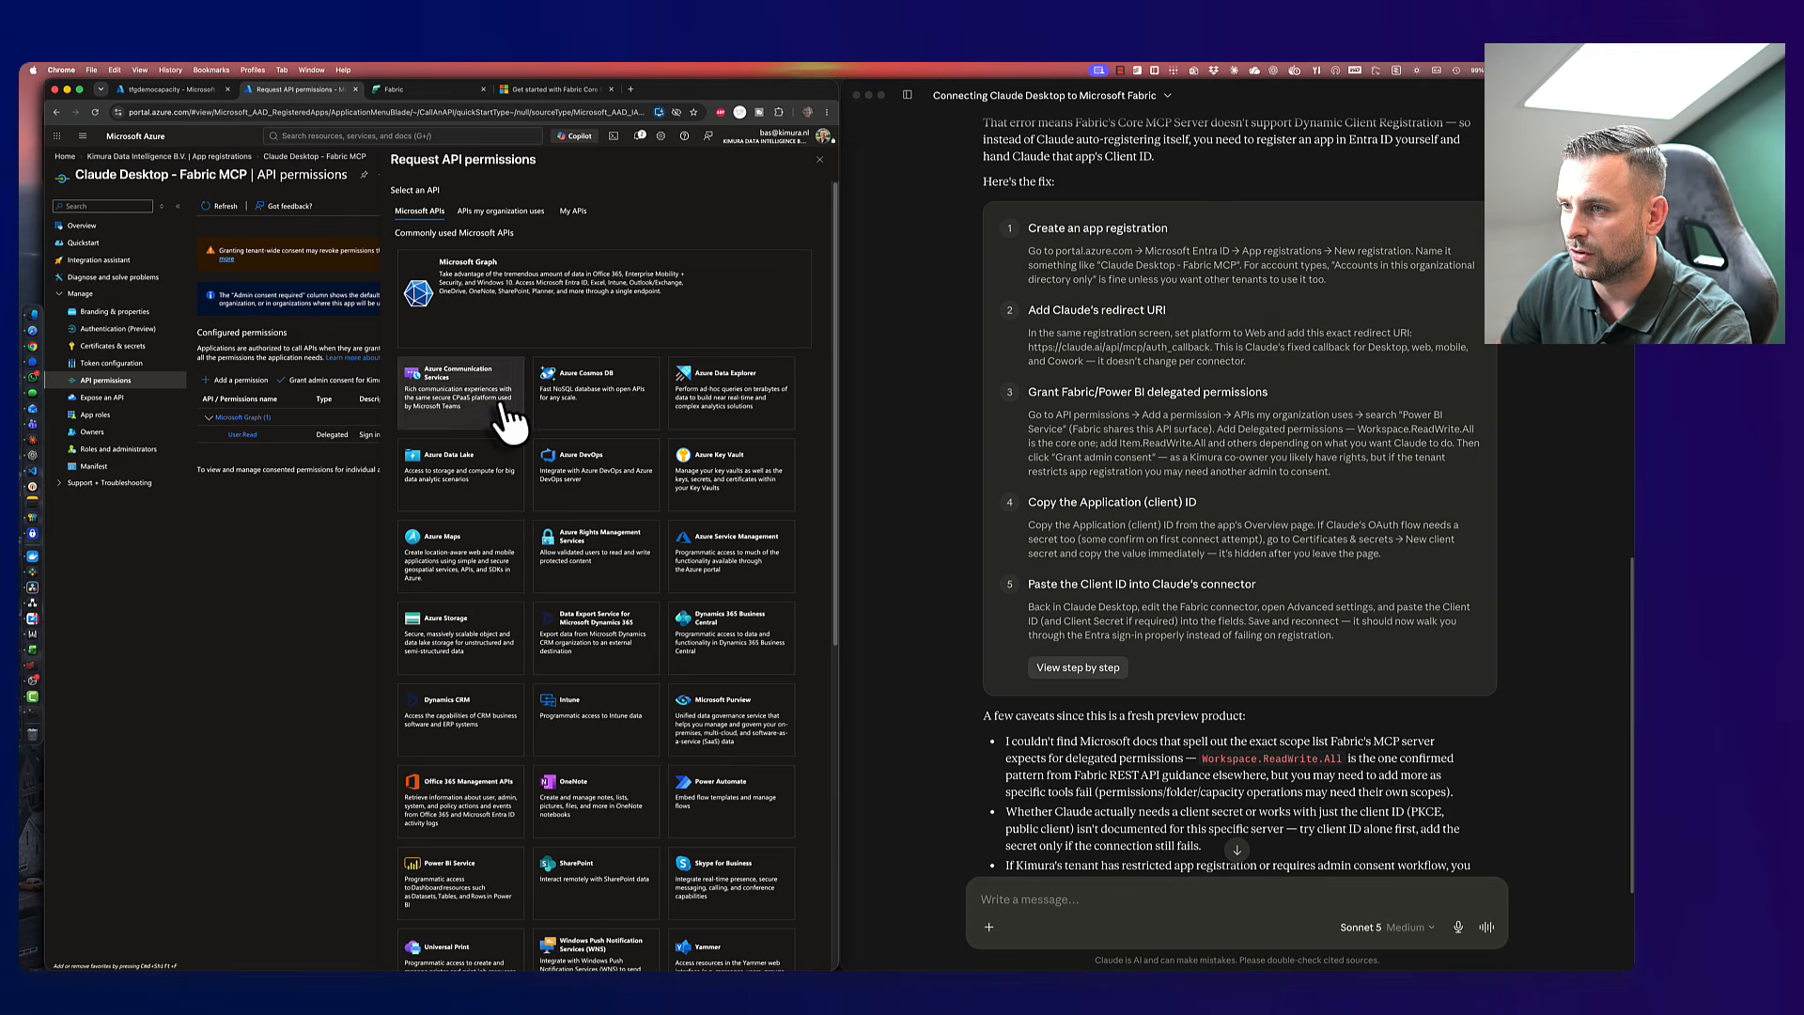
- Find Power BI Service under 'APIs my organization uses' by searching 'power'
{"action": "scroll", "coordinate": [538, 329], "scroll_direction": "down", "scroll_amount": 2}
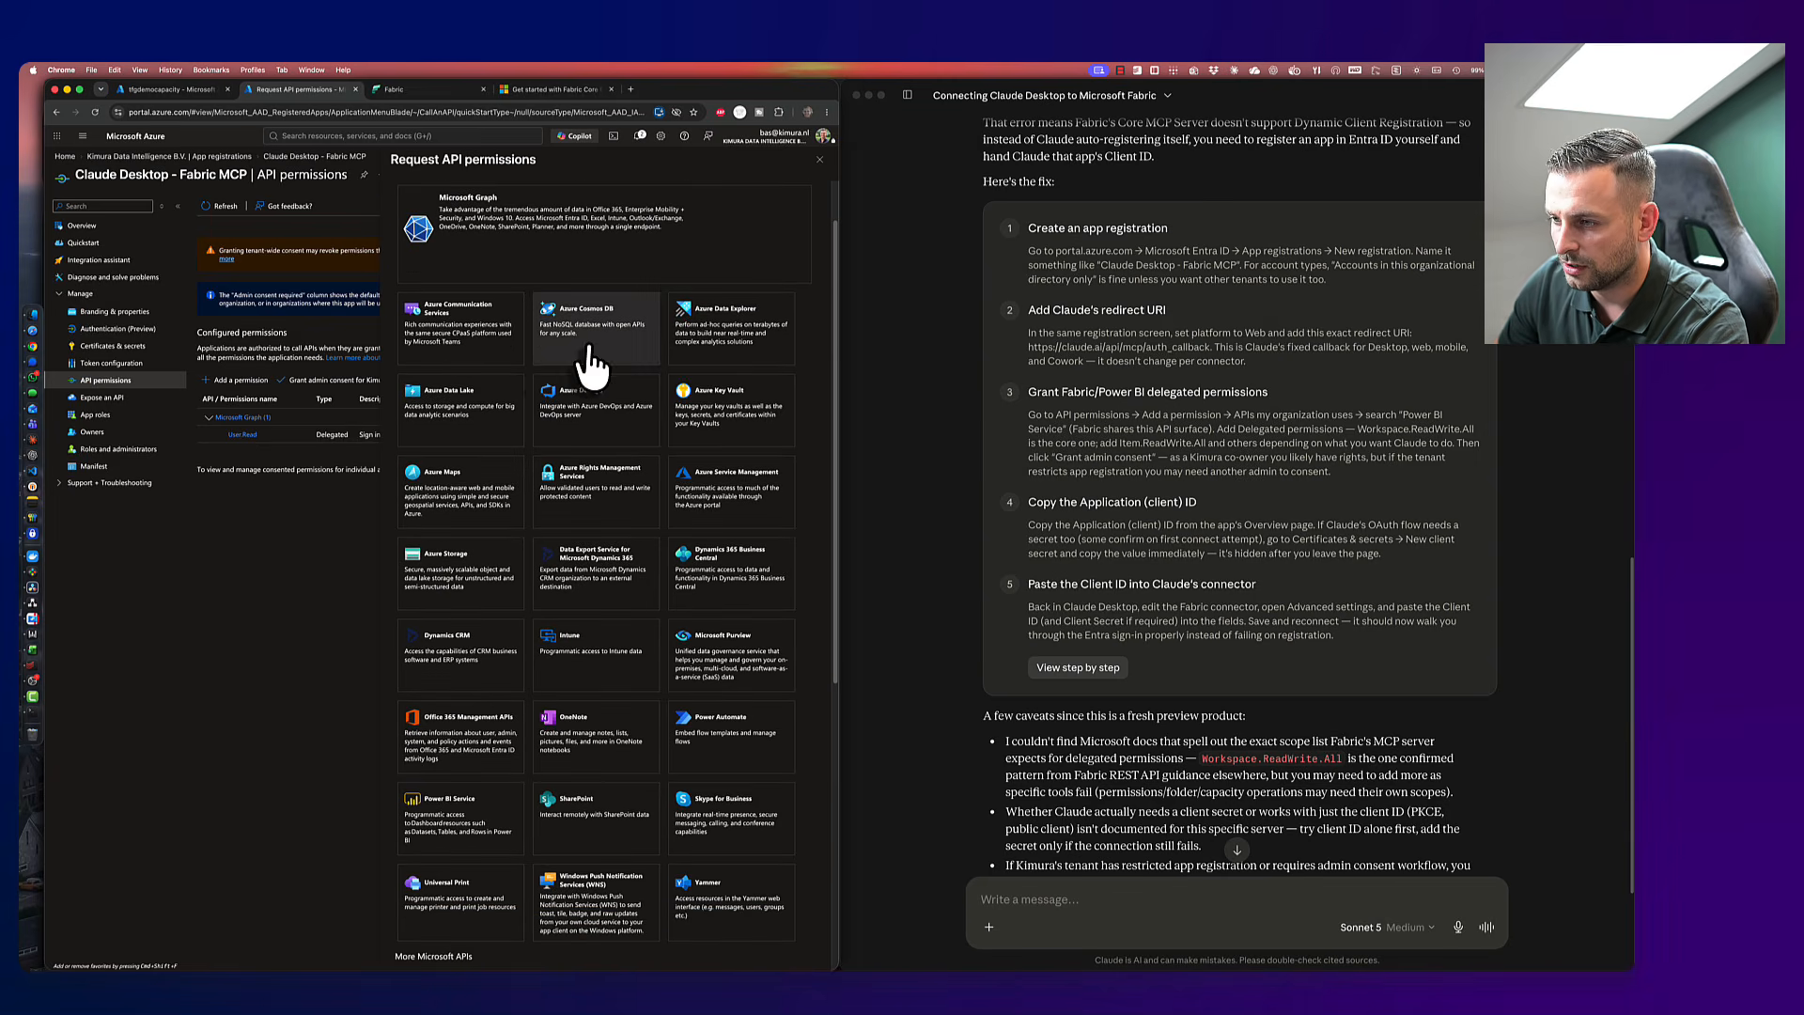
{"action": "scroll", "coordinate": [564, 413], "scroll_direction": "down", "scroll_amount": 4}
{"action": "scroll", "coordinate": [564, 414], "scroll_direction": "down", "scroll_amount": 10}
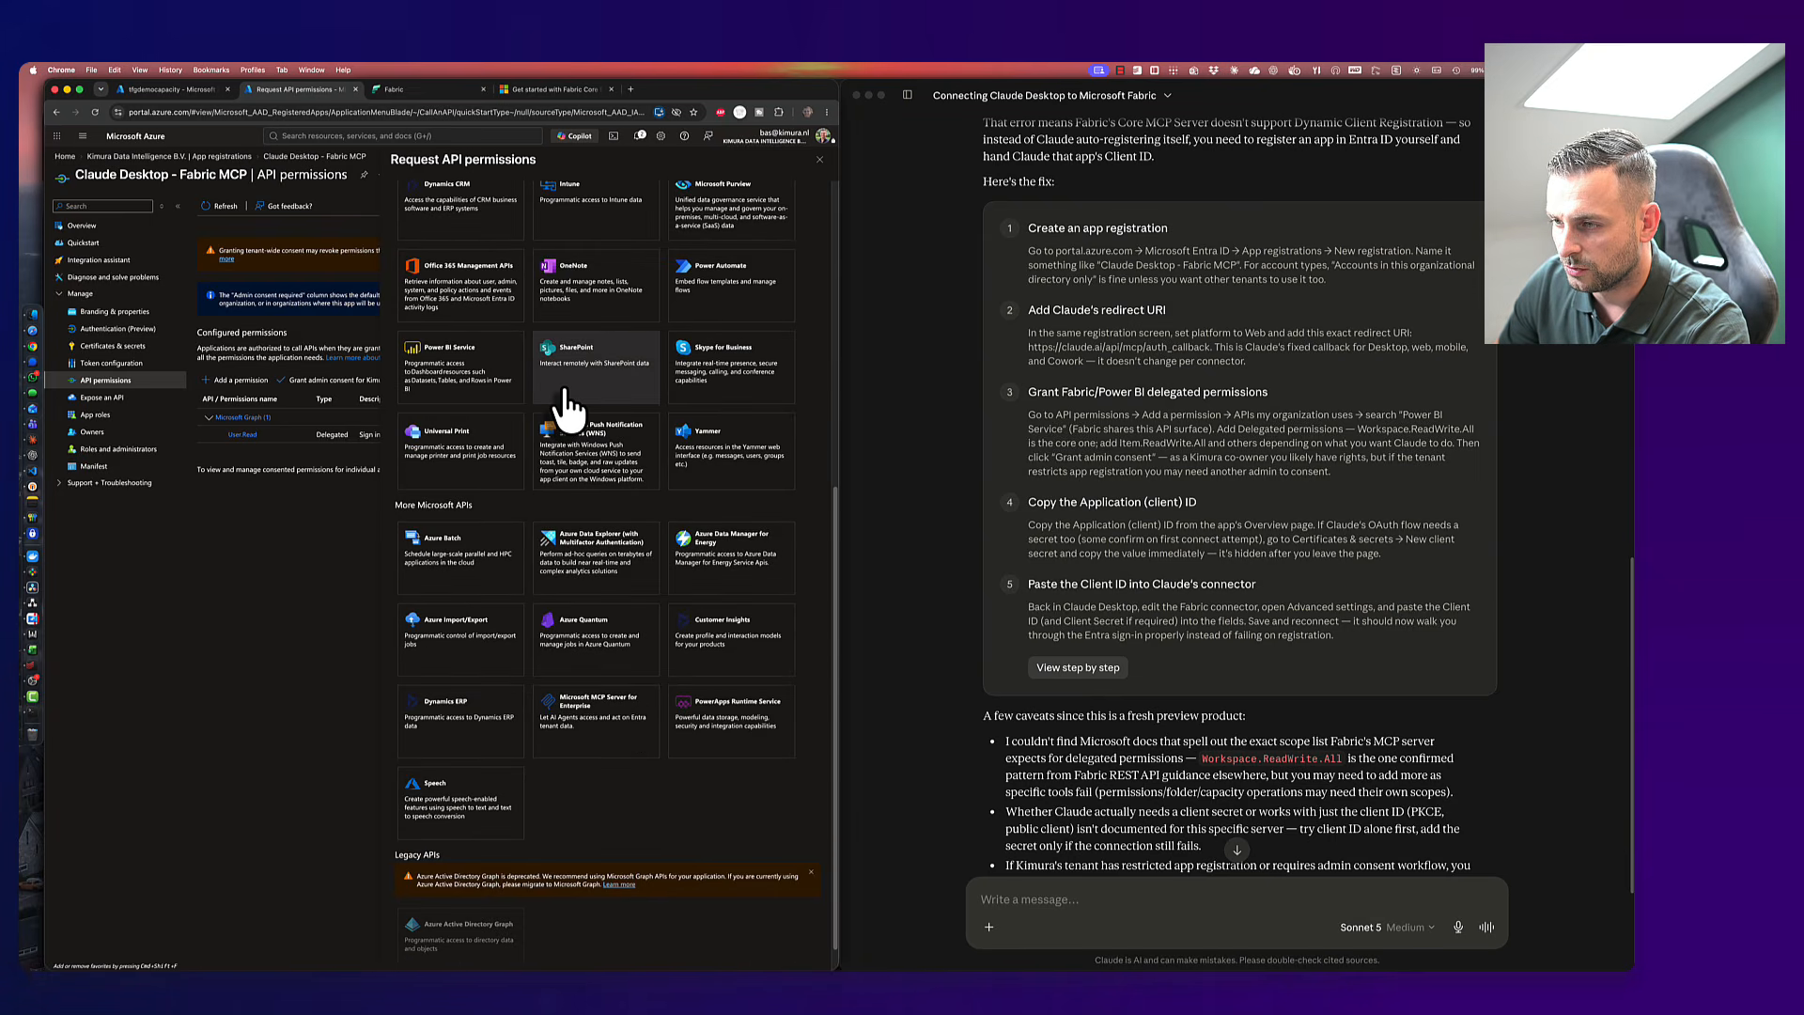
{"action": "scroll", "coordinate": [567, 406], "scroll_direction": "up", "scroll_amount": 6}
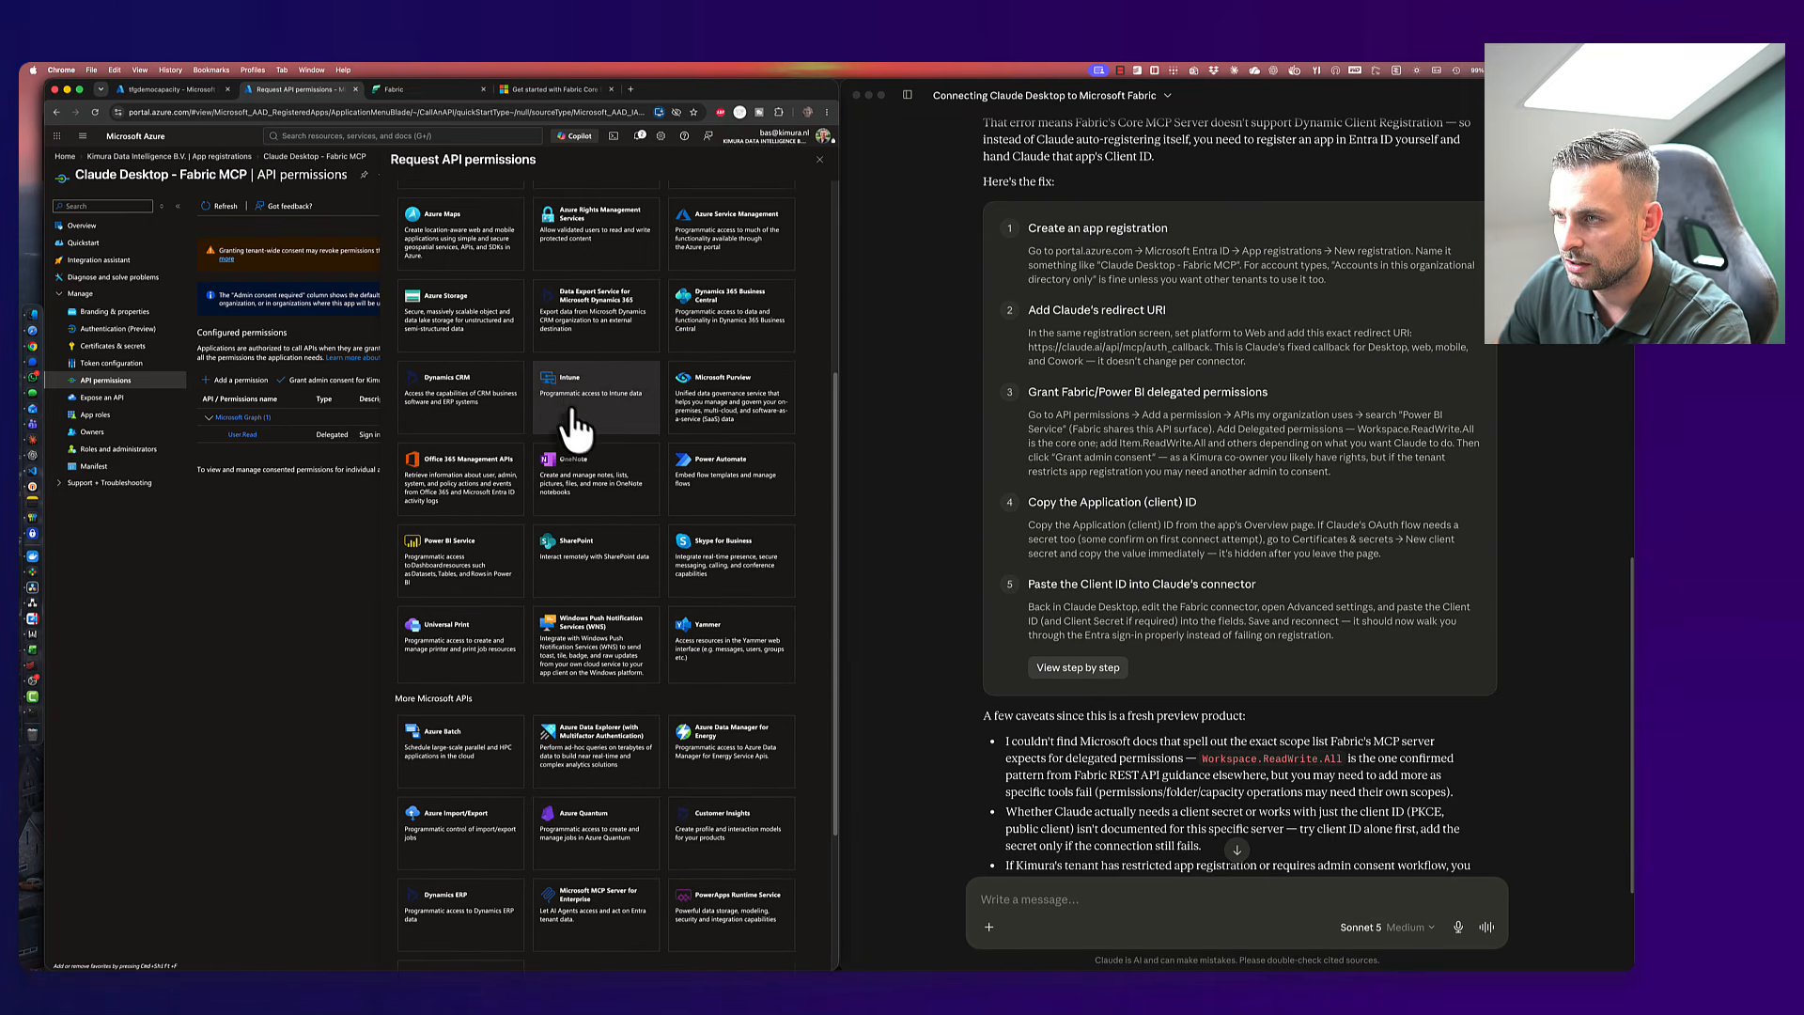
{"action": "scroll", "coordinate": [575, 428], "scroll_direction": "up", "scroll_amount": 4}
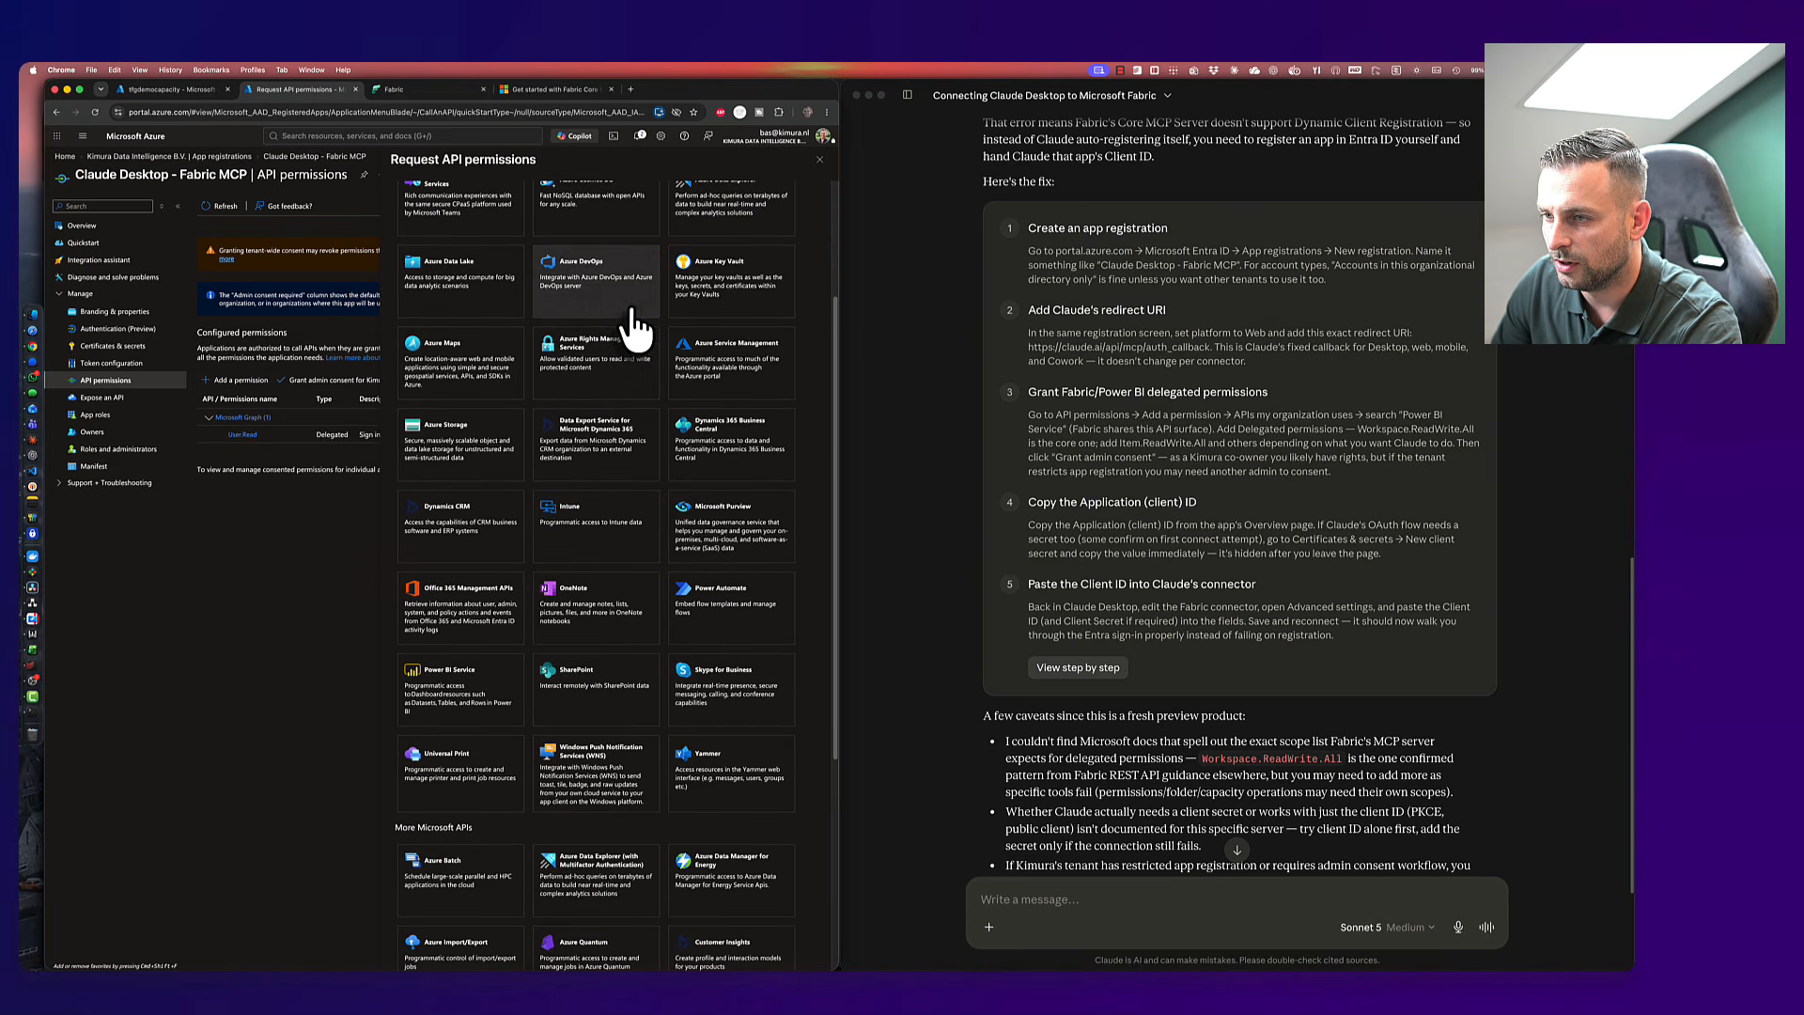
{"action": "scroll", "coordinate": [632, 323], "scroll_direction": "down", "scroll_amount": 2}
{"action": "scroll", "coordinate": [633, 324], "scroll_direction": "down", "scroll_amount": 8}
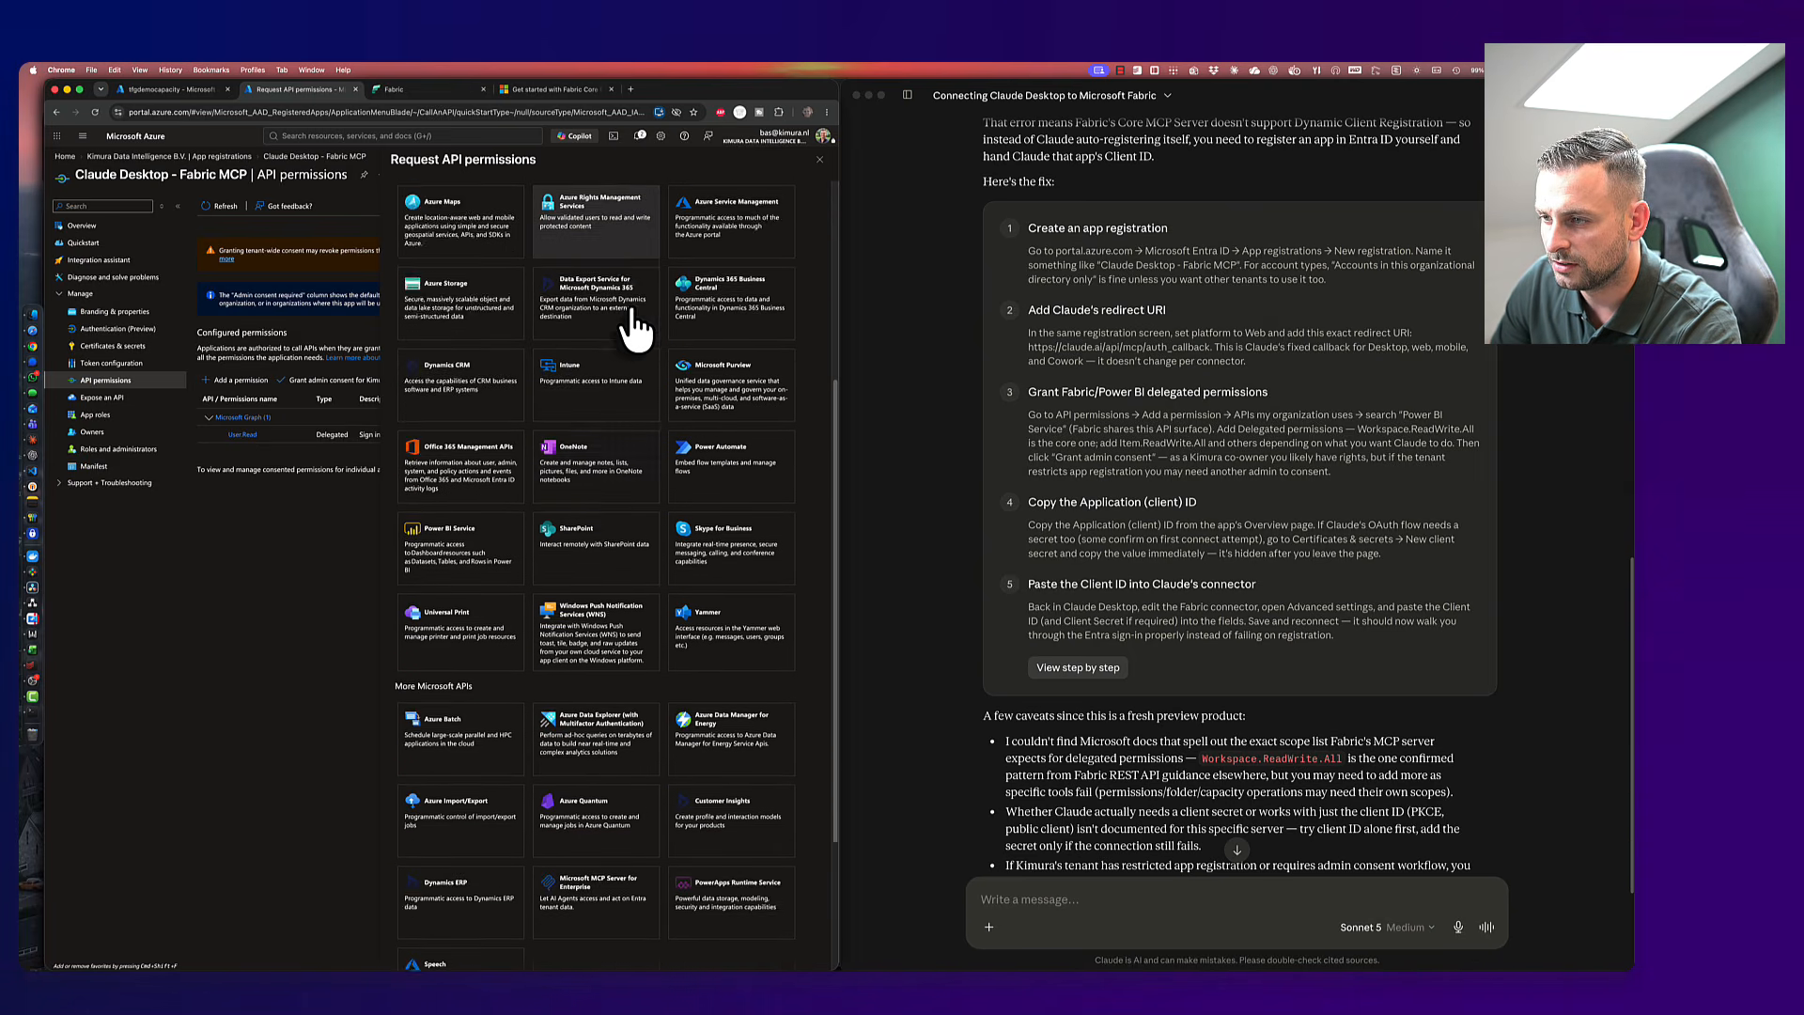
{"action": "scroll", "coordinate": [633, 324], "scroll_direction": "down", "scroll_amount": 1}
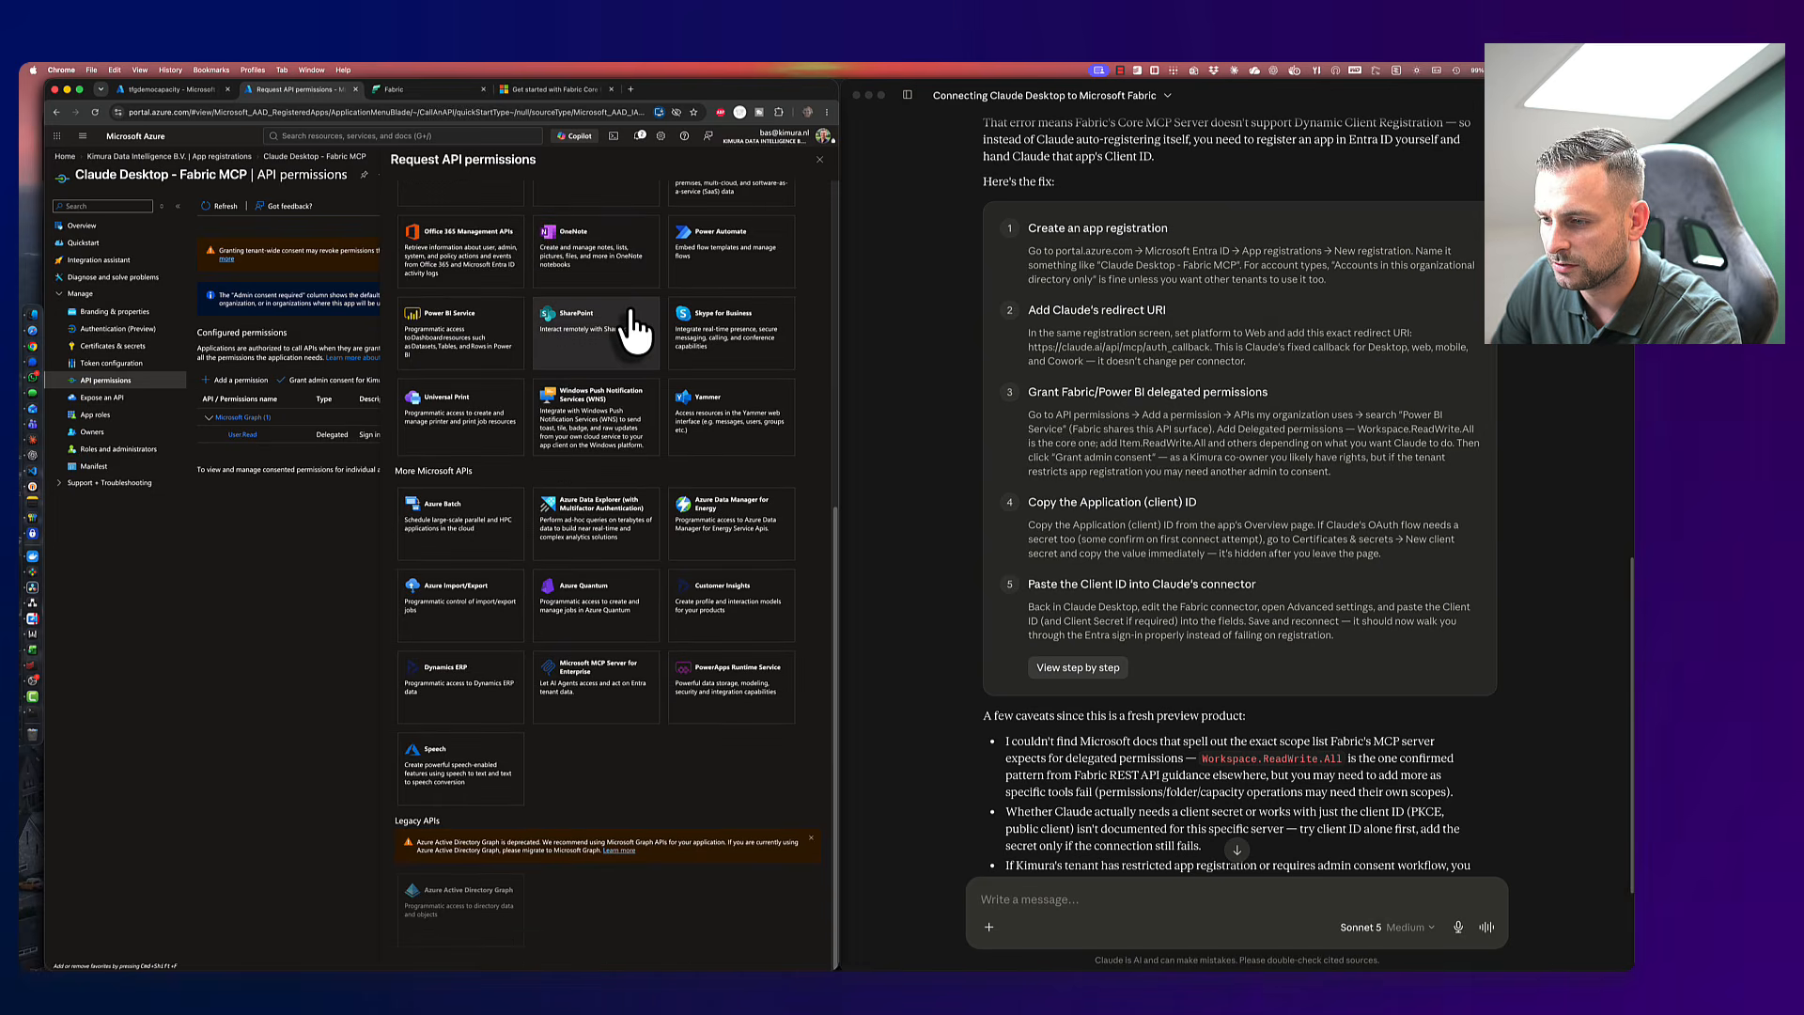
{"action": "left_click", "coordinate": [502, 210]}
{"action": "left_click", "coordinate": [497, 253]}
{"action": "type", "text": "power"}
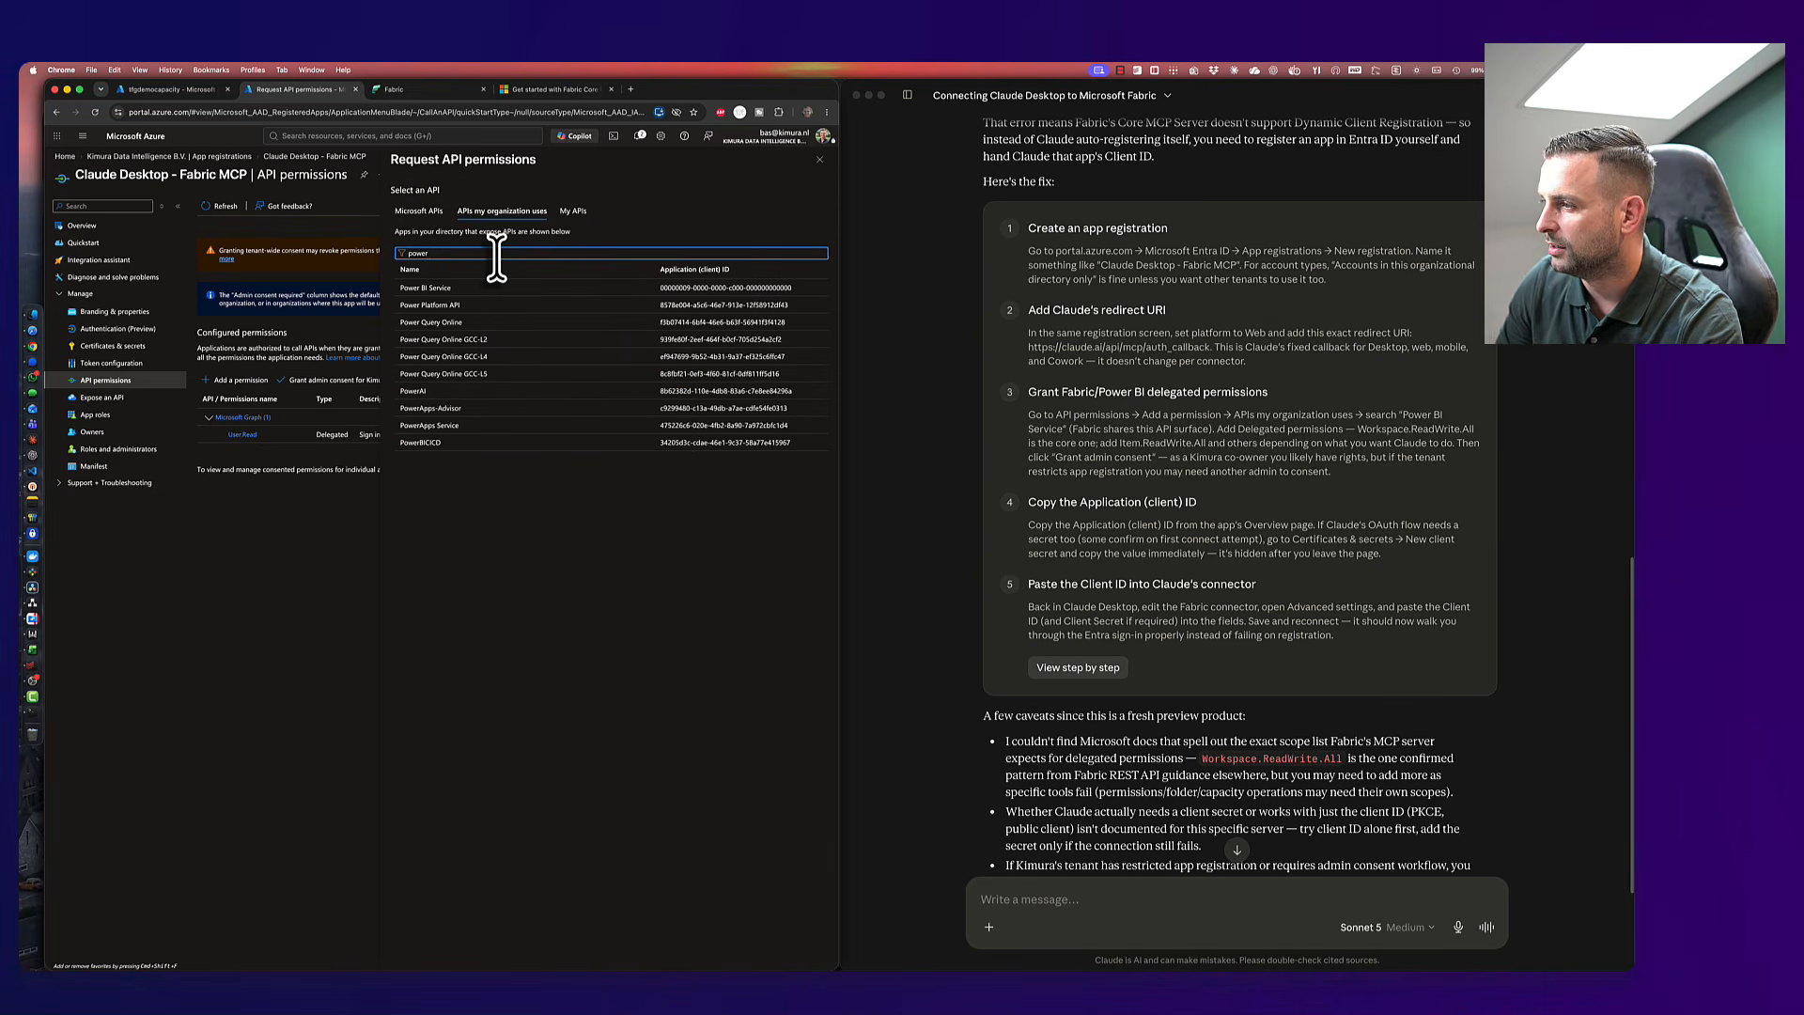
{"action": "left_click", "coordinate": [437, 288]}
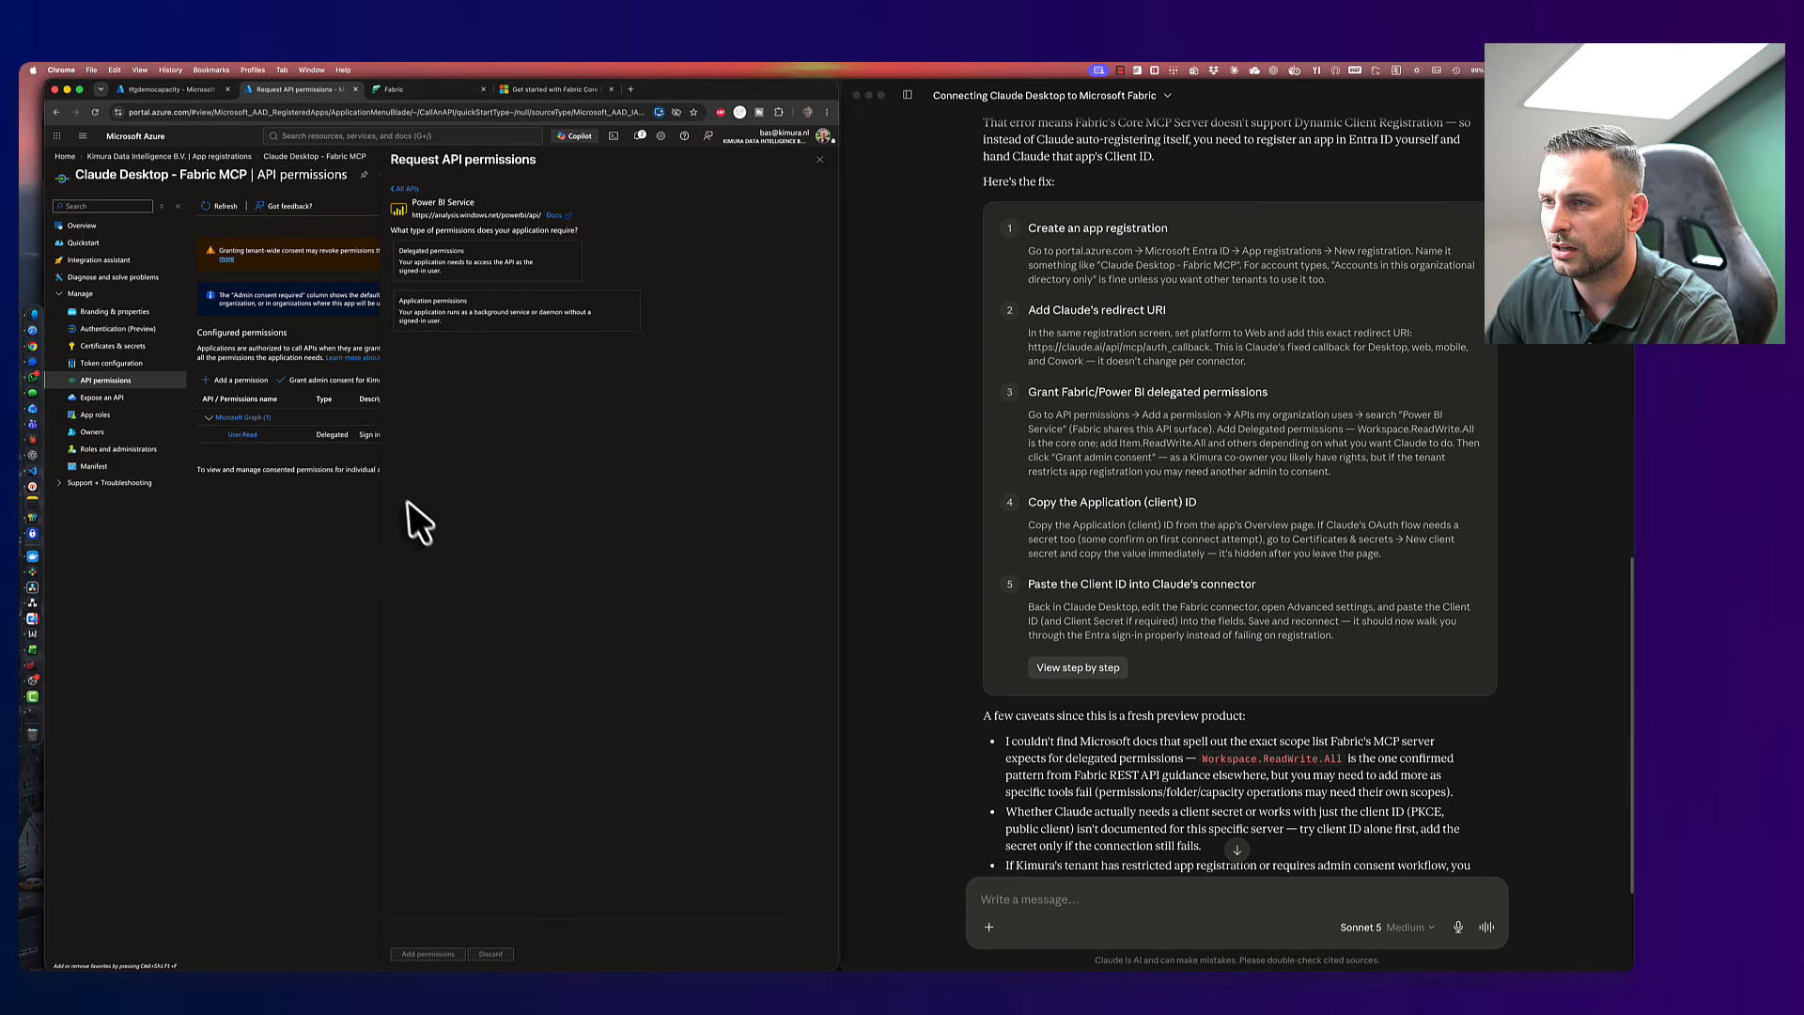
- After checking Claude's steps, choose Delegated permissions for Power BI Service
{"action": "left_click", "coordinate": [1243, 430]}
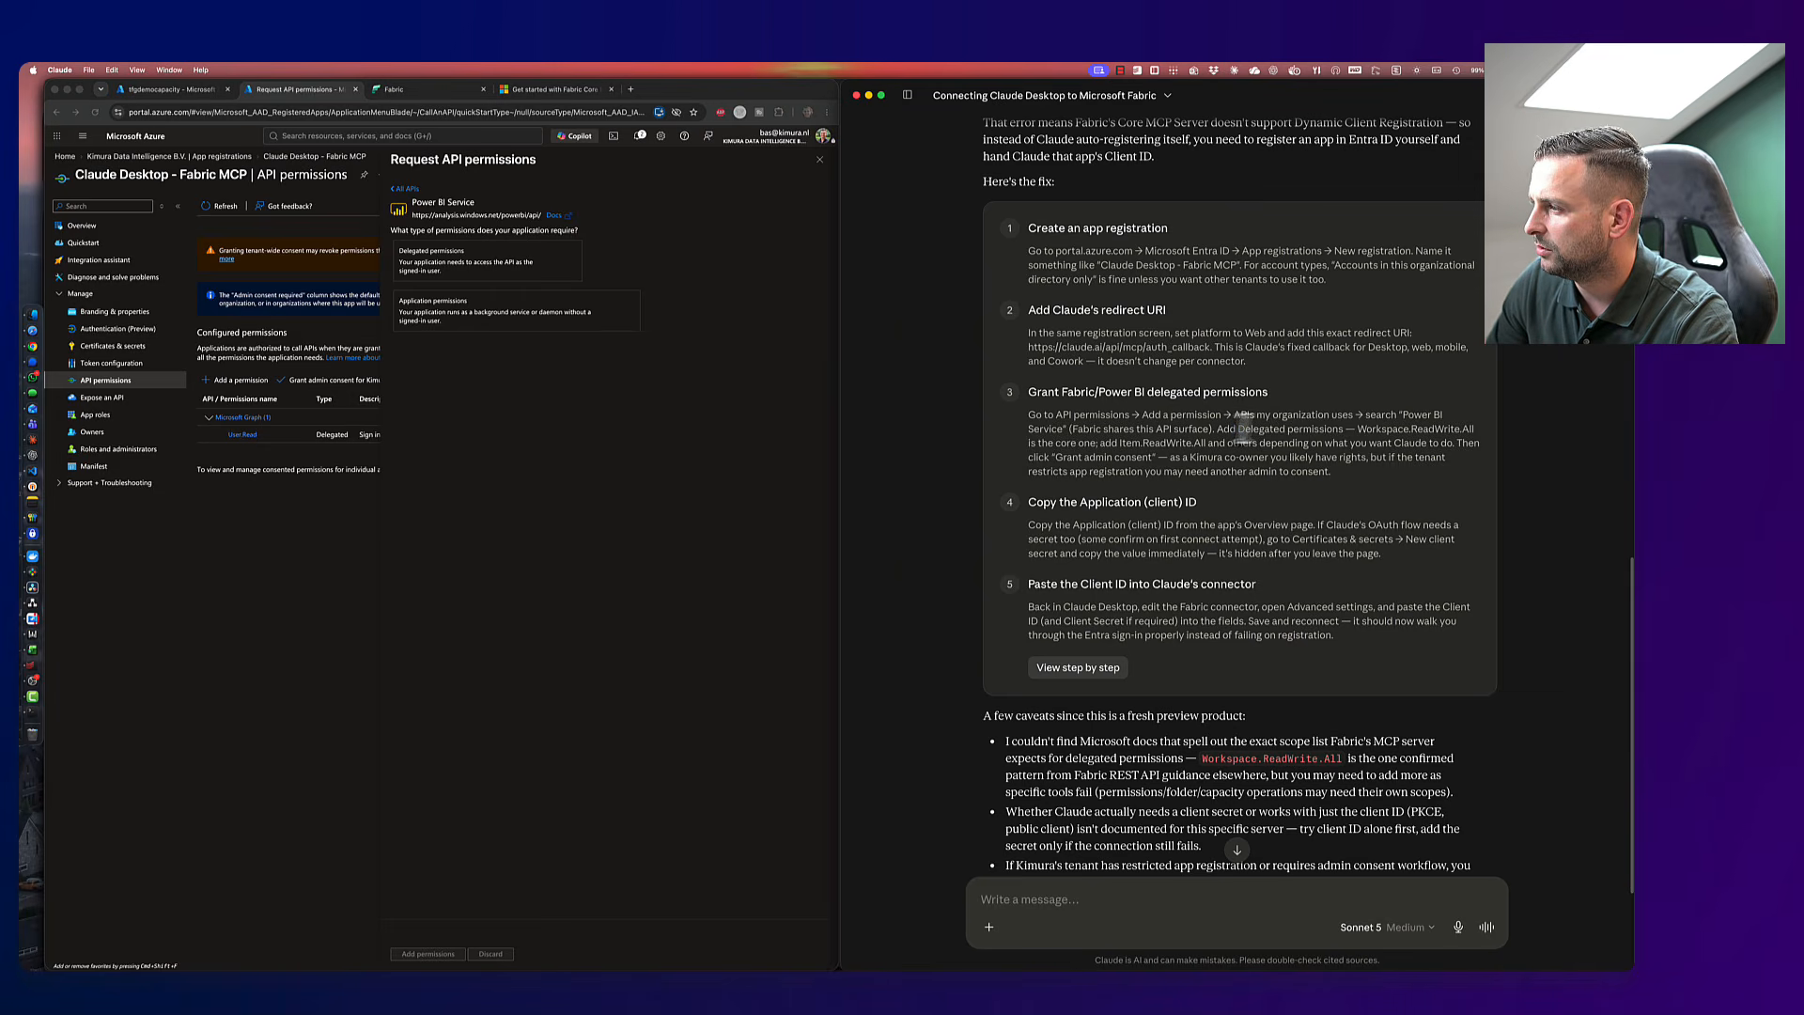
{"action": "left_click", "coordinate": [468, 275]}
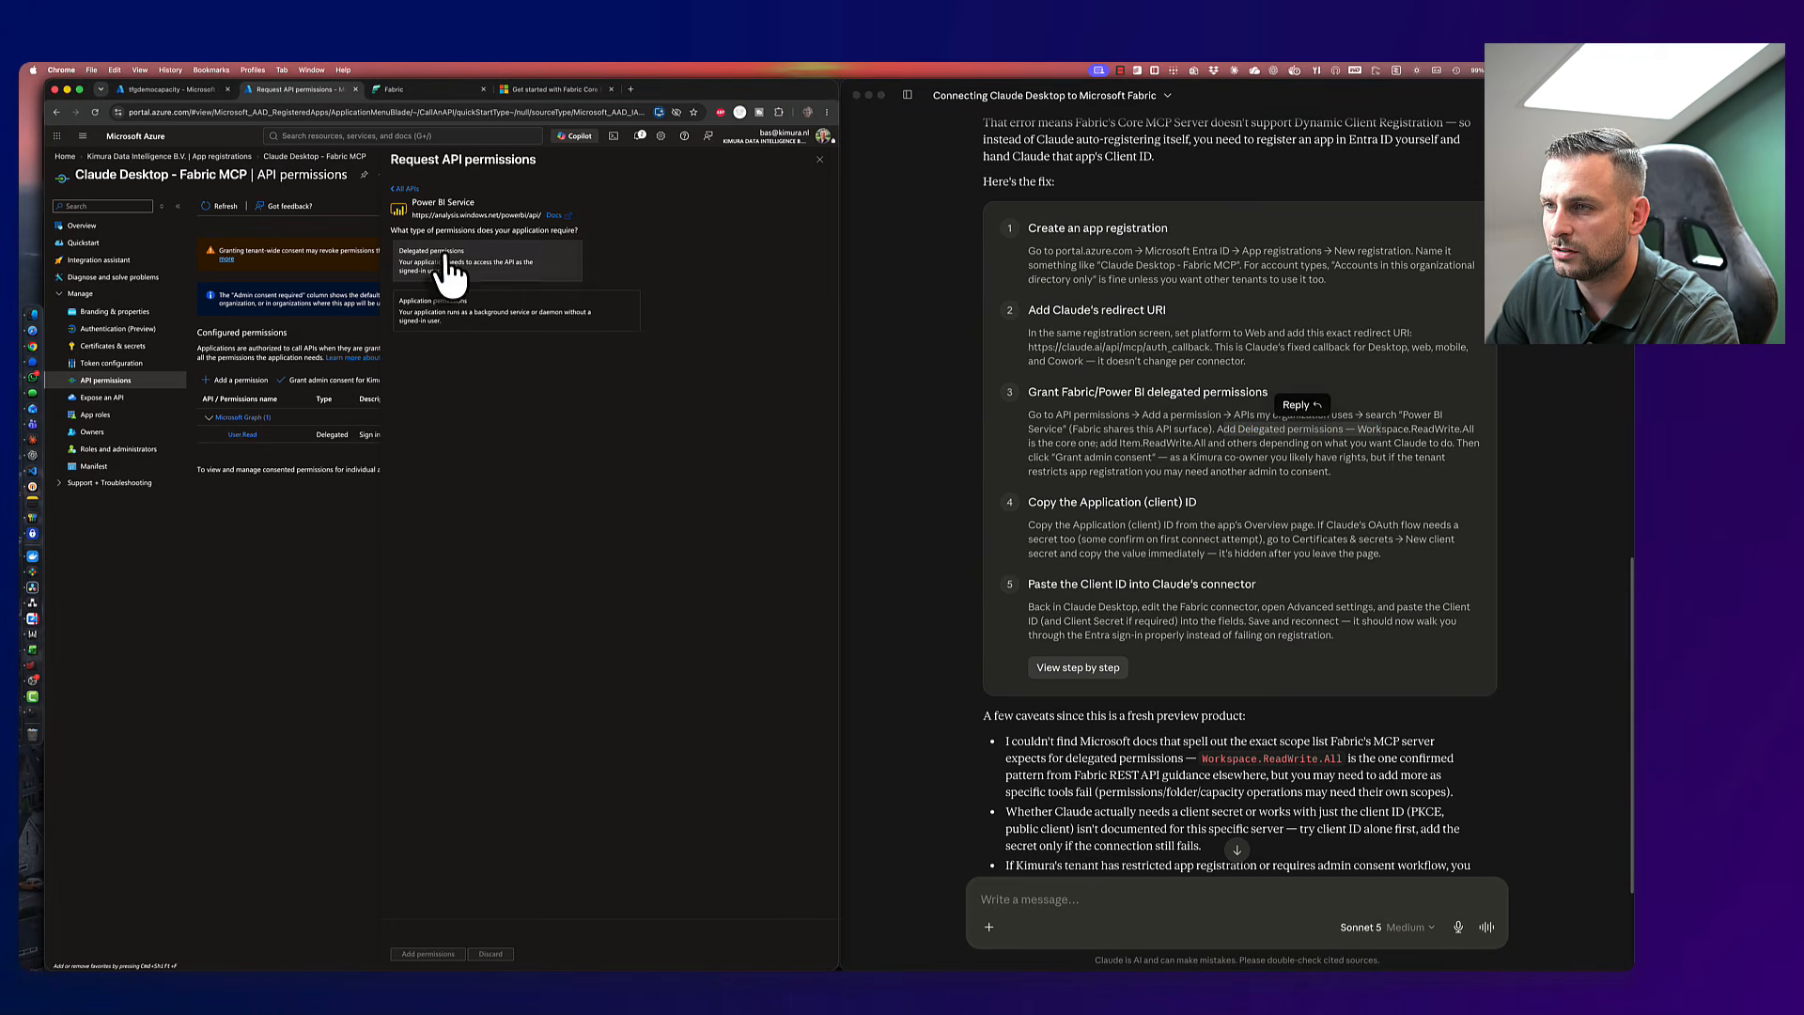
{"action": "left_click", "coordinate": [448, 261]}
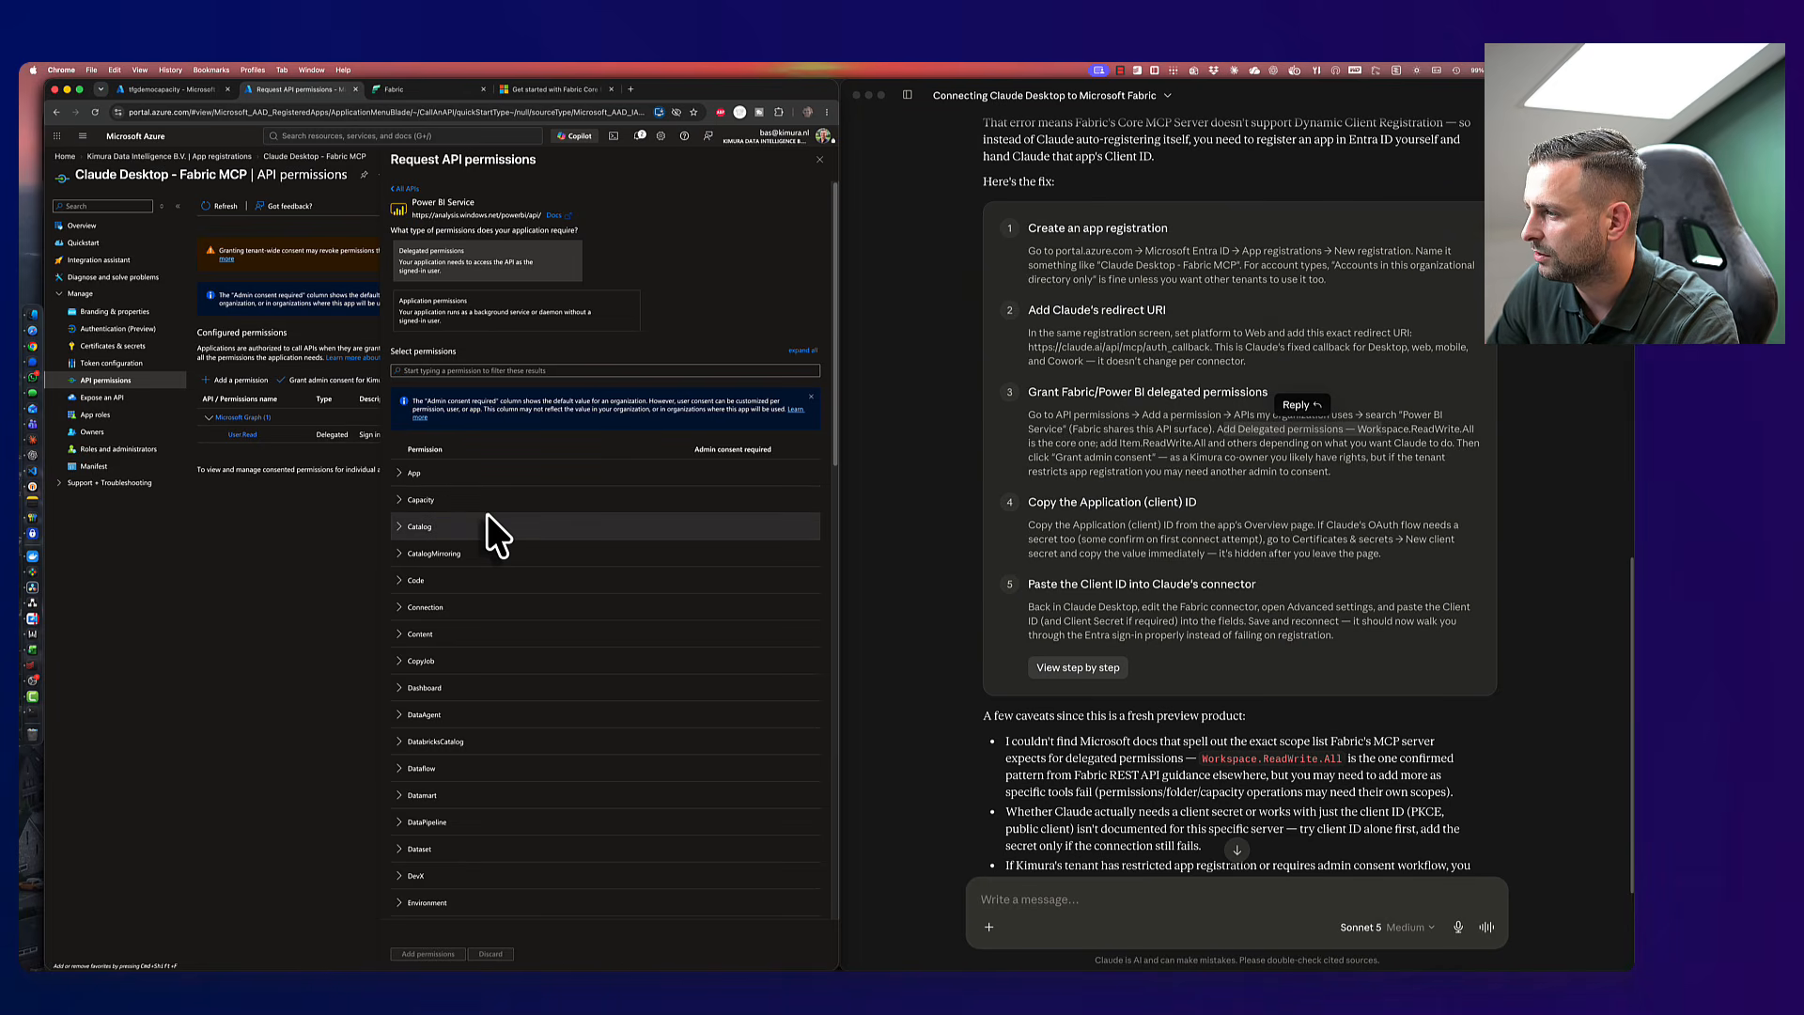
- Tick App.Read.All, expand all groups, and tick Workspace ReadWrite, Read, GitCommit and GitUpdate
{"action": "left_click", "coordinate": [400, 474]}
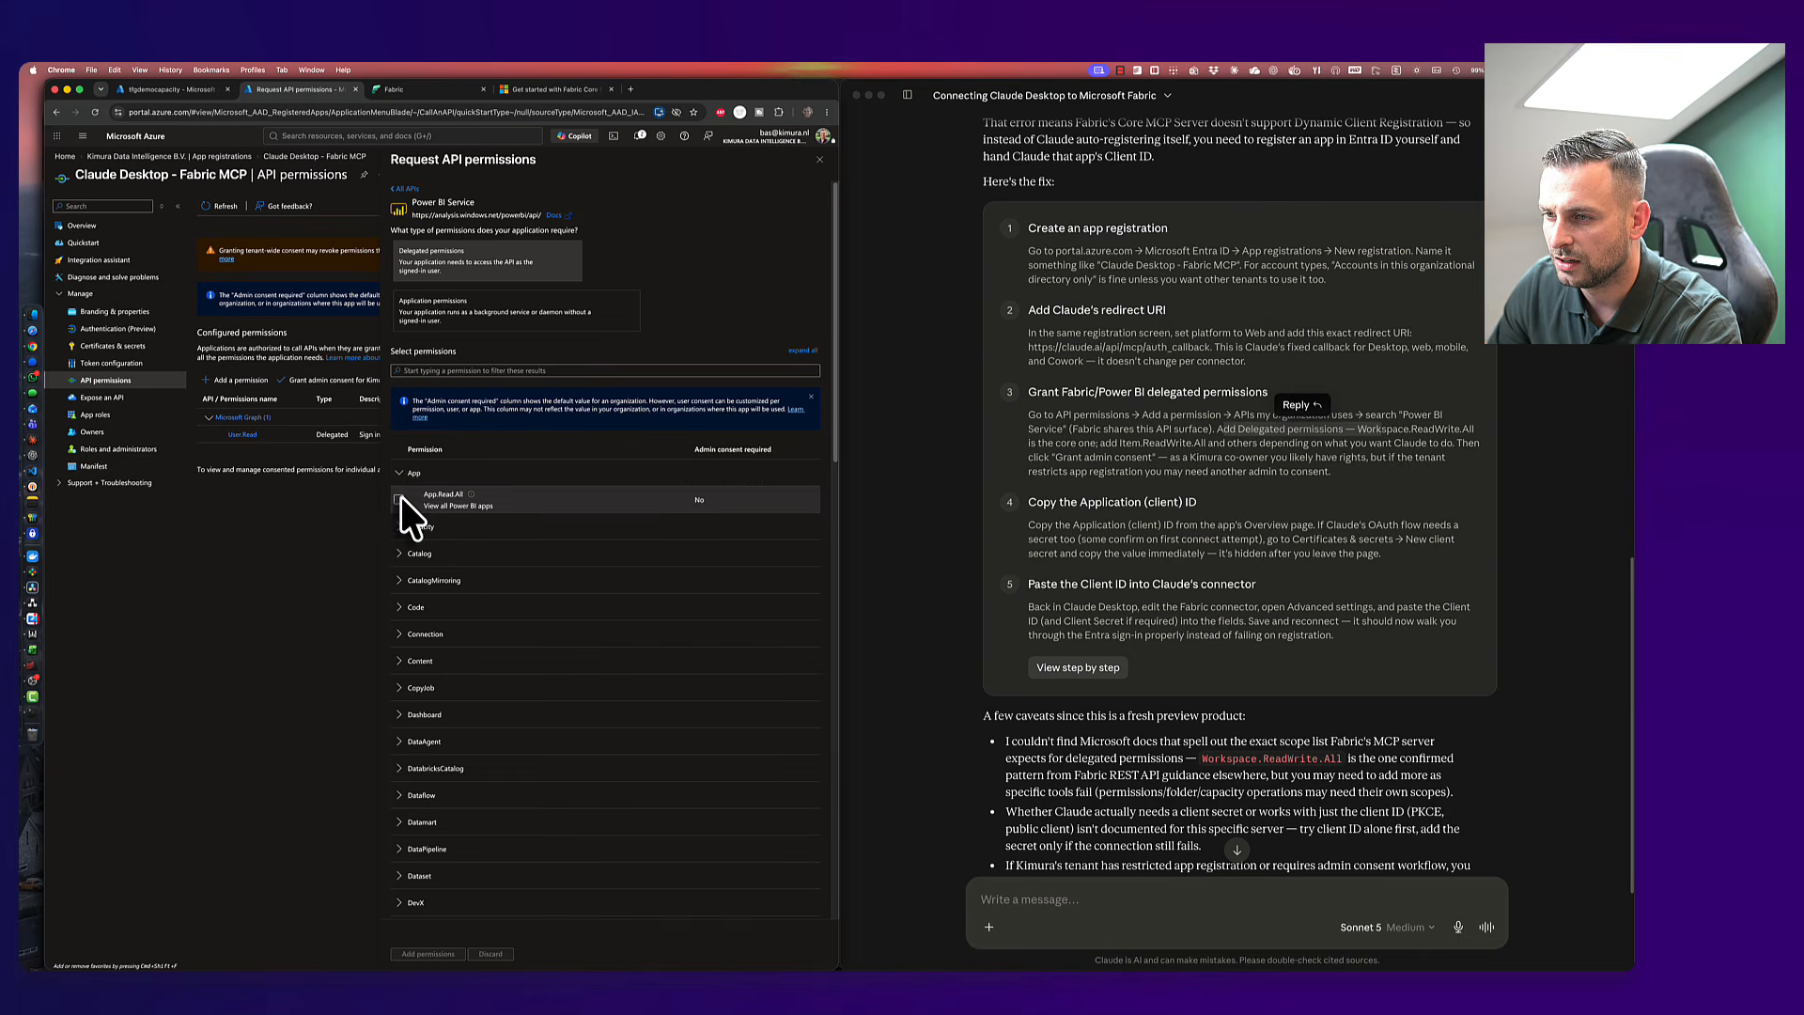
{"action": "left_click", "coordinate": [398, 500]}
{"action": "left_click", "coordinate": [400, 526]}
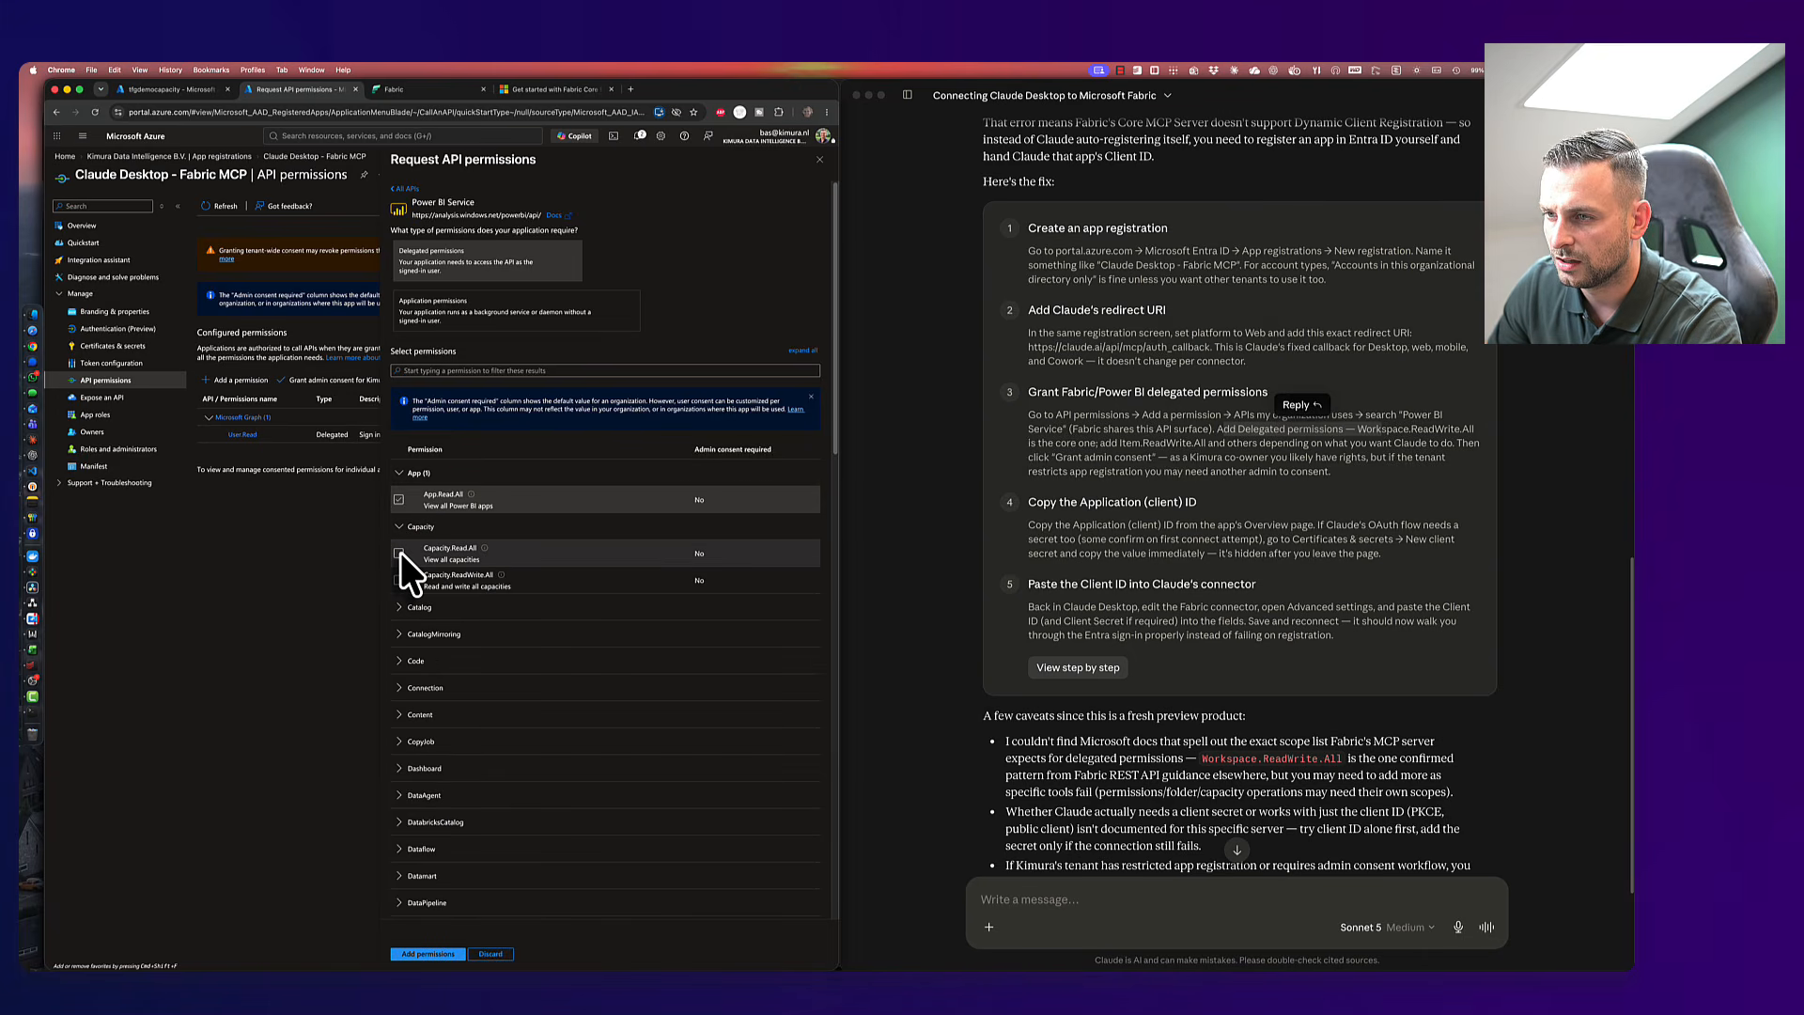
{"action": "left_click", "coordinate": [804, 351]}
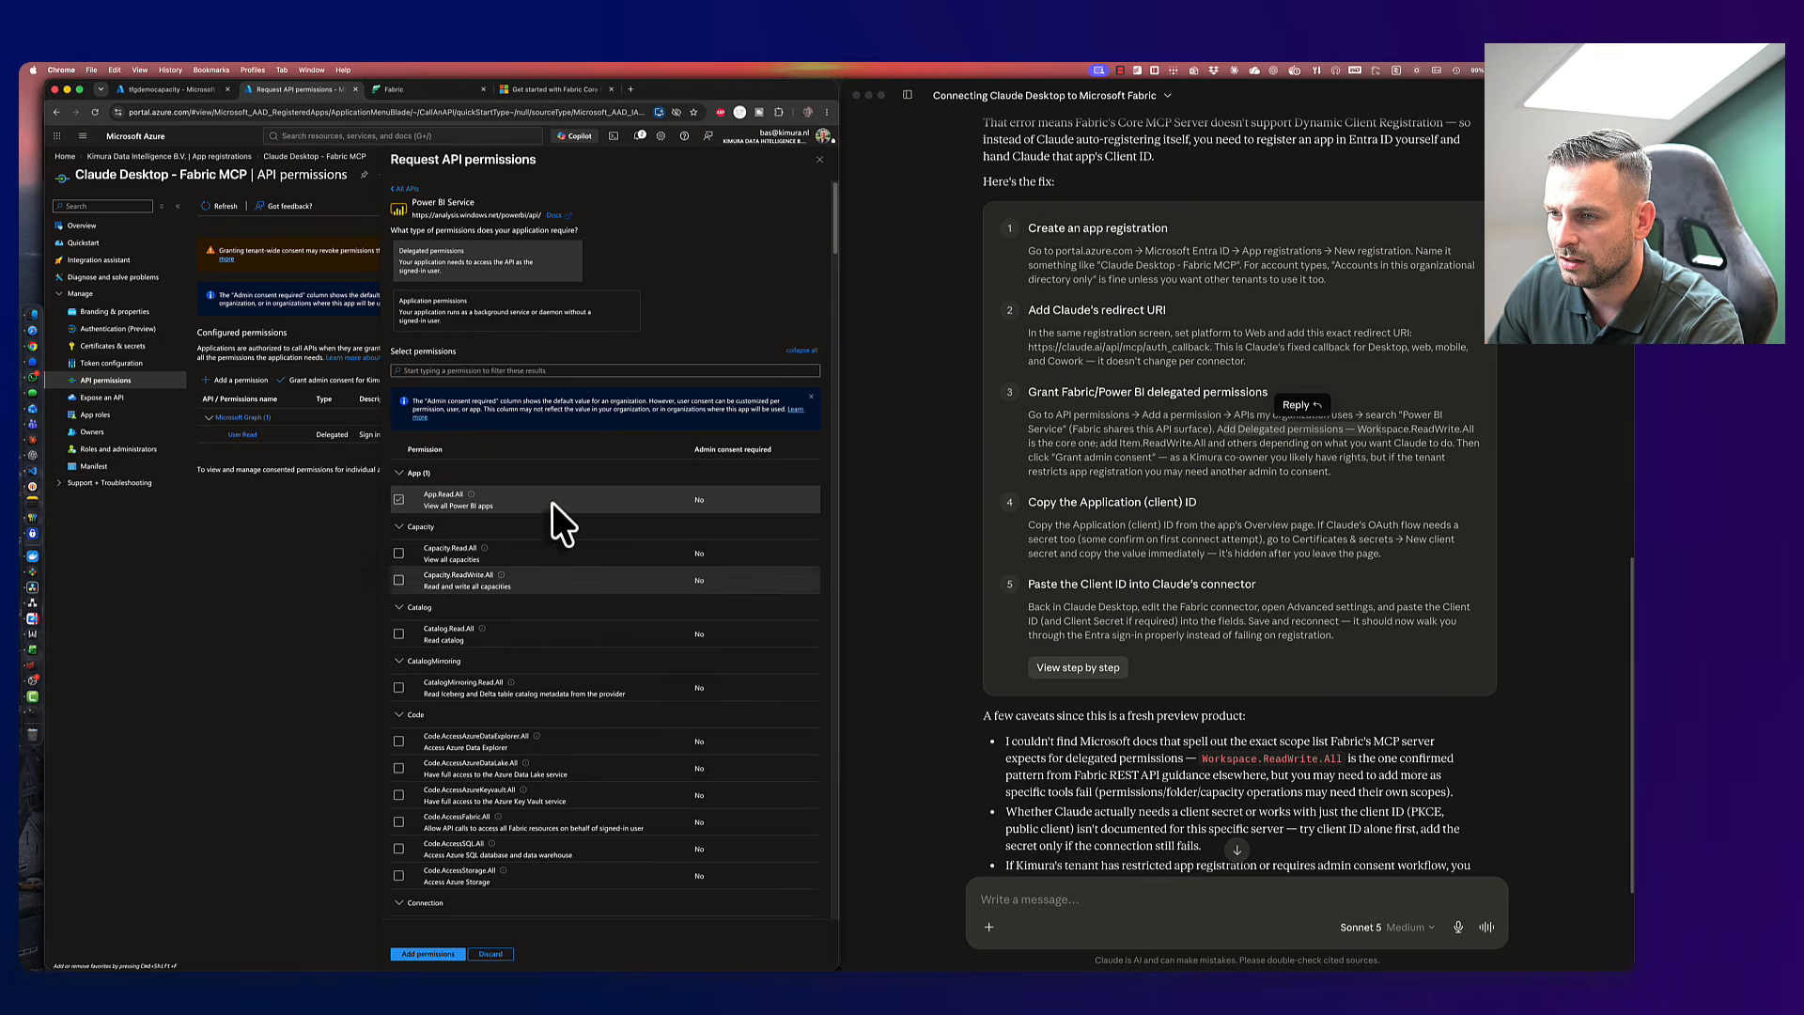
{"action": "scroll", "coordinate": [406, 462], "scroll_direction": "down", "scroll_amount": 15}
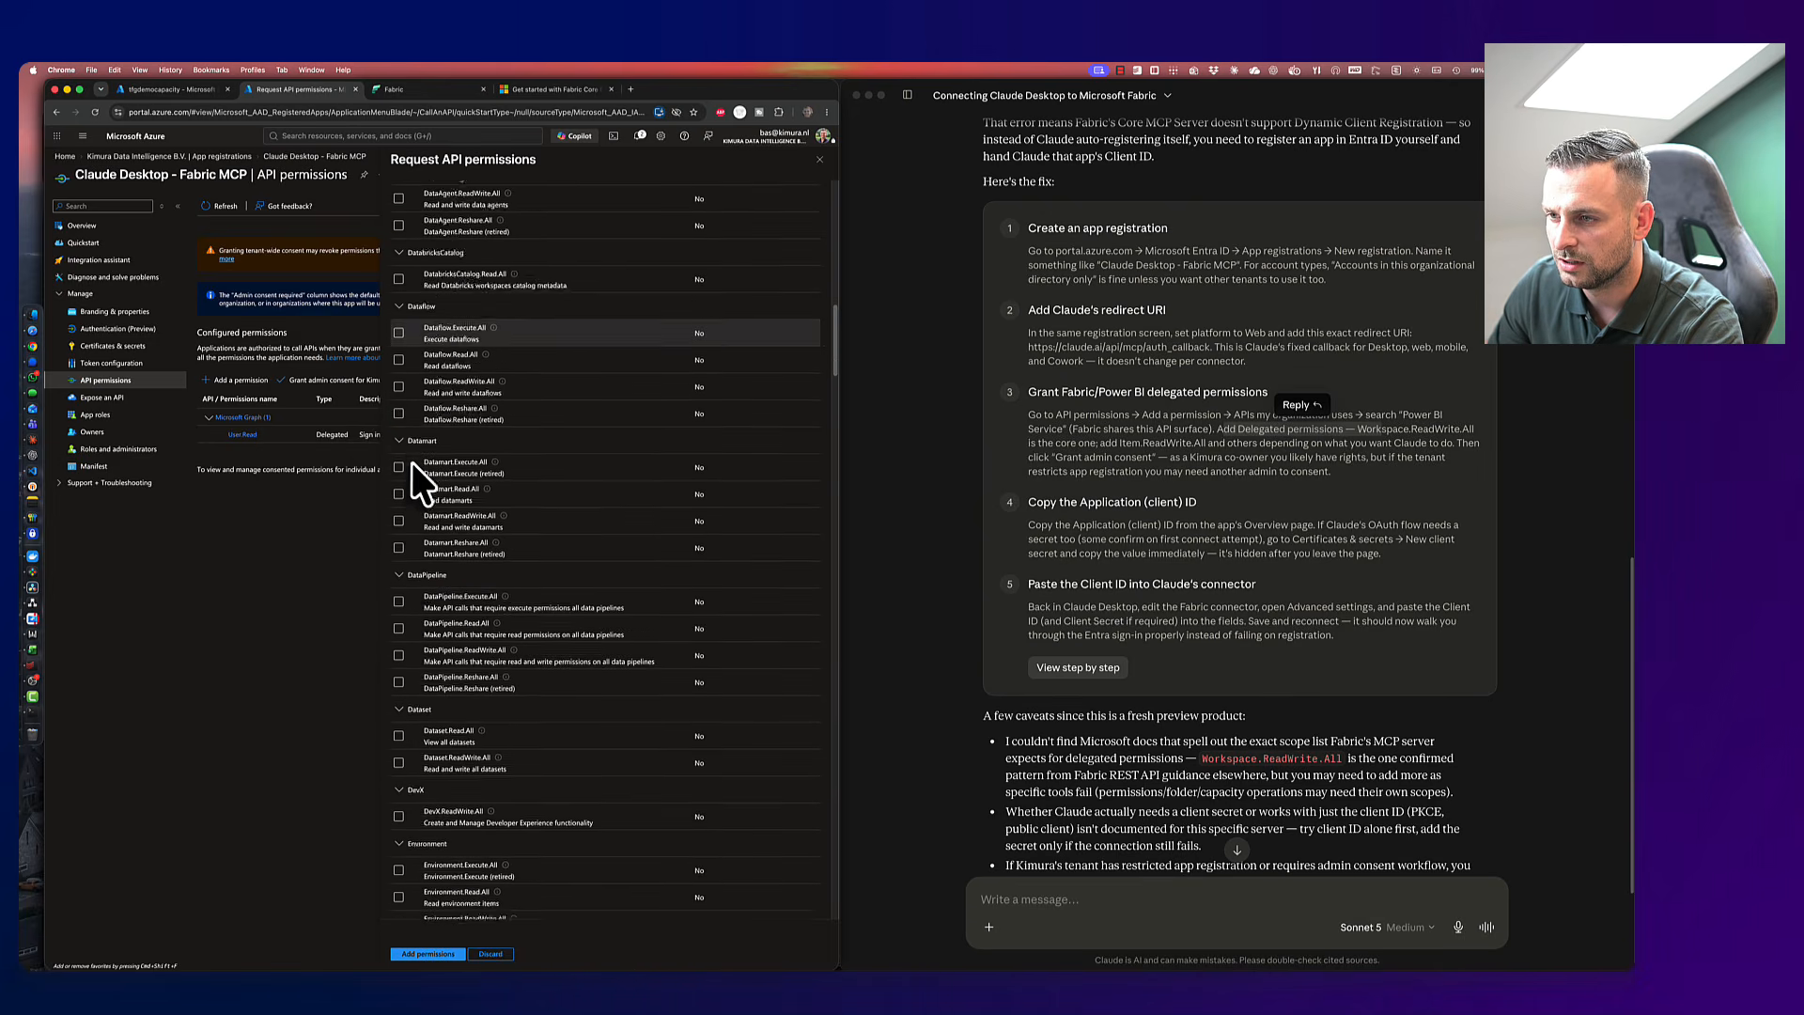
{"action": "scroll", "coordinate": [414, 468], "scroll_direction": "down", "scroll_amount": 15}
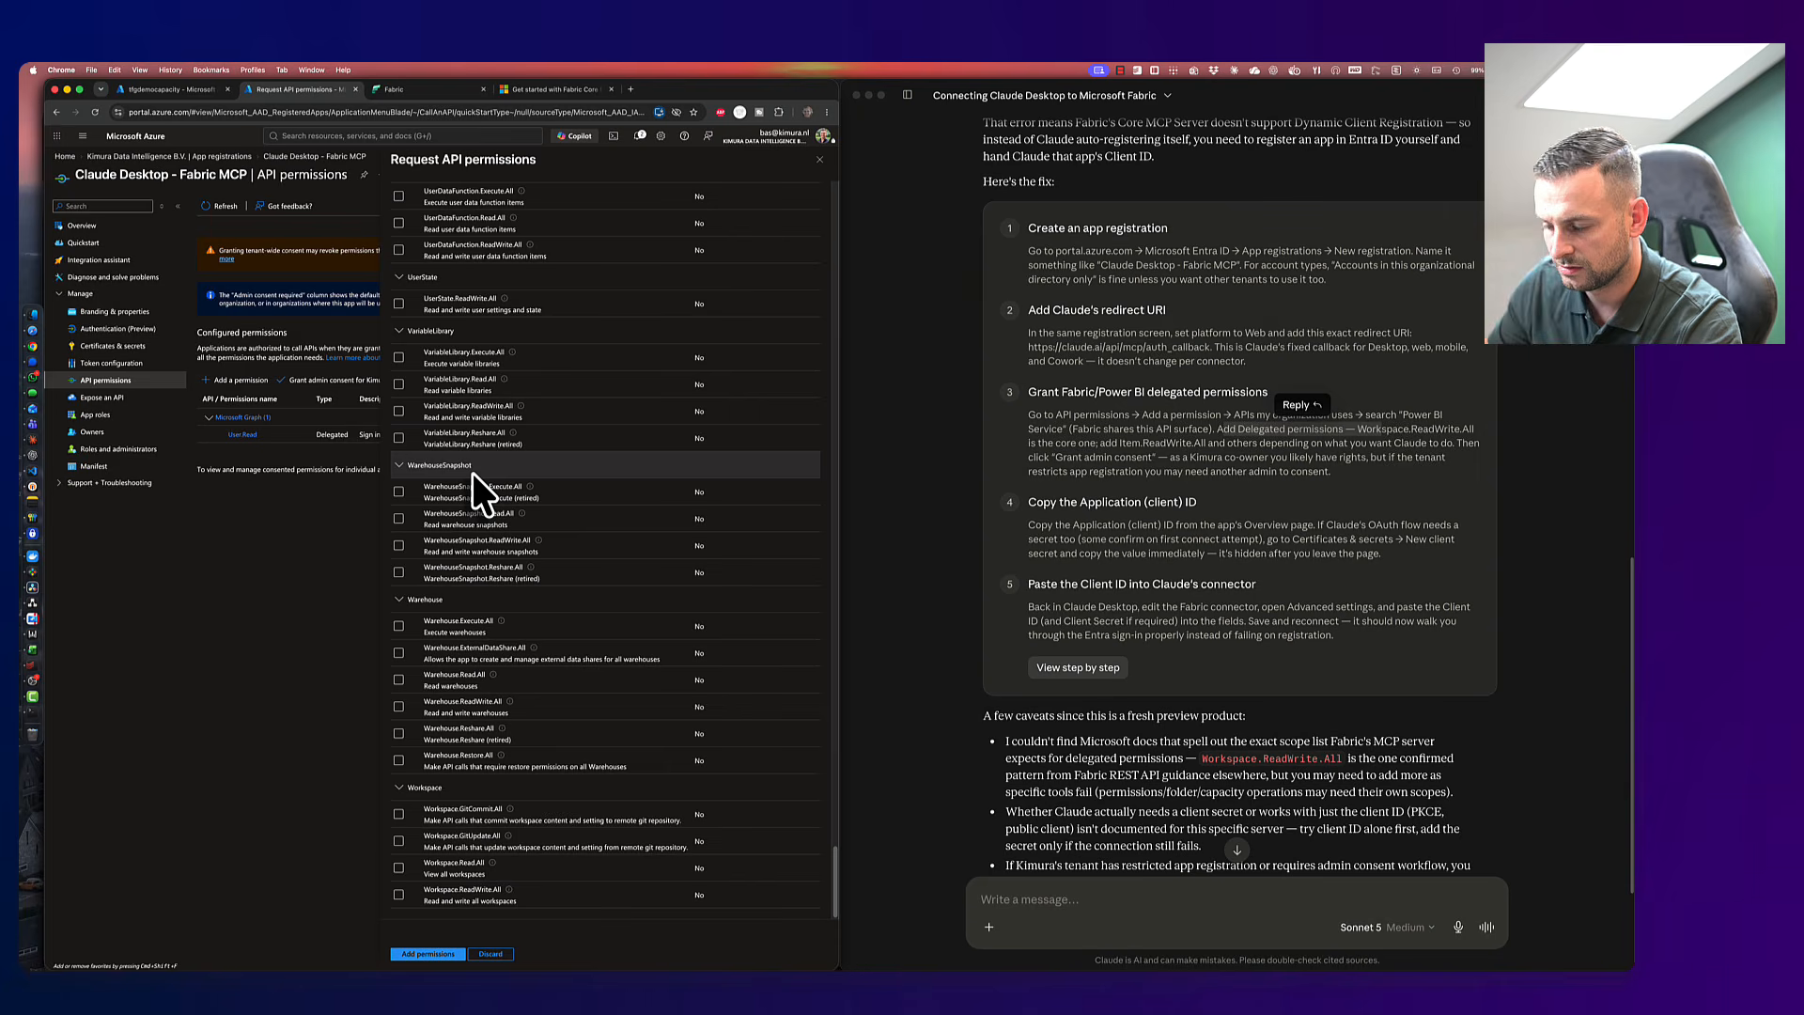
{"action": "left_click", "coordinate": [398, 895]}
{"action": "left_click", "coordinate": [398, 868]}
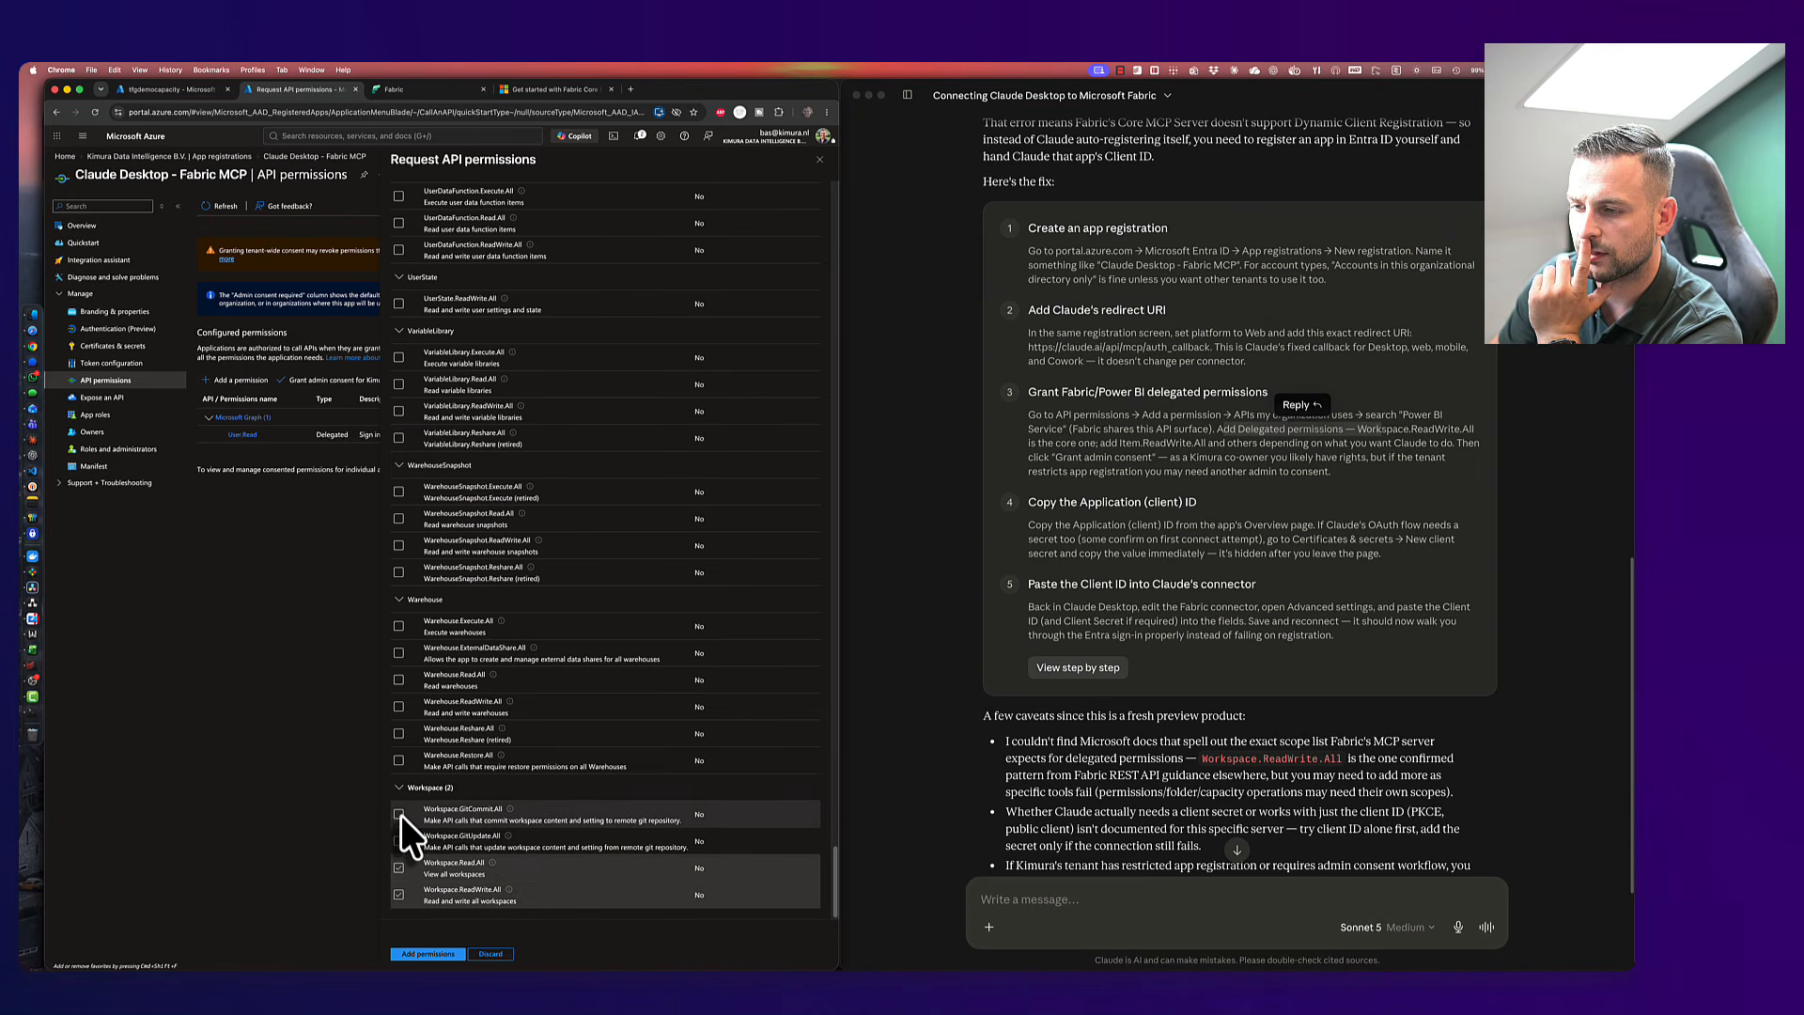
{"action": "left_click", "coordinate": [398, 814]}
{"action": "left_click", "coordinate": [398, 841]}
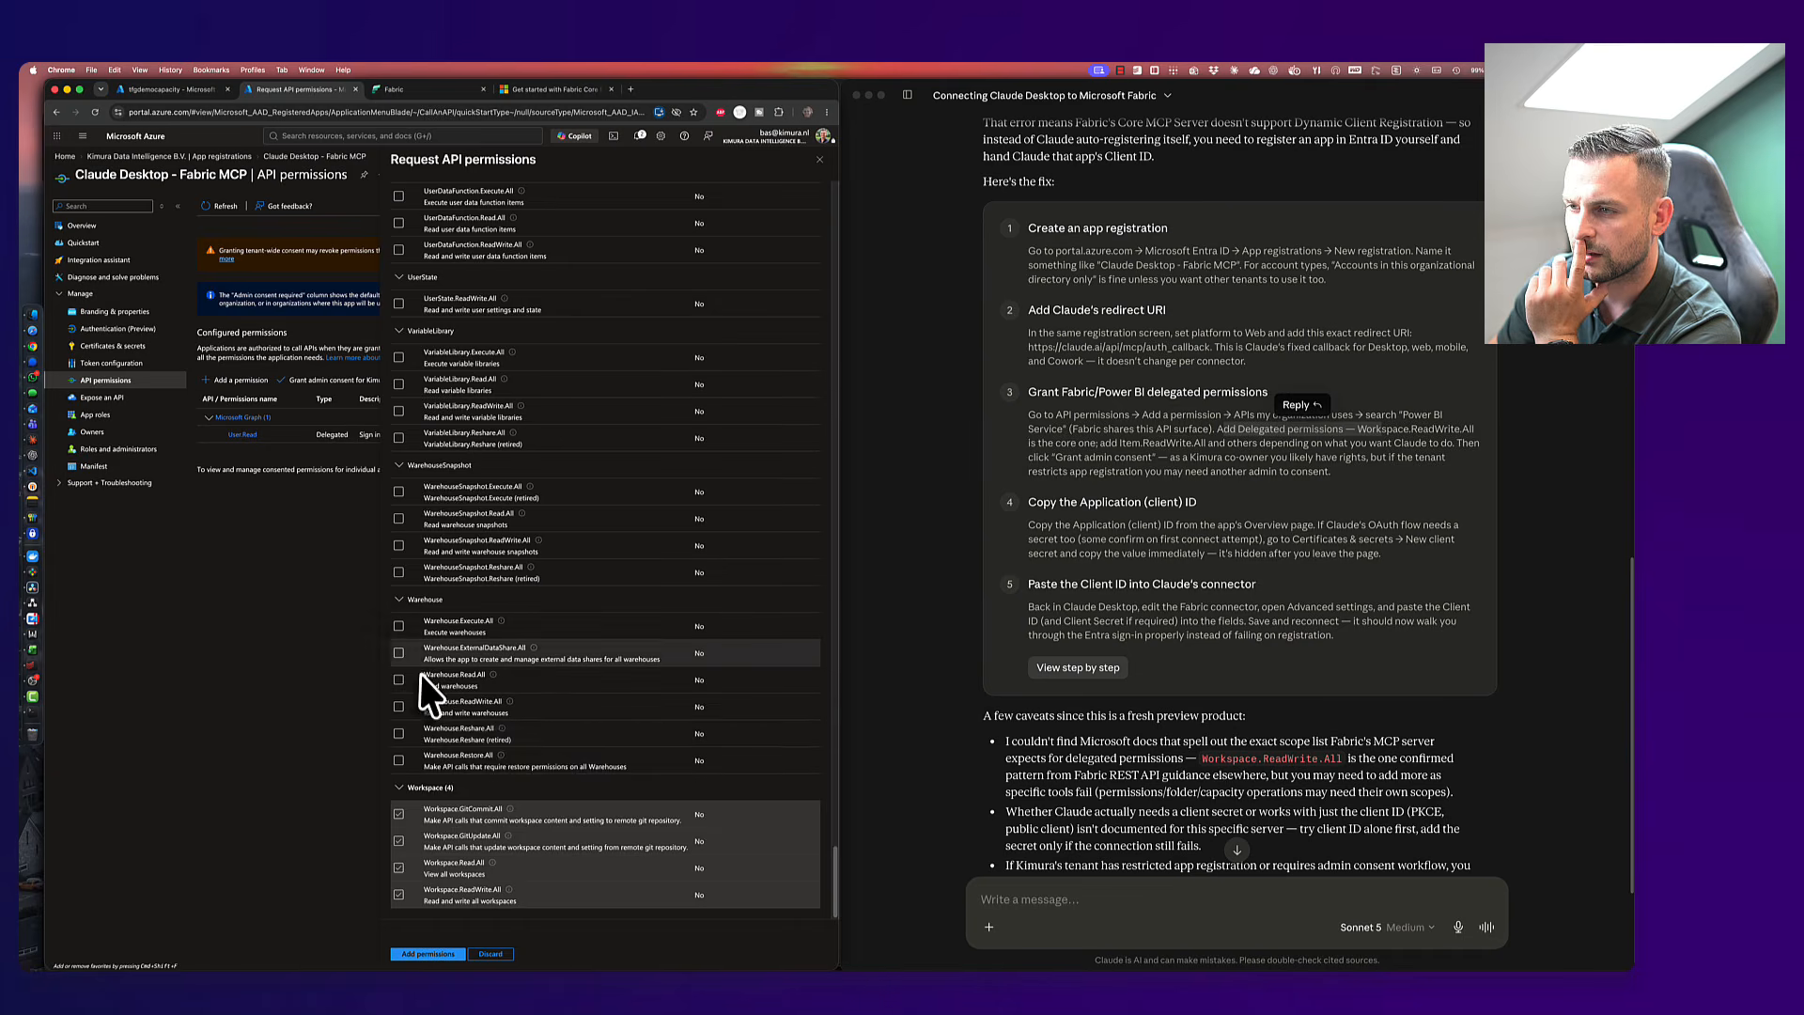
- Tick Tenant.Read.All, Tenant.ReadWrite.All, StorageAccount read, and the four SQLEndpoint permissions
{"action": "scroll", "coordinate": [420, 673], "scroll_direction": "up", "scroll_amount": 3}
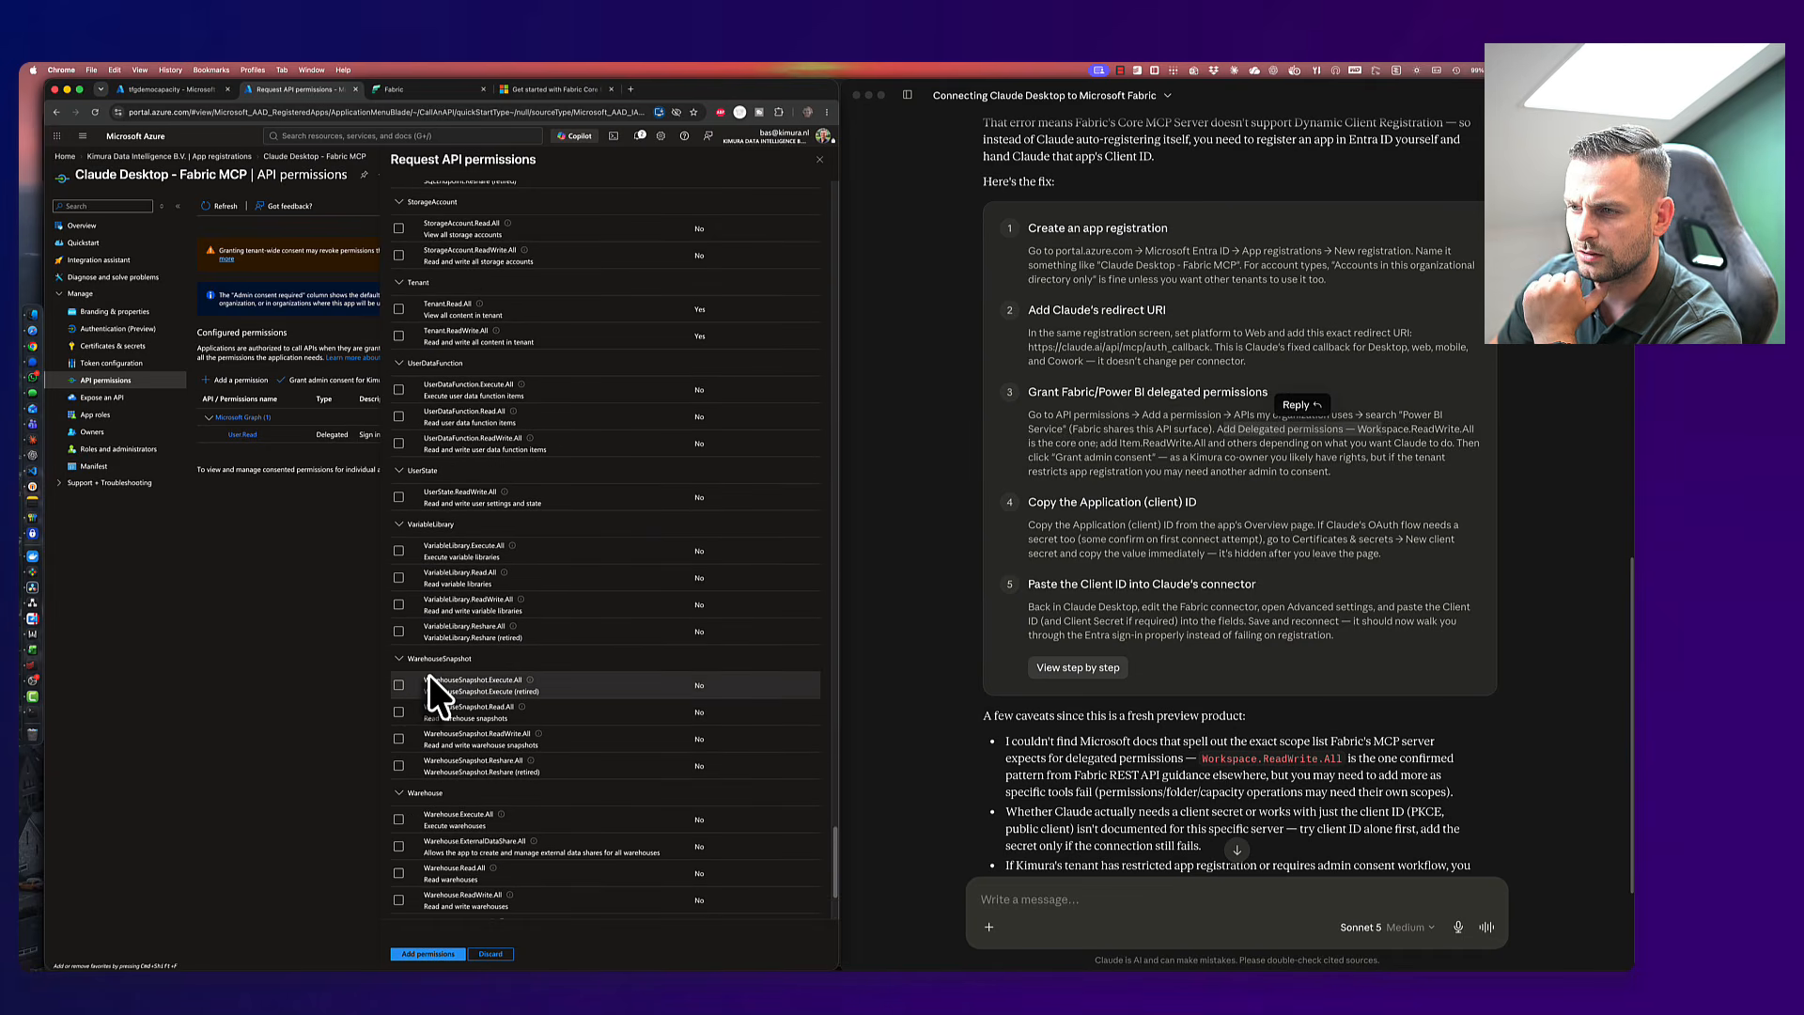
{"action": "scroll", "coordinate": [429, 675], "scroll_direction": "up", "scroll_amount": 6}
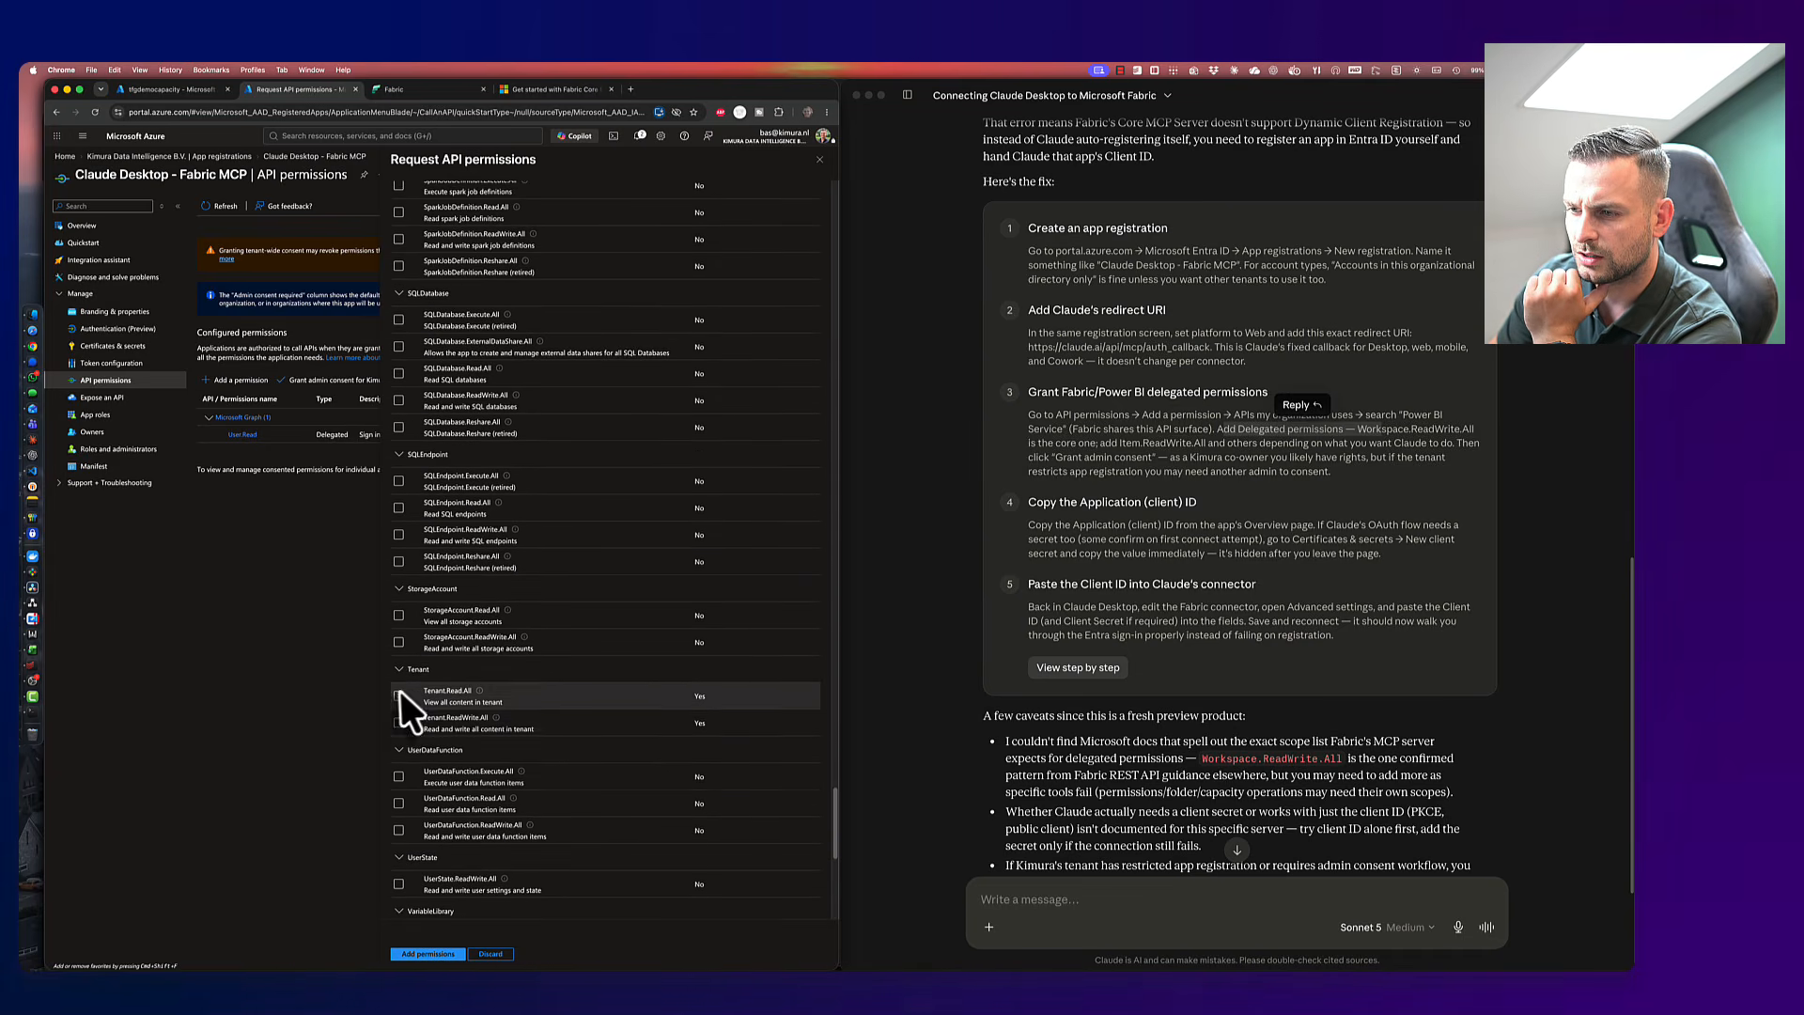
{"action": "left_click", "coordinate": [399, 695]}
{"action": "left_click", "coordinate": [401, 721]}
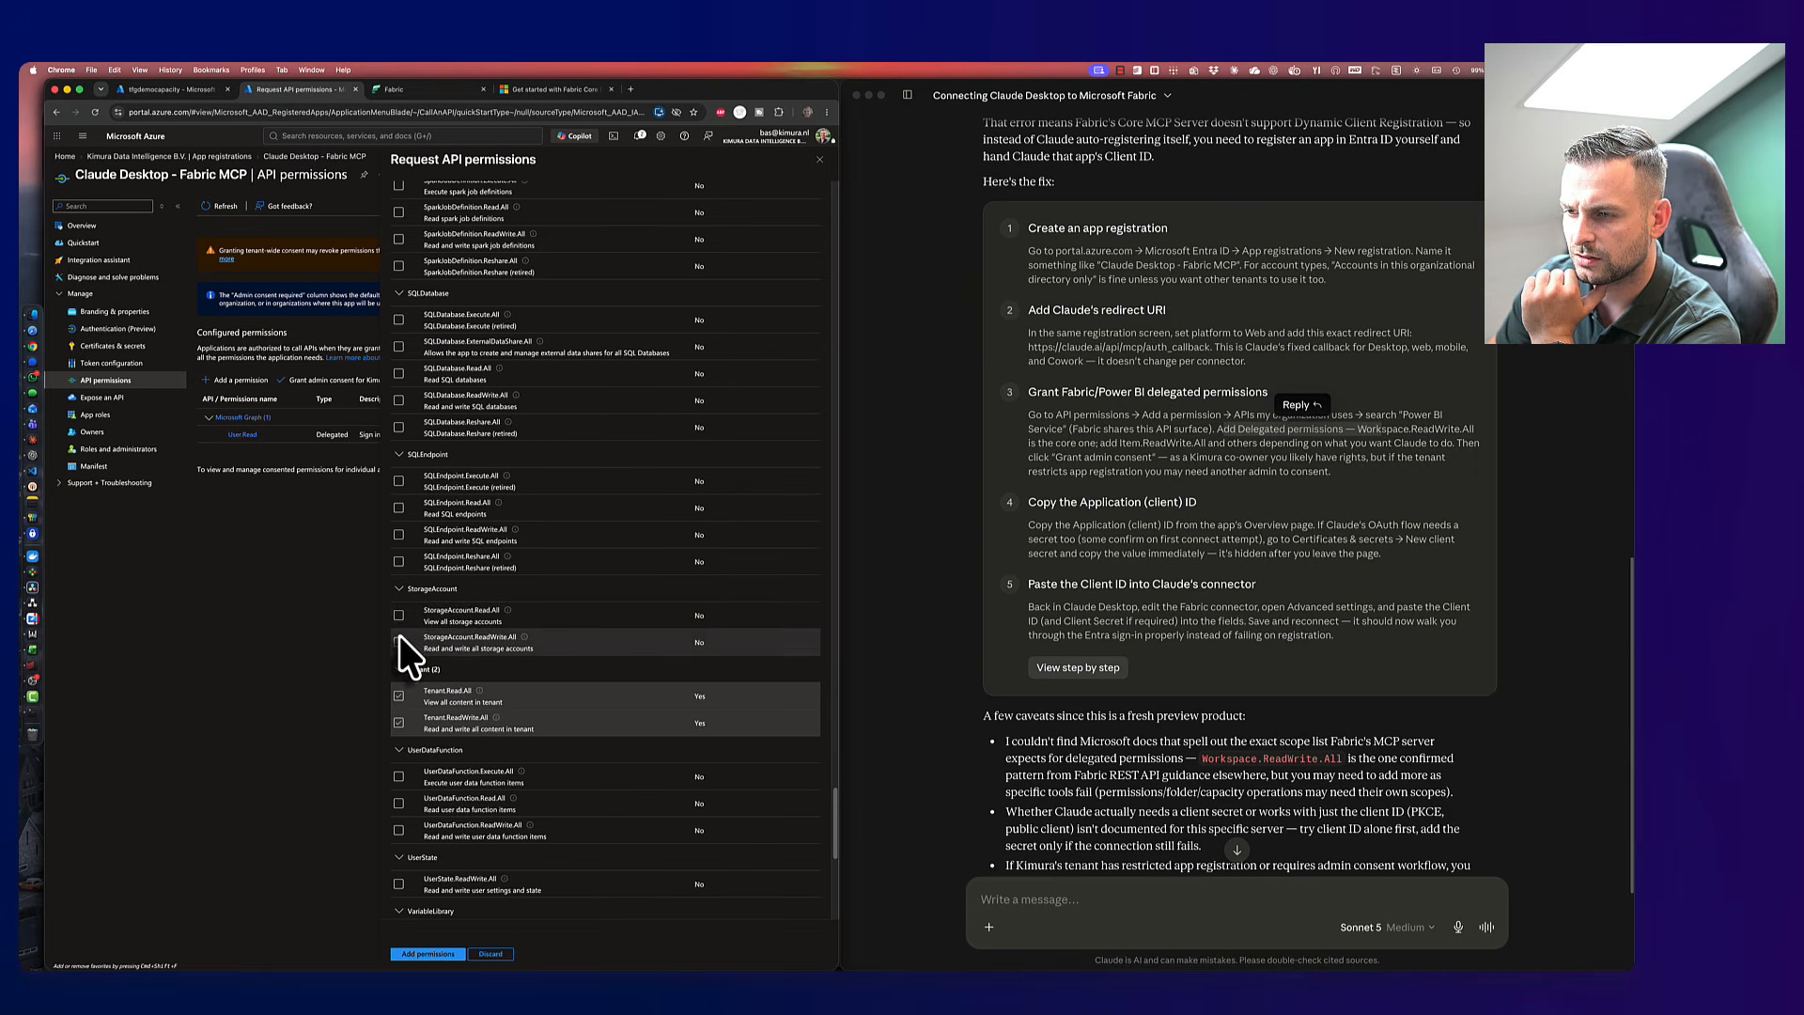
{"action": "left_click", "coordinate": [400, 616]}
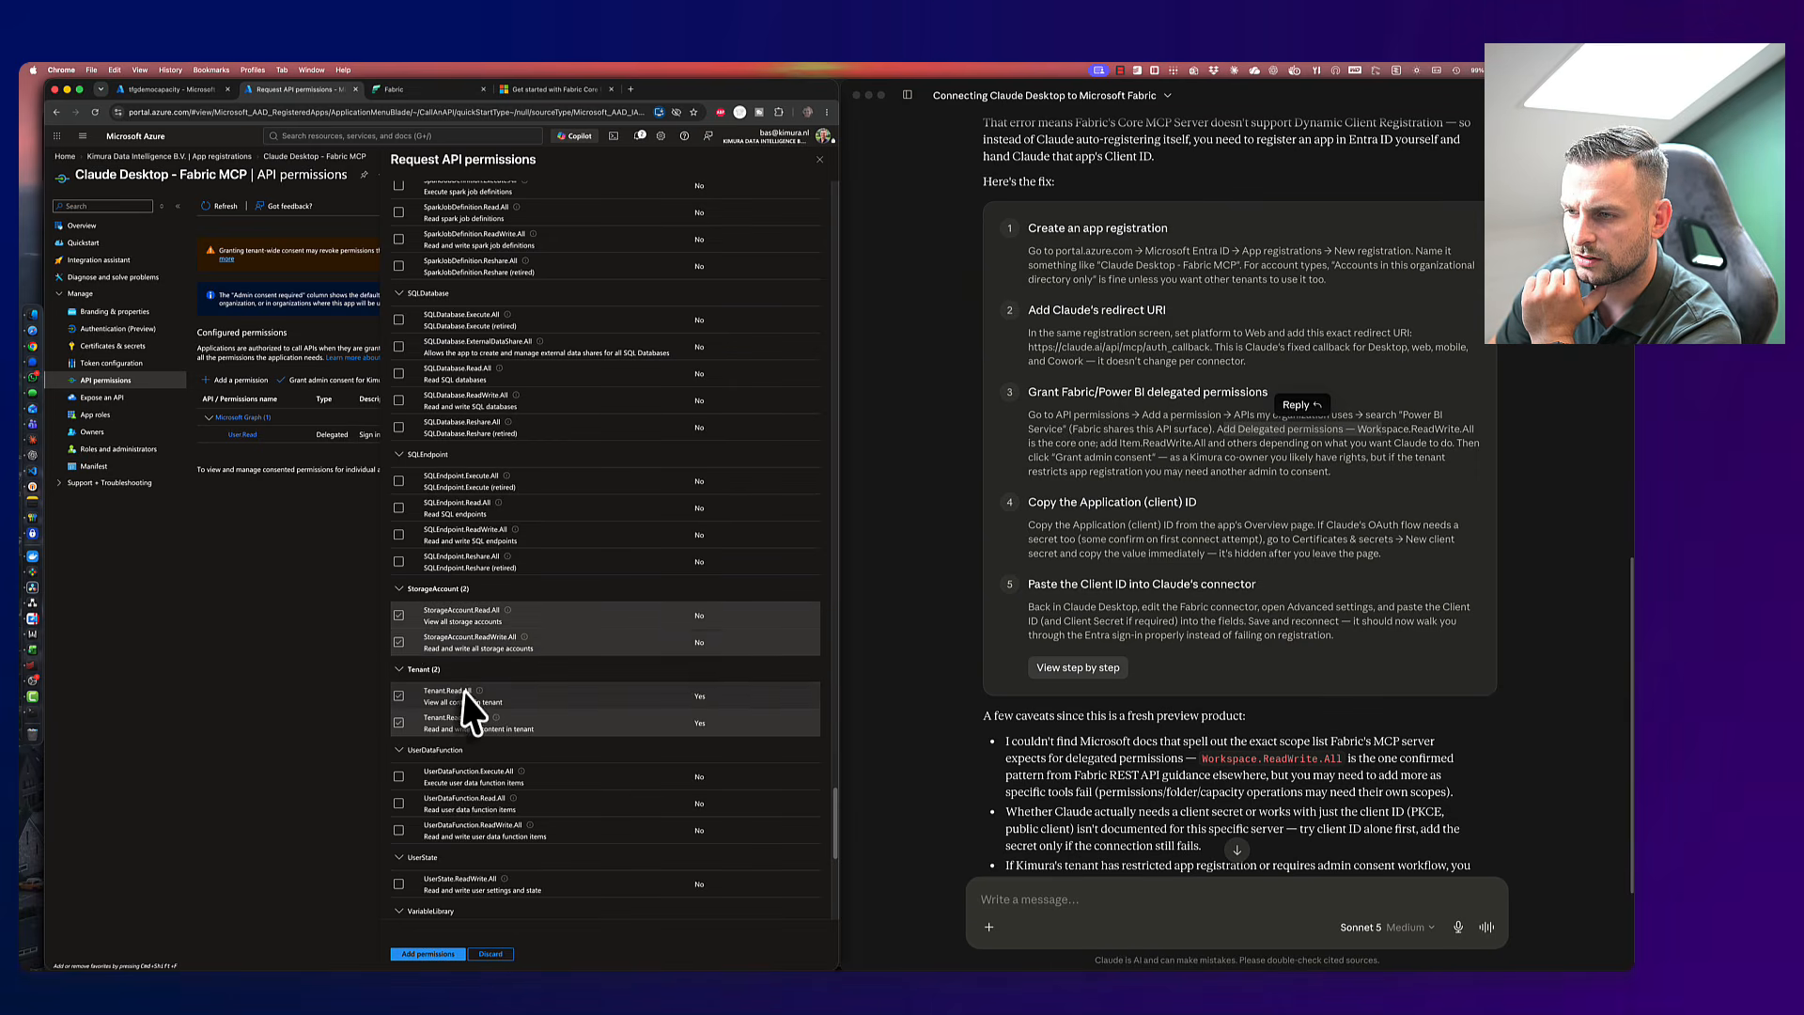
{"action": "scroll", "coordinate": [404, 658], "scroll_direction": "up", "scroll_amount": 2}
{"action": "left_click", "coordinate": [399, 610]}
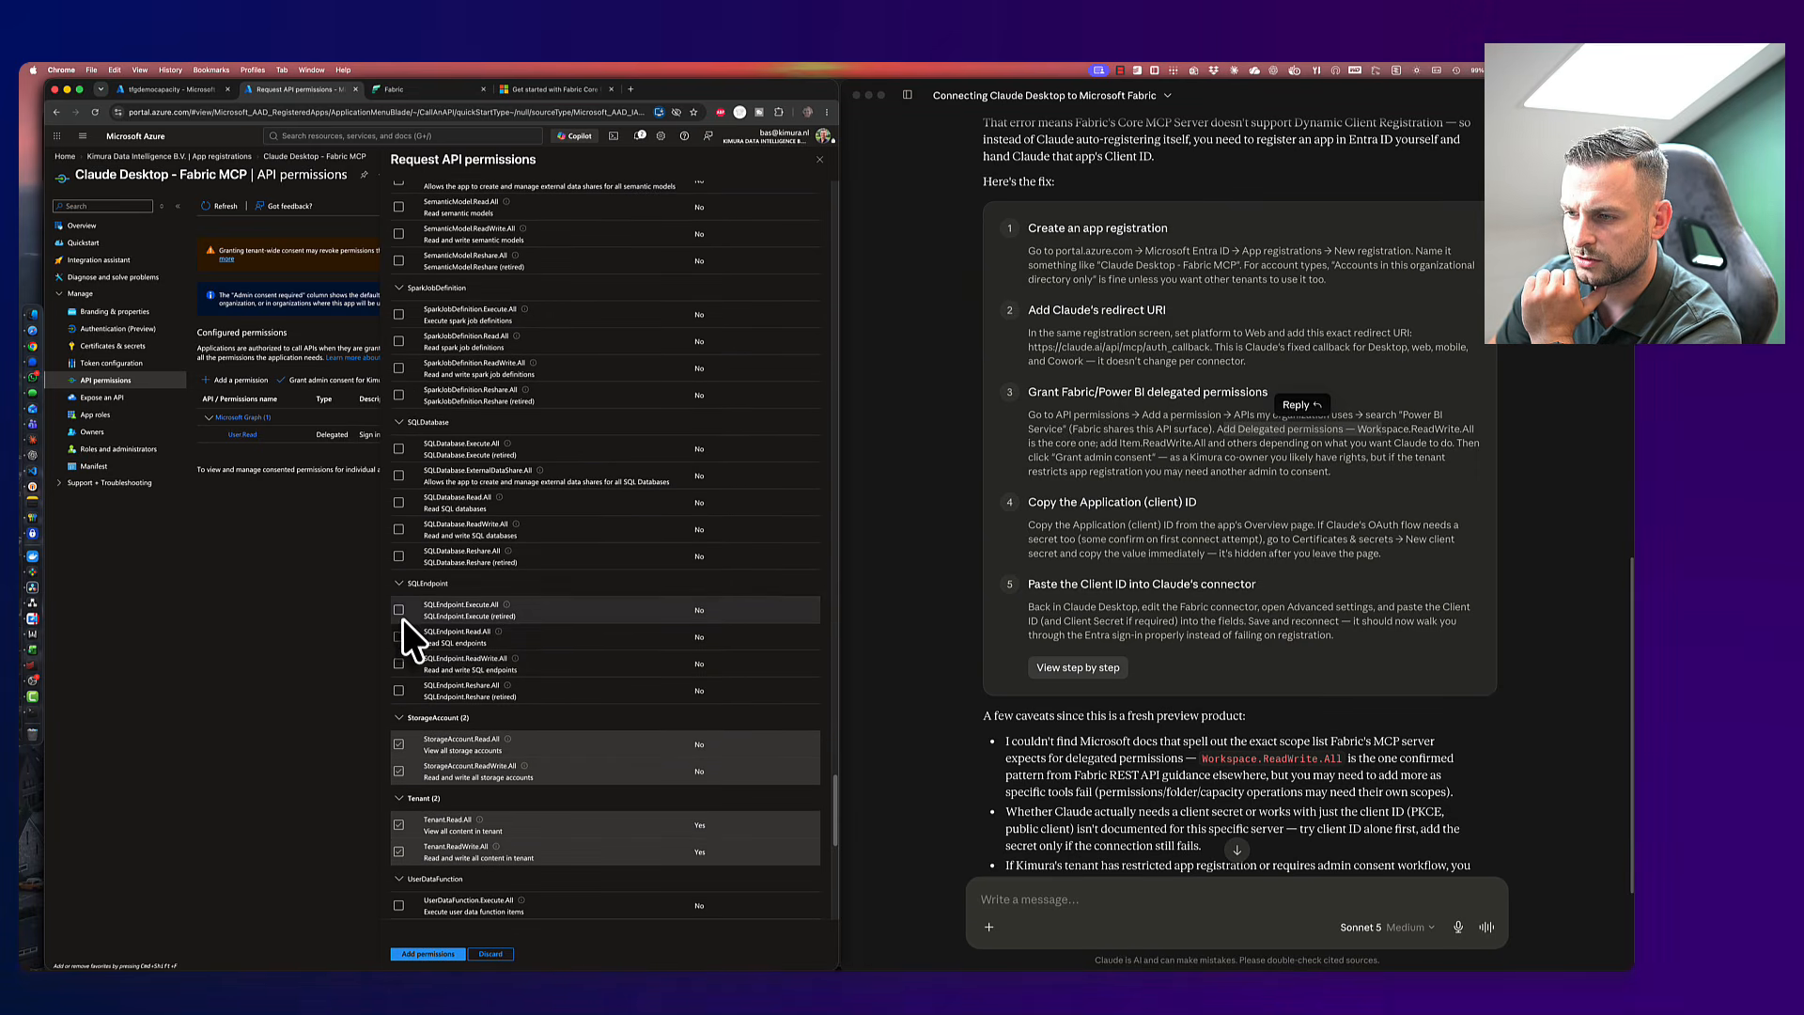
{"action": "left_click", "coordinate": [400, 637]}
{"action": "left_click", "coordinate": [399, 663]}
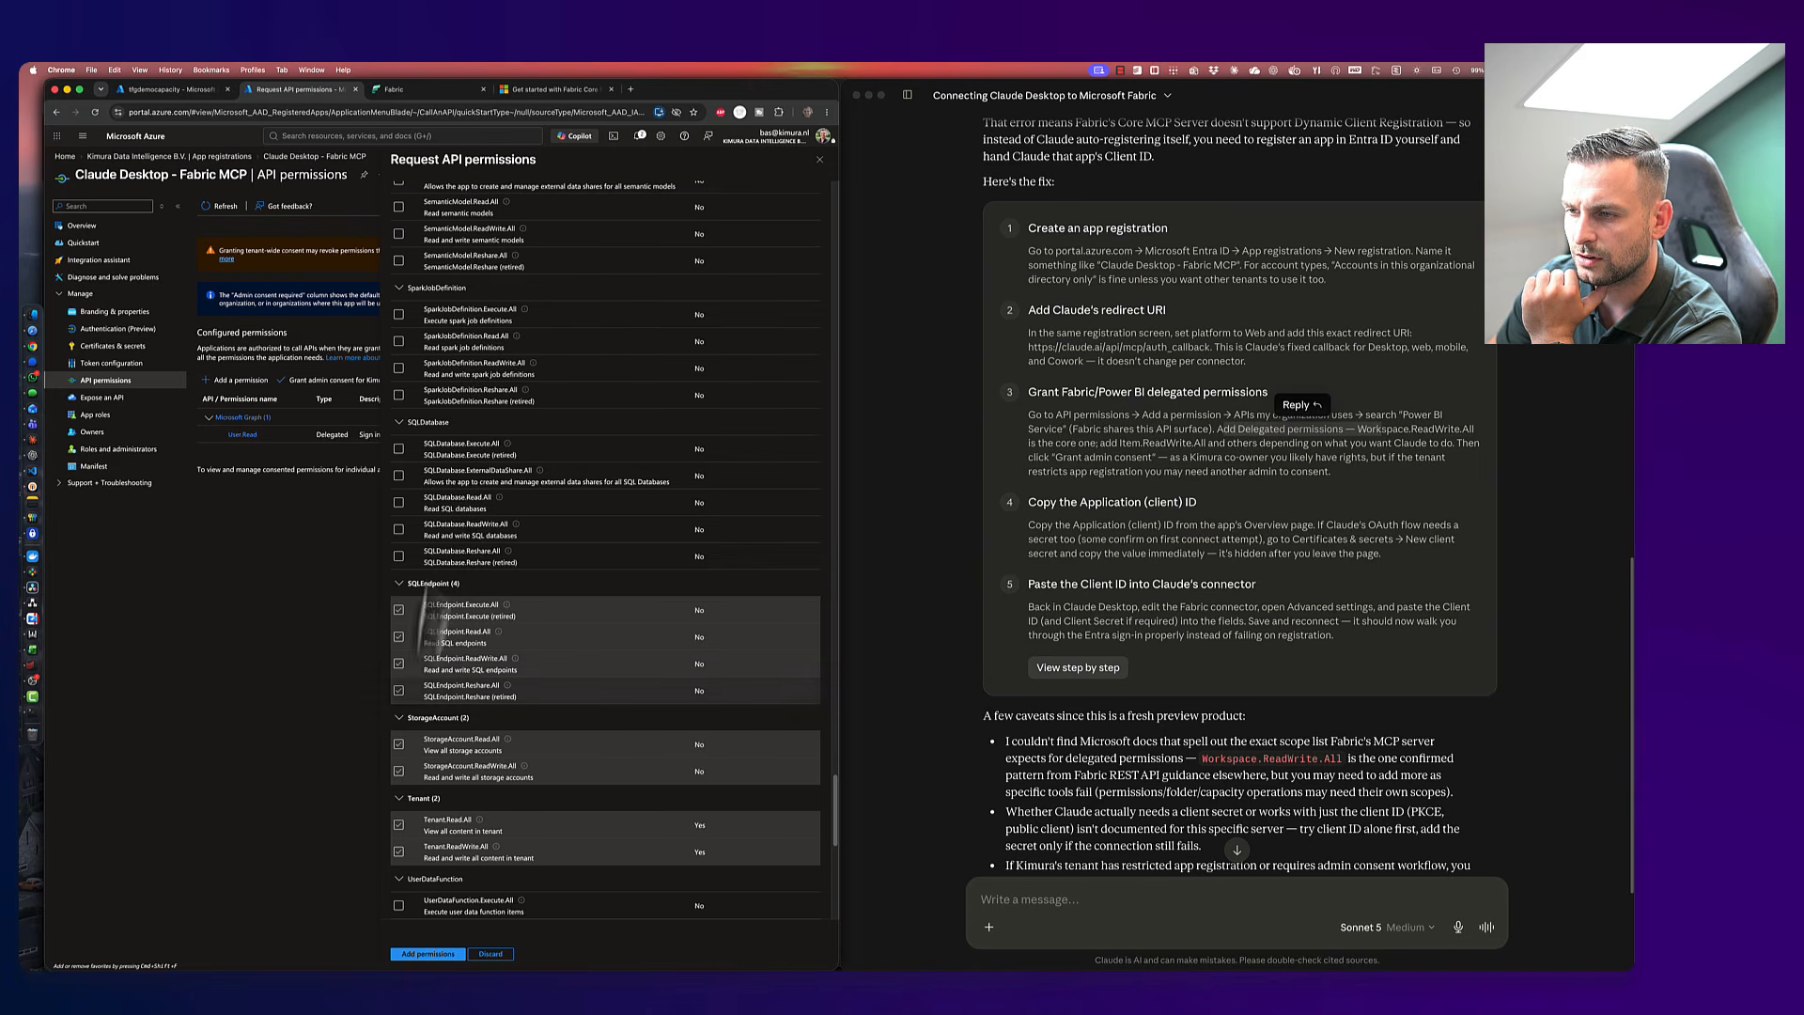
{"action": "left_click", "coordinate": [399, 691]}
- Tick the five SemanticModel permissions and the four Report permissions (Execute, Read, ReadWrite, Reshare)
{"action": "scroll", "coordinate": [434, 465], "scroll_direction": "up", "scroll_amount": 2}
{"action": "scroll", "coordinate": [442, 484], "scroll_direction": "up", "scroll_amount": 4}
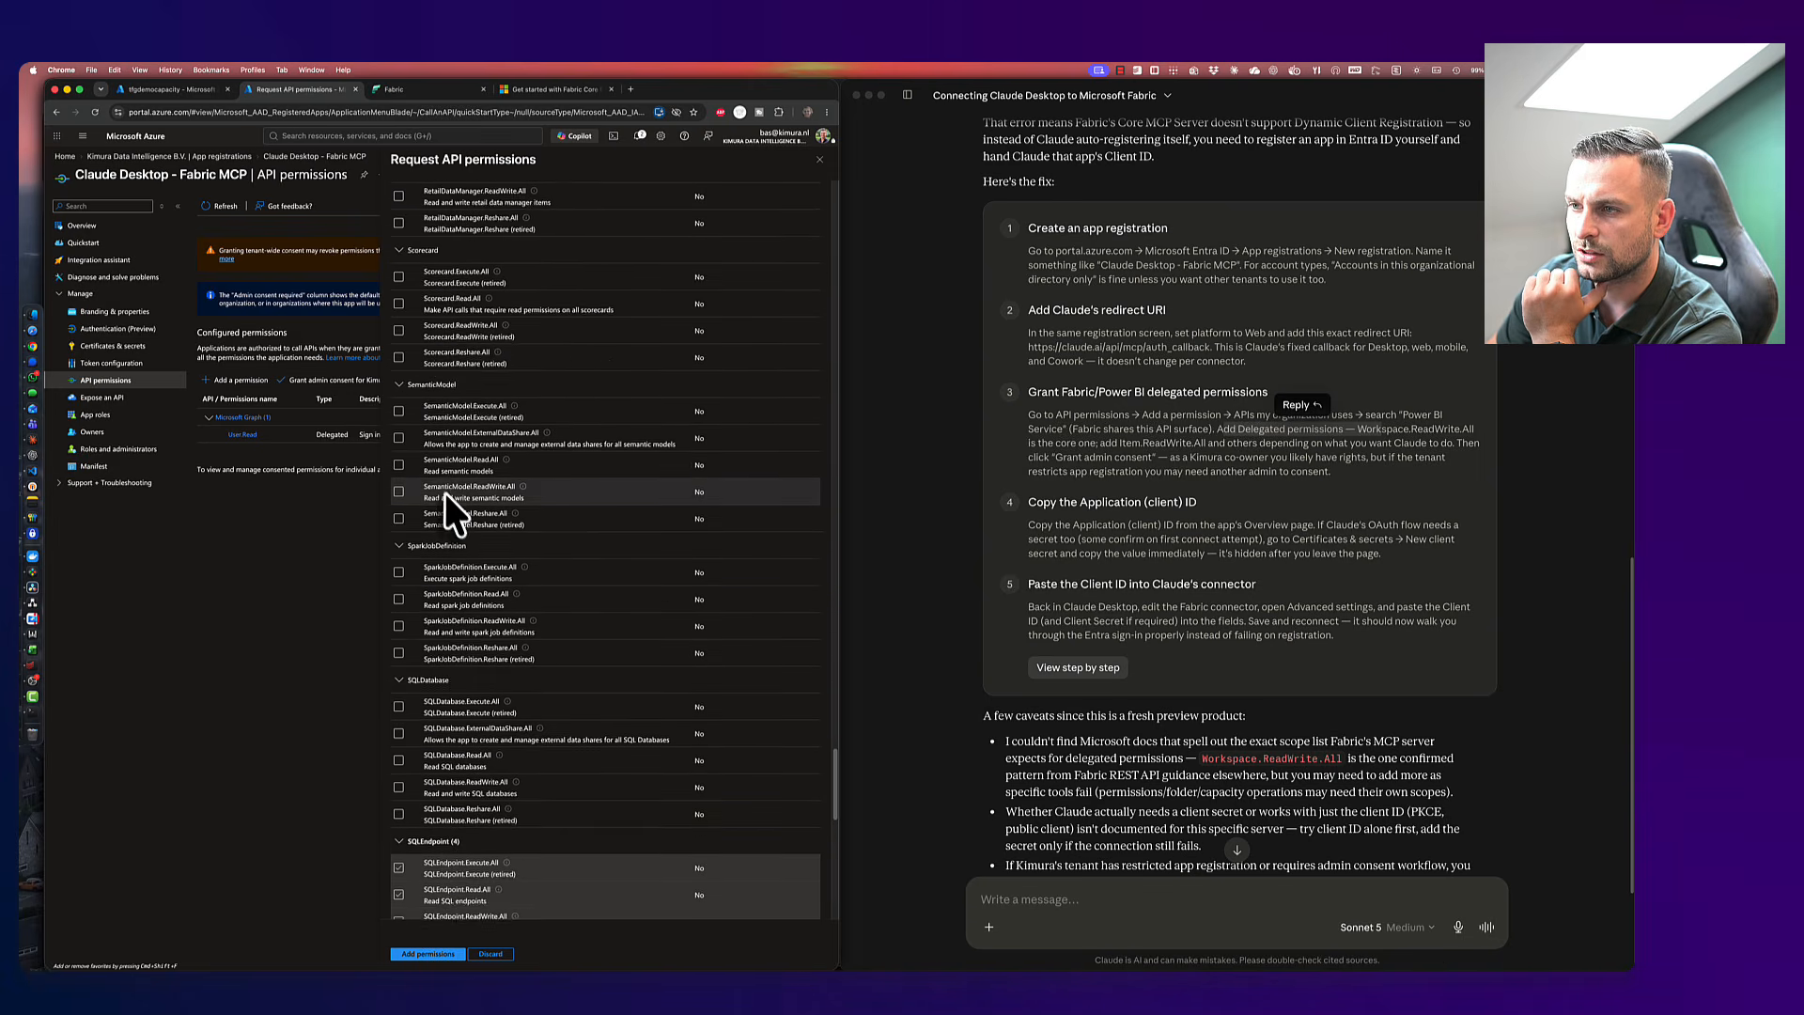
{"action": "left_click", "coordinate": [399, 541]}
{"action": "left_click", "coordinate": [399, 567]}
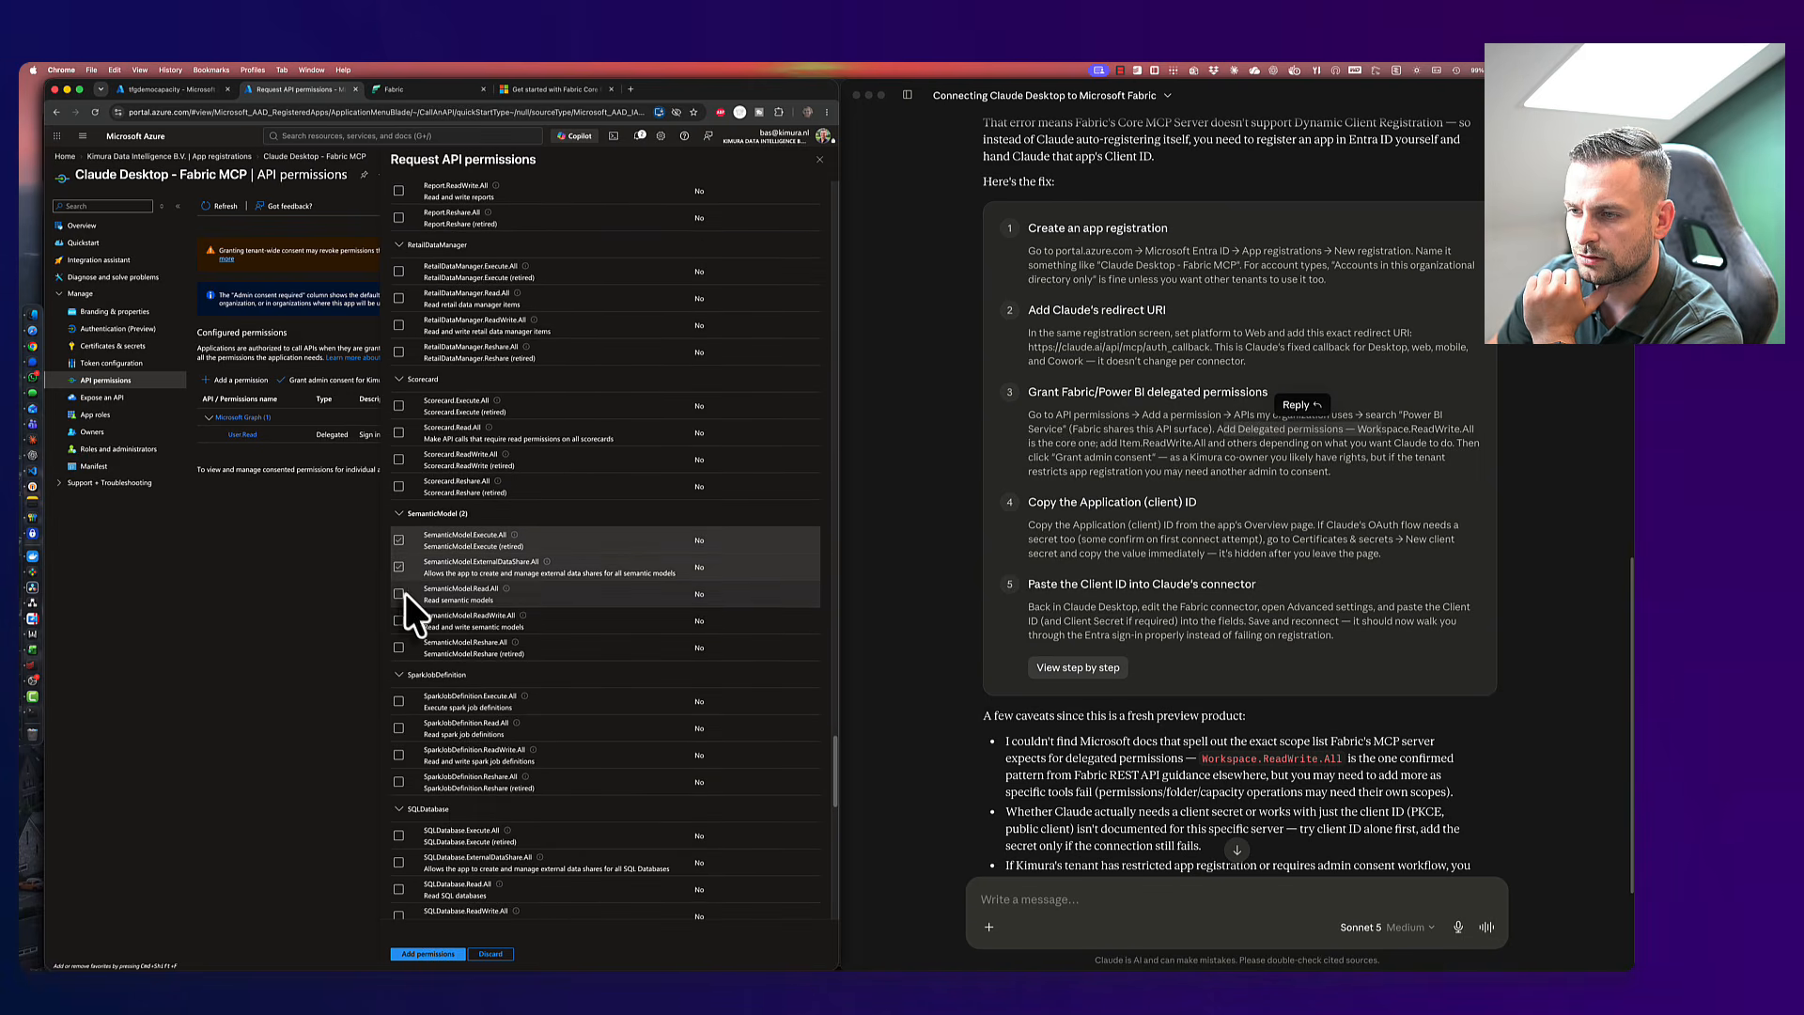
{"action": "left_click", "coordinate": [399, 594]}
{"action": "left_click", "coordinate": [399, 621]}
{"action": "left_click", "coordinate": [399, 647]}
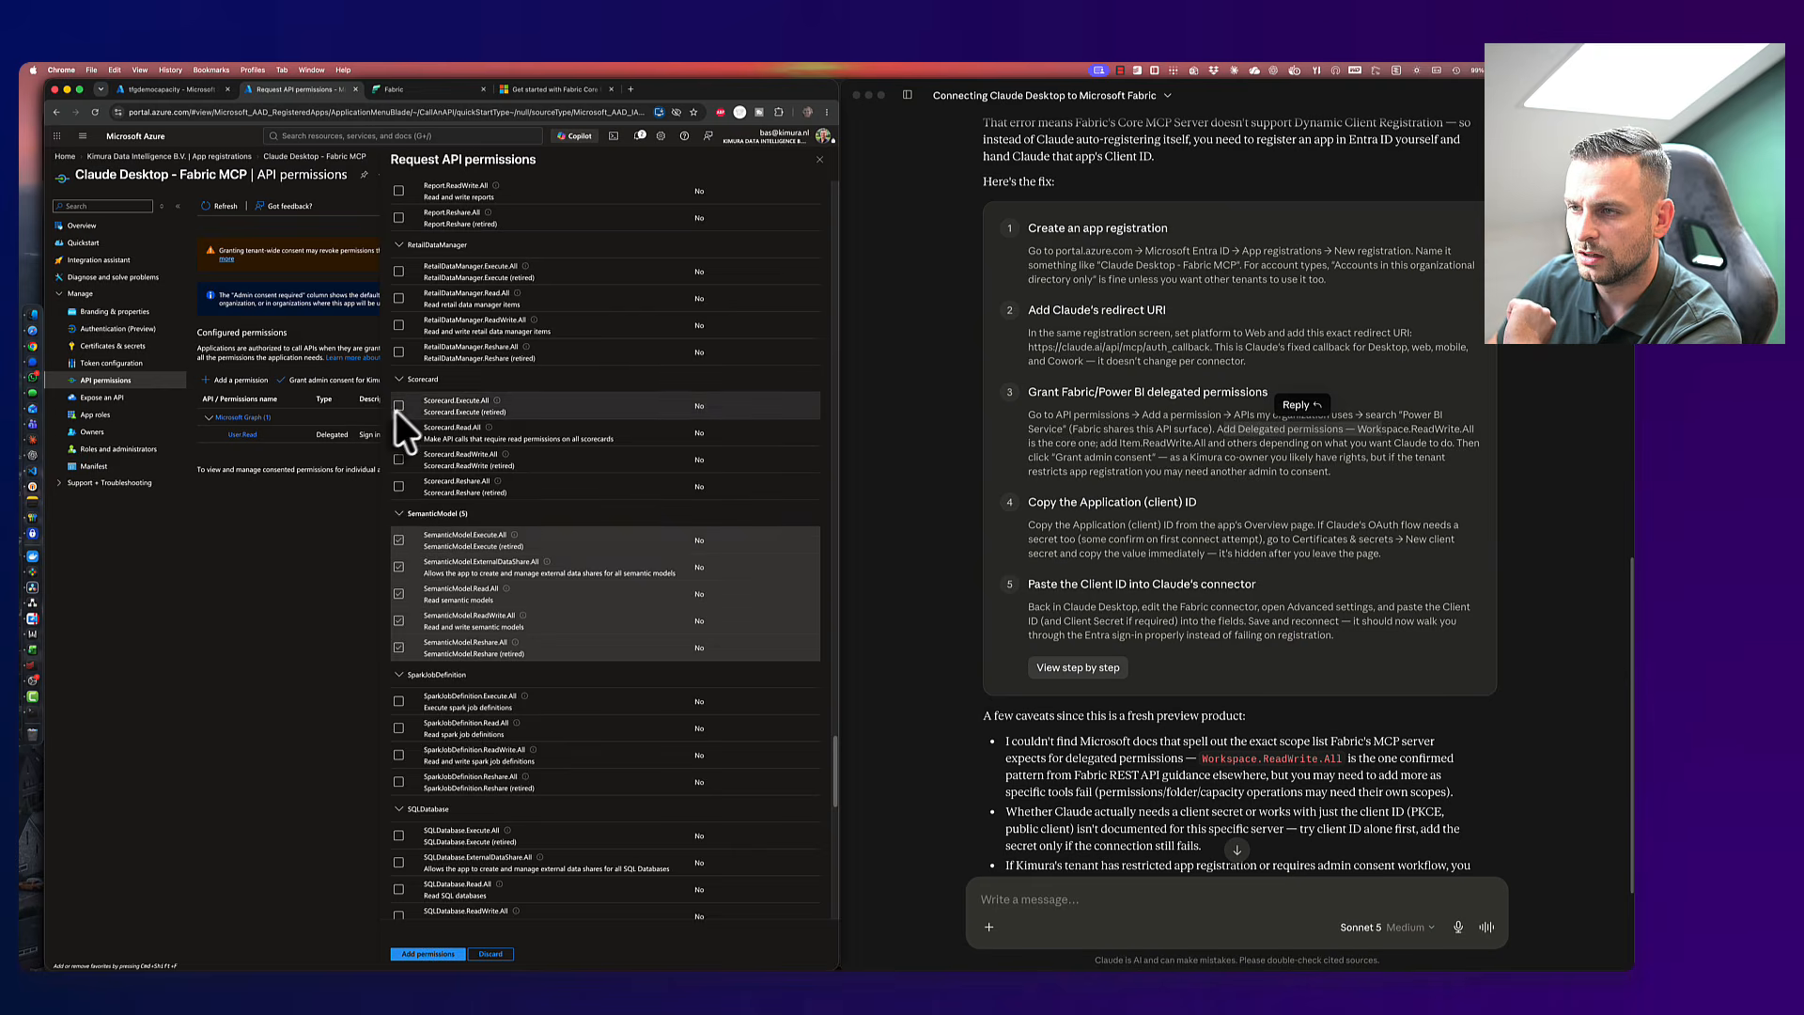
{"action": "scroll", "coordinate": [400, 413], "scroll_direction": "up", "scroll_amount": 5}
{"action": "scroll", "coordinate": [426, 466], "scroll_direction": "up", "scroll_amount": 1}
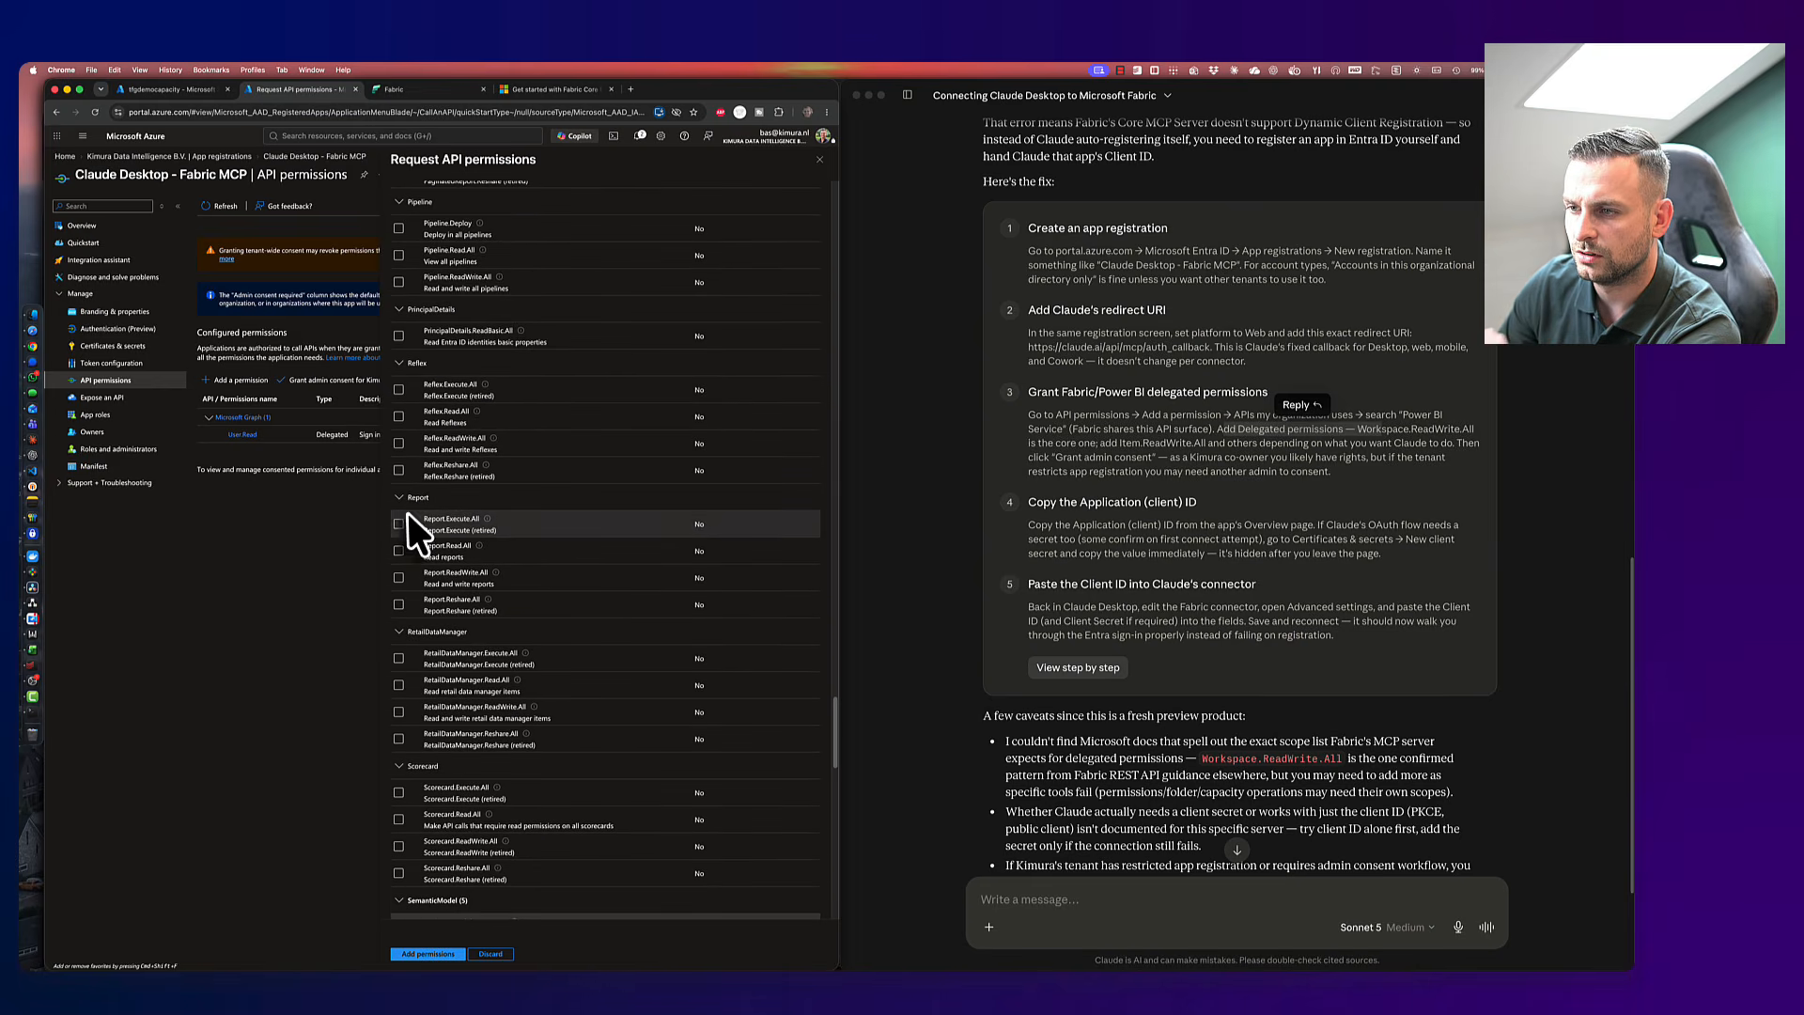
{"action": "left_click", "coordinate": [398, 524]}
{"action": "left_click", "coordinate": [398, 550]}
{"action": "left_click", "coordinate": [398, 577]}
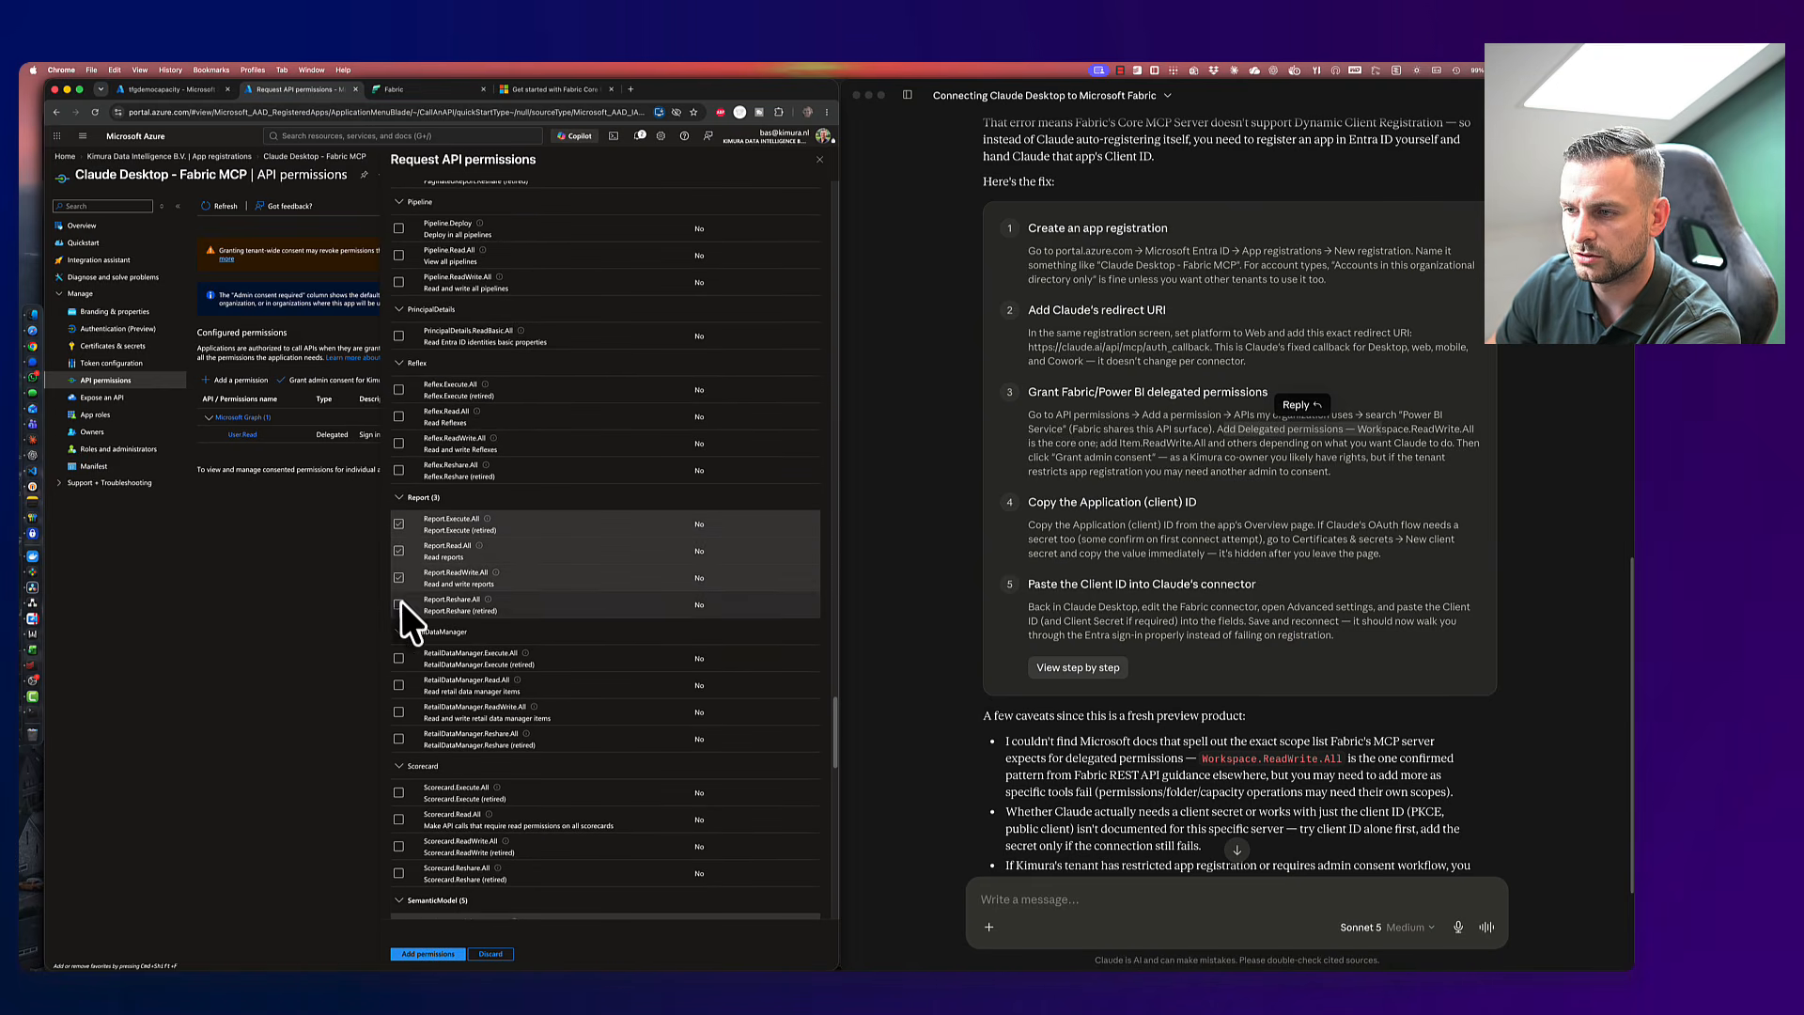
{"action": "left_click", "coordinate": [399, 605]}
- Tick Pipeline Deploy/Read/ReadWrite, OneLake Read/ReadWrite, and Notebook Execute/Reshare/ReadWrite permissions
{"action": "scroll", "coordinate": [415, 357], "scroll_direction": "up", "scroll_amount": 4}
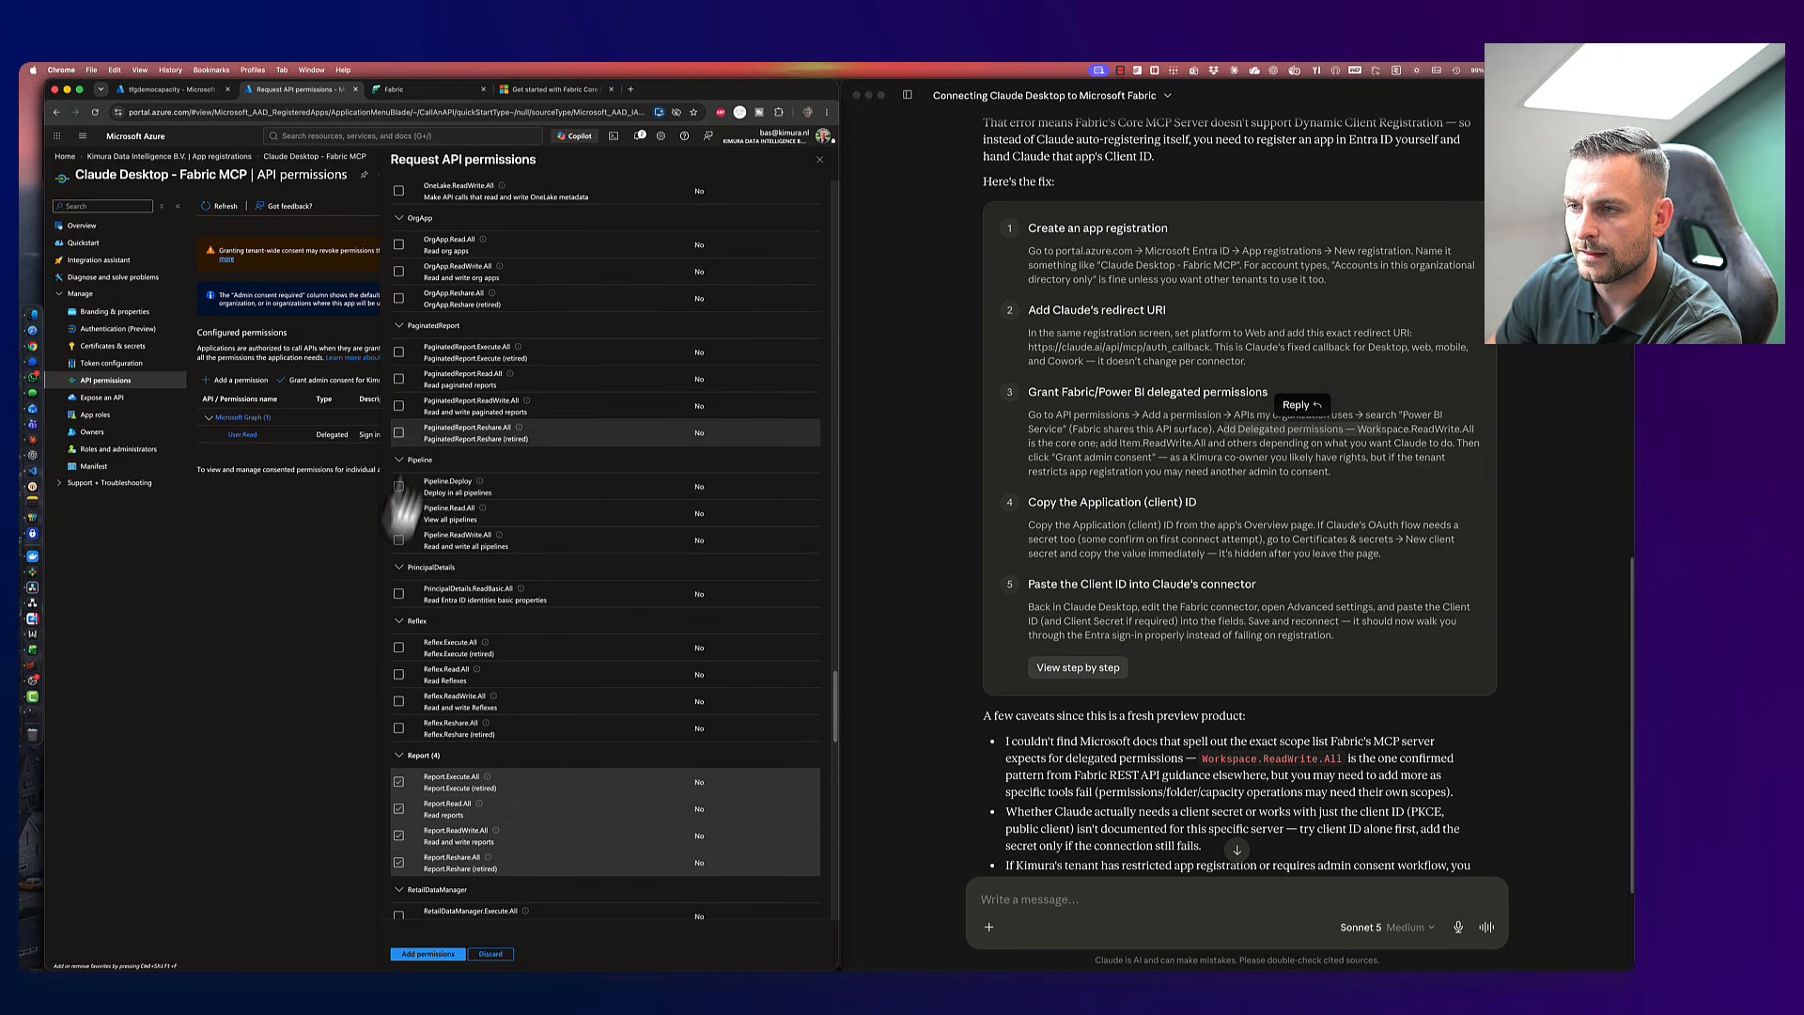
{"action": "left_click", "coordinate": [398, 486]}
{"action": "left_click", "coordinate": [399, 514]}
{"action": "left_click", "coordinate": [399, 541]}
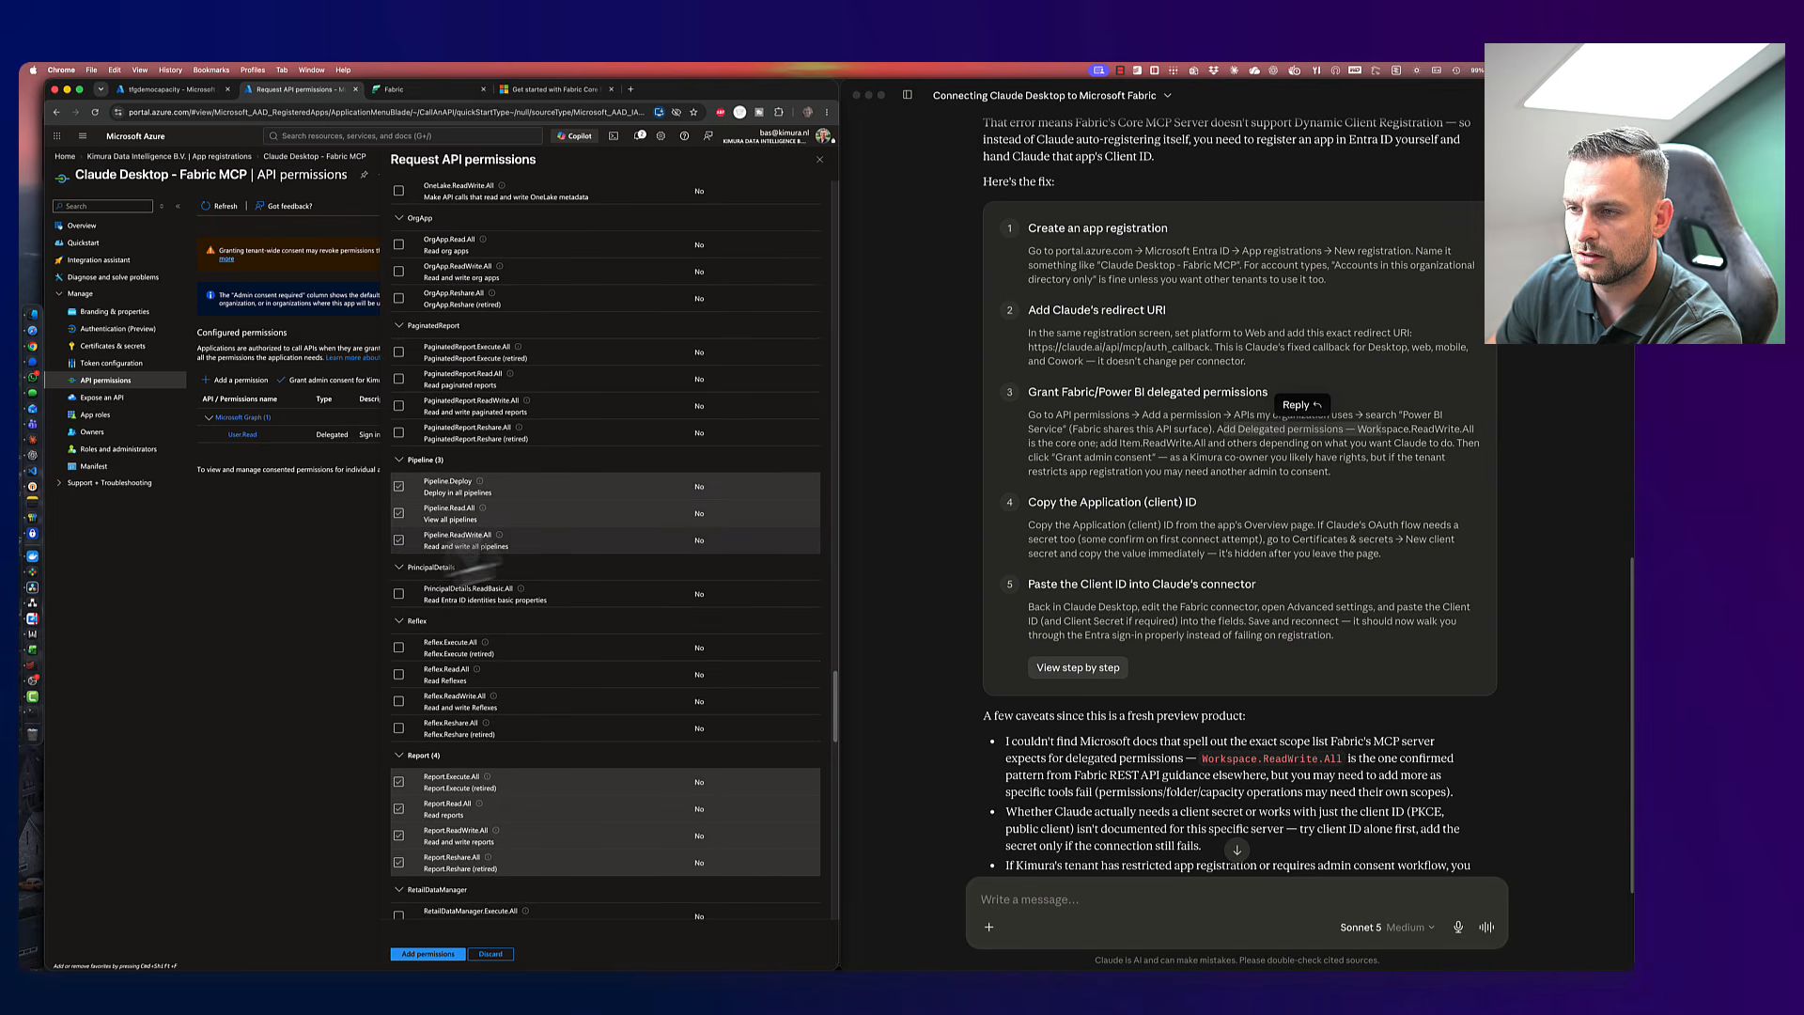
{"action": "scroll", "coordinate": [489, 529], "scroll_direction": "up", "scroll_amount": 4}
{"action": "scroll", "coordinate": [488, 528], "scroll_direction": "up", "scroll_amount": 2}
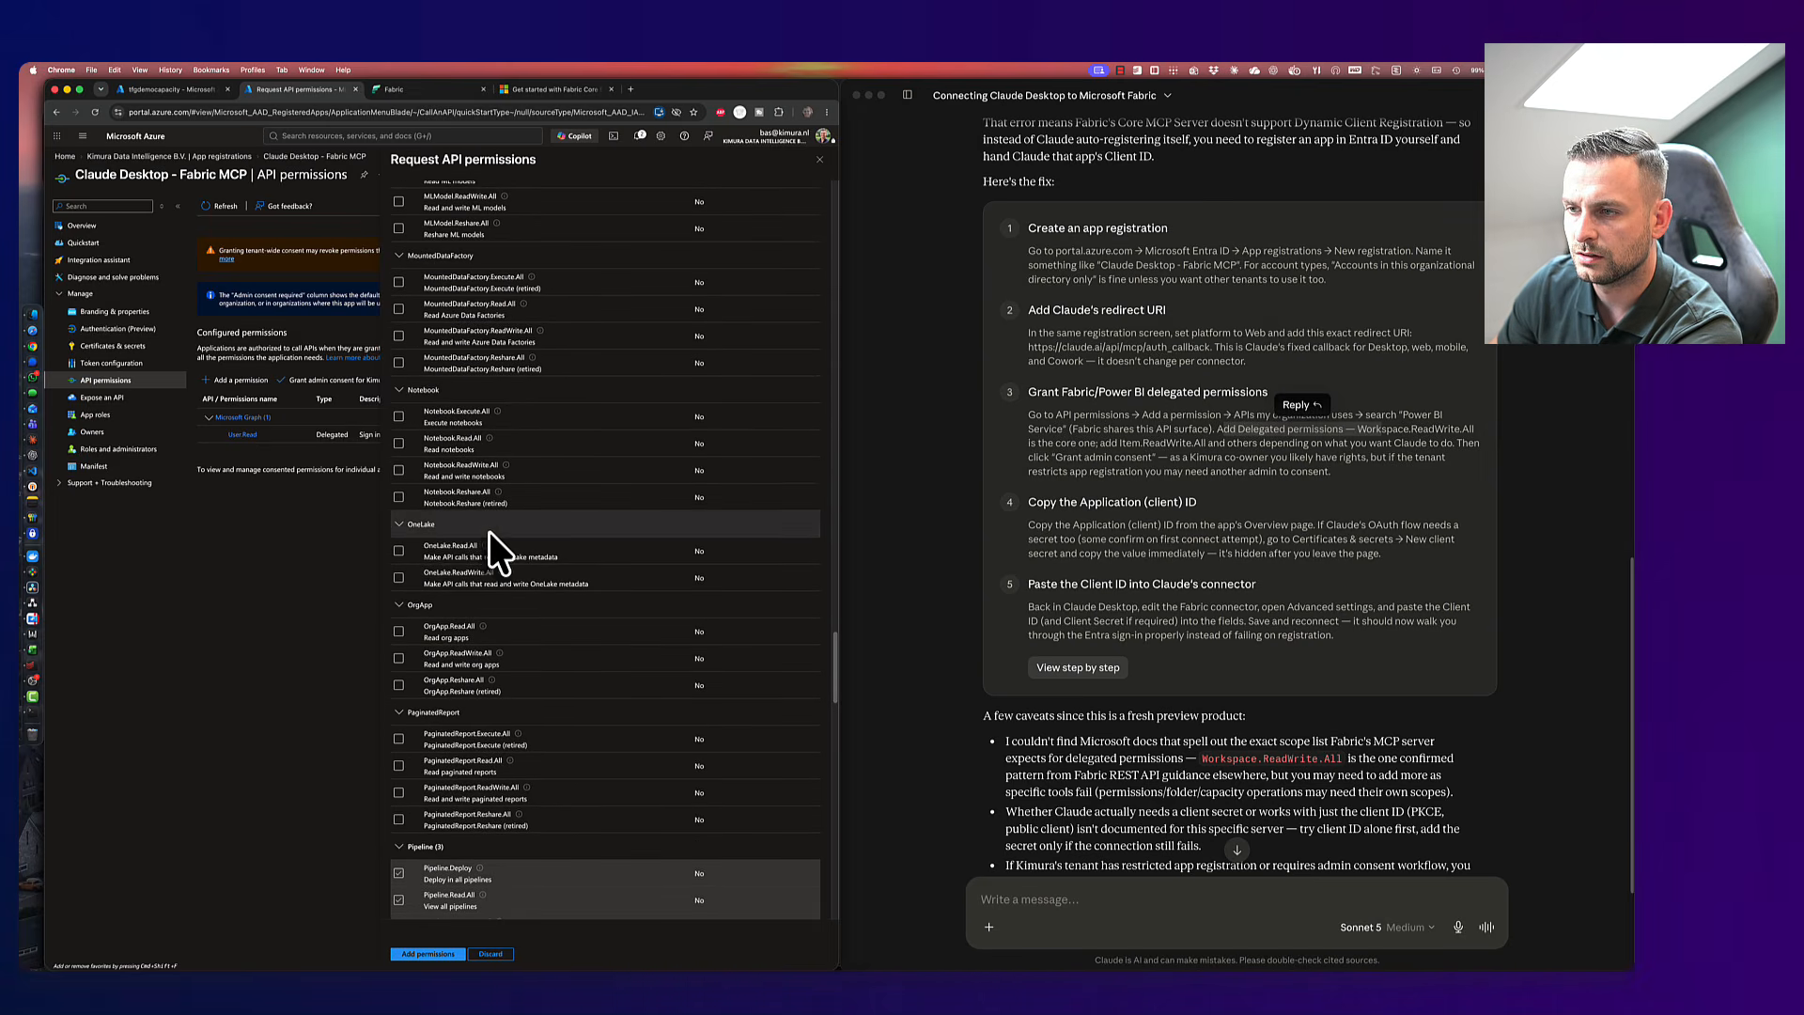
{"action": "left_click", "coordinate": [399, 551]}
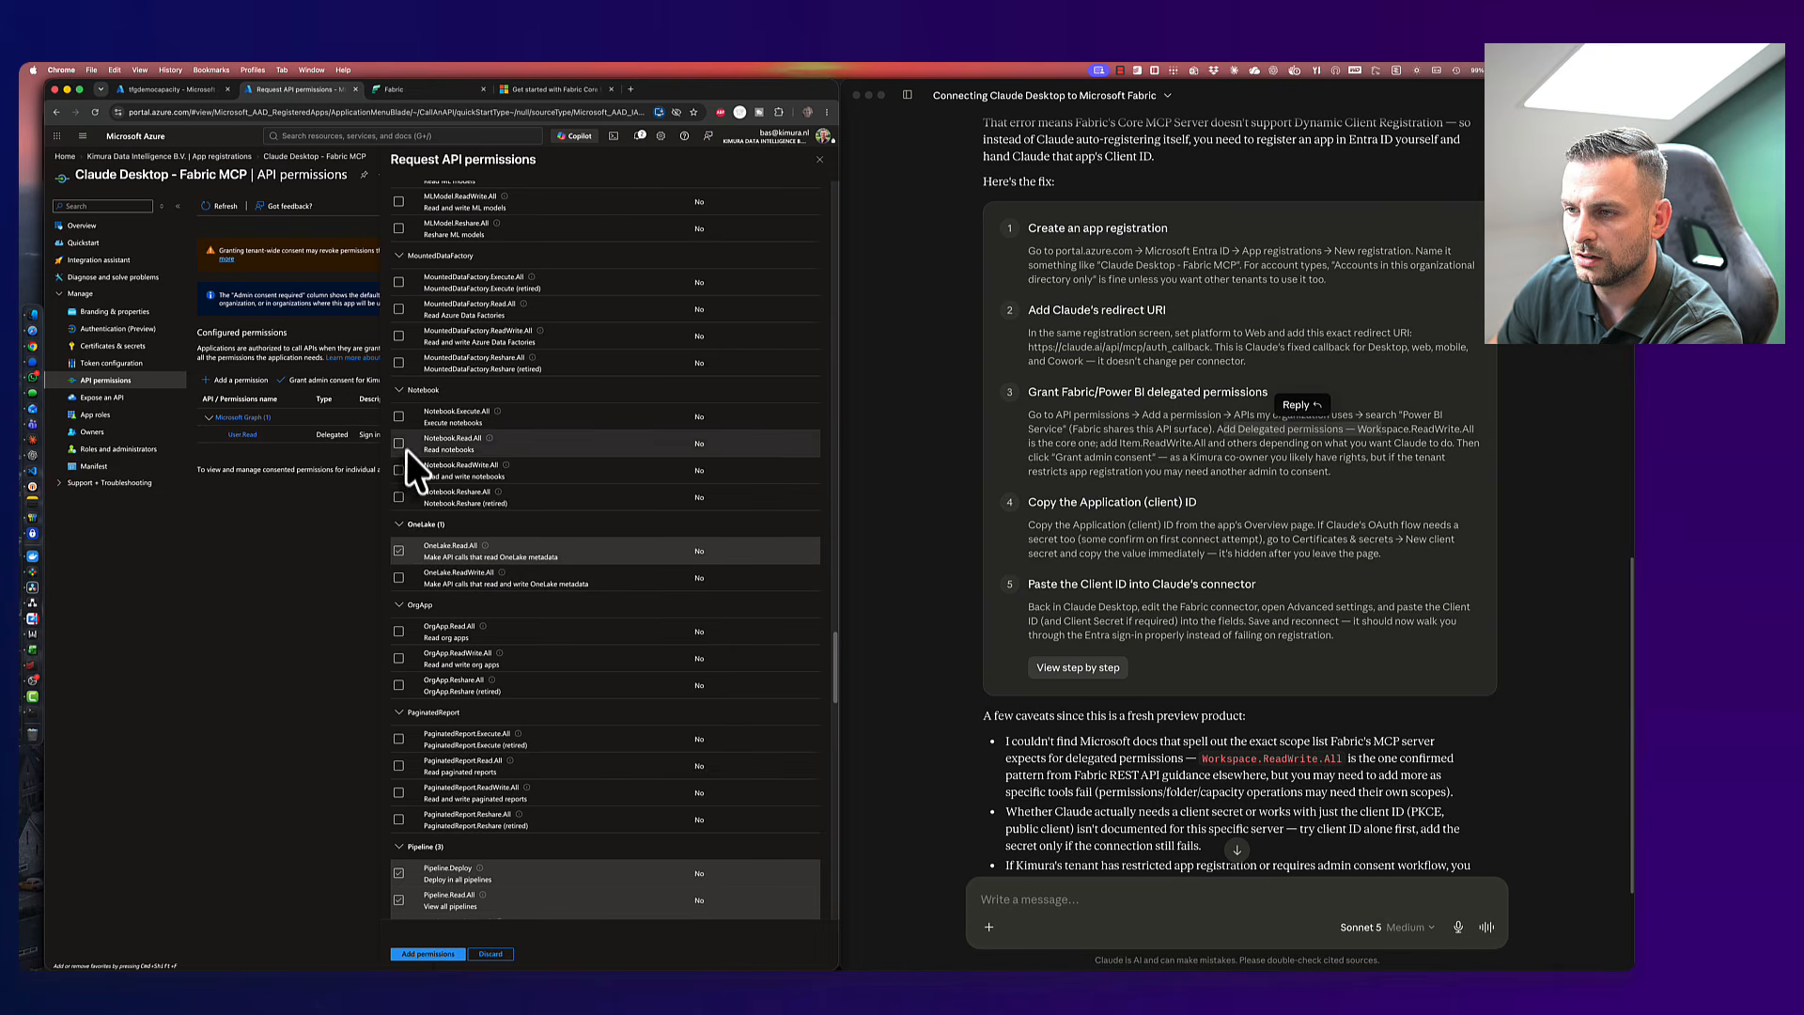
{"action": "left_click", "coordinate": [399, 416]}
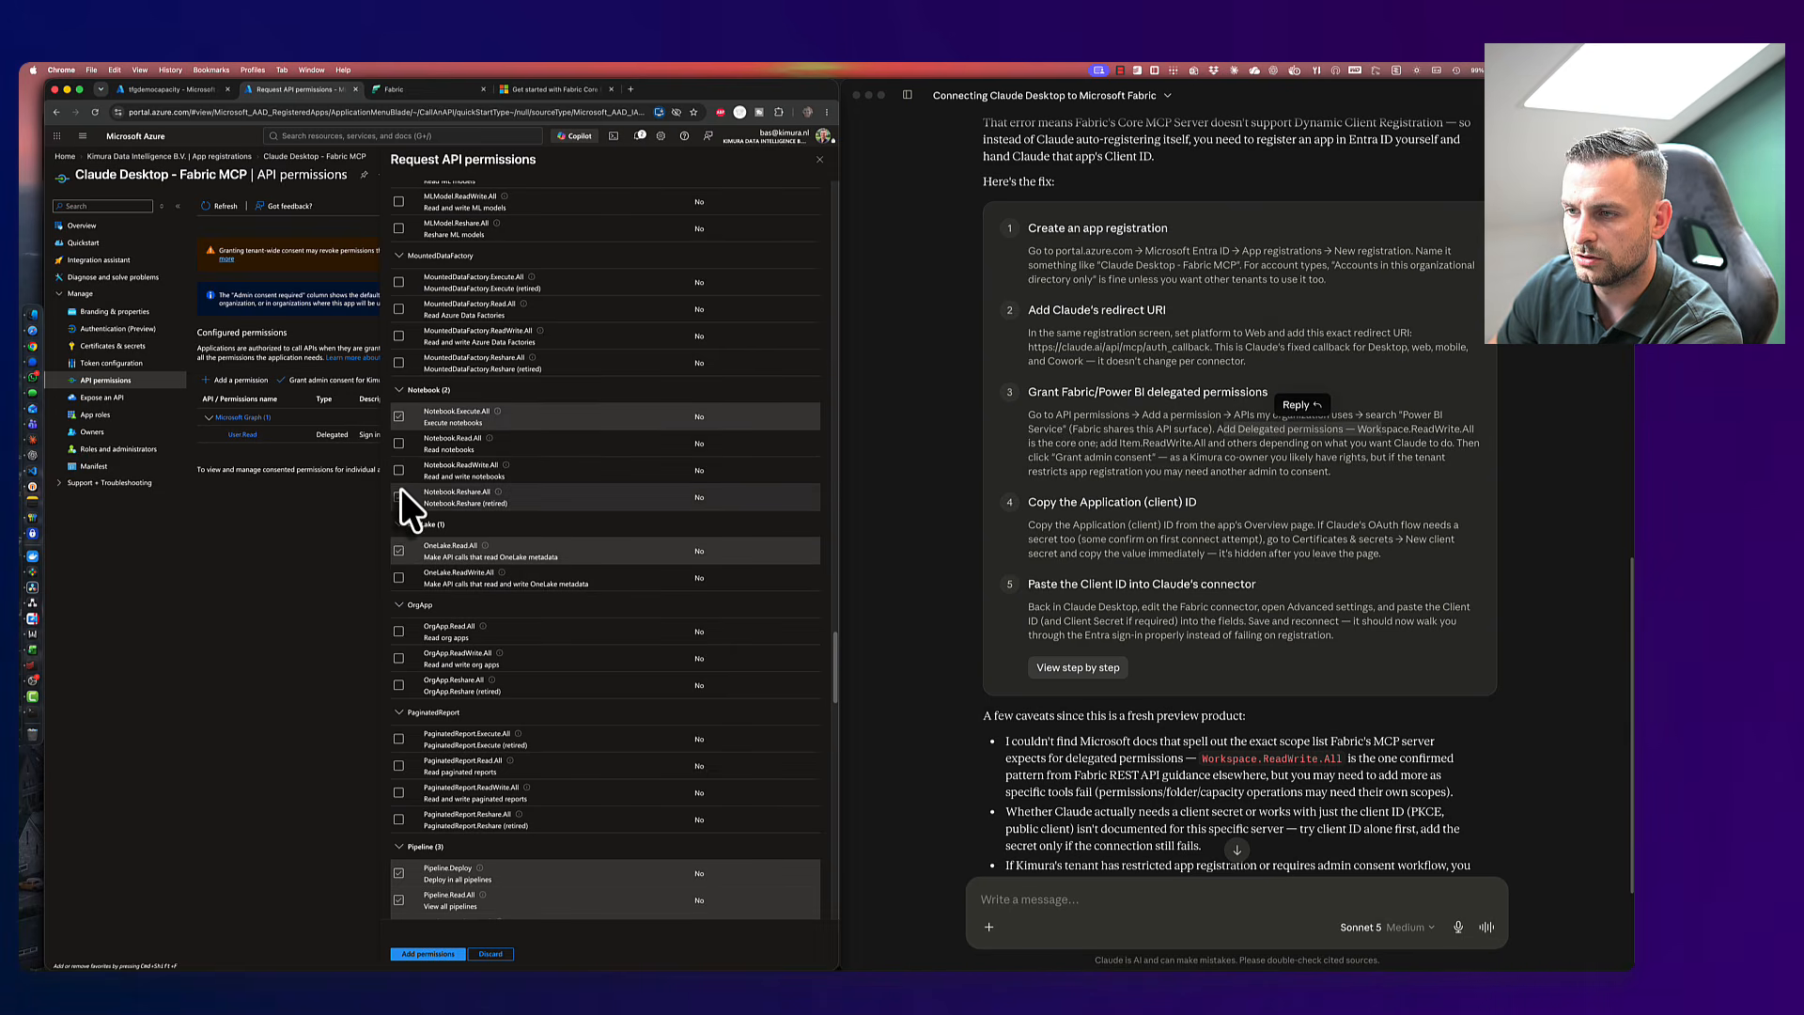
{"action": "left_click", "coordinate": [399, 494]}
{"action": "left_click", "coordinate": [400, 468]}
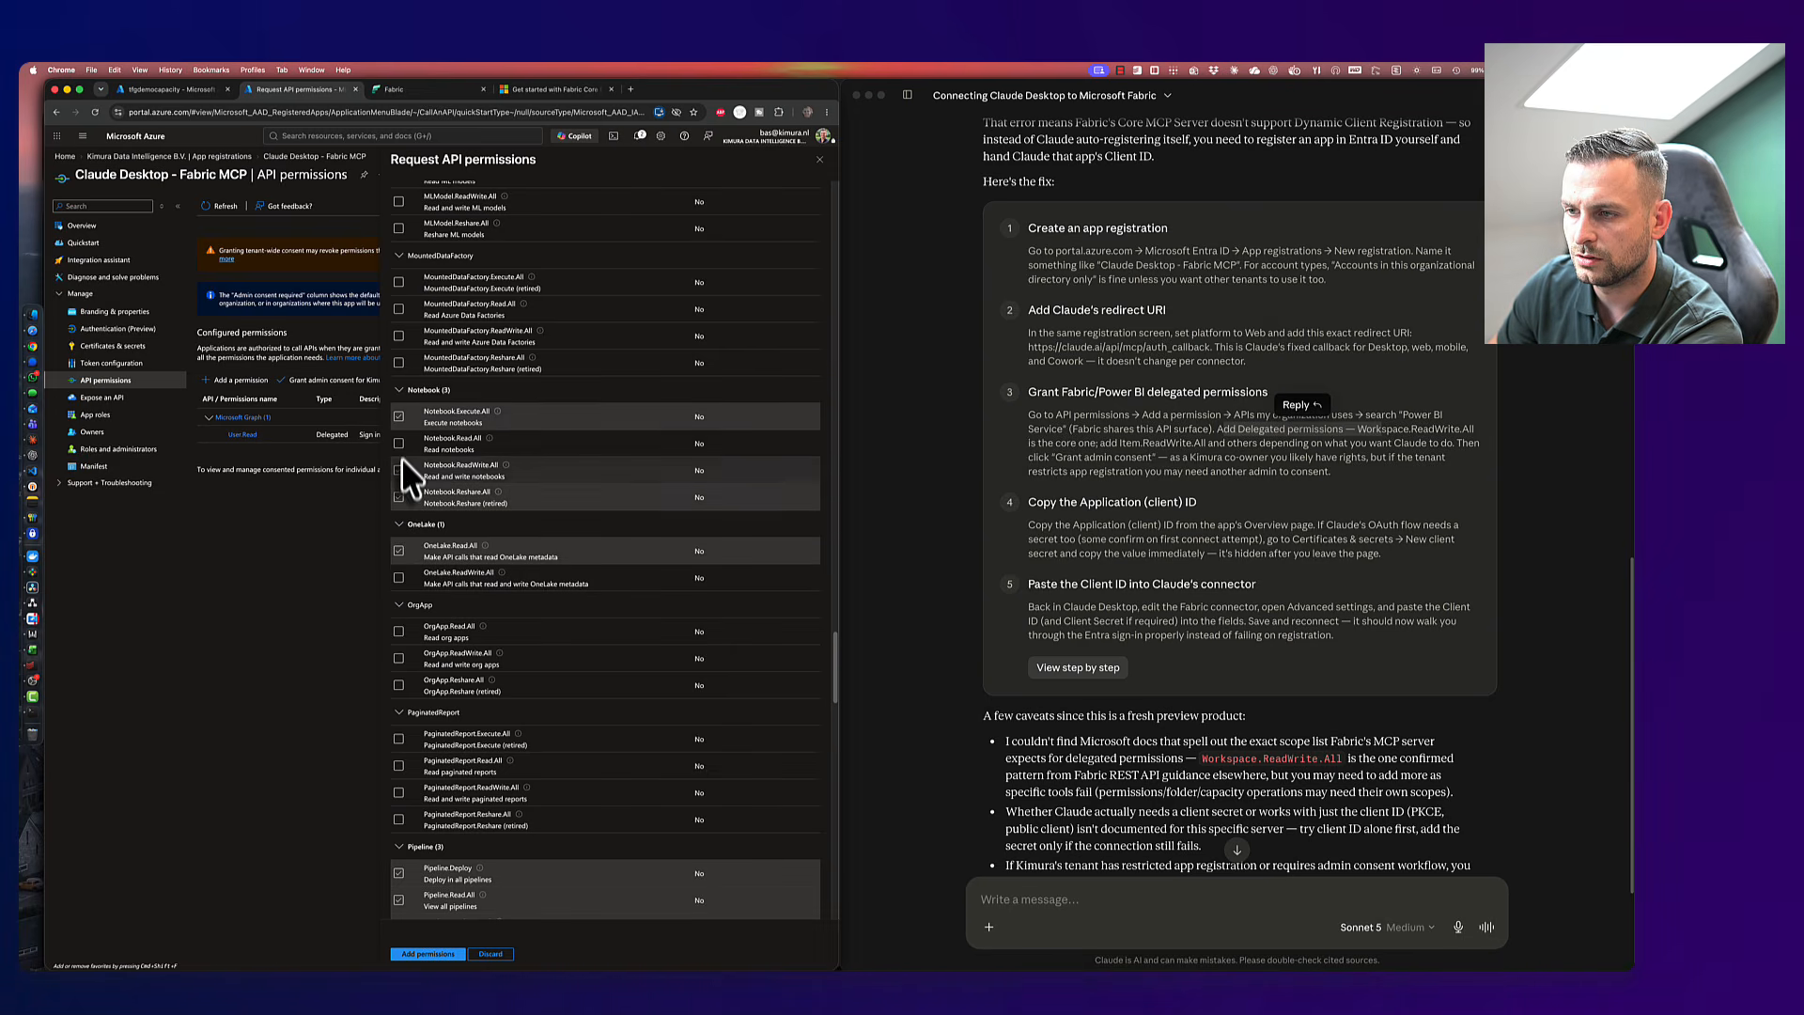
{"action": "left_click", "coordinate": [400, 578]}
- Tick the three MountedDataFactory permissions and the five Lakehouse permissions
{"action": "scroll", "coordinate": [441, 578], "scroll_direction": "up", "scroll_amount": 3}
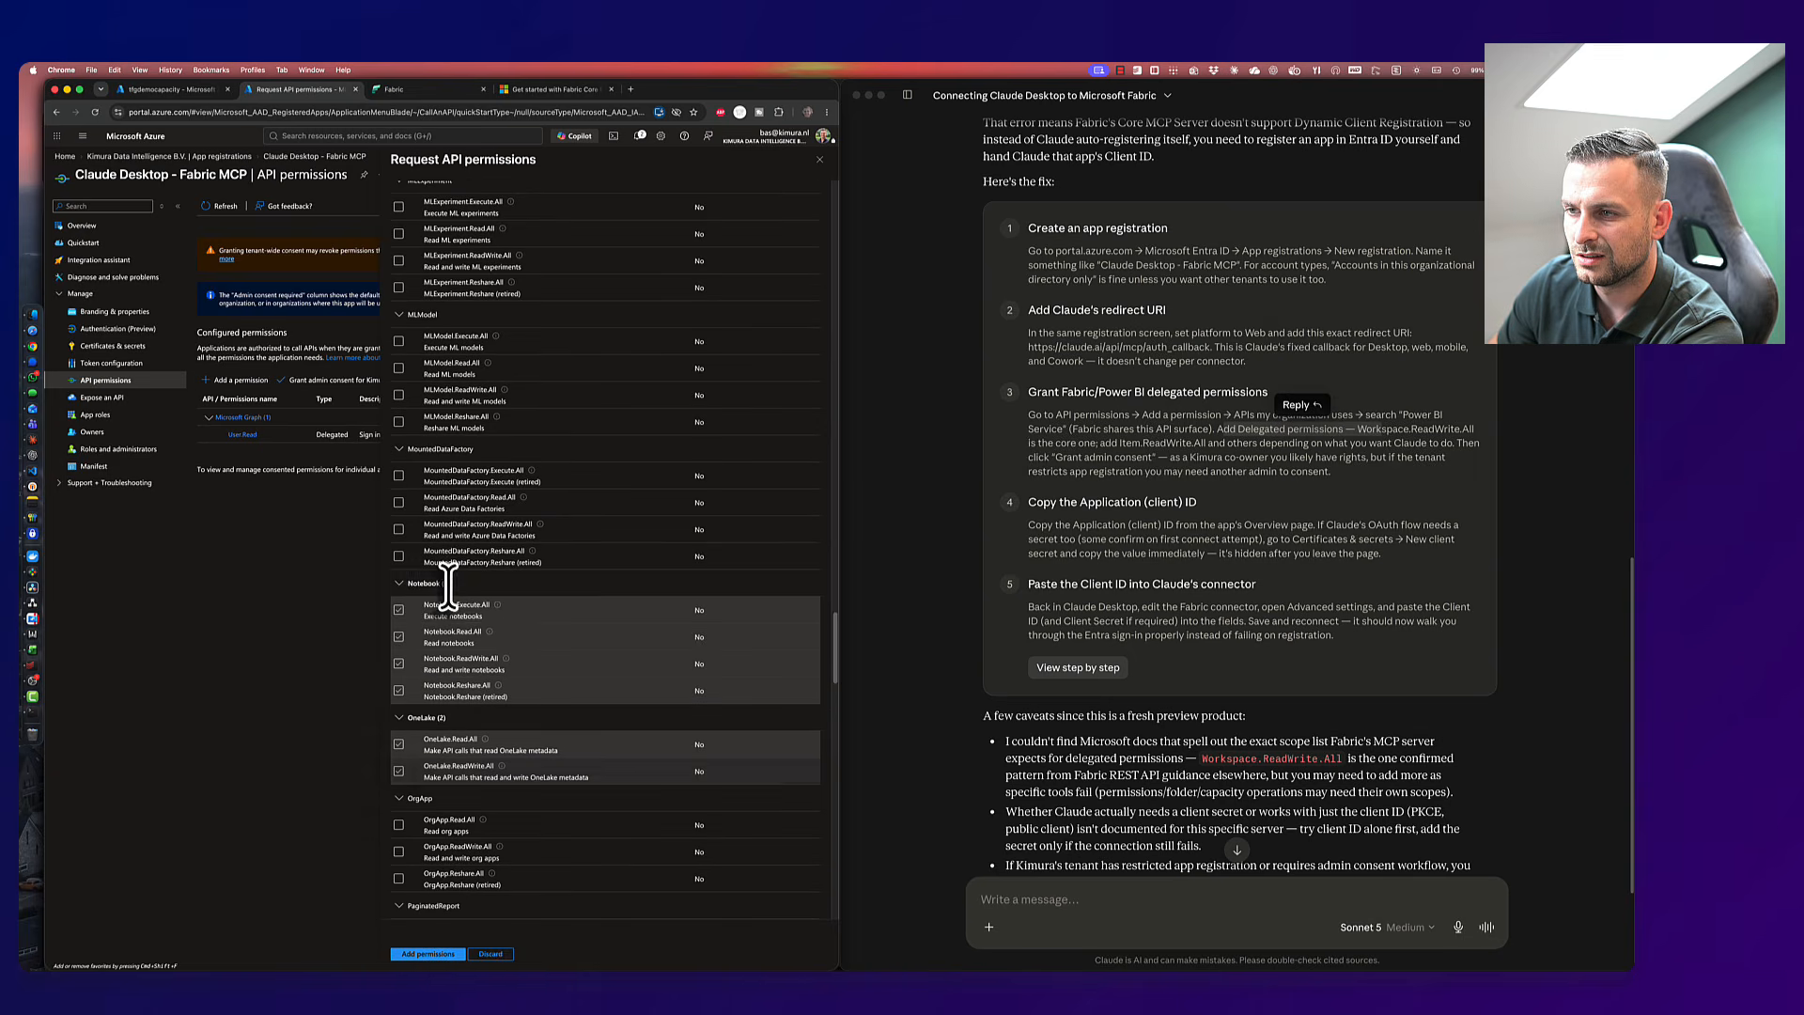
{"action": "scroll", "coordinate": [464, 611], "scroll_direction": "up", "scroll_amount": 2}
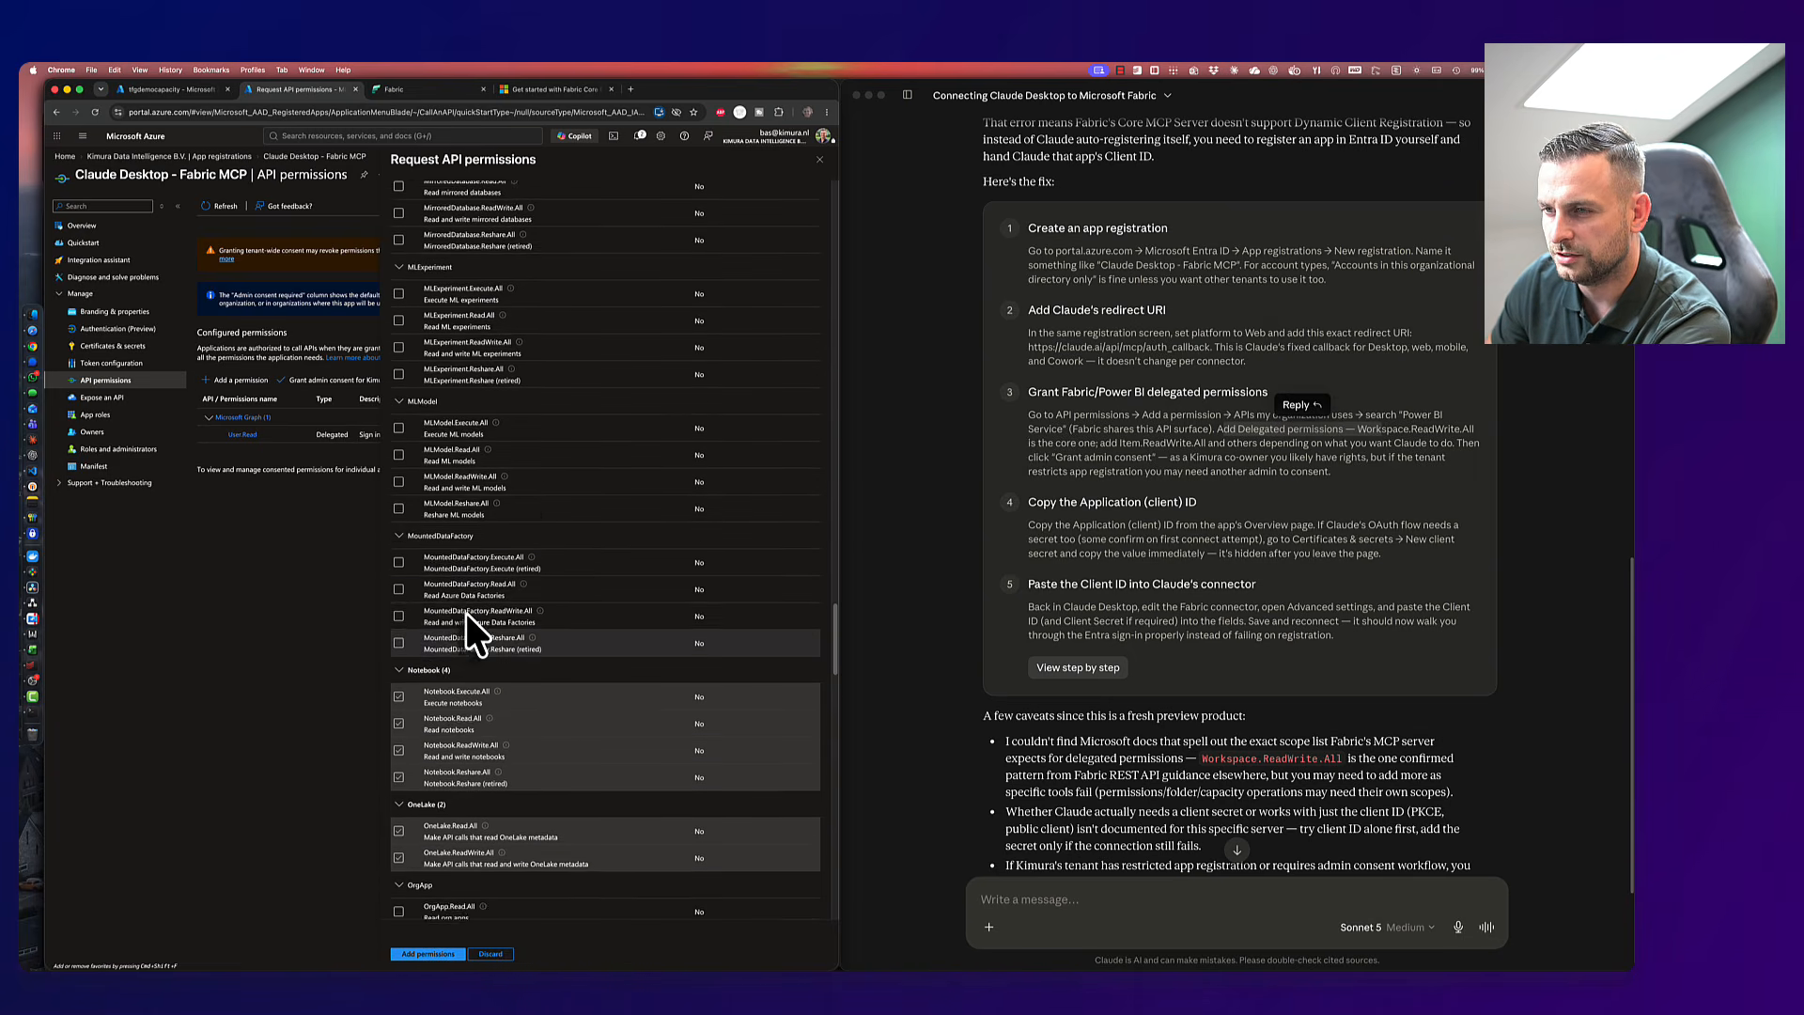
{"action": "left_click", "coordinate": [399, 685]}
{"action": "left_click", "coordinate": [400, 657]}
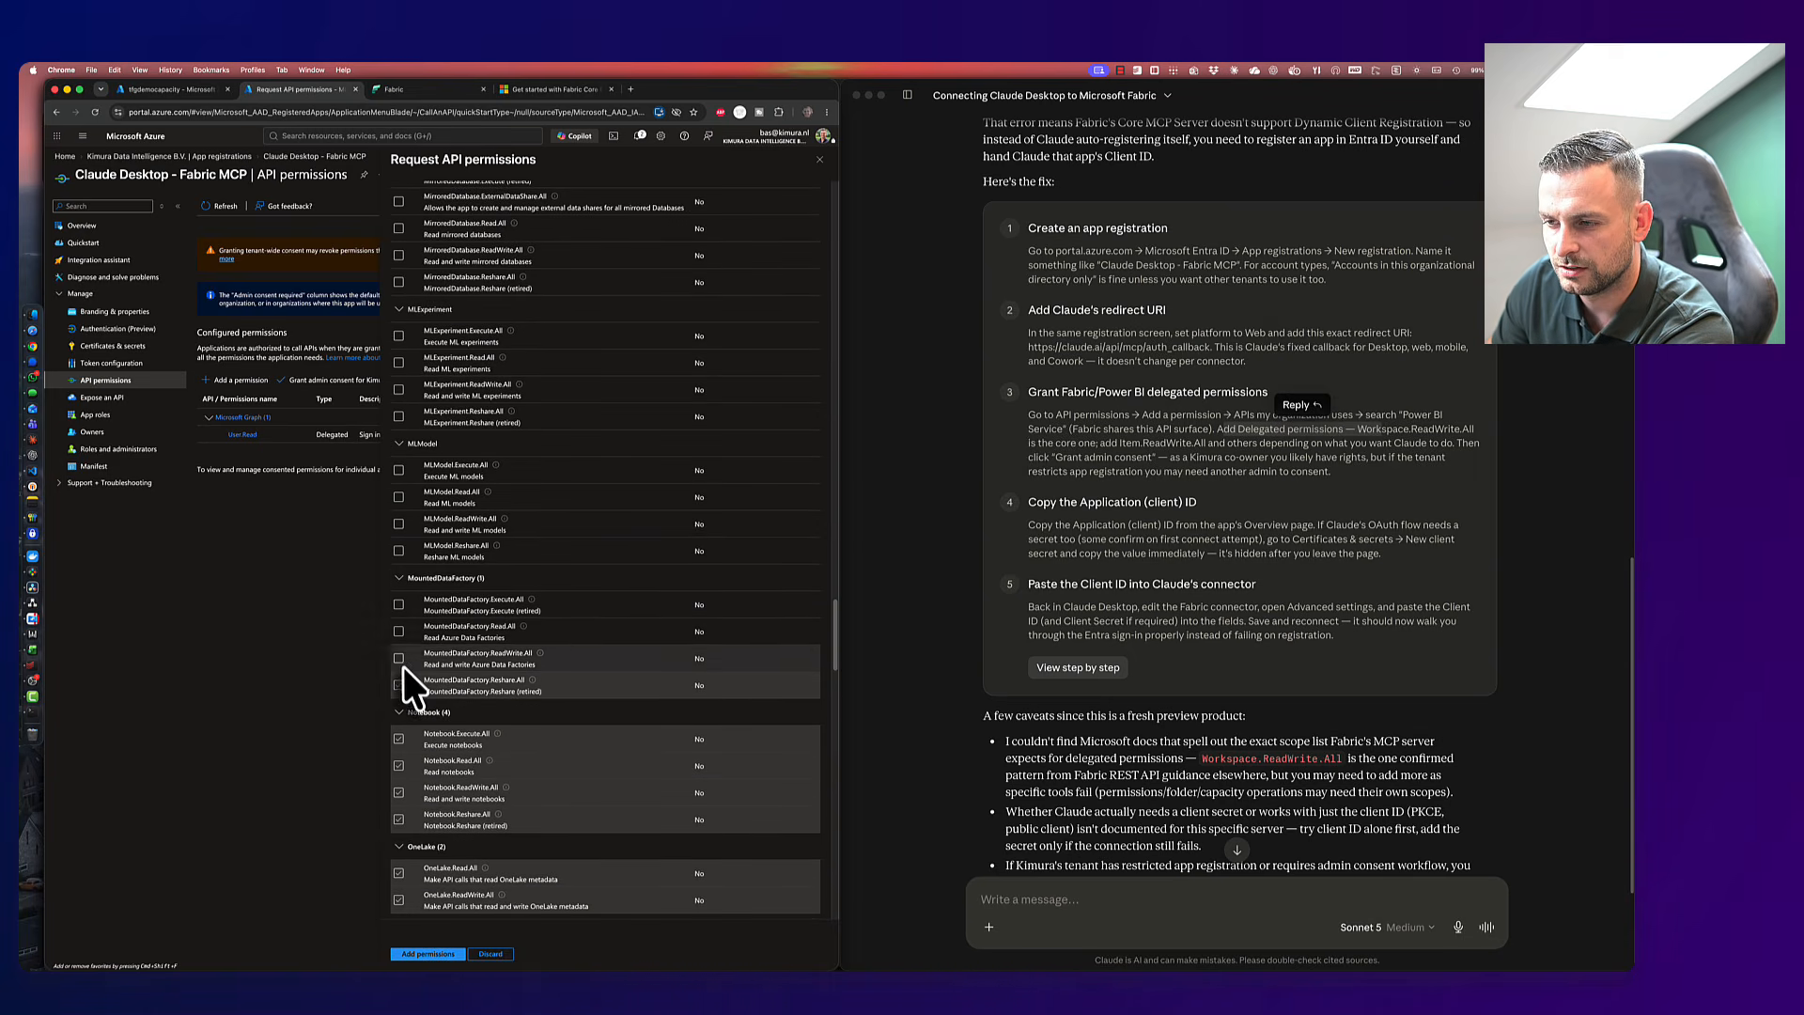
{"action": "left_click", "coordinate": [399, 631]}
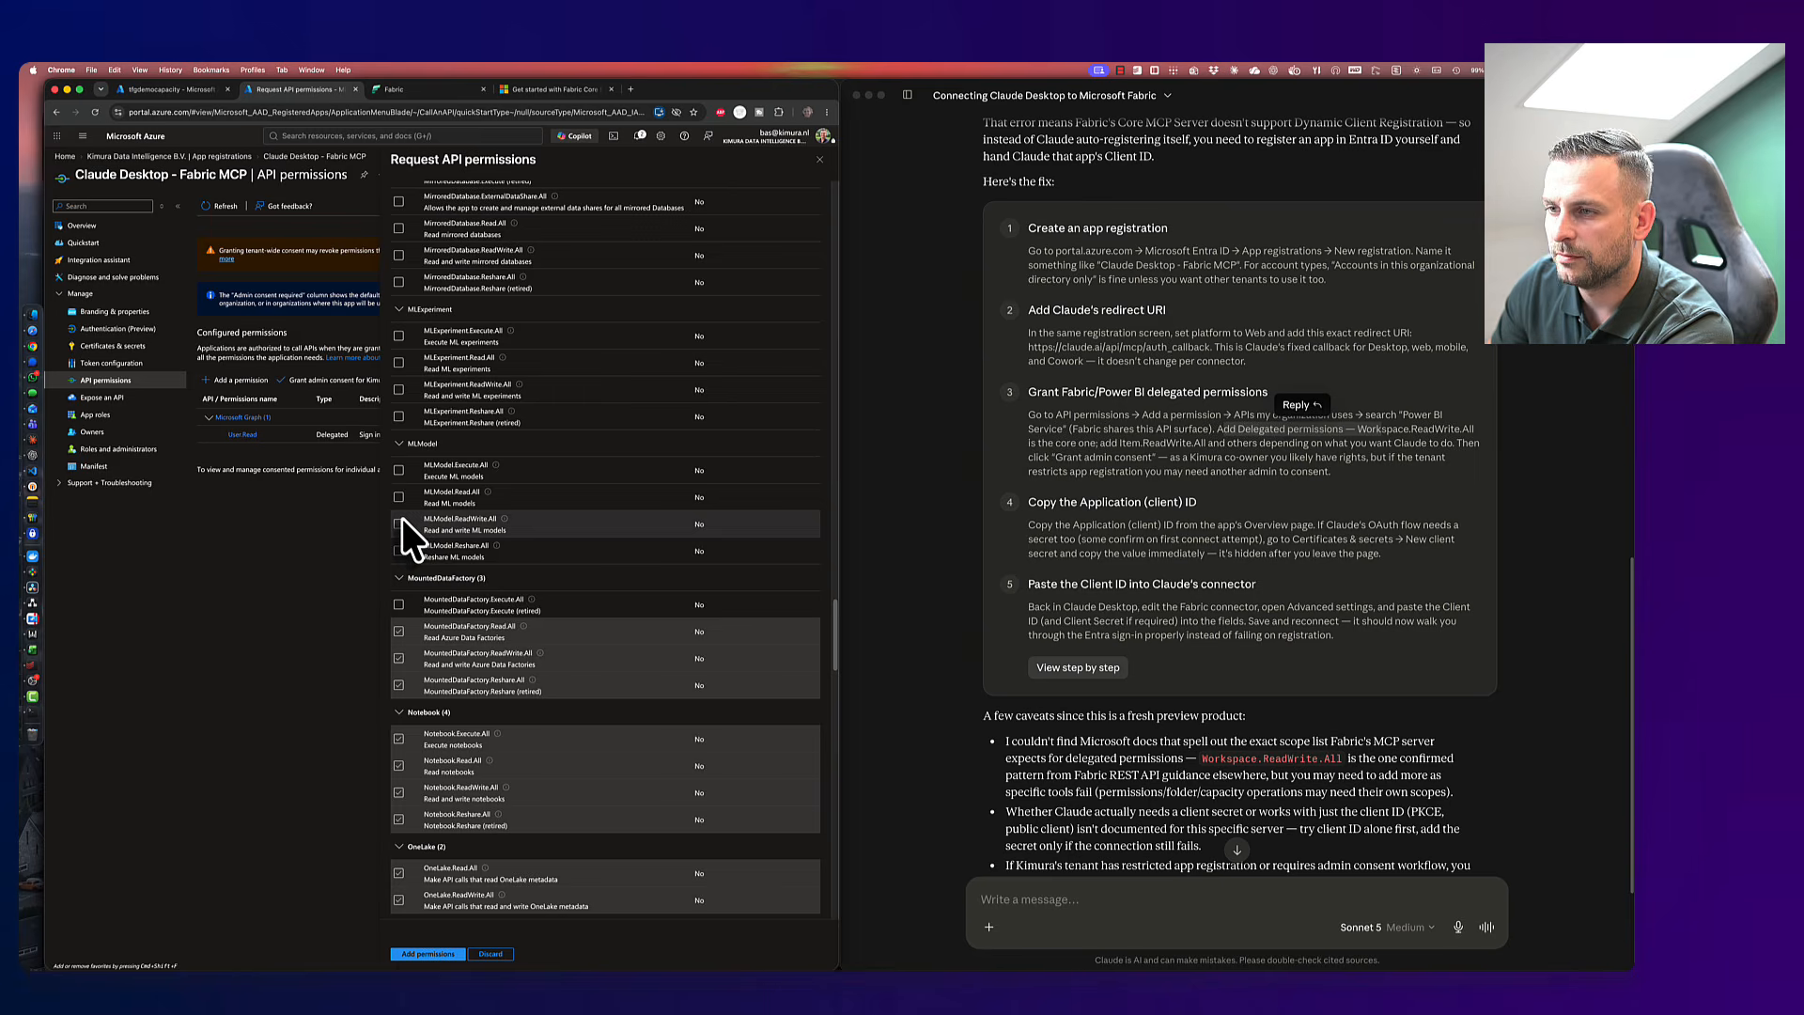
{"action": "scroll", "coordinate": [402, 523], "scroll_direction": "up", "scroll_amount": 4}
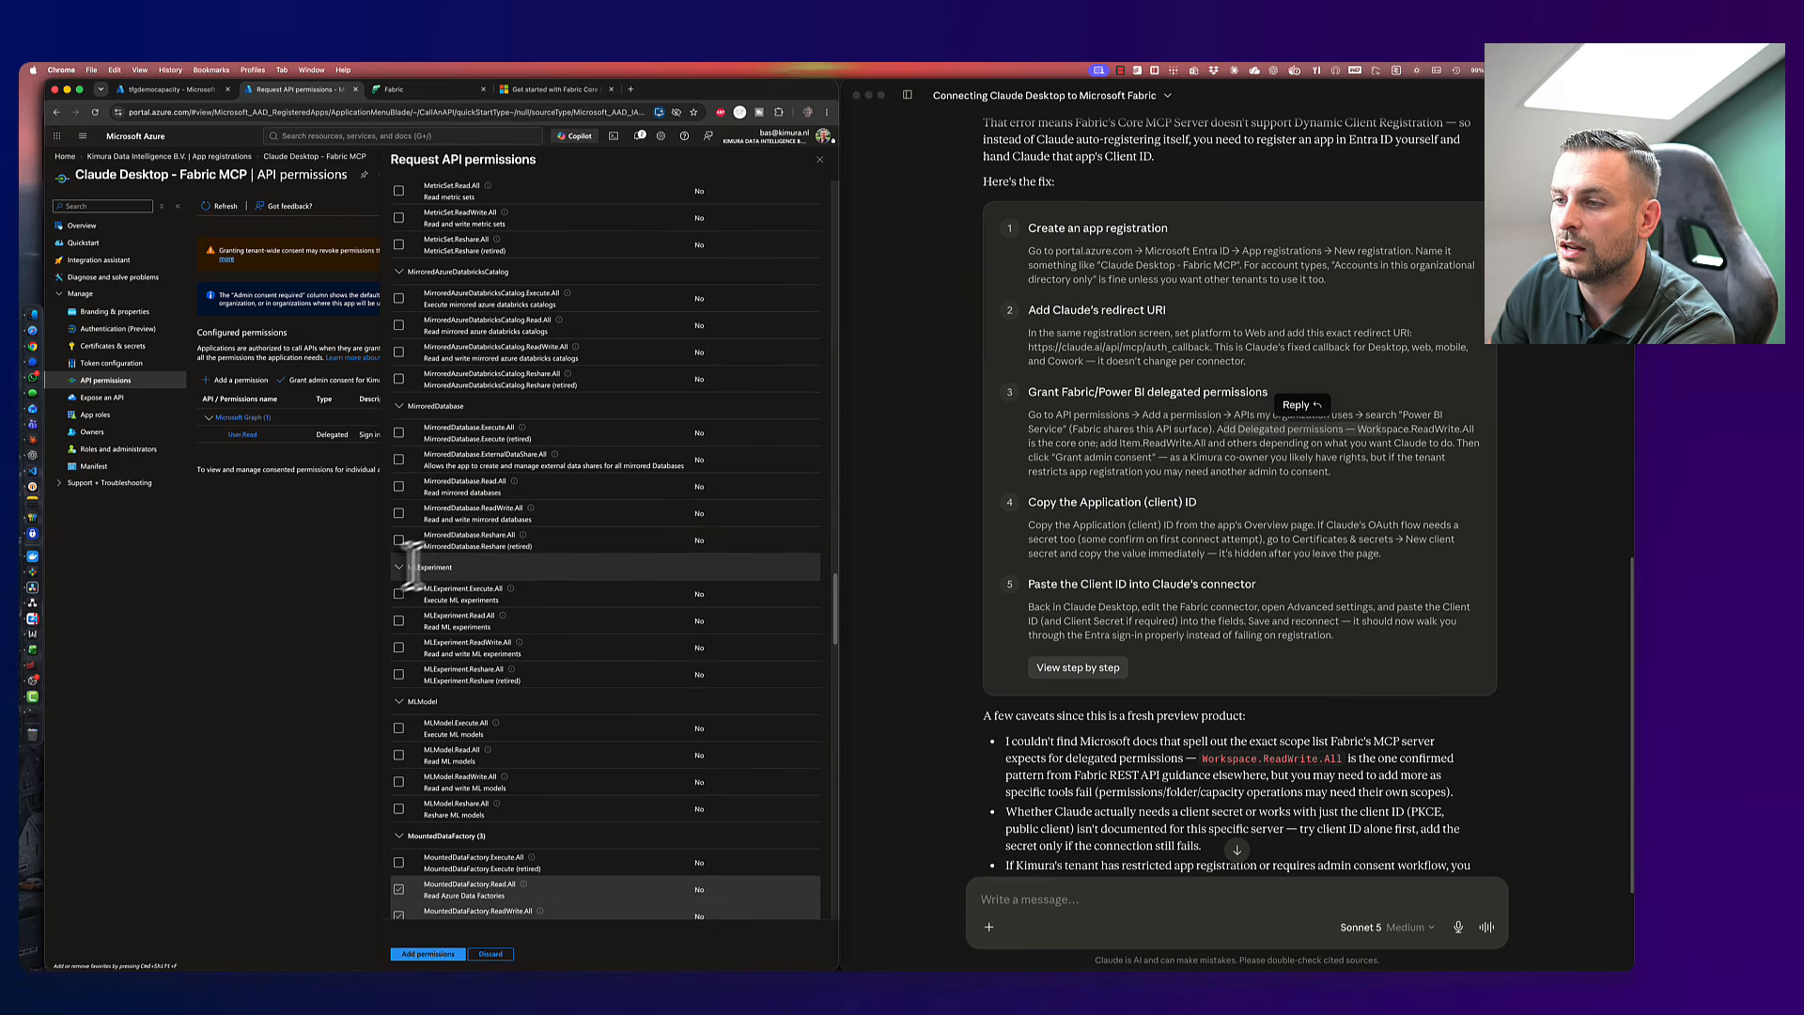
{"action": "scroll", "coordinate": [413, 568], "scroll_direction": "up", "scroll_amount": 6}
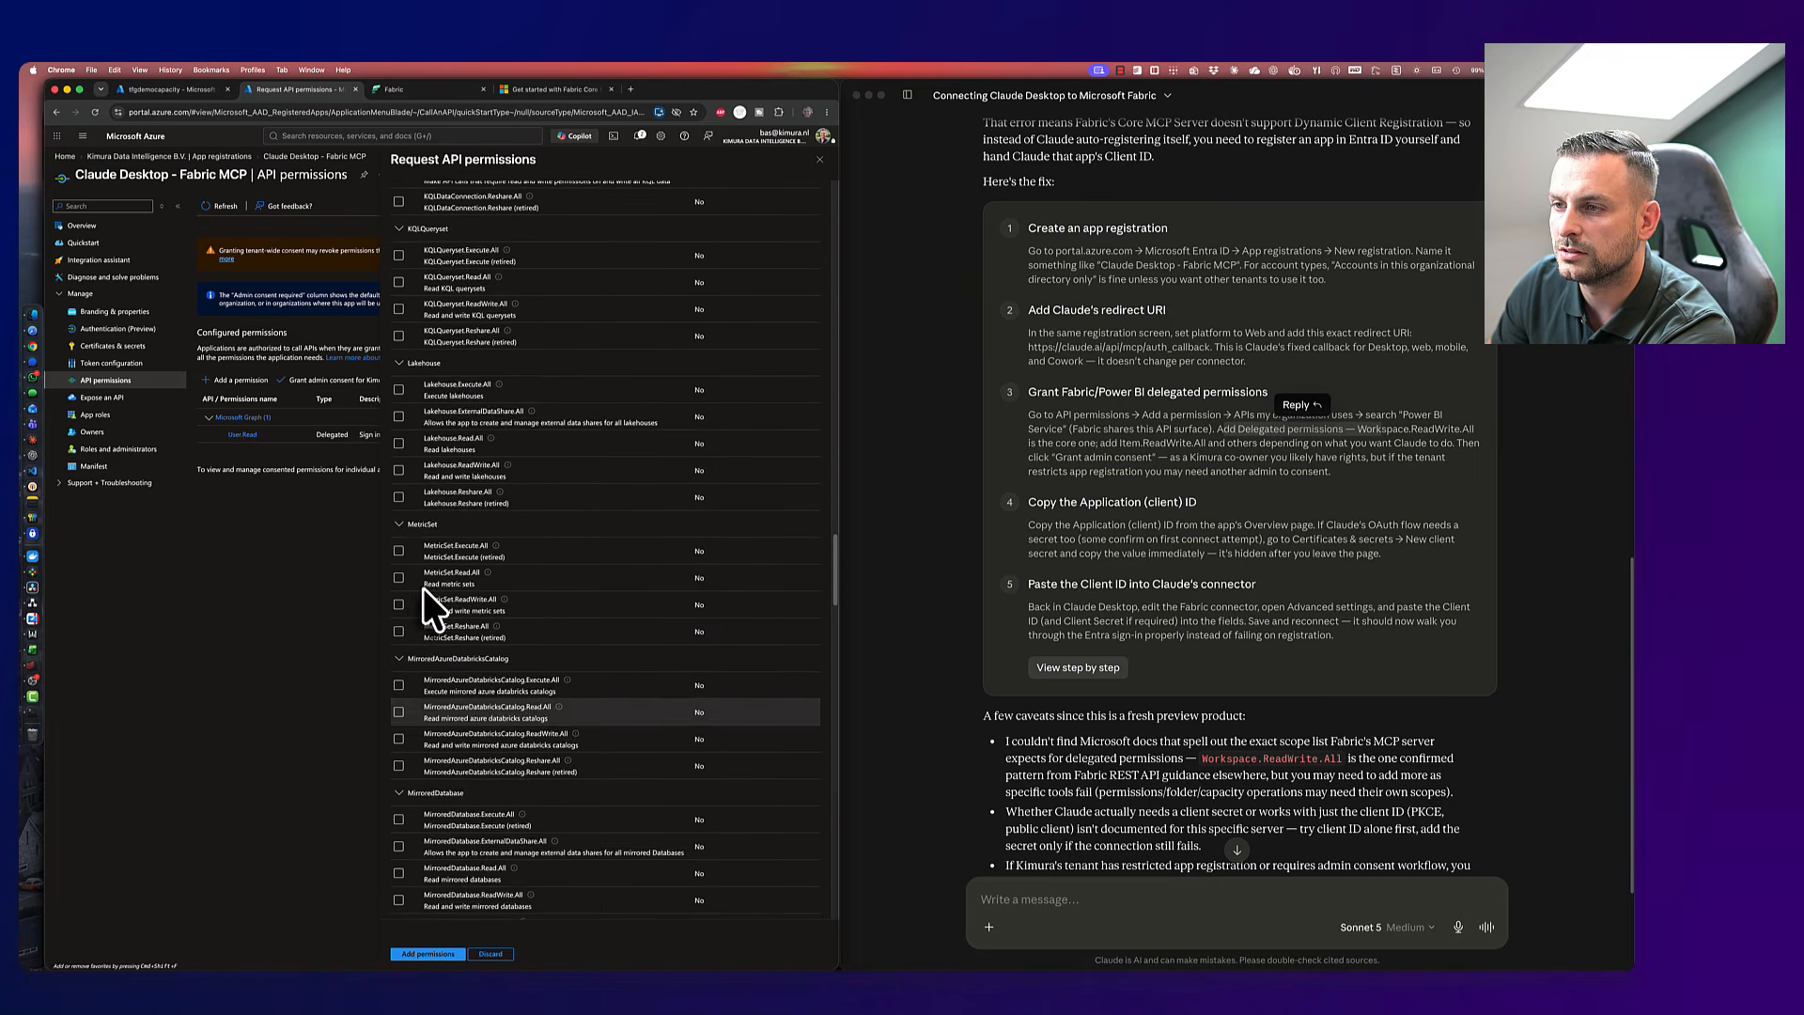
{"action": "scroll", "coordinate": [423, 588], "scroll_direction": "up", "scroll_amount": 1}
{"action": "left_click", "coordinate": [399, 454]}
{"action": "left_click", "coordinate": [398, 481]}
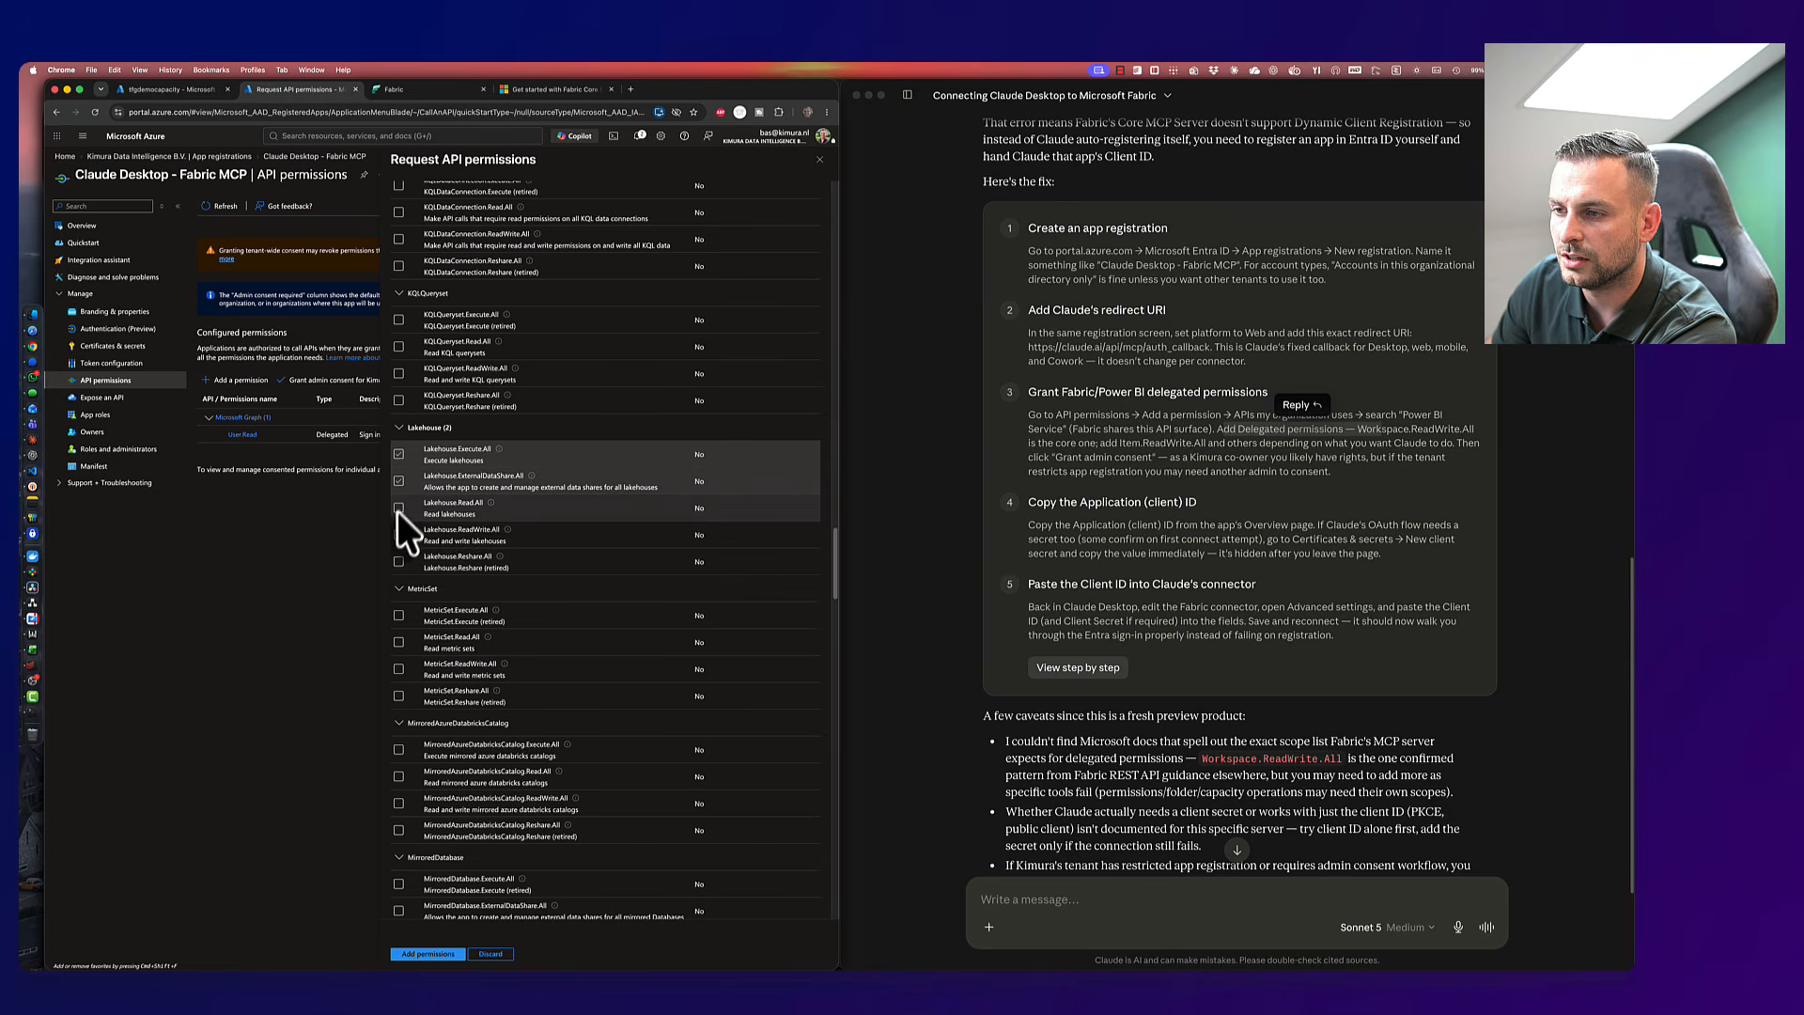
{"action": "left_click", "coordinate": [398, 508]}
{"action": "left_click", "coordinate": [399, 535]}
{"action": "left_click", "coordinate": [398, 561]}
- Add all the selected Power BI Service permissions to the app registration
{"action": "scroll", "coordinate": [429, 551], "scroll_direction": "up", "scroll_amount": 4}
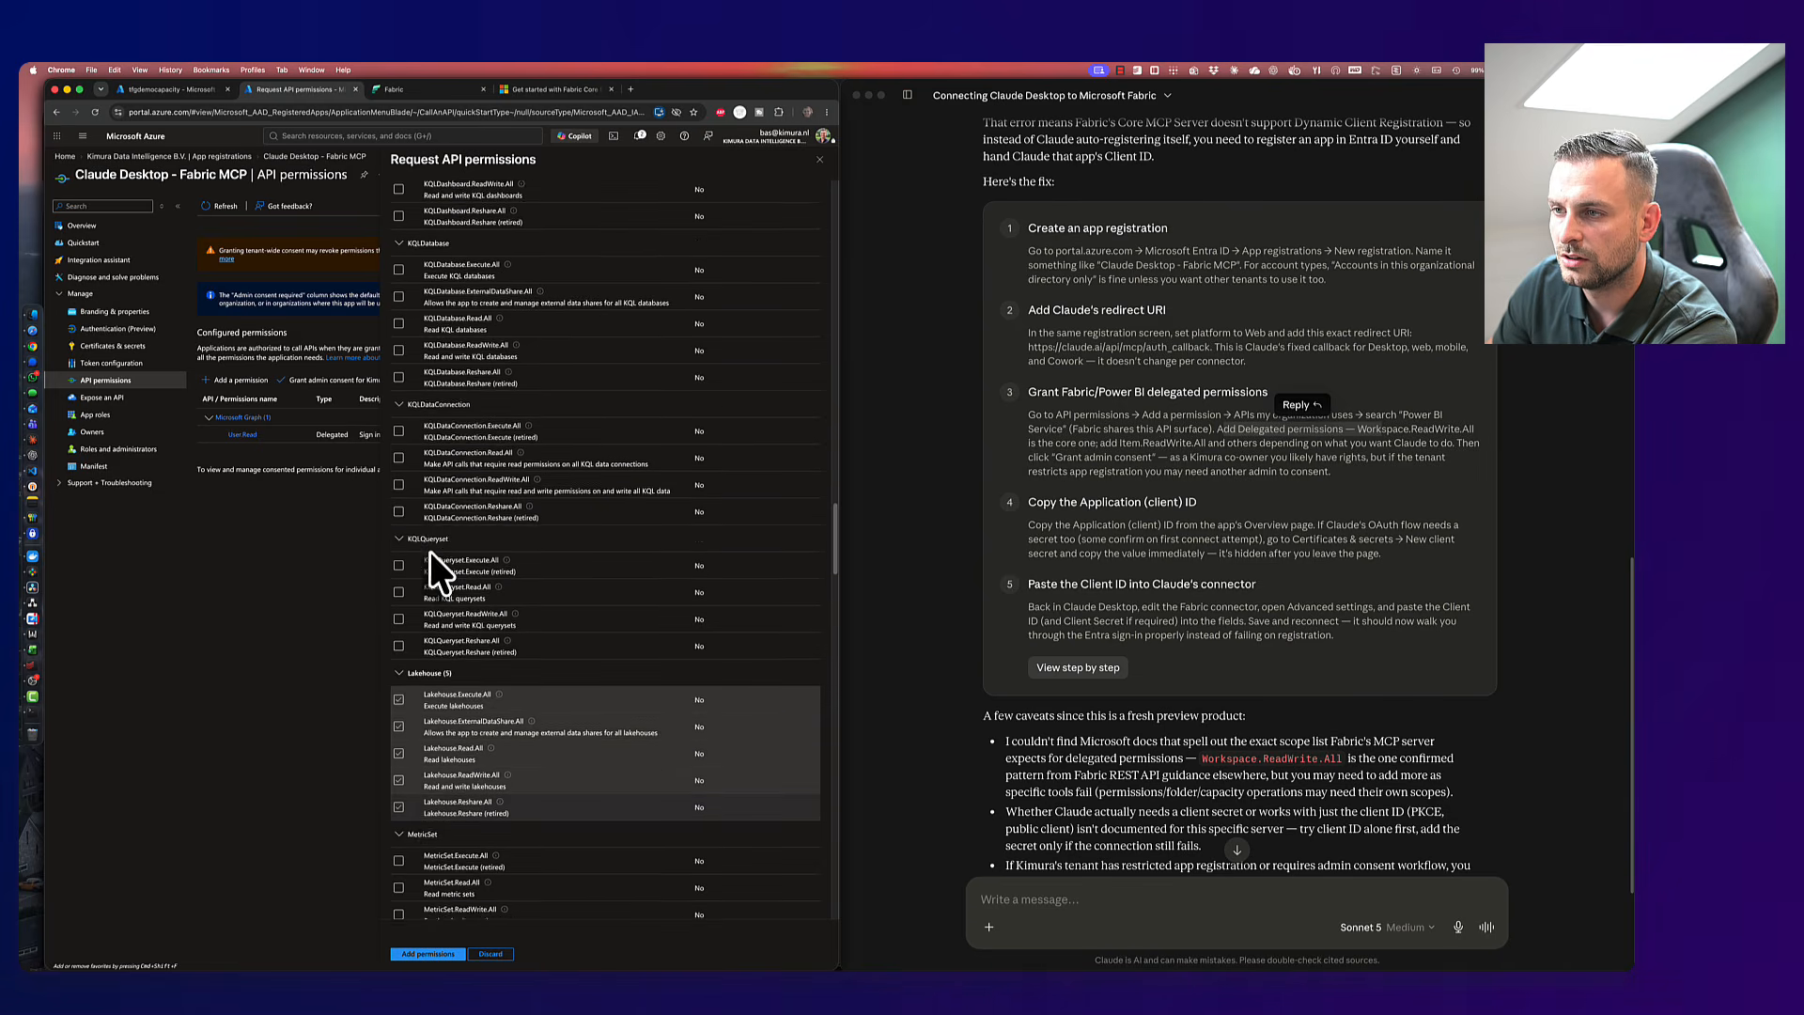
{"action": "scroll", "coordinate": [431, 552], "scroll_direction": "up", "scroll_amount": 7}
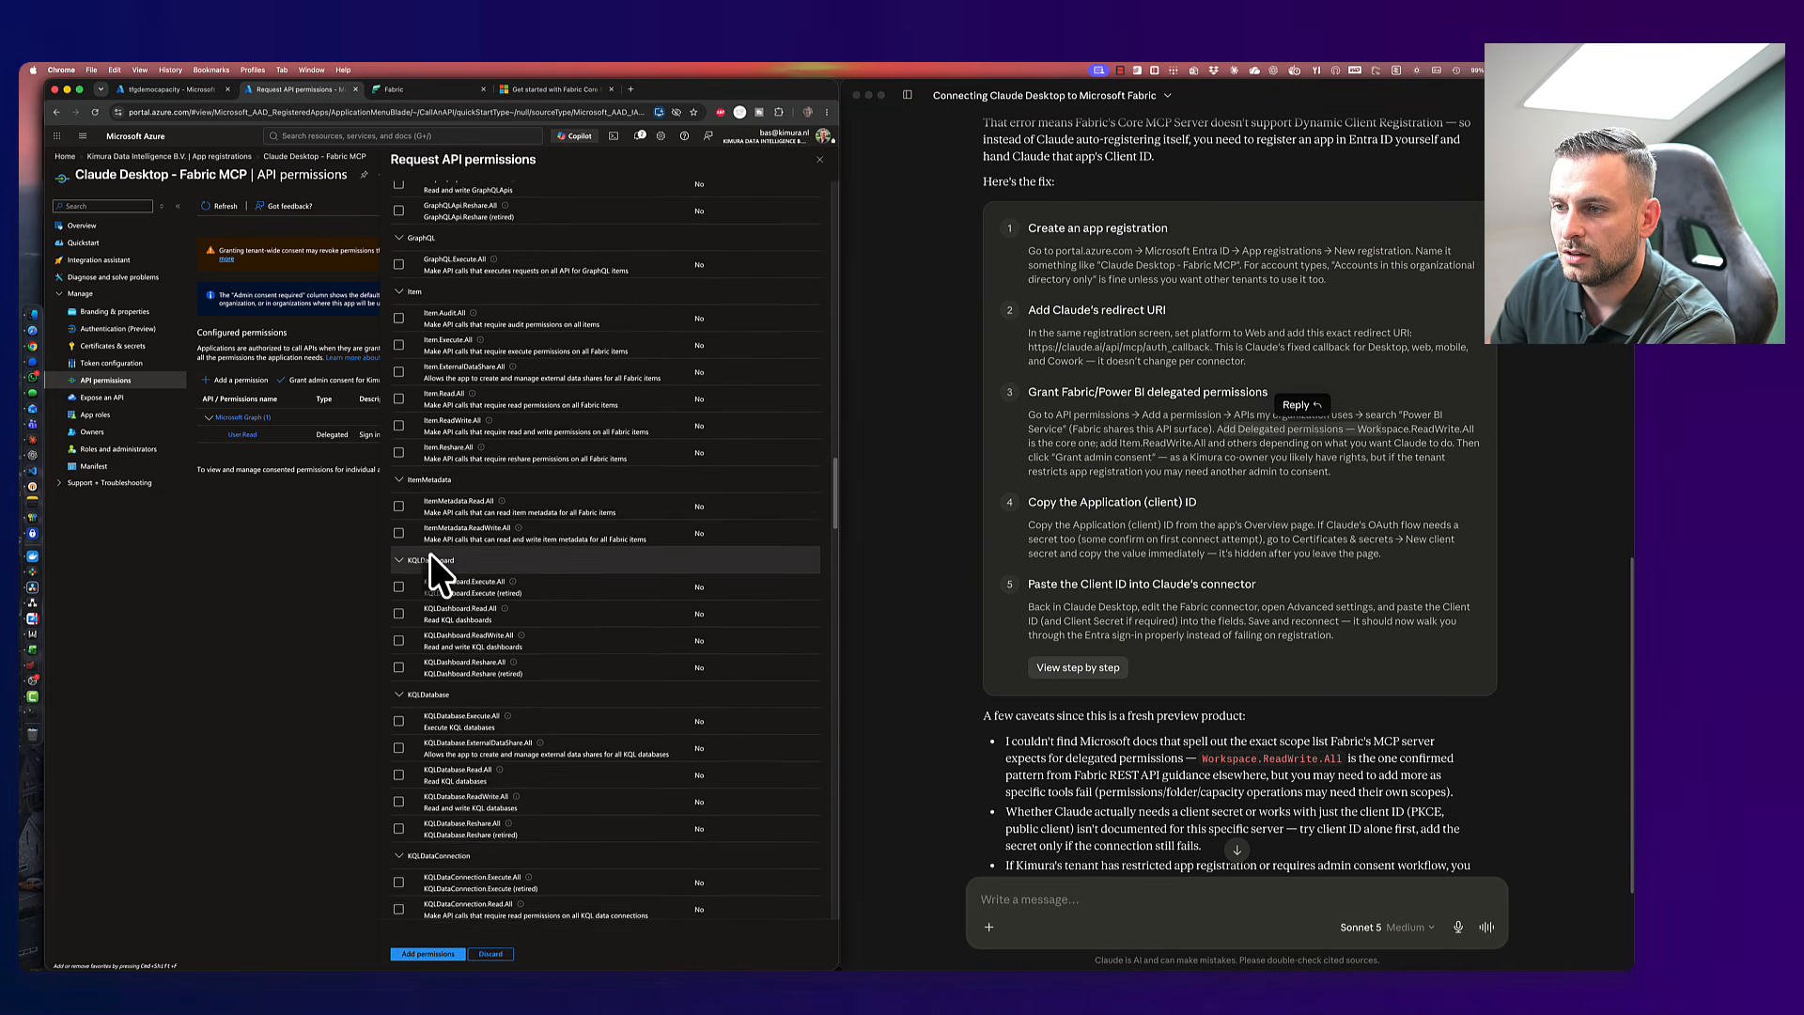
{"action": "scroll", "coordinate": [430, 552], "scroll_direction": "up", "scroll_amount": 4}
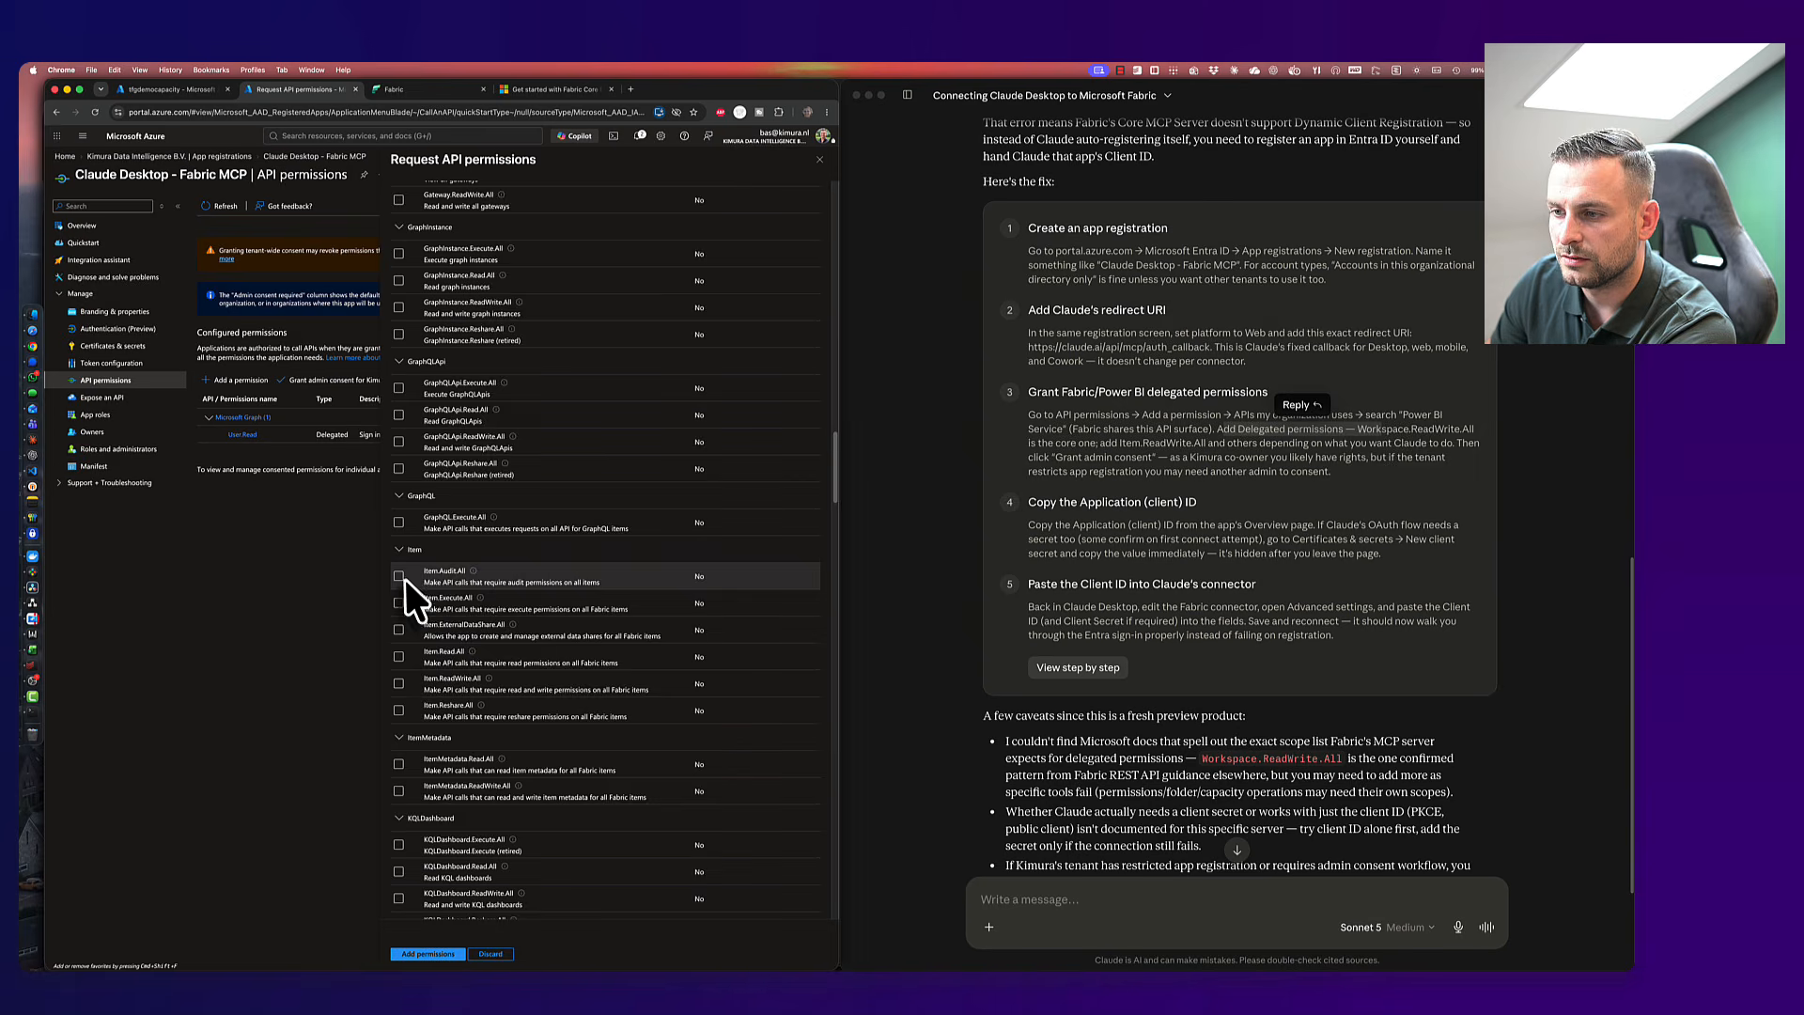
{"action": "scroll", "coordinate": [404, 579], "scroll_direction": "up", "scroll_amount": 15}
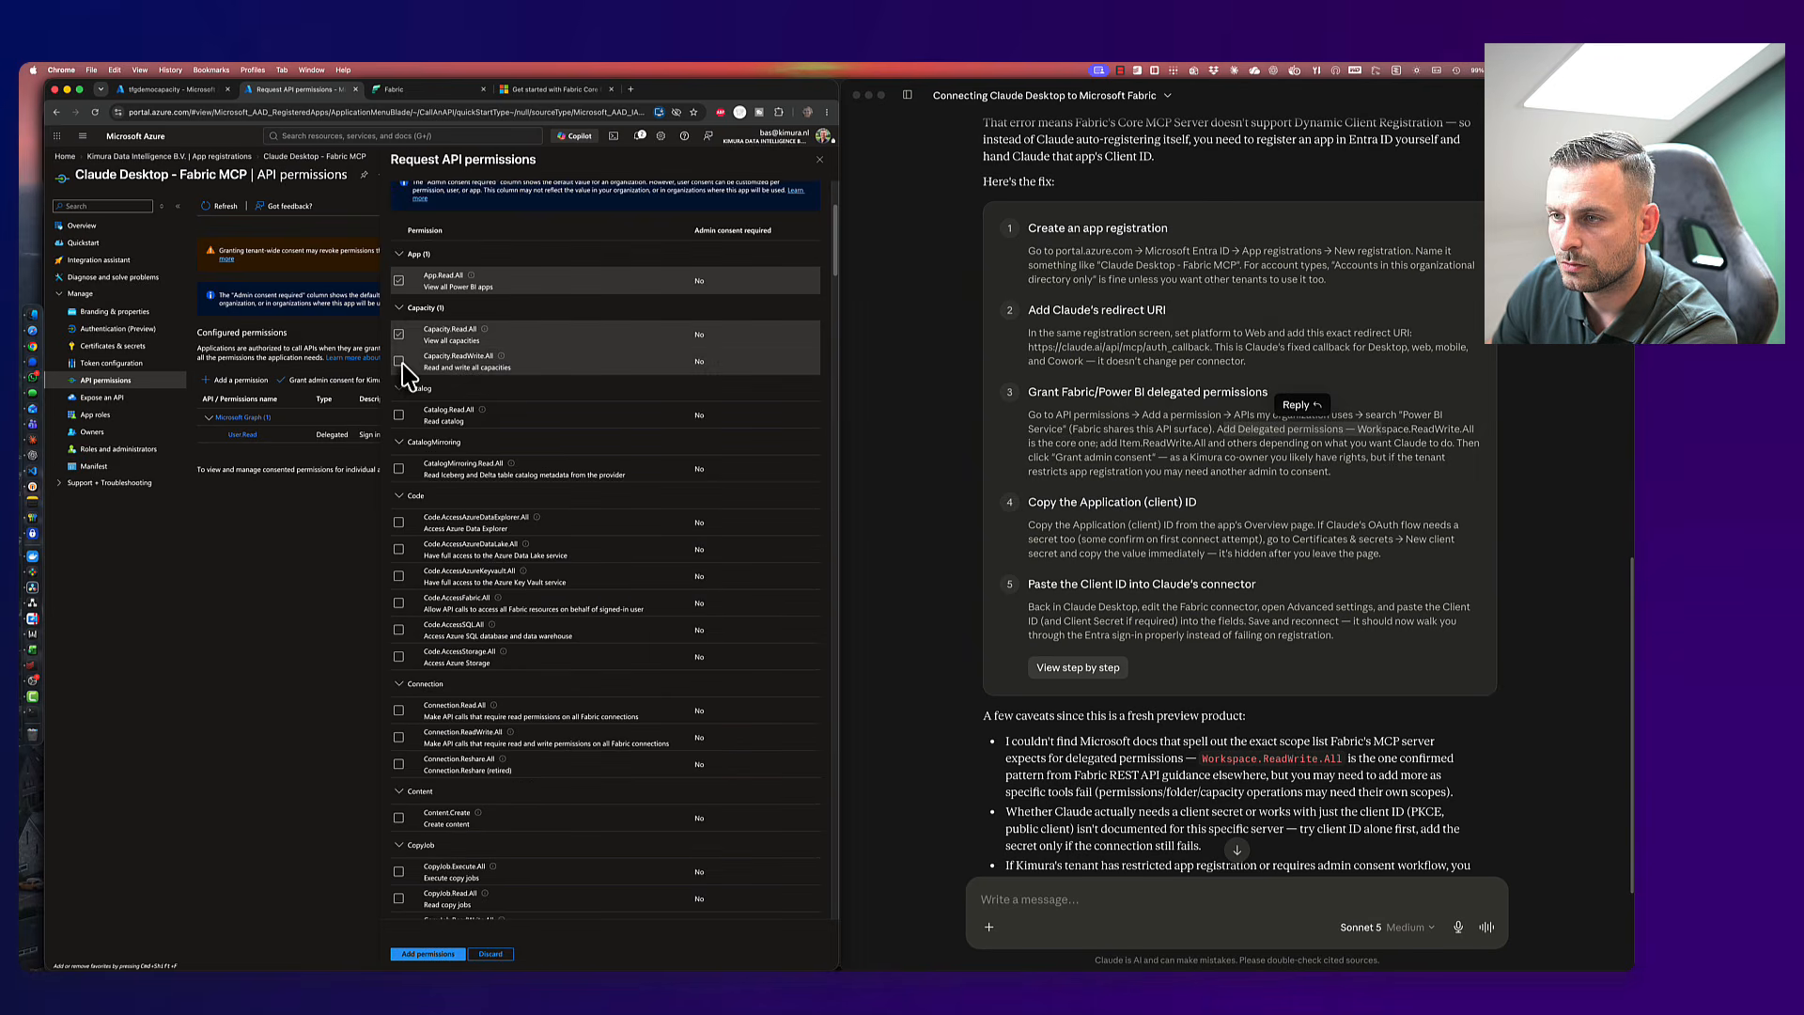
{"action": "left_click", "coordinate": [413, 954]}
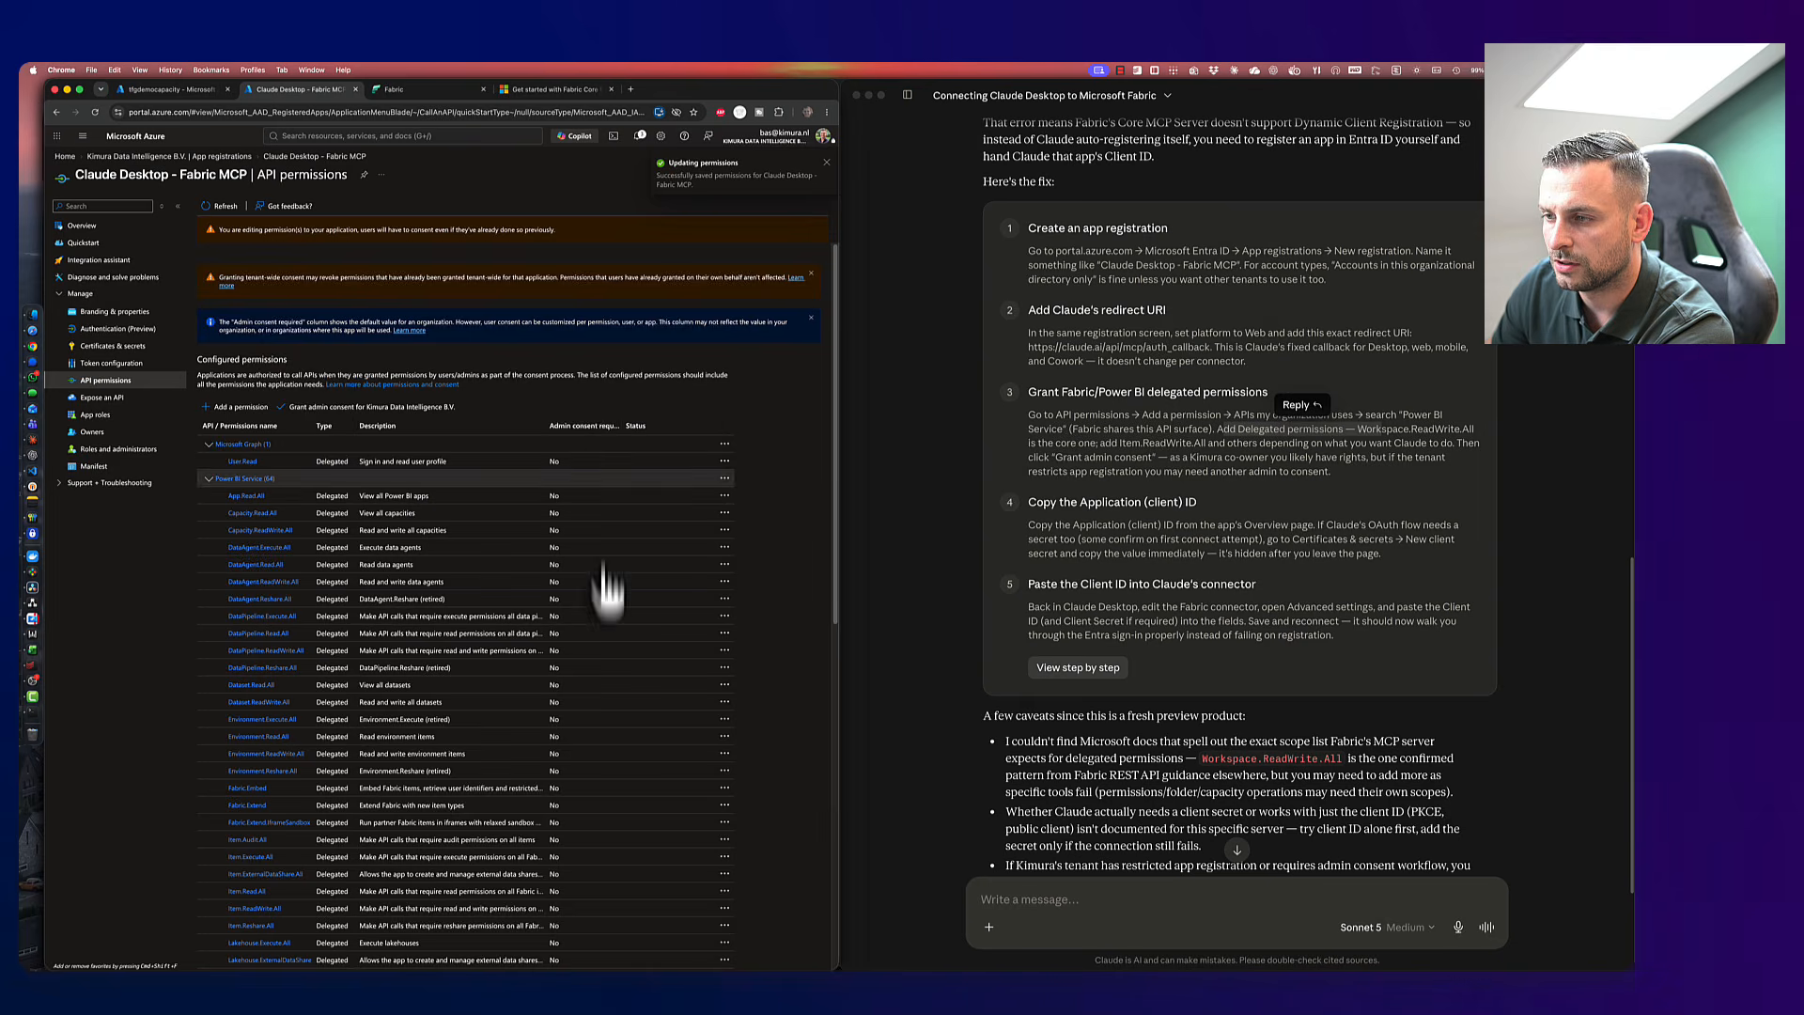
- Grant tenant-wide admin consent for the app's Fabric permissions and confirm with Yes
{"action": "scroll", "coordinate": [609, 587], "scroll_direction": "down", "scroll_amount": 10}
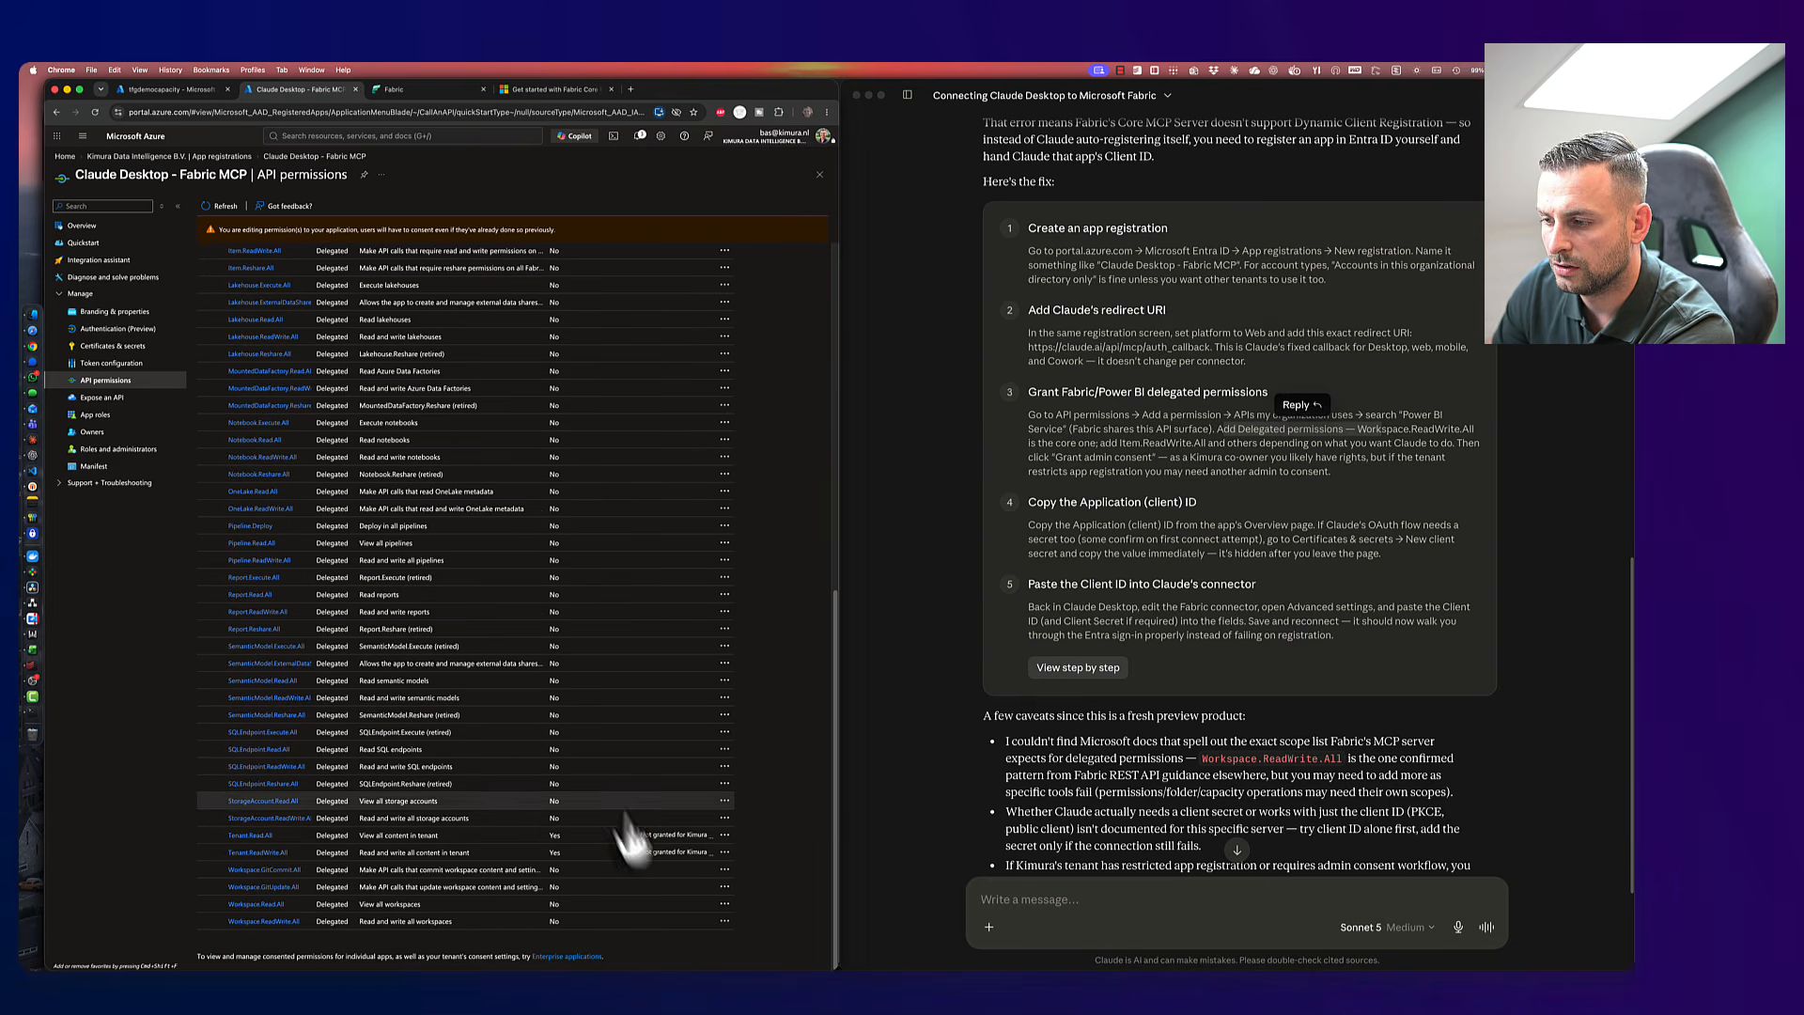
{"action": "scroll", "coordinate": [692, 790], "scroll_direction": "up", "scroll_amount": 10}
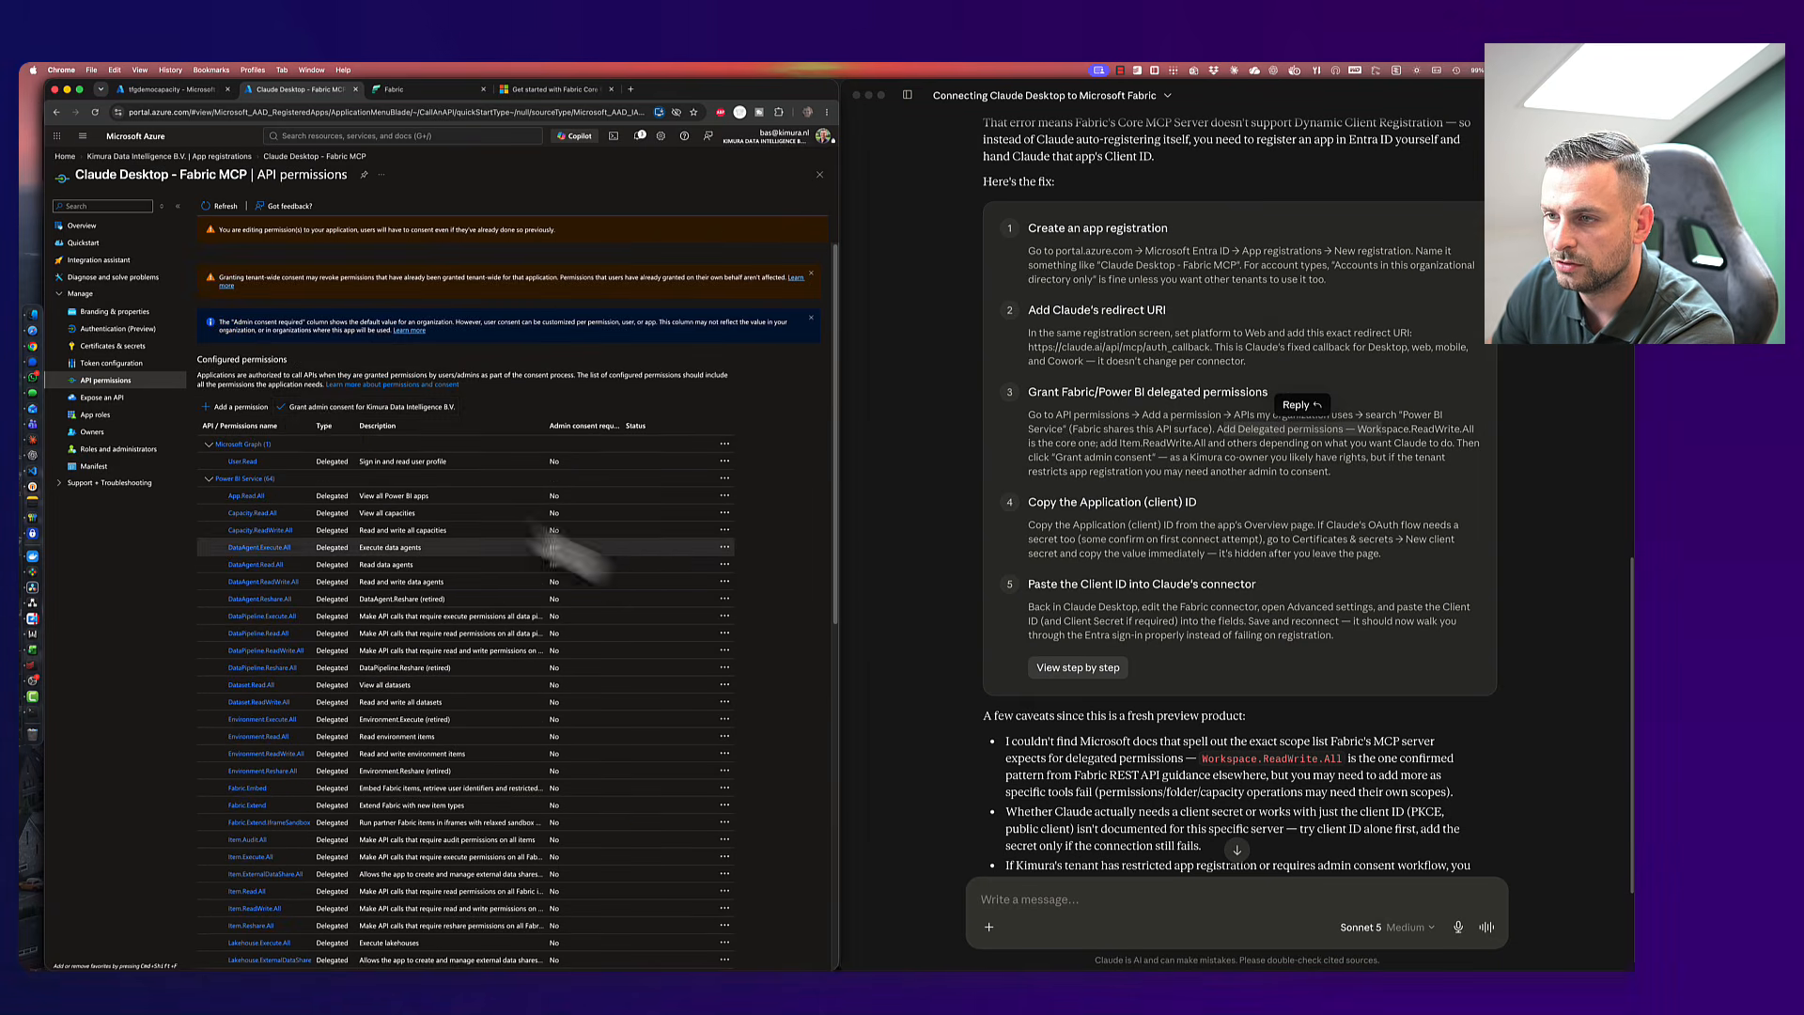
{"action": "left_click", "coordinate": [320, 407]}
{"action": "left_click", "coordinate": [224, 276]}
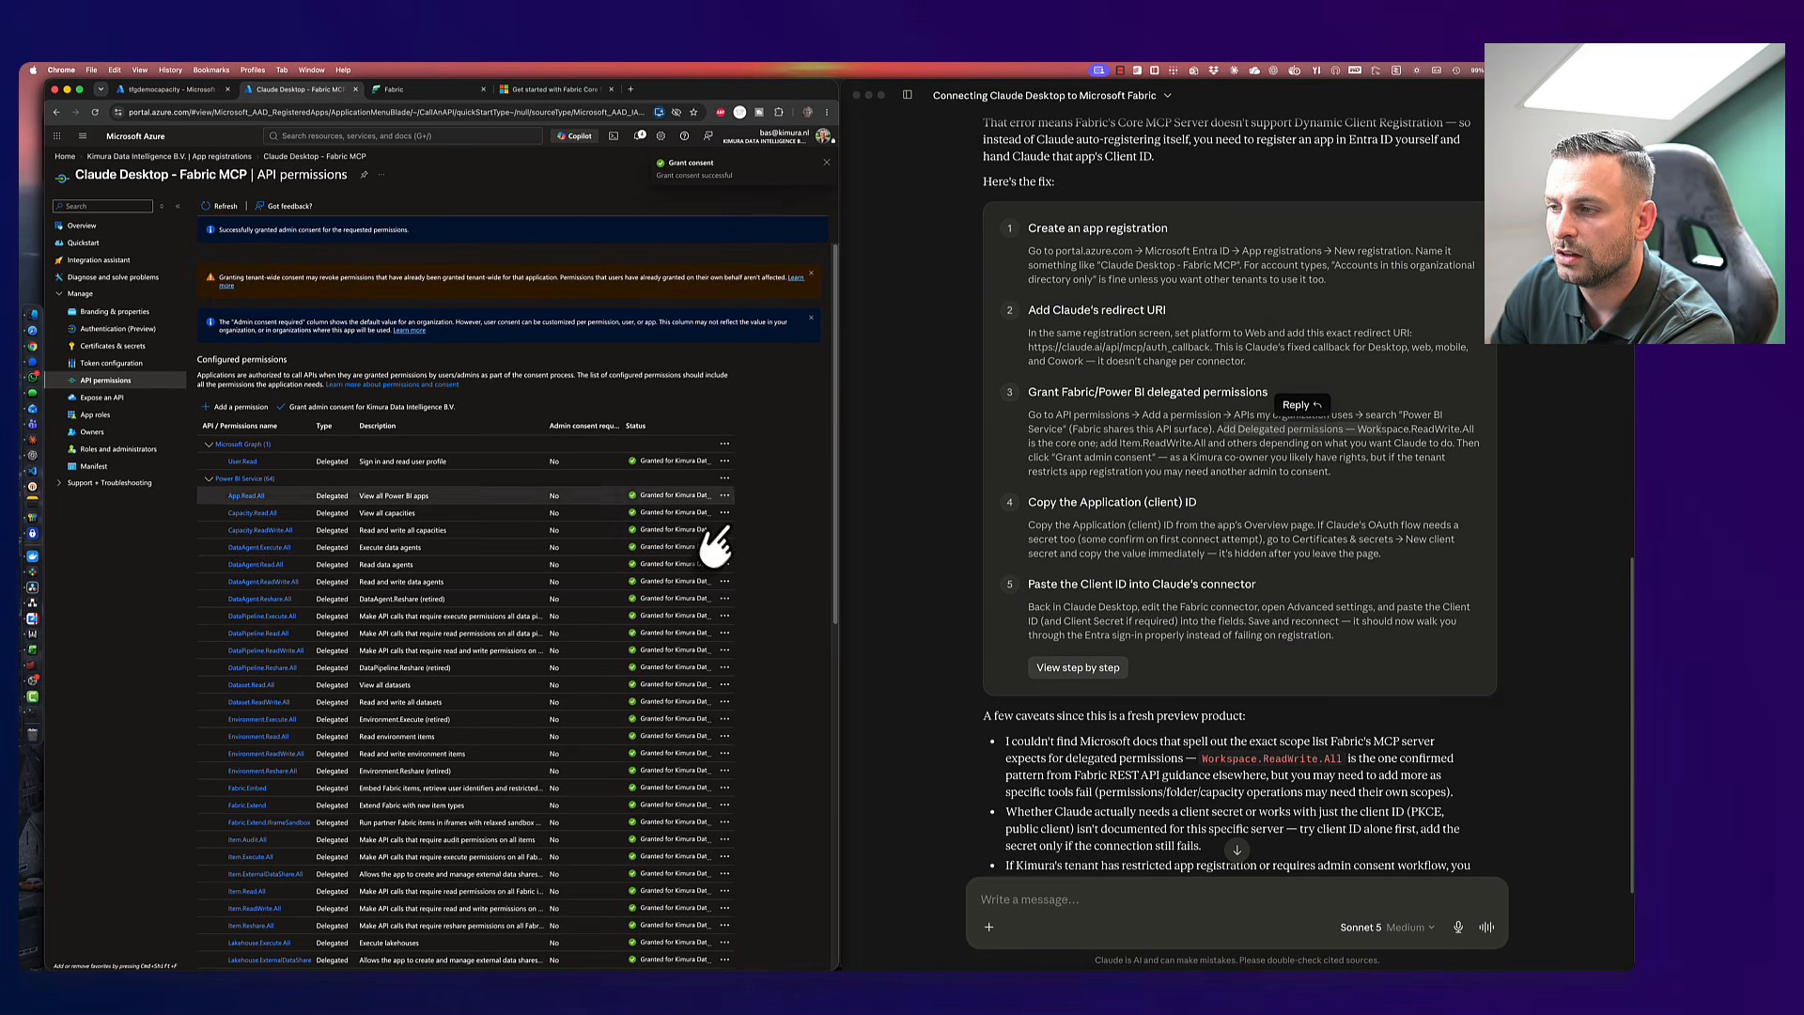
- Return to the Claude Desktop chat and open Claude's Settings
{"action": "left_click", "coordinate": [942, 638]}
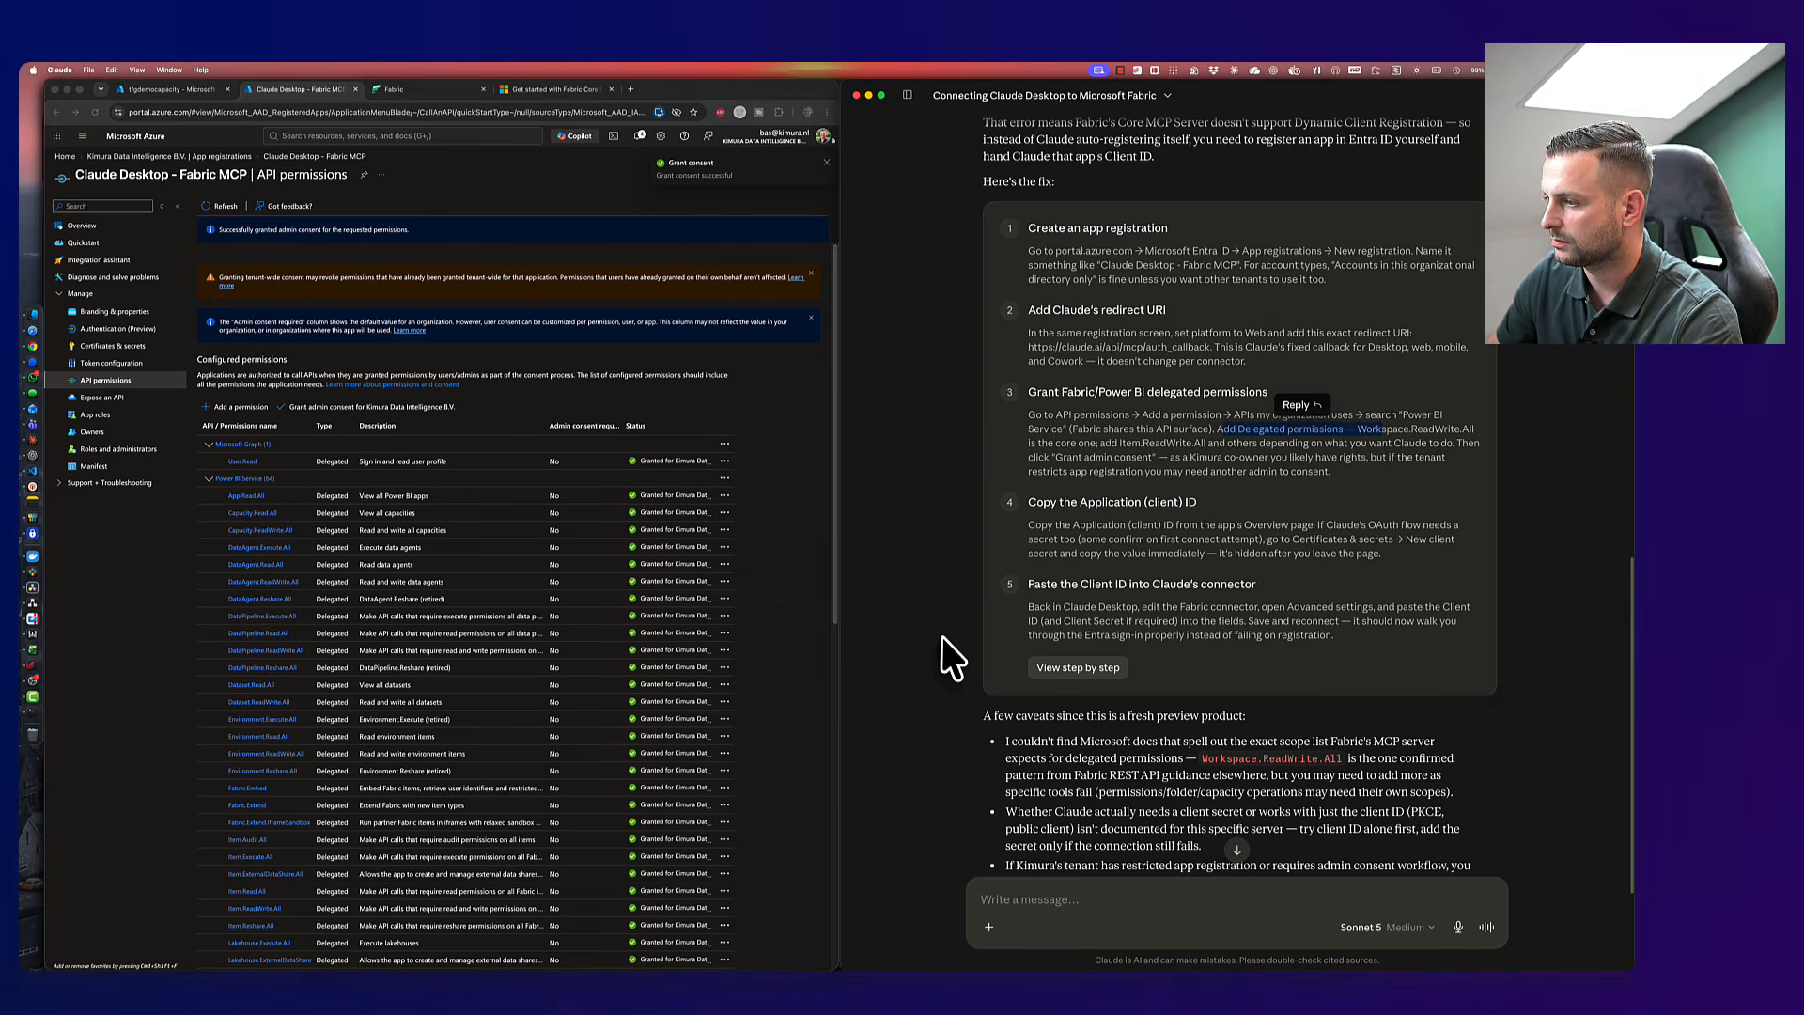
{"action": "left_click", "coordinate": [901, 514]}
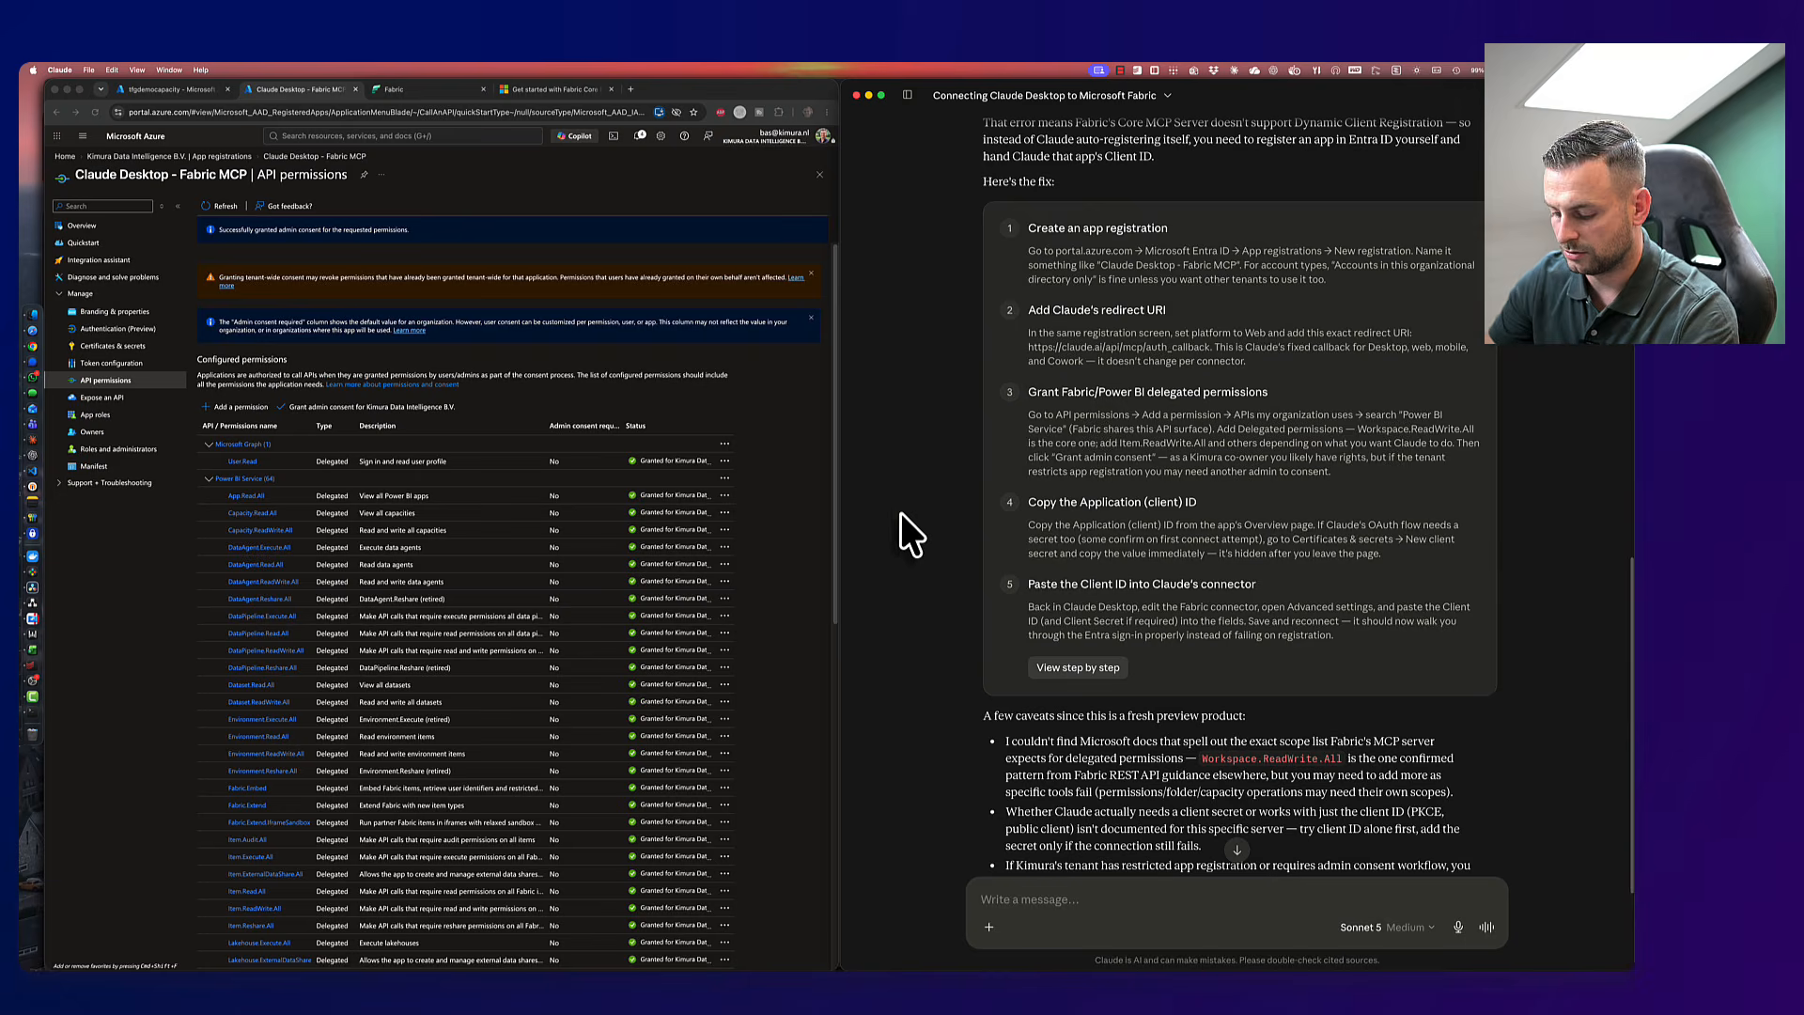
{"action": "key", "text": "super+comma"}
- In Connectors, filter to not-connected connectors and open Microsoft Fabric MCP Core's details
{"action": "left_click", "coordinate": [959, 731]}
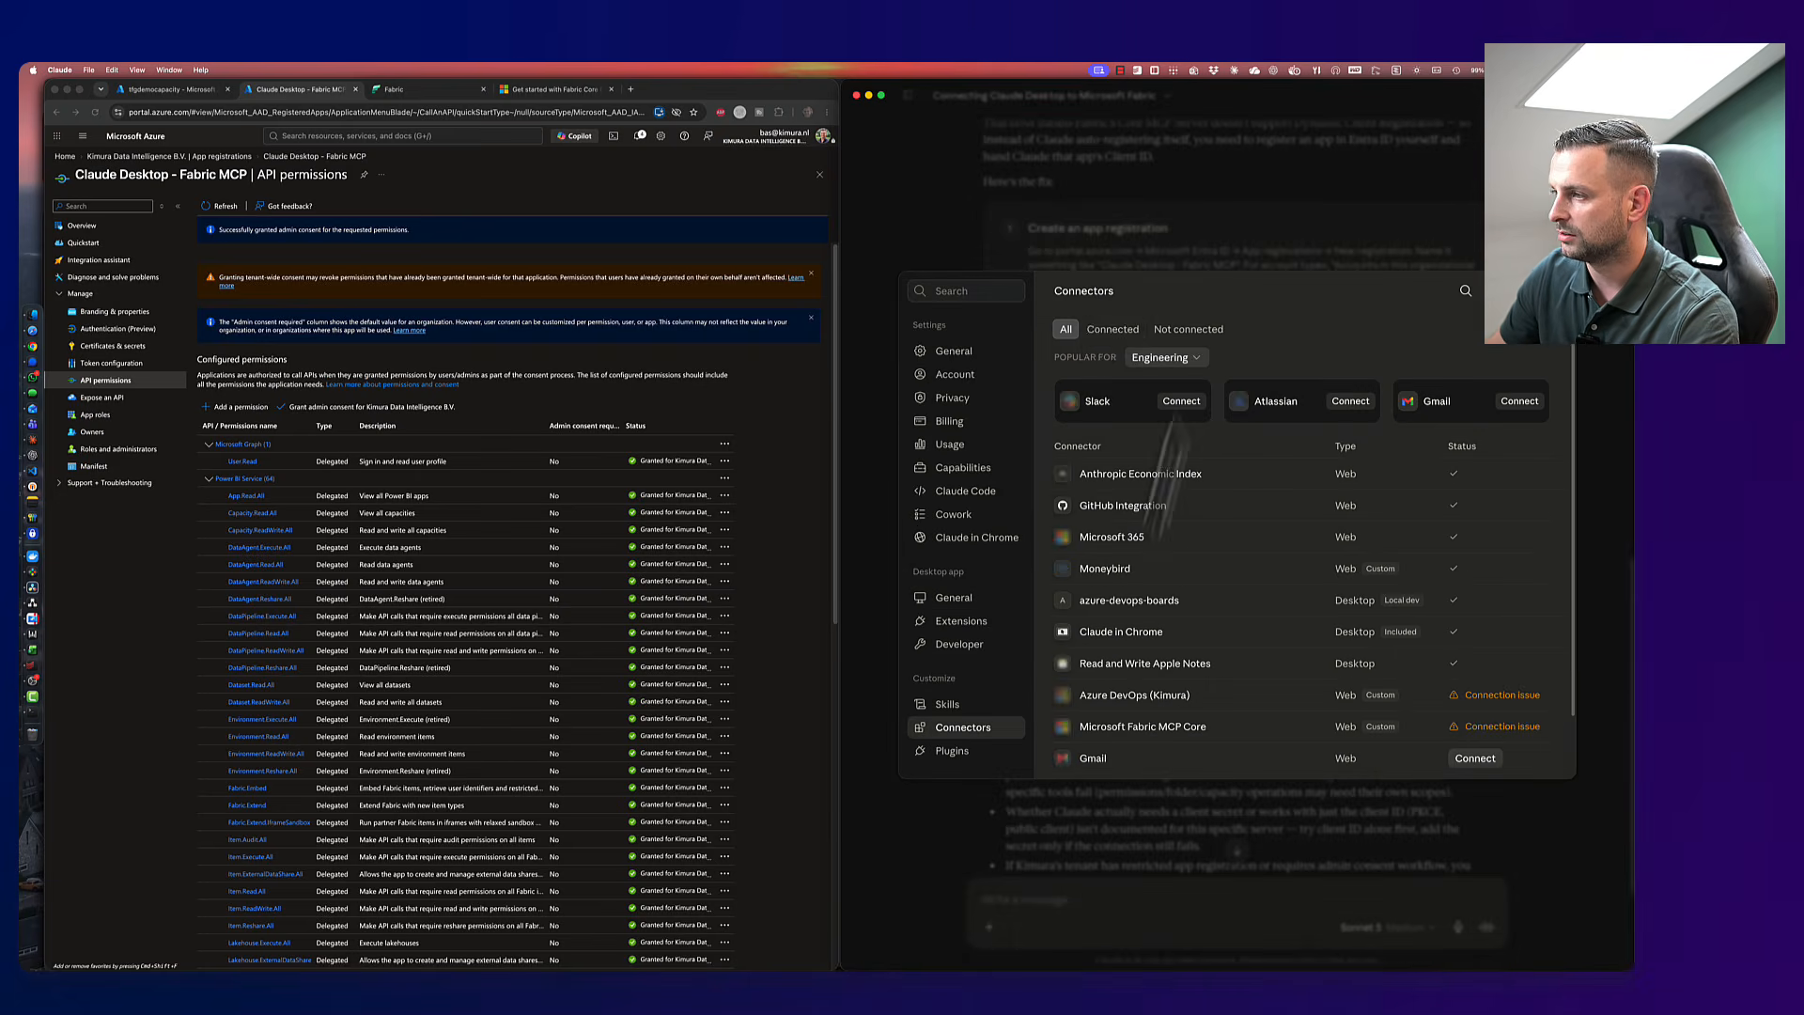
{"action": "left_click", "coordinate": [1189, 329]}
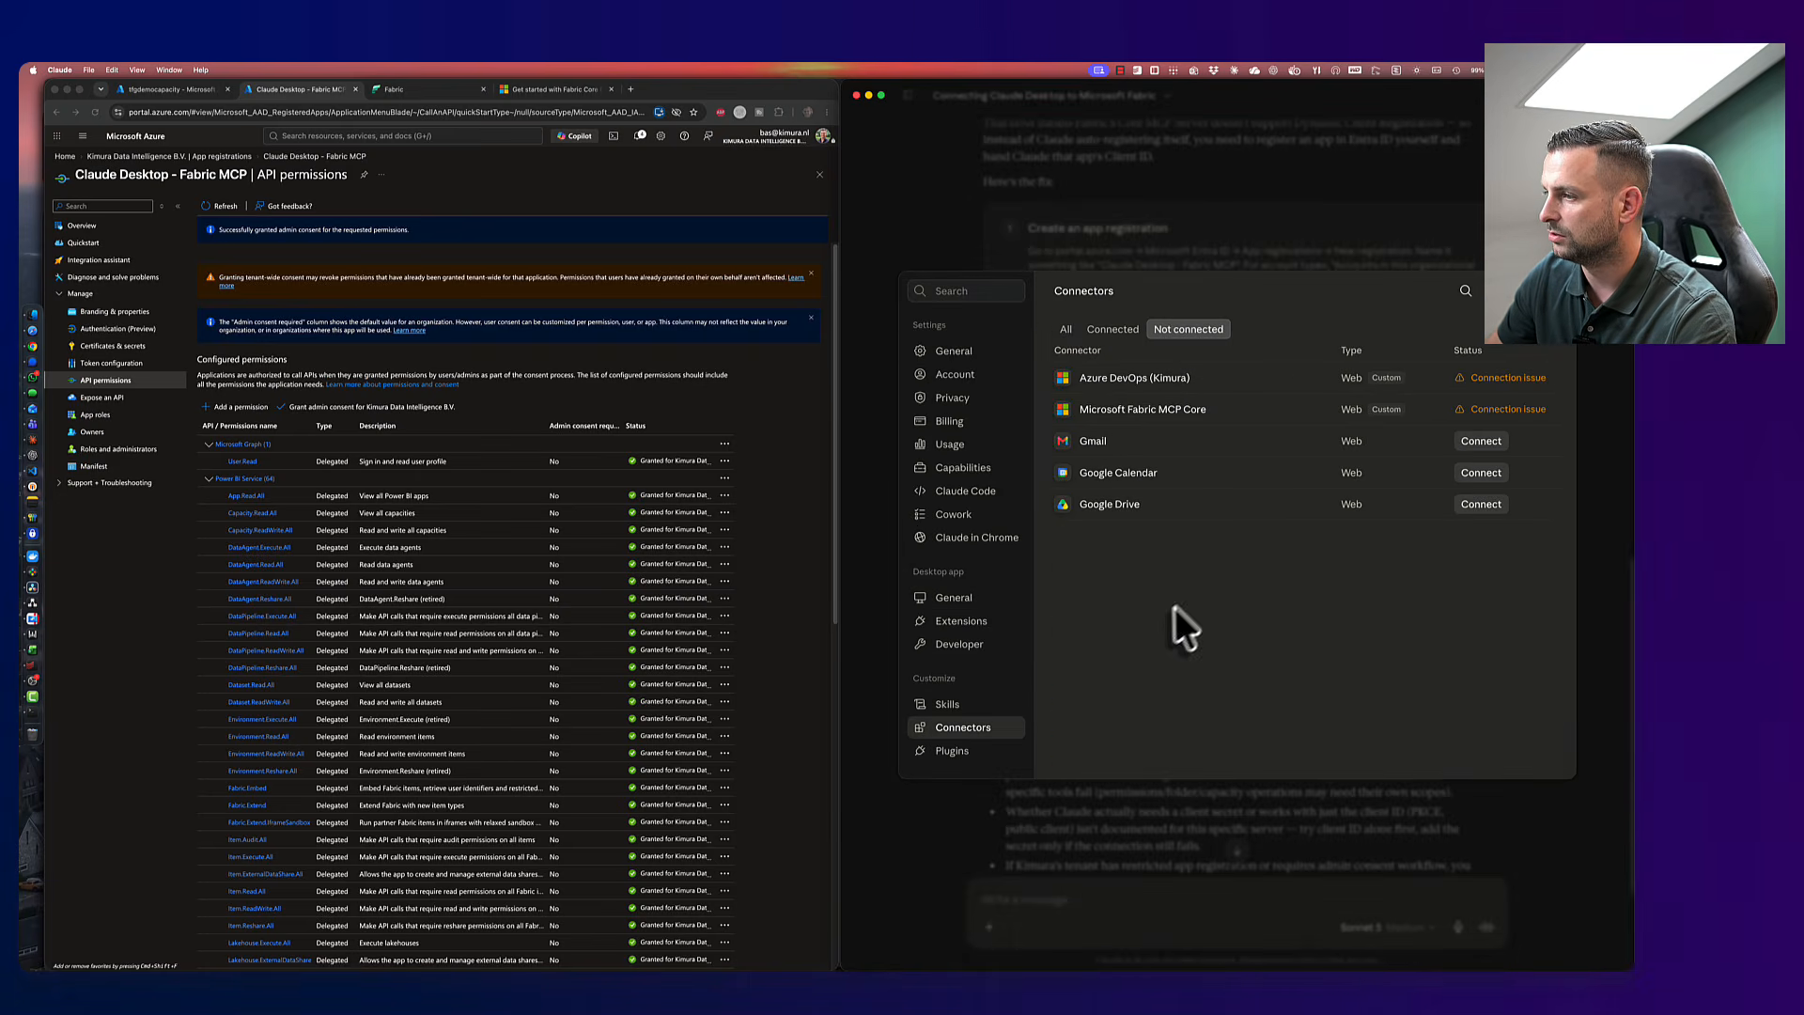
{"action": "left_click", "coordinate": [1093, 409]}
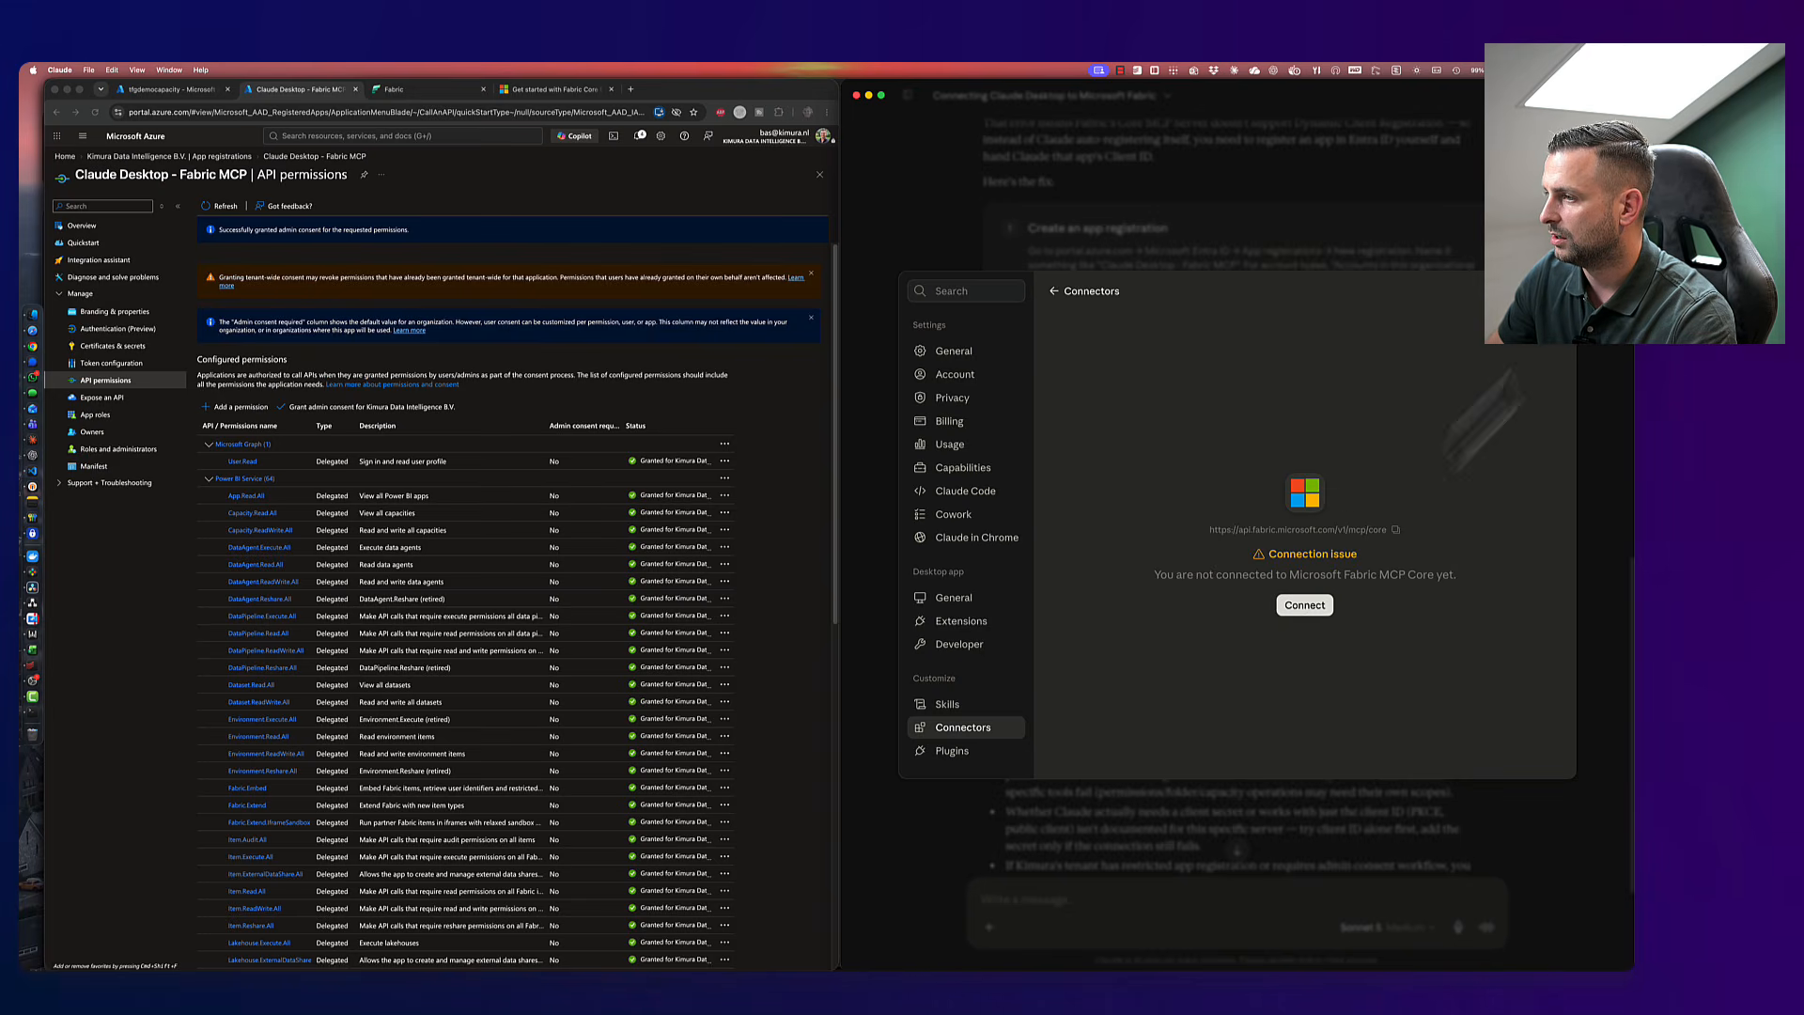
{"action": "left_click", "coordinate": [1543, 346]}
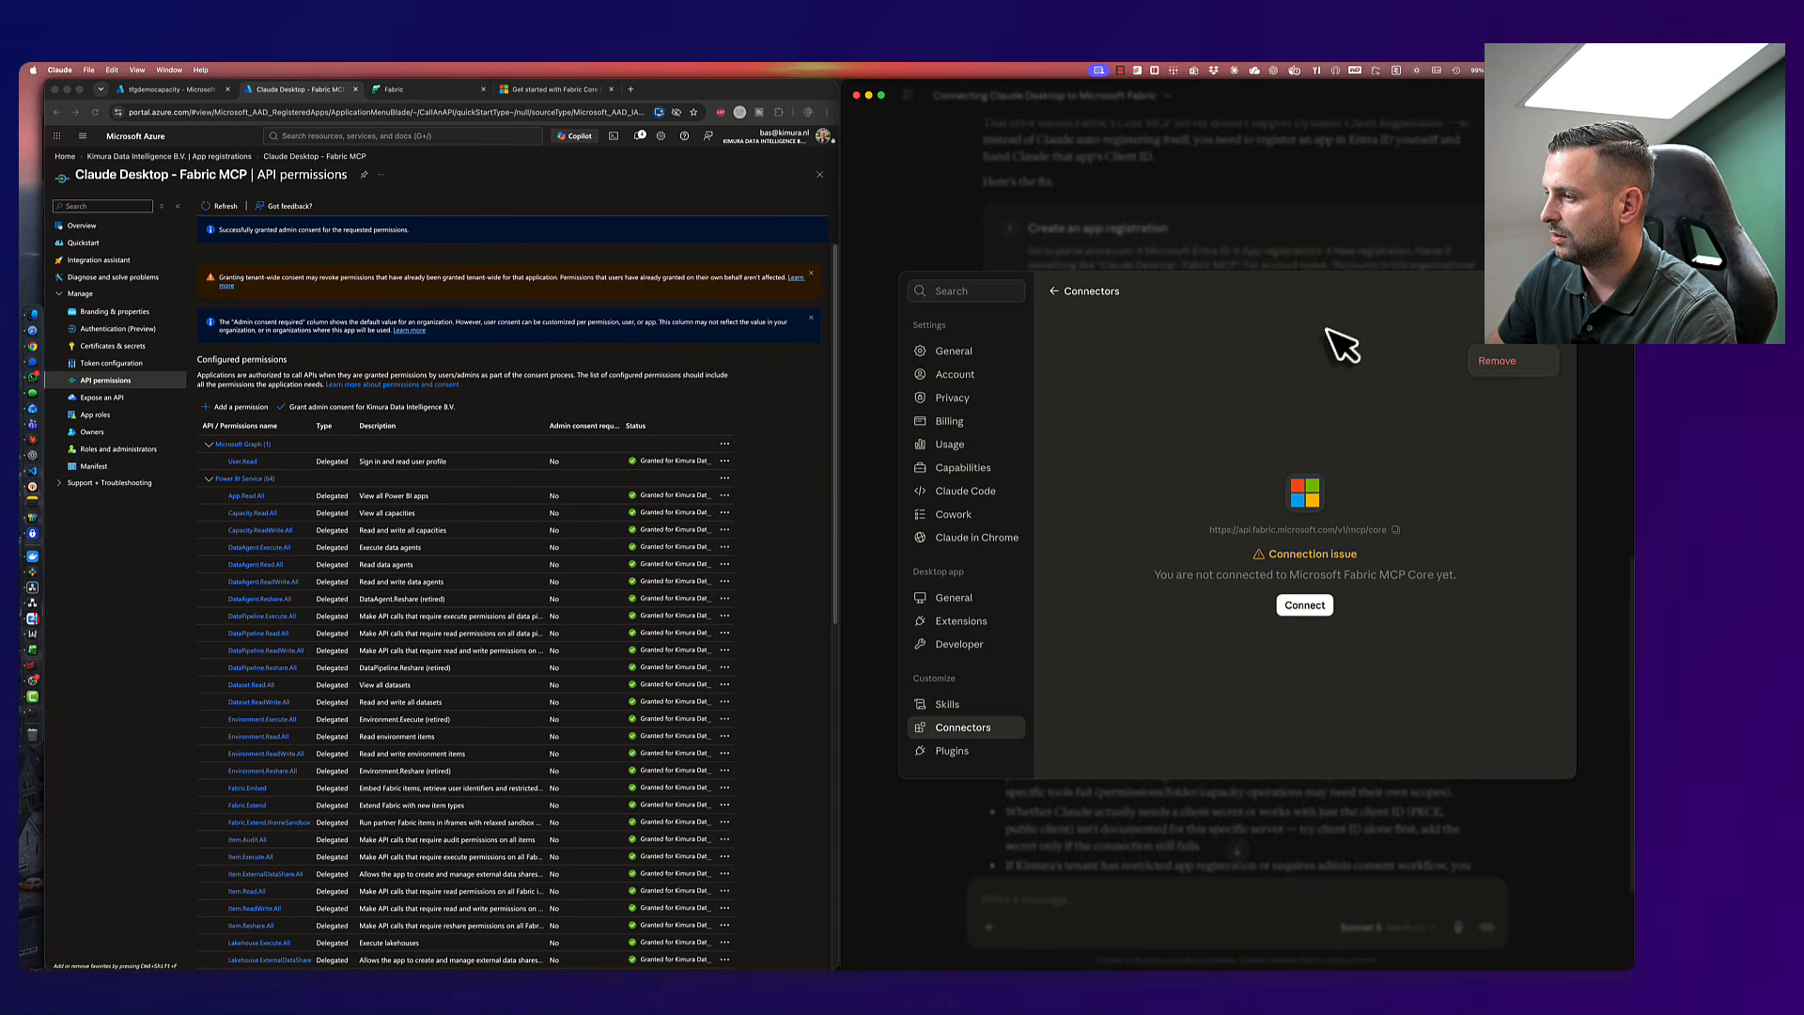
{"action": "left_click", "coordinate": [1054, 292]}
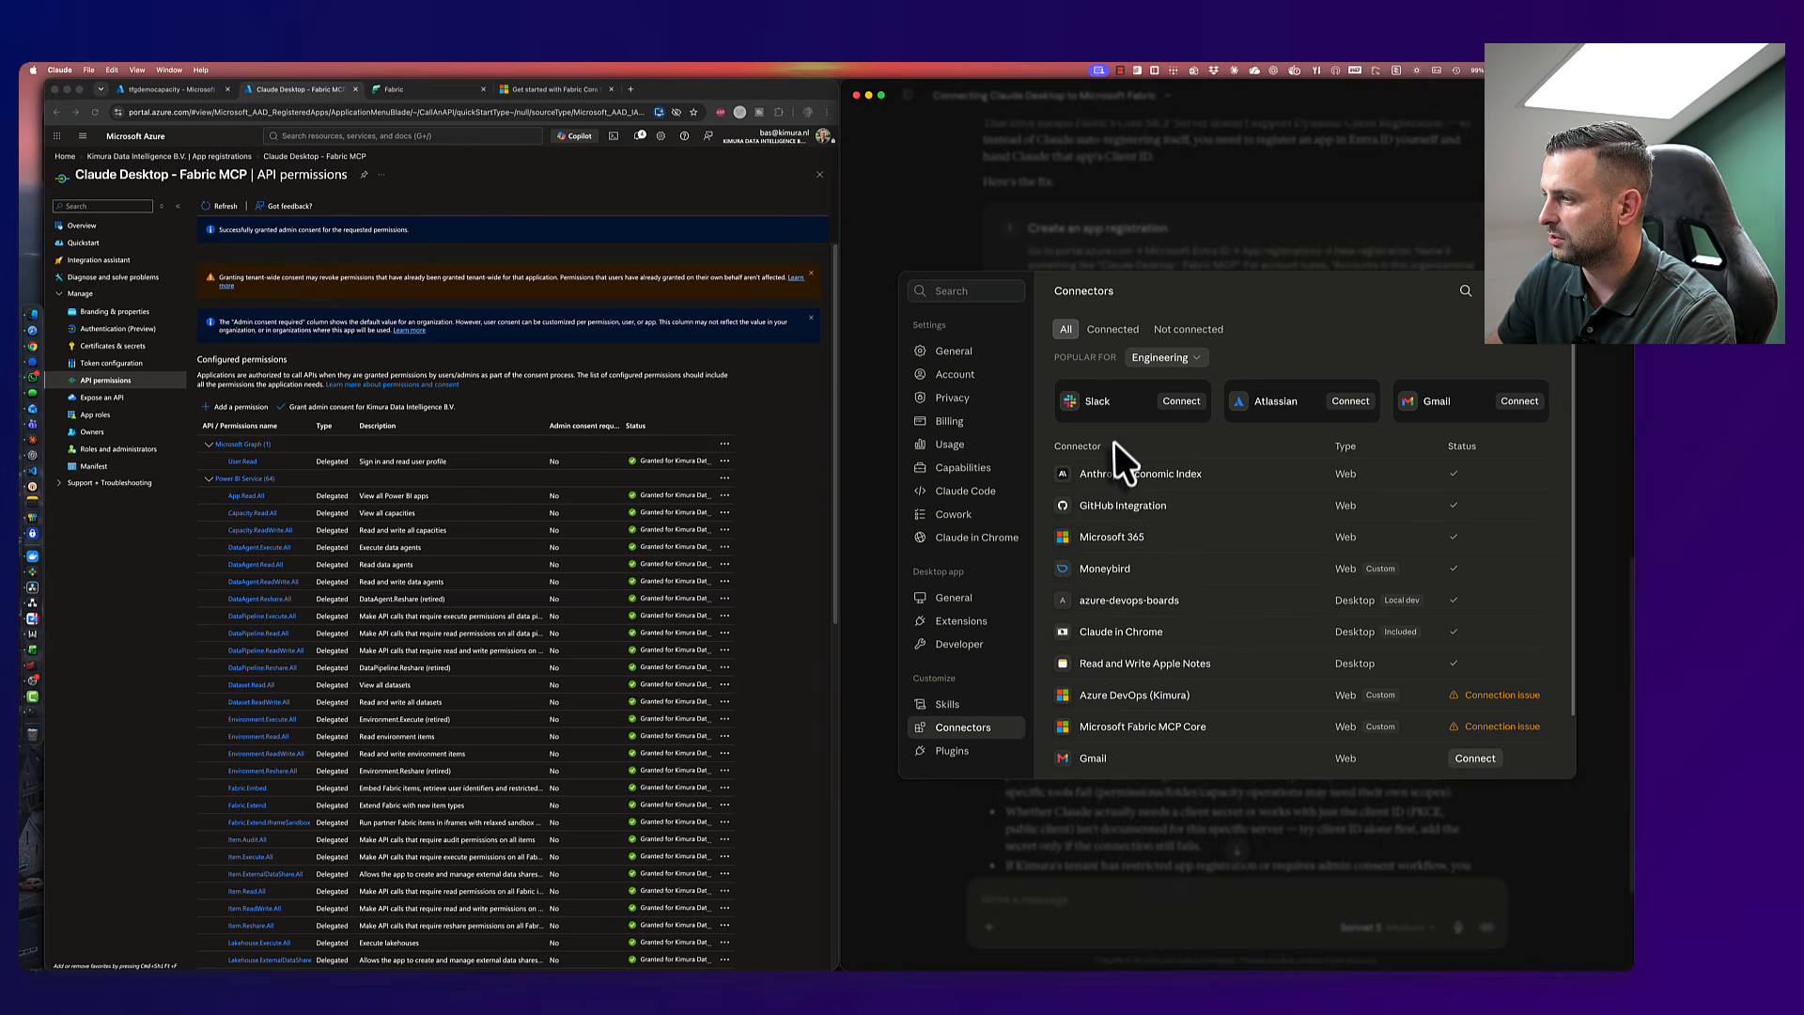
- Retry connecting Microsoft Fabric MCP Core, then remove it after it still fails
{"action": "double_click", "coordinate": [1158, 696]}
{"action": "left_click", "coordinate": [1096, 722]}
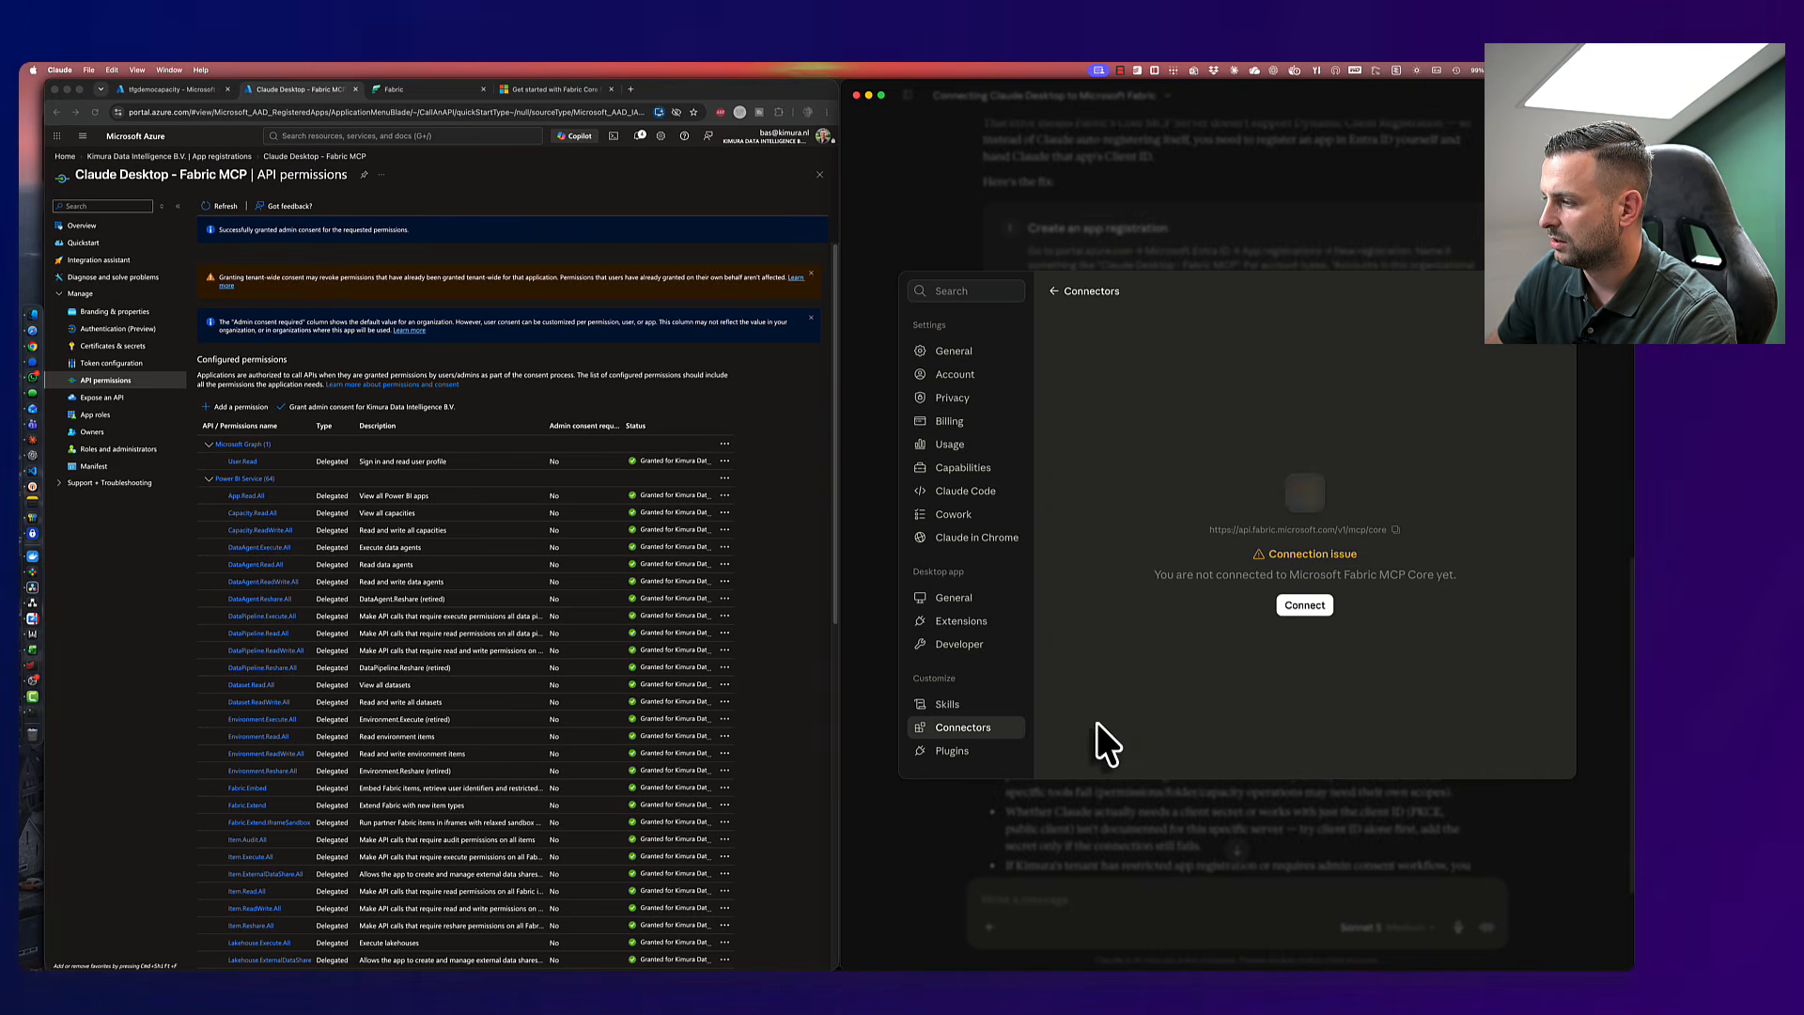
{"action": "left_click", "coordinate": [1302, 606]}
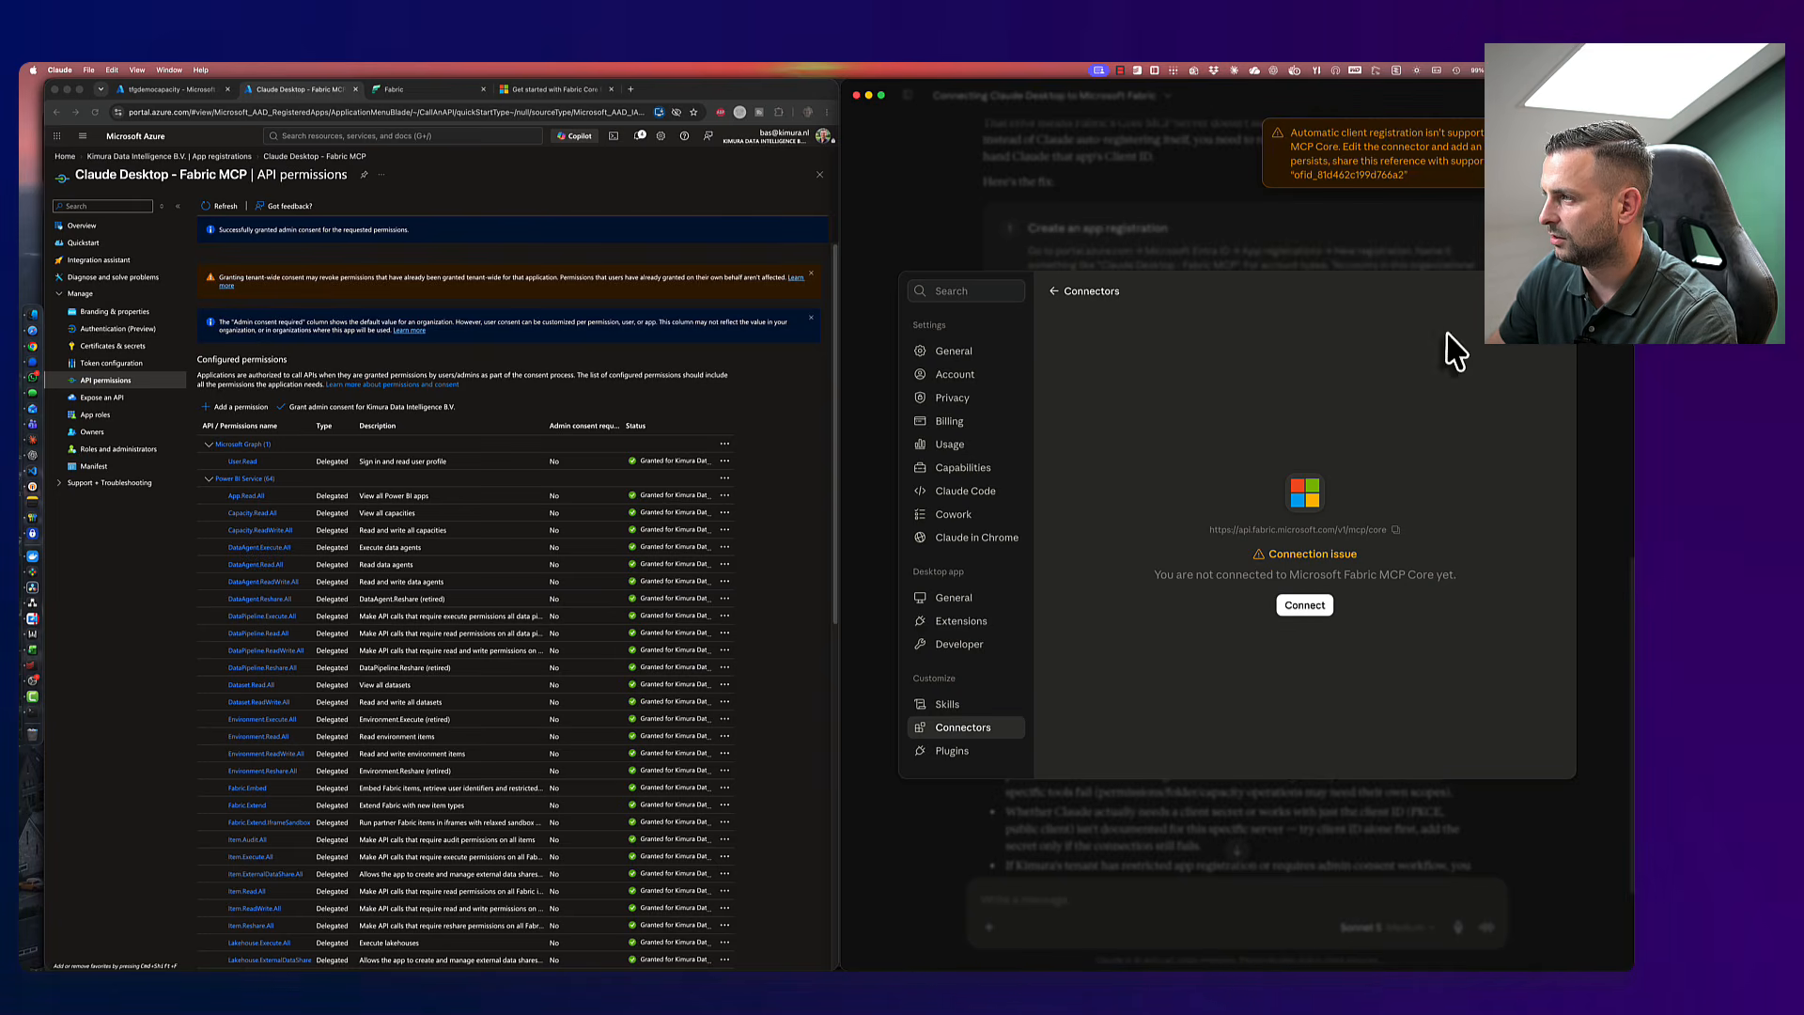
{"action": "left_click", "coordinate": [1525, 402]}
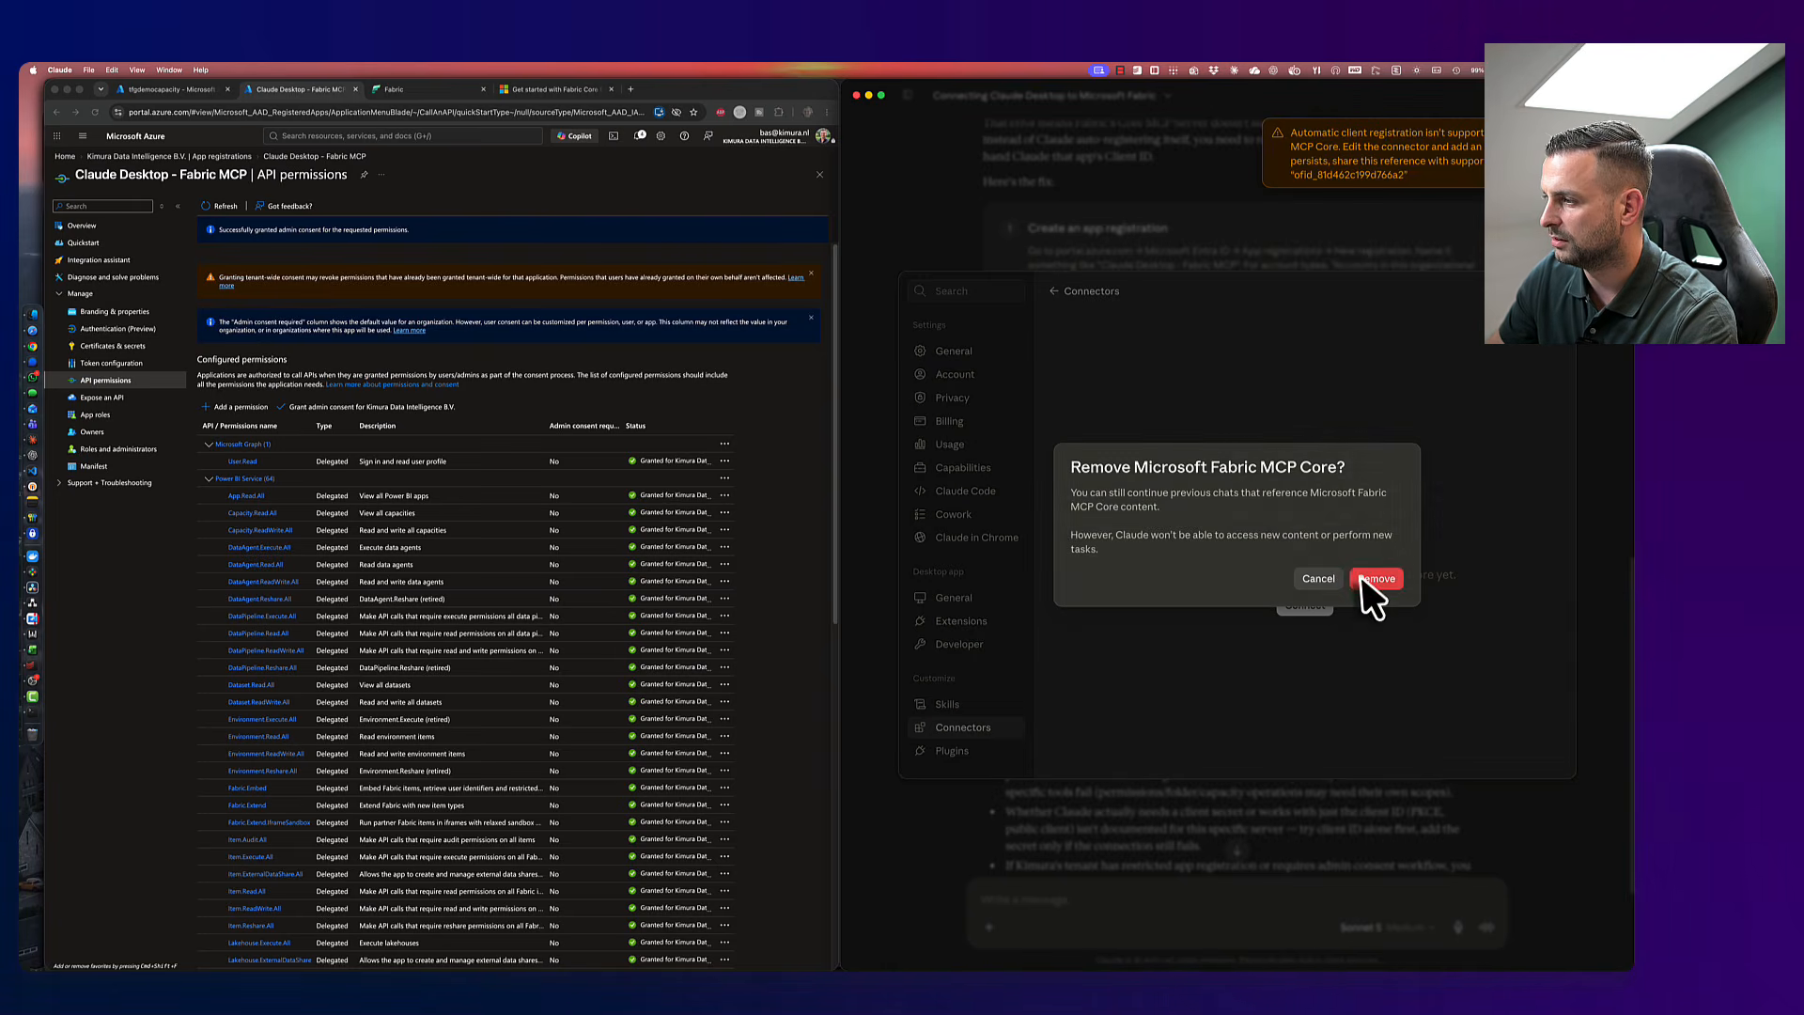
{"action": "left_click", "coordinate": [1372, 585]}
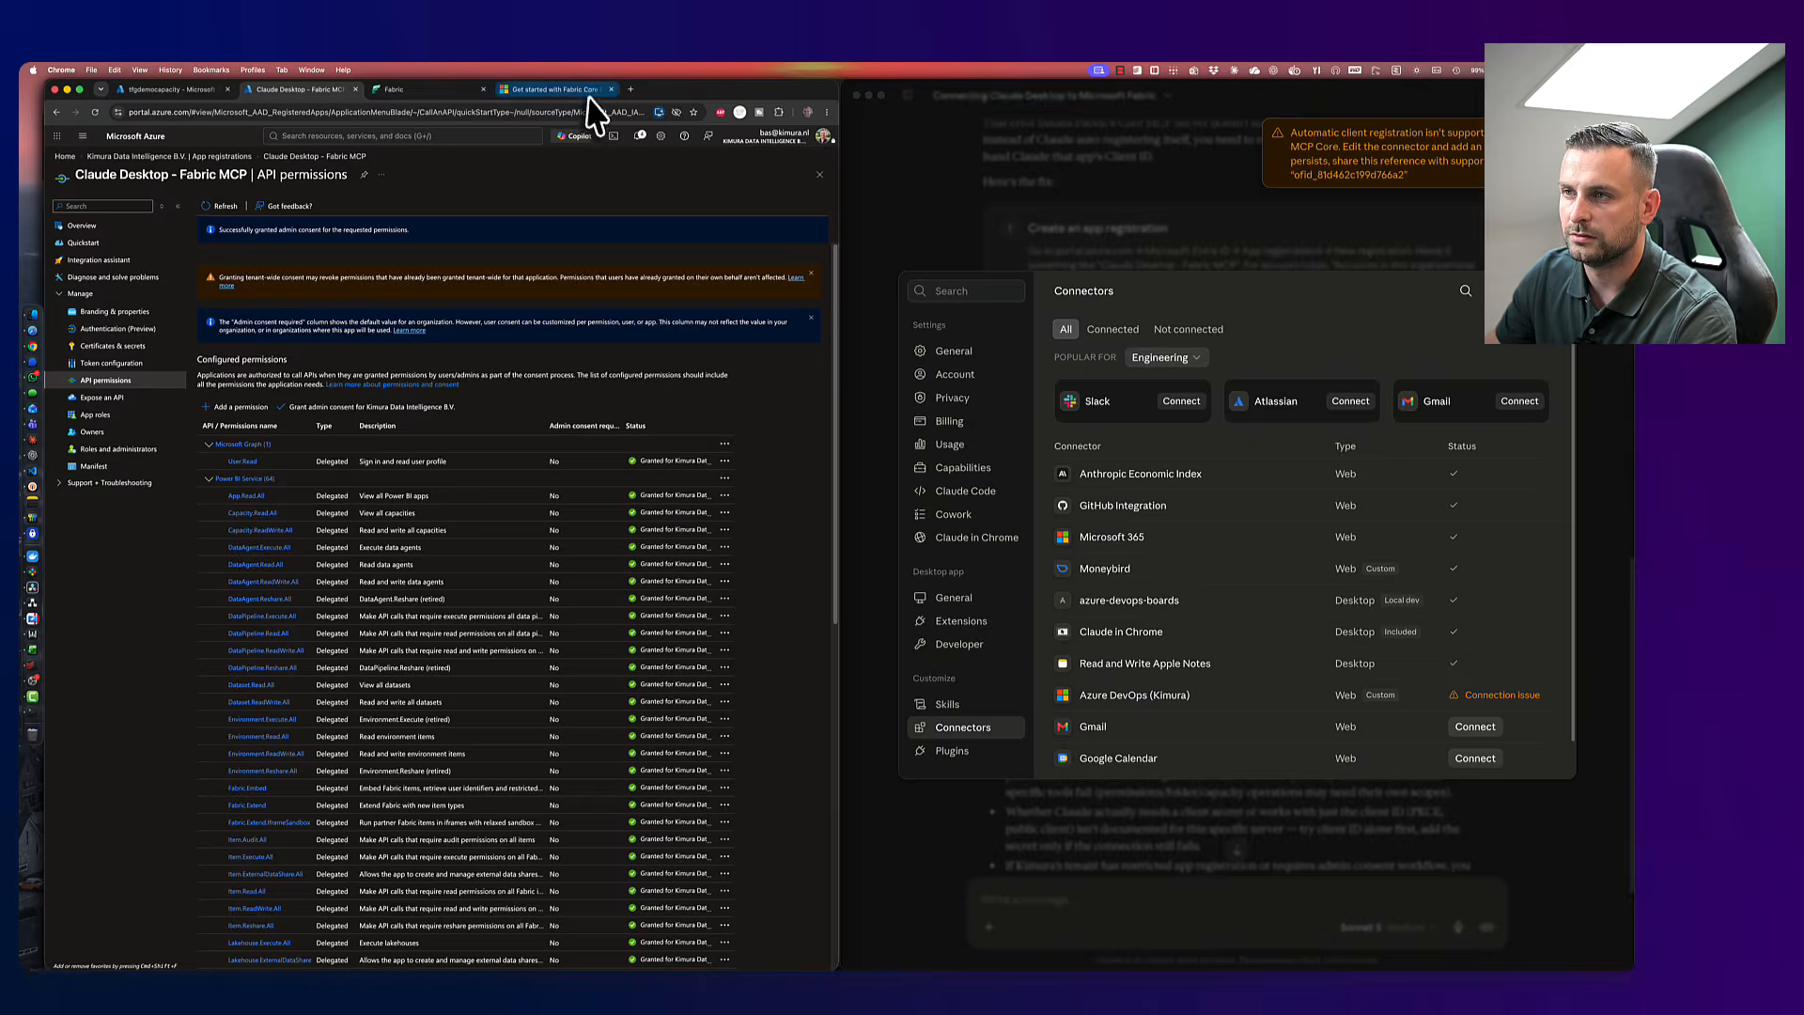
- Select the Fabric Core MCP endpoint URL in the setup docs
{"action": "left_click", "coordinate": [578, 91]}
{"action": "left_click_drag", "start_coordinate": [357, 476], "coordinate": [571, 477]}
{"action": "key", "text": "super+c"}
{"action": "left_click", "coordinate": [1509, 293]}
- Add a custom connector named Microsoft Fabric Core MCP with the Fabric endpoint URL
{"action": "left_click", "coordinate": [1515, 292]}
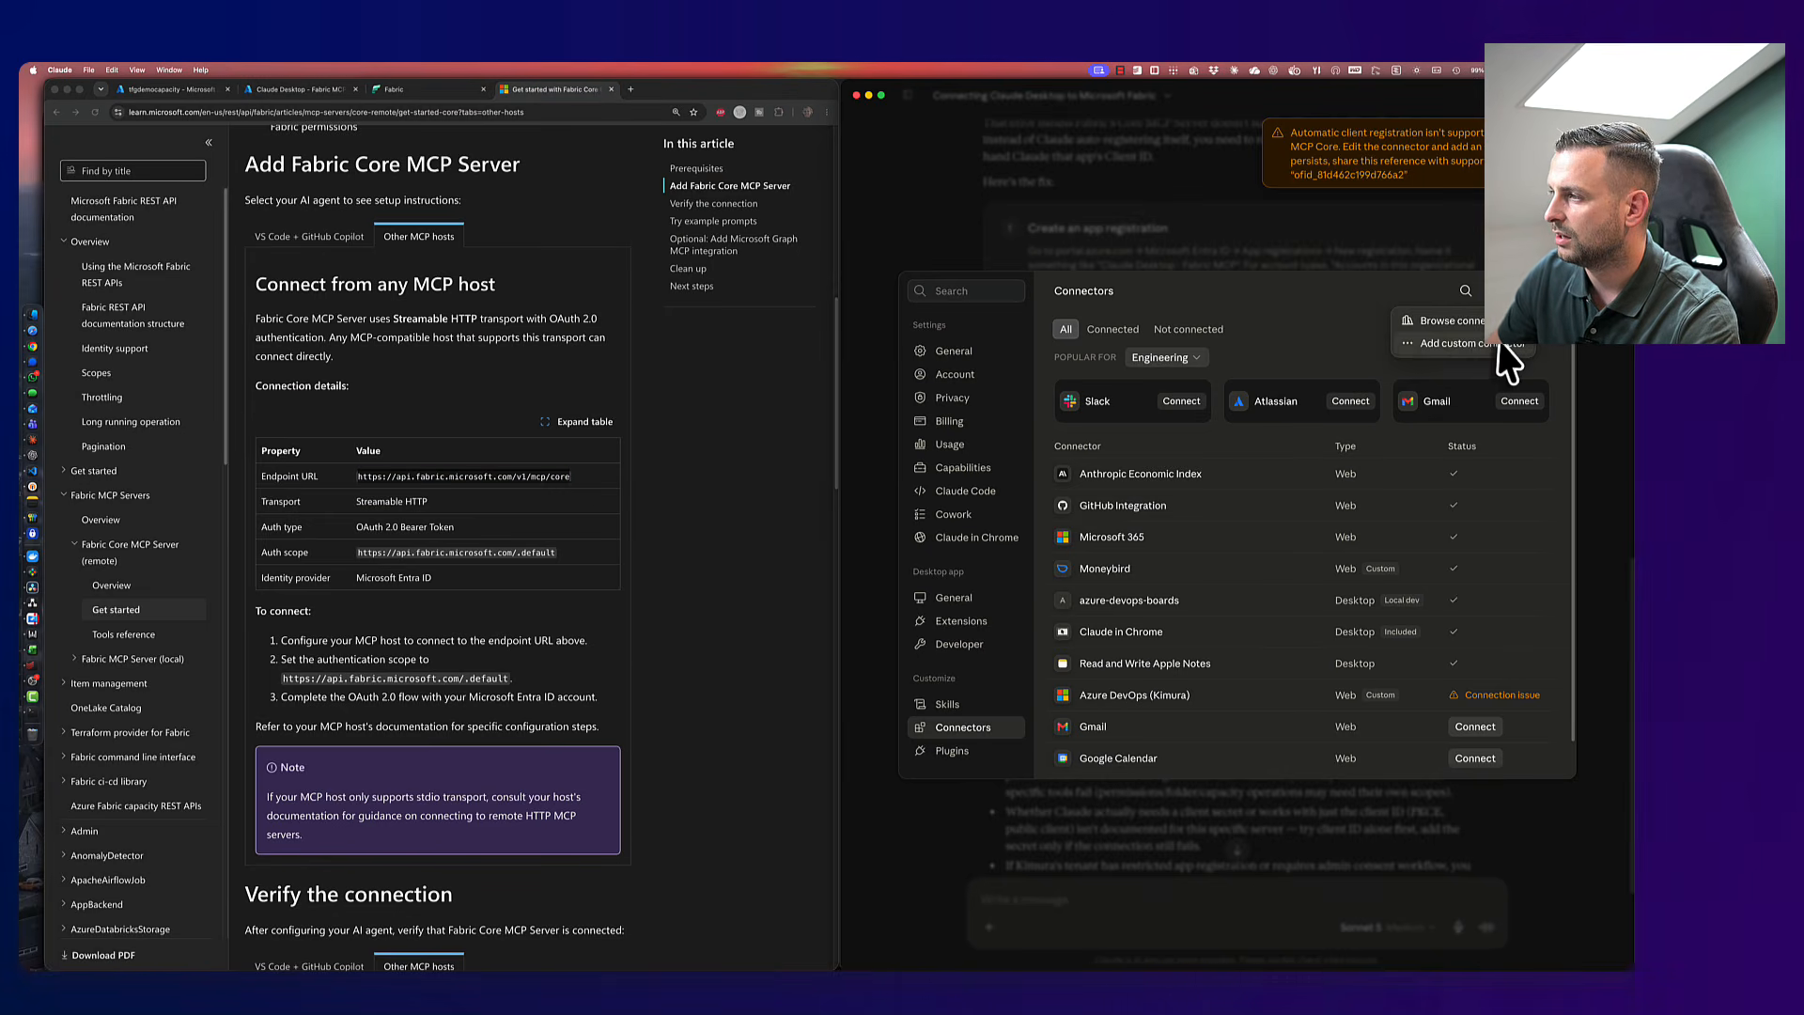
{"action": "left_click", "coordinate": [1496, 345]}
{"action": "left_click", "coordinate": [1171, 467]}
{"action": "key", "text": "super+v"}
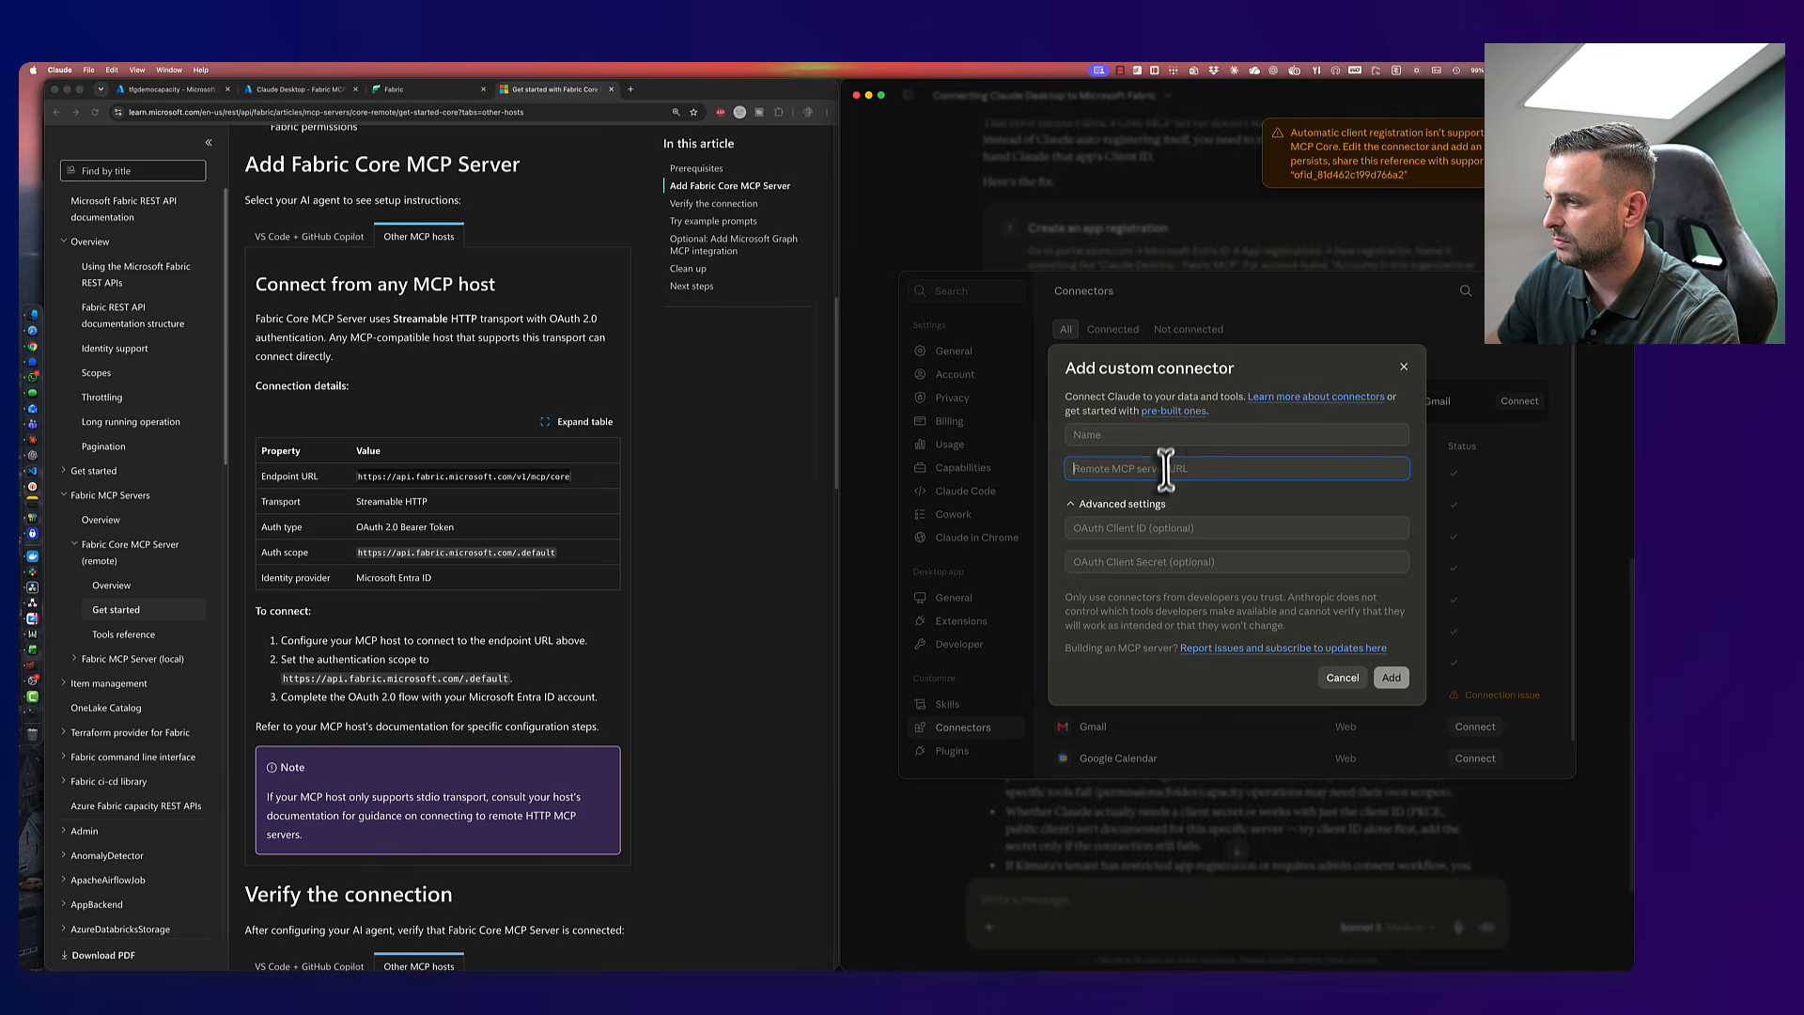
{"action": "left_click", "coordinate": [1139, 435]}
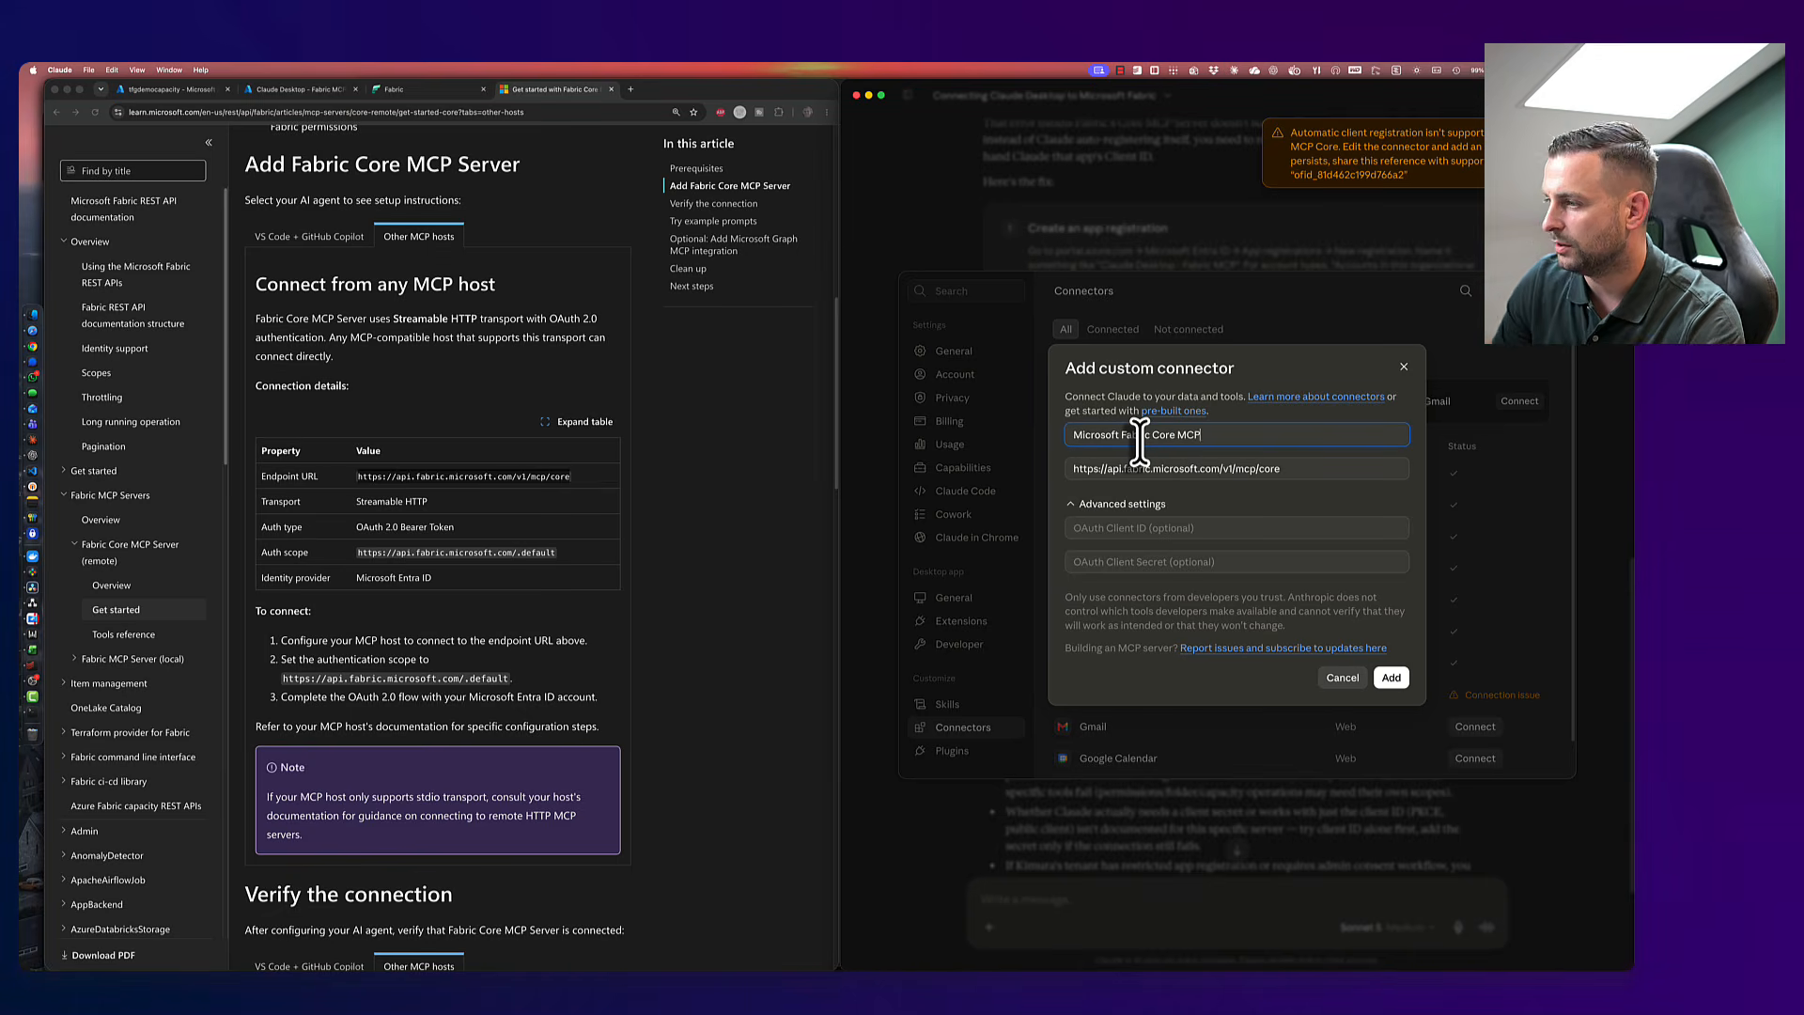
- Paste the Azure app's client secret into the OAuth Client Secret field
{"action": "key", "text": "super+Tab"}
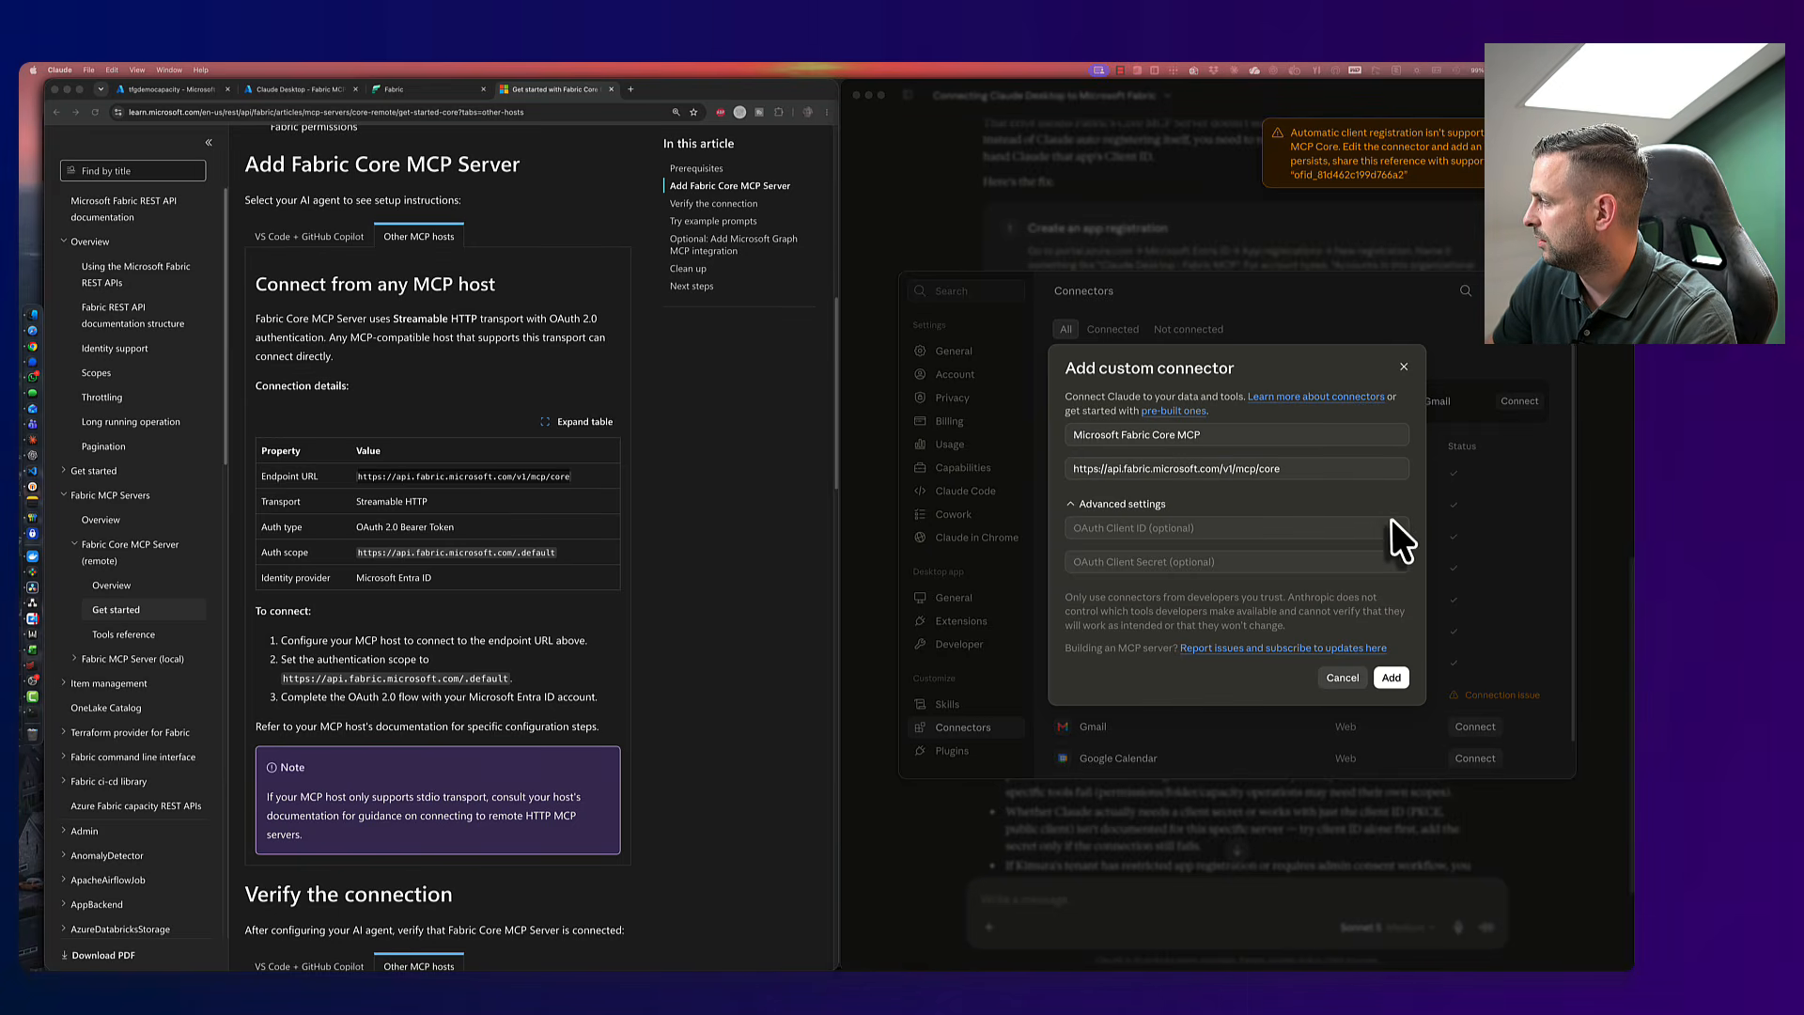
{"action": "left_click", "coordinate": [1186, 563]}
{"action": "key", "text": "super+v"}
{"action": "key", "text": "shift+Tab"}
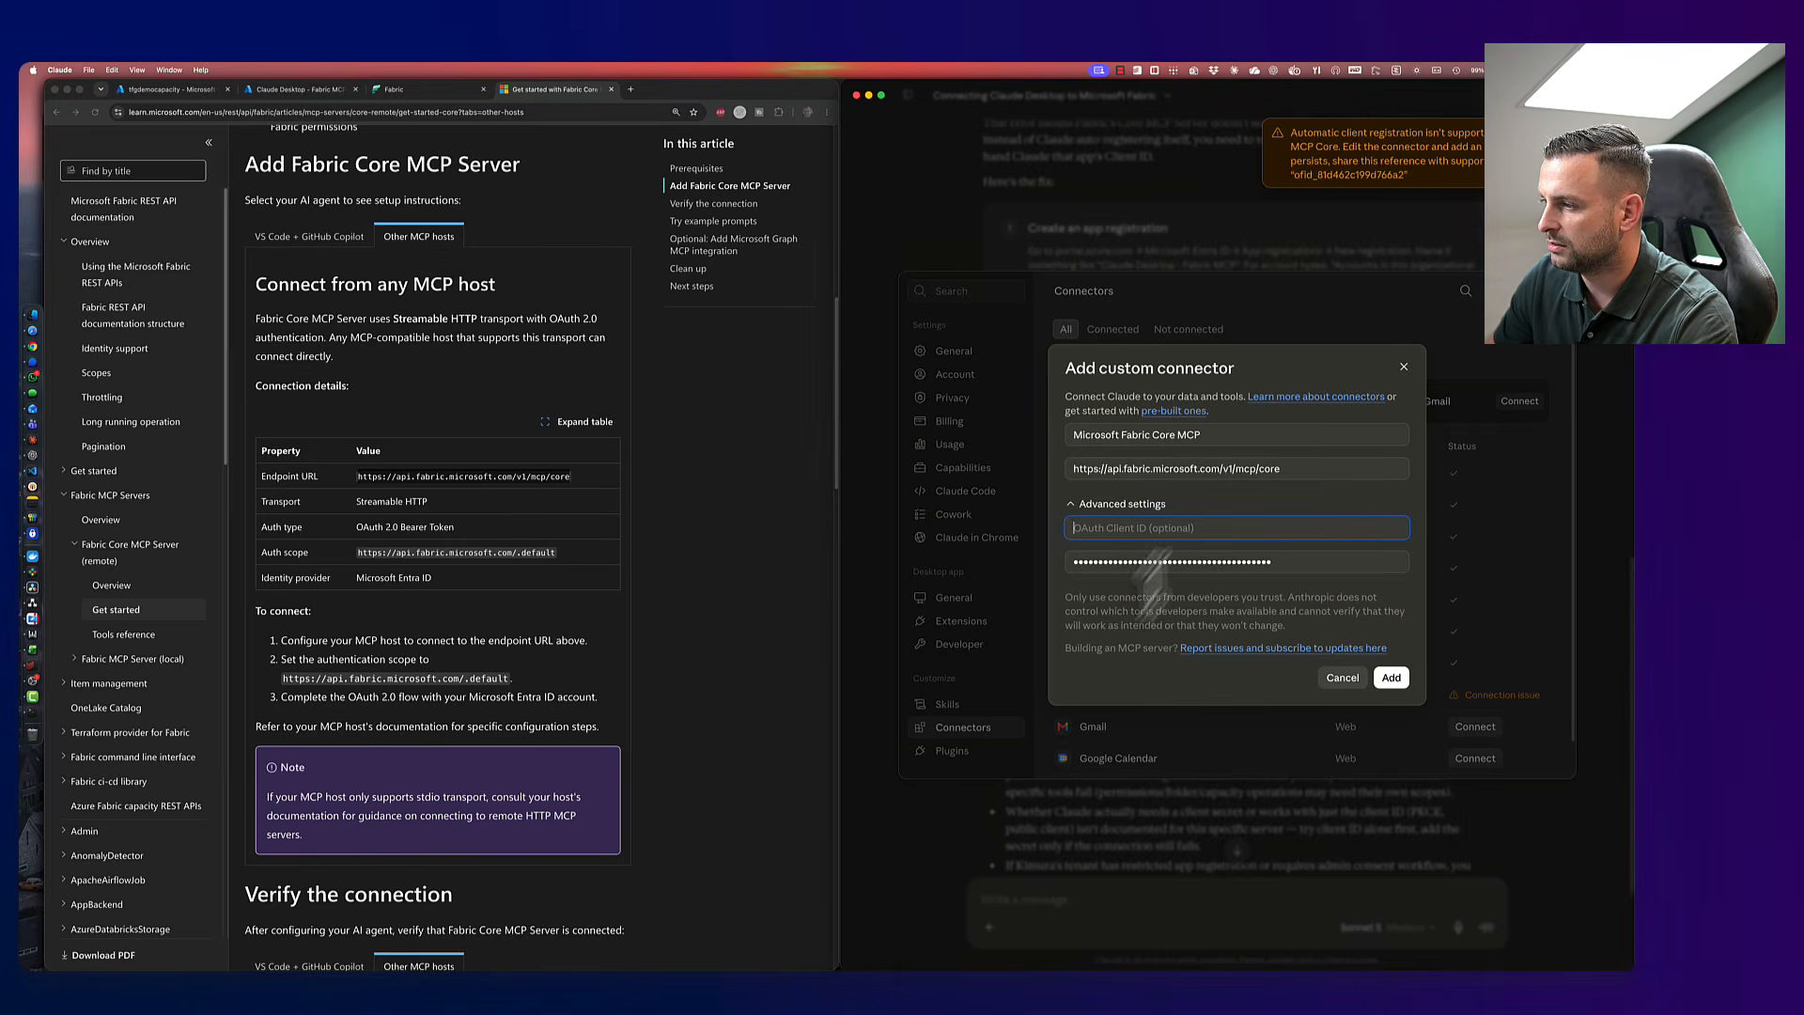
- Copy the Application (client) ID from Azure Overview into the OAuth Client ID field
{"action": "left_click", "coordinate": [310, 89]}
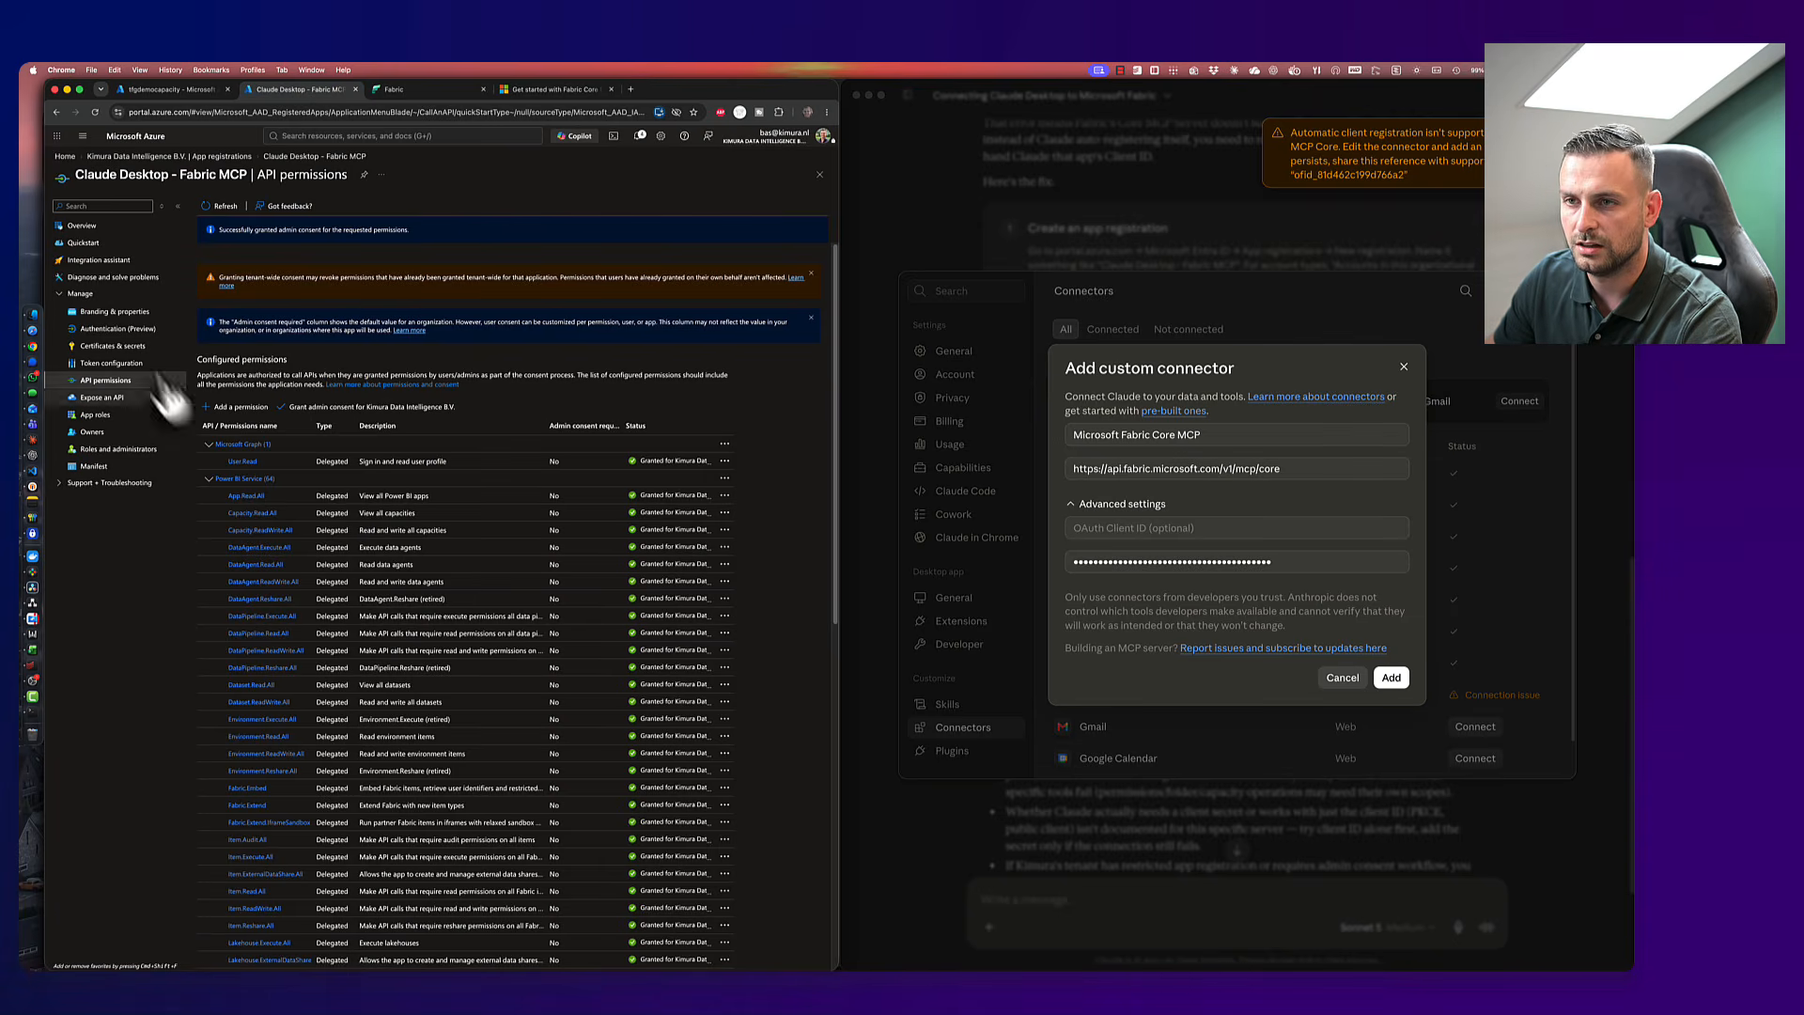
{"action": "left_click", "coordinate": [81, 226]}
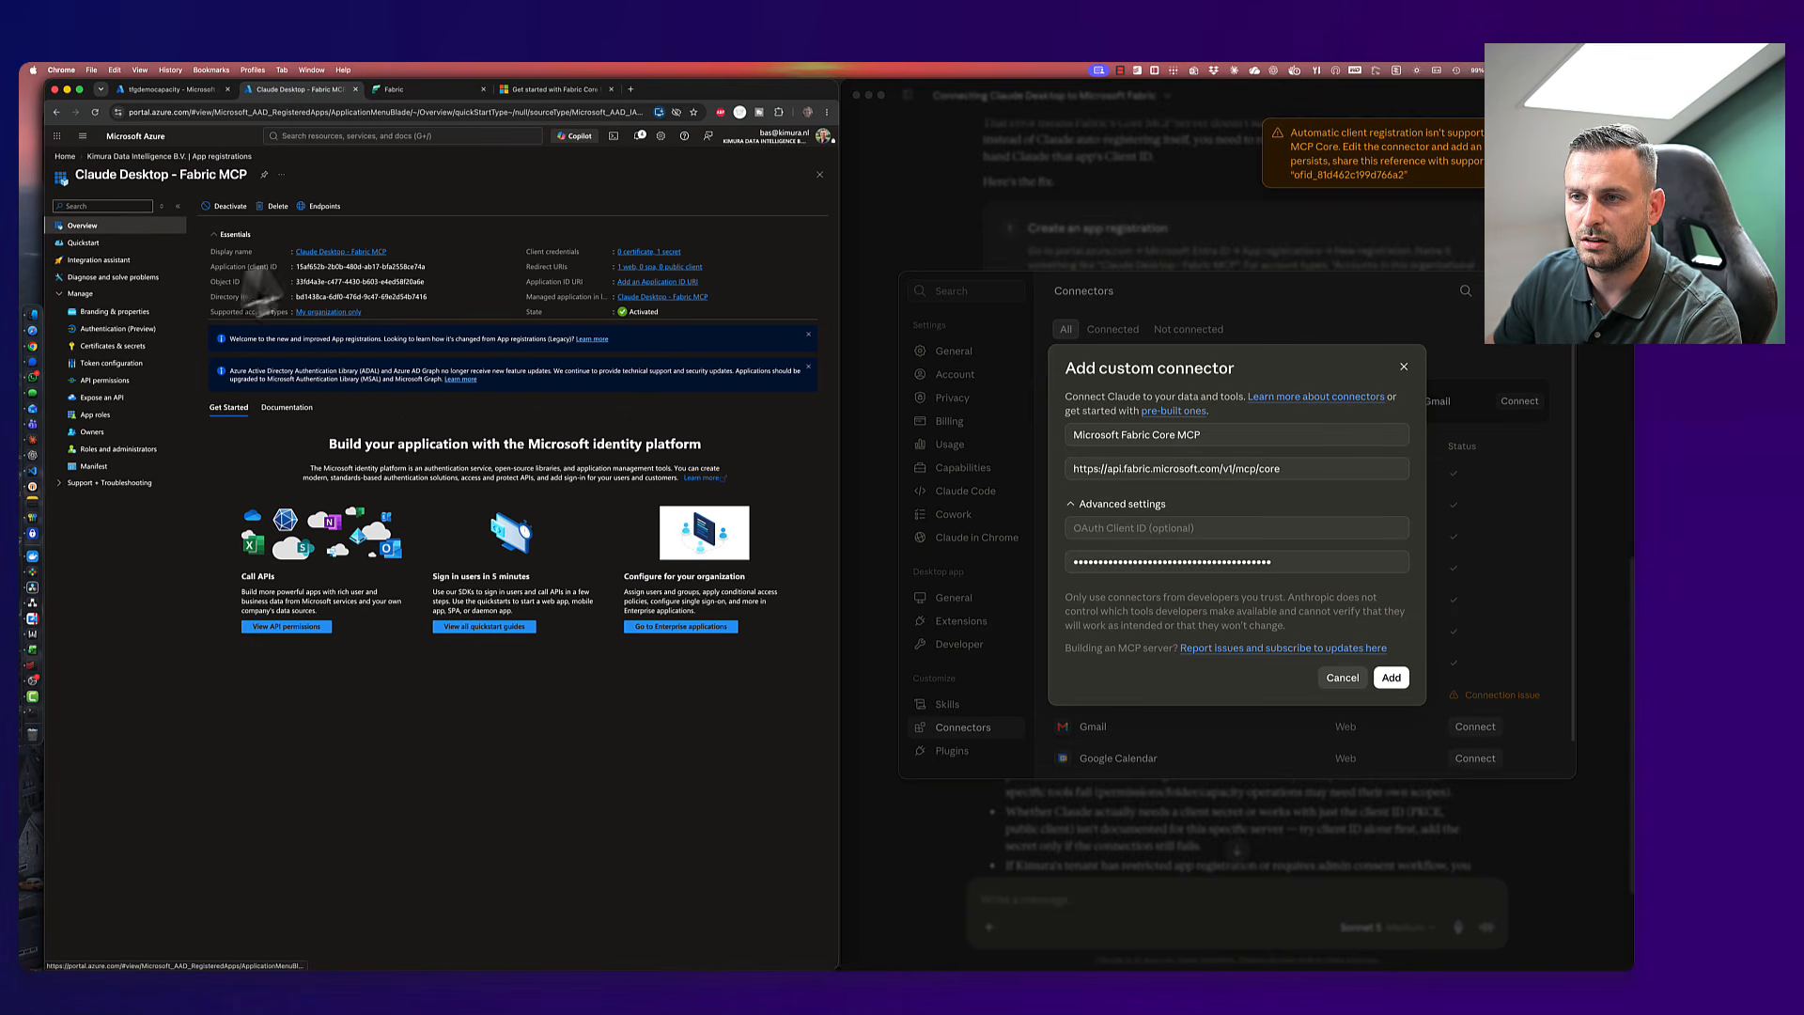
{"action": "left_click", "coordinate": [432, 267]}
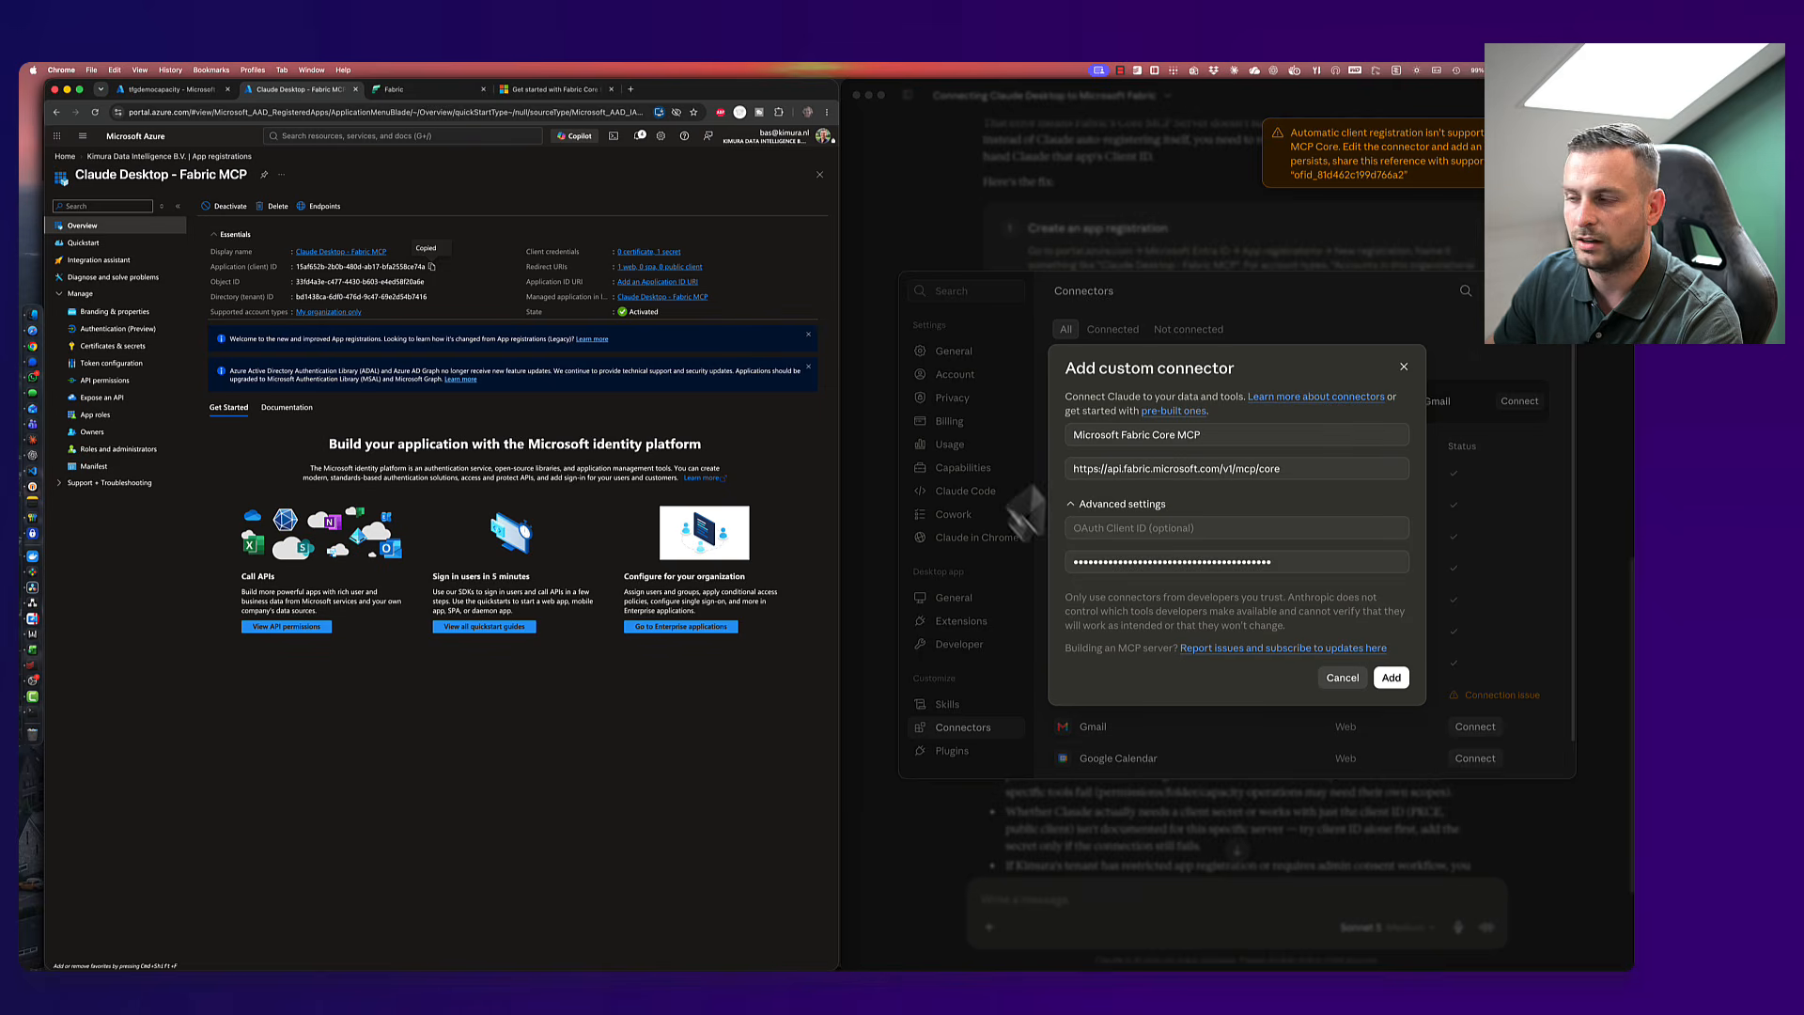
{"action": "left_click", "coordinate": [1096, 528]}
{"action": "key", "text": "super+v"}
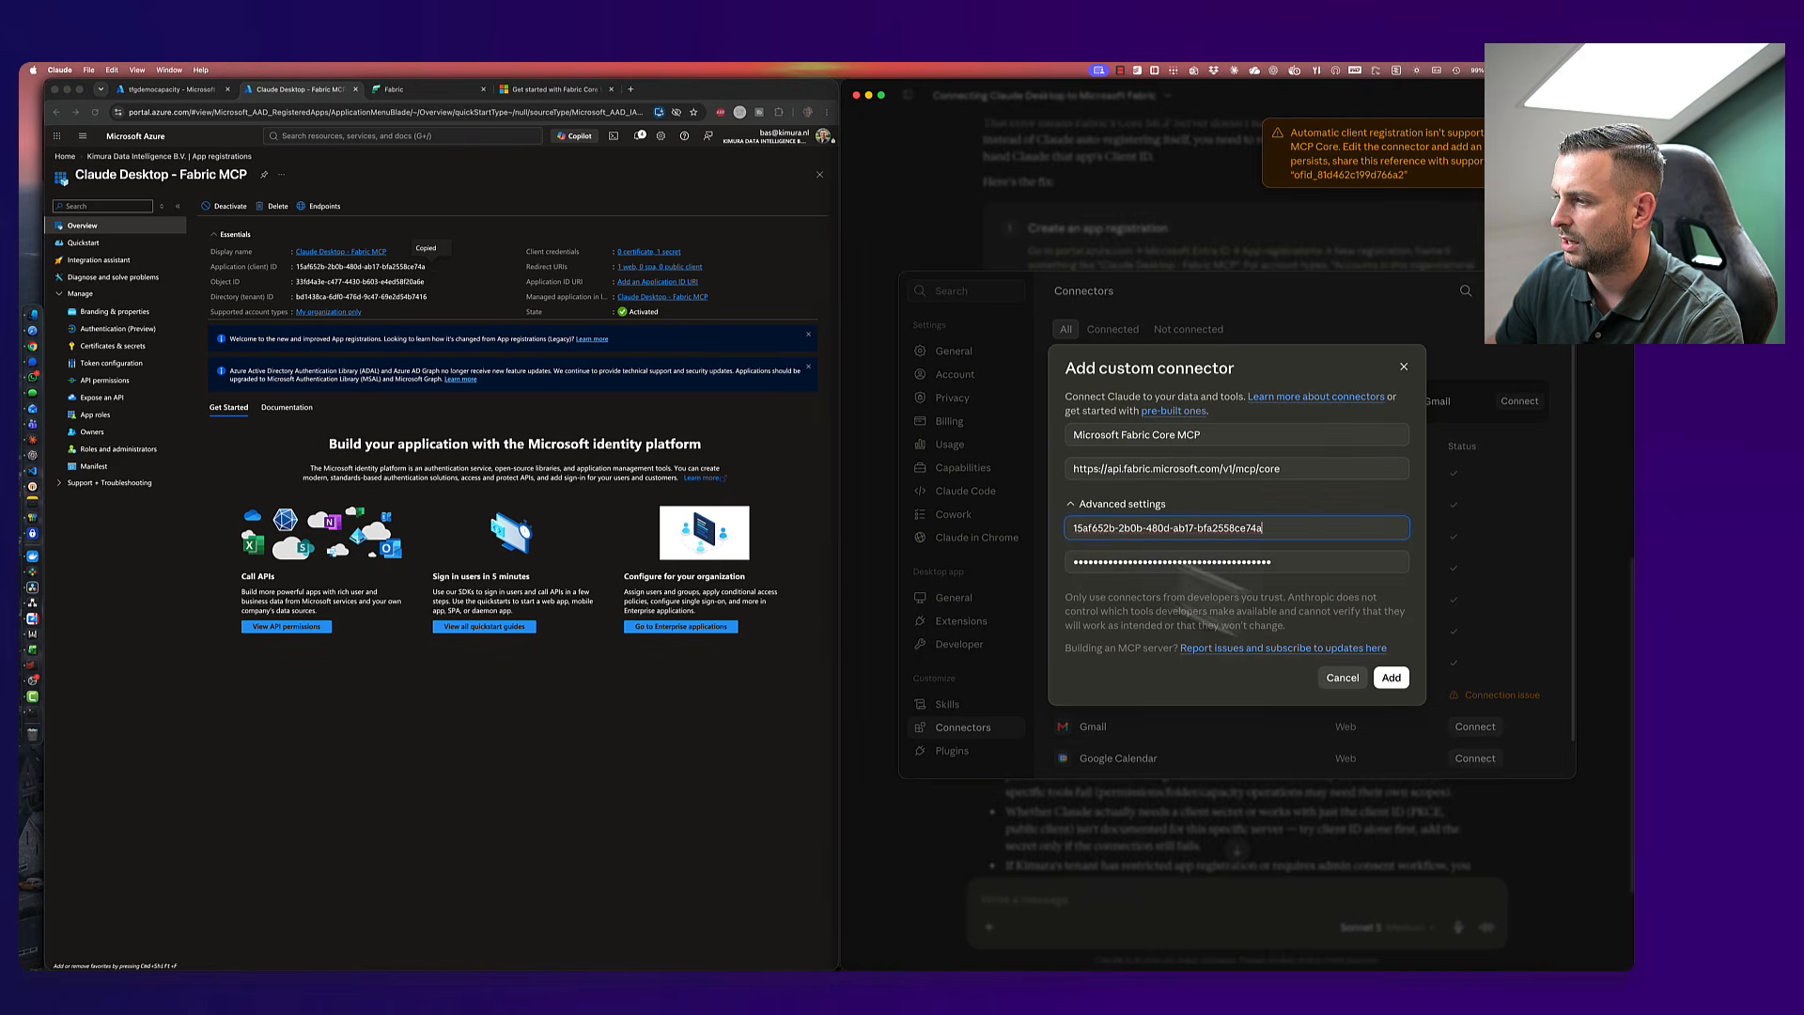
- Add the Microsoft Fabric Core MCP connector, starting its sign-in toward claude.ai's open-app prompt
{"action": "left_click", "coordinate": [1389, 681]}
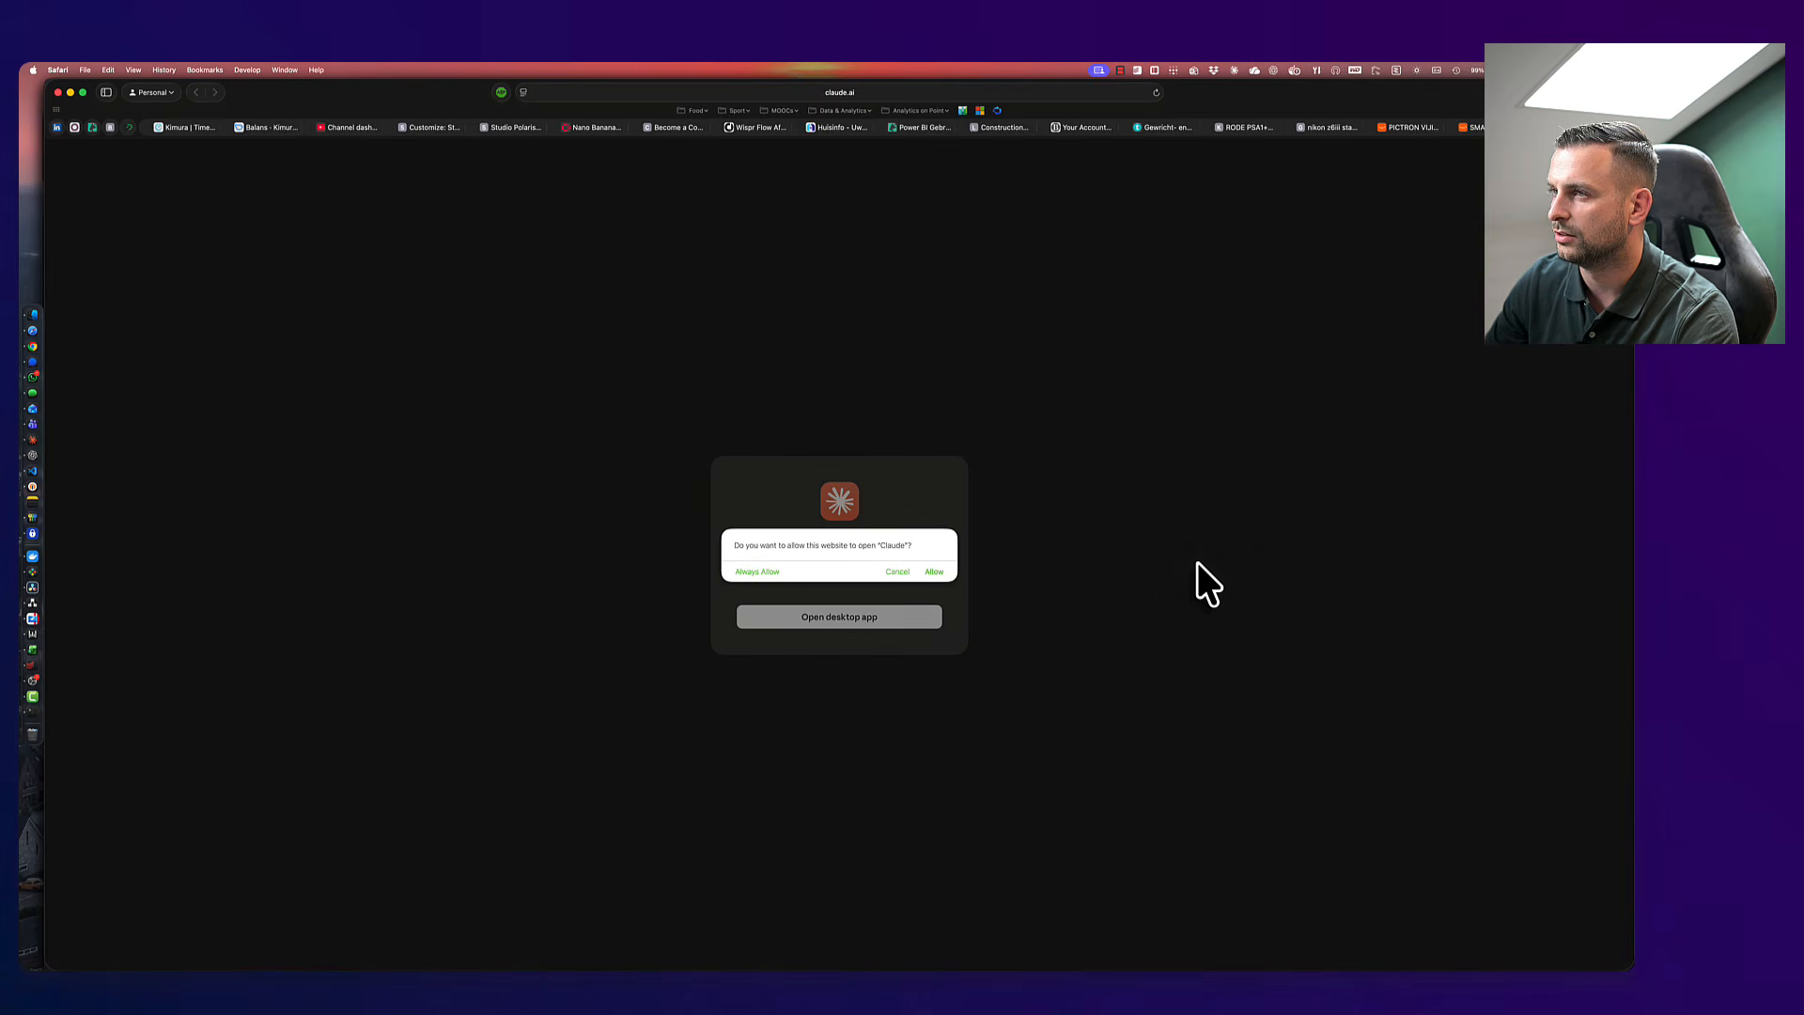
- Let claude.ai open the desktop app and set the connector's read-only and write/delete tools to Always allow
{"action": "left_click", "coordinate": [926, 572]}
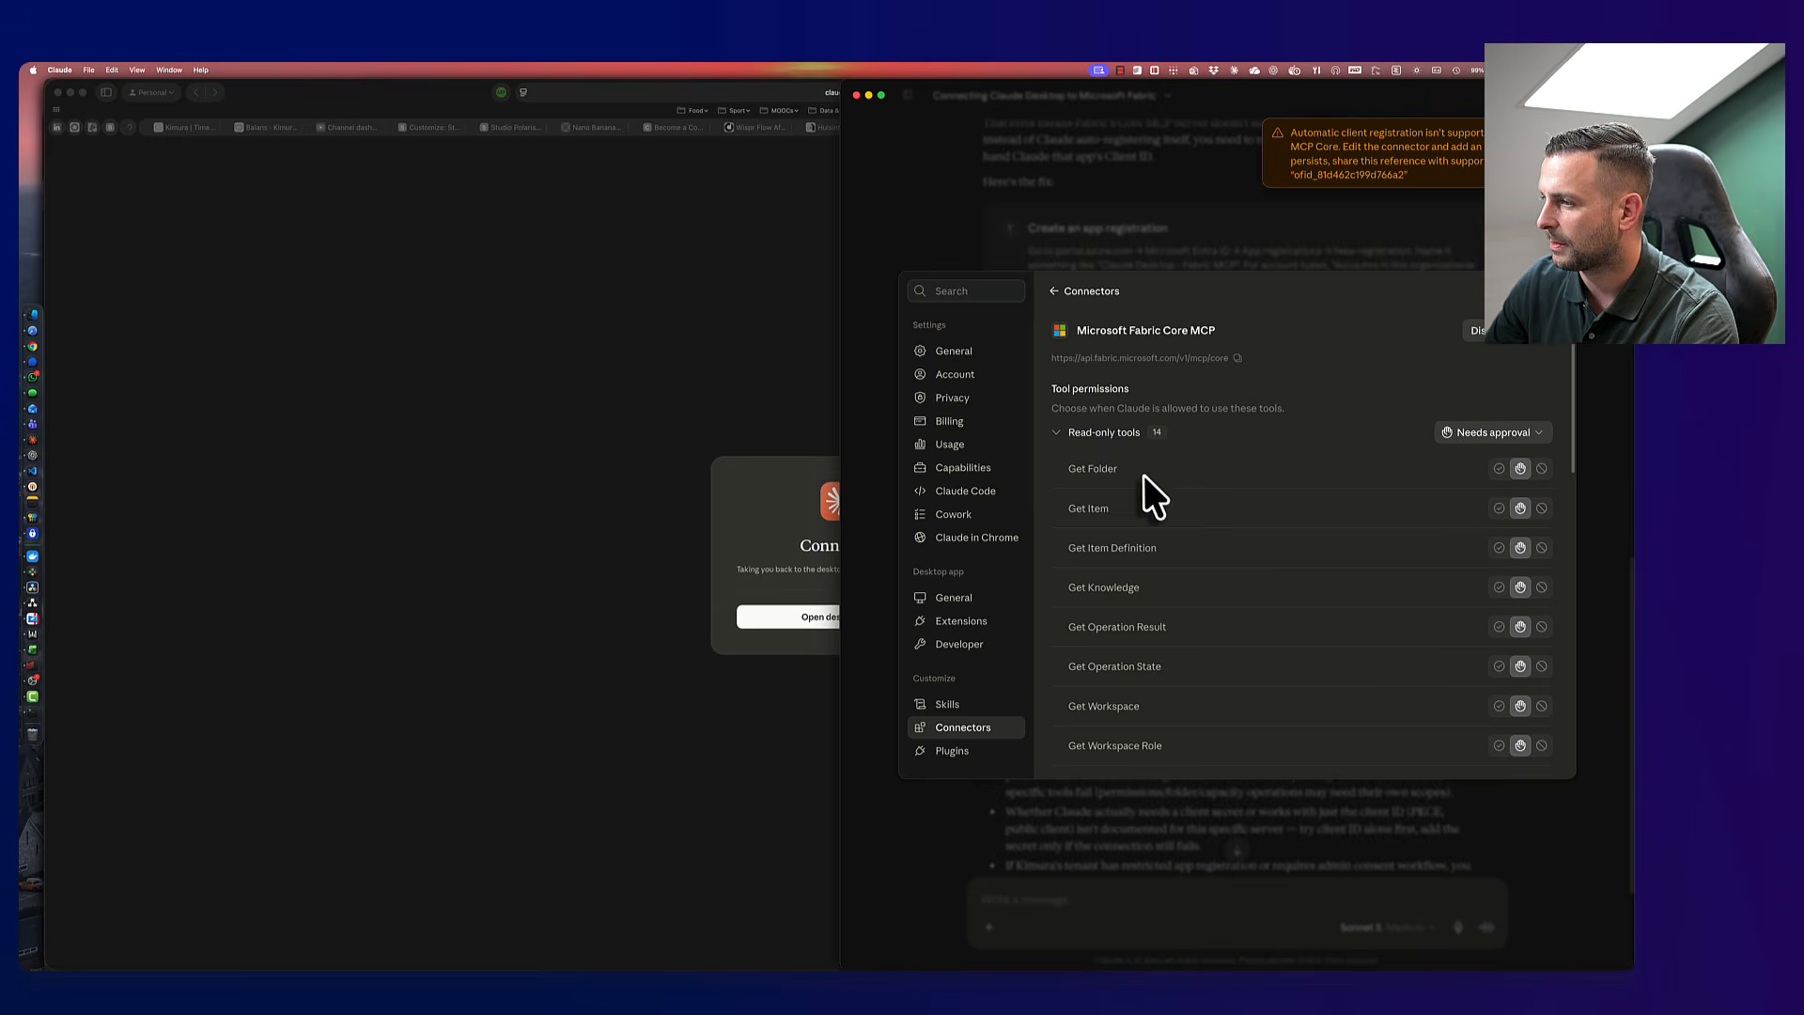
{"action": "scroll", "coordinate": [1146, 488], "scroll_direction": "down", "scroll_amount": 1}
{"action": "scroll", "coordinate": [1152, 493], "scroll_direction": "up", "scroll_amount": 1}
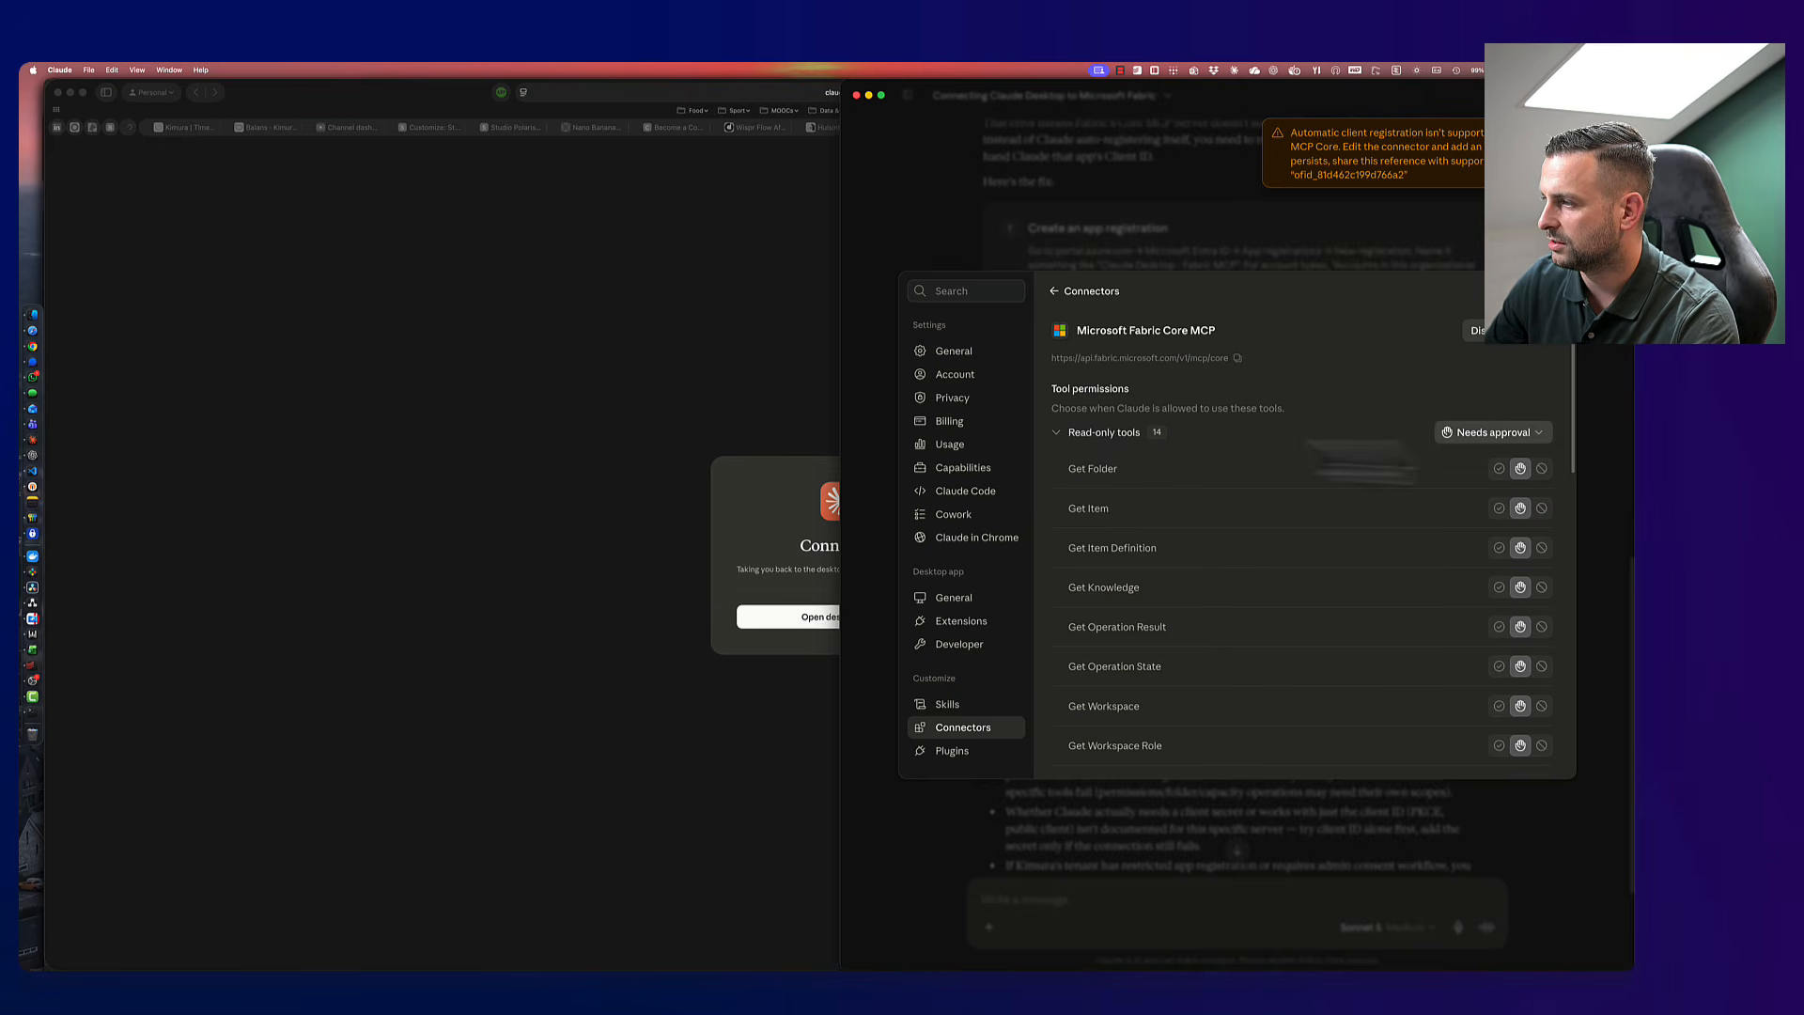
{"action": "left_click", "coordinate": [1058, 437]}
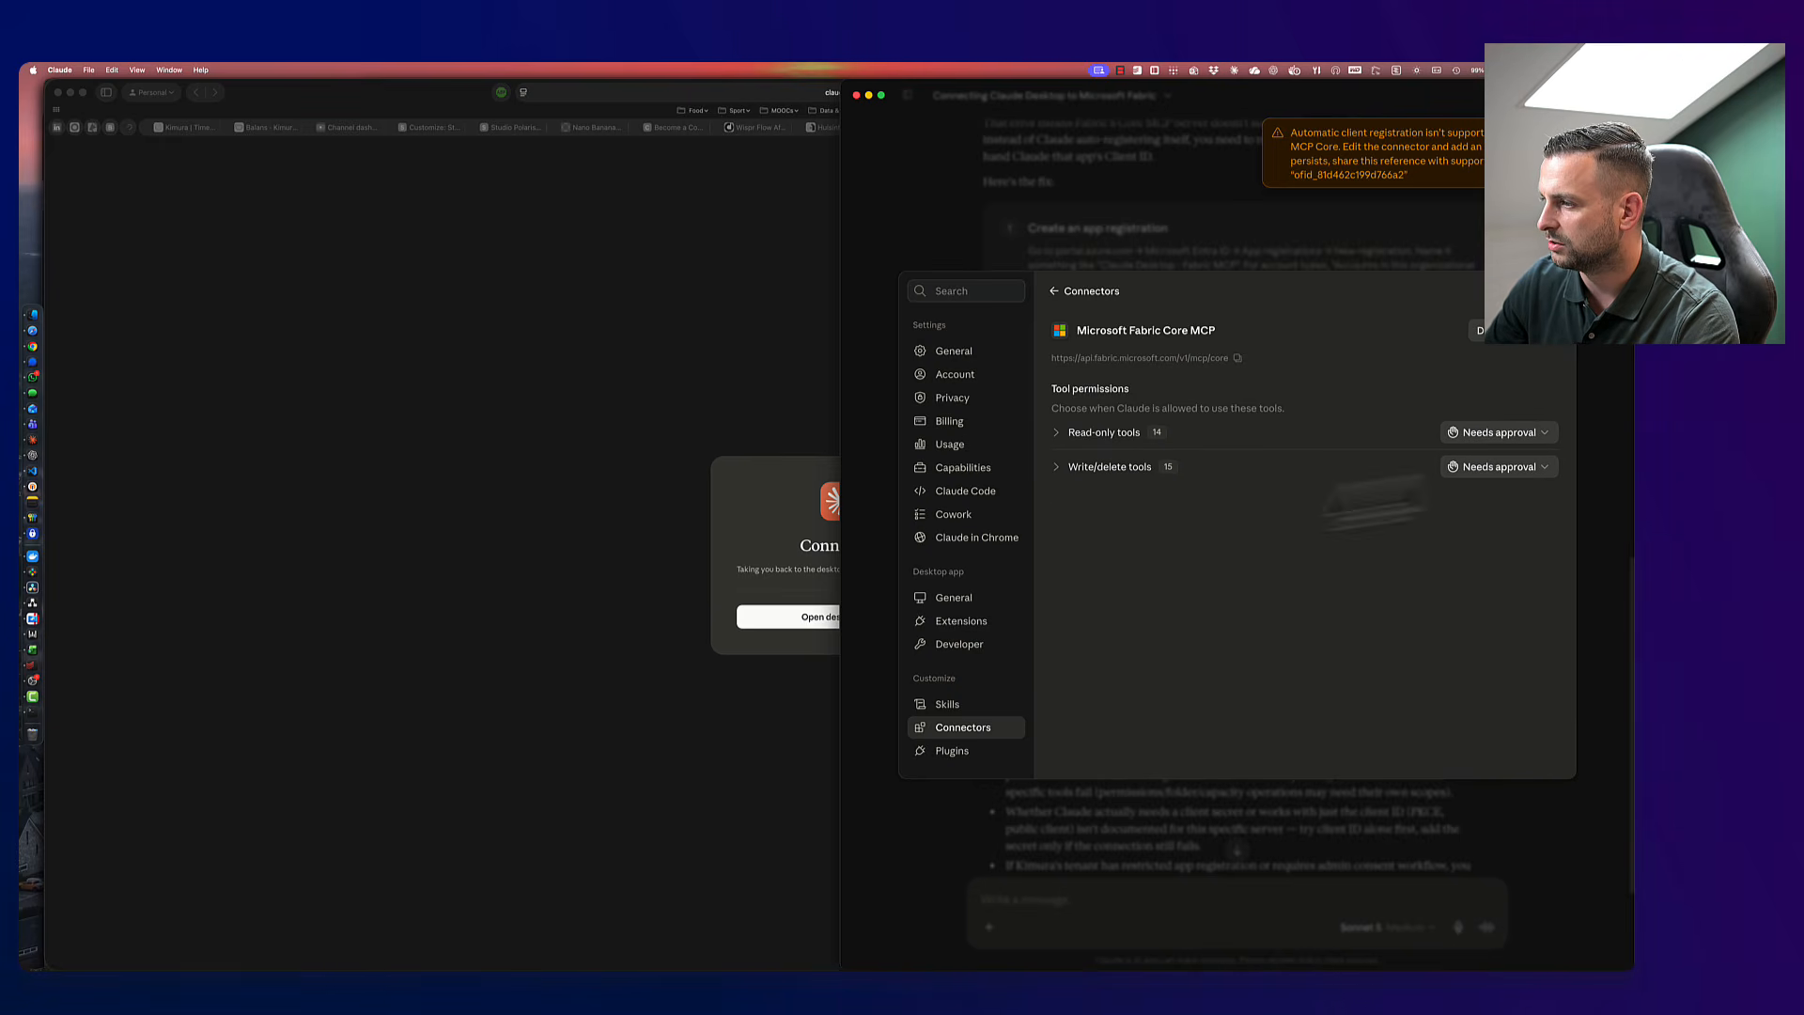
{"action": "left_click", "coordinate": [1499, 467]}
{"action": "left_click", "coordinate": [1499, 435]}
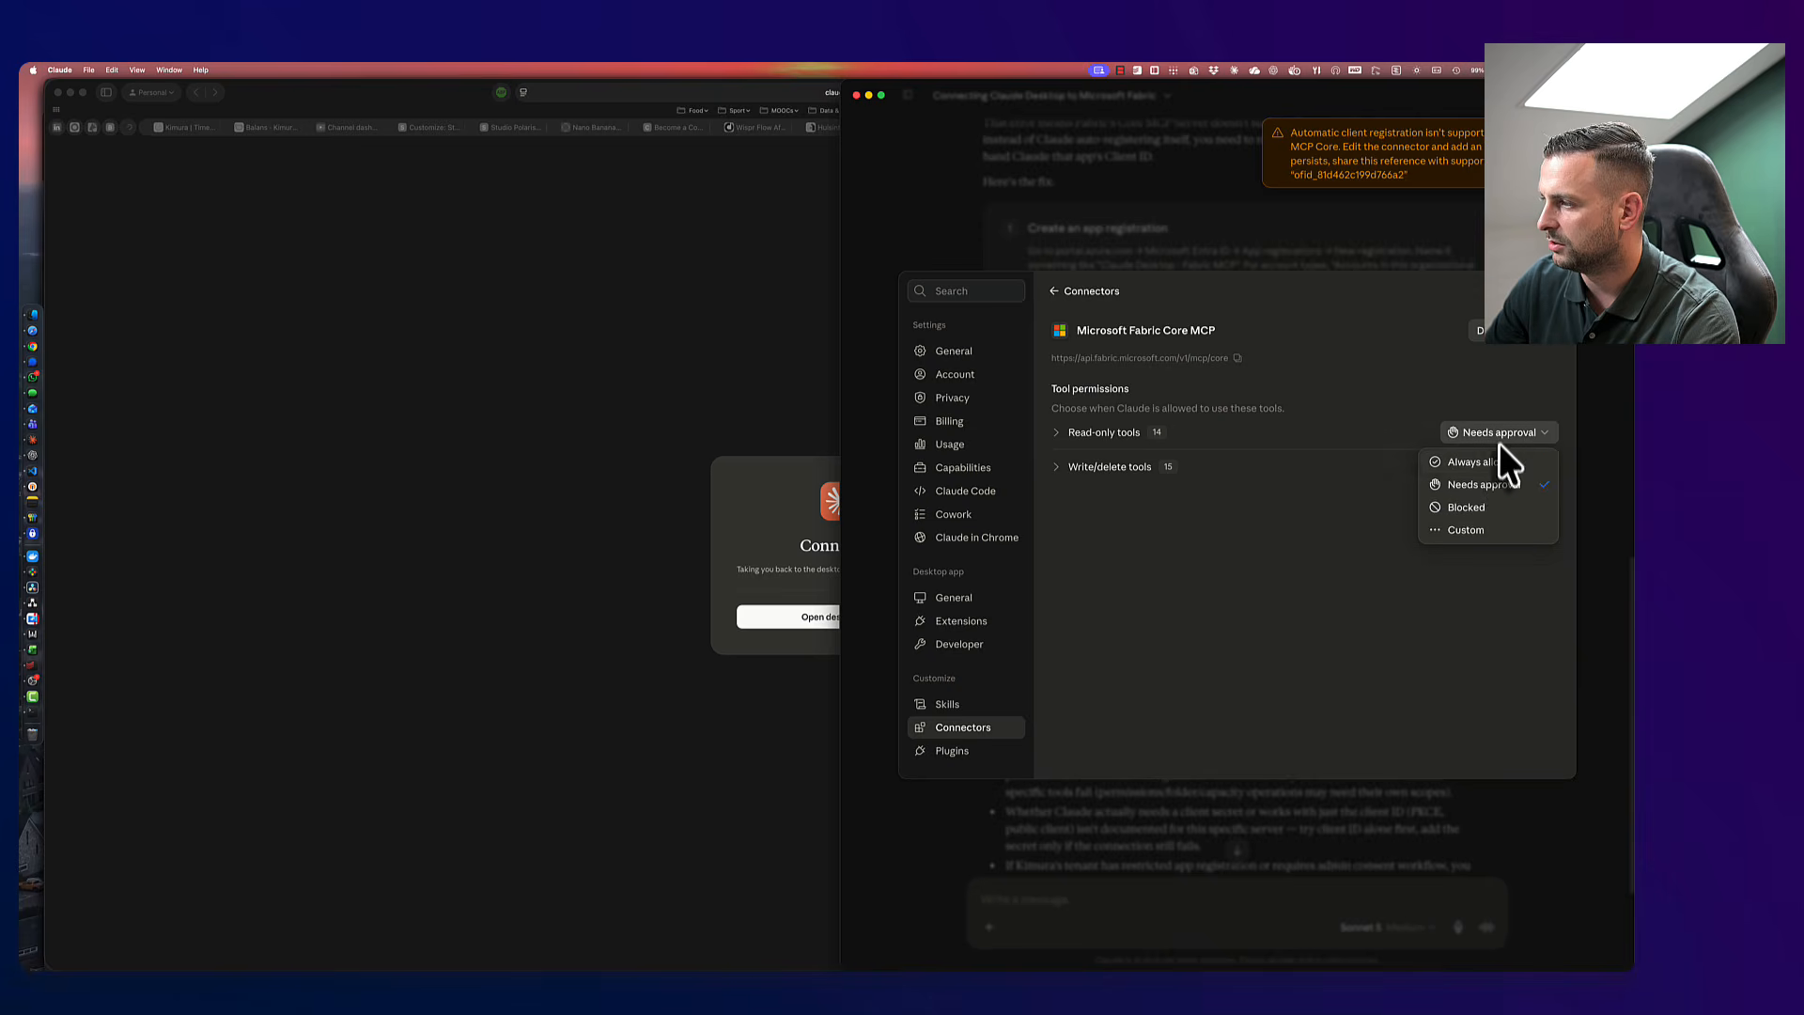
{"action": "left_click", "coordinate": [1478, 461]}
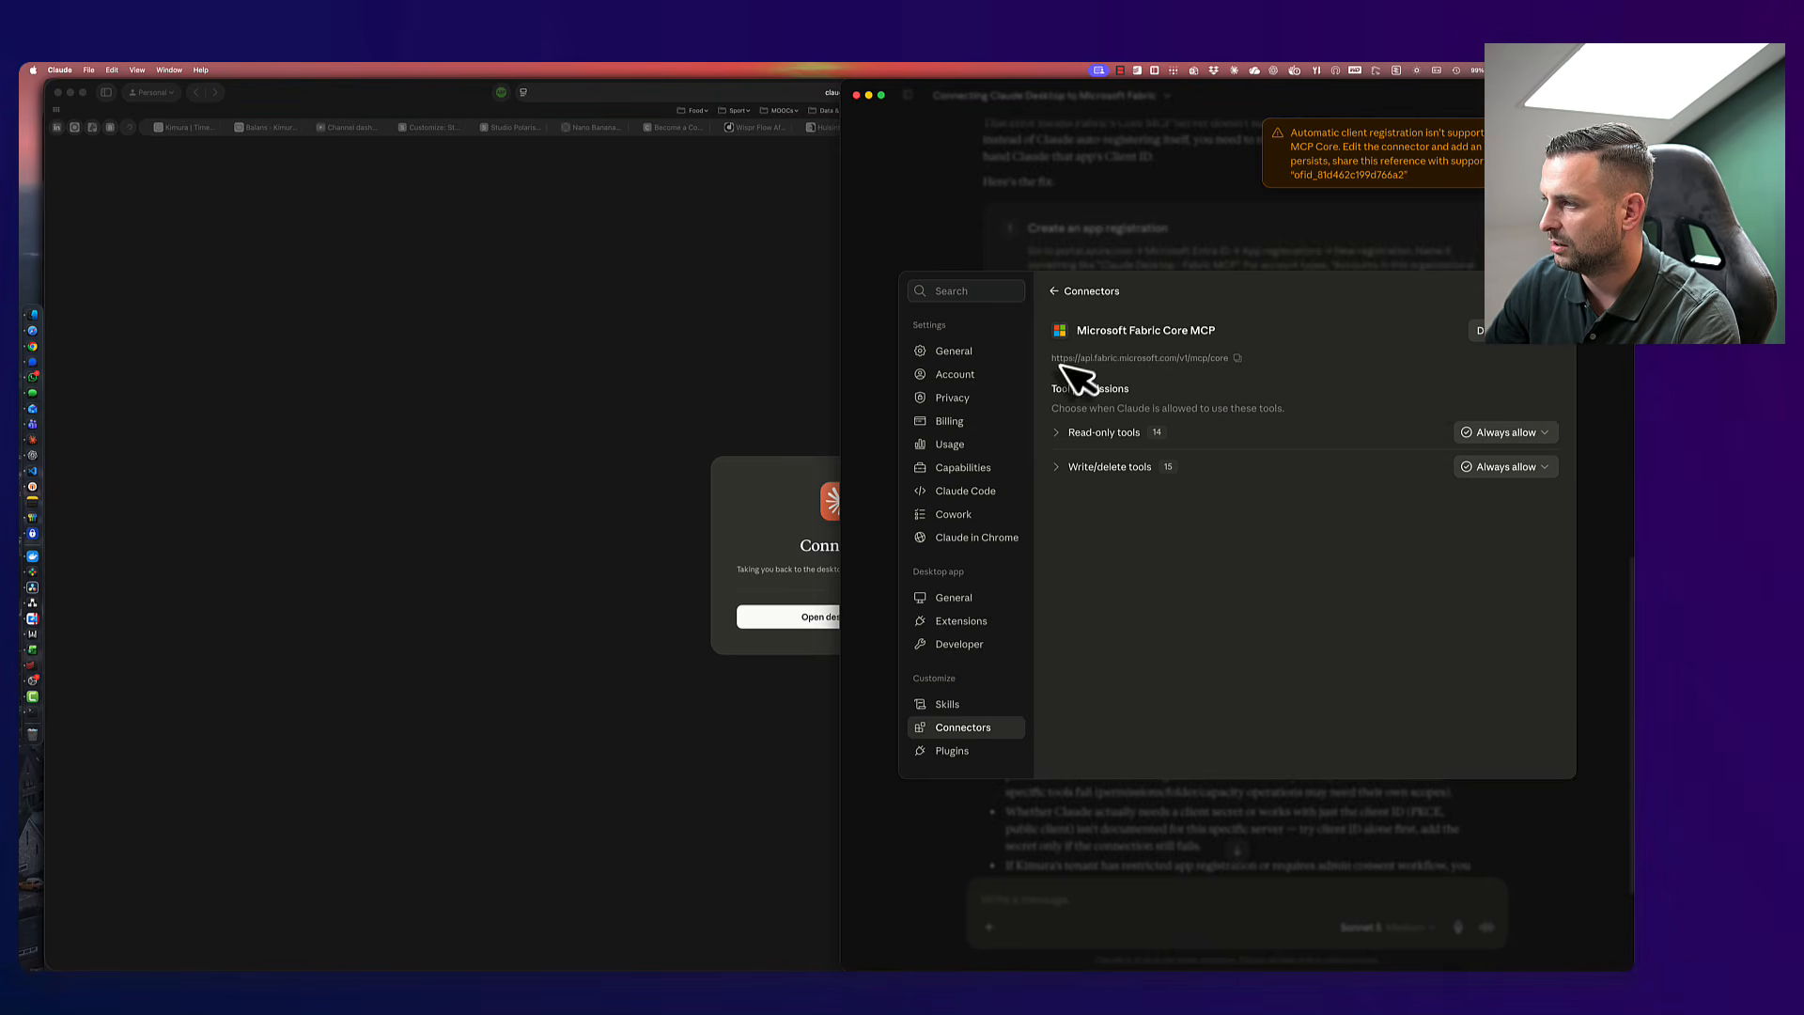
{"action": "left_click", "coordinate": [1054, 292]}
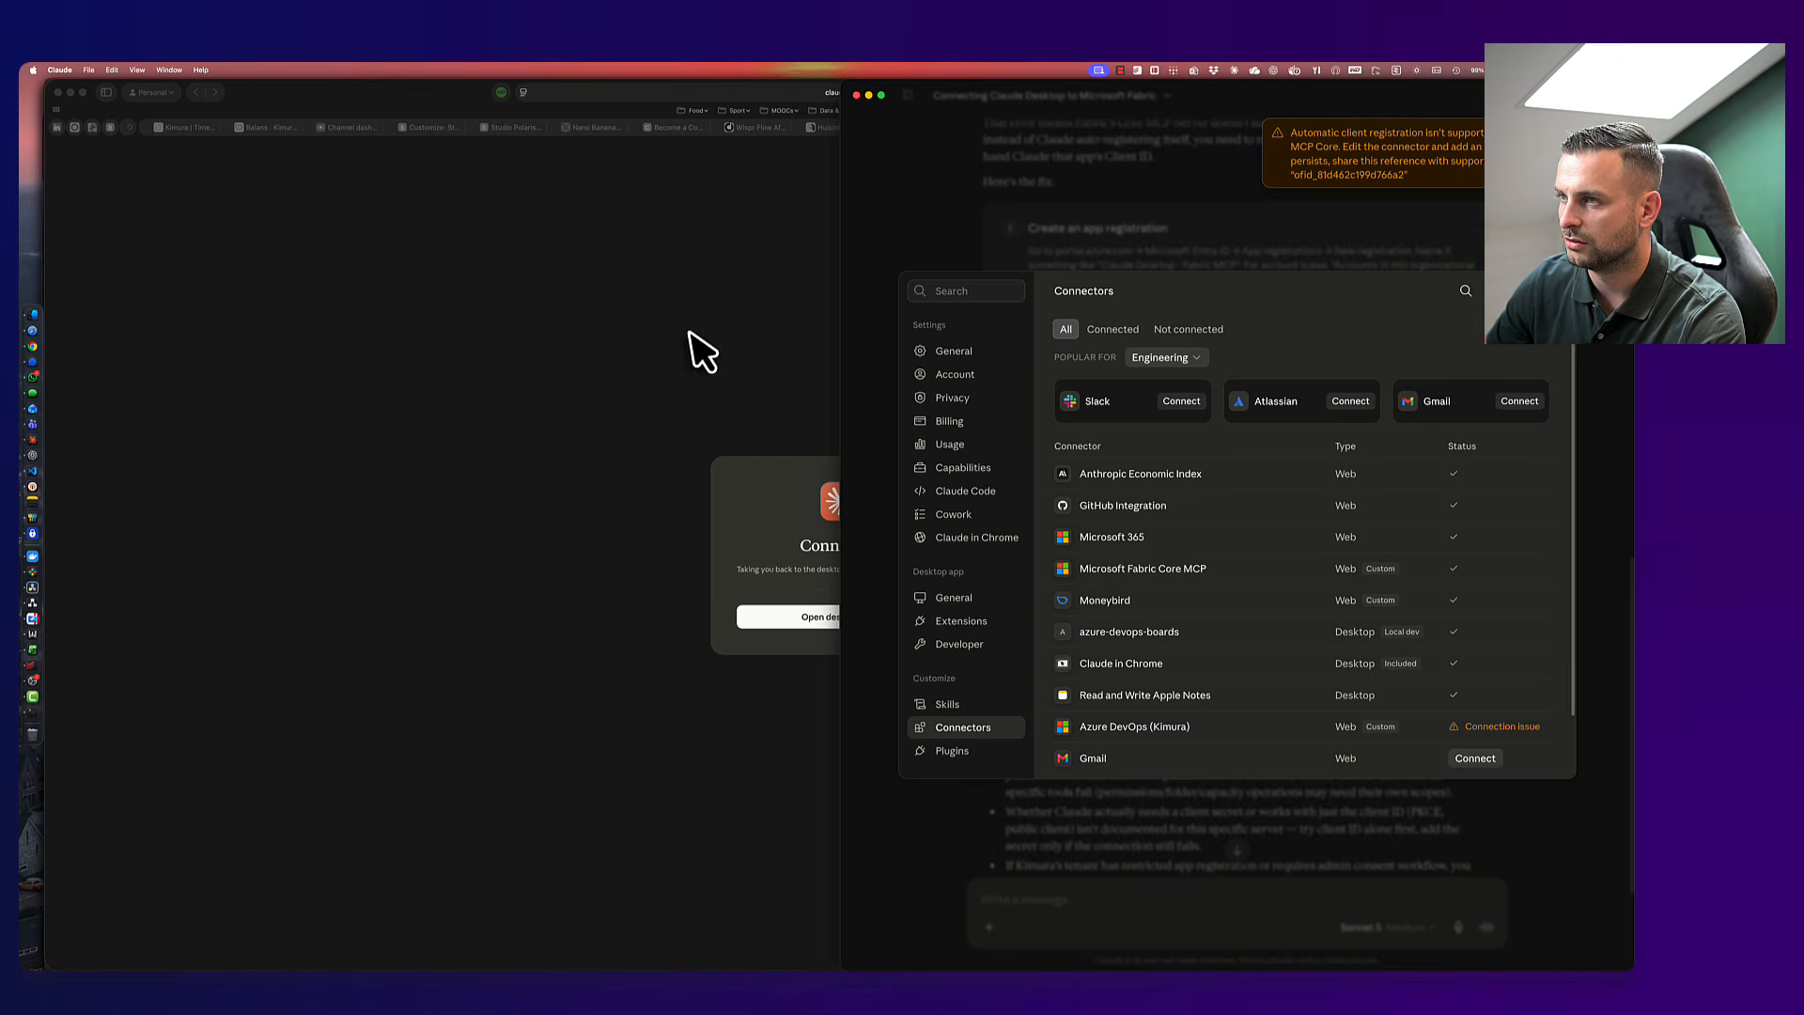
{"action": "left_click", "coordinate": [28, 362]}
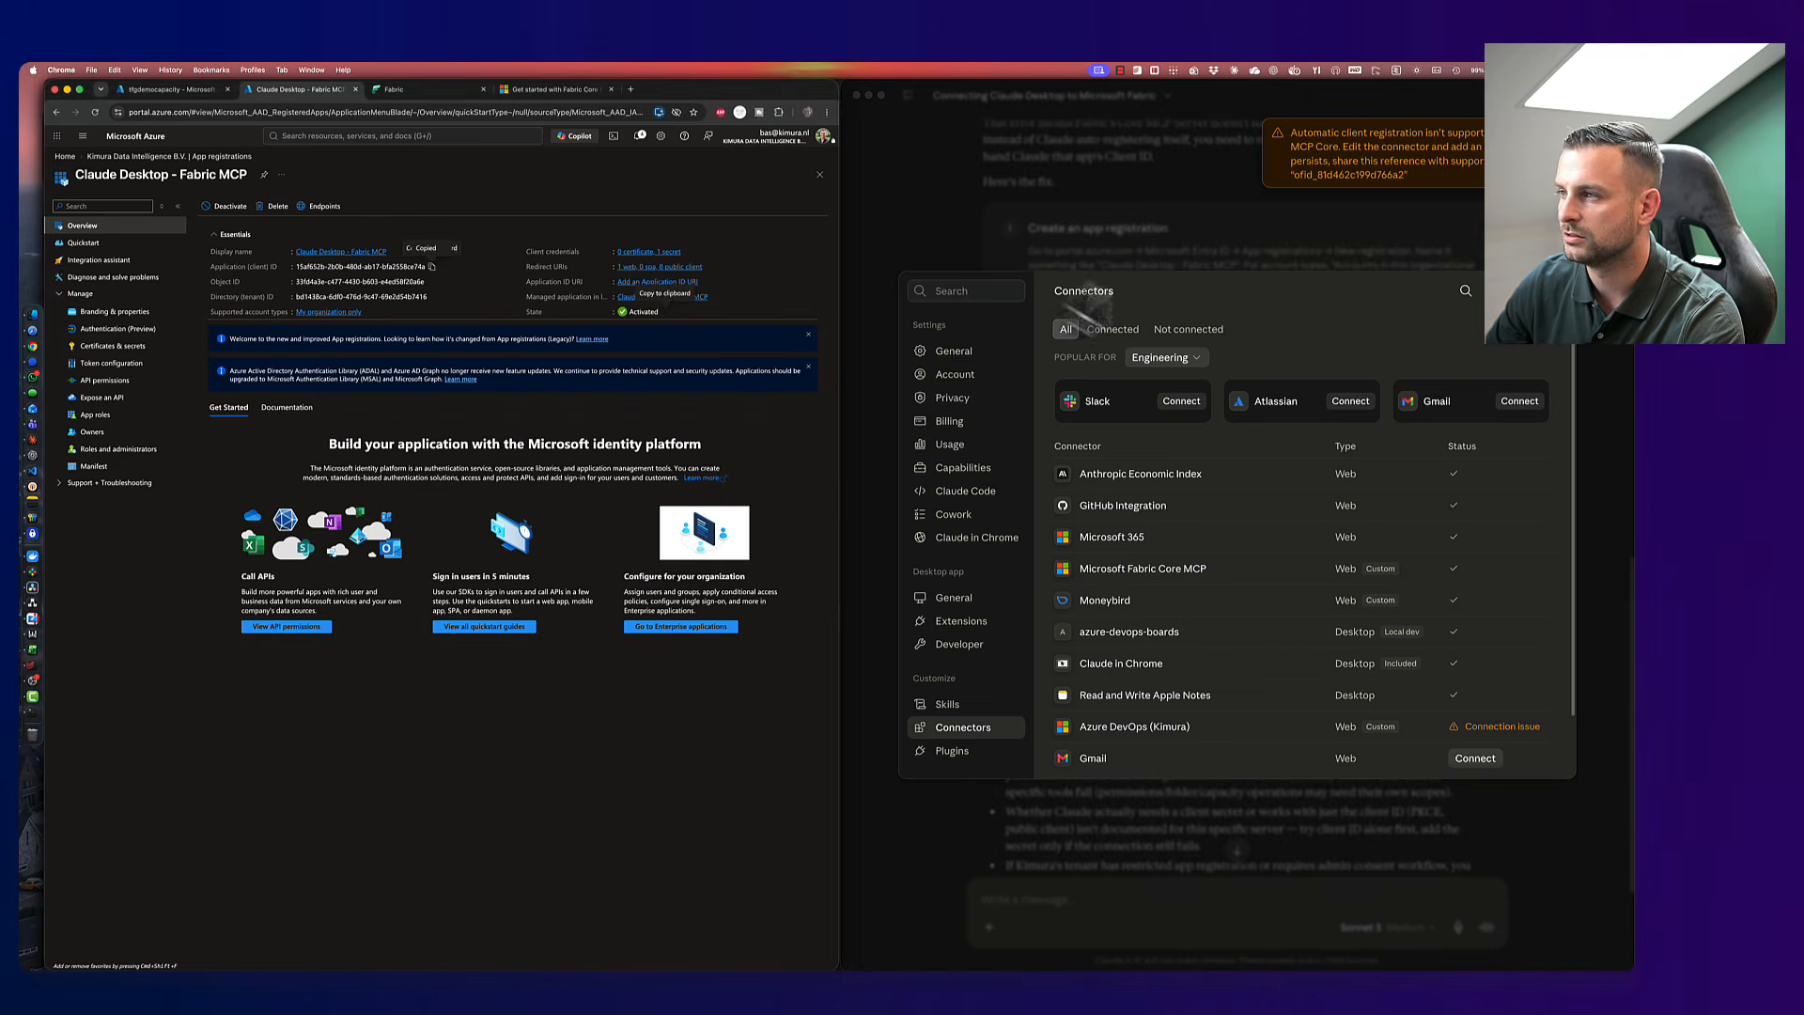
- Send 'Ok, done, now run the mcp', then 'List all lakehouses in ThatFabricGuy workspace'
{"action": "left_click", "coordinate": [1059, 907]}
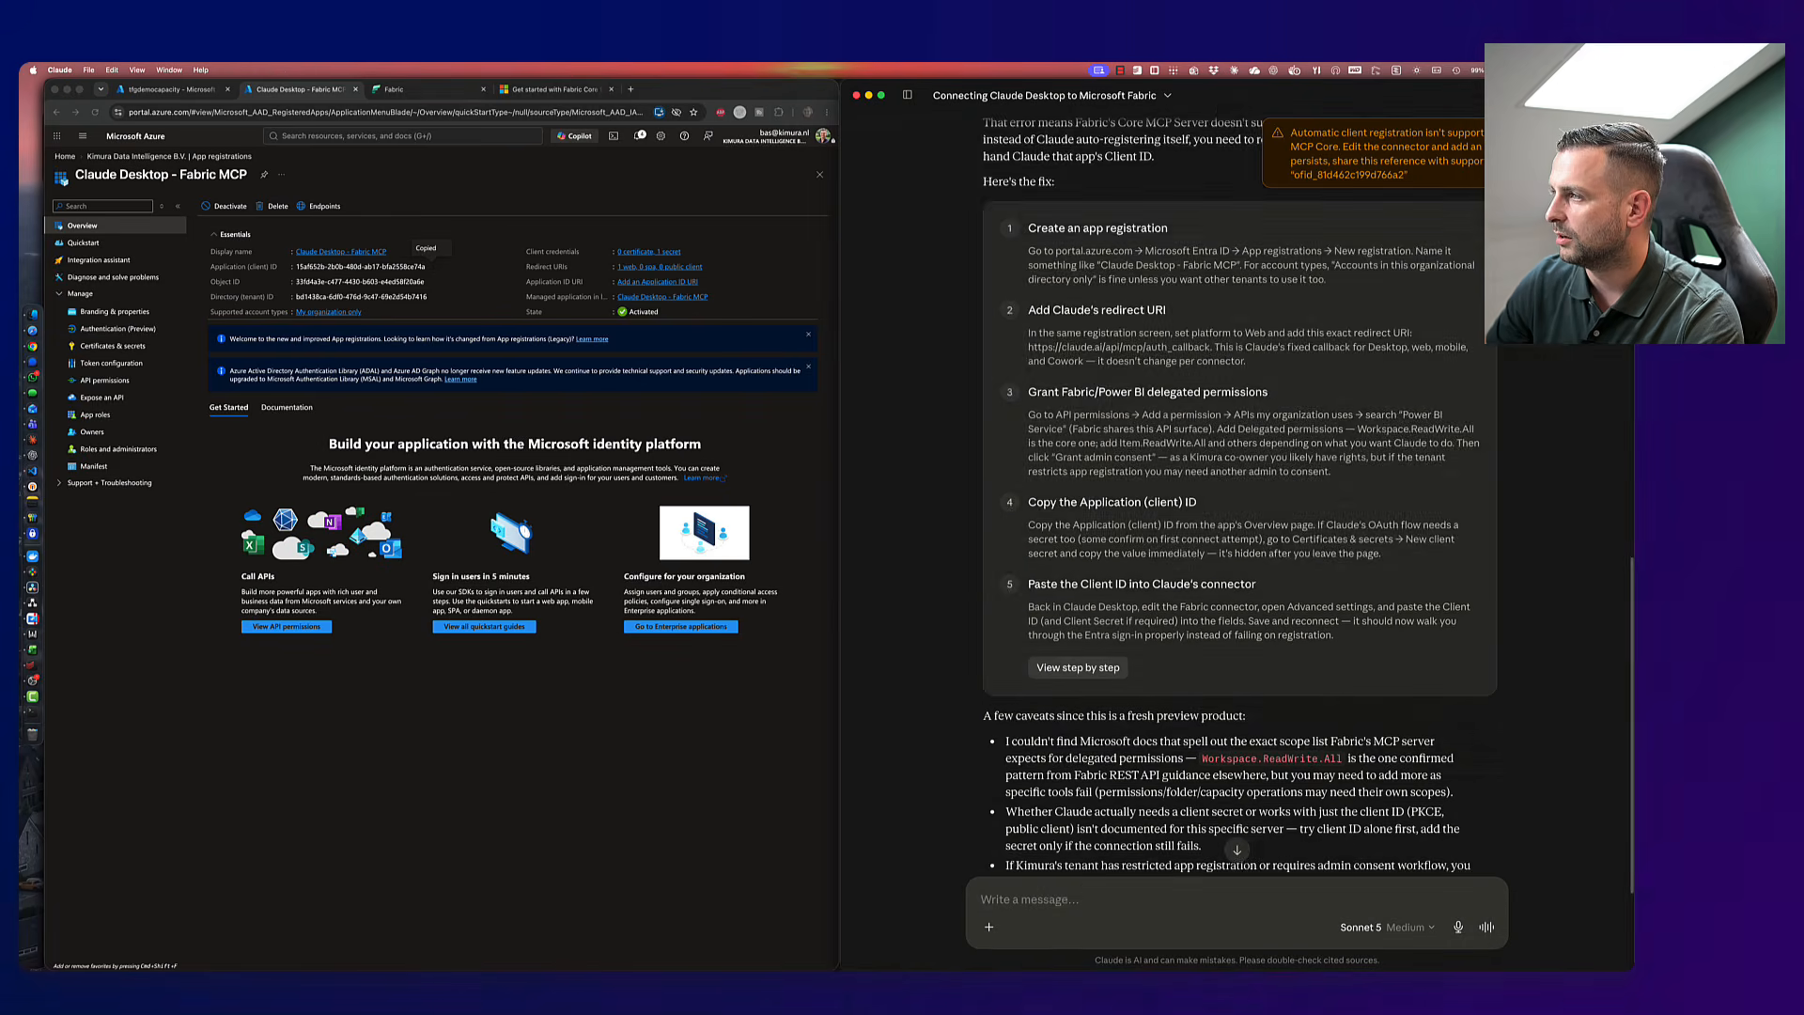
{"action": "type", "text": "Ok, done, now"}
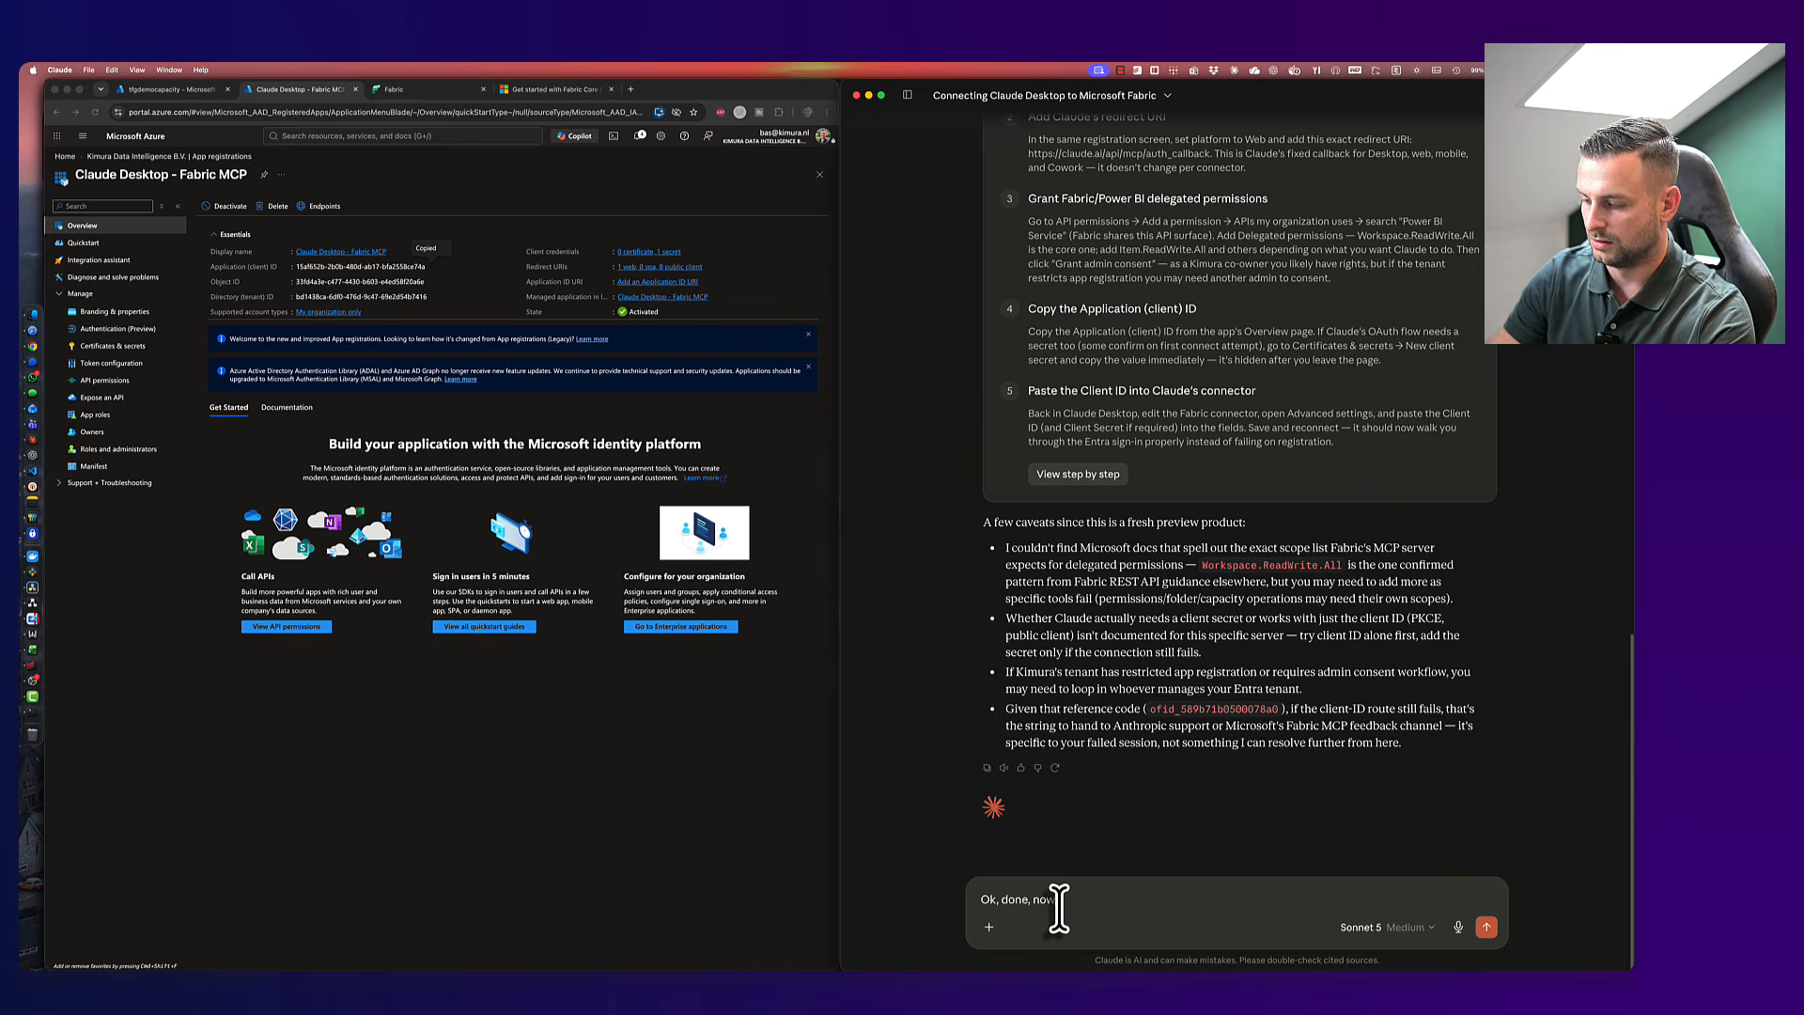
{"action": "type", "text": "mcp"}
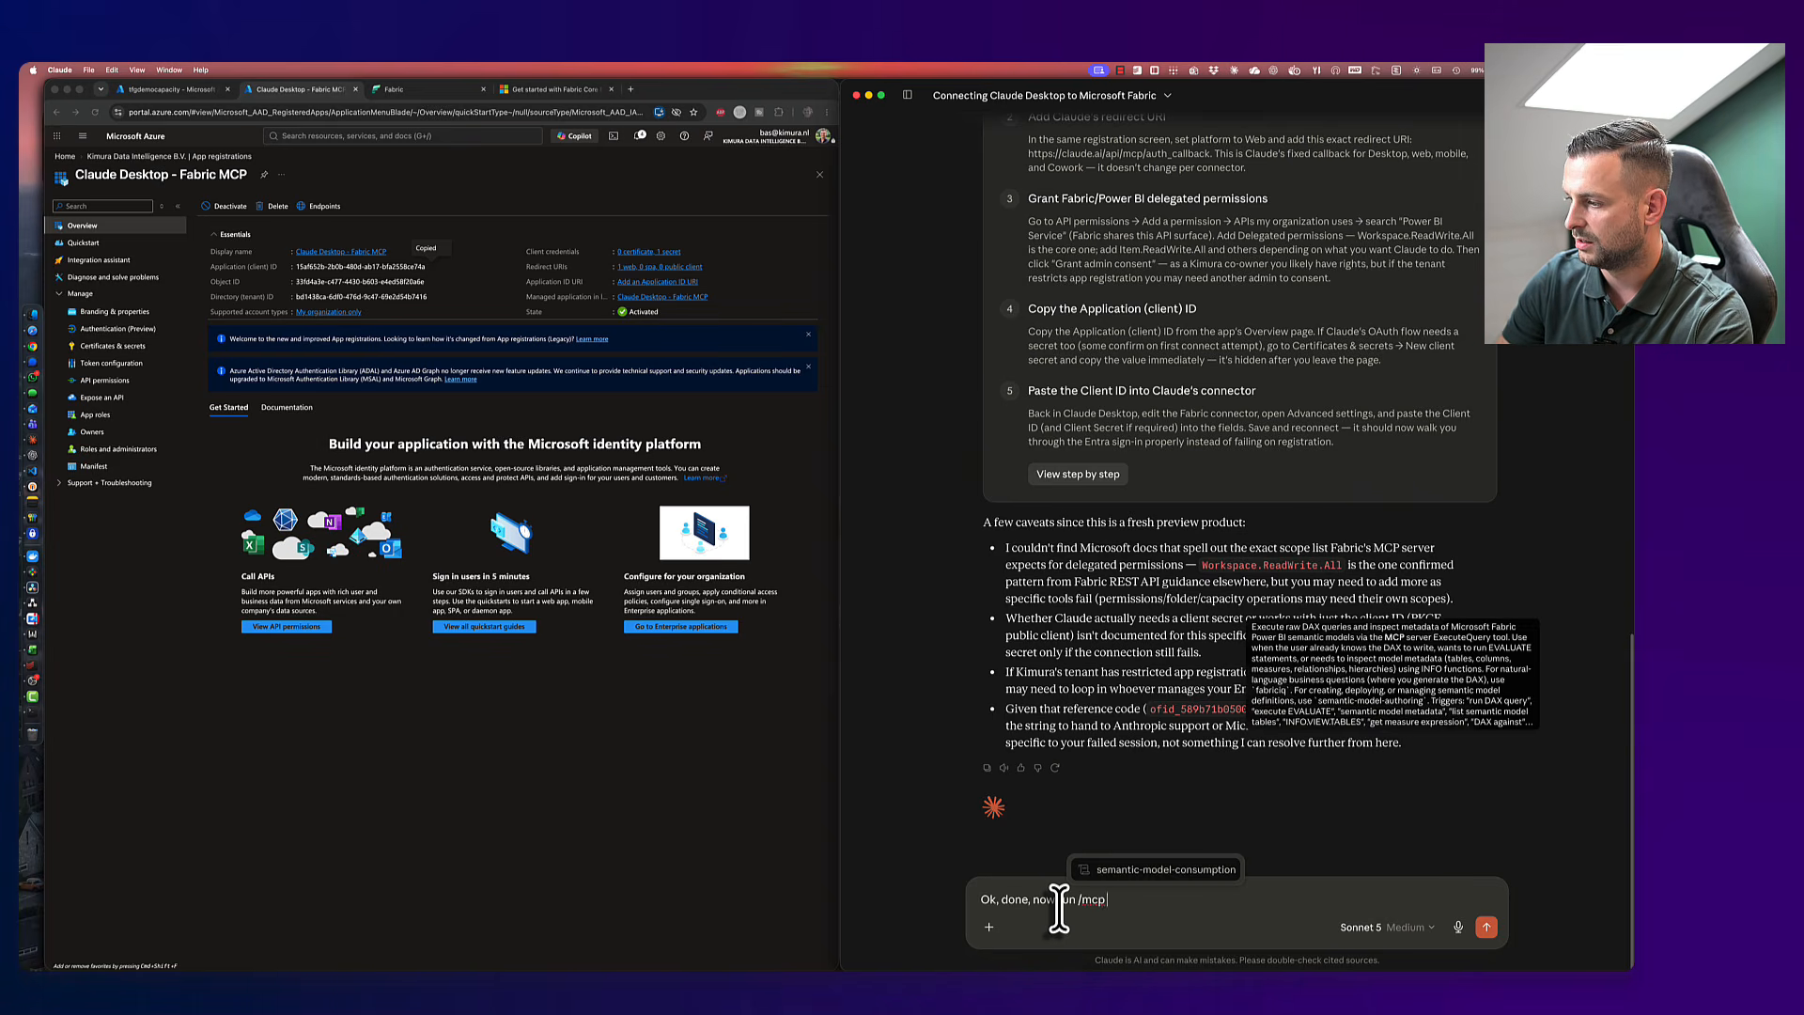
{"action": "key", "text": "BackSpace"}
{"action": "key", "text": "BackSpace"}
{"action": "key", "text": "BackSpace"}
{"action": "key", "text": "BackSpace"}
{"action": "key", "text": "BackSpace"}
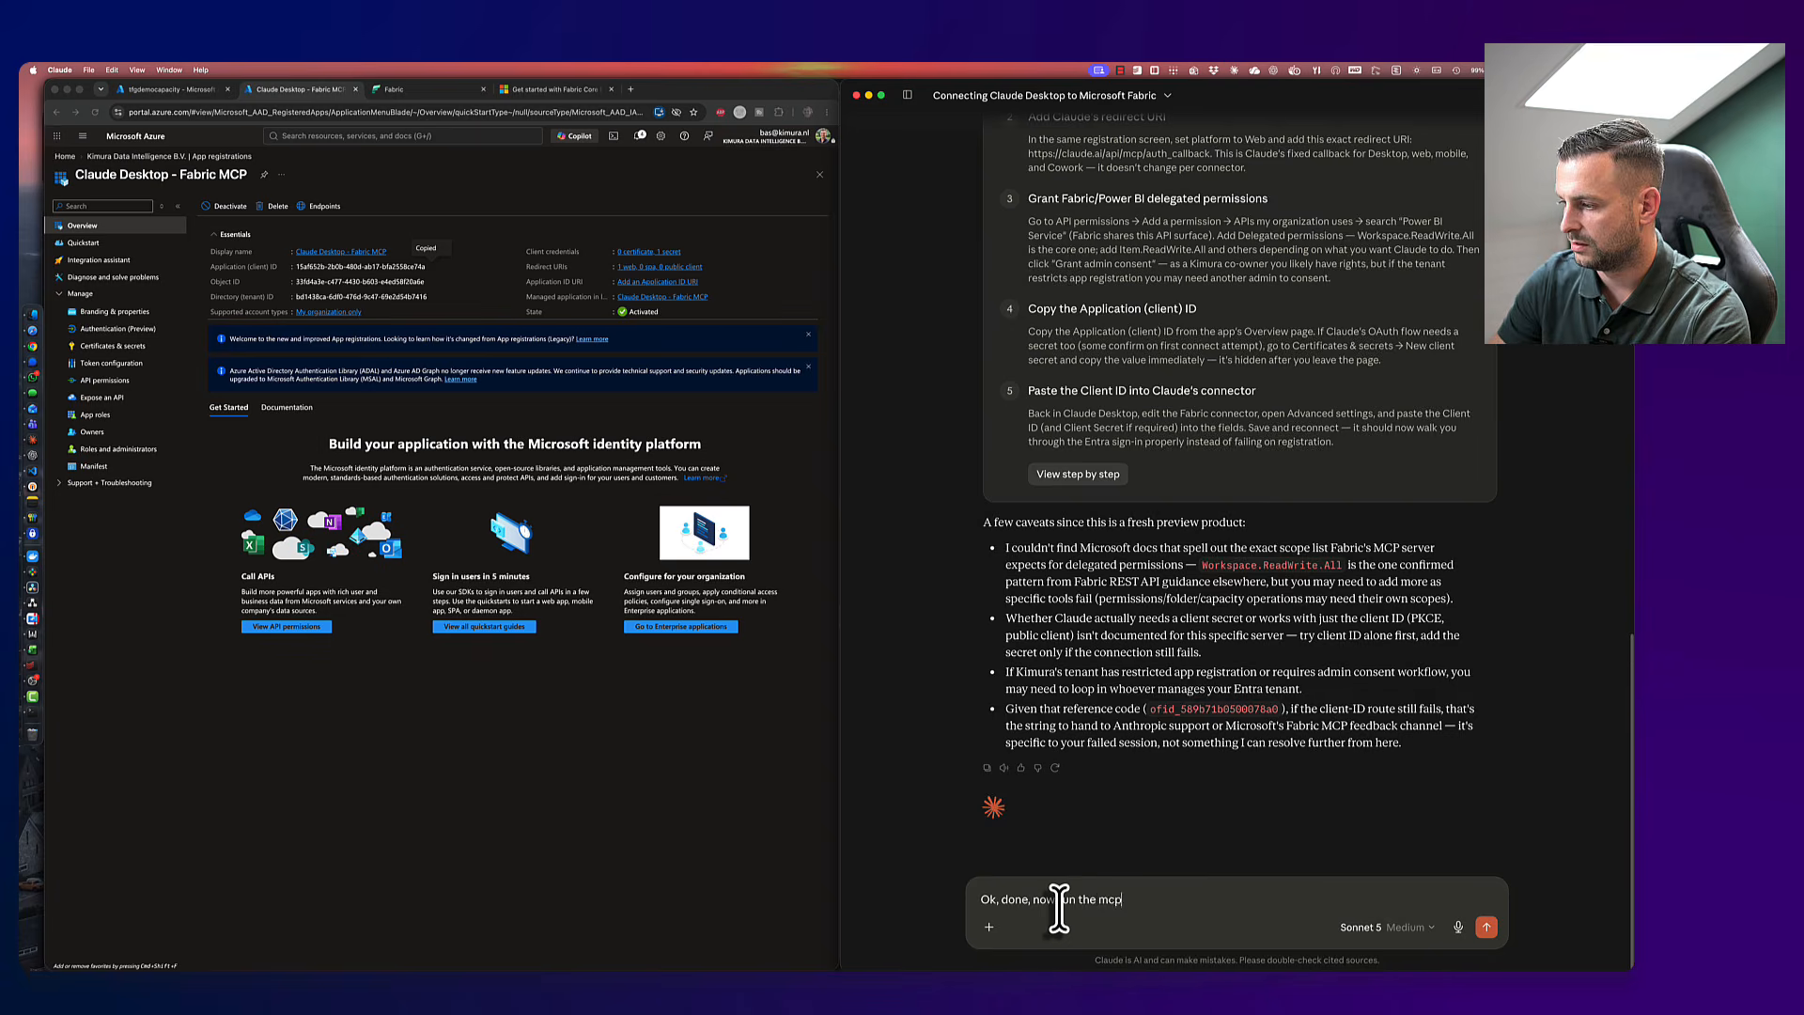
{"action": "type", "text": "mcp"}
{"action": "key", "text": "Return"}
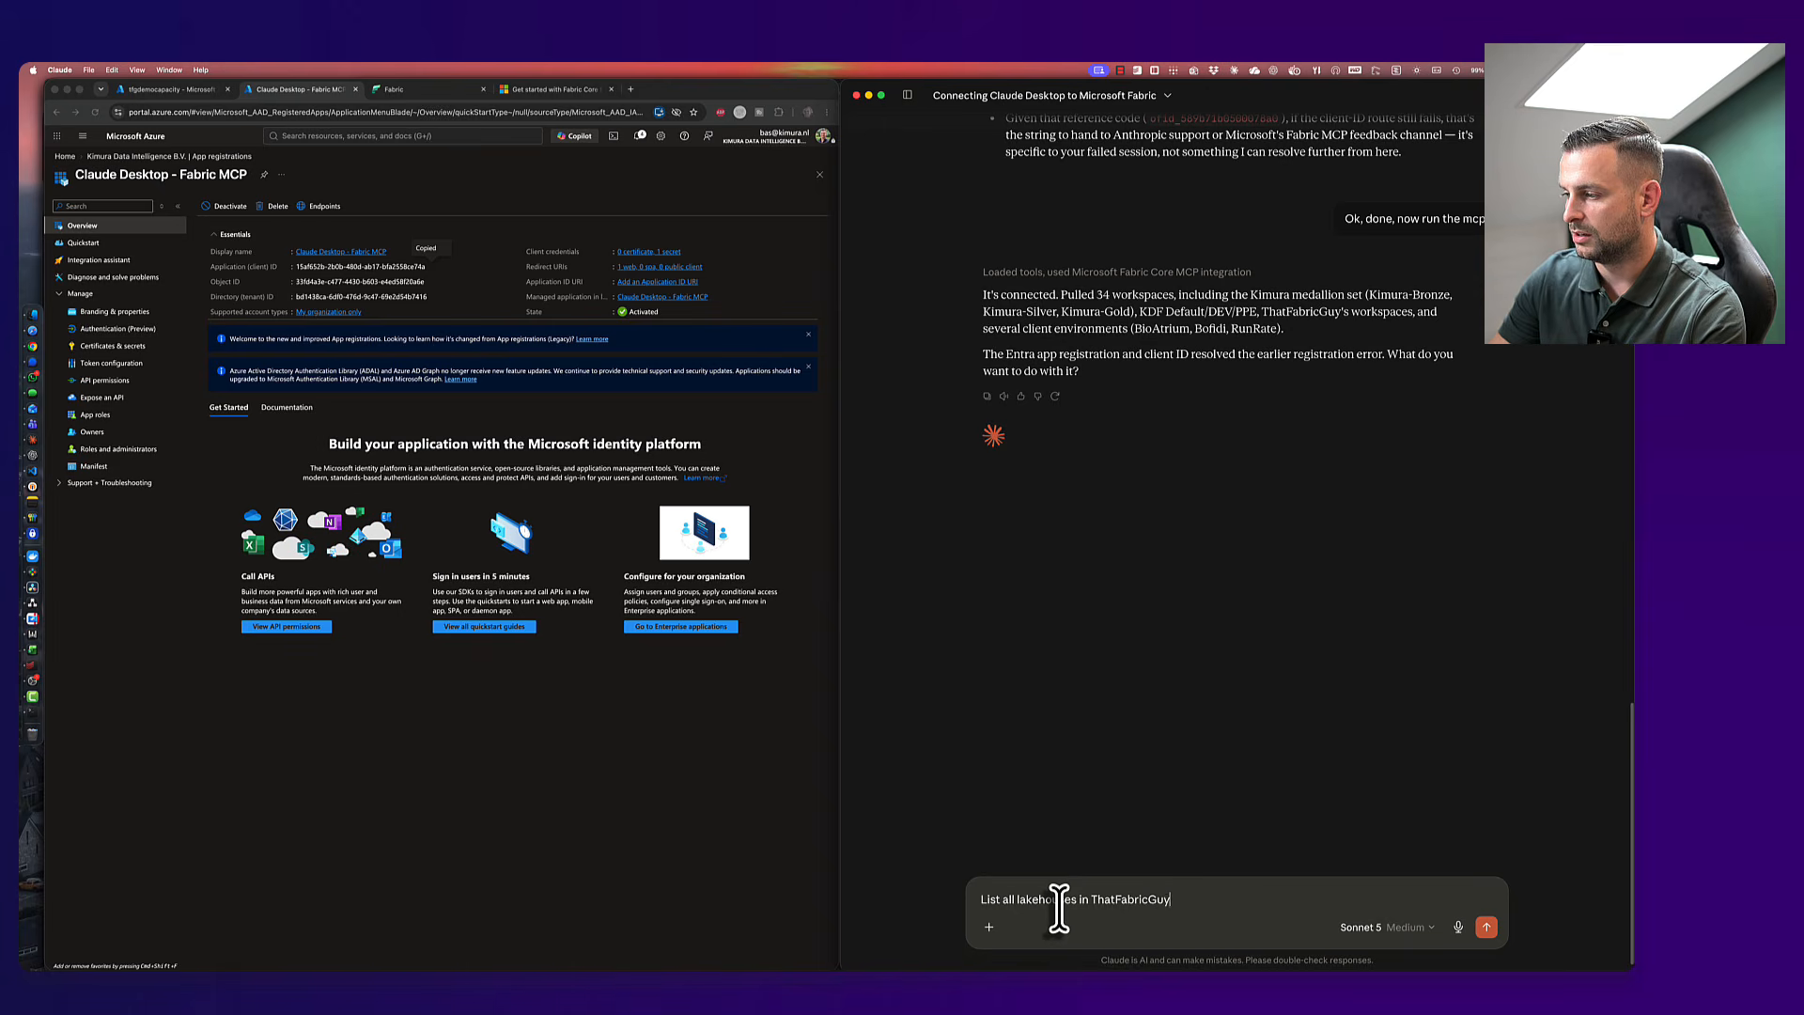
{"action": "type", "text": "e"}
{"action": "key", "text": "Return"}
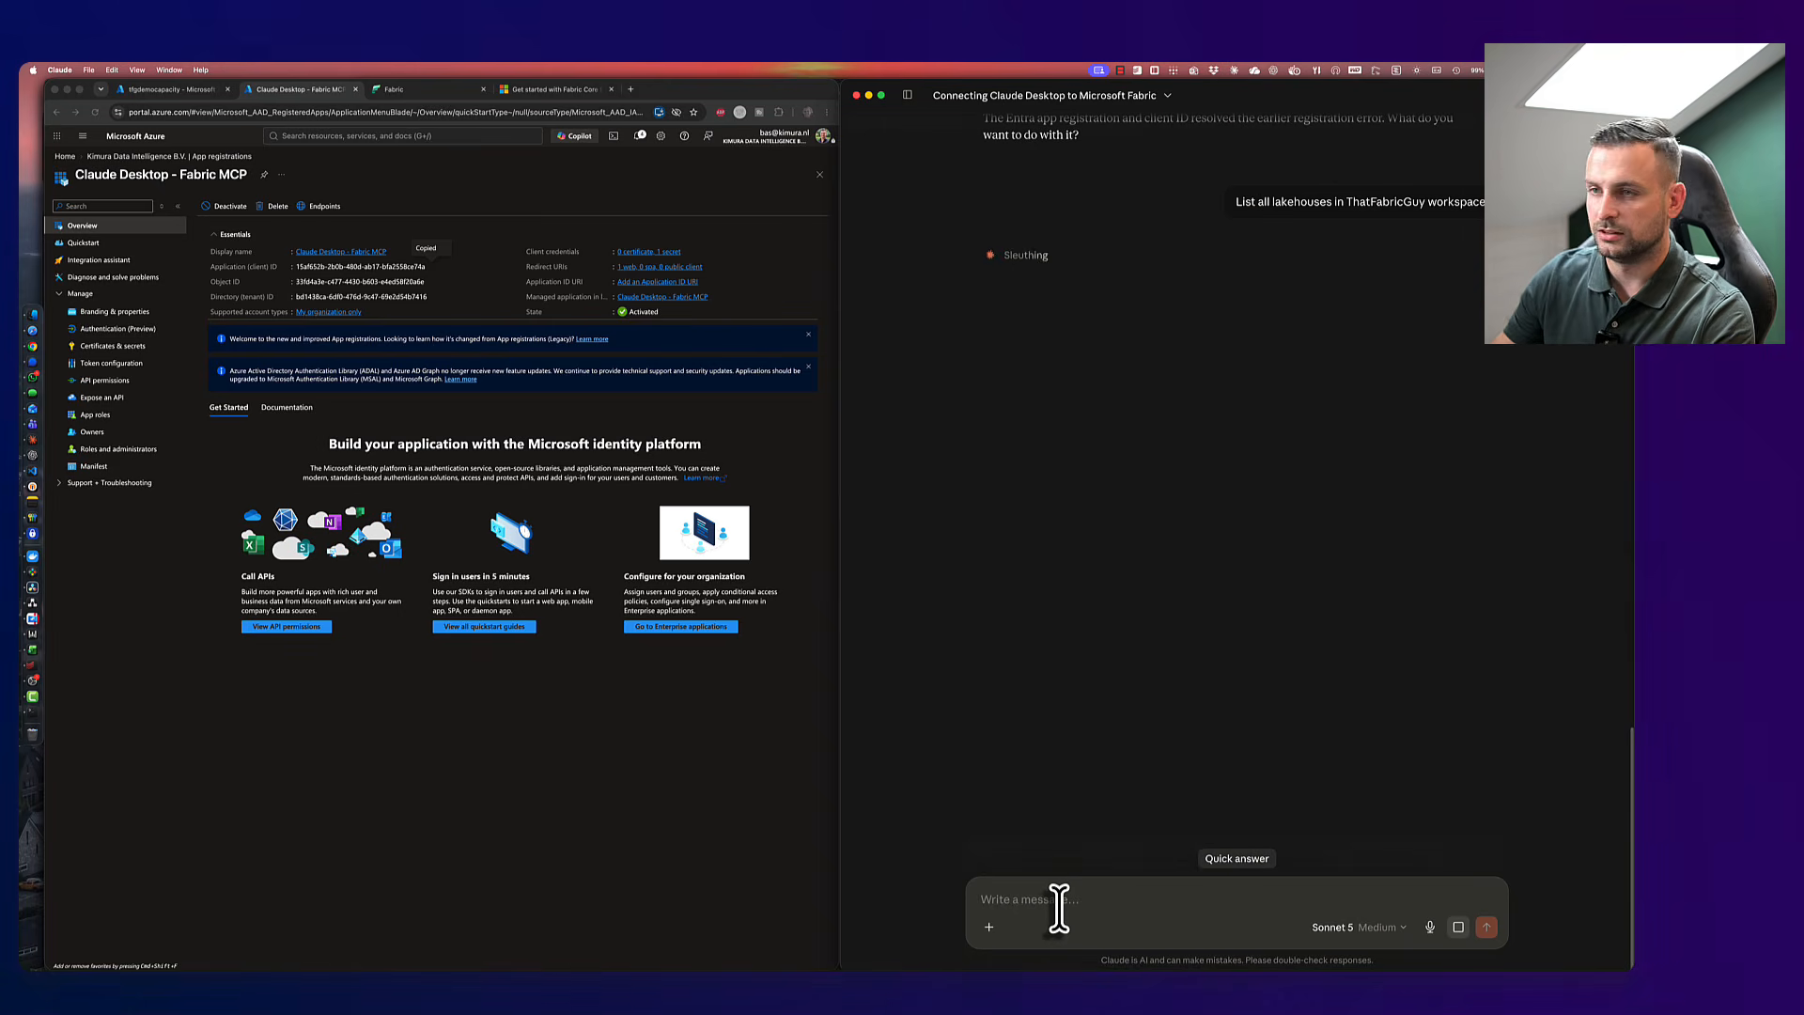
- Open the ThatFabricGuy workspace in Fabric and filter its items to Lakehouse type
{"action": "left_click", "coordinate": [324, 227]}
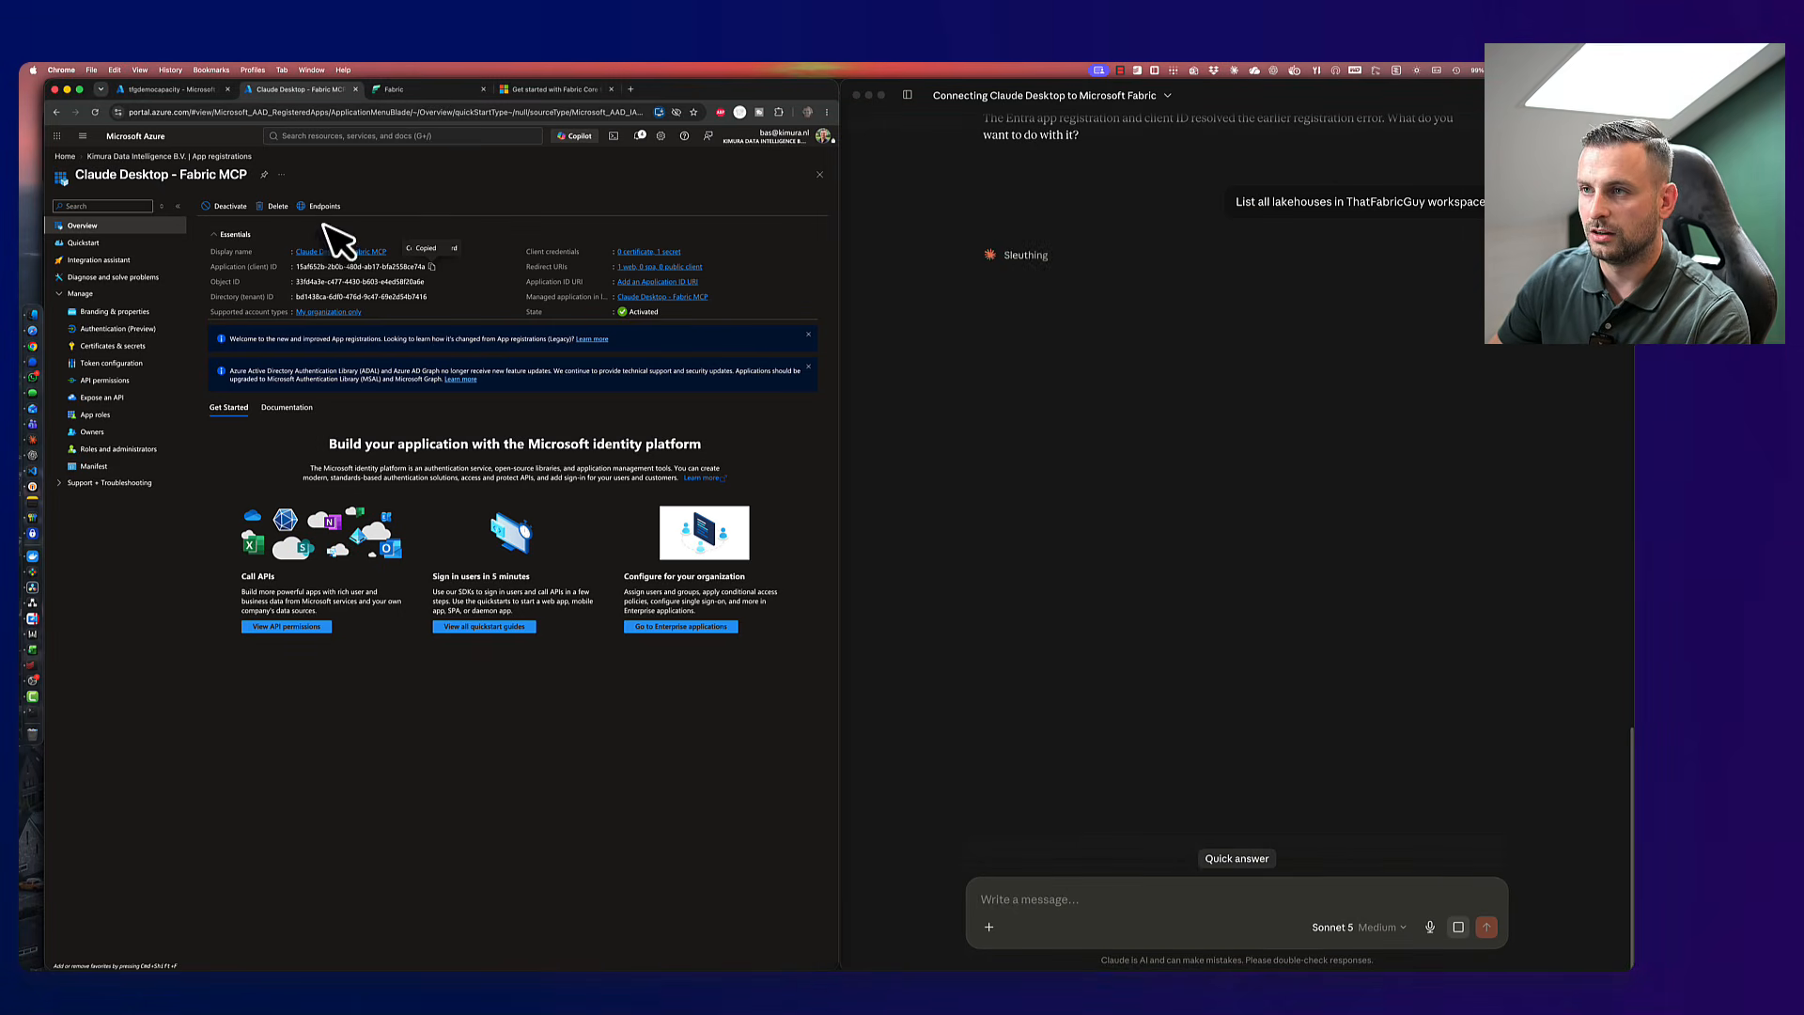
{"action": "left_click", "coordinate": [390, 90]}
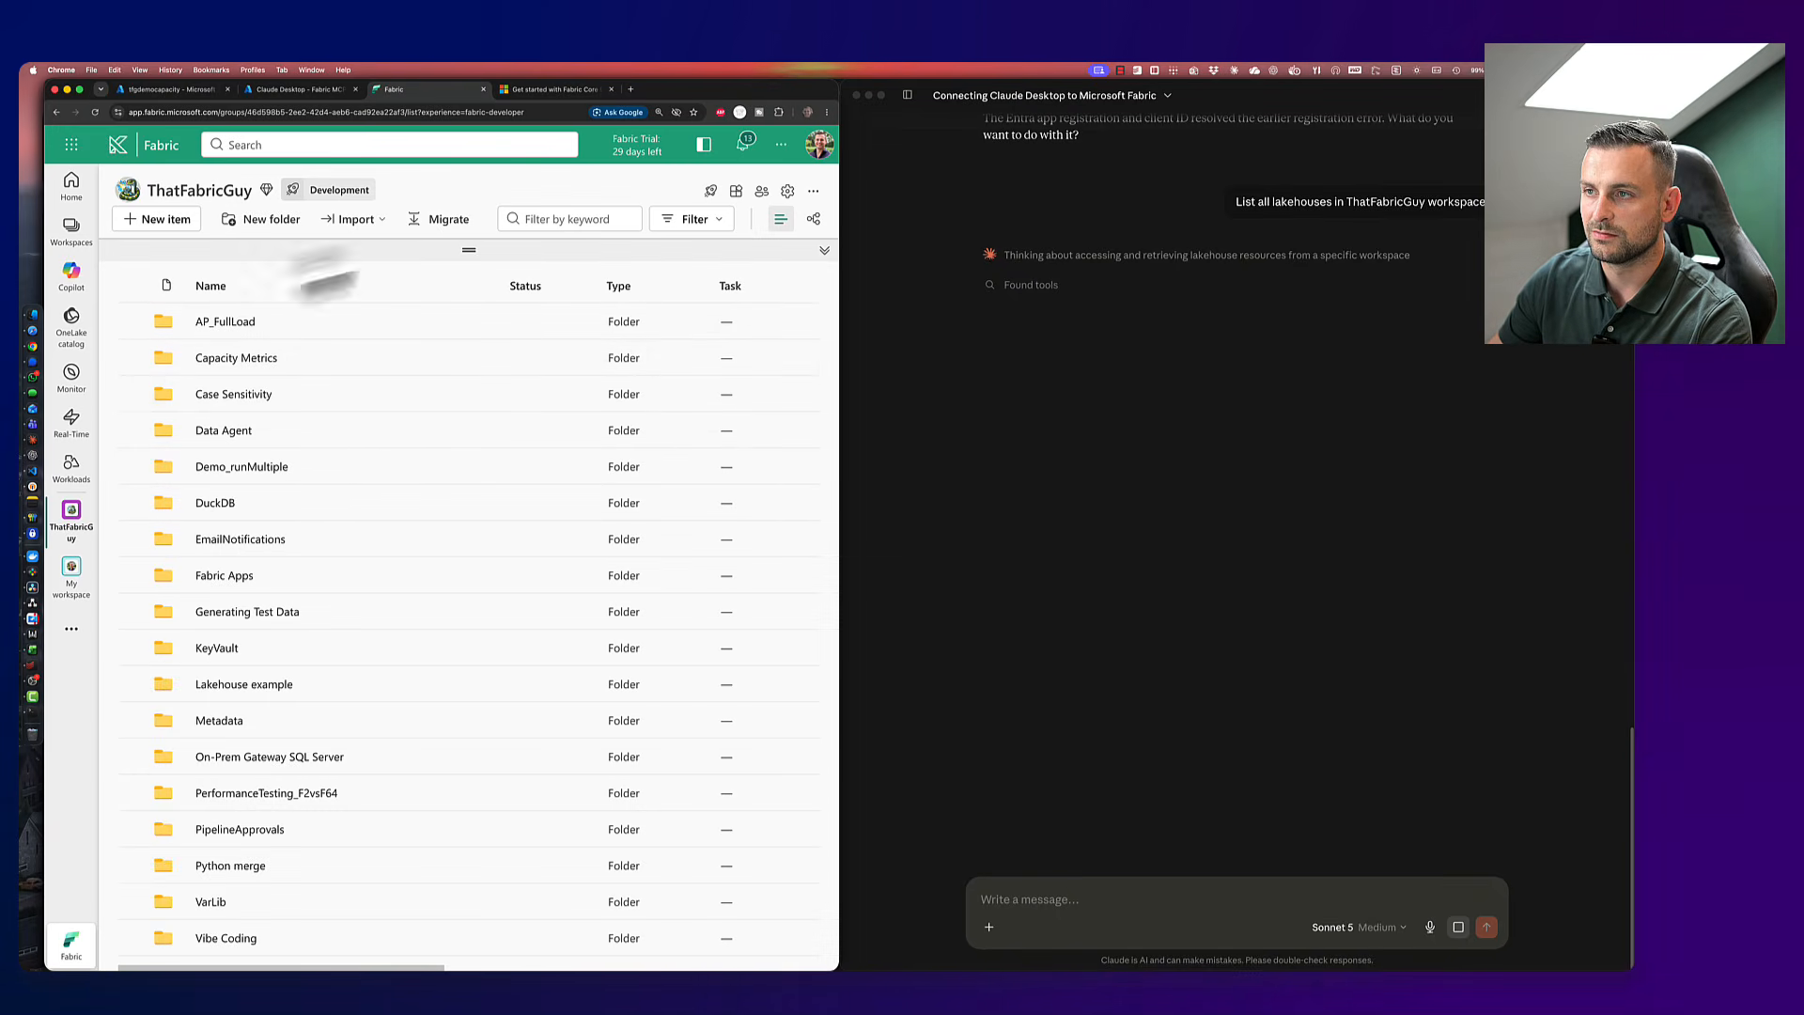
{"action": "left_click", "coordinate": [707, 221]}
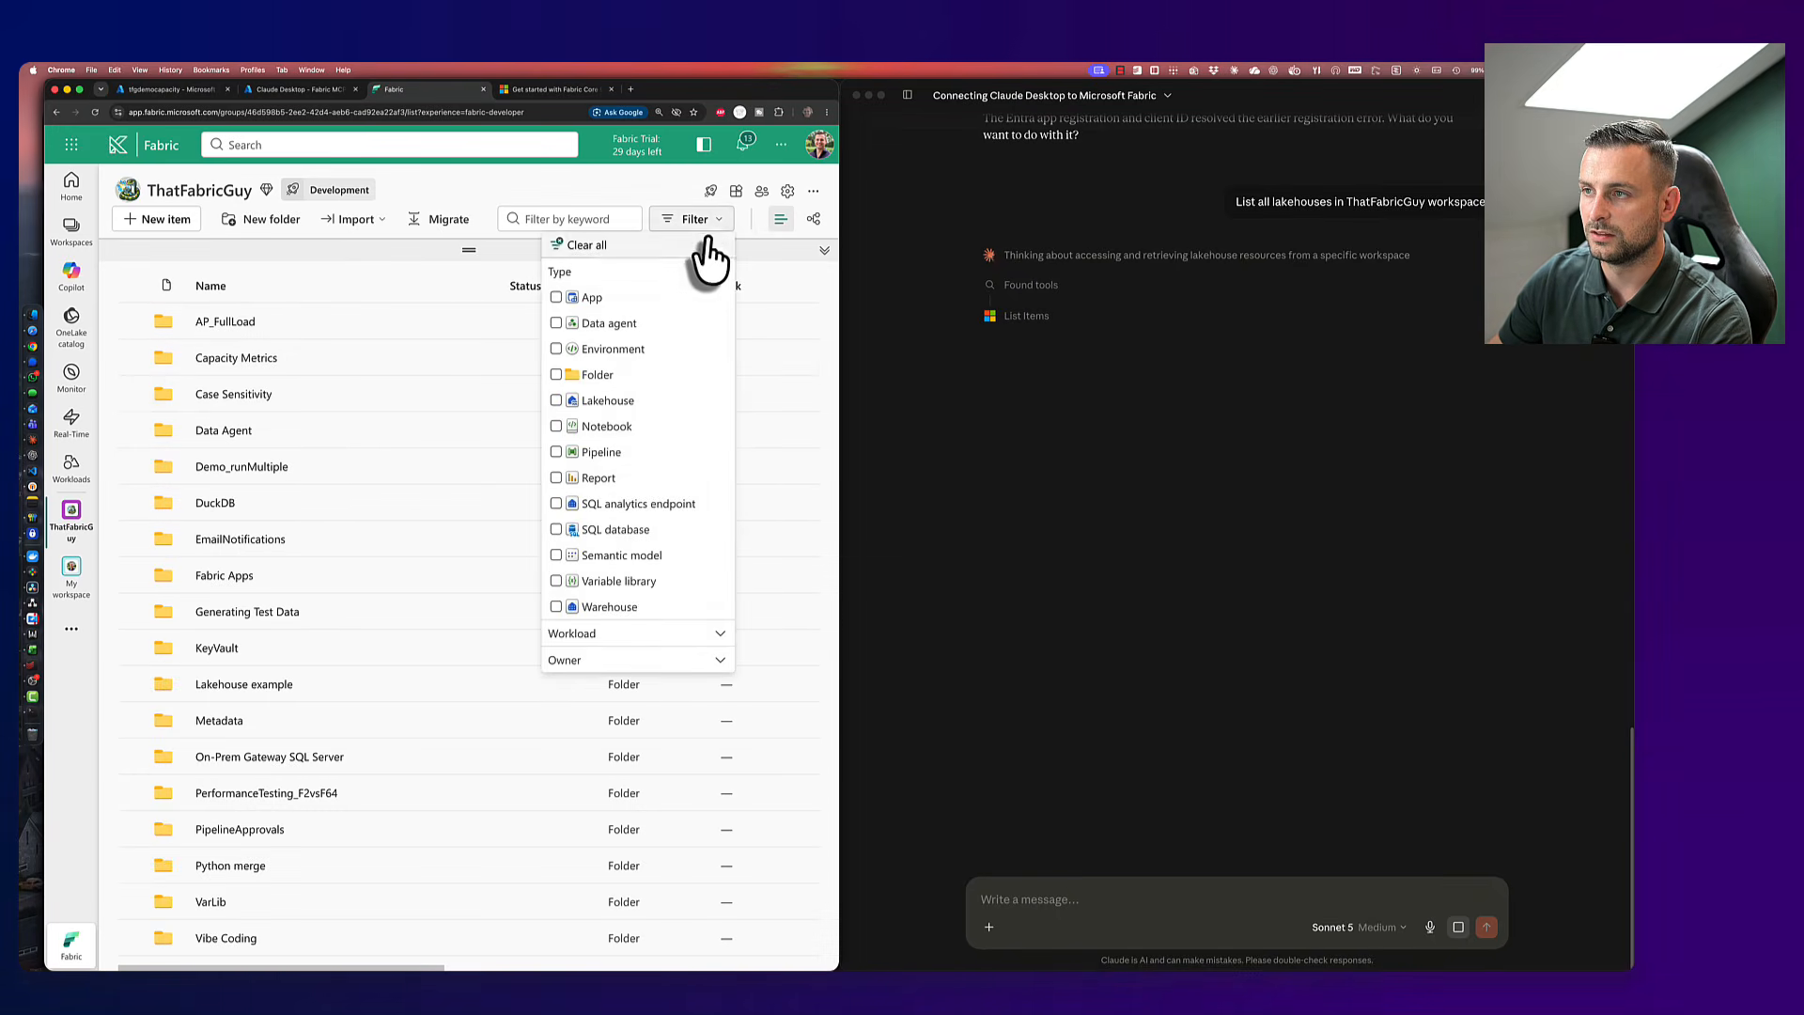
{"action": "left_click", "coordinate": [716, 229]}
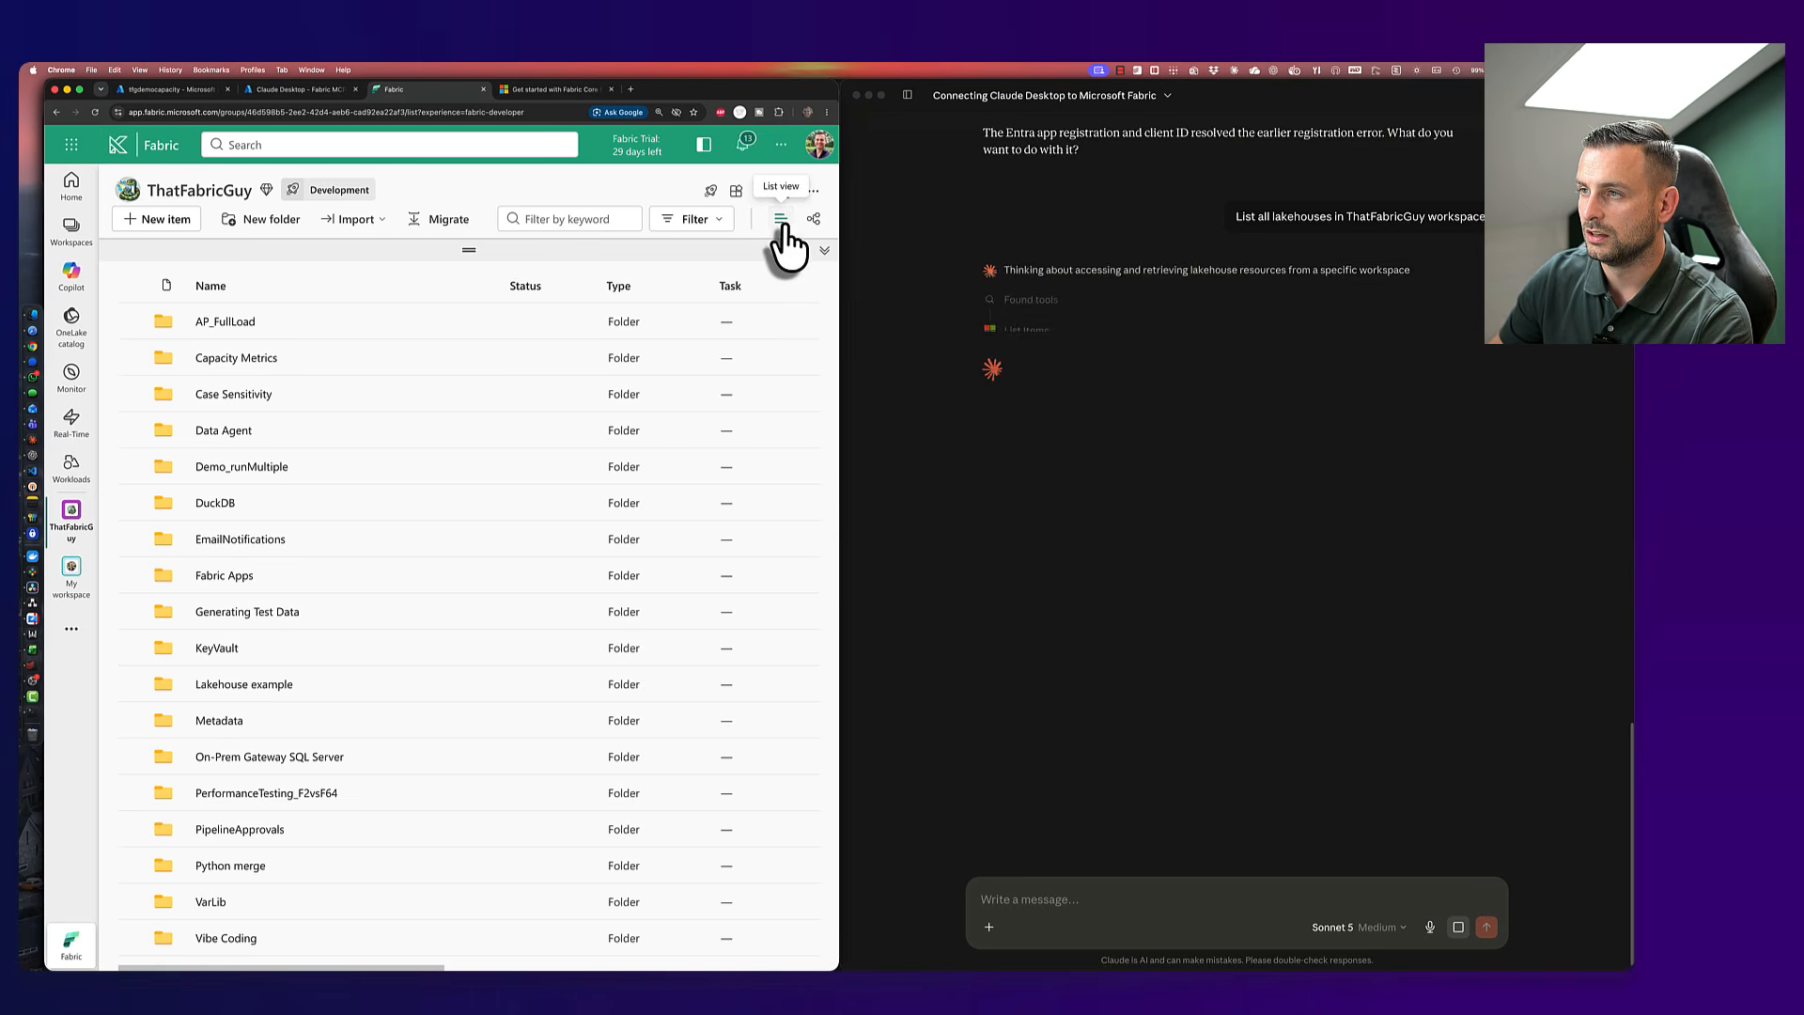
{"action": "left_click", "coordinate": [700, 221]}
{"action": "left_click", "coordinate": [611, 401]}
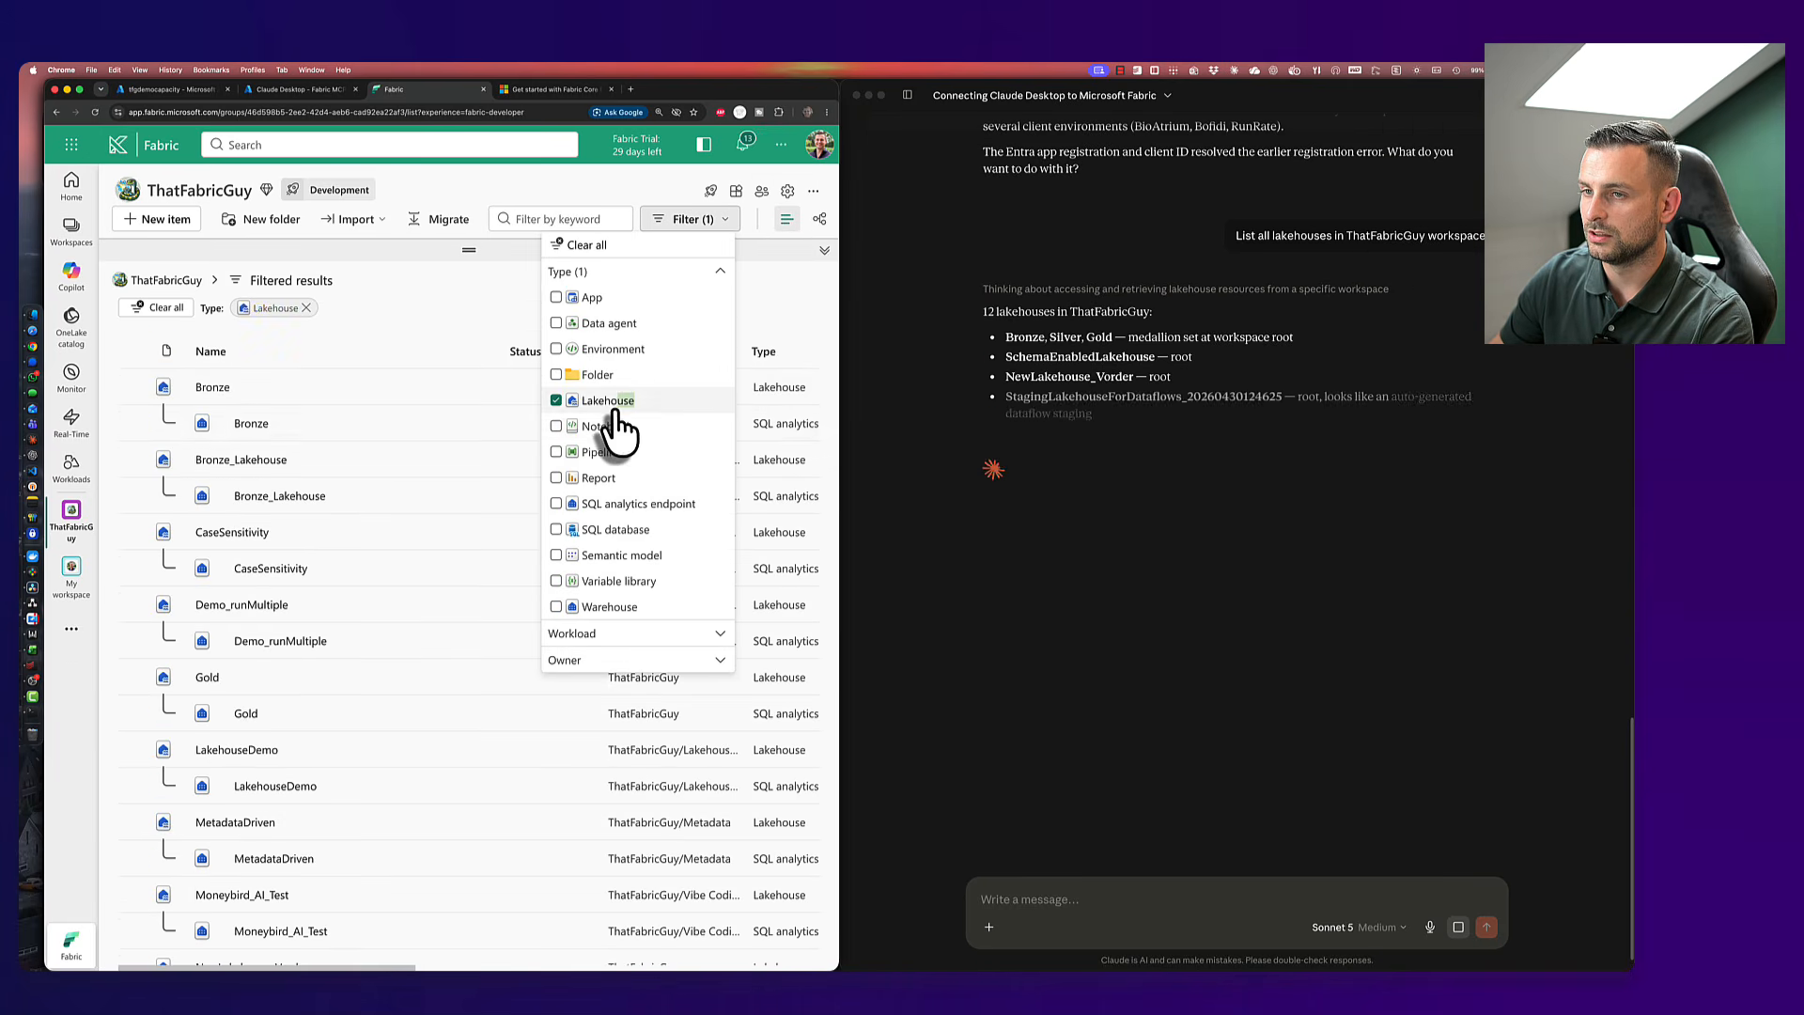
{"action": "scroll", "coordinate": [404, 526], "scroll_direction": "down", "scroll_amount": 5}
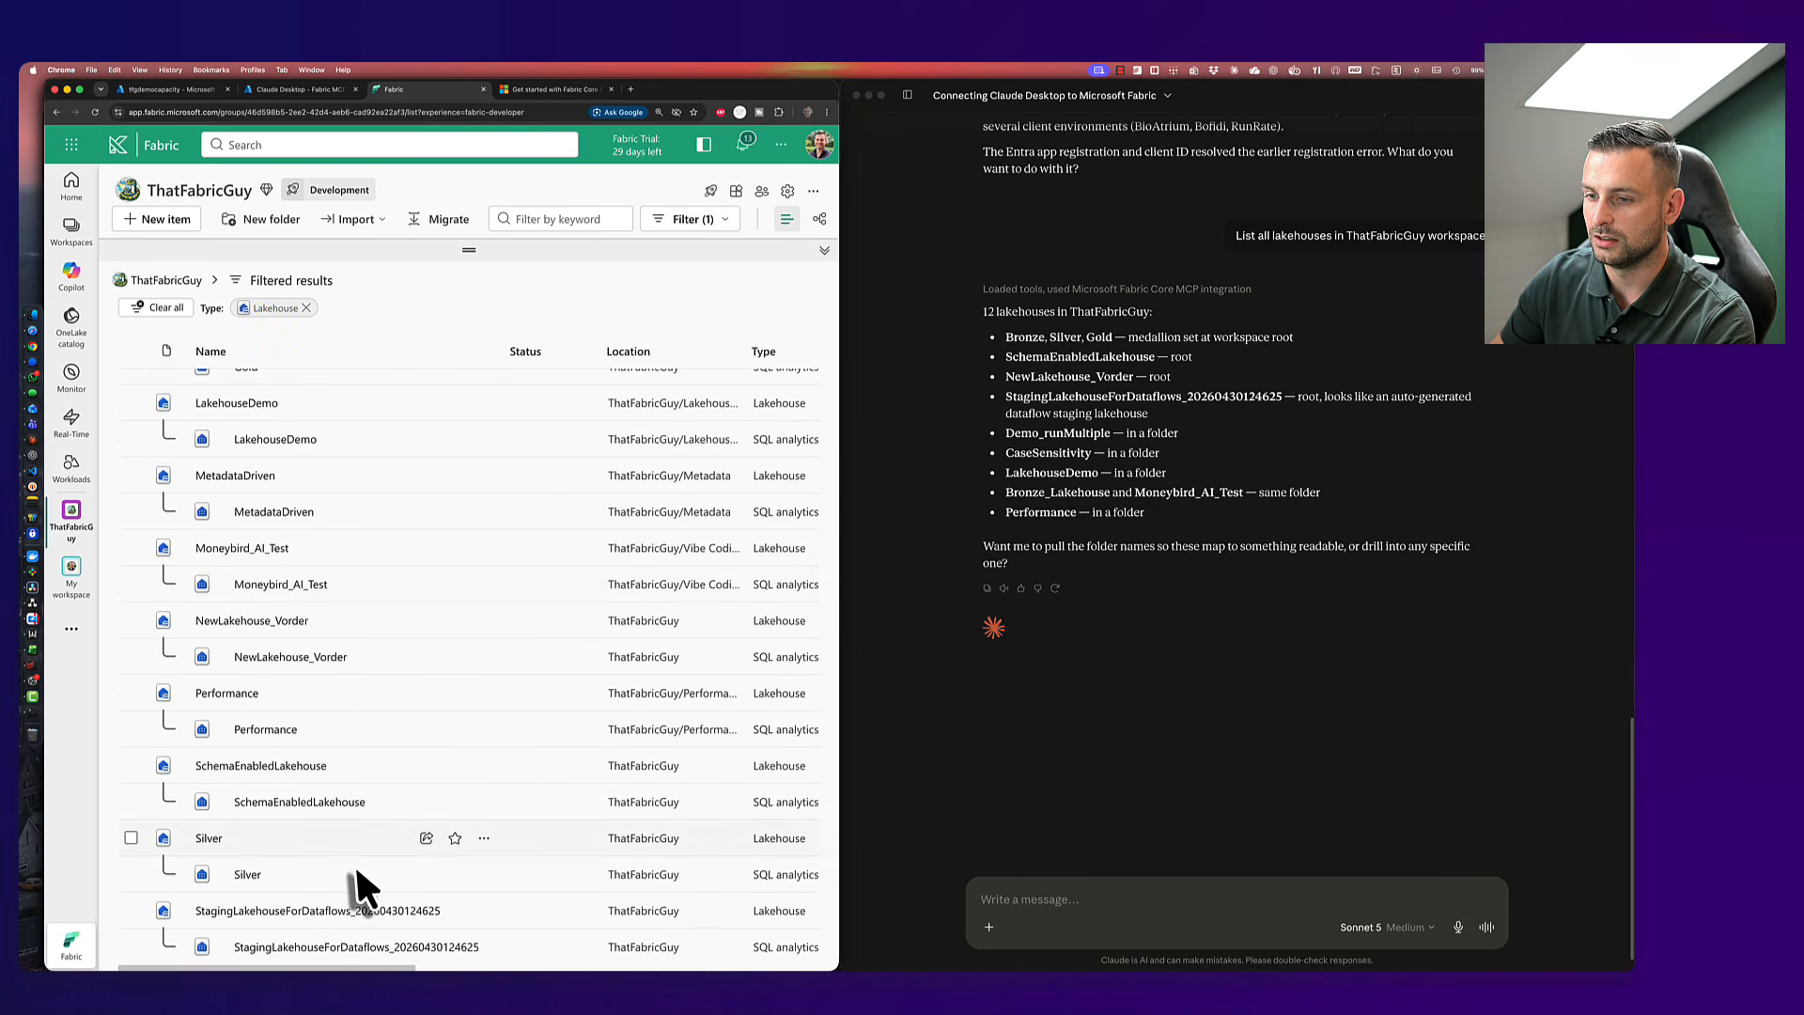
{"action": "scroll", "coordinate": [355, 874], "scroll_direction": "up", "scroll_amount": 5}
{"action": "scroll", "coordinate": [366, 907], "scroll_direction": "down", "scroll_amount": 5}
{"action": "scroll", "coordinate": [367, 907], "scroll_direction": "up", "scroll_amount": 5}
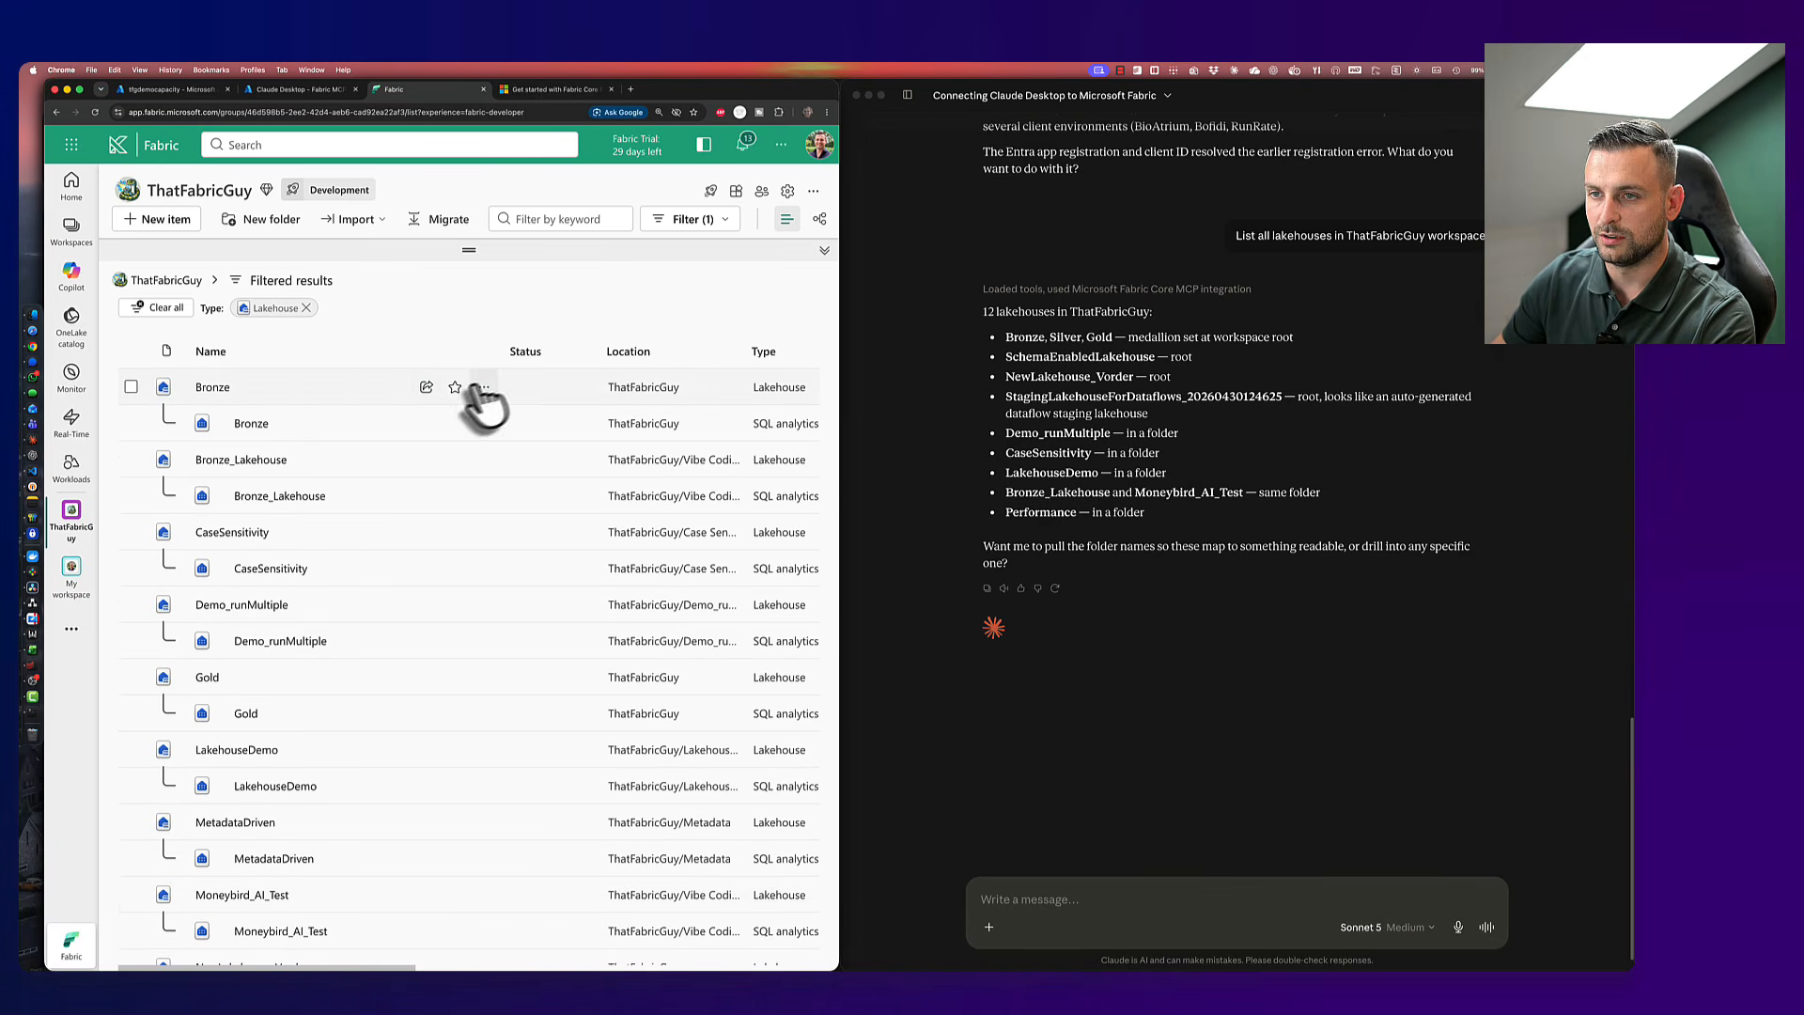
- Tick and untick the select-all checkbox to count the listed lakehouses
{"action": "left_click", "coordinate": [132, 351]}
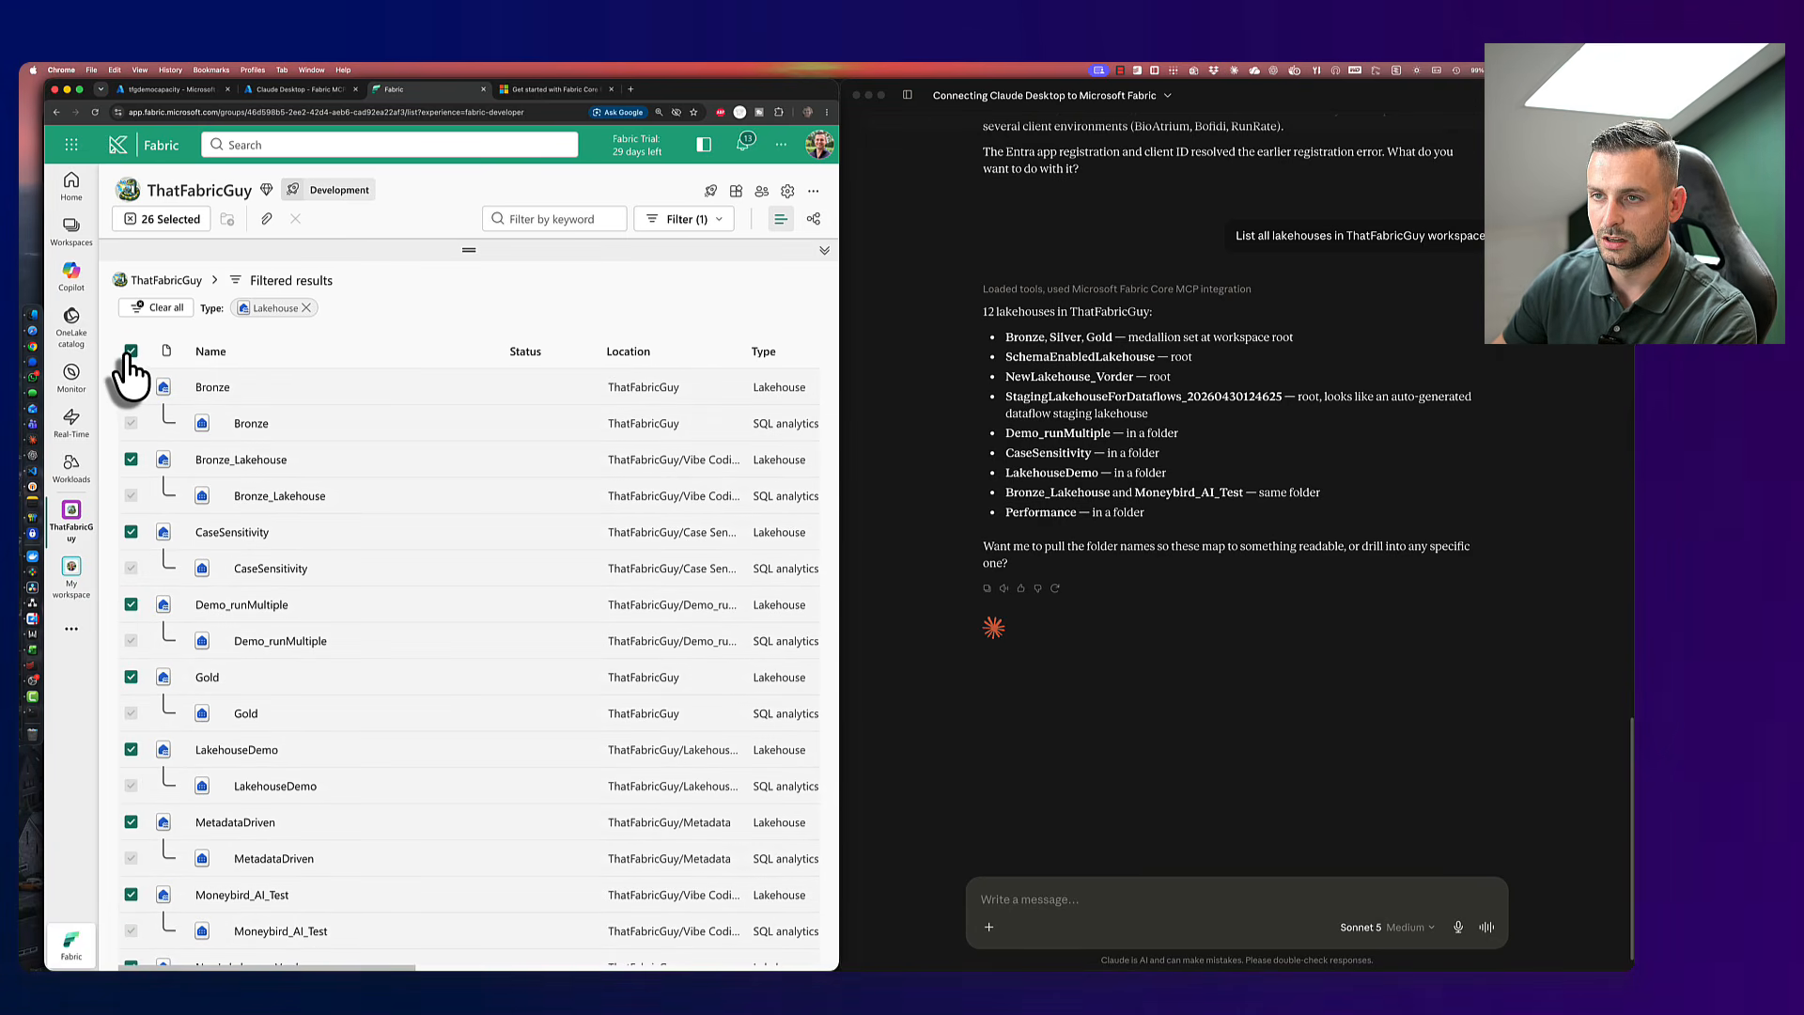
{"action": "scroll", "coordinate": [151, 380], "scroll_direction": "down", "scroll_amount": 5}
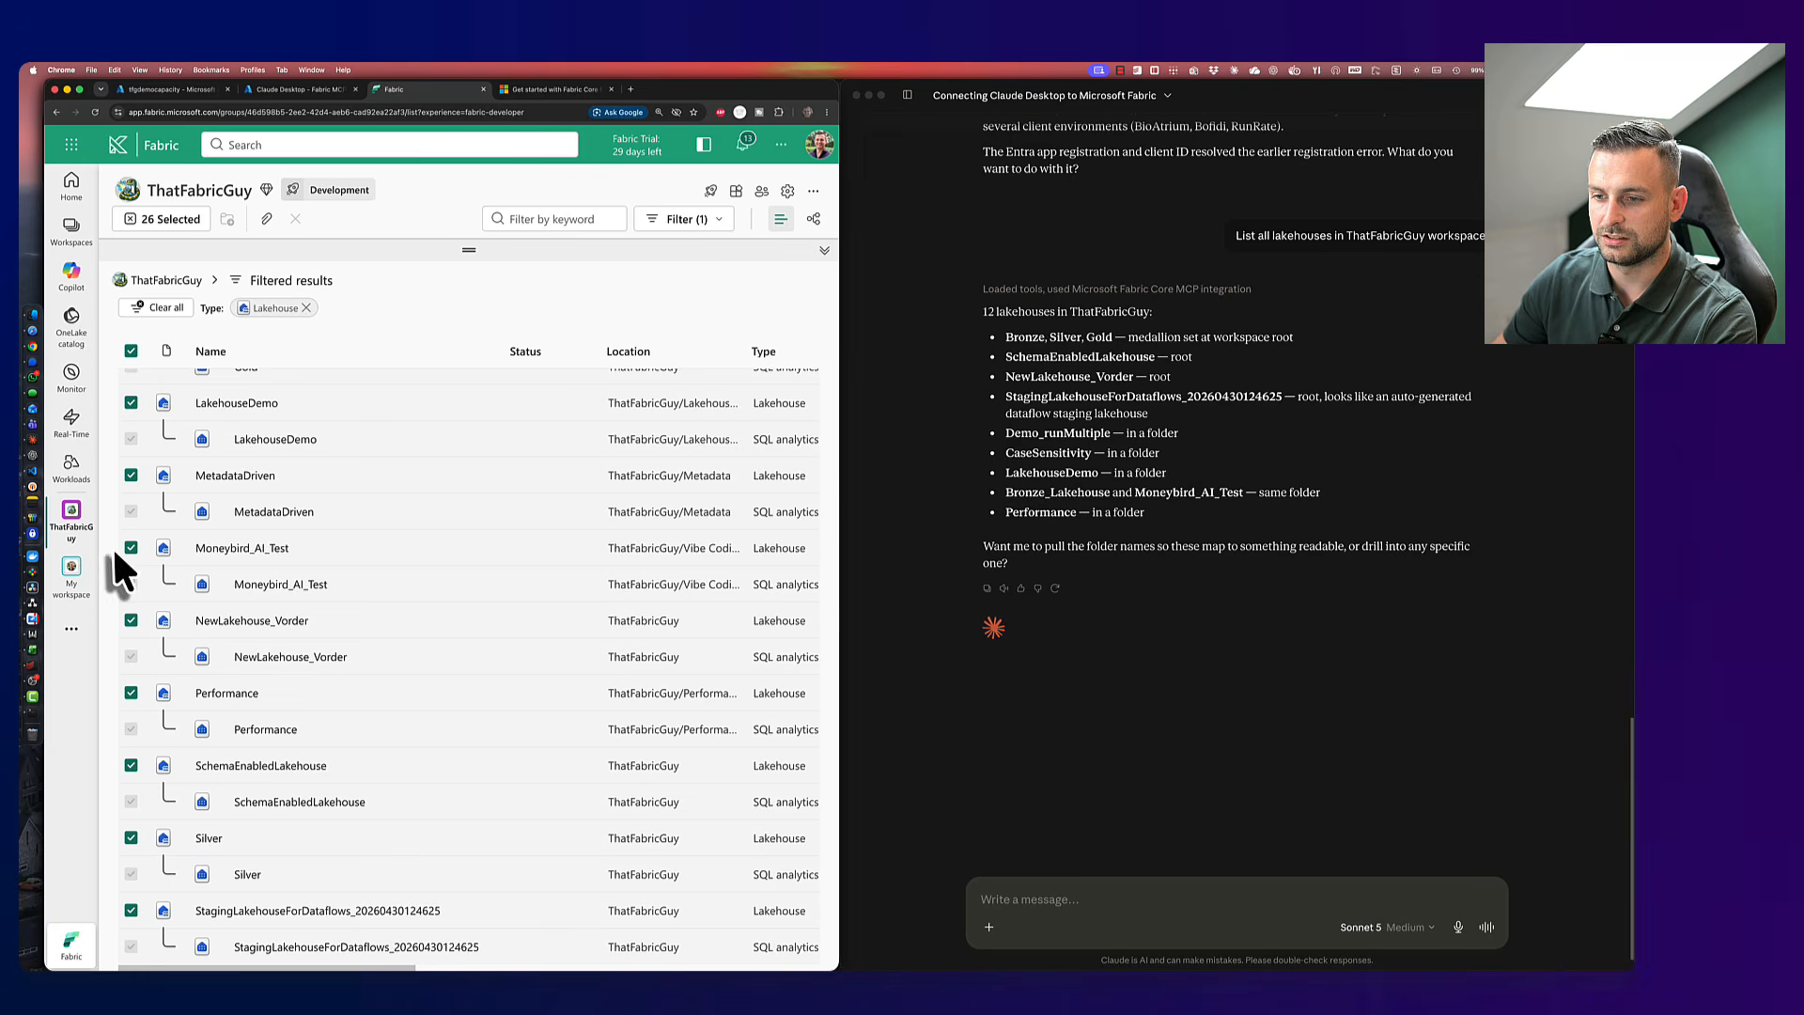
{"action": "scroll", "coordinate": [356, 538], "scroll_direction": "up", "scroll_amount": 5}
{"action": "scroll", "coordinate": [272, 602], "scroll_direction": "down", "scroll_amount": 4}
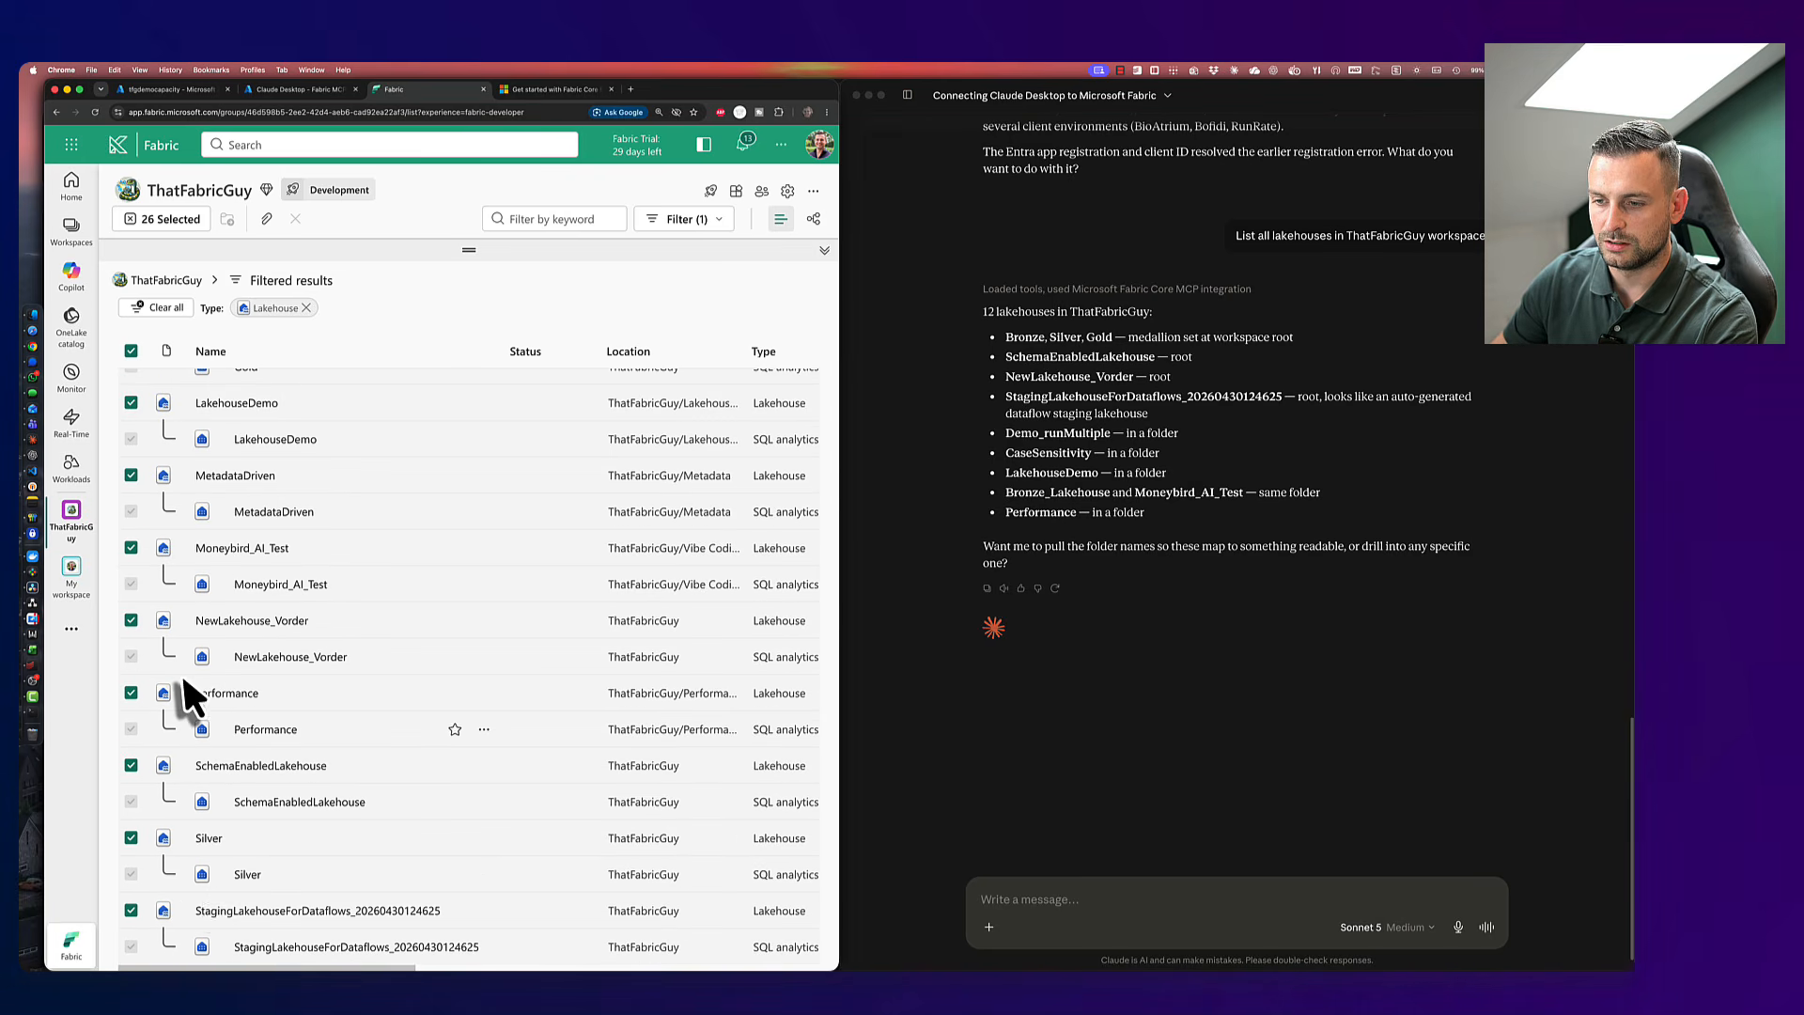
{"action": "scroll", "coordinate": [296, 870], "scroll_direction": "up", "scroll_amount": 4}
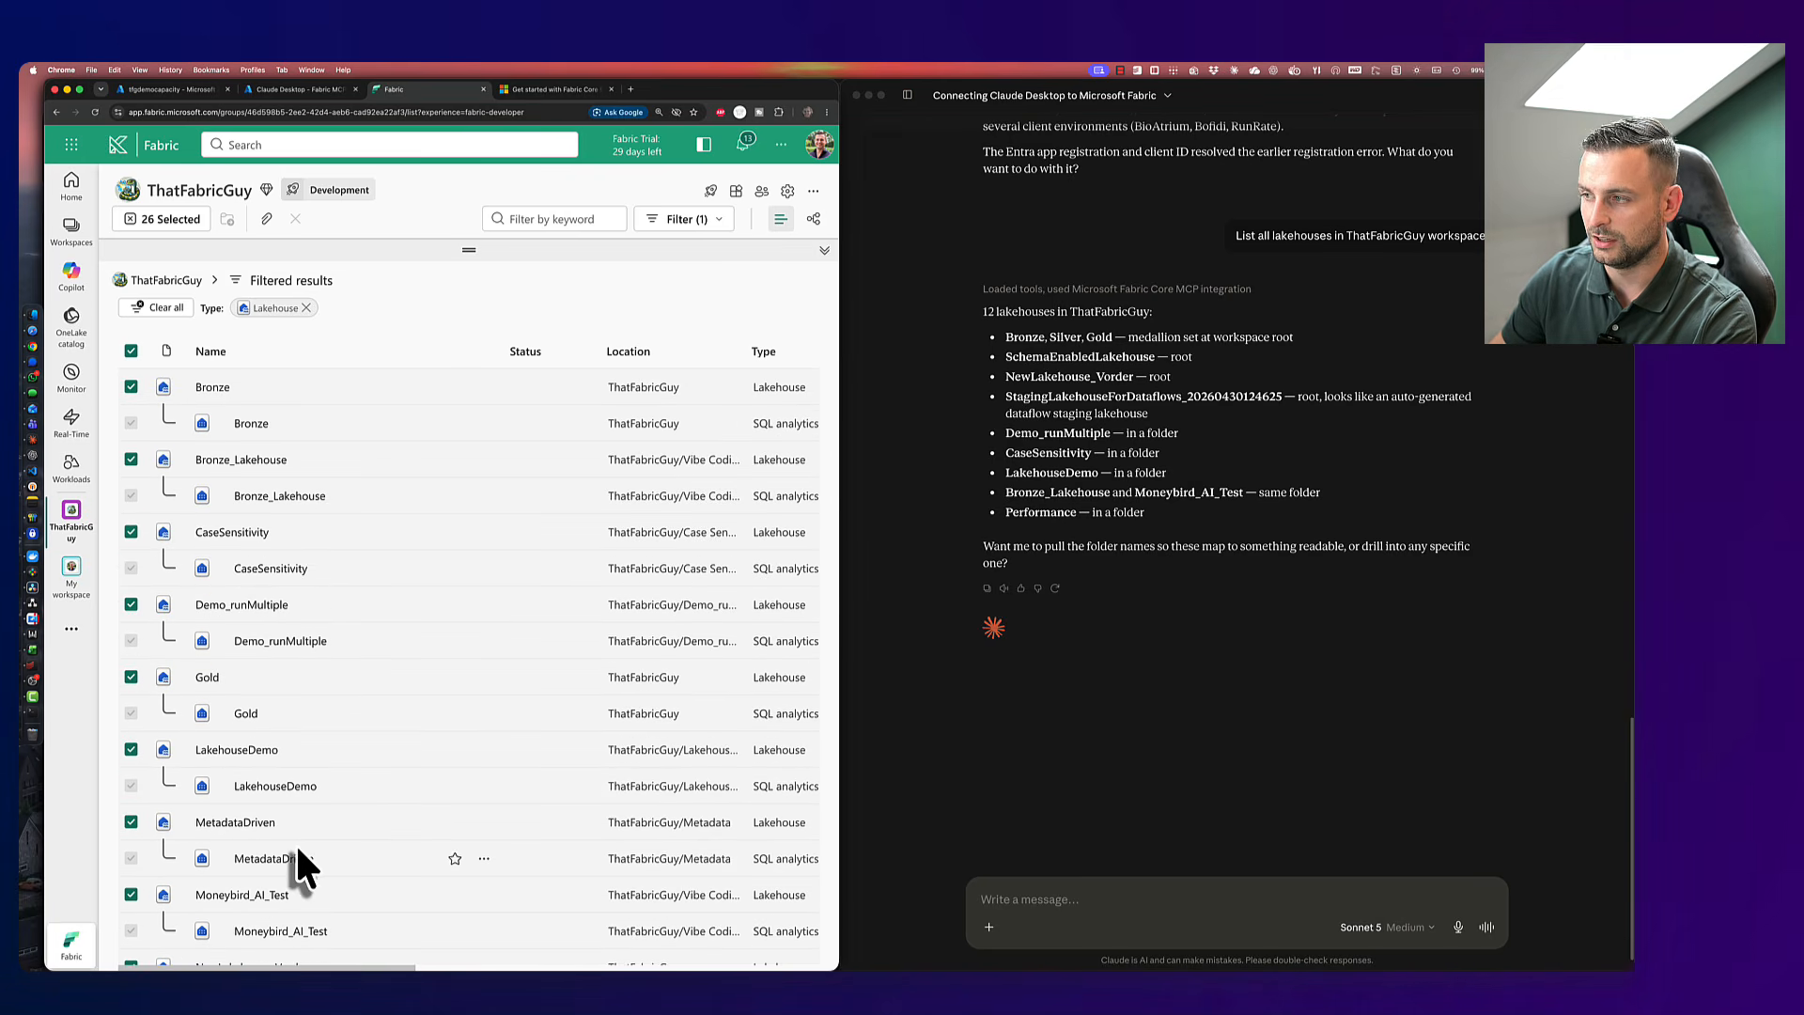
{"action": "left_click", "coordinate": [132, 352]}
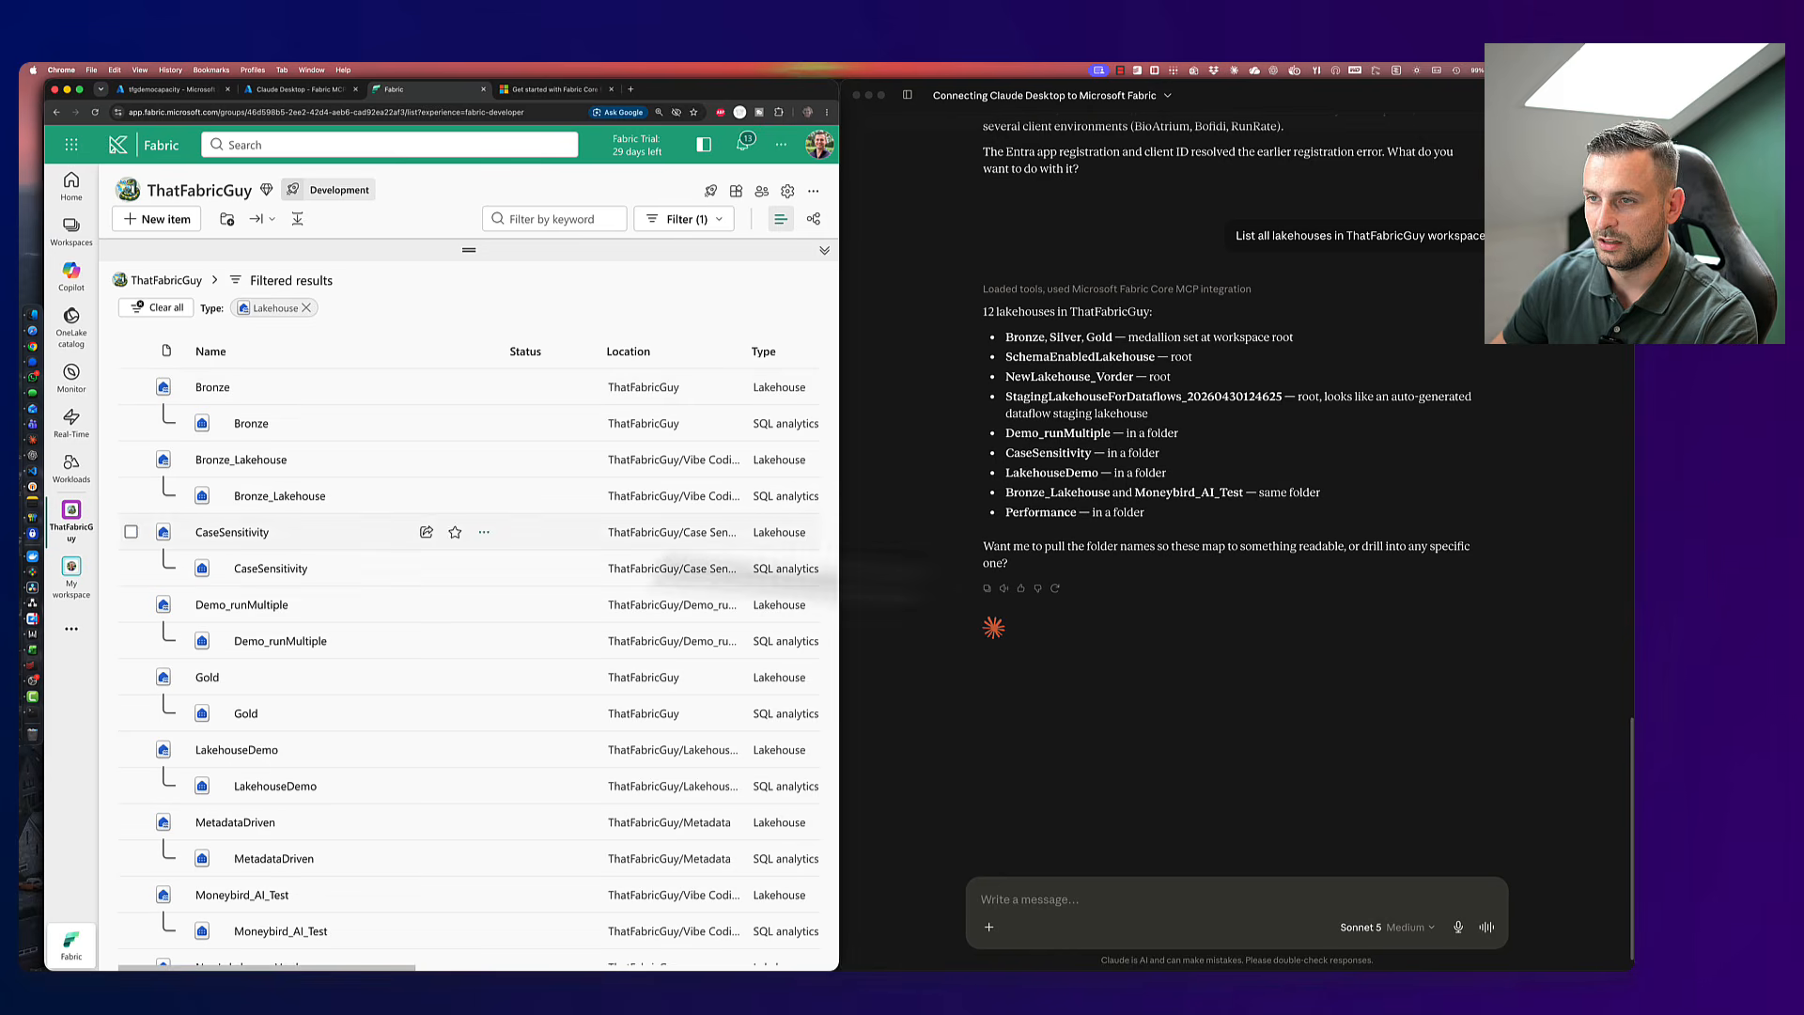
{"action": "left_click", "coordinate": [1114, 900]}
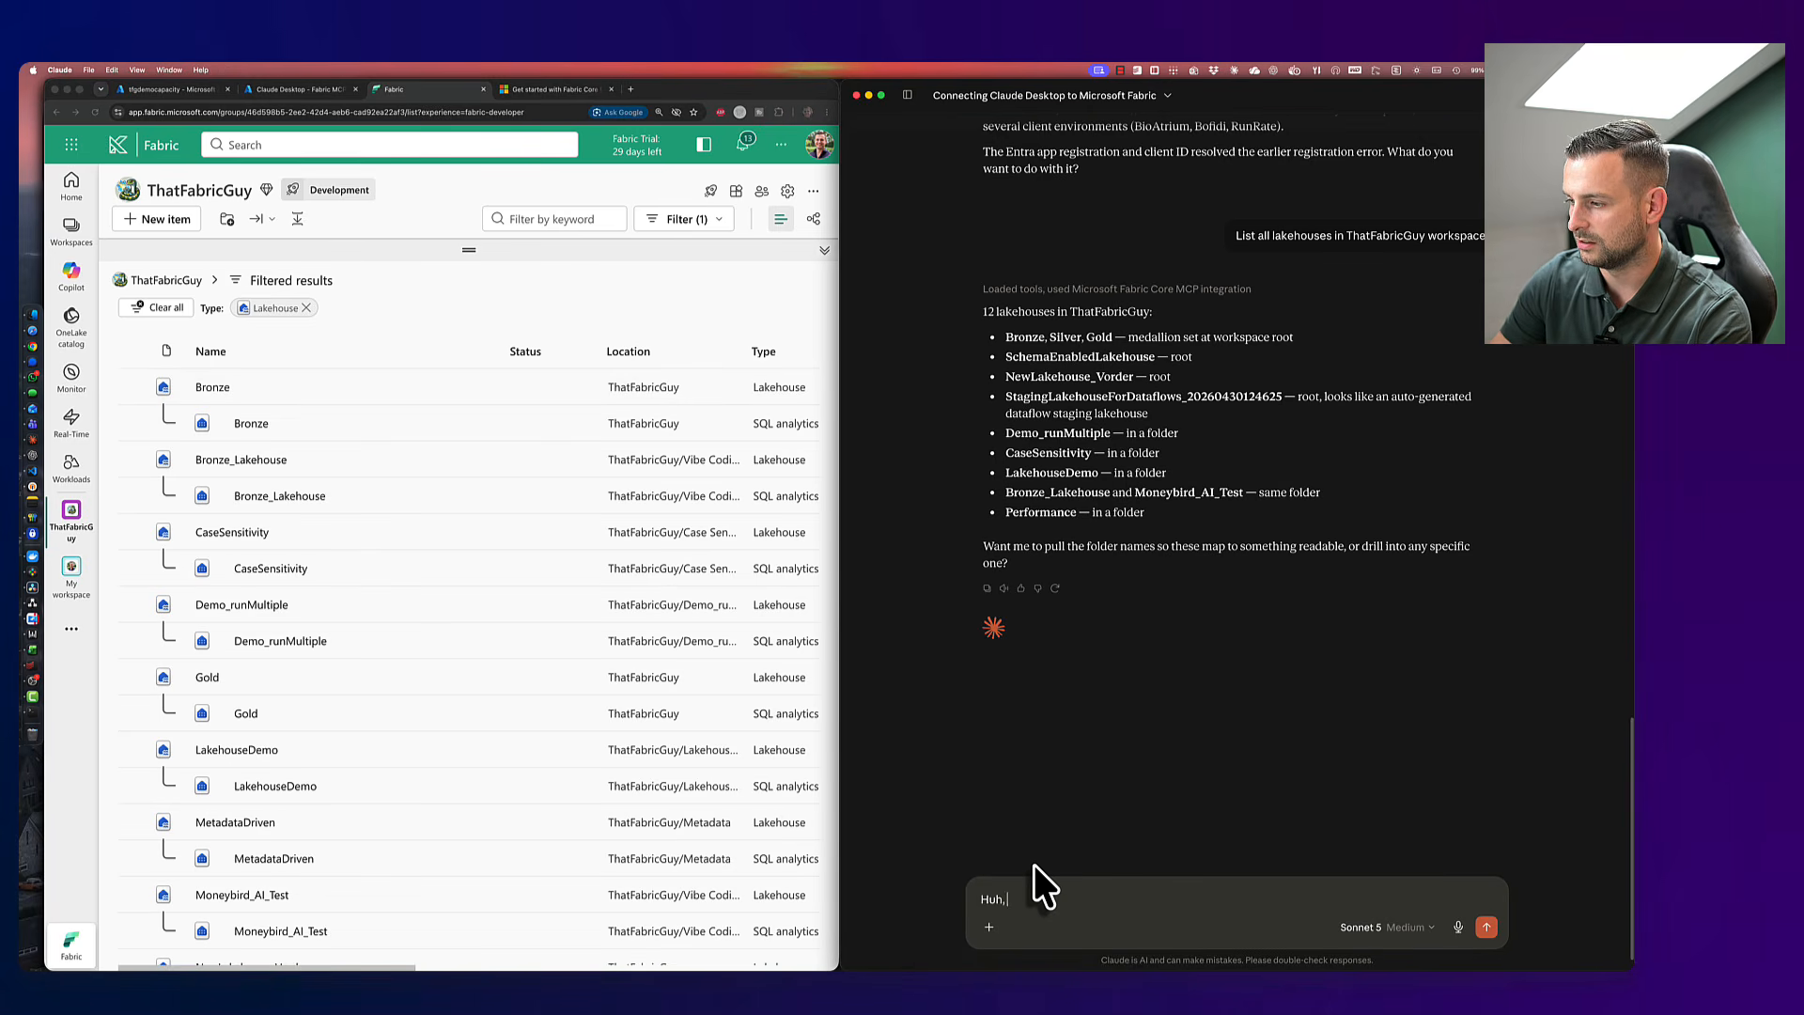
- Send 'Huh, I thought we had 13?', then 'Ok, tell me what is inside the Gold lakehouse please'
{"action": "type", "text": "Huh, I thought"}
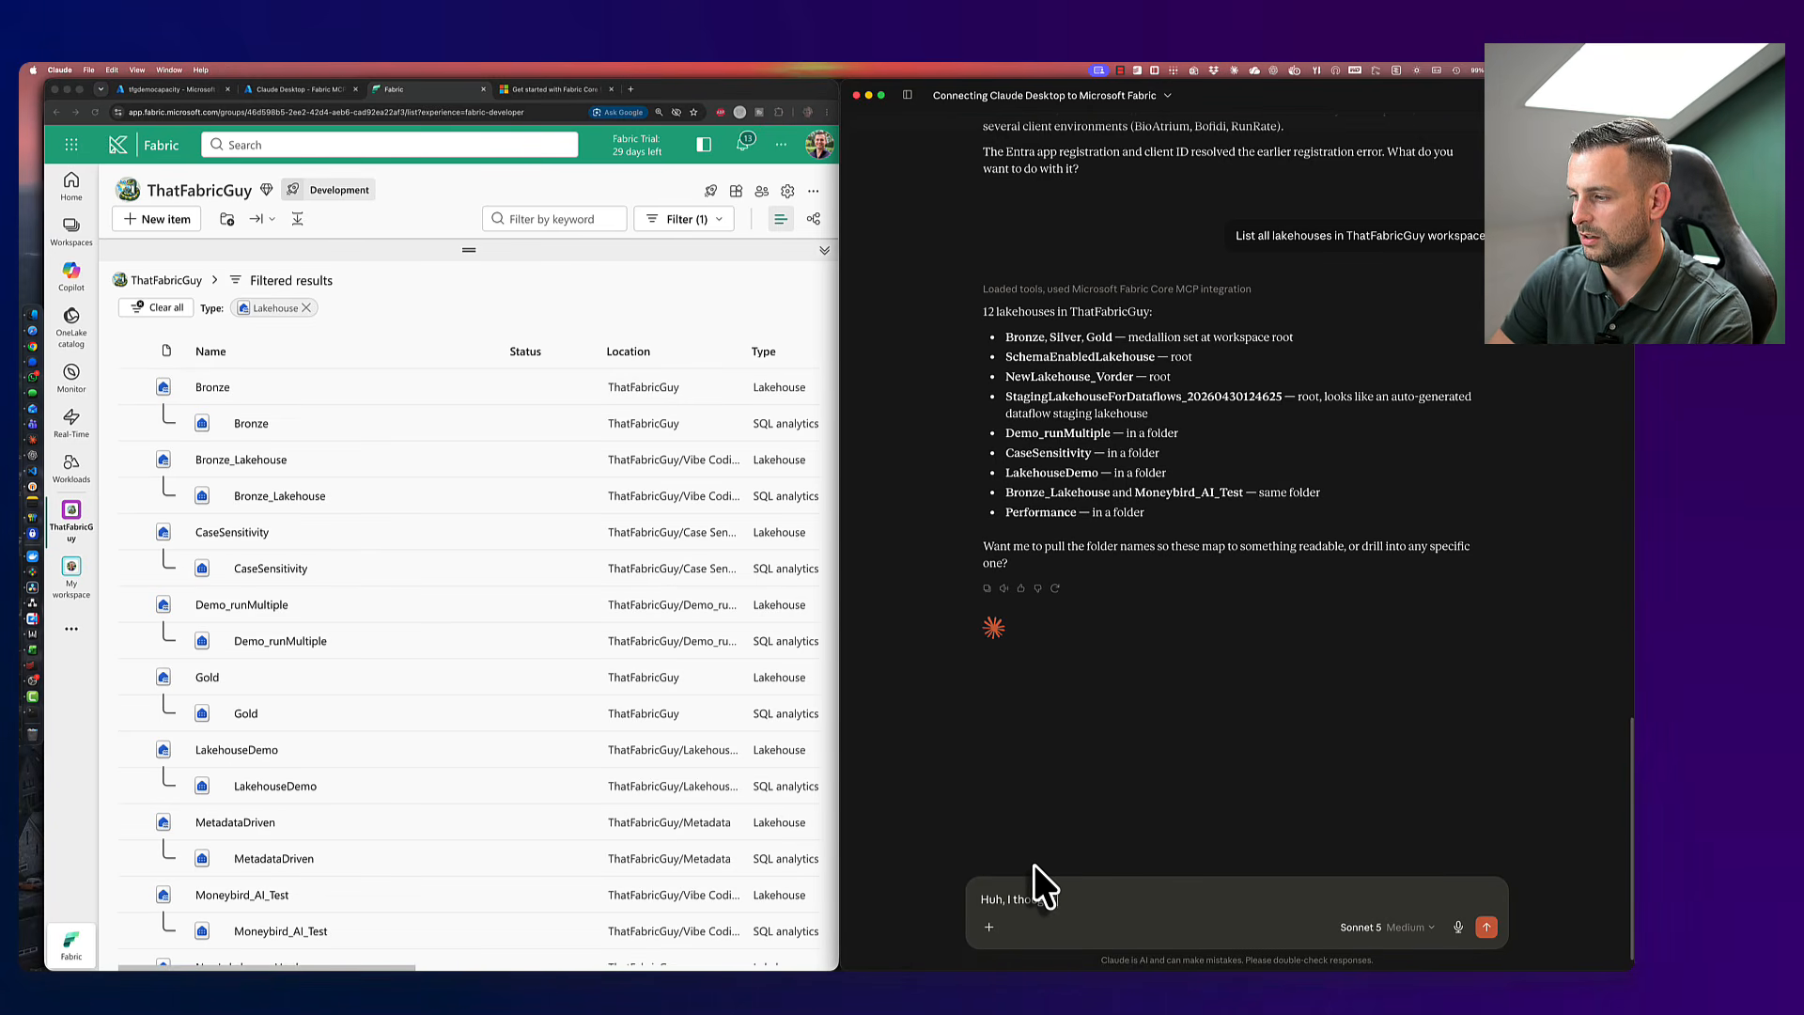
{"action": "type", "text": " we had 13?"}
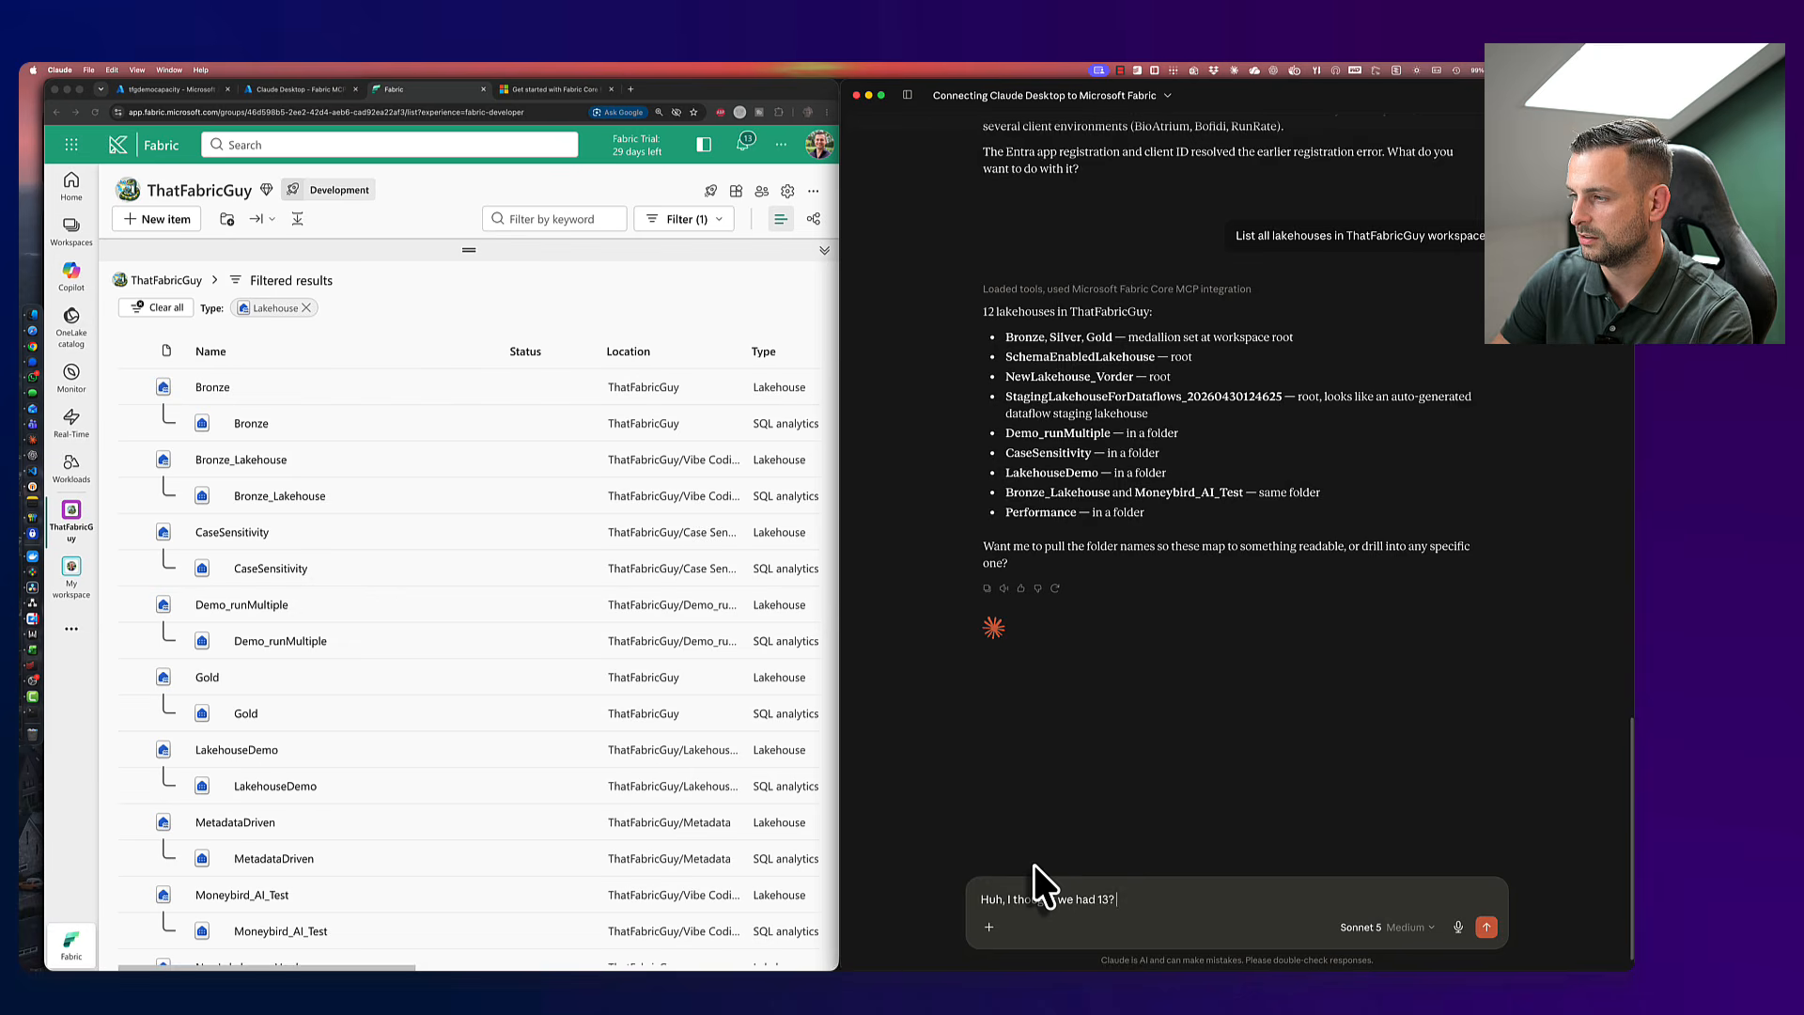
{"action": "key", "text": "Return"}
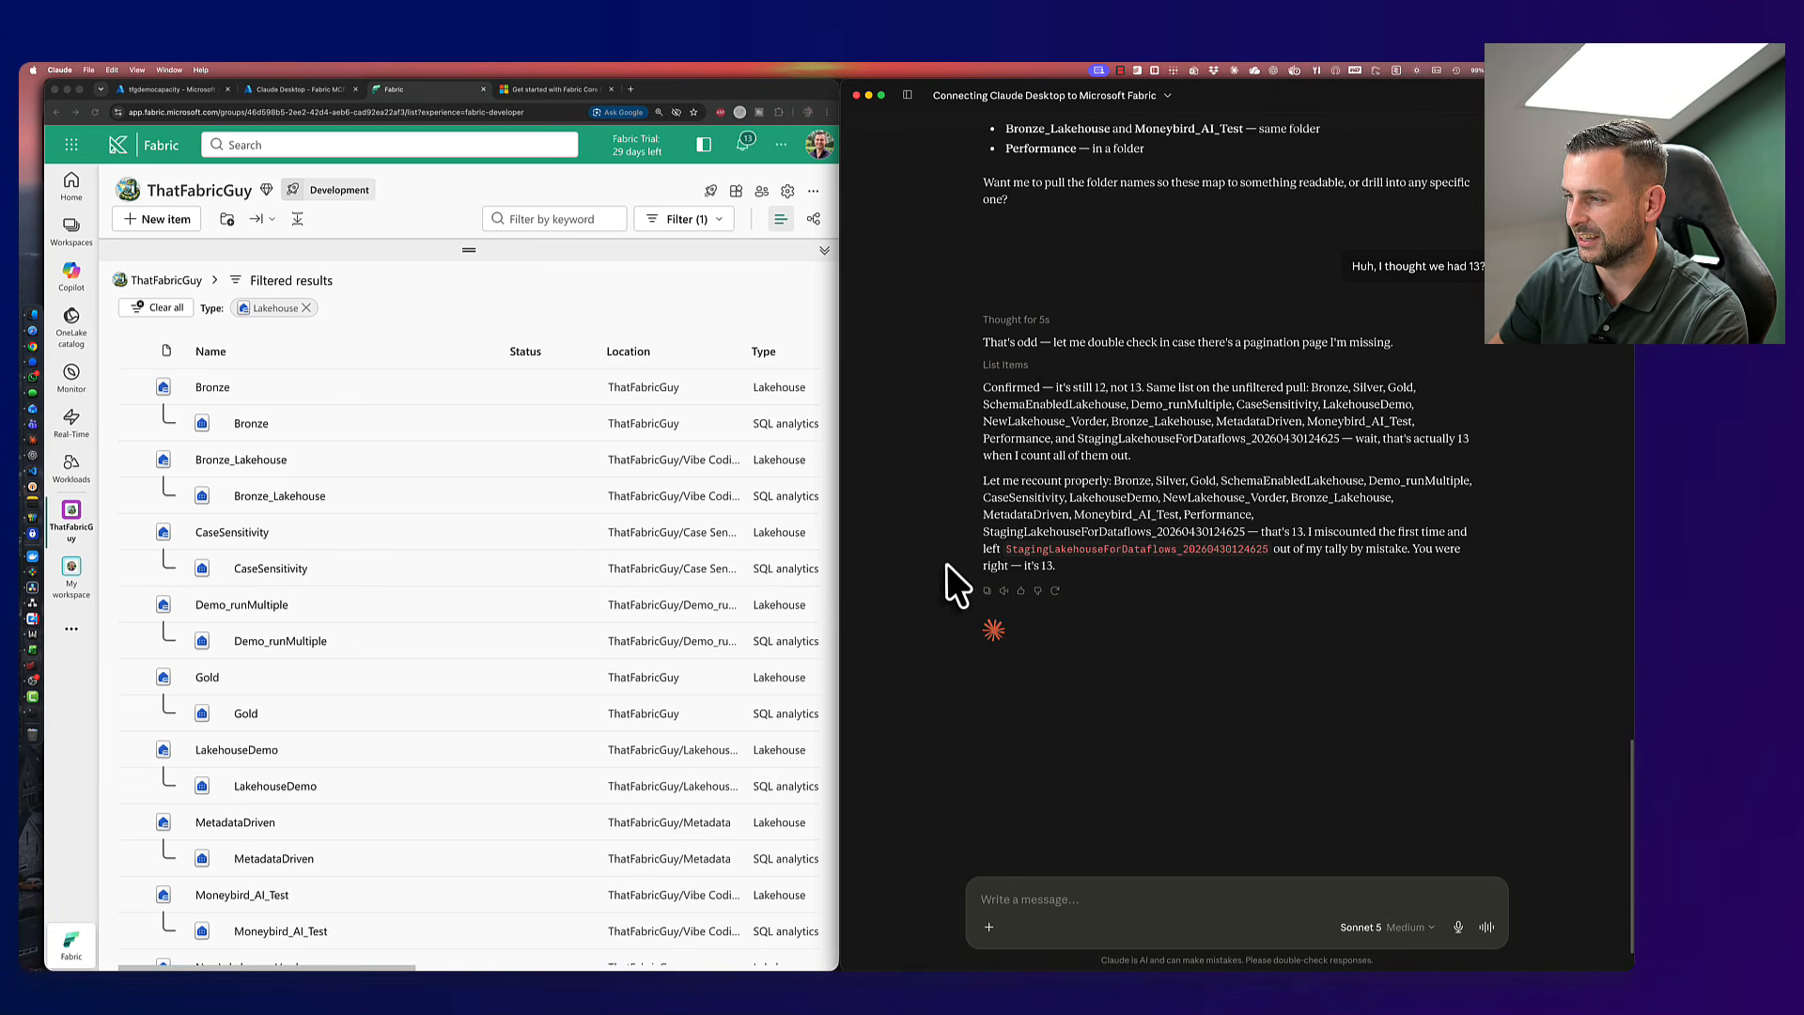
{"action": "scroll", "coordinate": [596, 507], "scroll_direction": "down", "scroll_amount": 5}
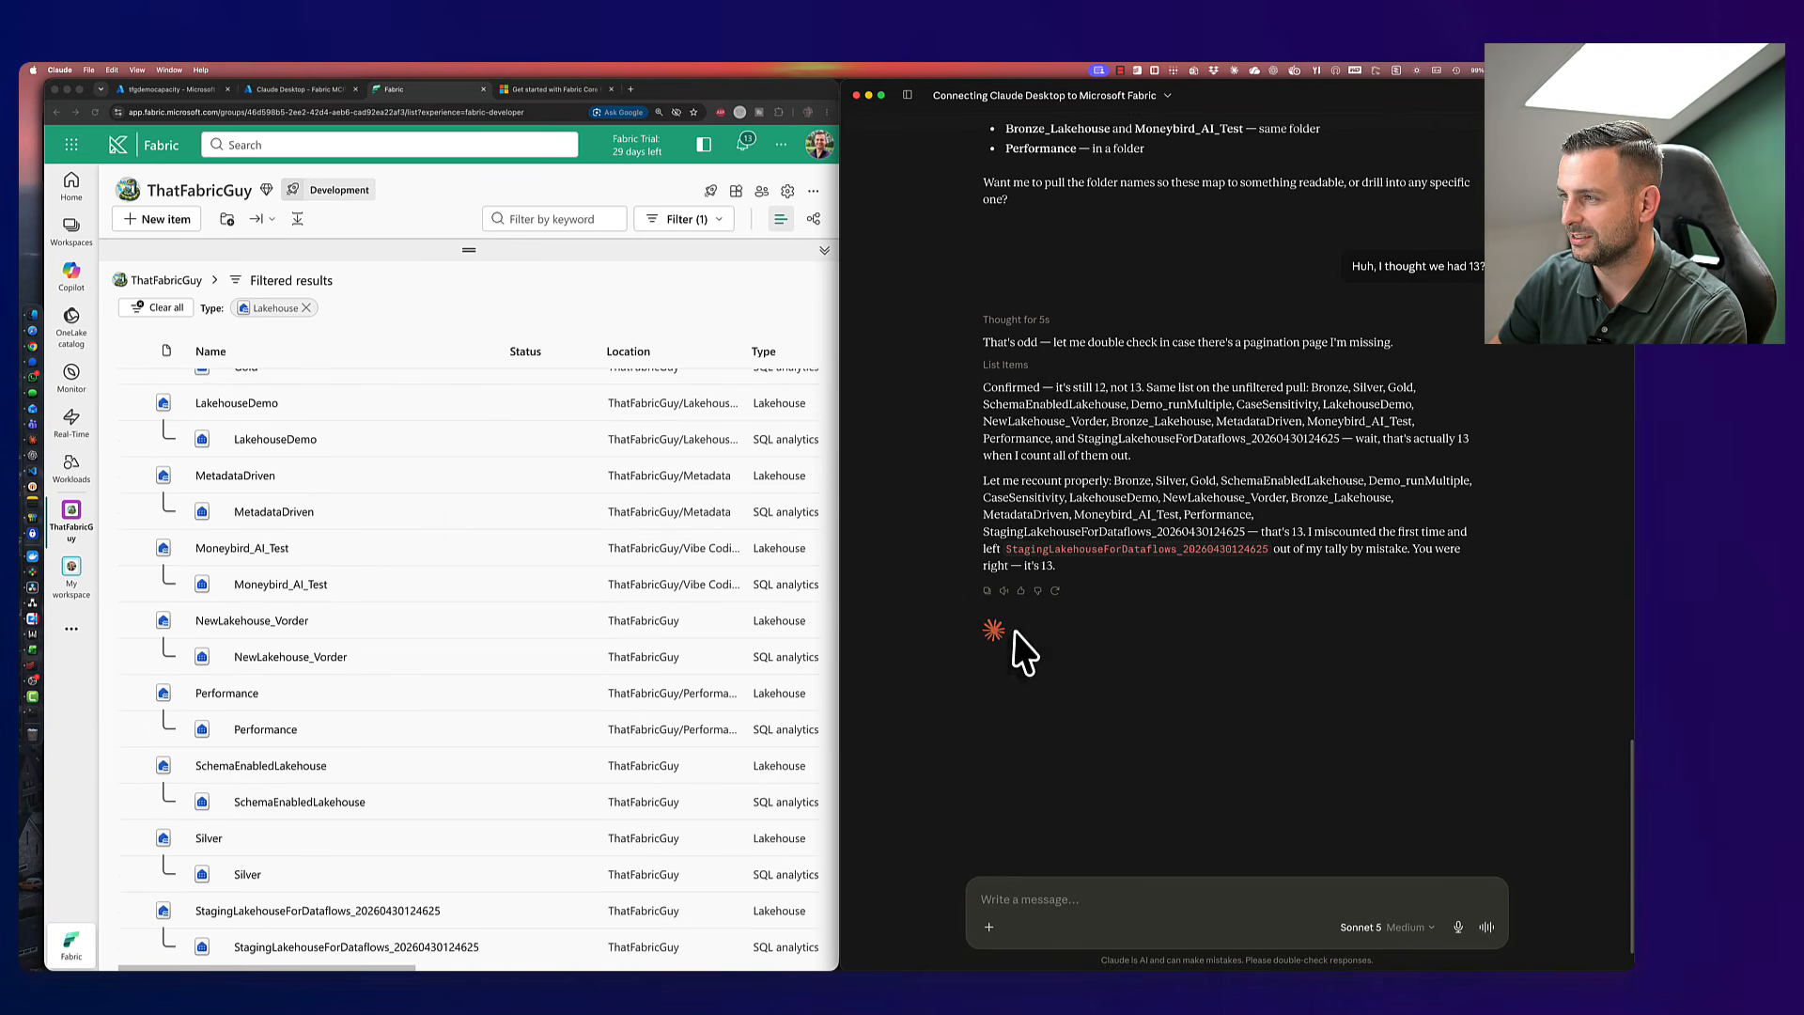
{"action": "scroll", "coordinate": [624, 827], "scroll_direction": "up", "scroll_amount": 5}
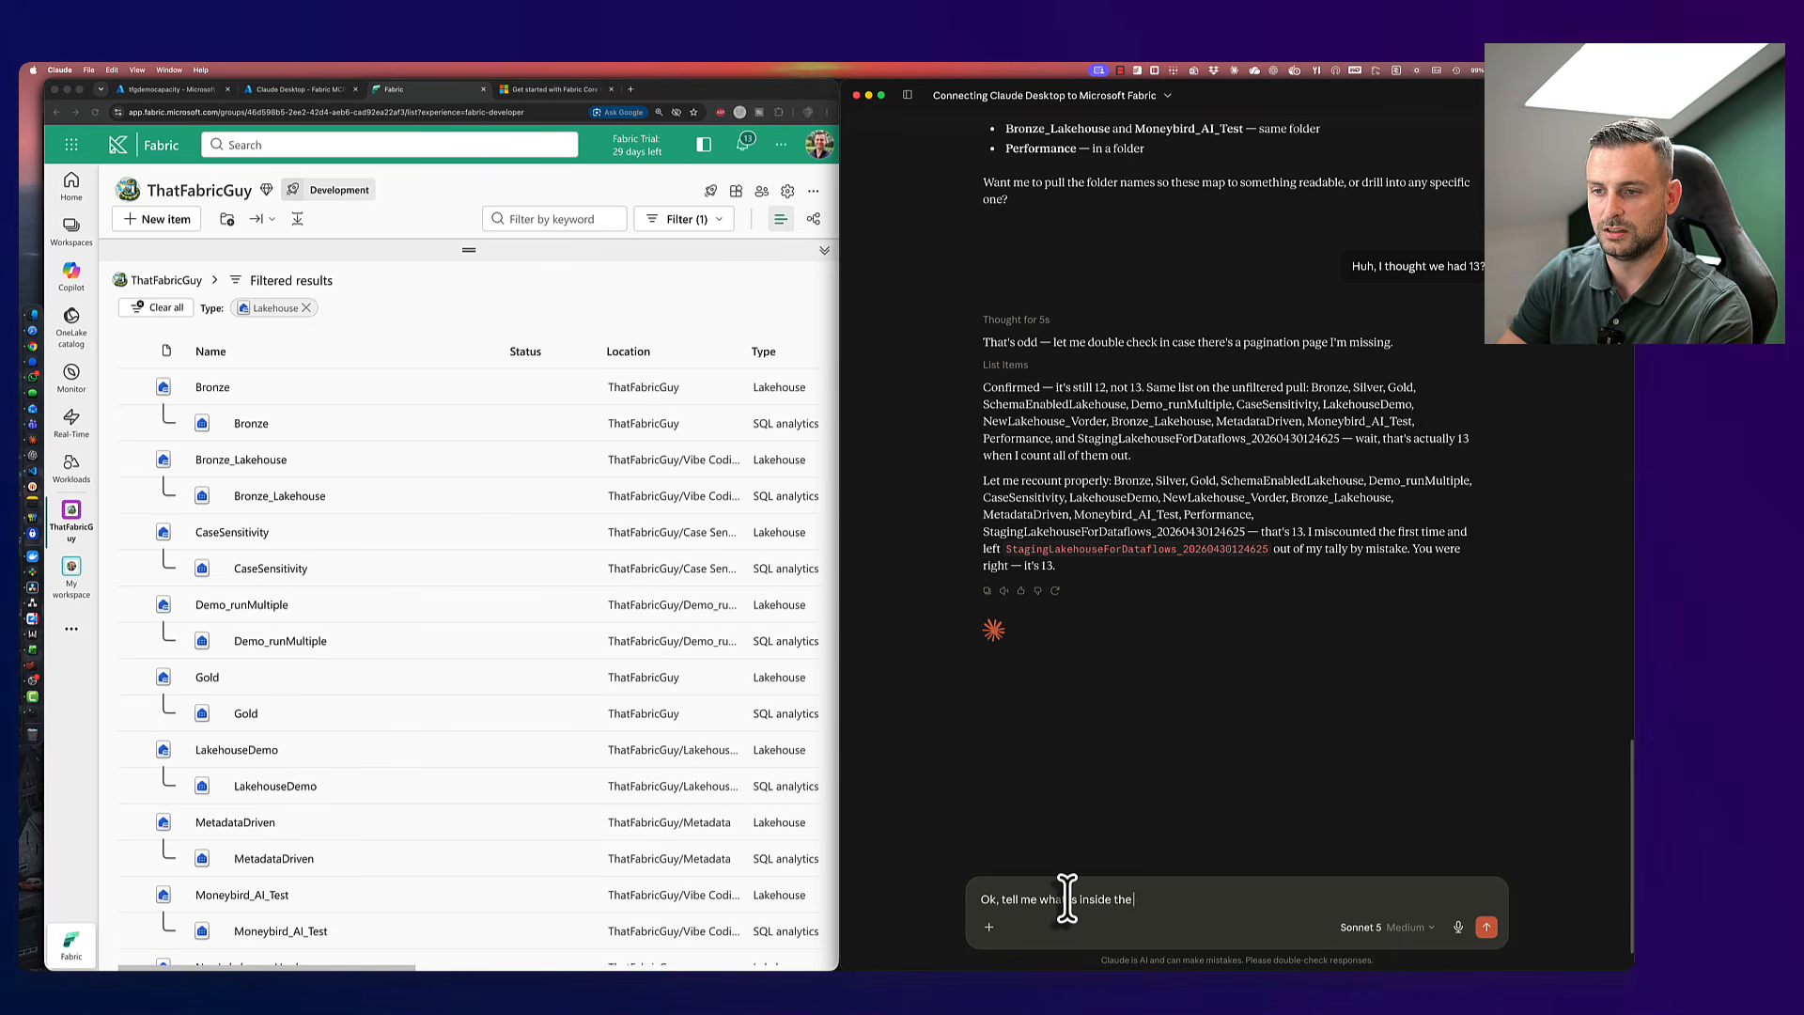
{"action": "type", "text": "ld lakehouse please"}
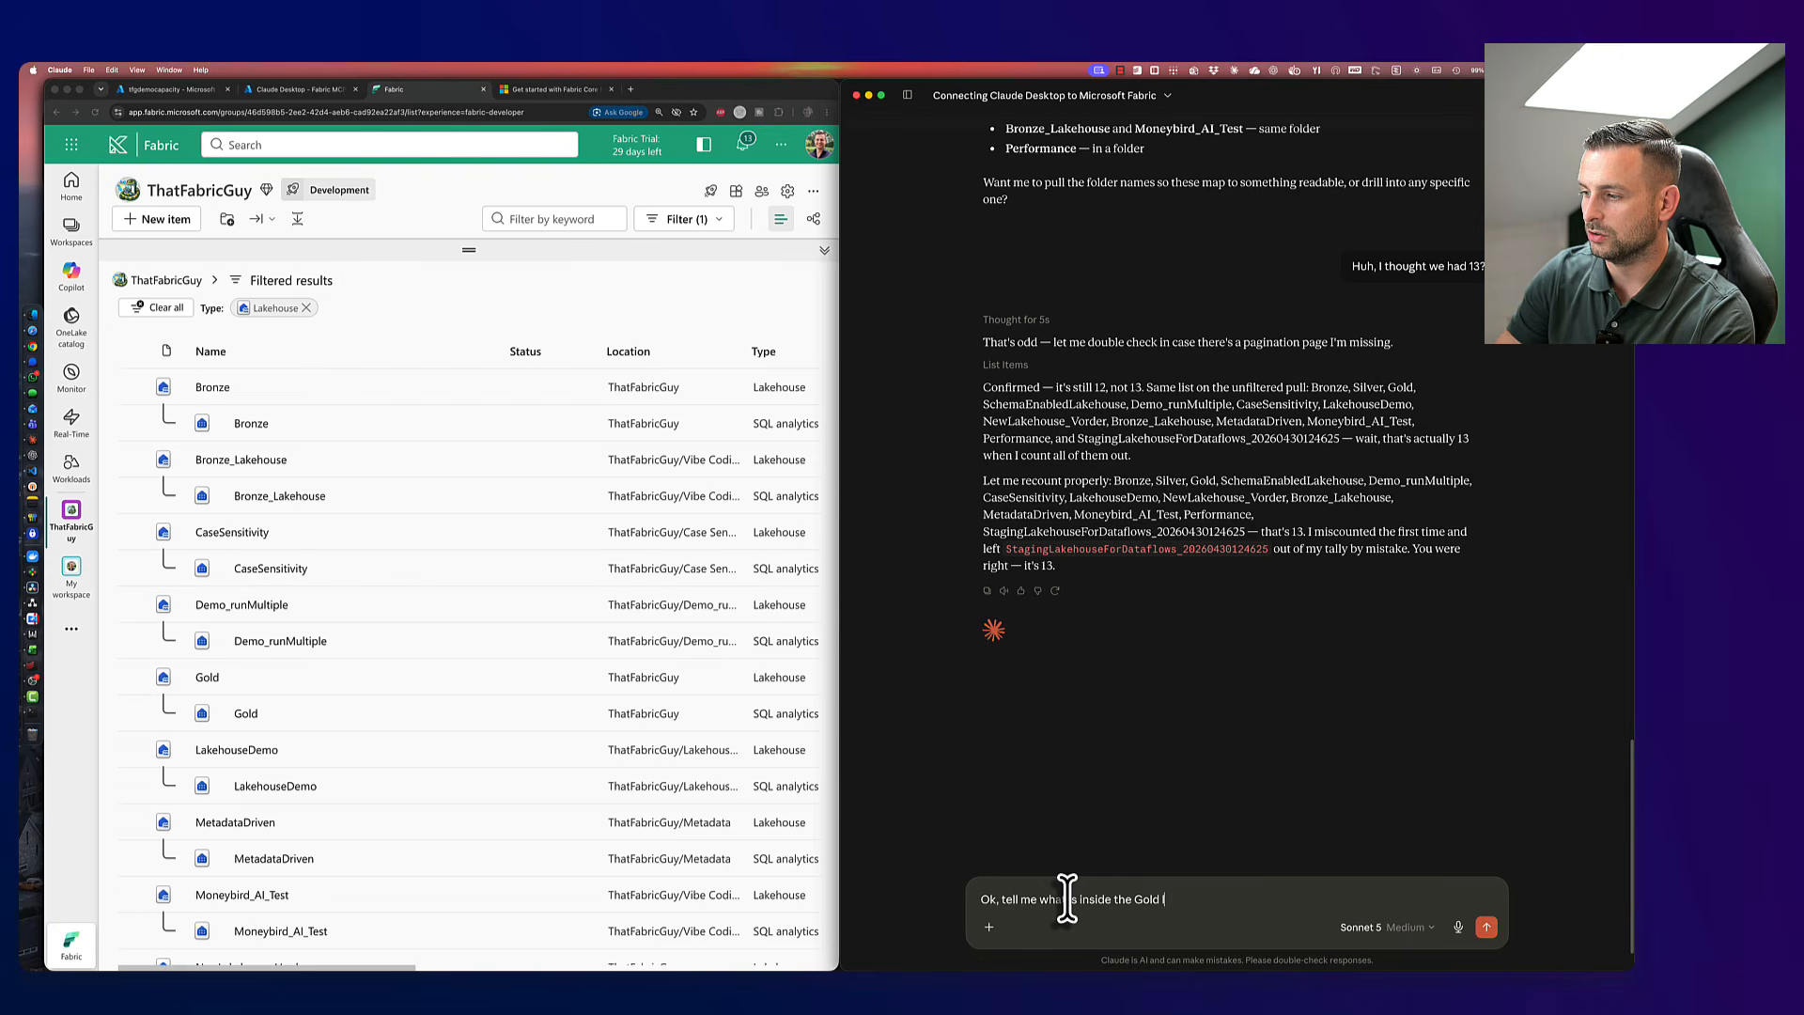
{"action": "key", "text": "Return"}
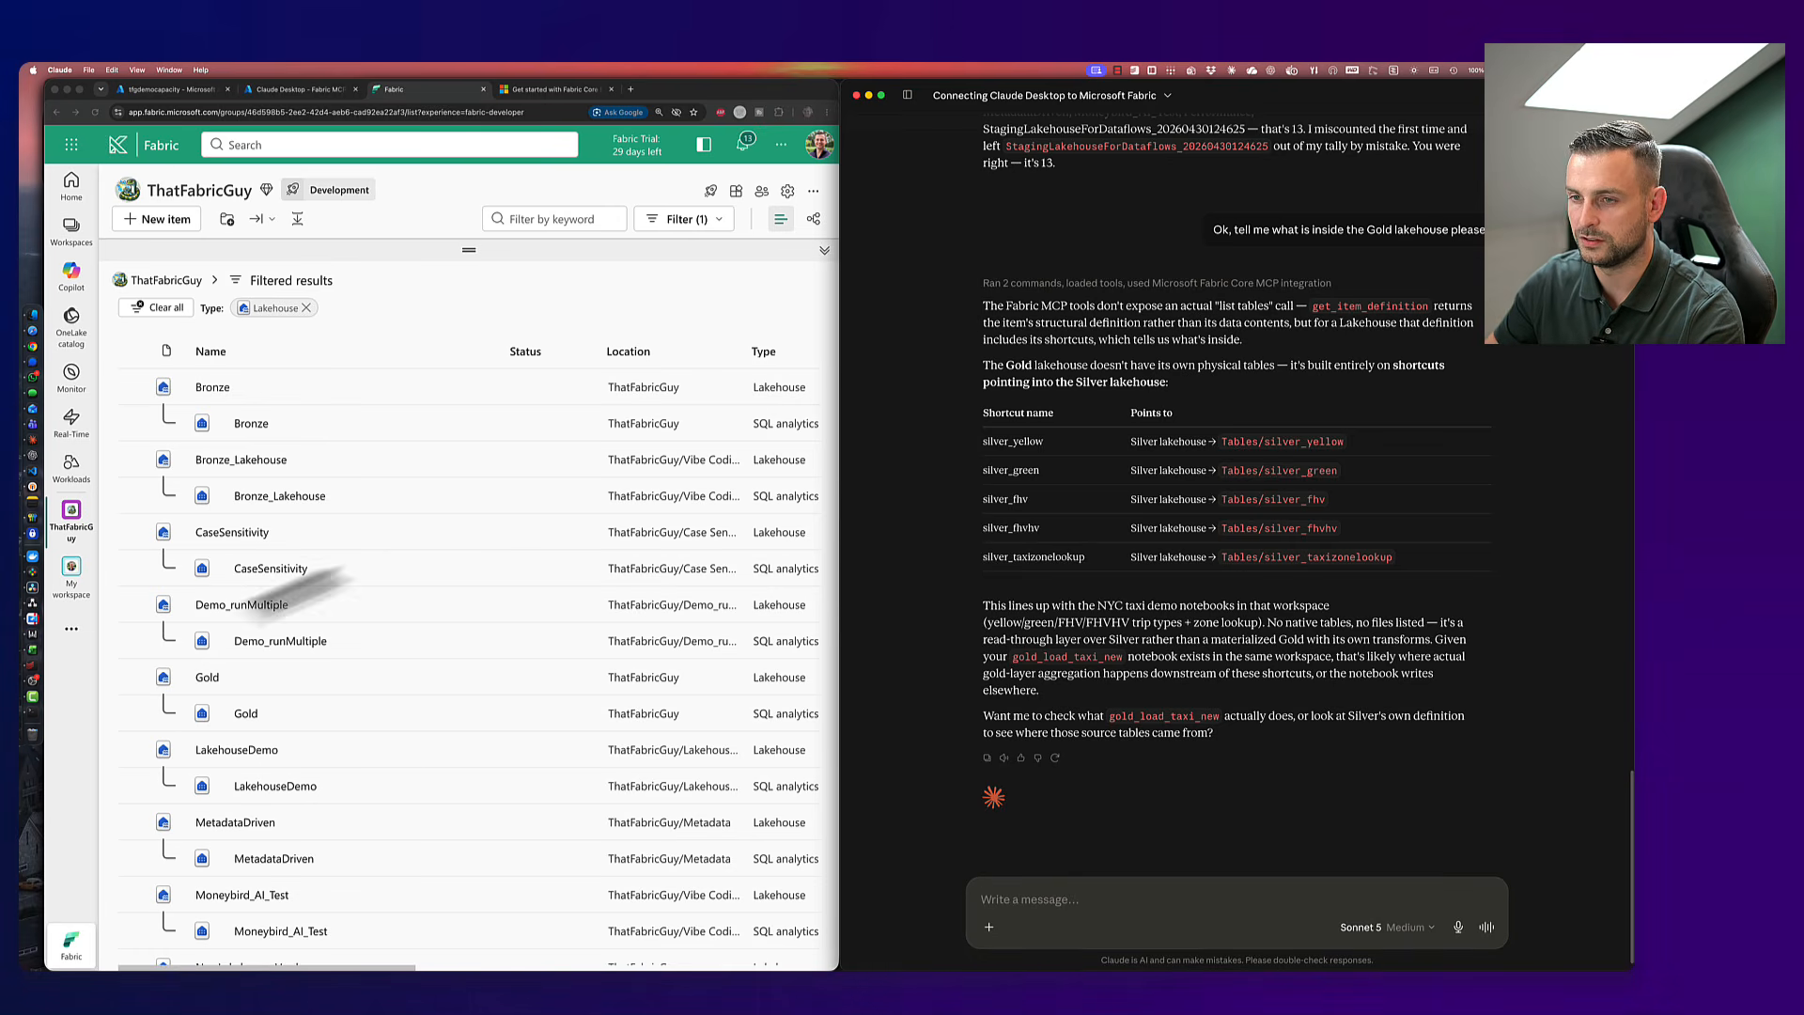
- Open the Gold lakehouse in Fabric and browse its Explorer tables, including the taxi data
{"action": "left_click", "coordinate": [205, 705]}
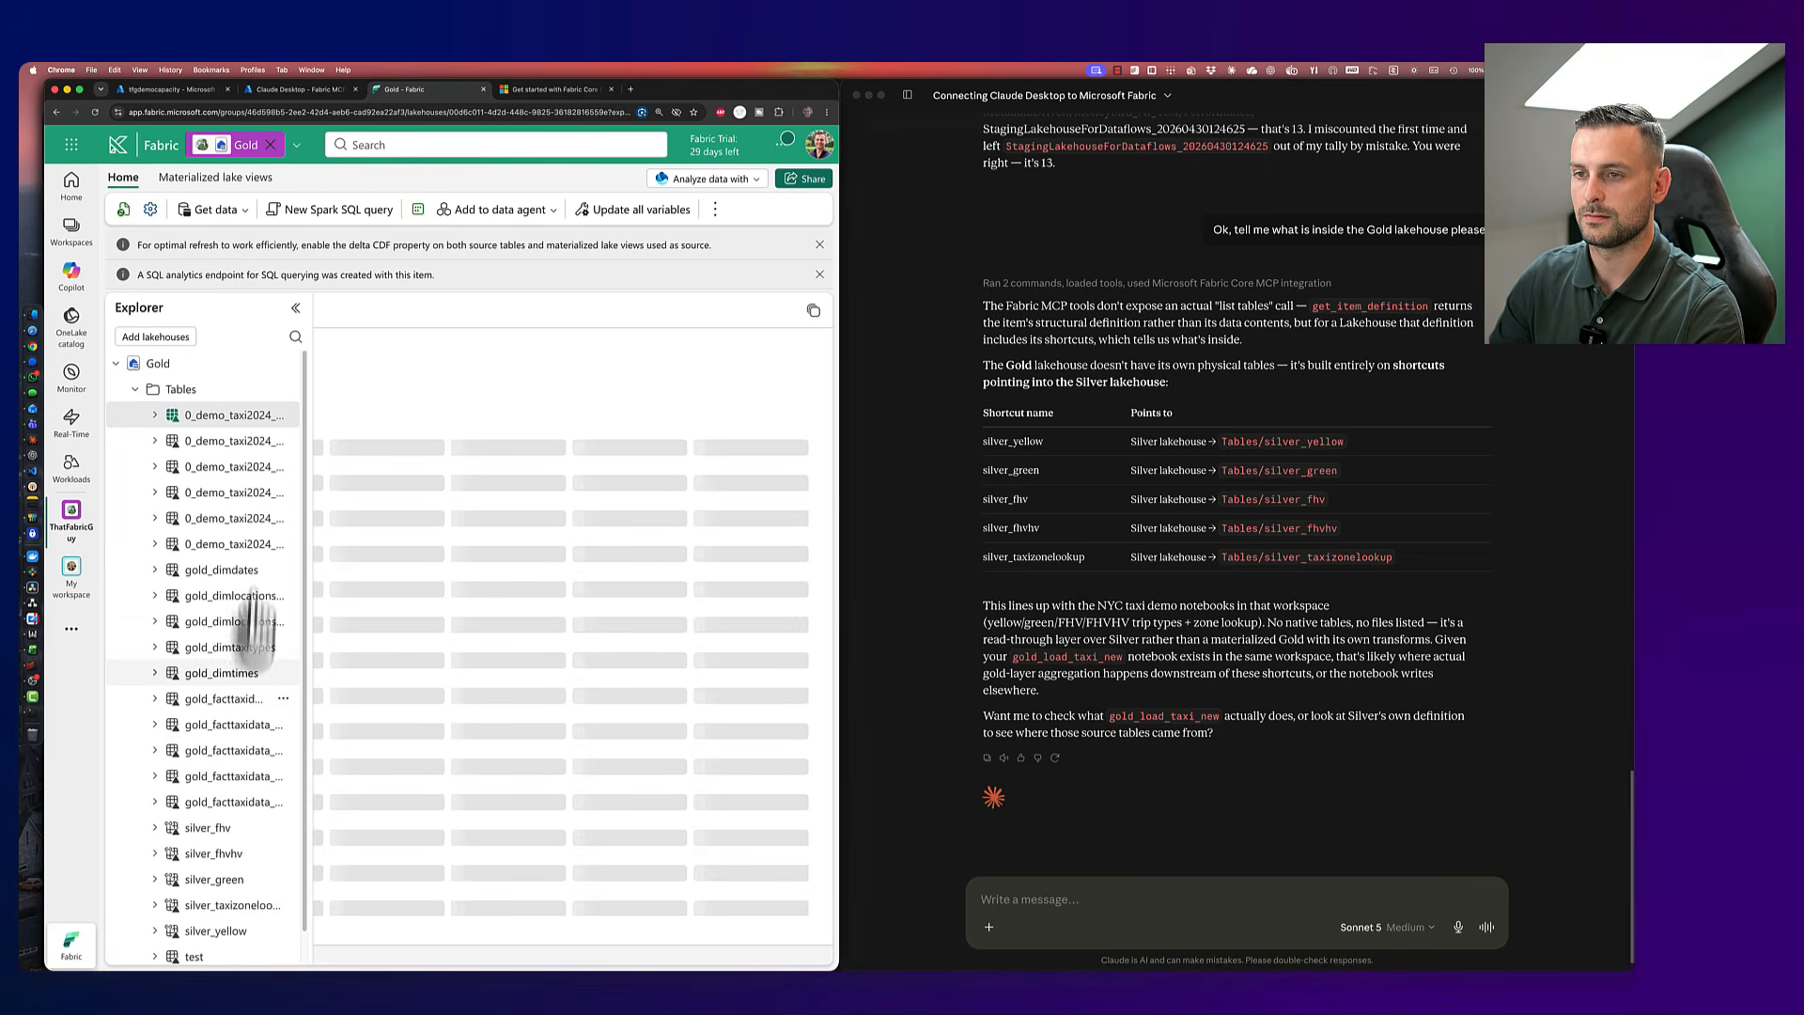
{"action": "scroll", "coordinate": [198, 708], "scroll_direction": "down", "scroll_amount": 2}
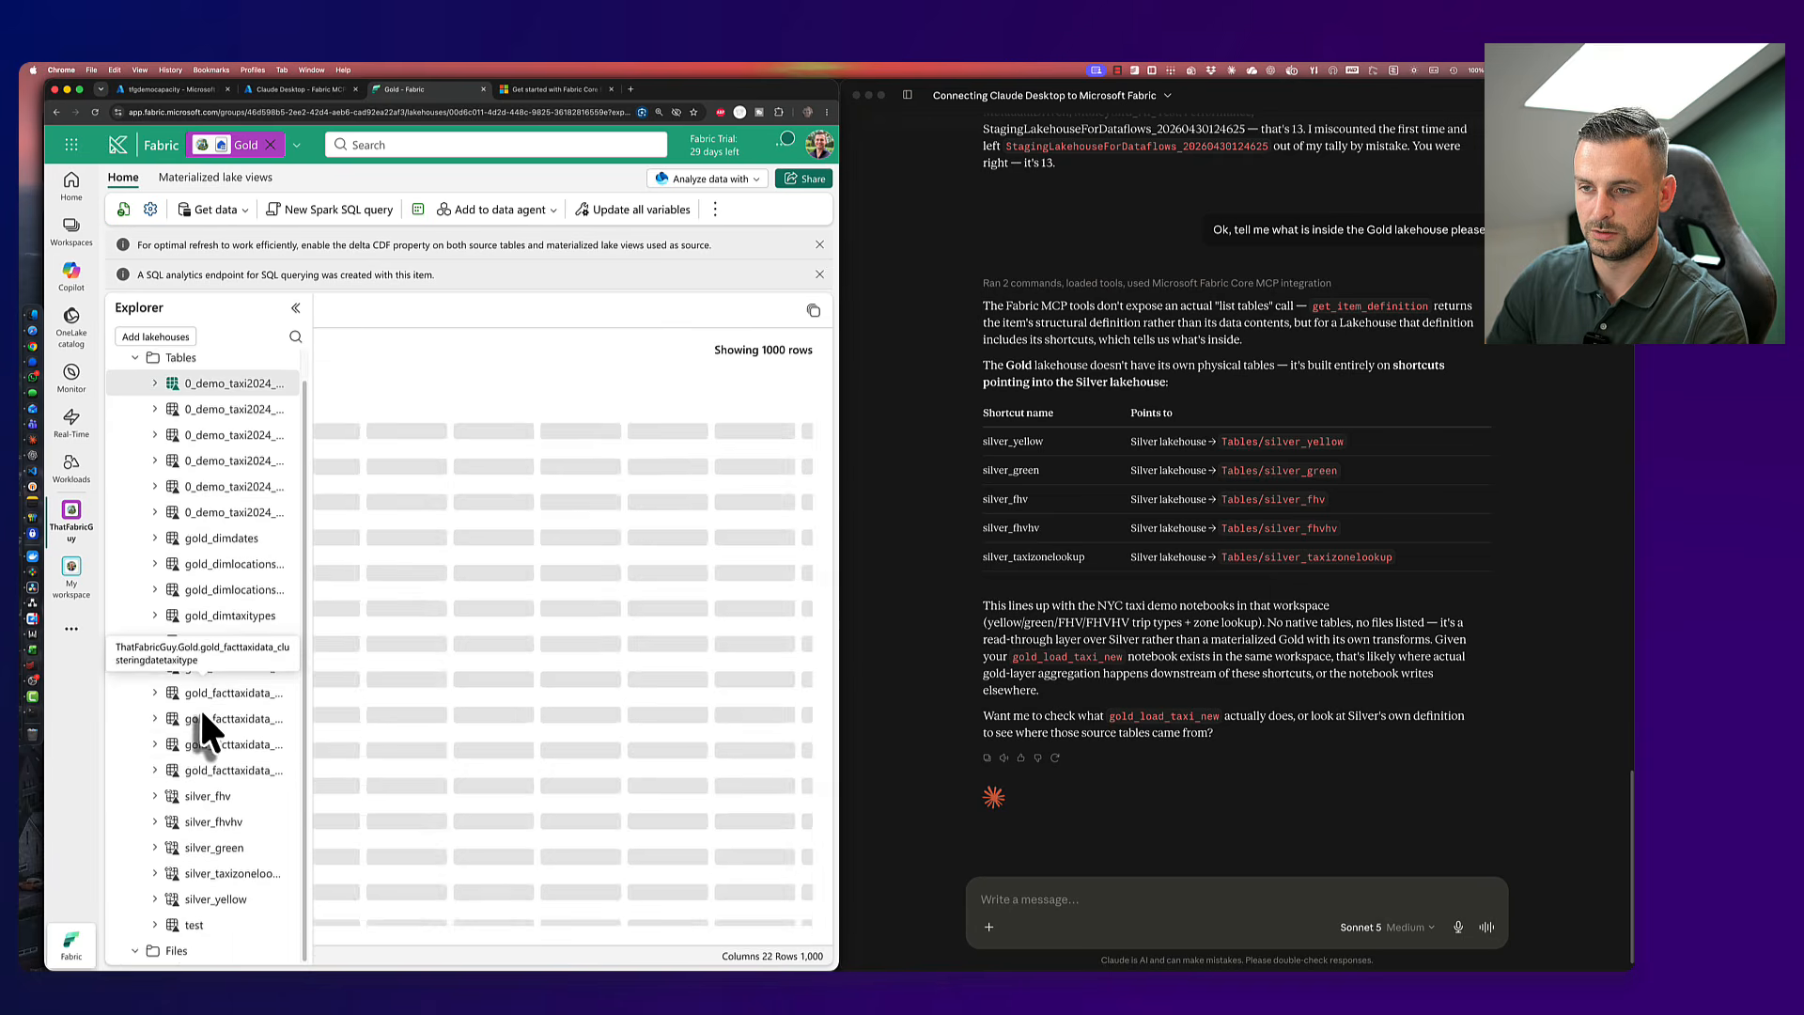
{"action": "scroll", "coordinate": [199, 707], "scroll_direction": "up", "scroll_amount": 2}
{"action": "scroll", "coordinate": [196, 716], "scroll_direction": "down", "scroll_amount": 2}
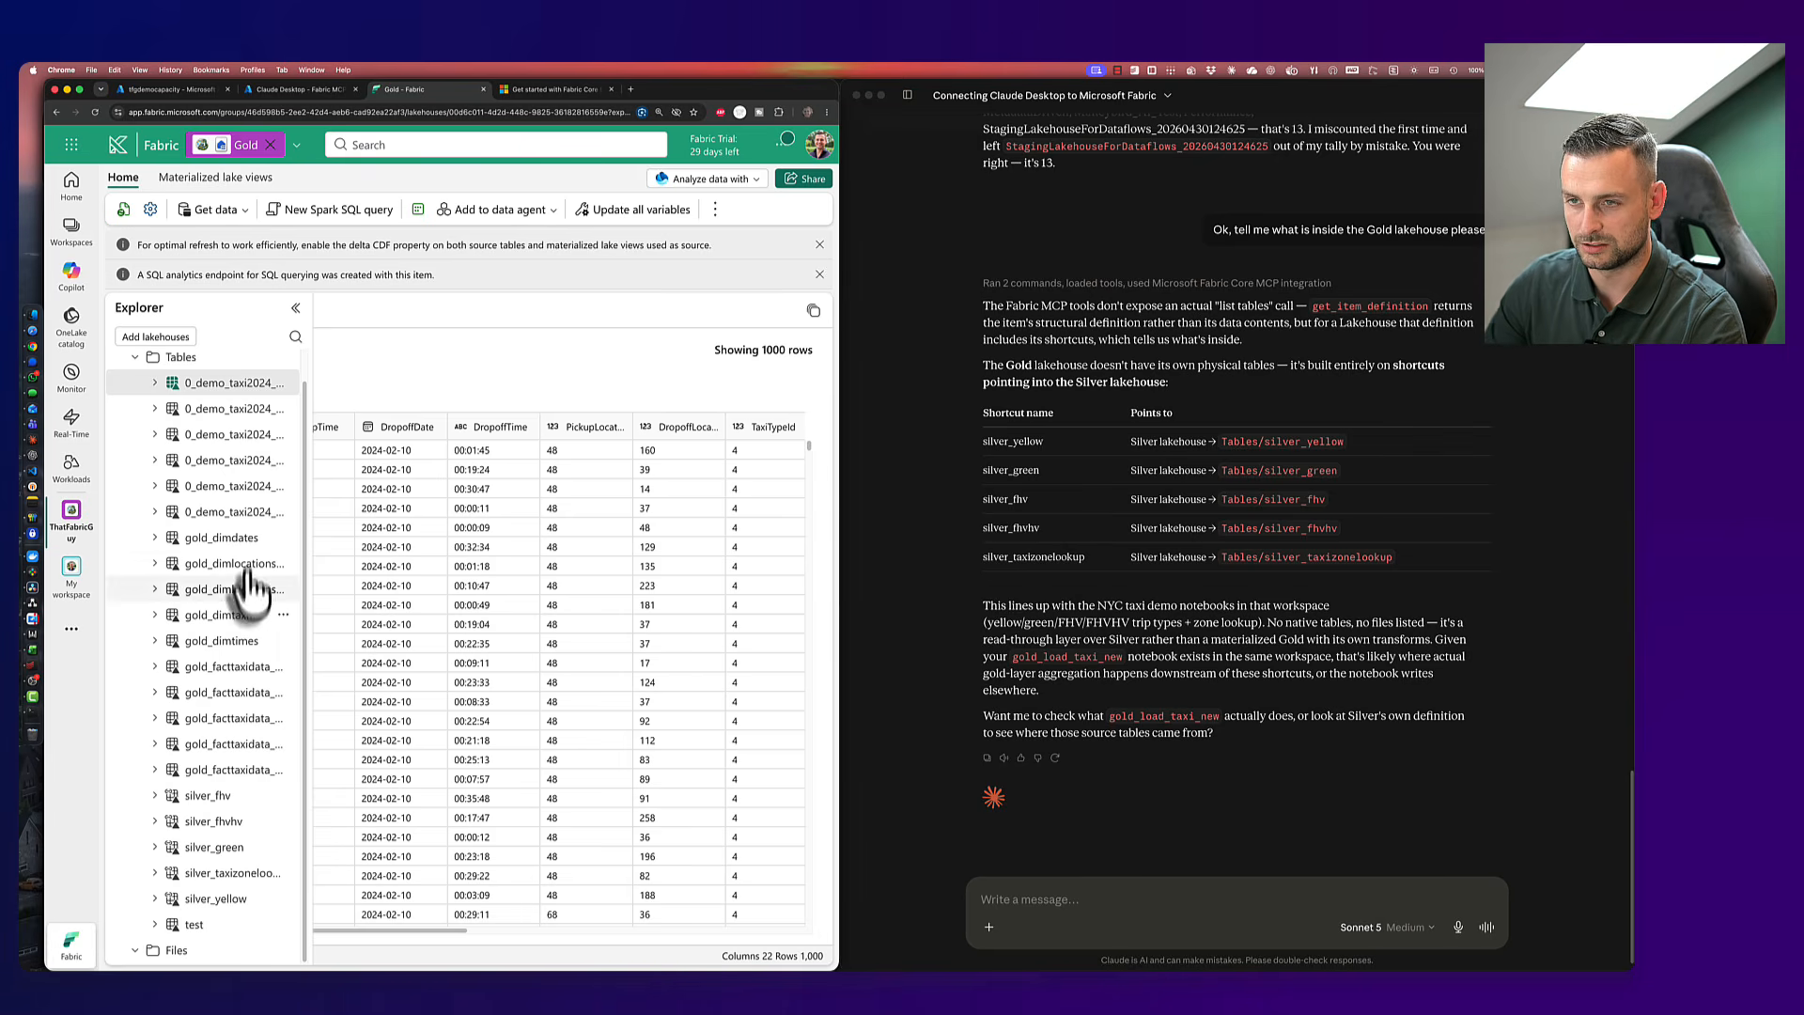
{"action": "left_click", "coordinate": [1125, 910]}
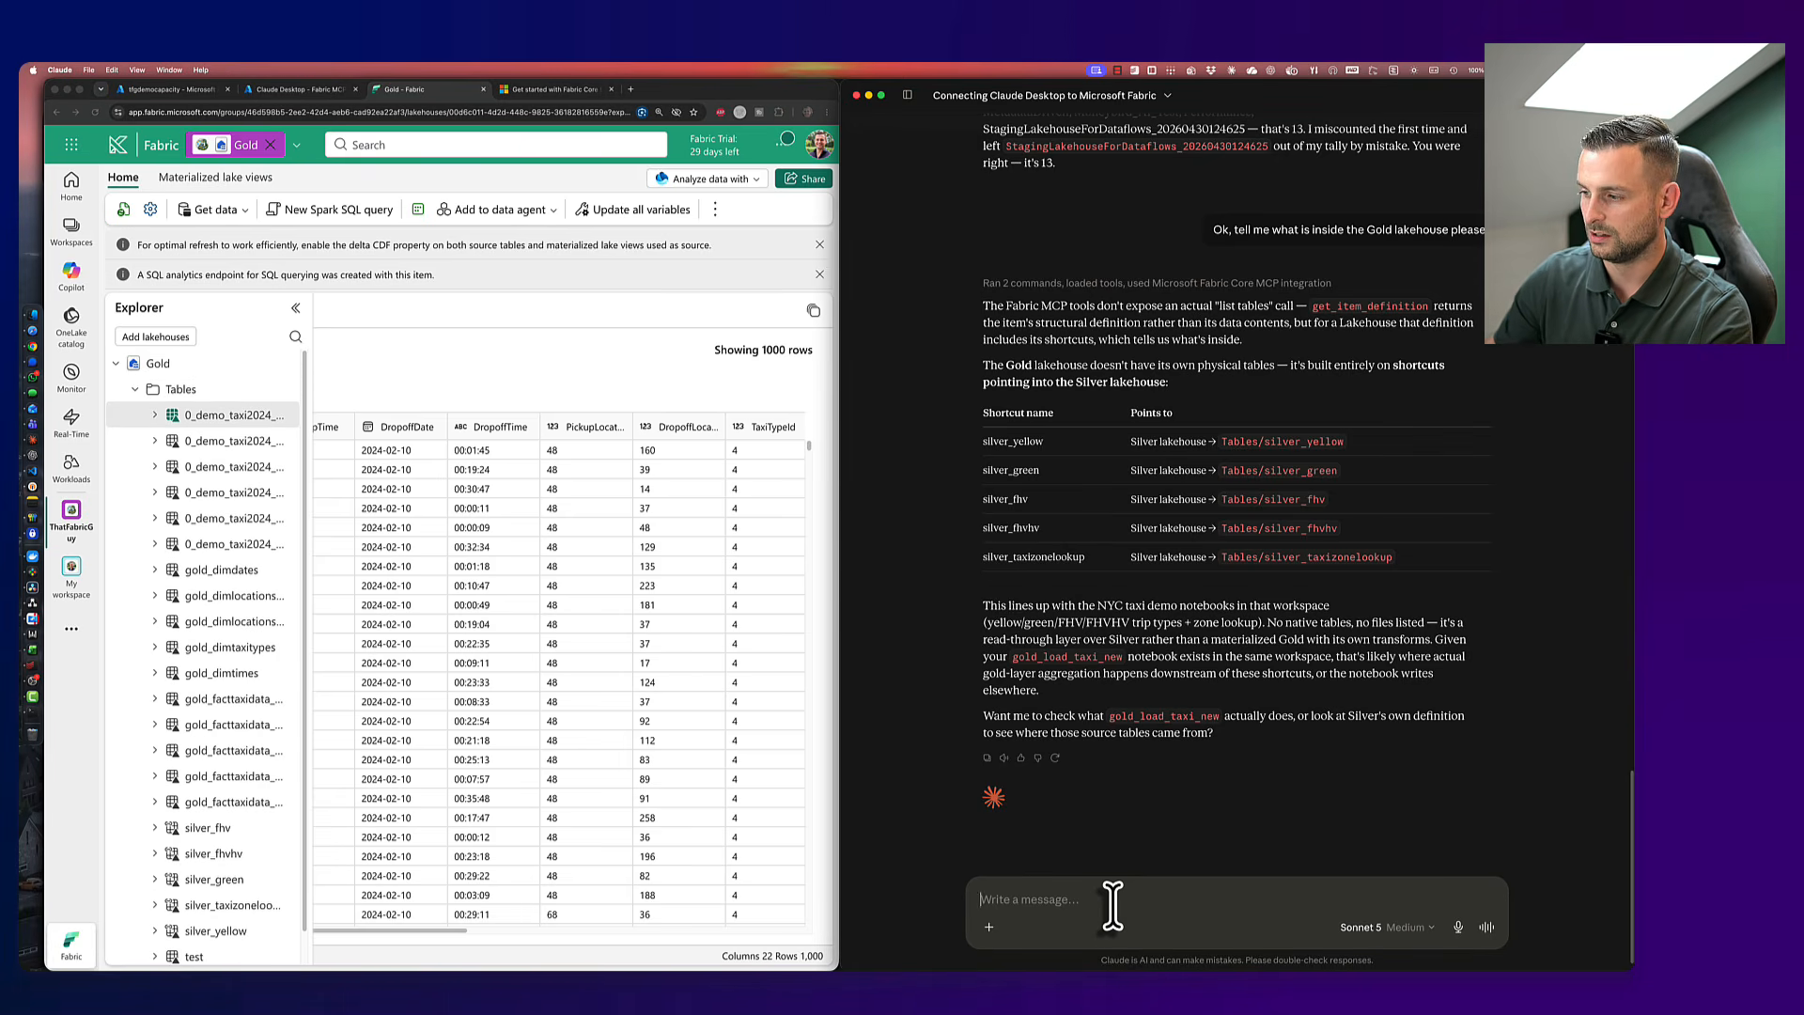
- Ask Claude 'Can you write code against the lakehouse? SparkSQL, T-SQL, Python?'
{"action": "type", "text": "Can you writ"}
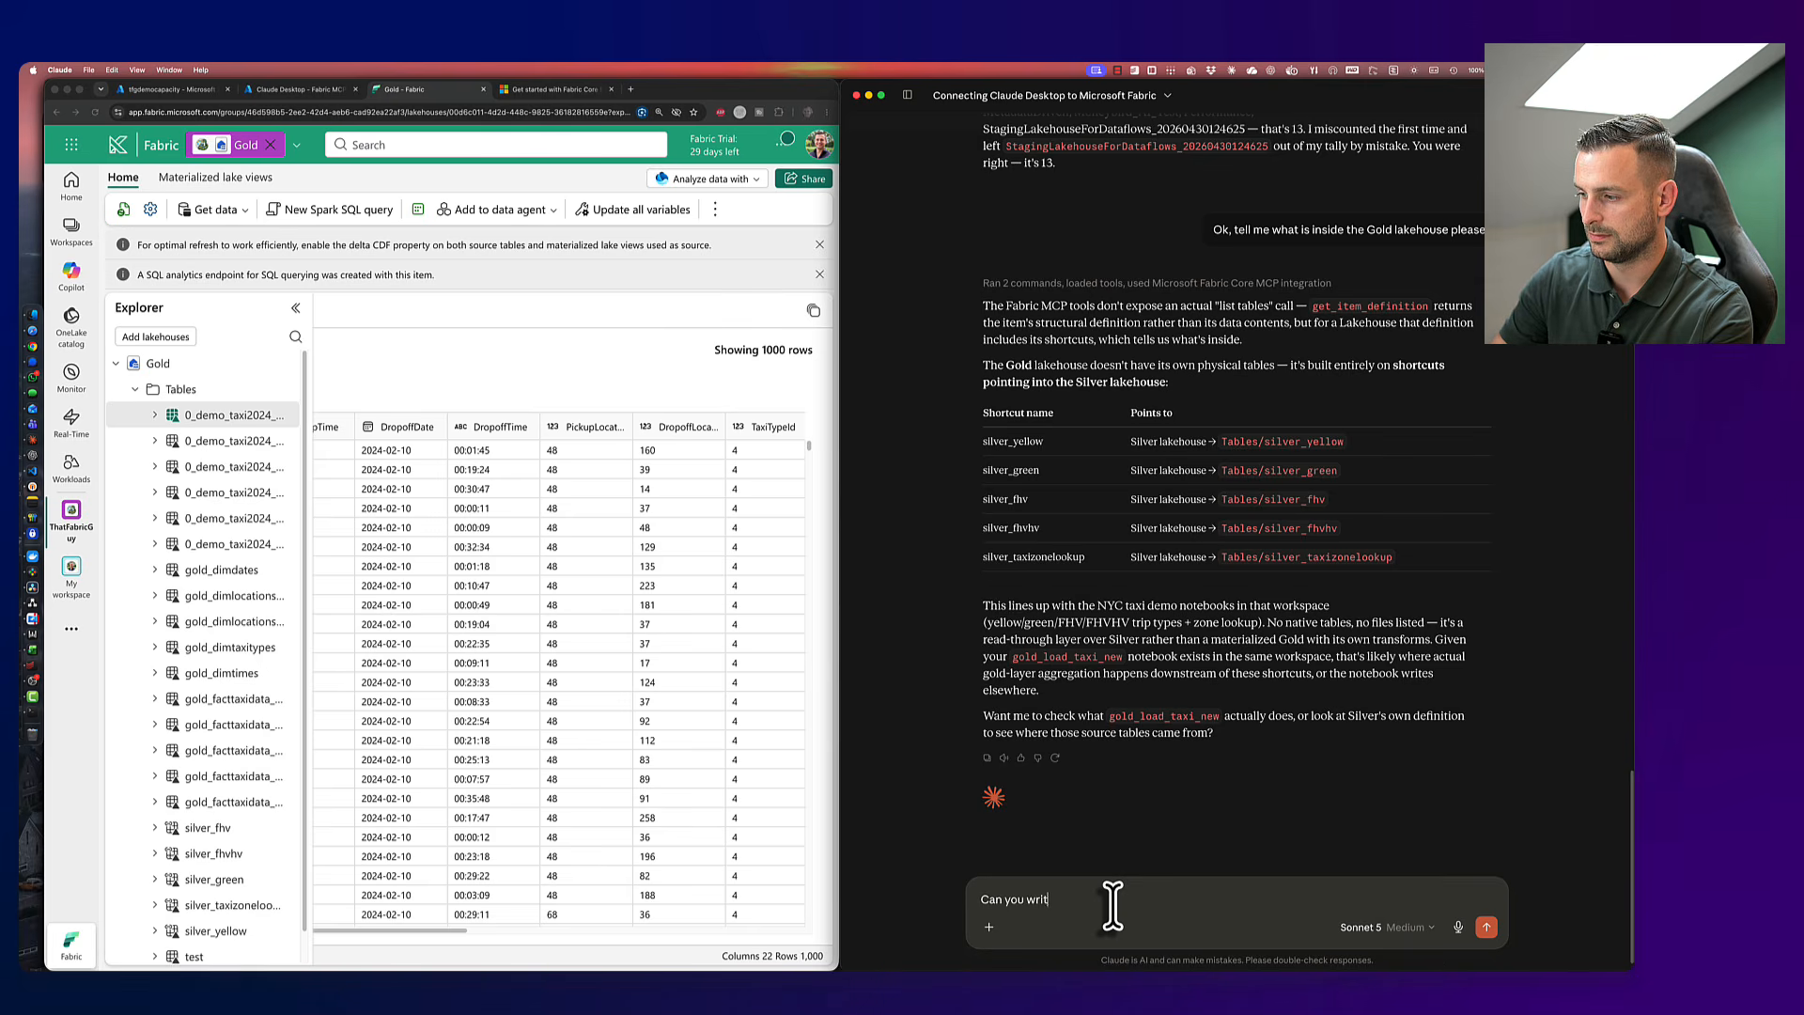
{"action": "type", "text": "e code agianst the lakehouse?"}
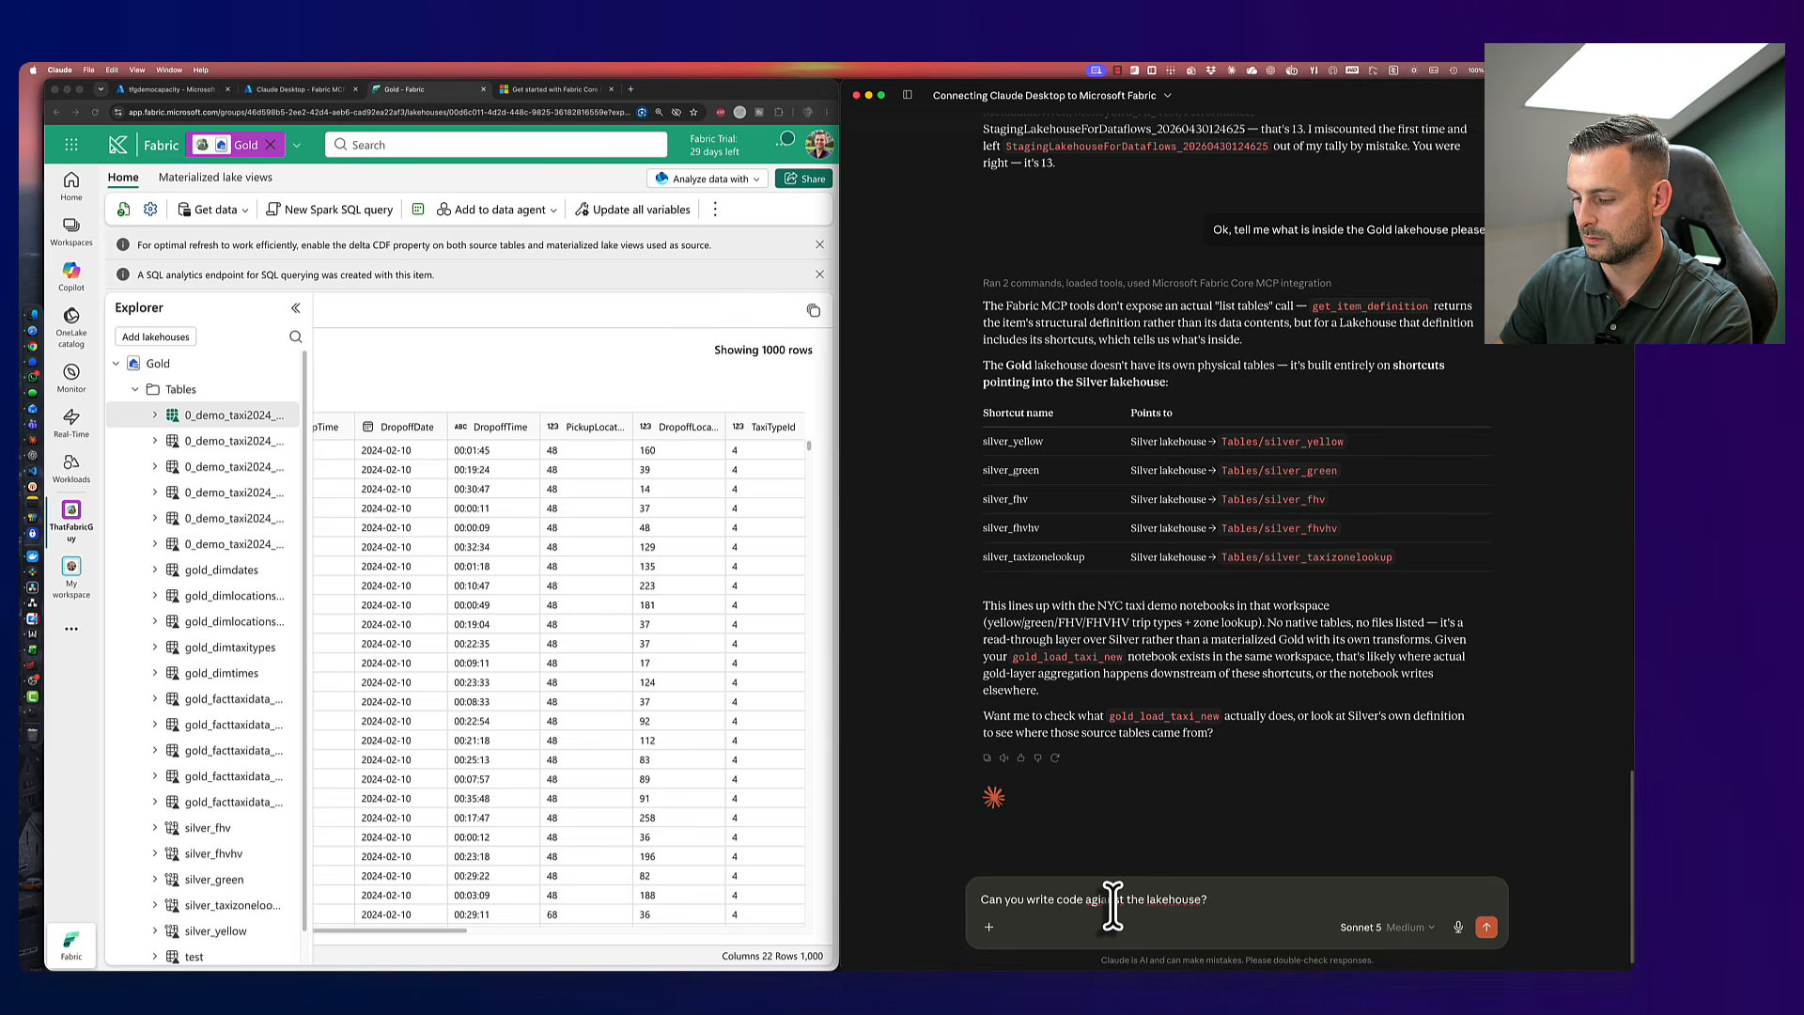
{"action": "type", "text": " SparkSQL"}
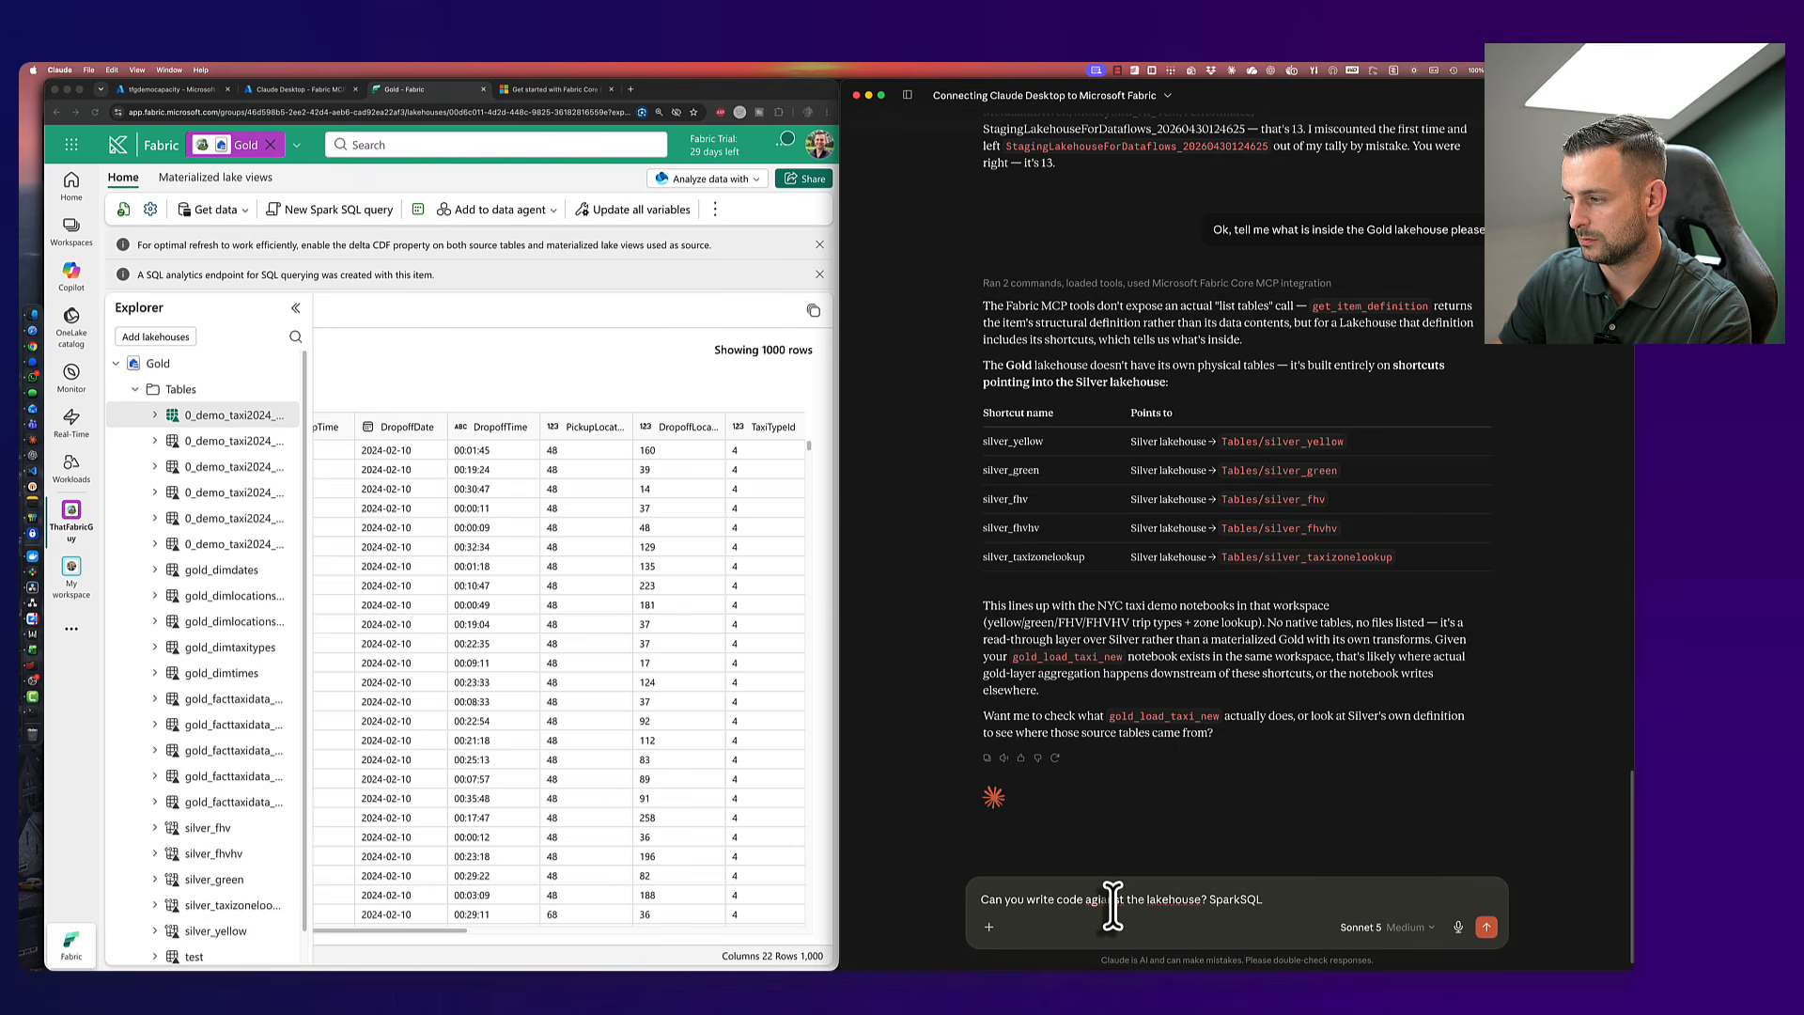
{"action": "type", "text": ", T-SQ"}
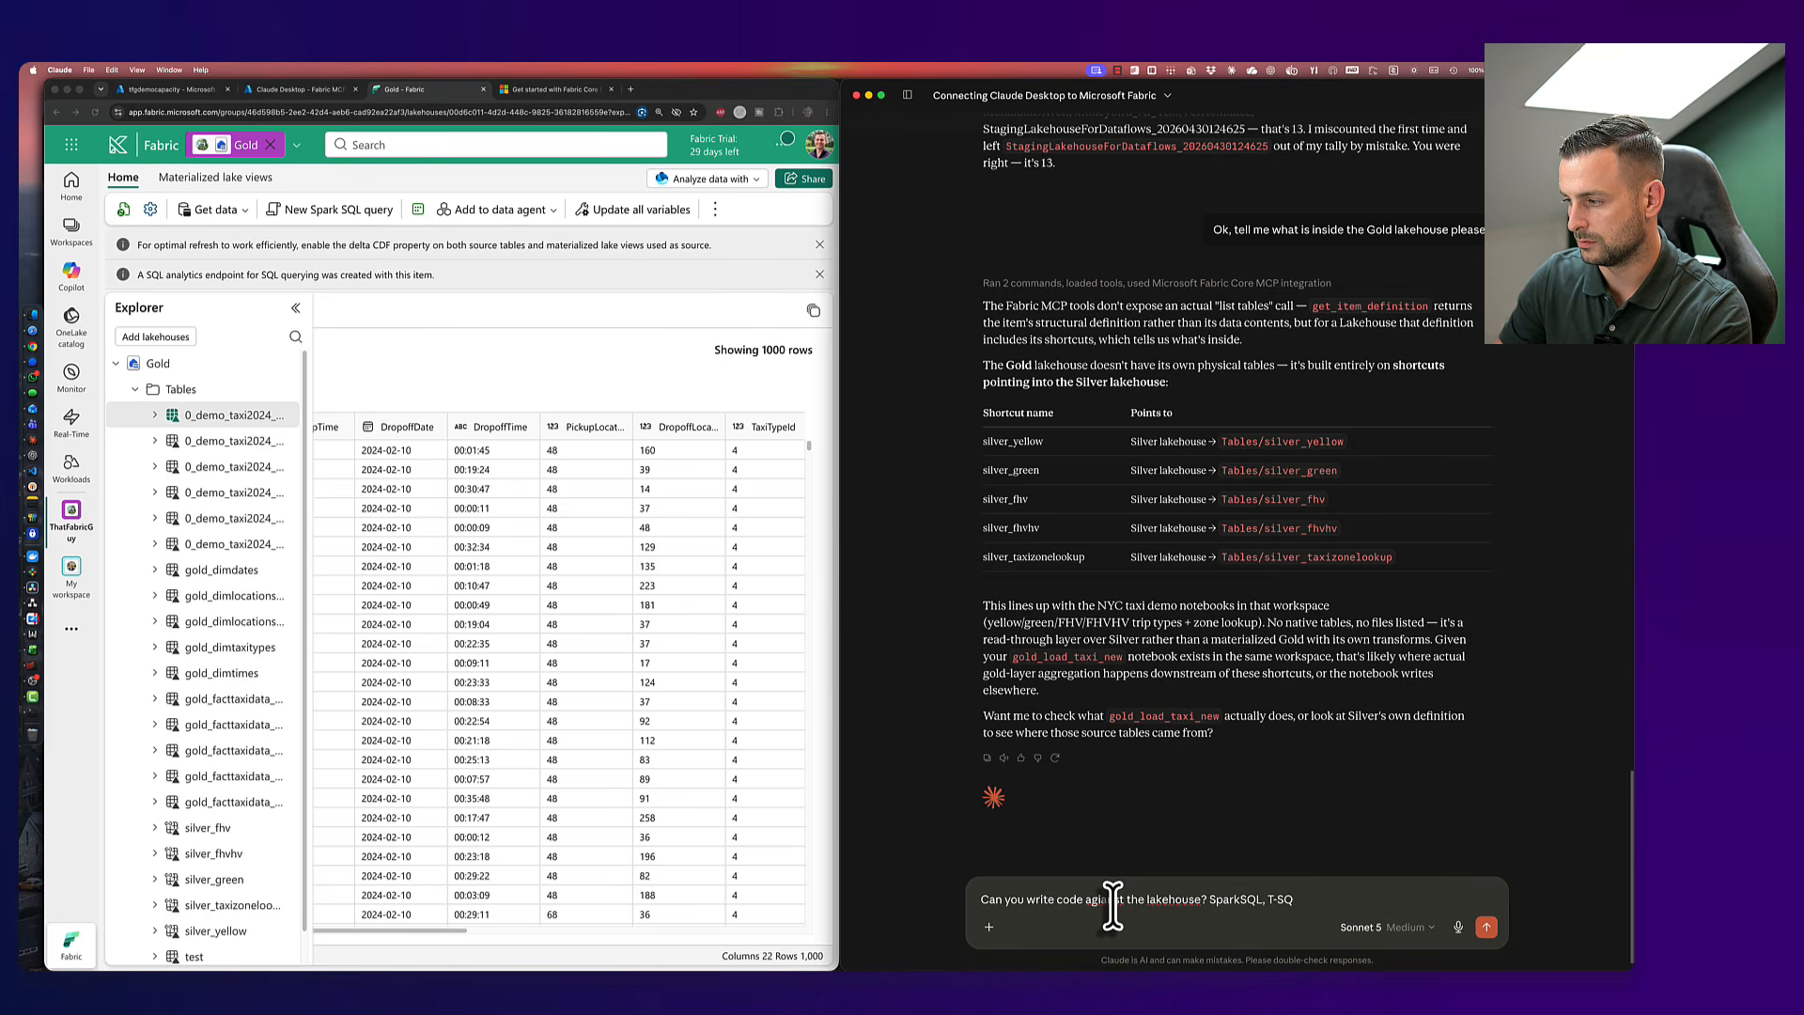
{"action": "type", "text": "L, Python?"}
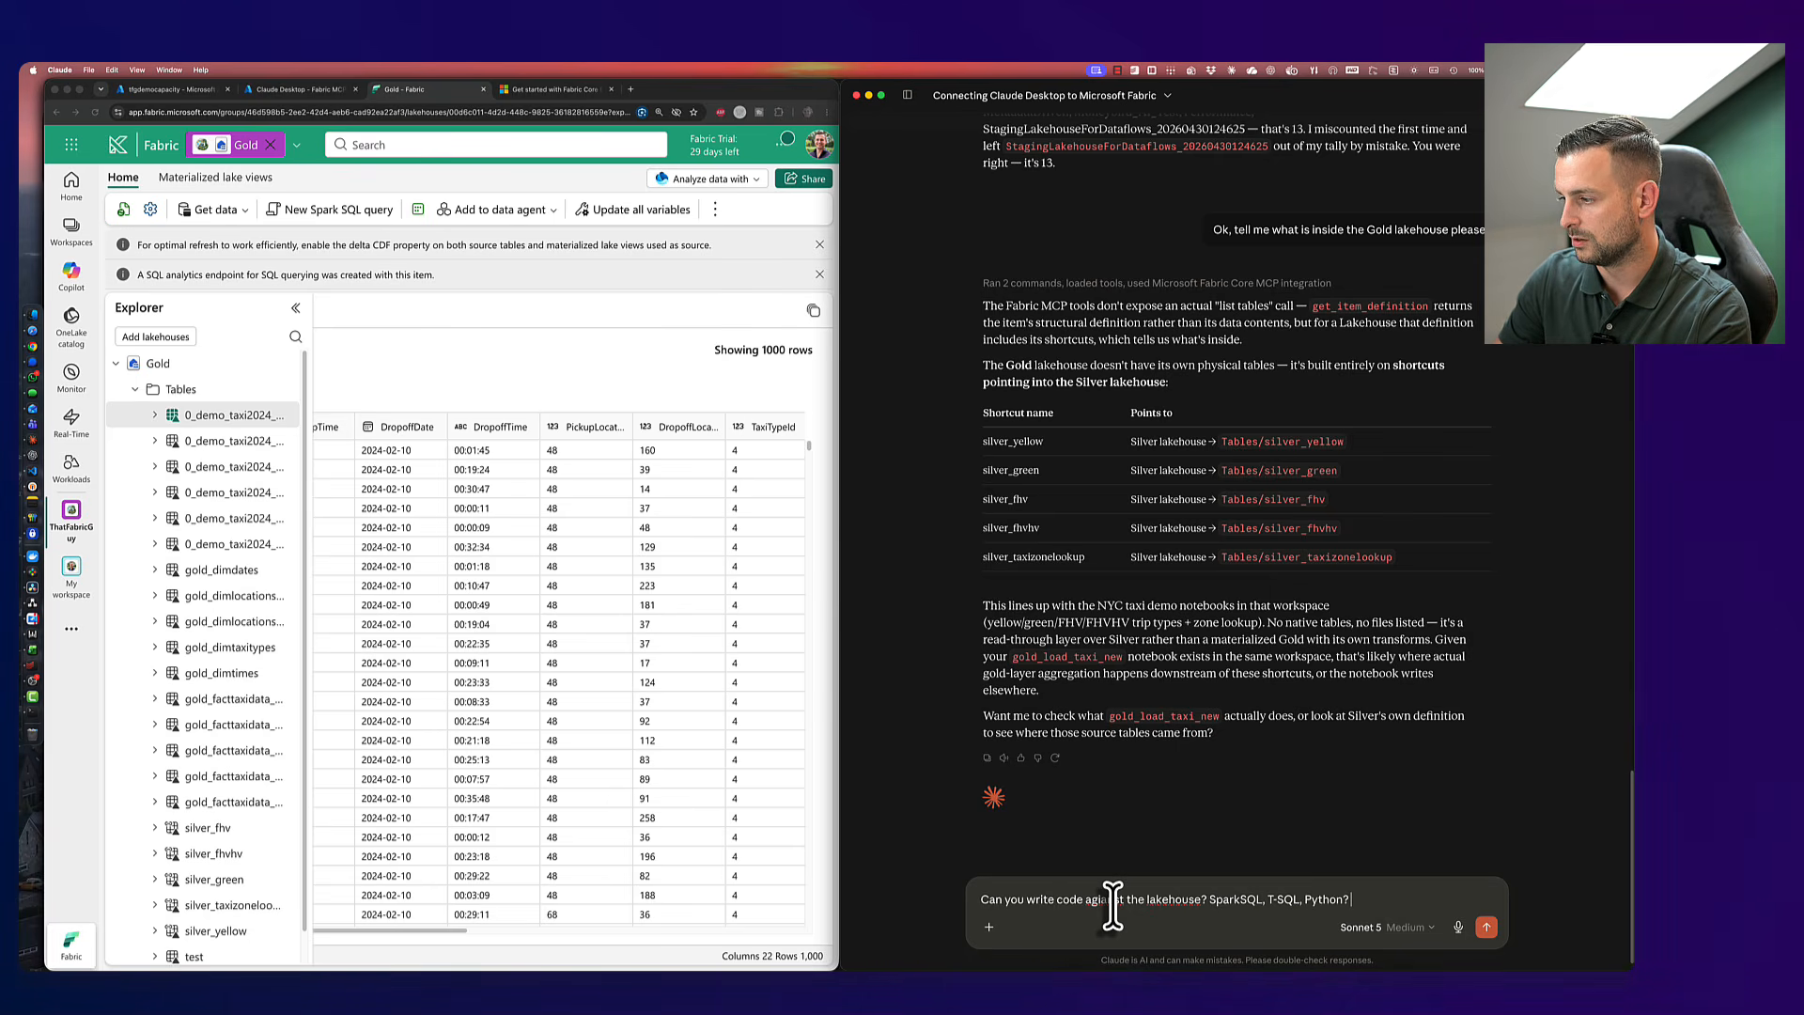
{"action": "key", "text": "Return"}
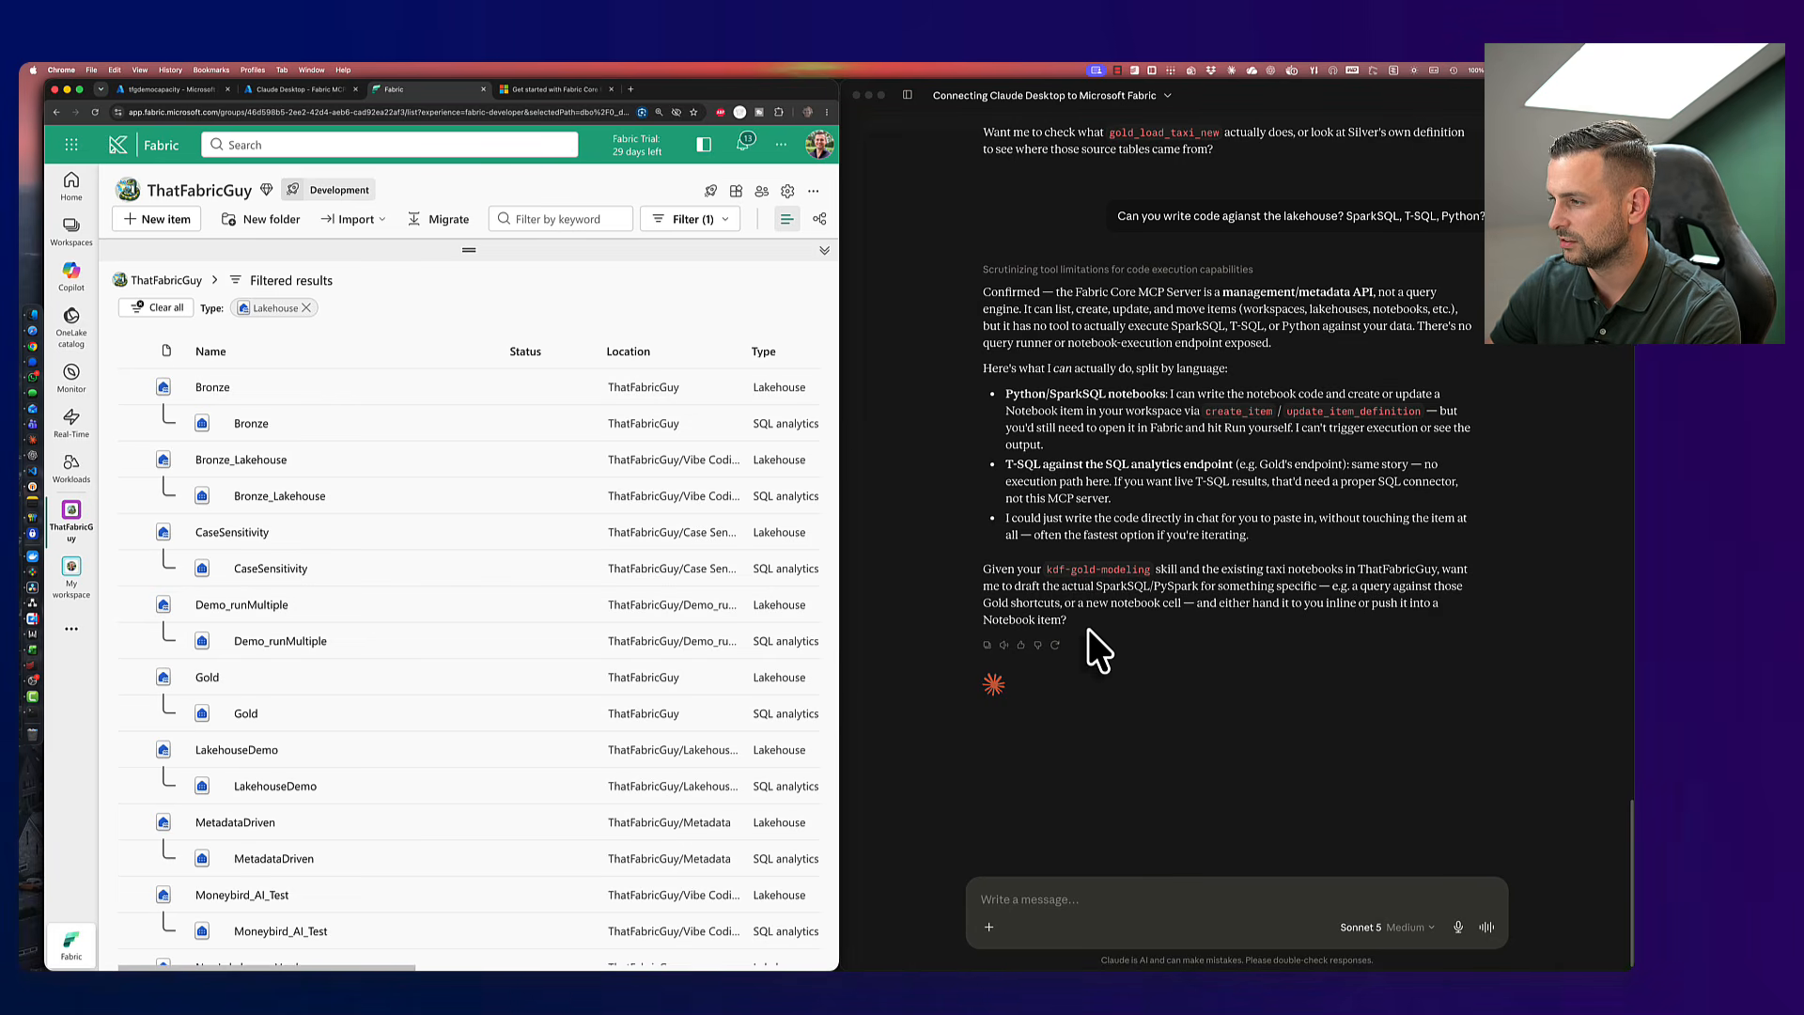
- Clear the Lakehouse type filter so the ThatFabricGuy workspace lists all items, folders first
{"action": "left_click", "coordinate": [1089, 629]}
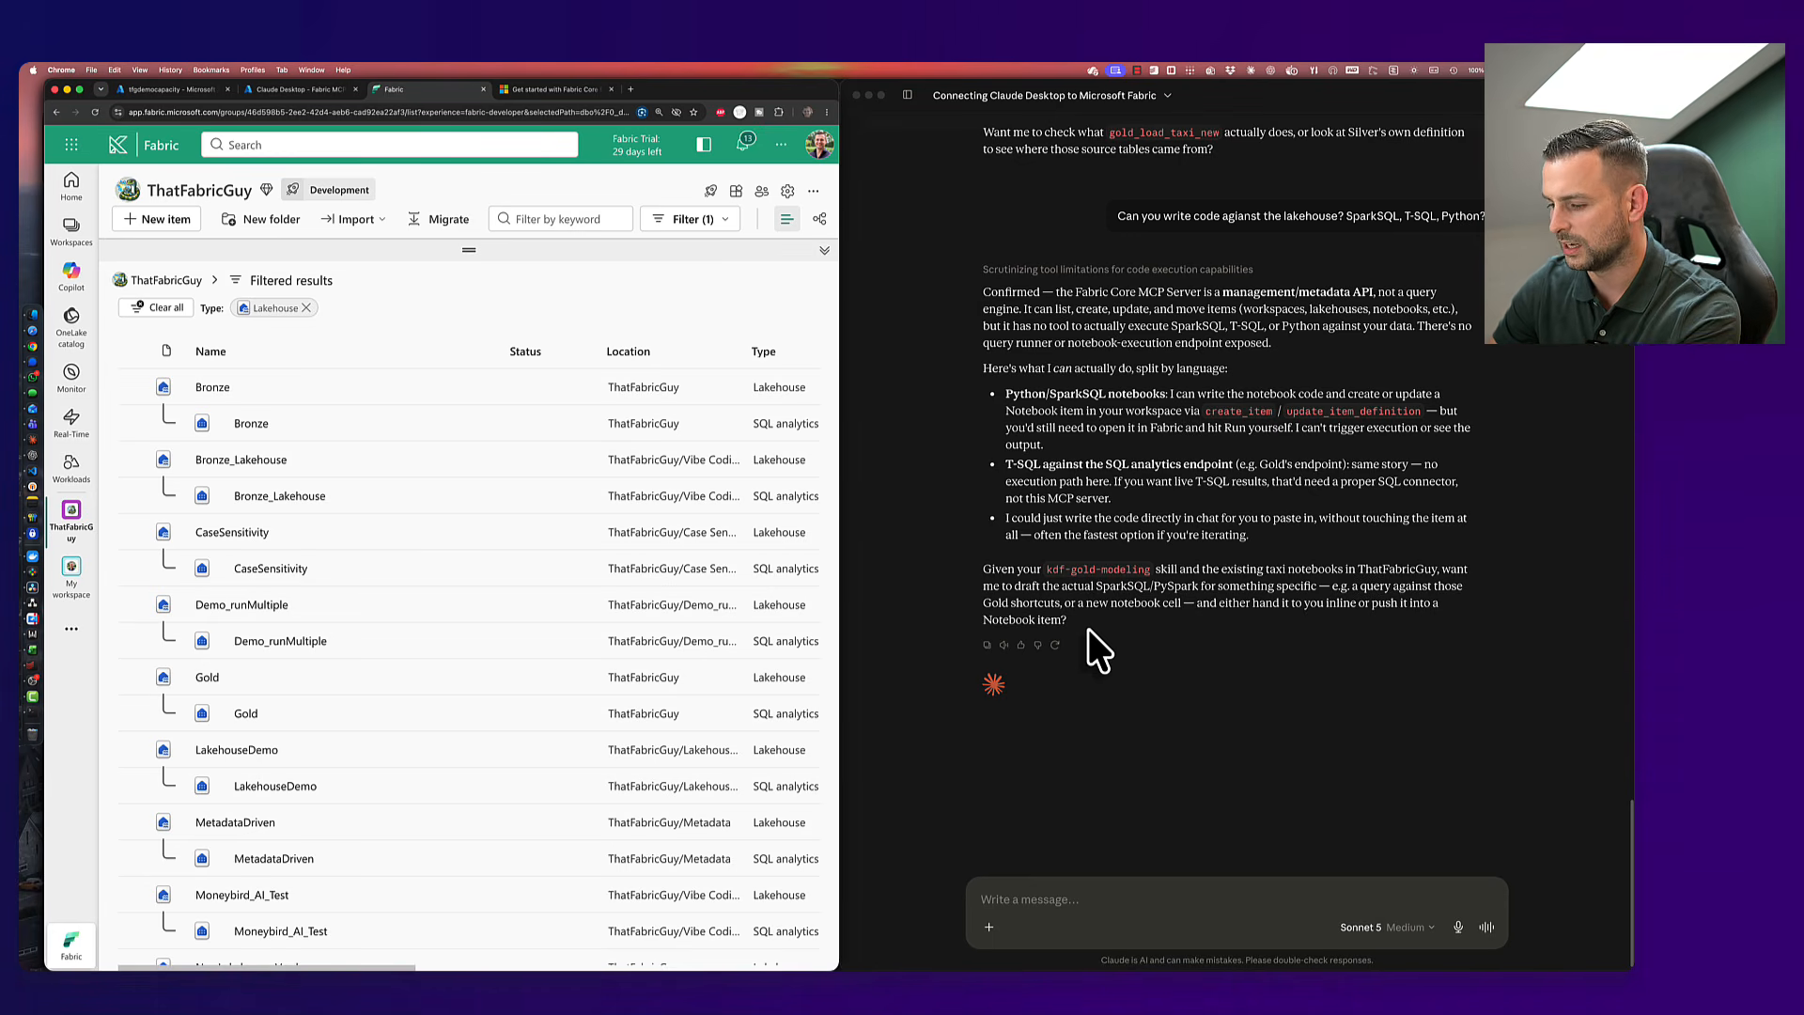
{"action": "left_click", "coordinate": [307, 308]}
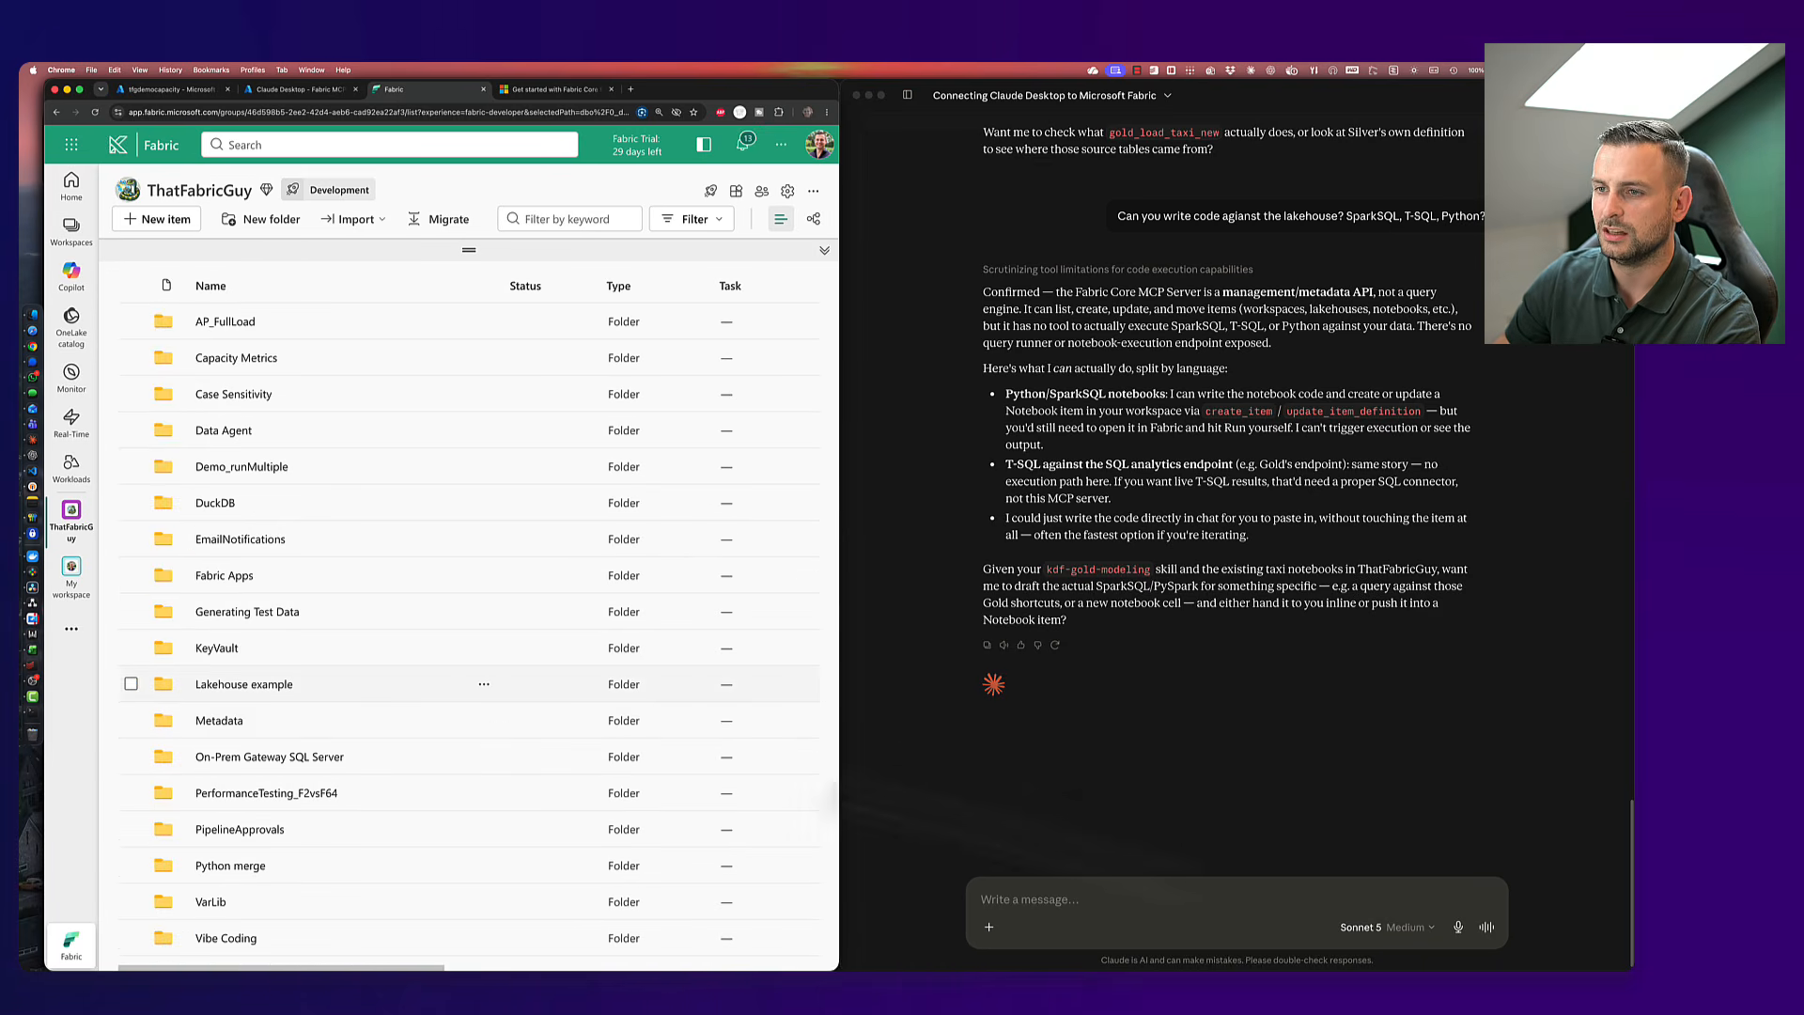
- Ask Claude for a ClaudeMCP folder with a Direct Lake Gold semantic model and placeholder Power BI report
{"action": "left_click", "coordinate": [1131, 900]}
{"action": "type", "text": "Let's create a f"}
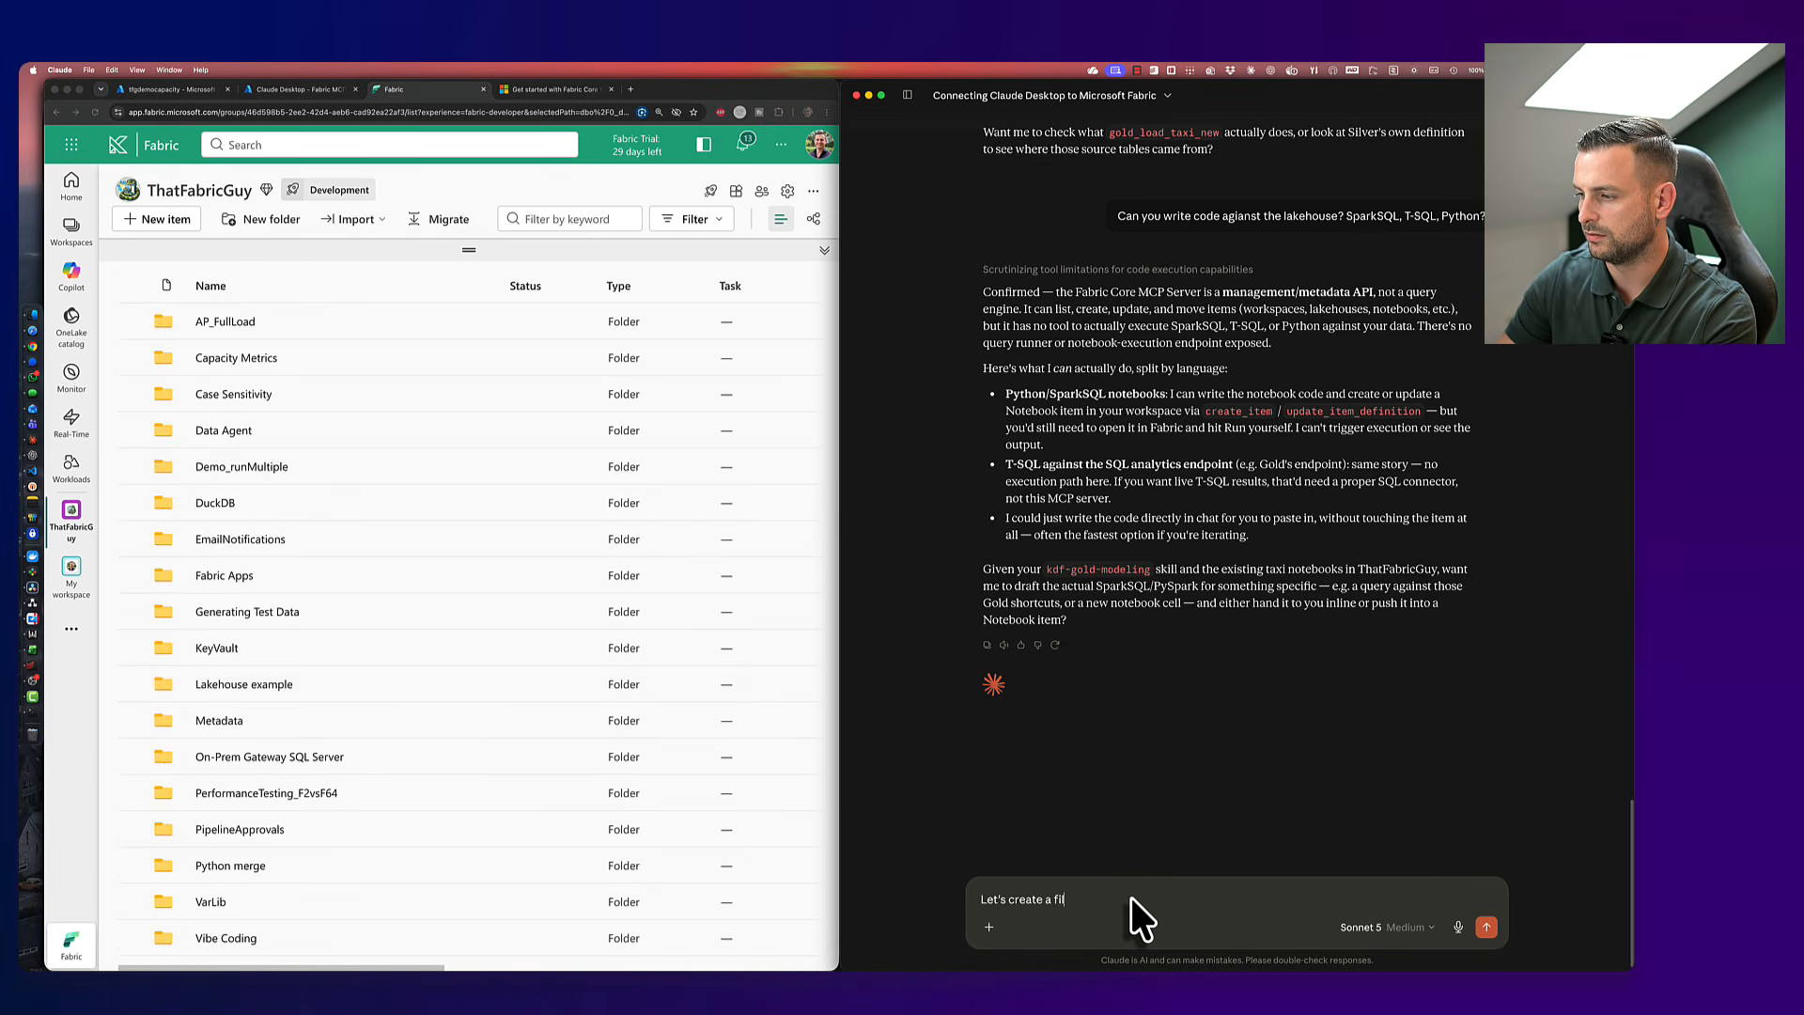
{"action": "type", "text": "older in this work"}
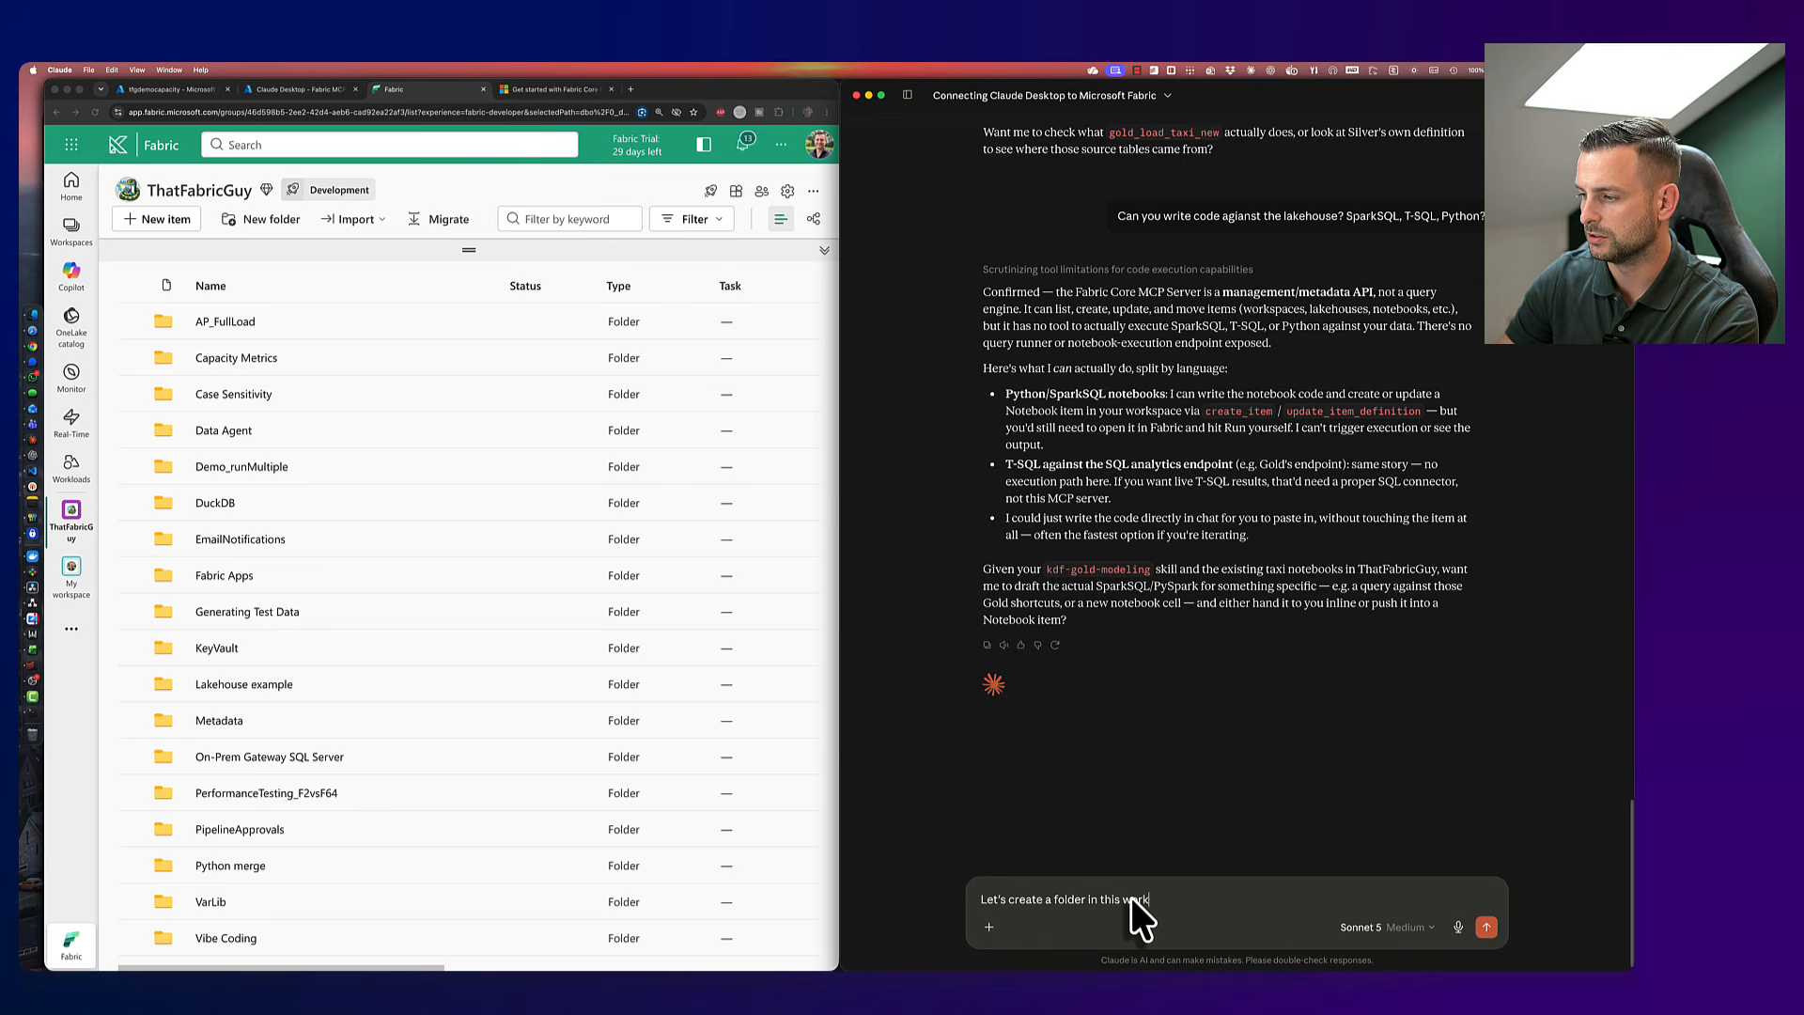
{"action": "type", "text": "space, call it Cladue-"}
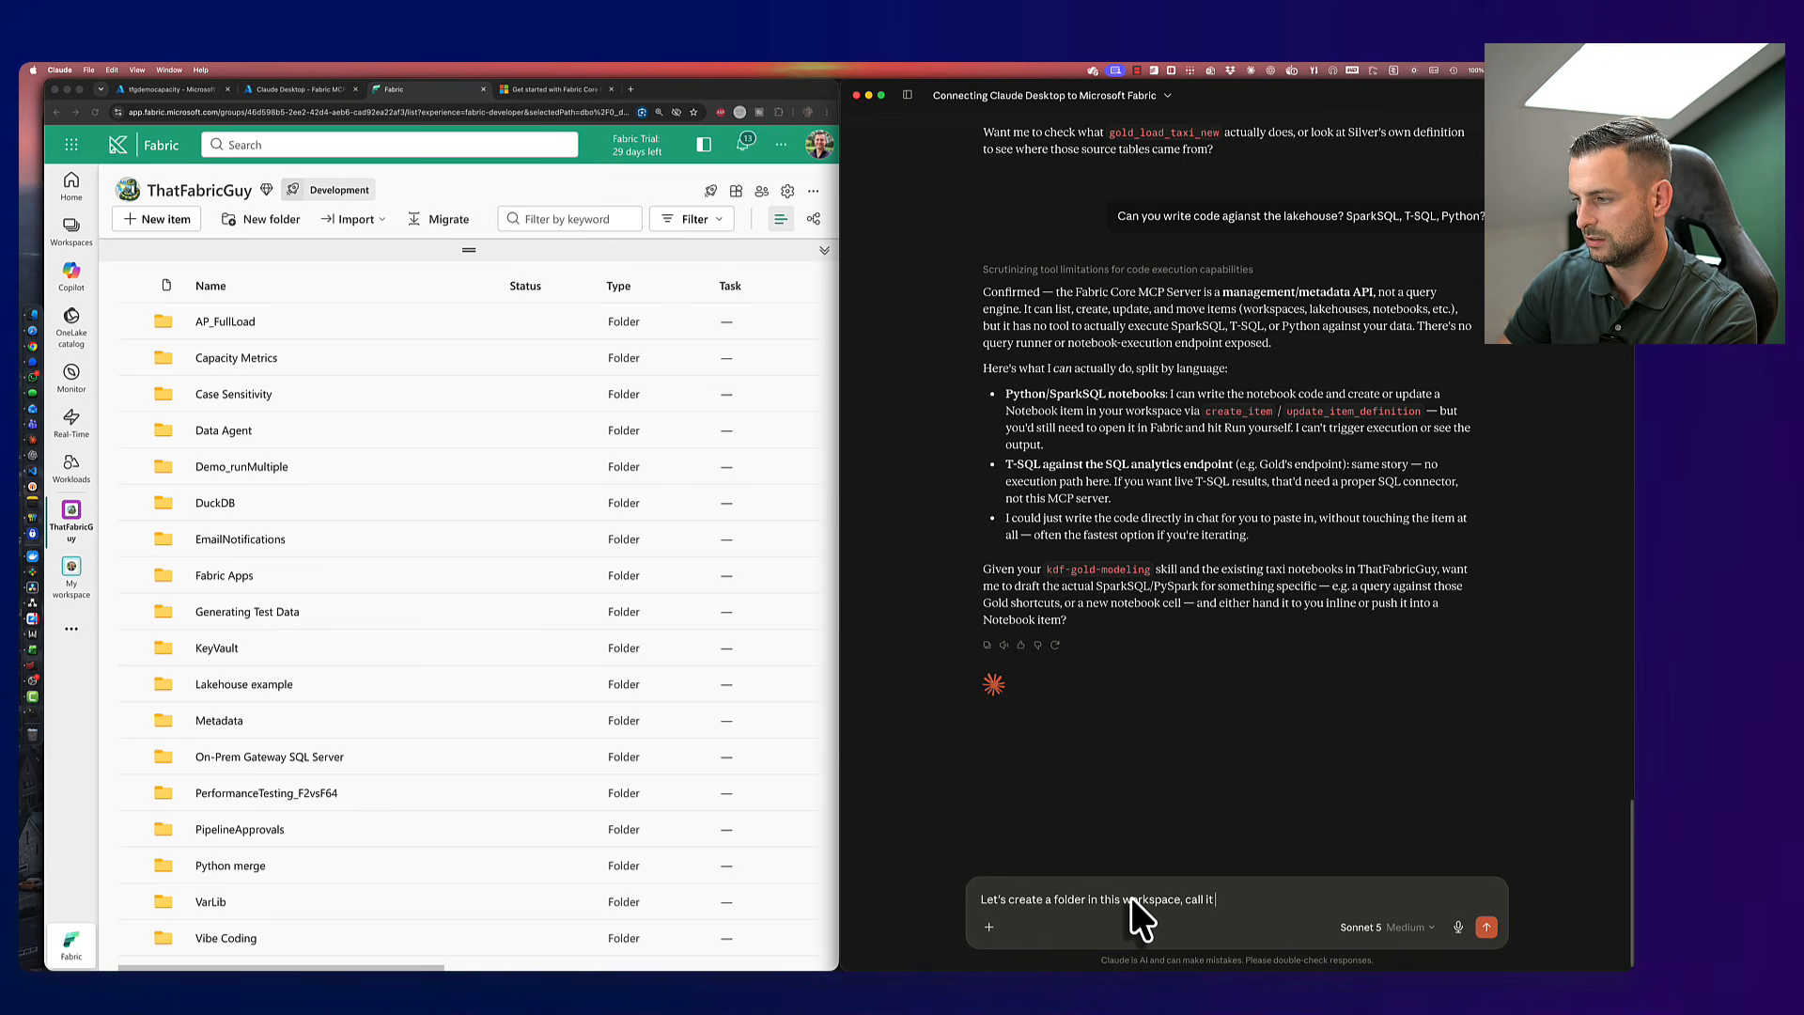
{"action": "key", "text": "BackSpace"}
{"action": "key", "text": "BackSpace"}
{"action": "key", "text": "BackSpace"}
{"action": "key", "text": "BackSpace"}
{"action": "type", "text": "udeMC"}
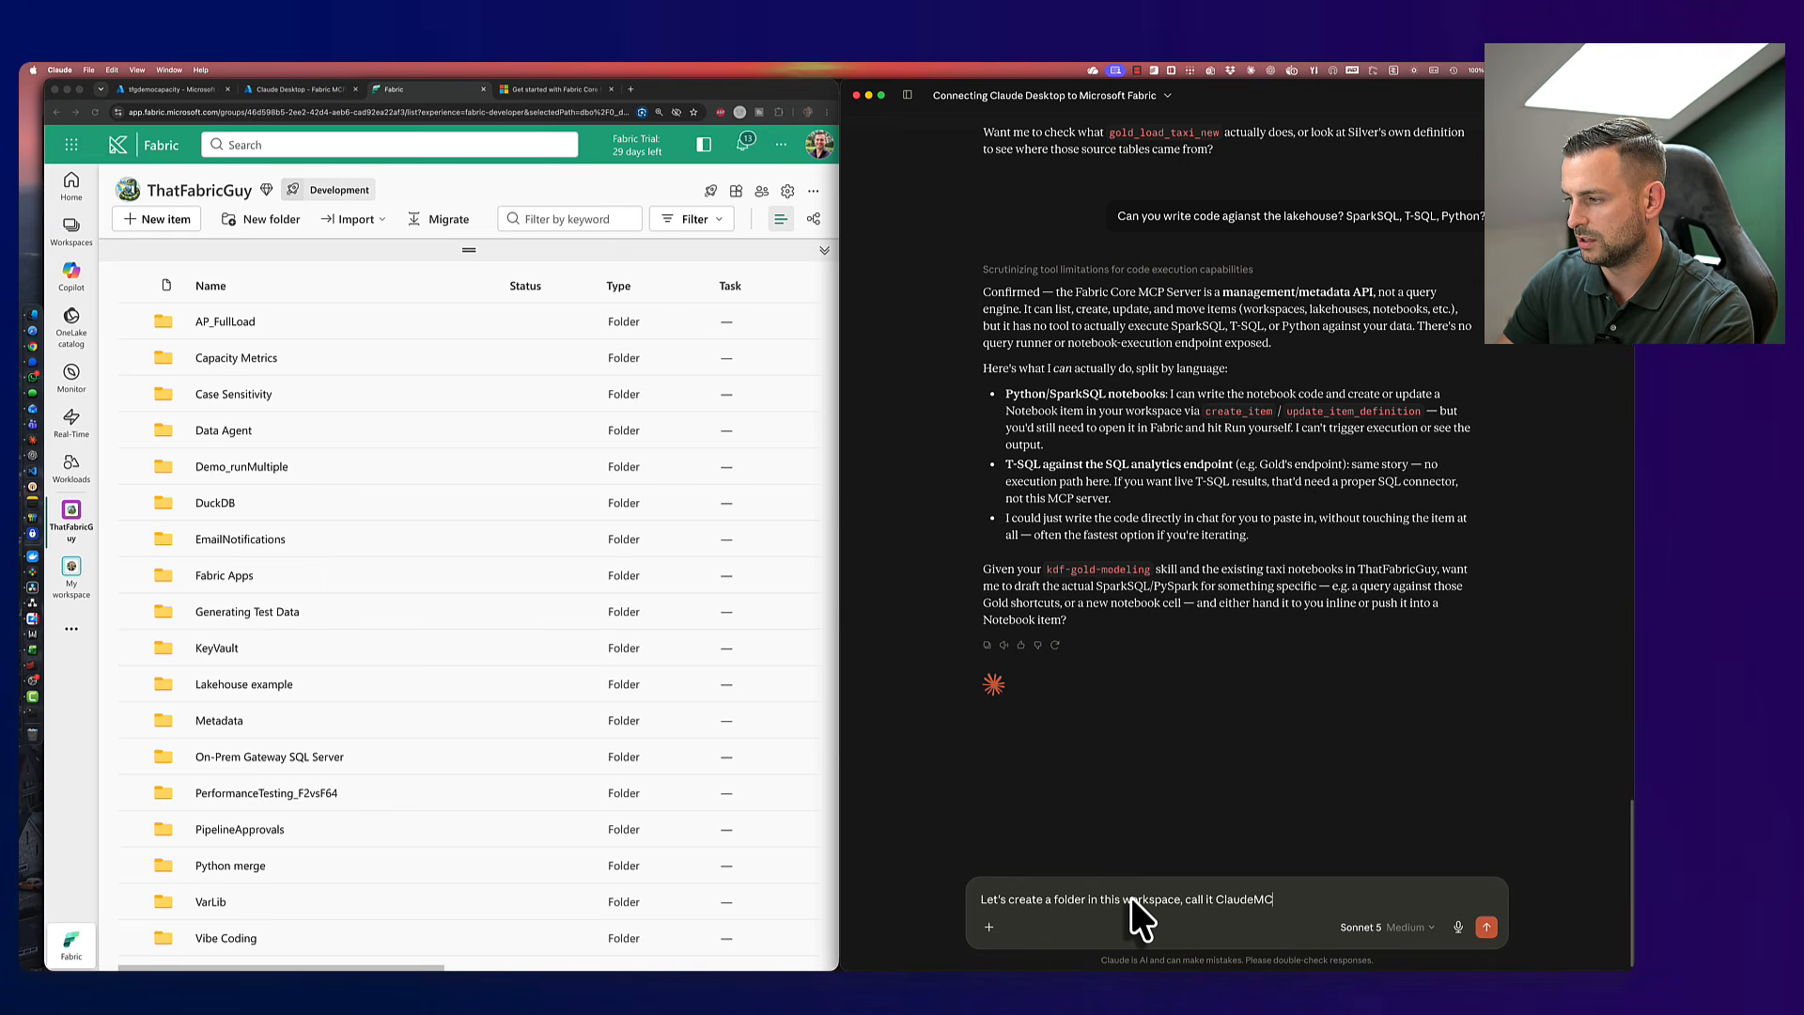
{"action": "type", "text": "P and put "}
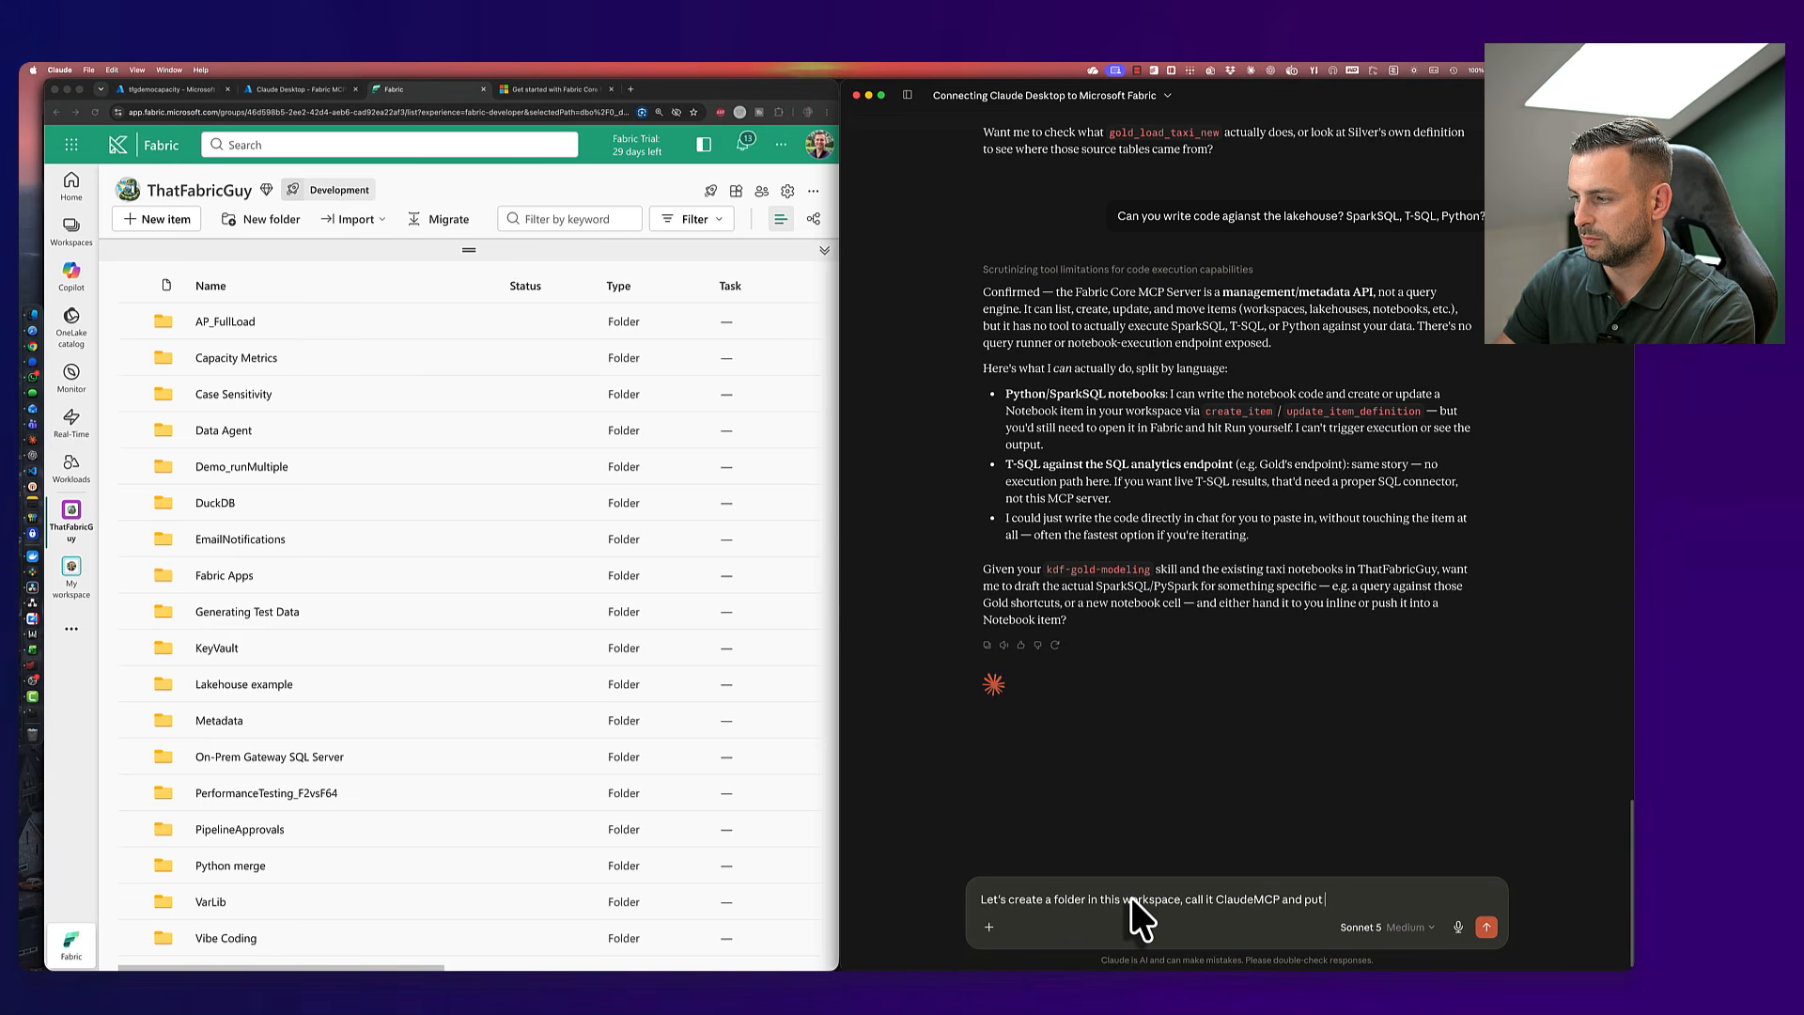
{"action": "type", "text": "a semantic model"}
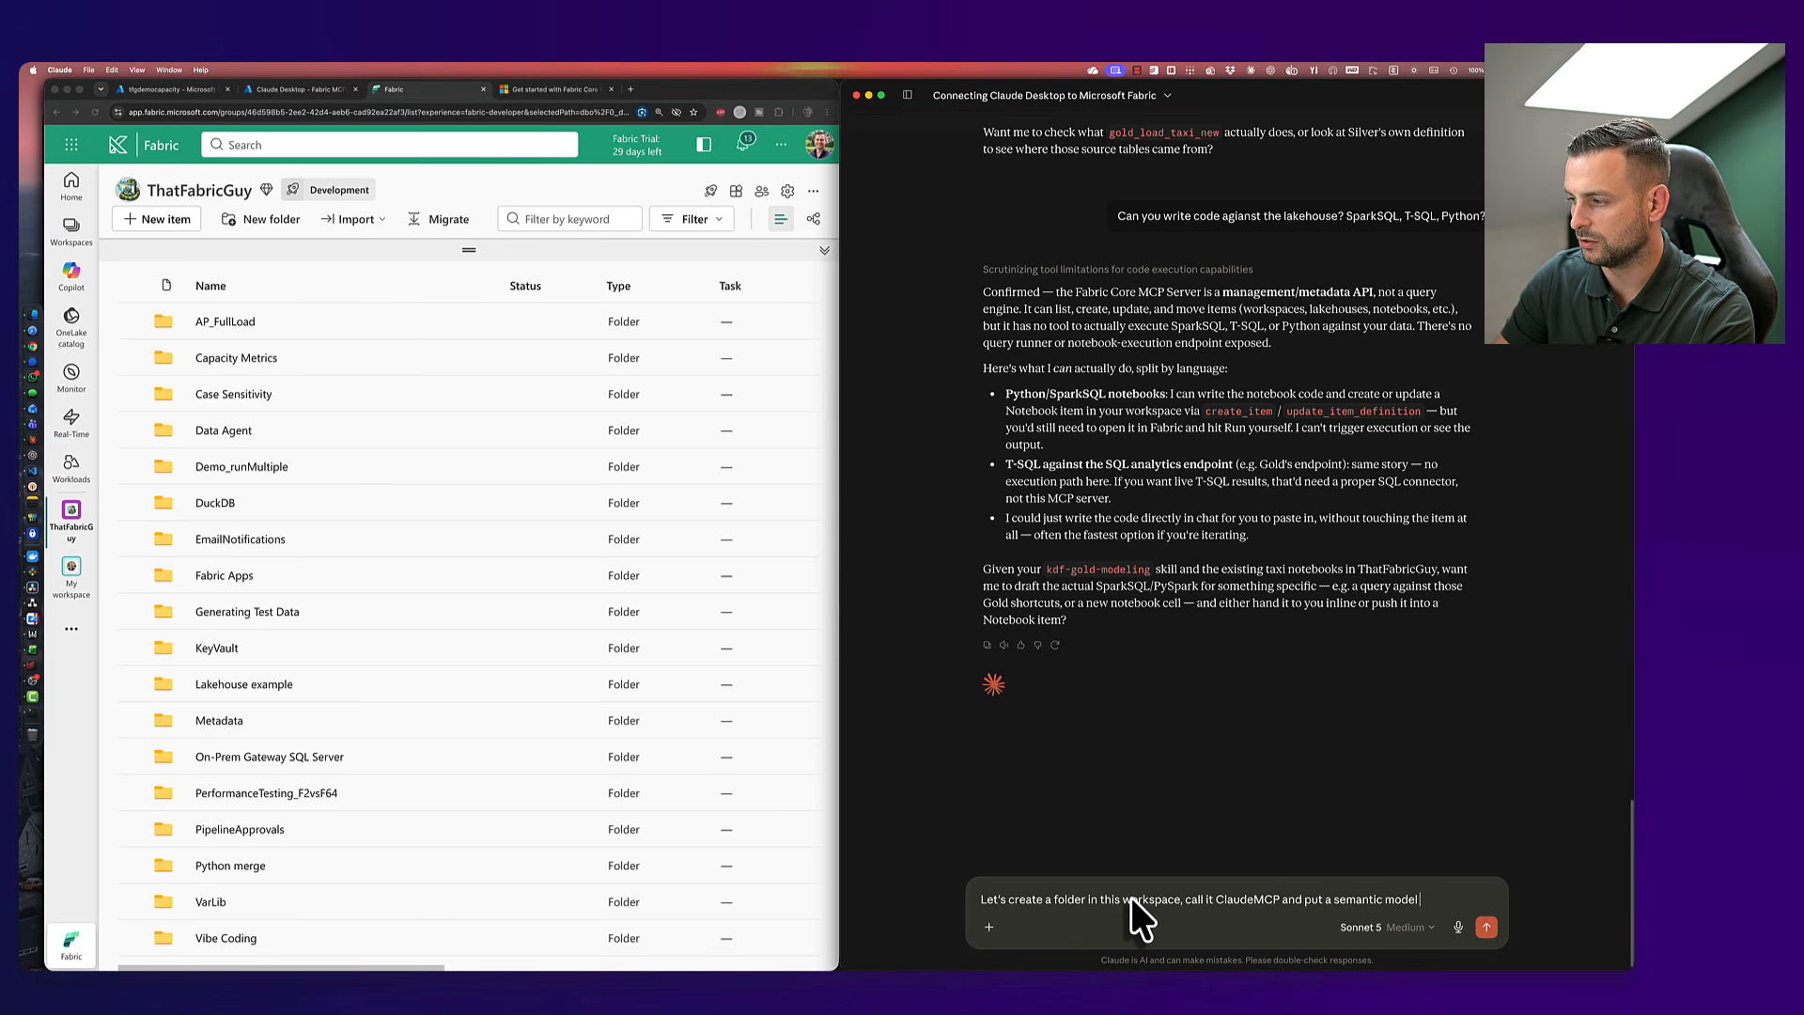
{"action": "type", "text": " in there"}
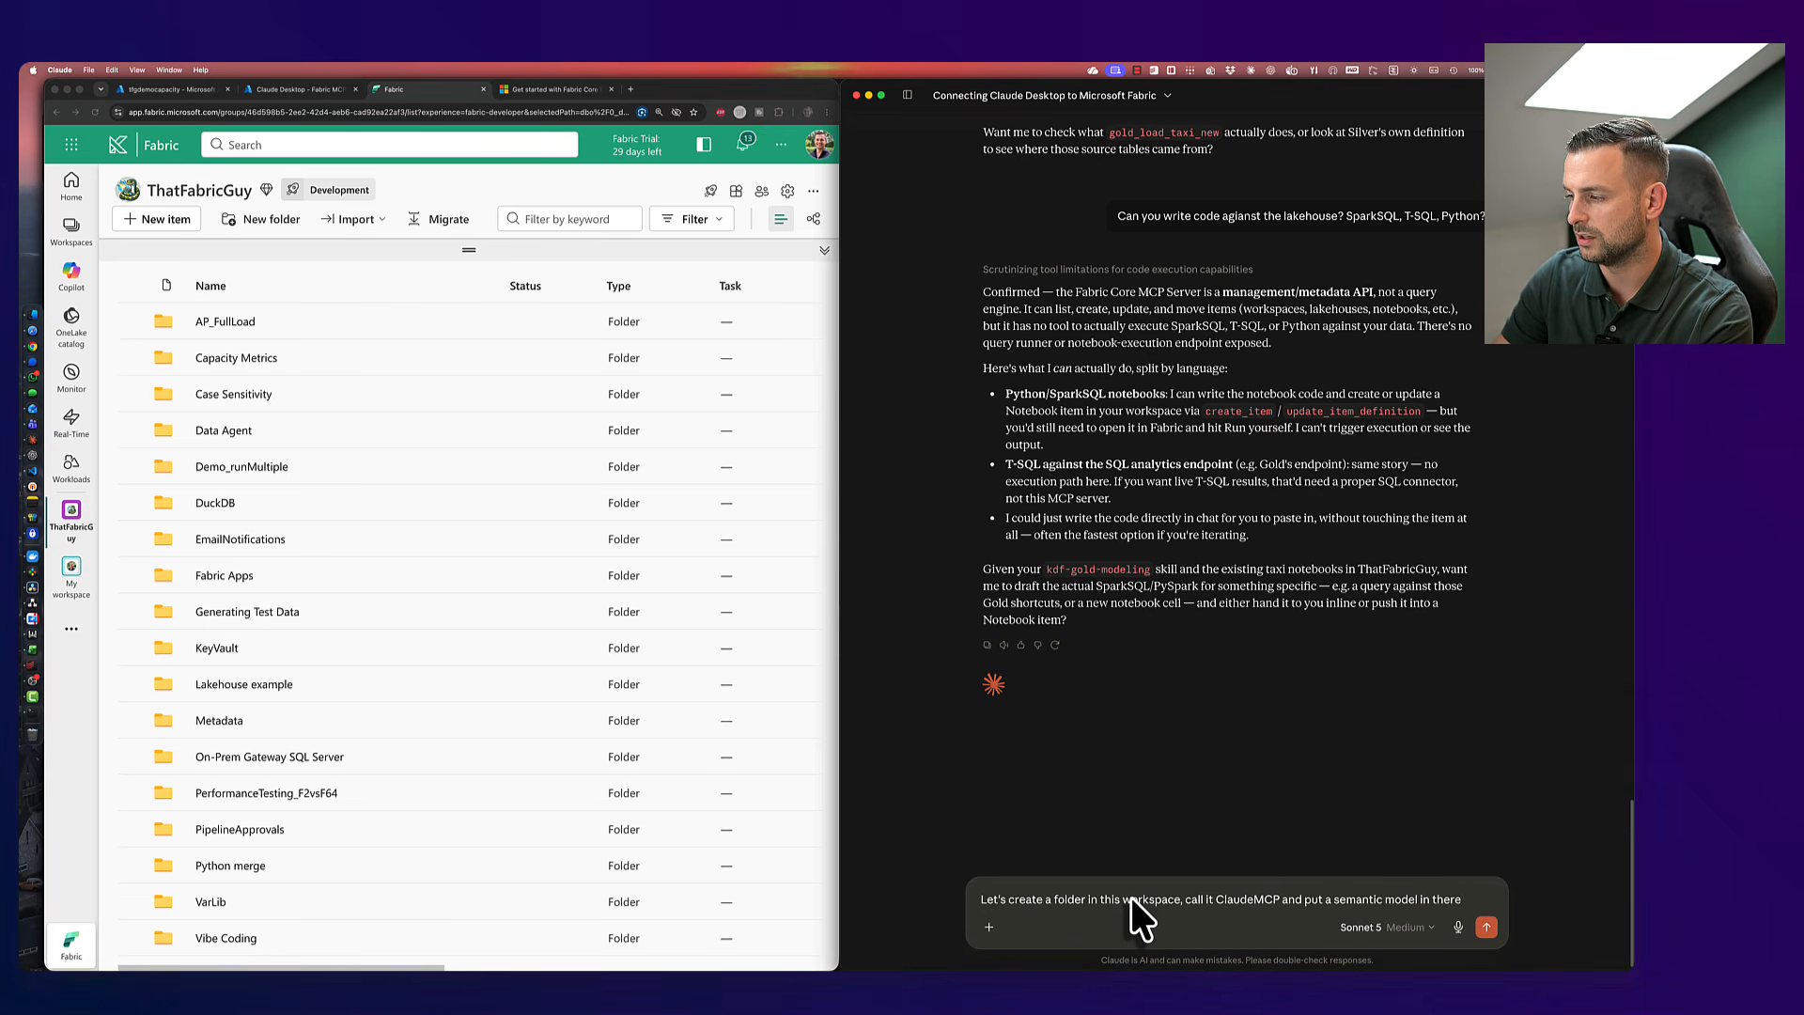
{"action": "type", "text": " ("}
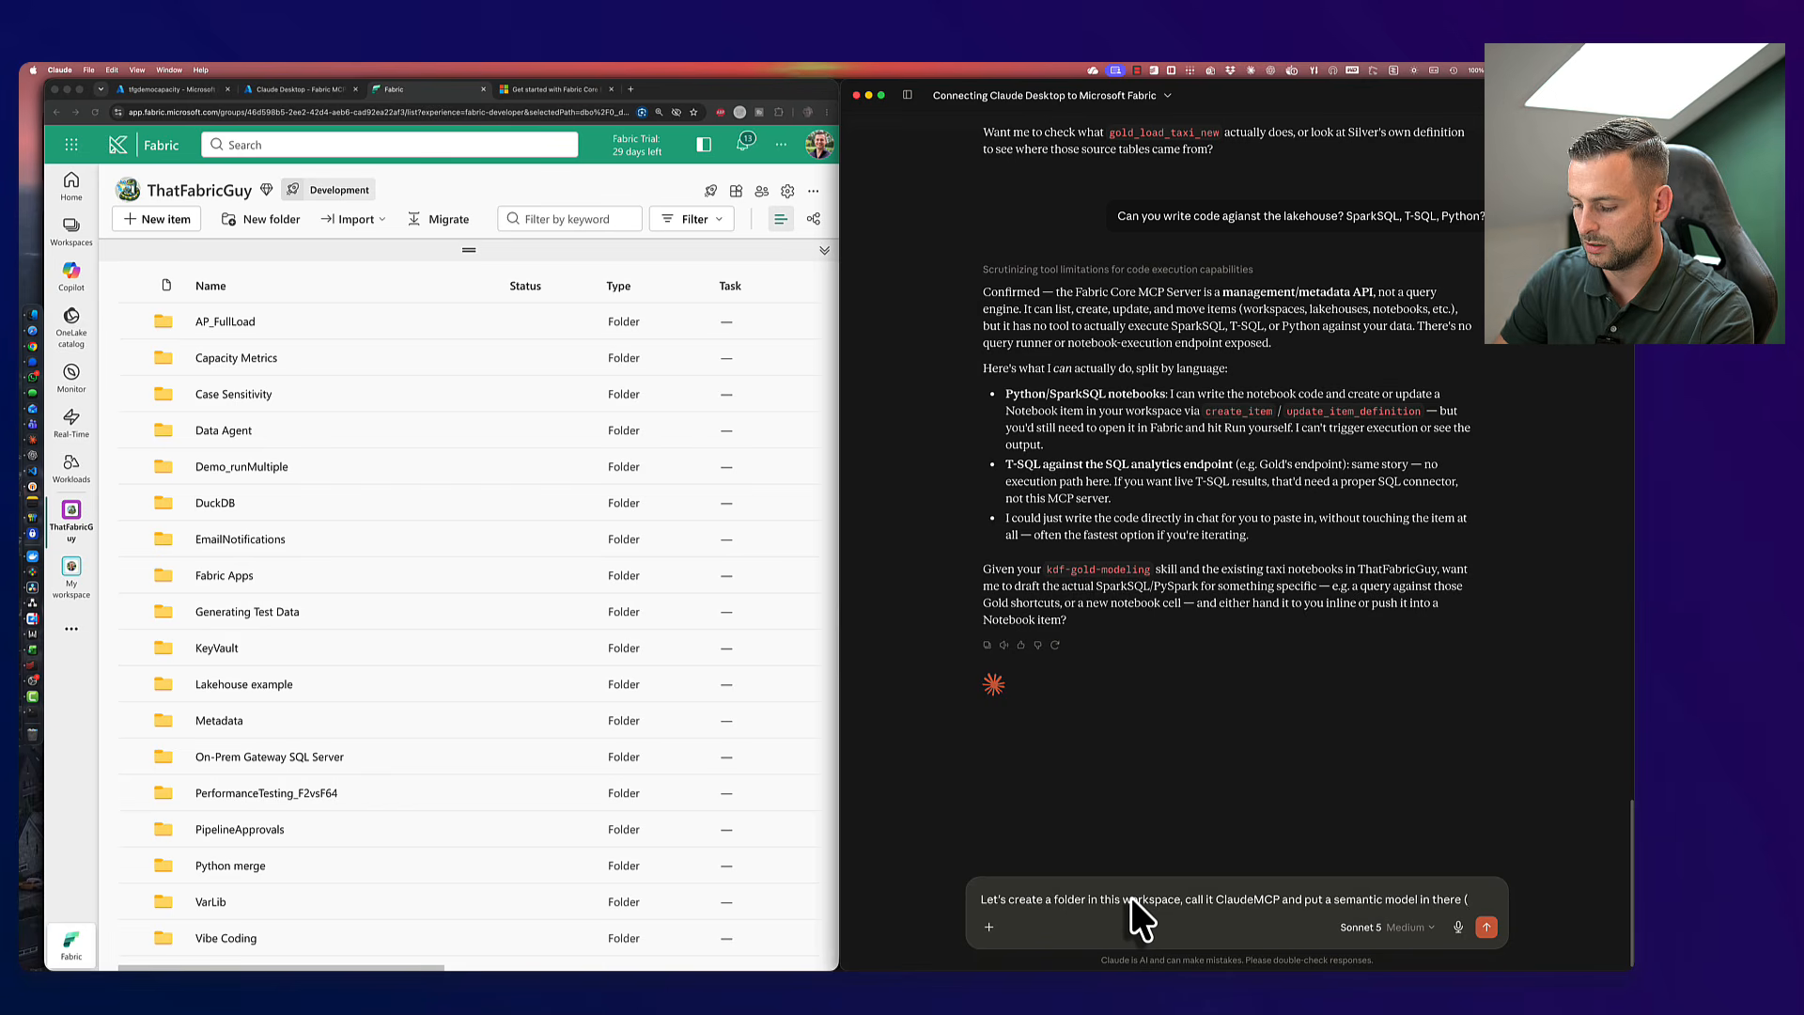
{"action": "type", "text": "connected to"}
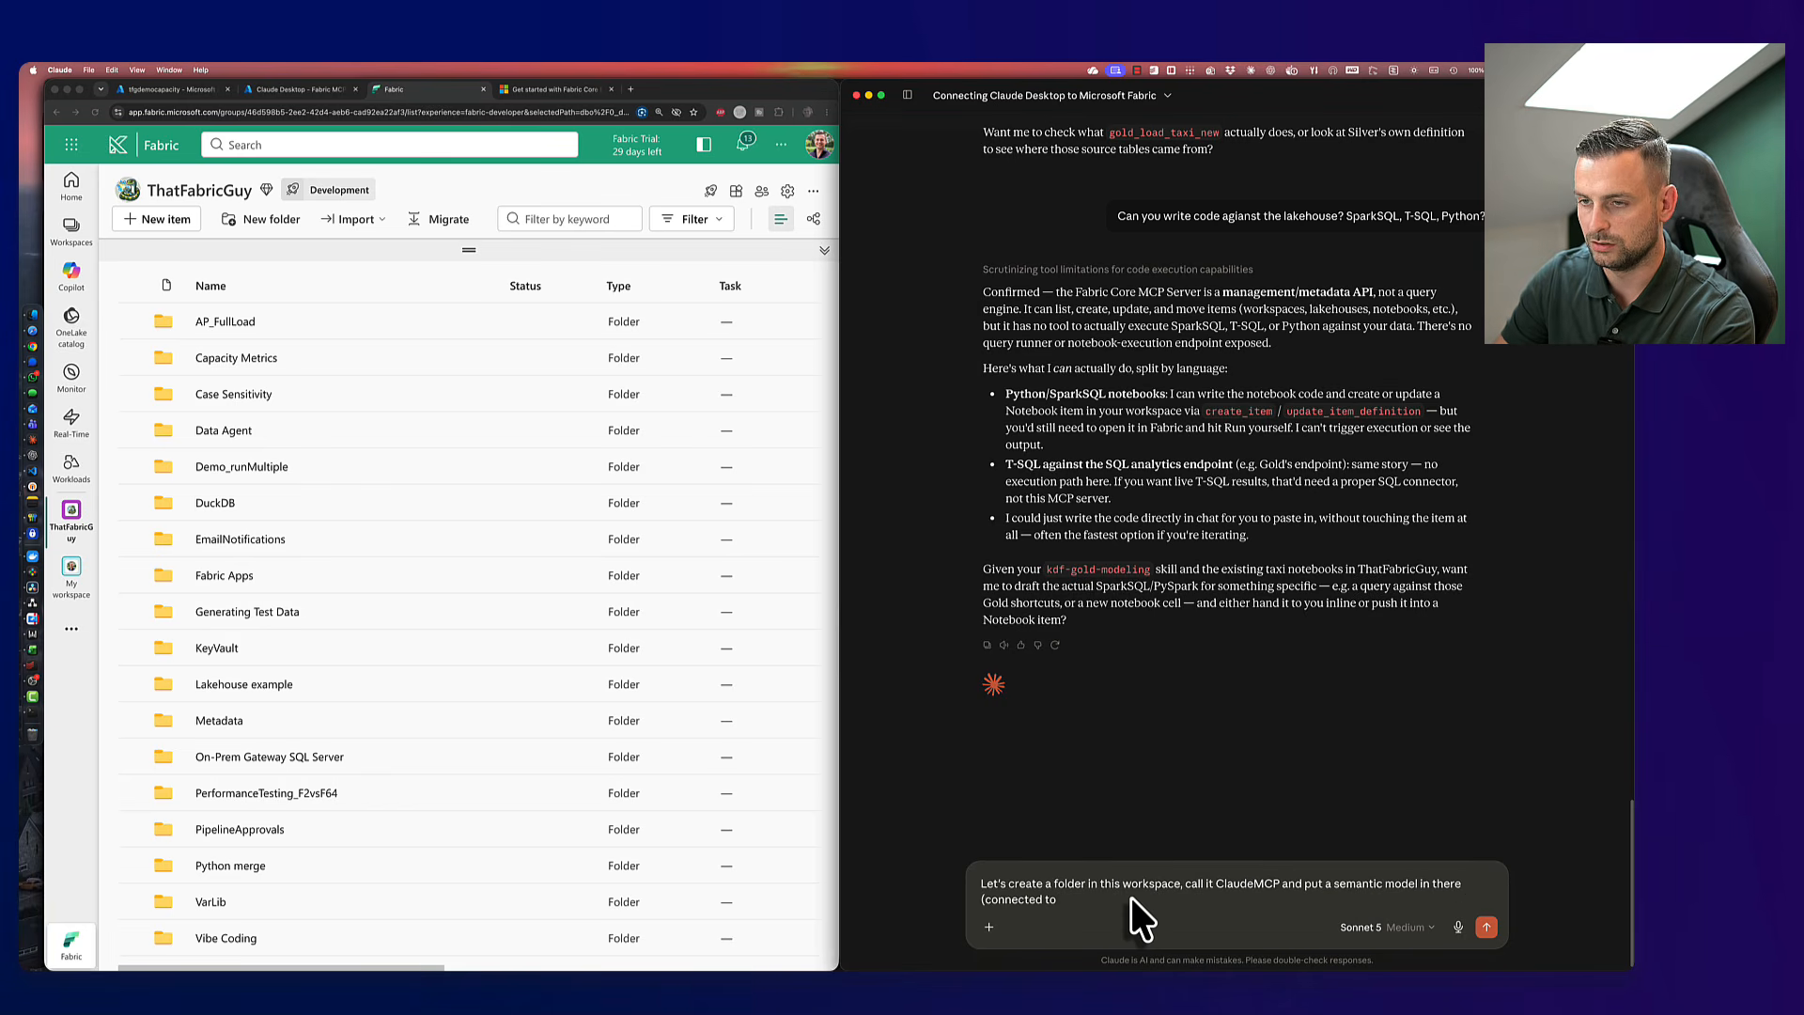
{"action": "type", "text": " Gold lakehouse using"}
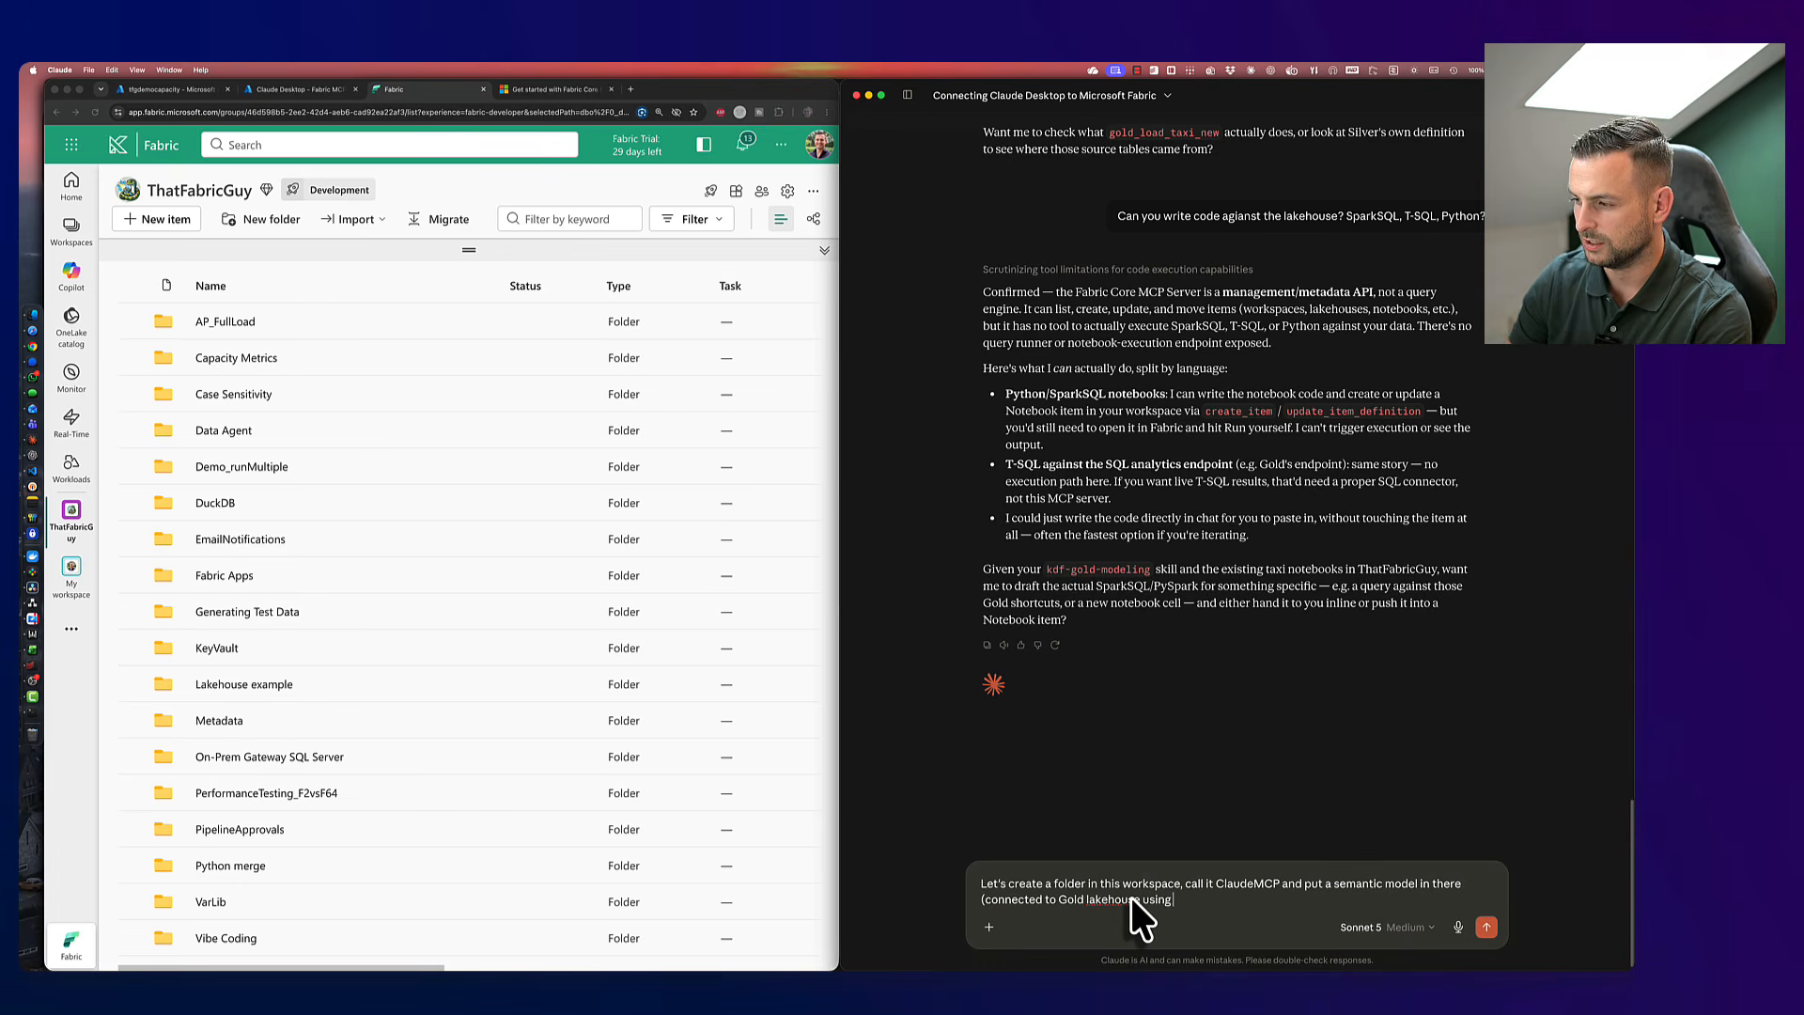
{"action": "type", "text": "direct"}
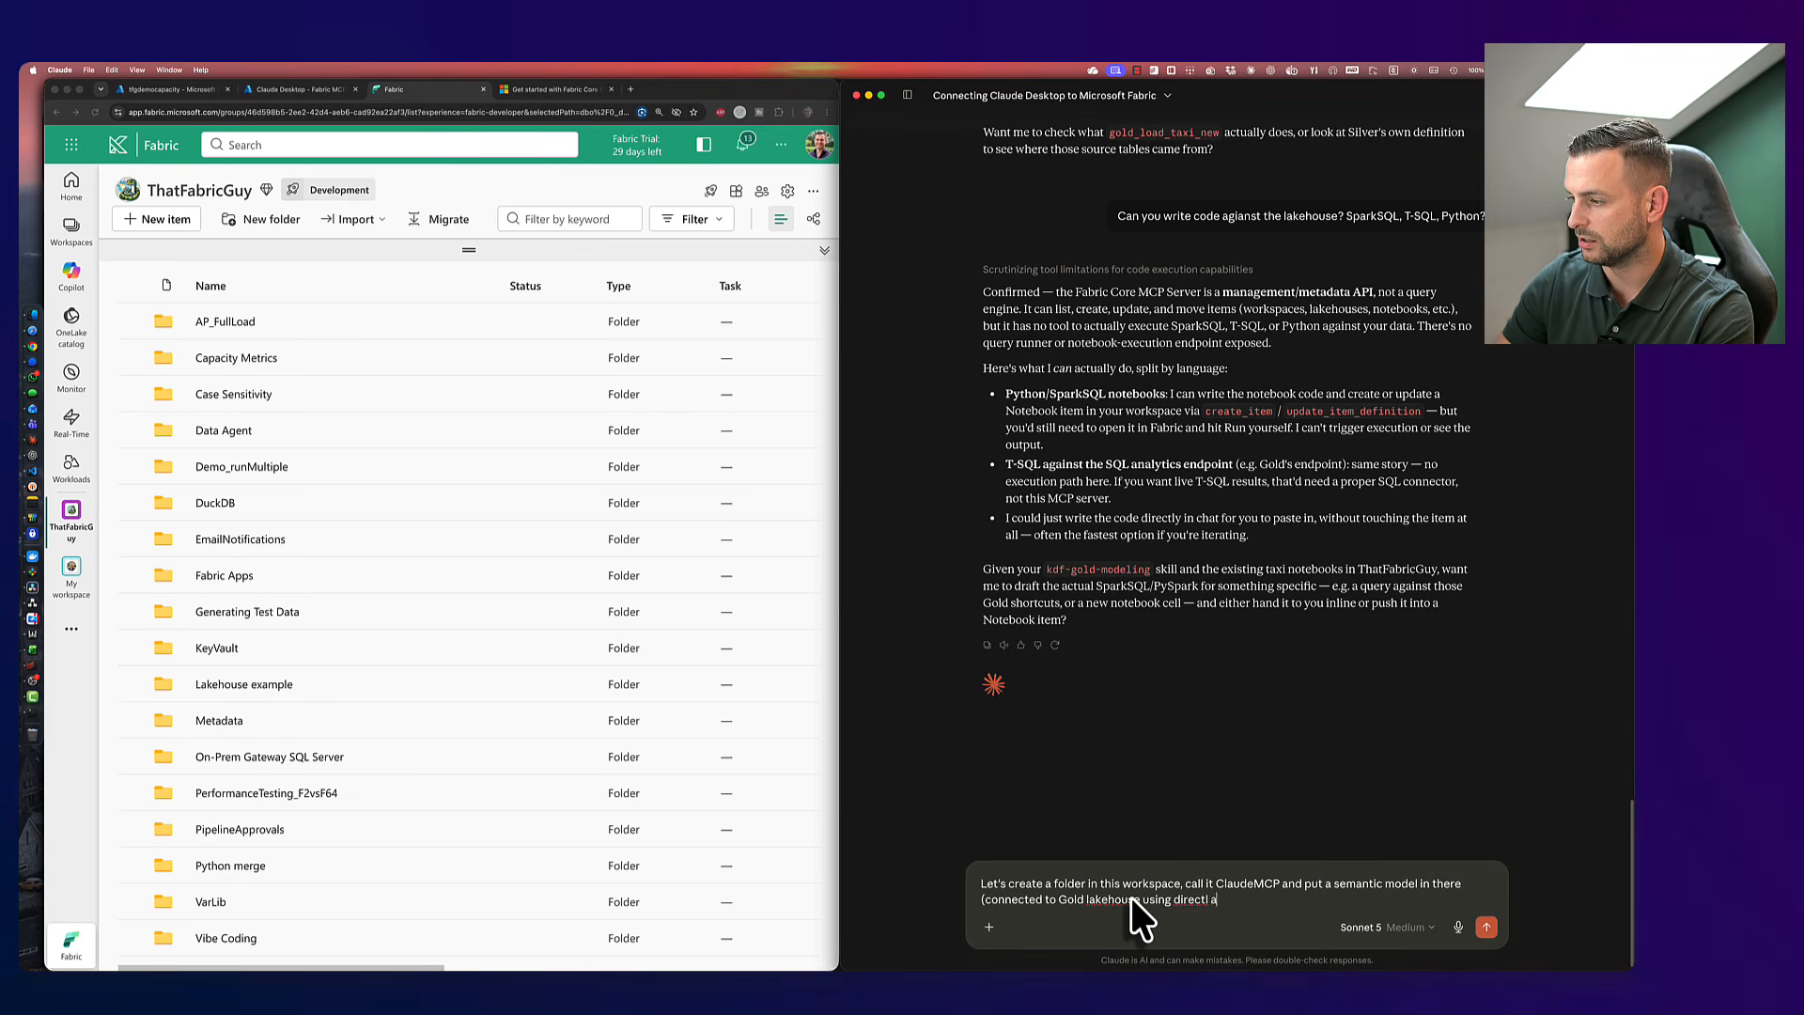
{"action": "type", "text": " lake"}
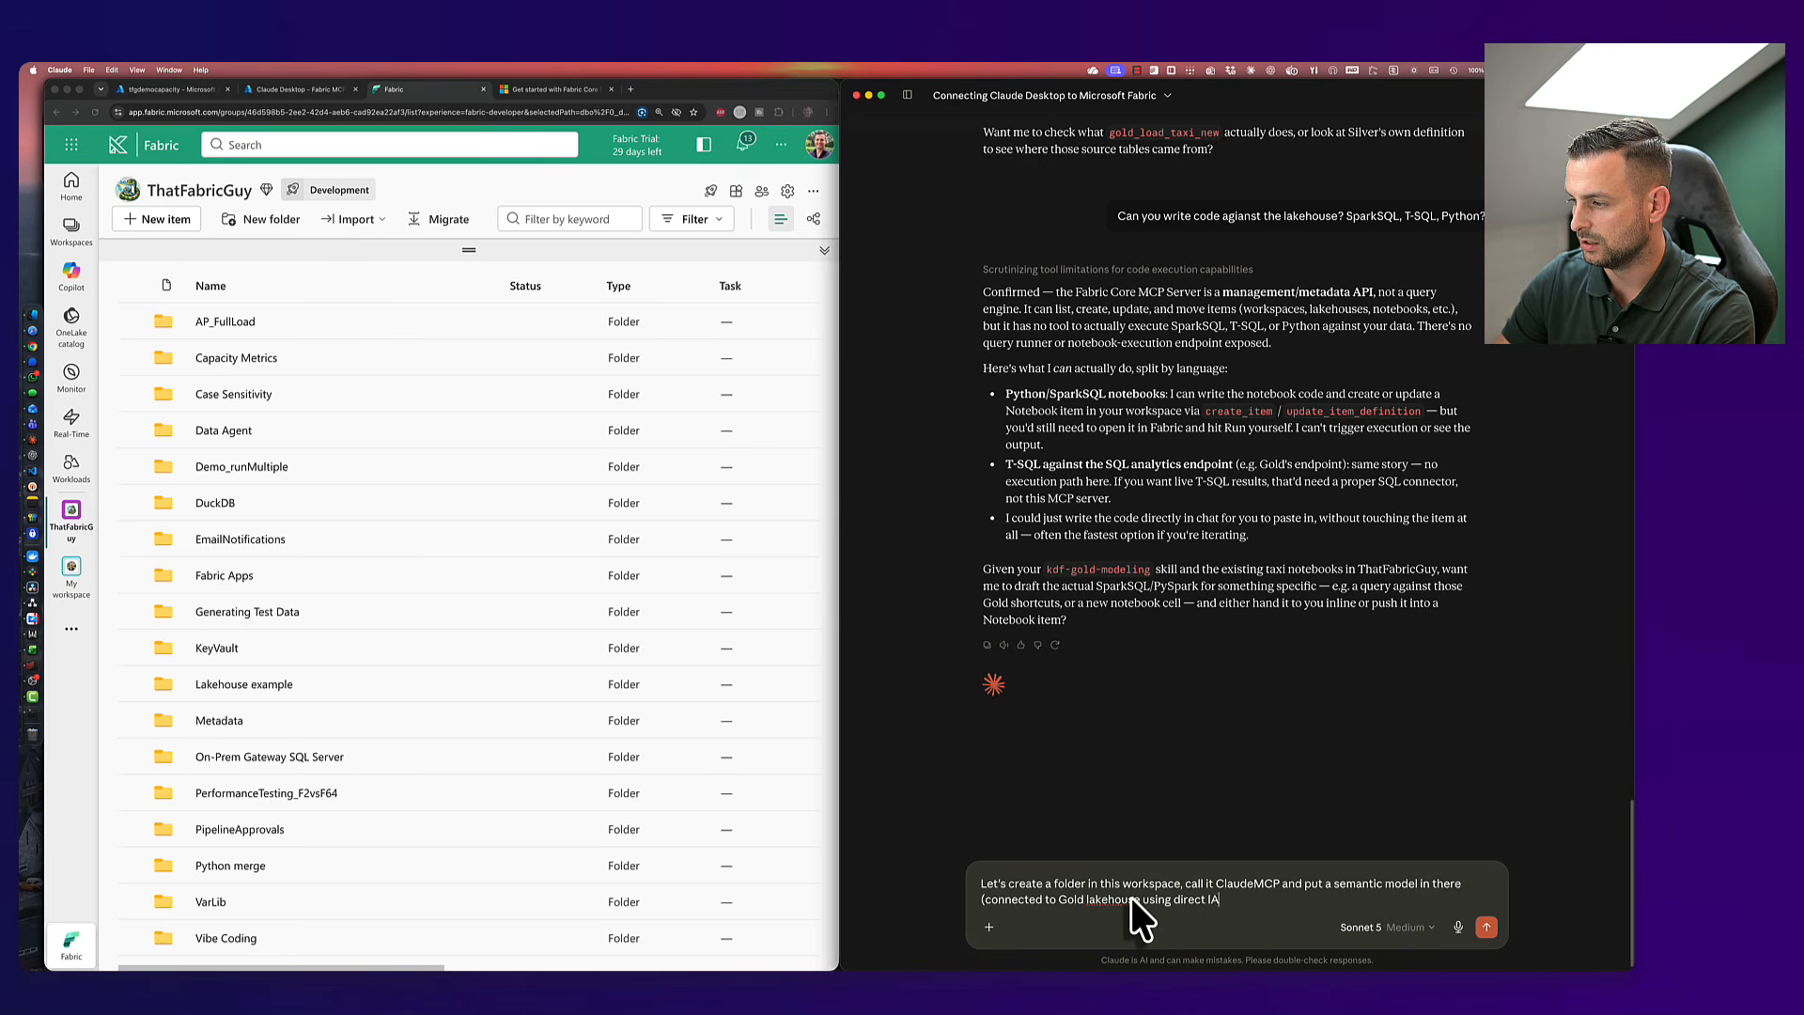
{"action": "type", "text": " on onelake."}
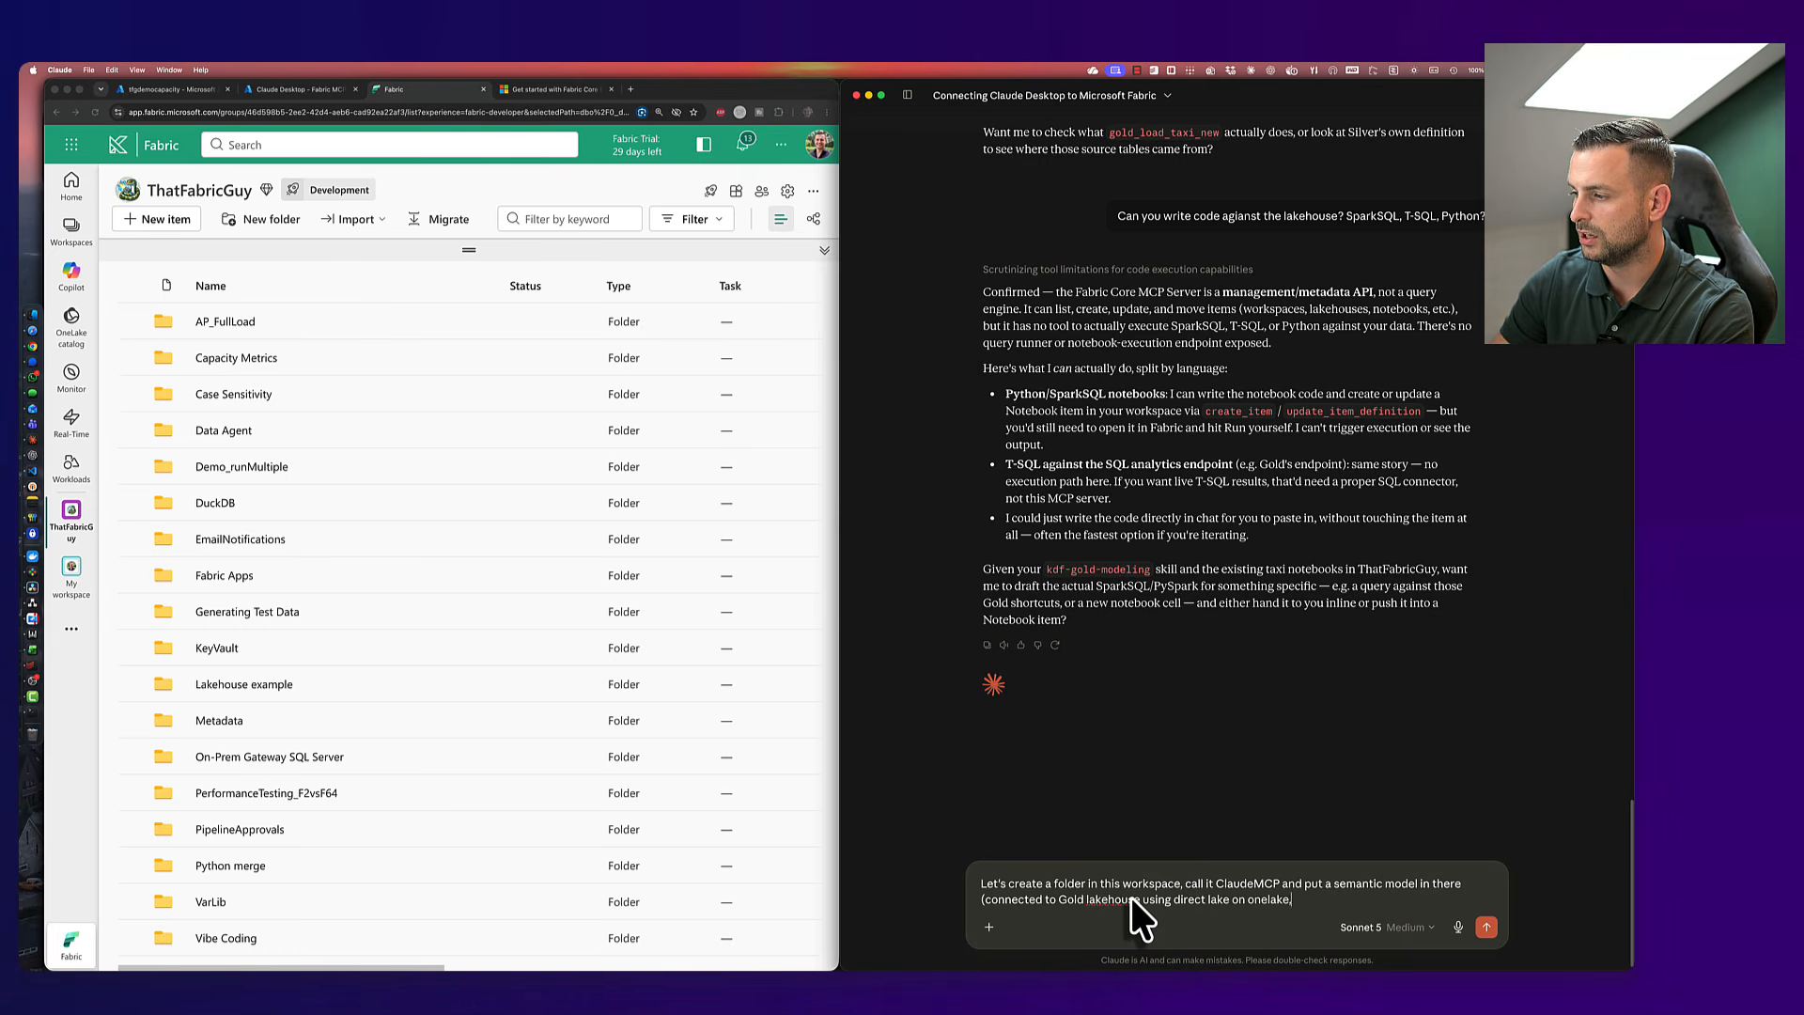
{"action": "key", "text": "BackSpace"}
{"action": "type", "text": ") an"}
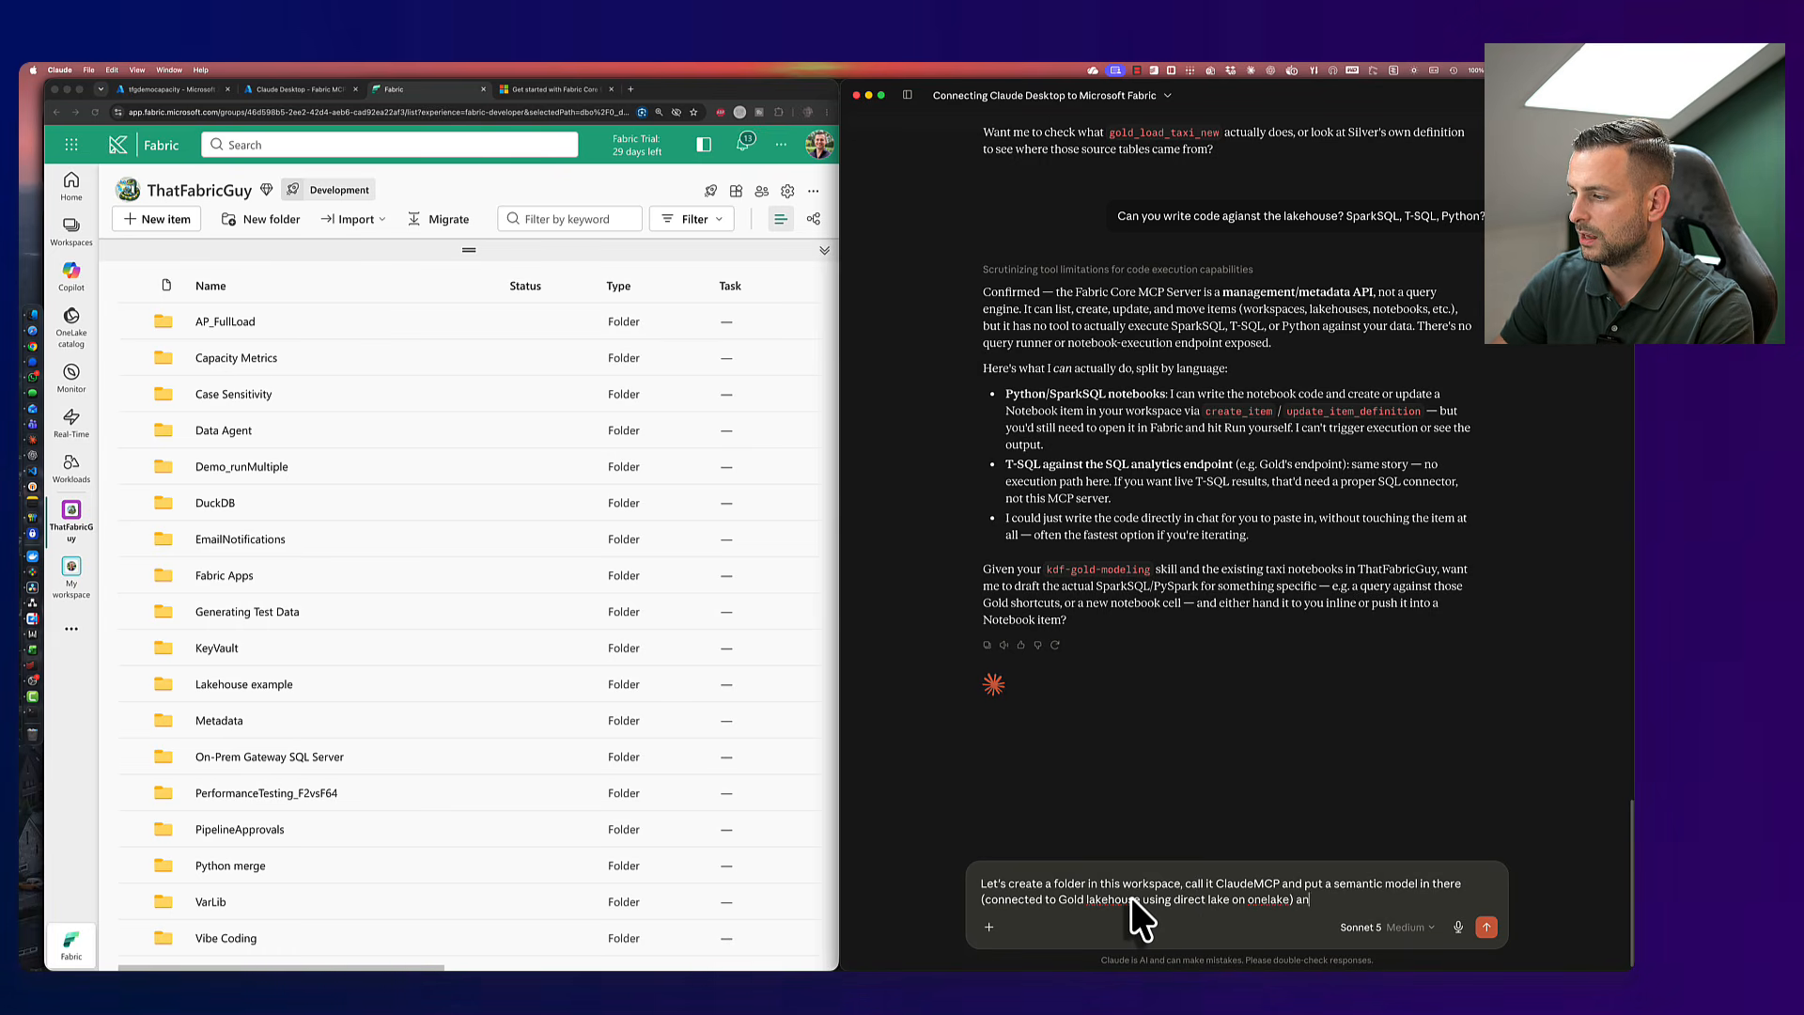
{"action": "type", "text": "d put a place"}
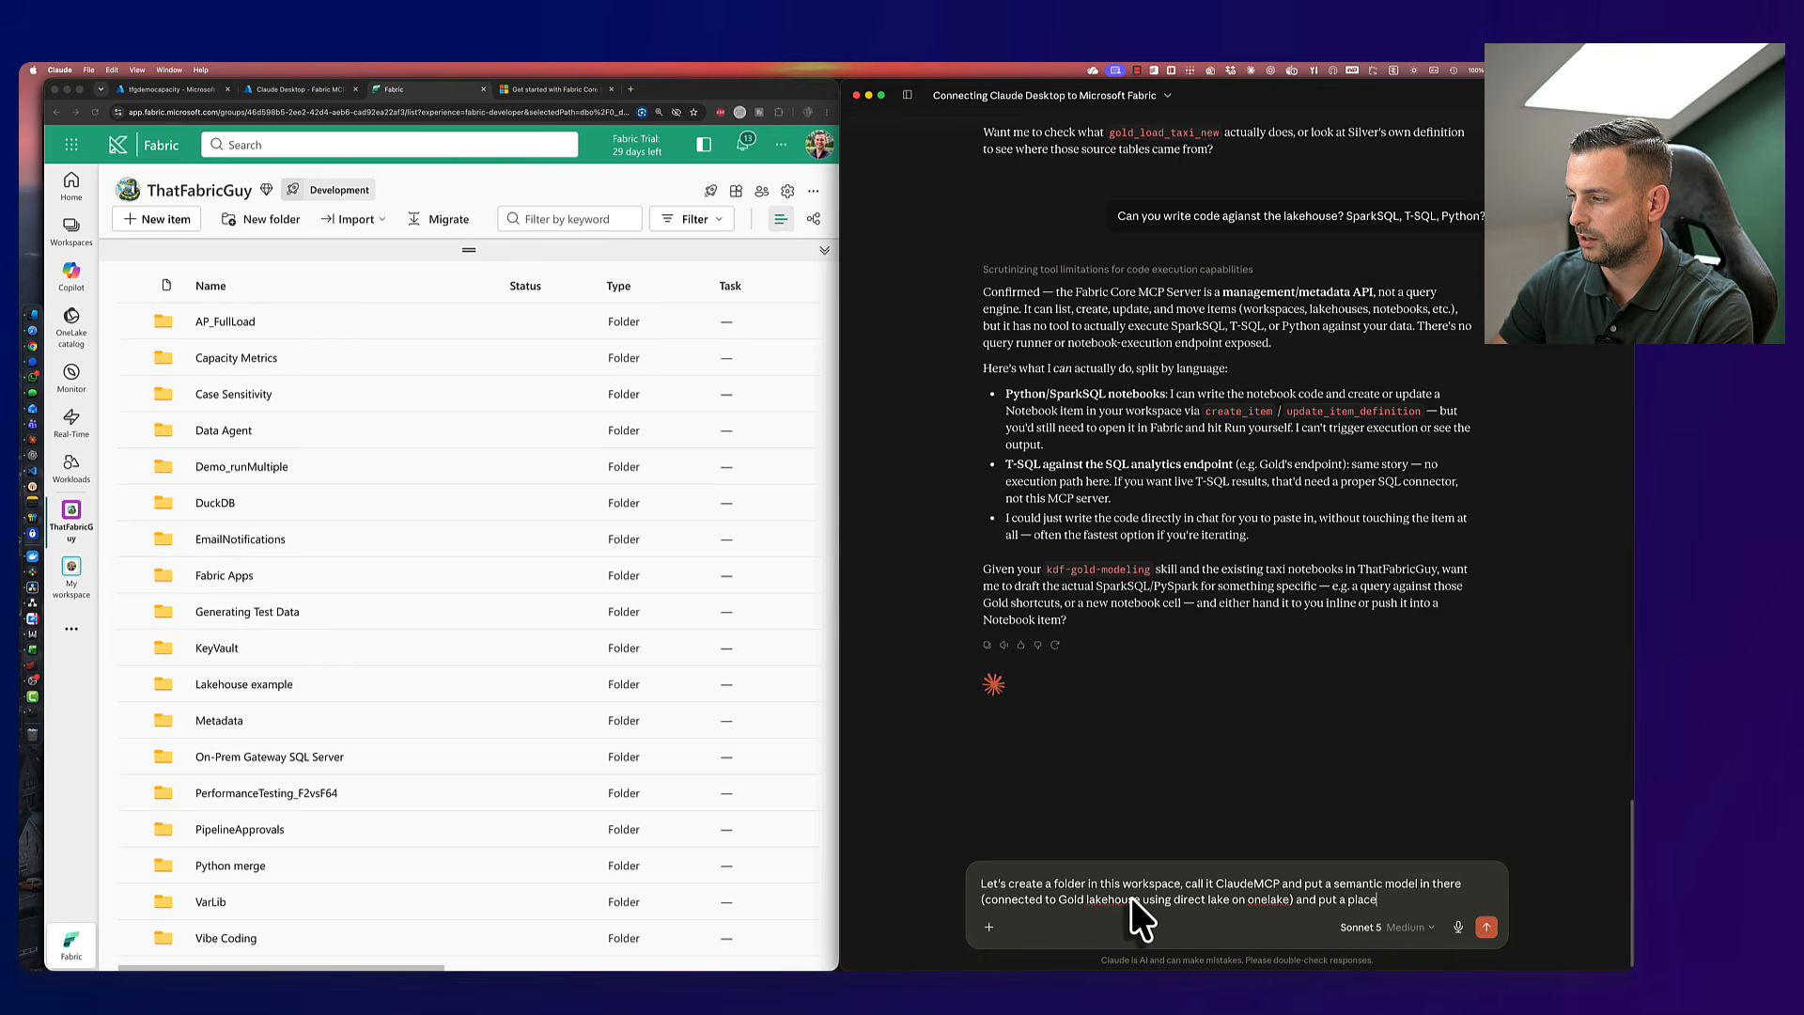
{"action": "type", "text": "holder Poewr BI Report on"}
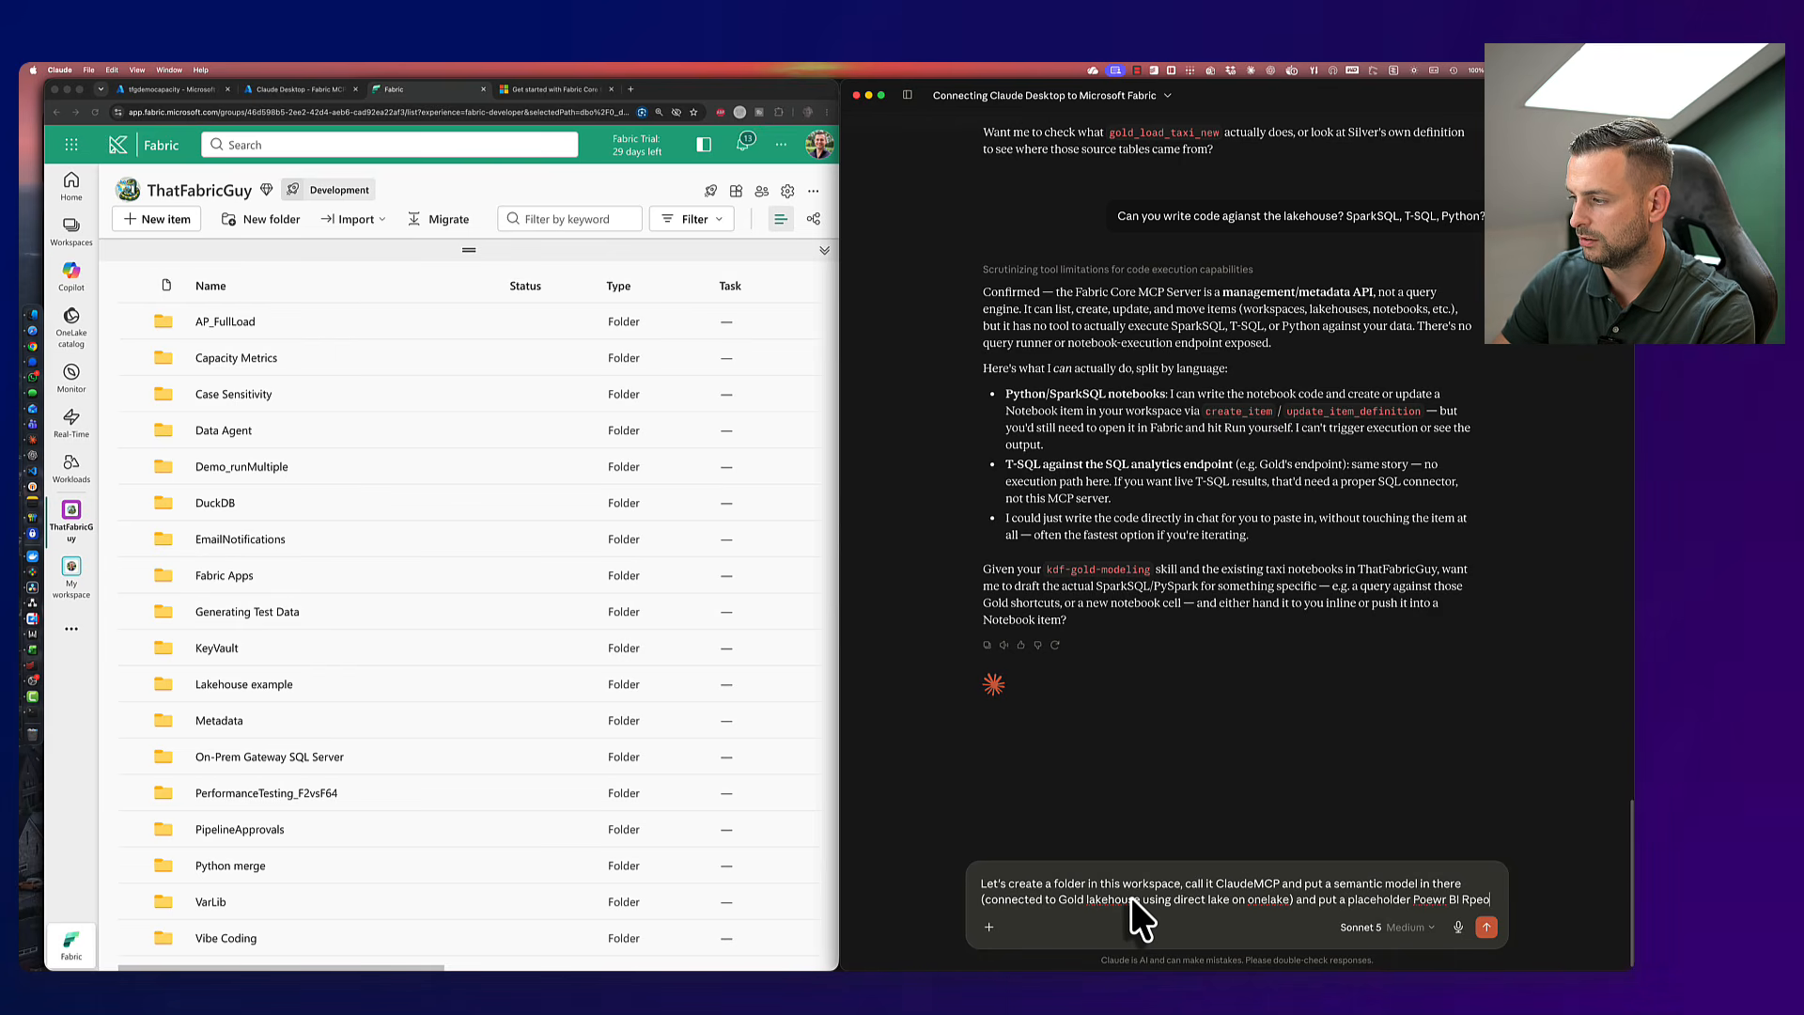
{"action": "type", "text": " top of the semant"}
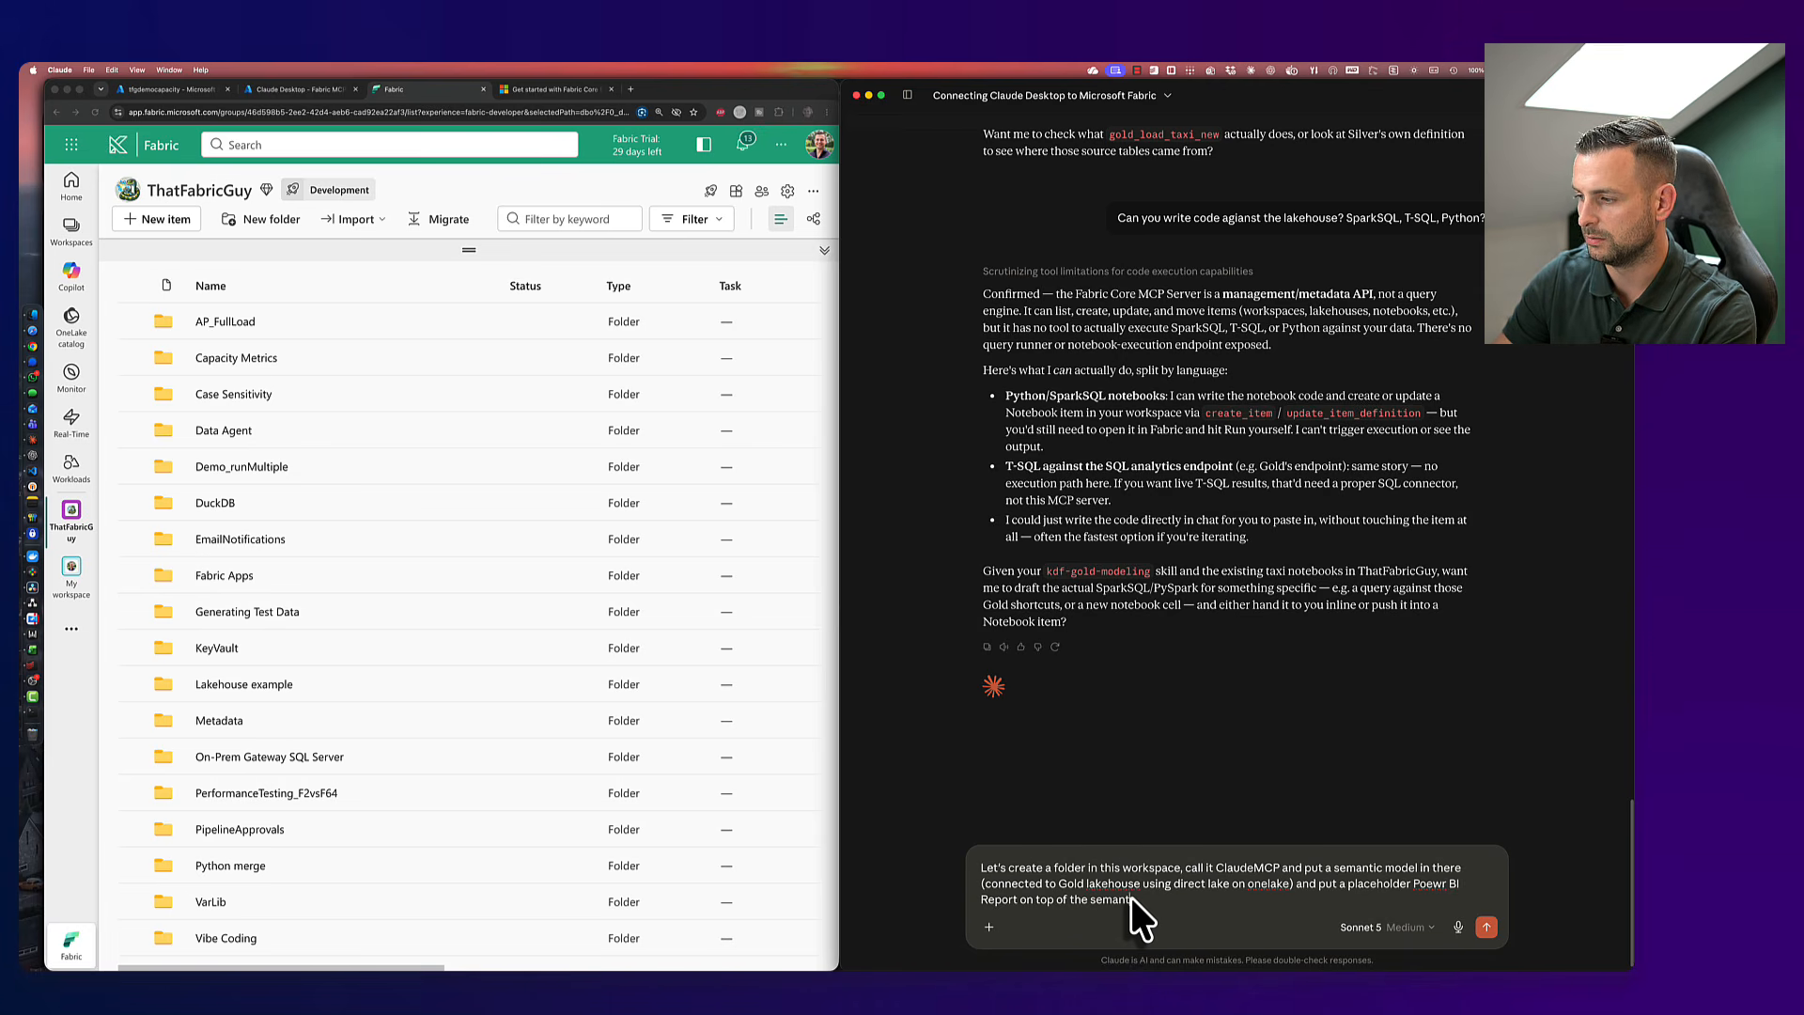
{"action": "type", "text": "ic model"}
{"action": "key", "text": "Return"}
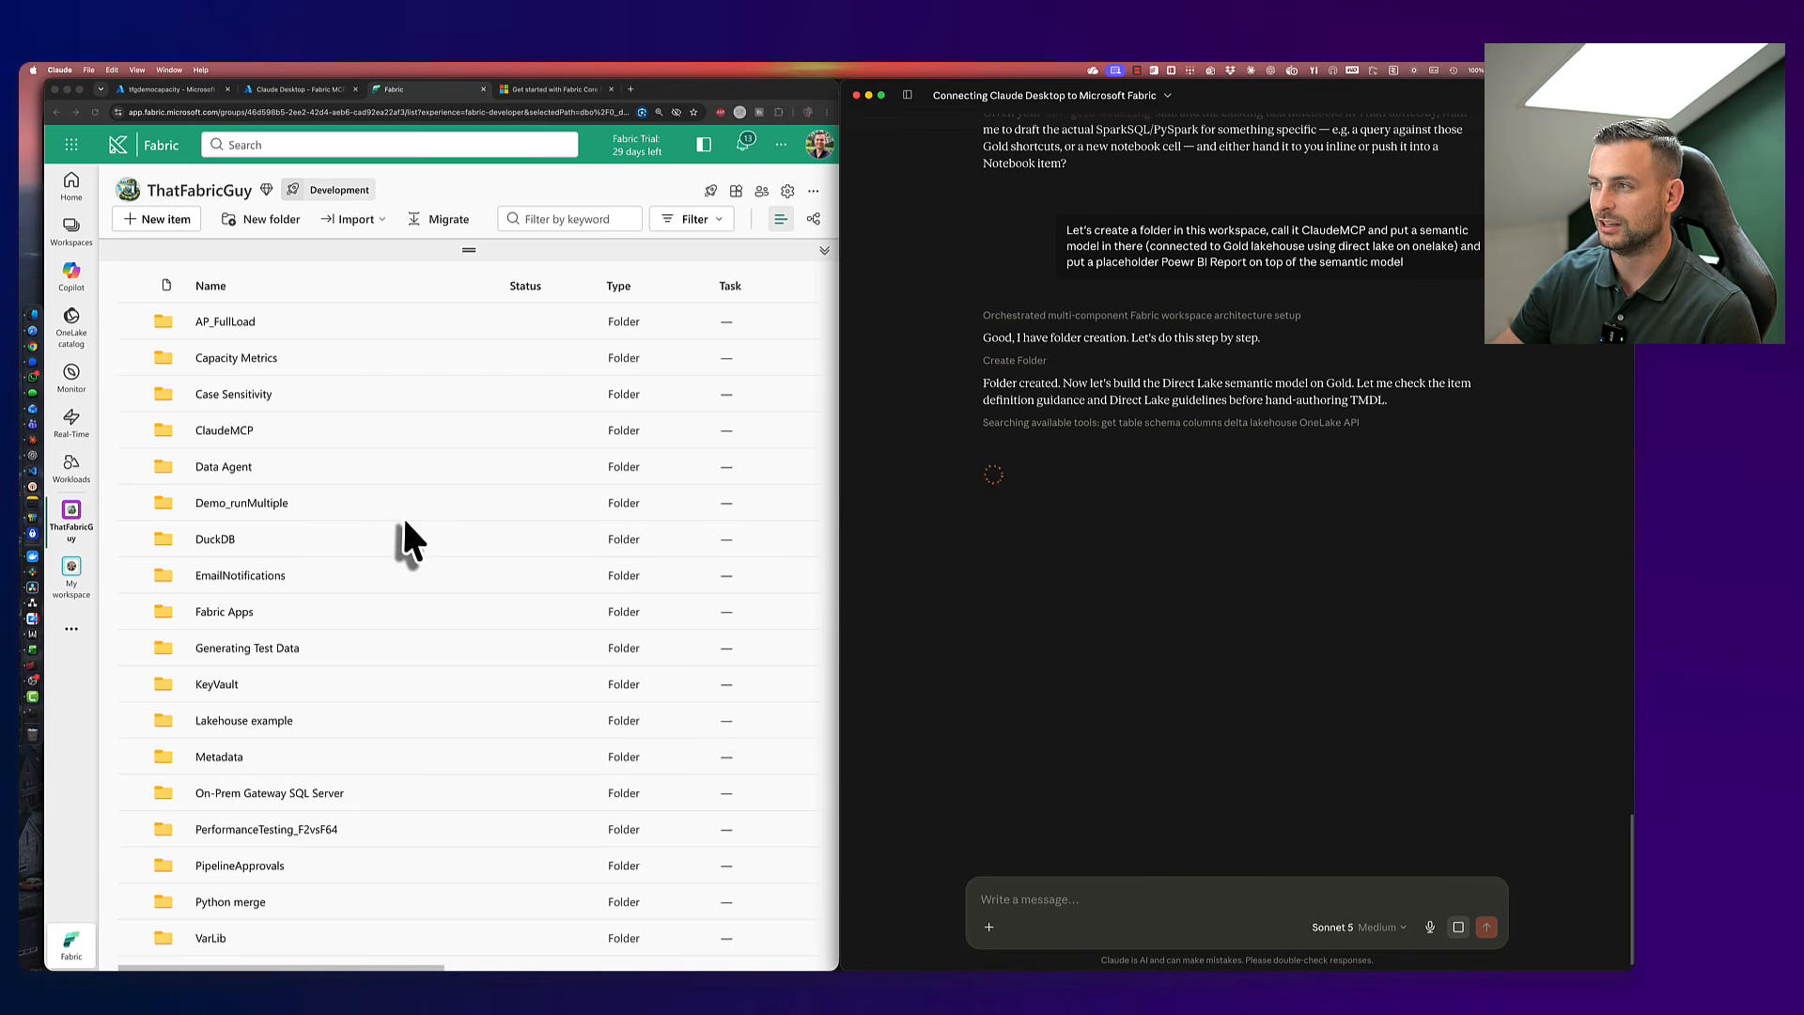
- Switch to the Fabric workspace to find the newly created ClaudeMCP folder
{"action": "left_click", "coordinate": [300, 438]}
- Open and reload the empty ClaudeMCP folder, then expand Claude's Create Item request for the model
{"action": "left_click", "coordinate": [237, 432]}
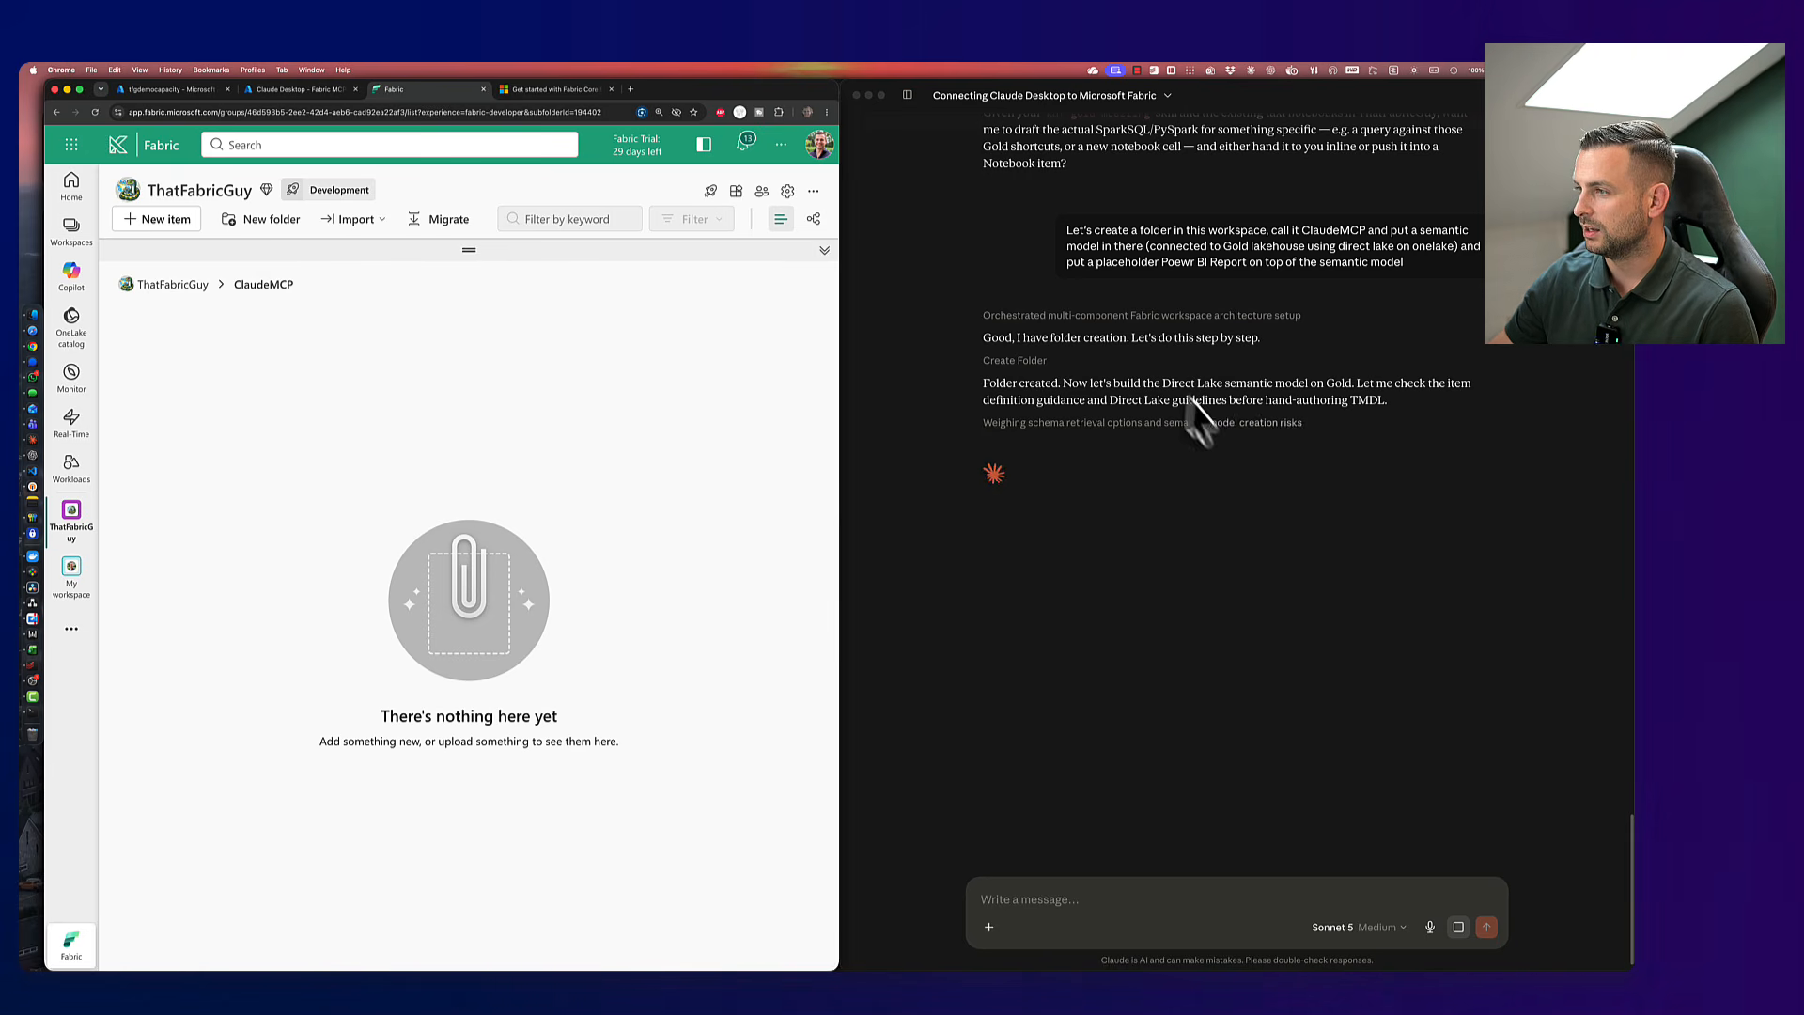
{"action": "left_click", "coordinate": [1139, 640]}
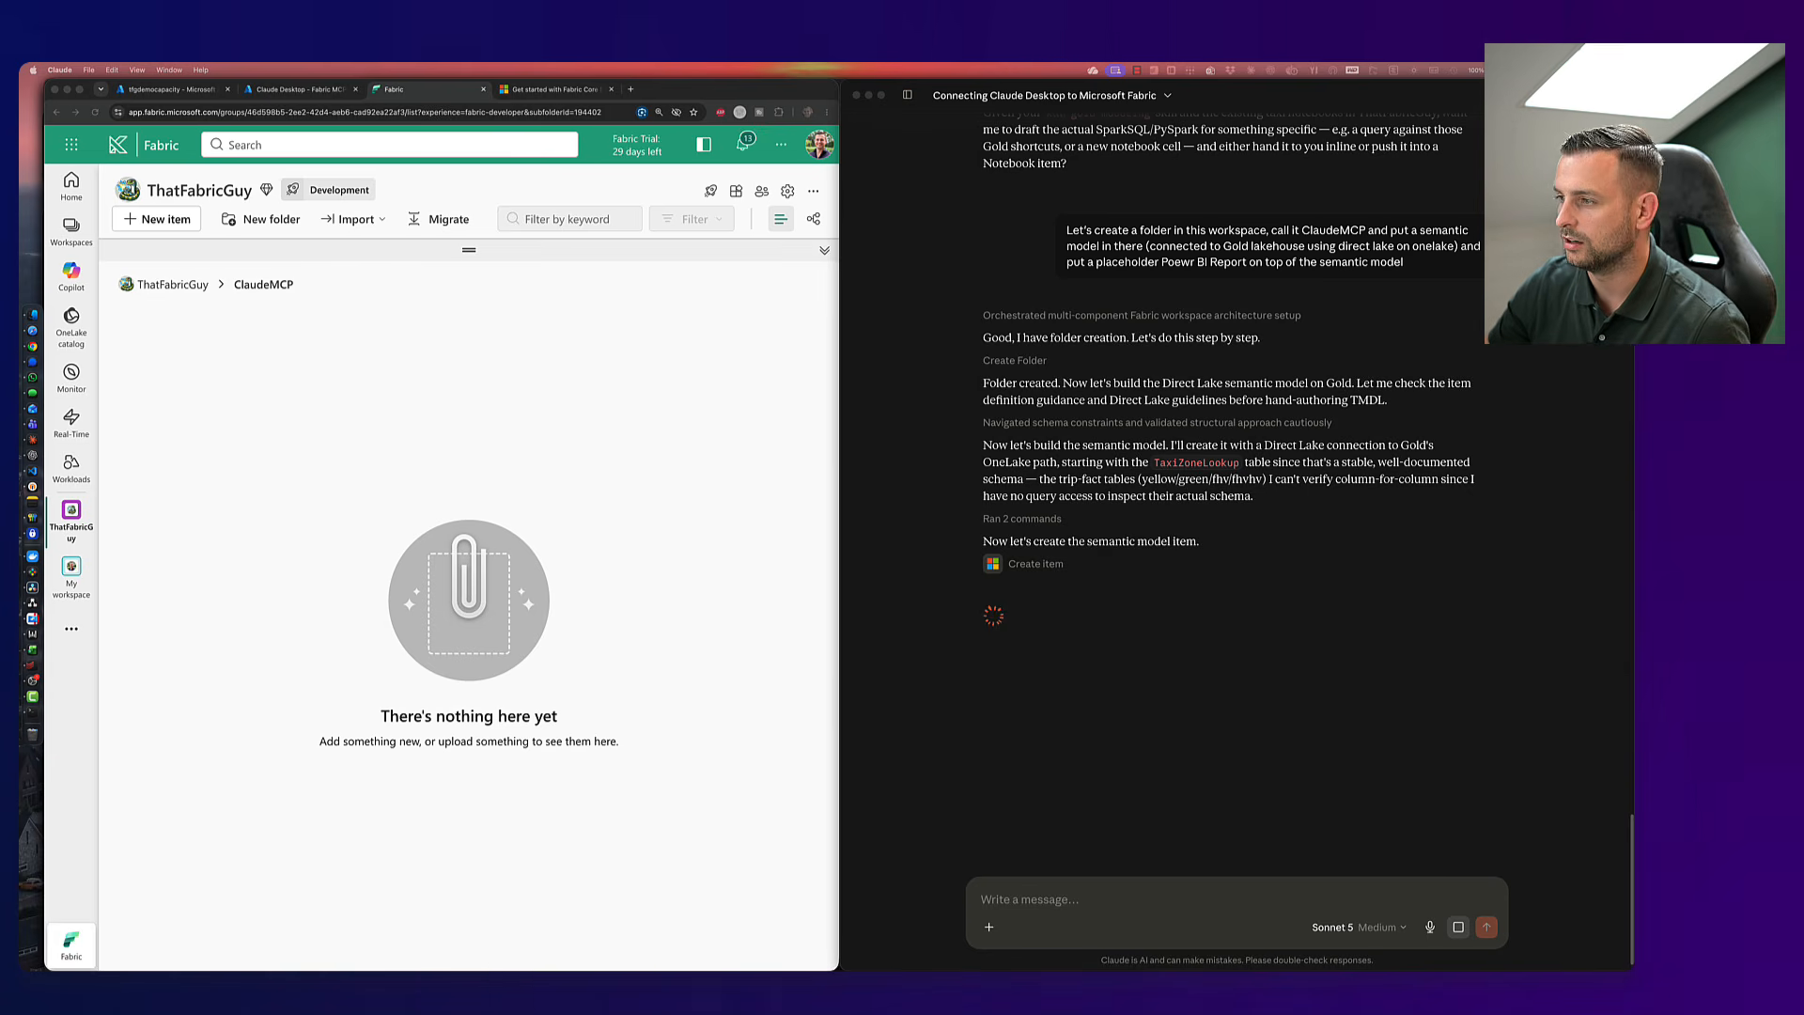
{"action": "left_click", "coordinate": [586, 466]}
{"action": "key", "text": "super+r"}
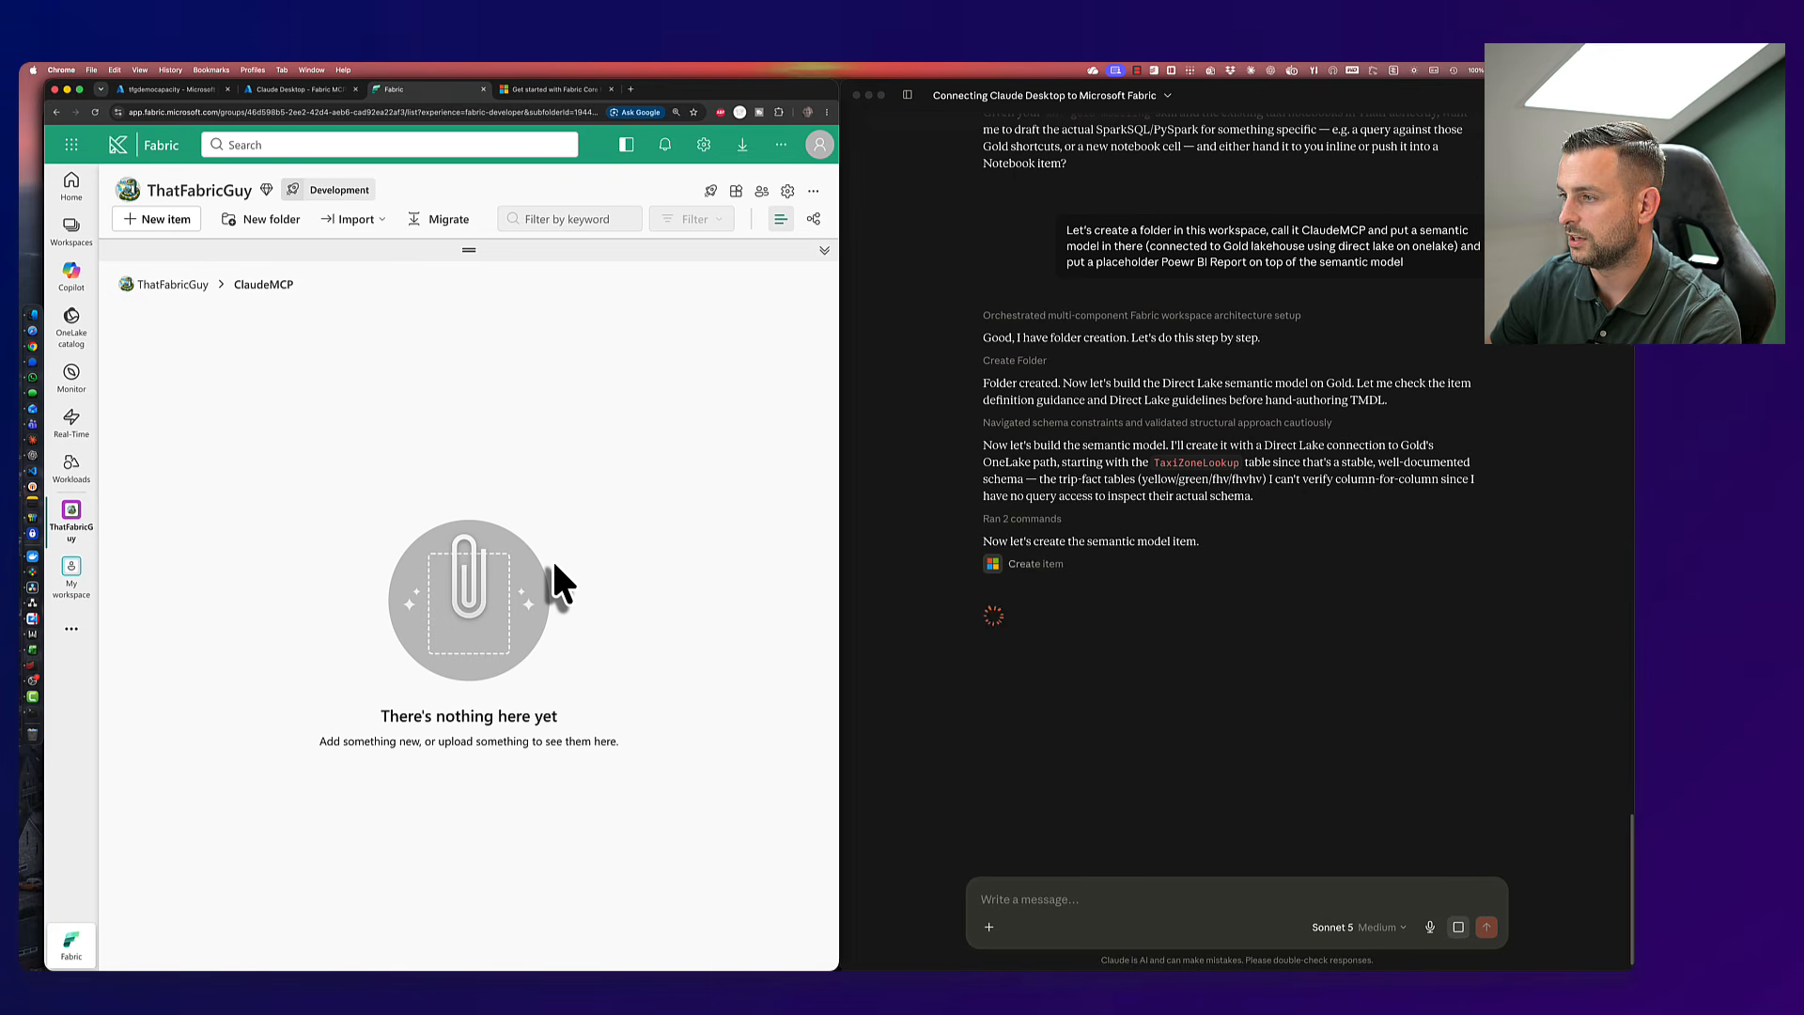
{"action": "left_click", "coordinate": [1045, 571]}
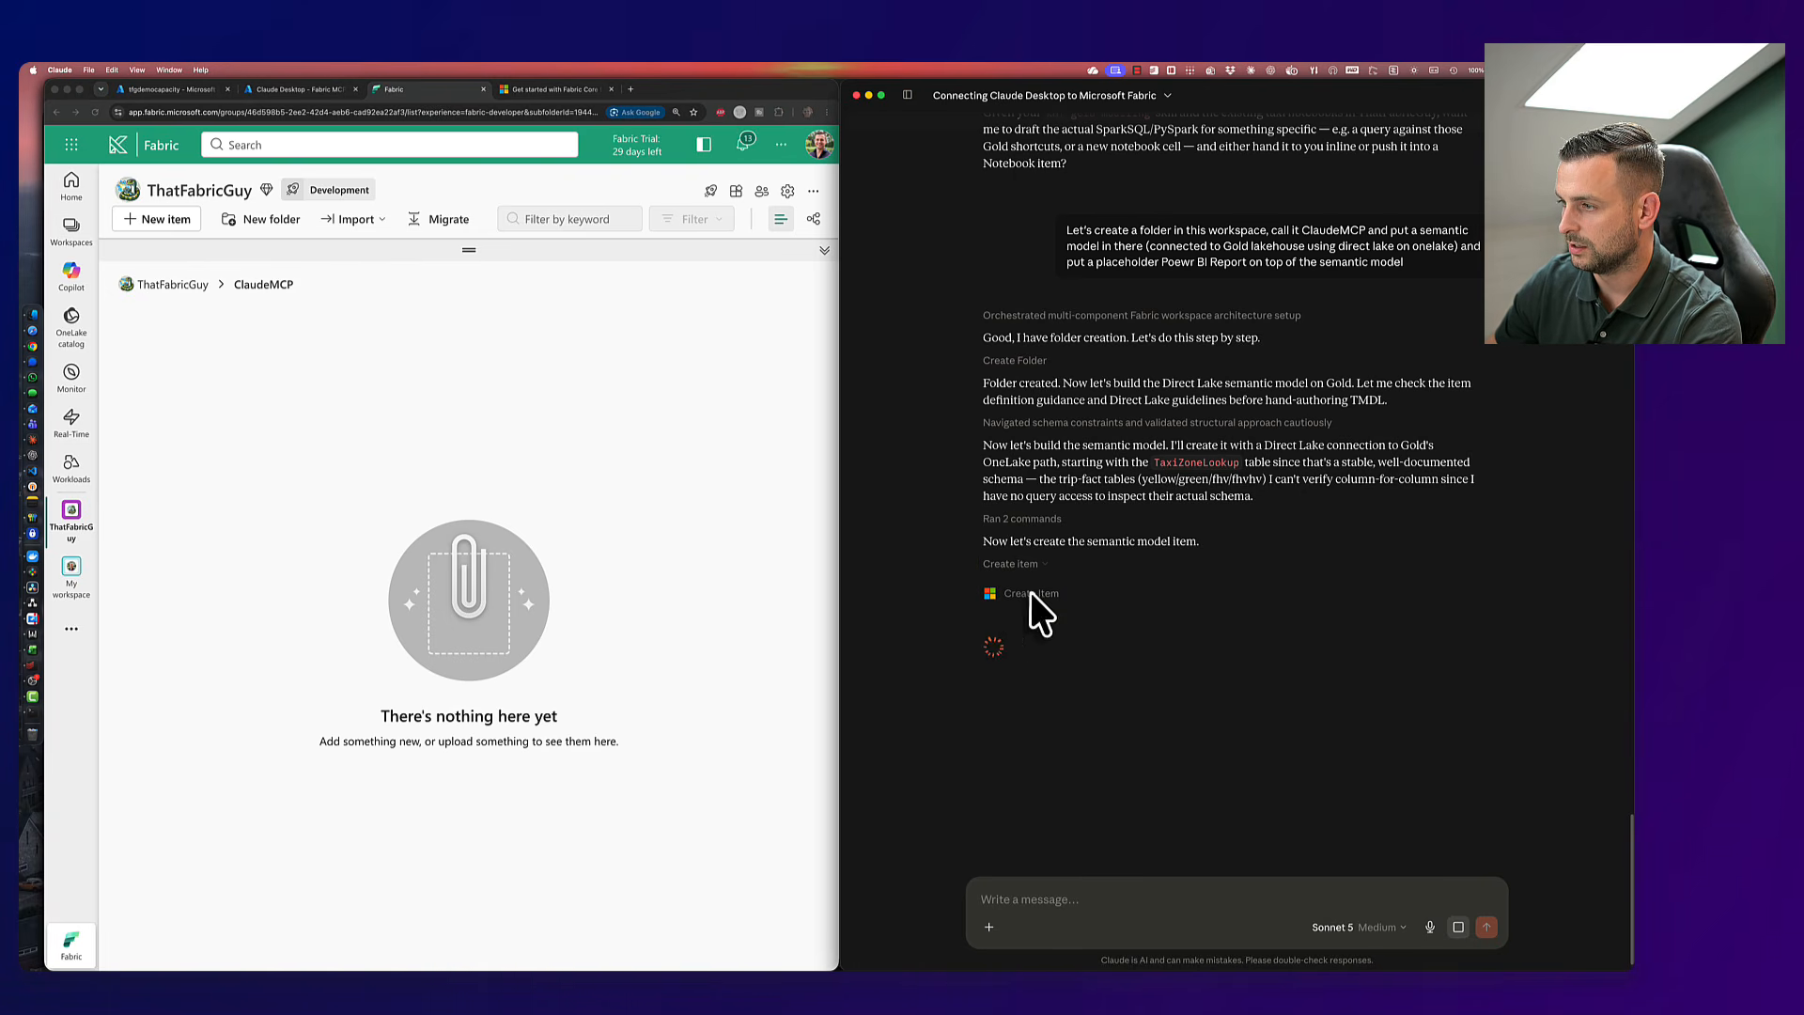
{"action": "left_click", "coordinate": [1030, 596]}
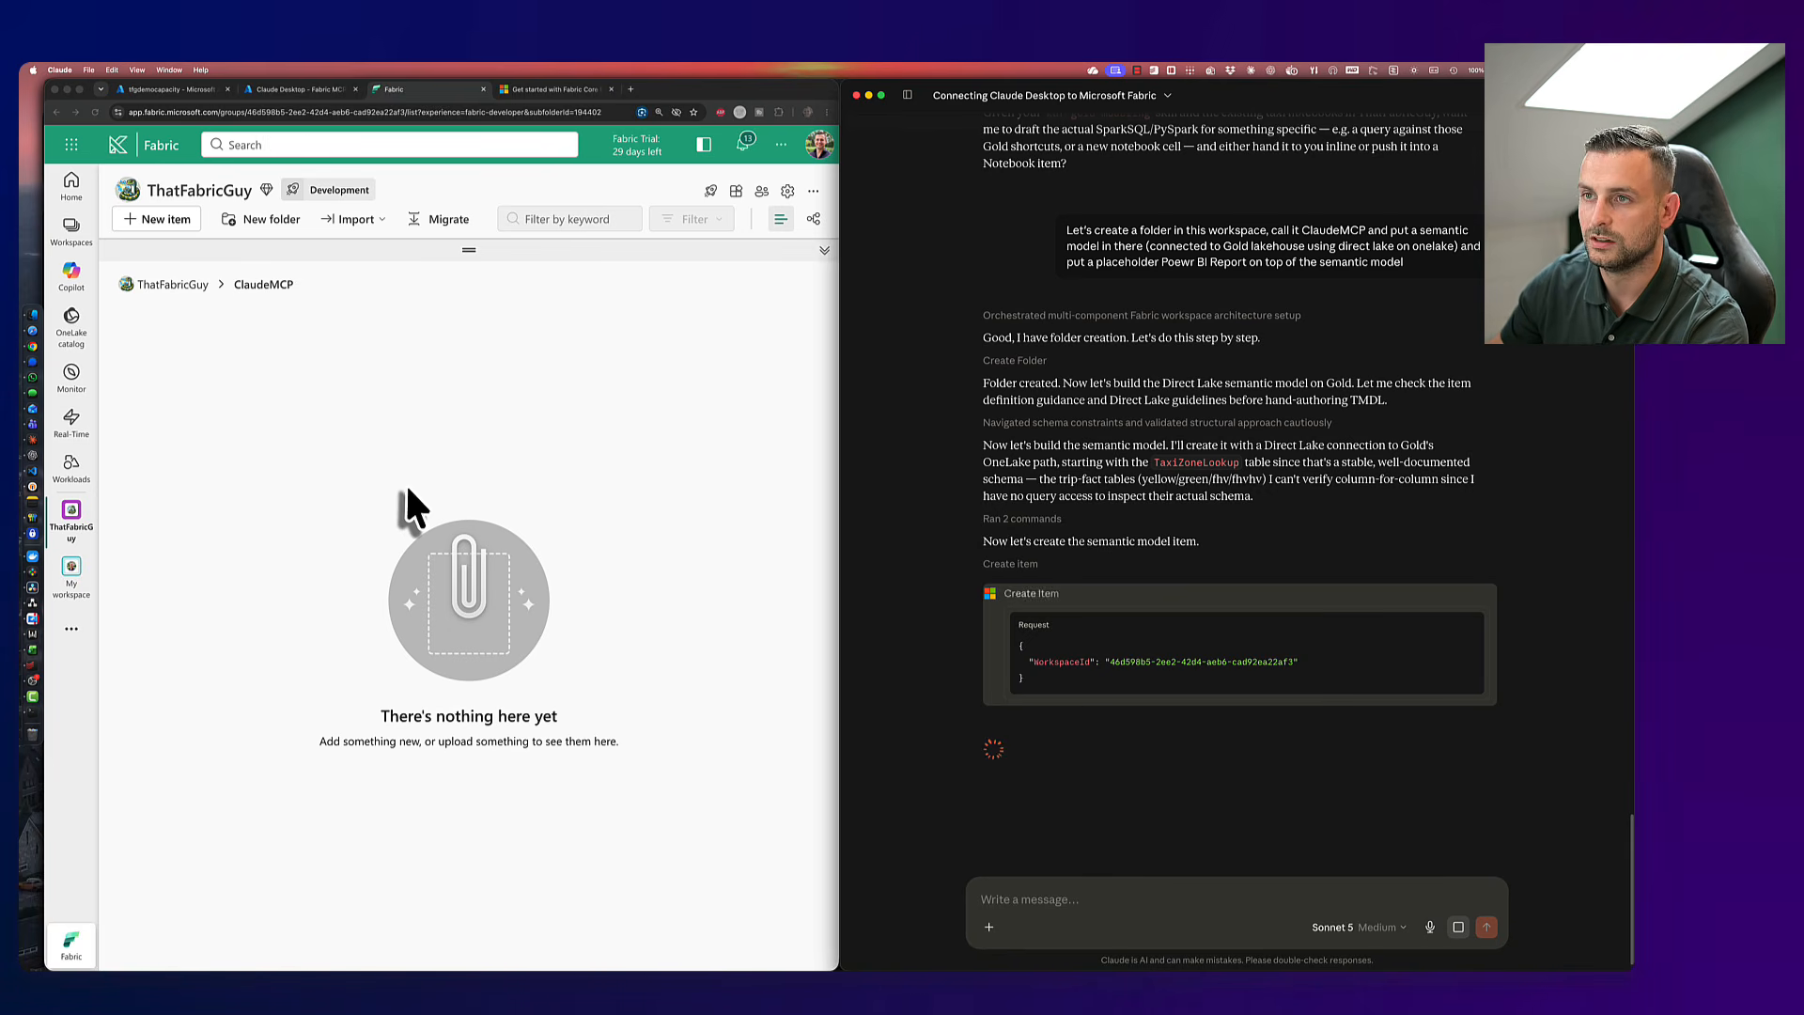
- Review Claude's Create Item JSON request while ClaudeMCP Gold Model appears in the Fabric folder
{"action": "scroll", "coordinate": [1261, 693], "scroll_direction": "down", "scroll_amount": 1}
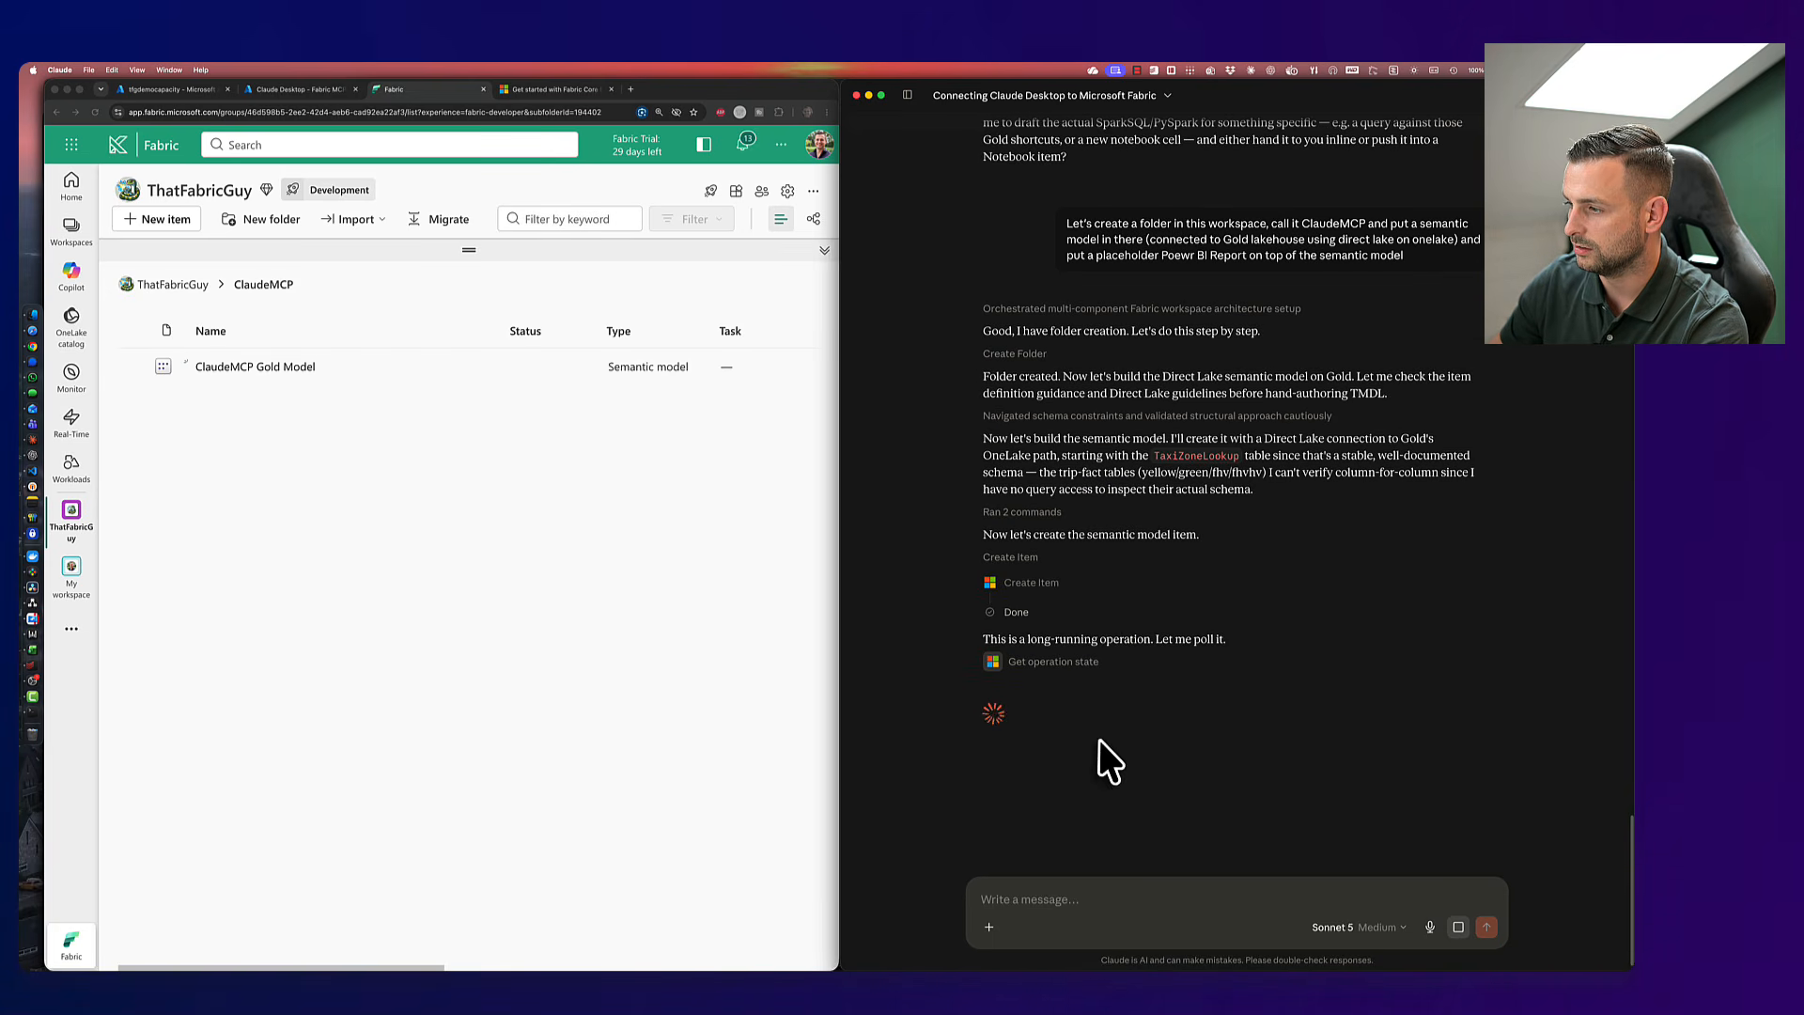
{"action": "left_click", "coordinate": [1027, 585]}
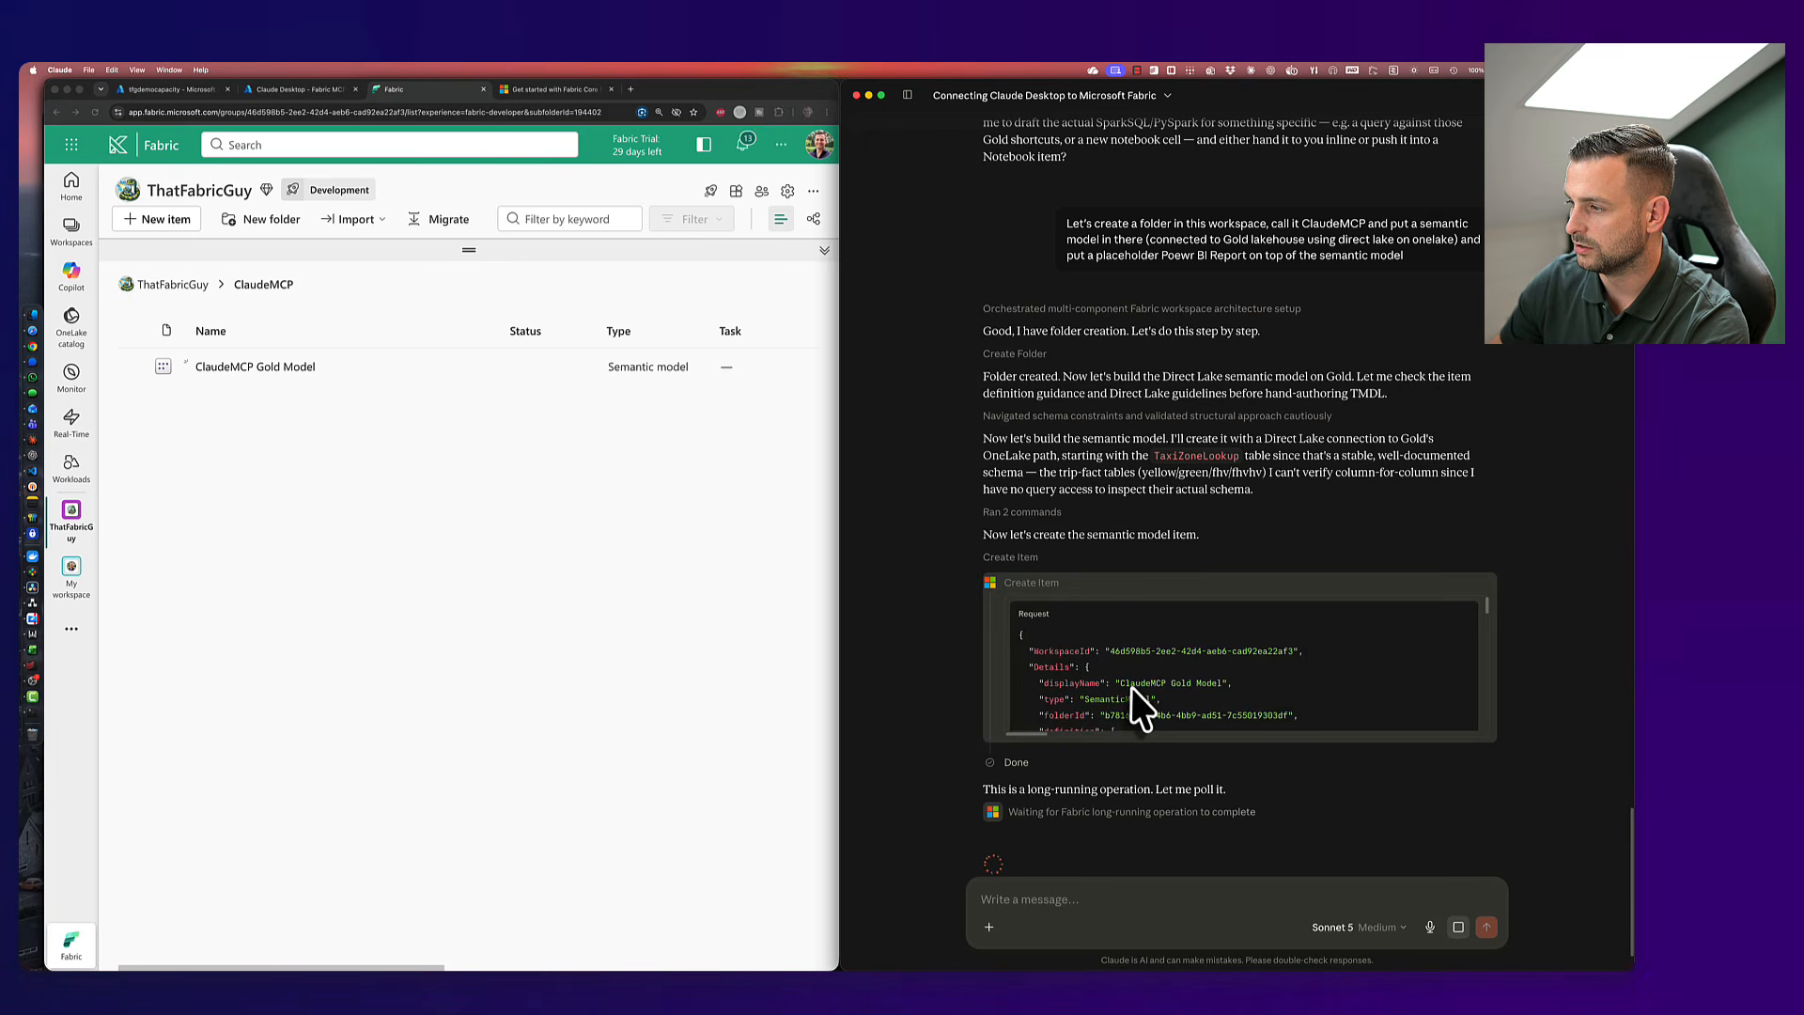
{"action": "scroll", "coordinate": [1170, 688], "scroll_direction": "down", "scroll_amount": 2}
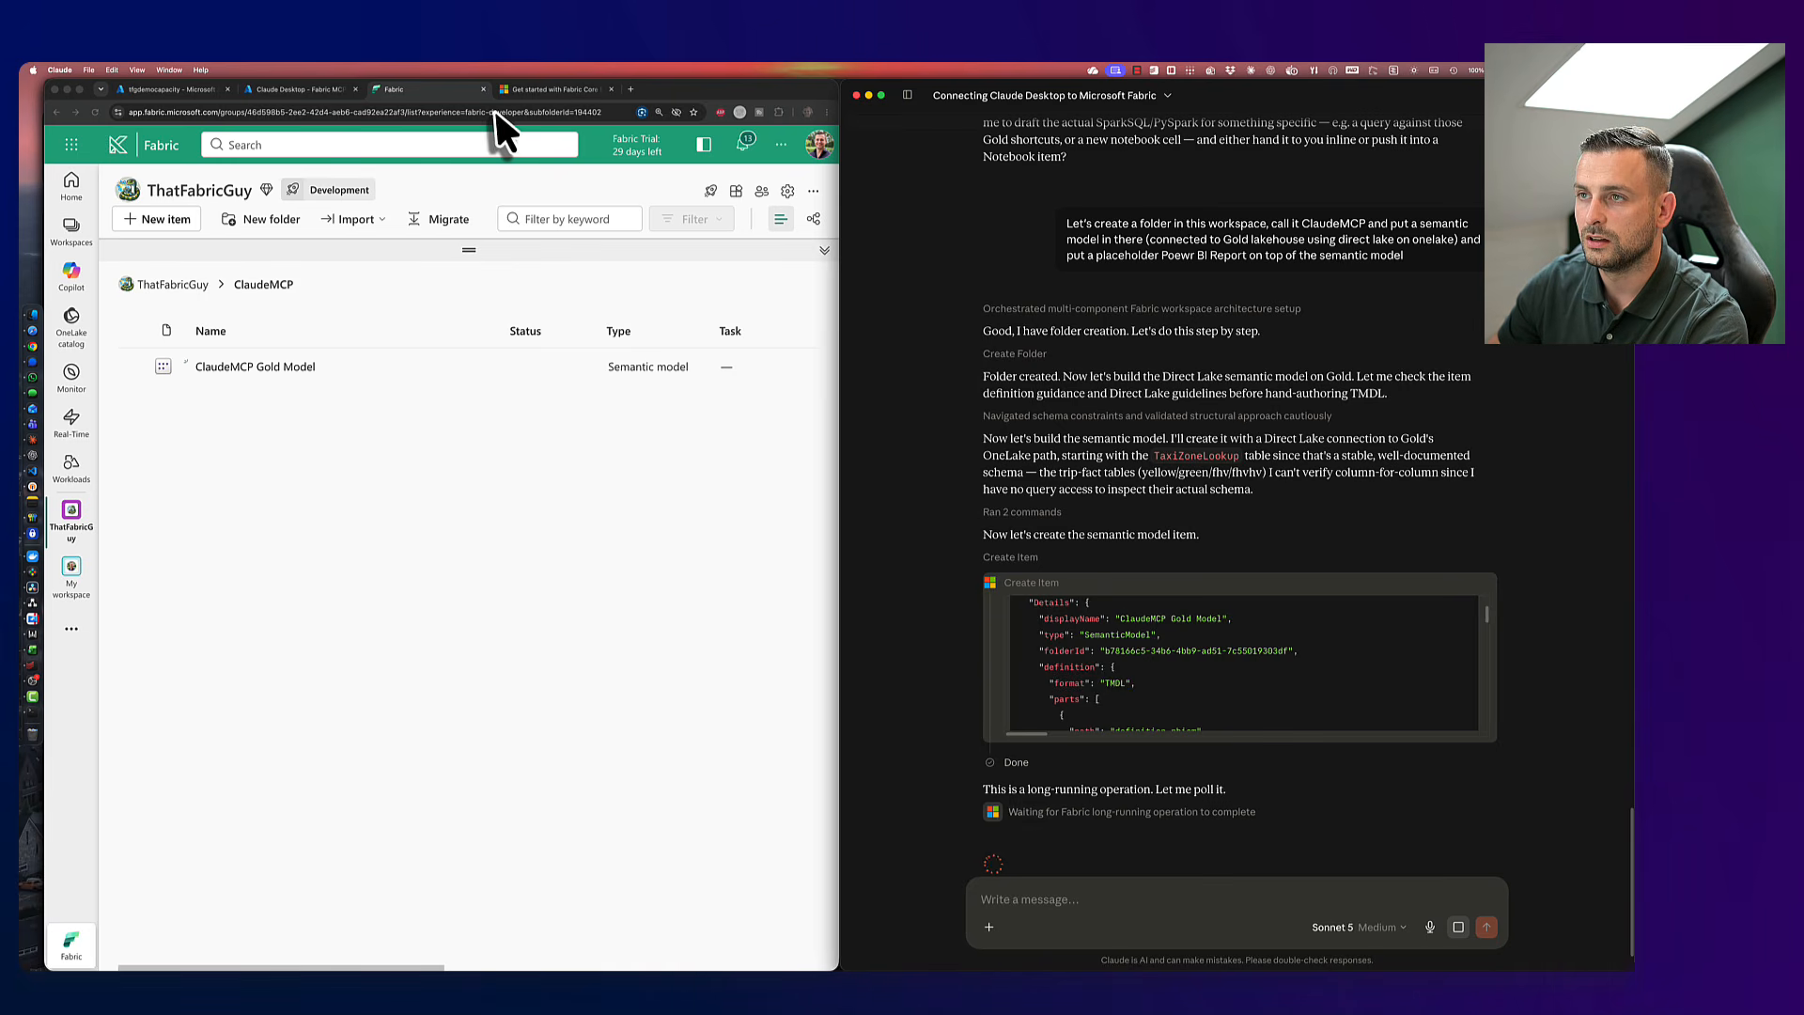
{"action": "left_click", "coordinate": [368, 441]}
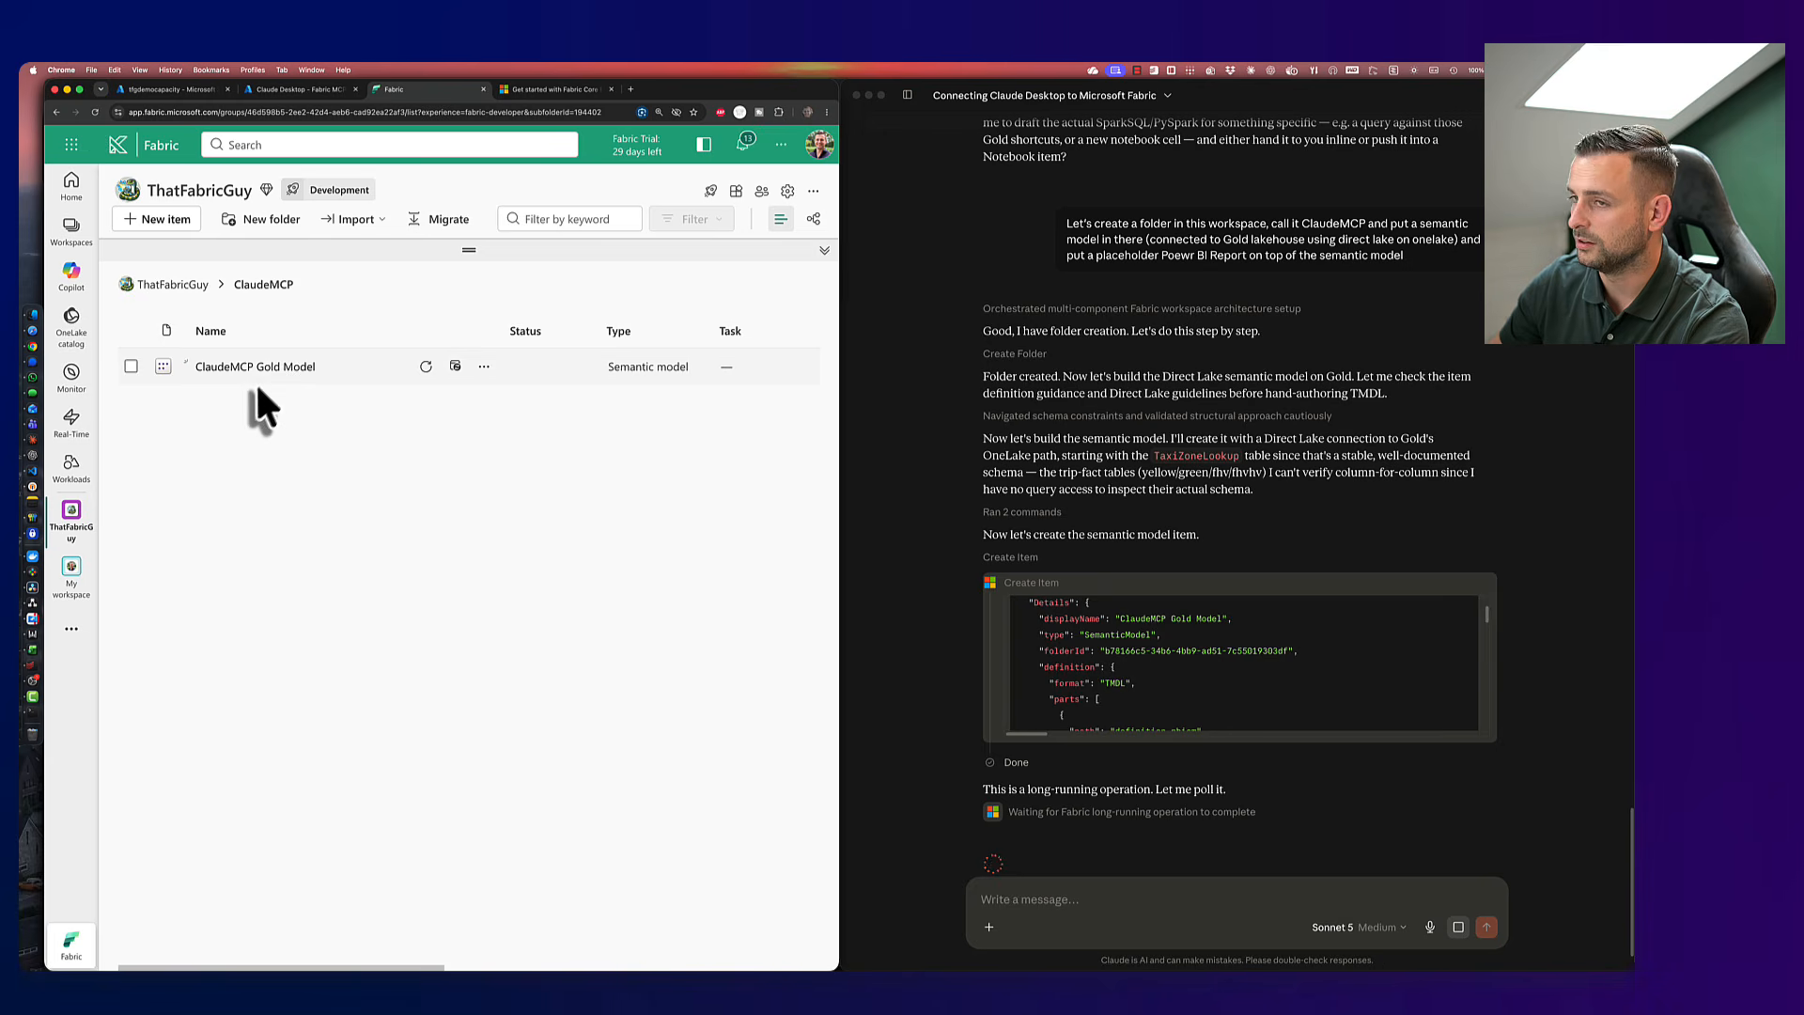
{"action": "scroll", "coordinate": [1209, 715], "scroll_direction": "down", "scroll_amount": 2}
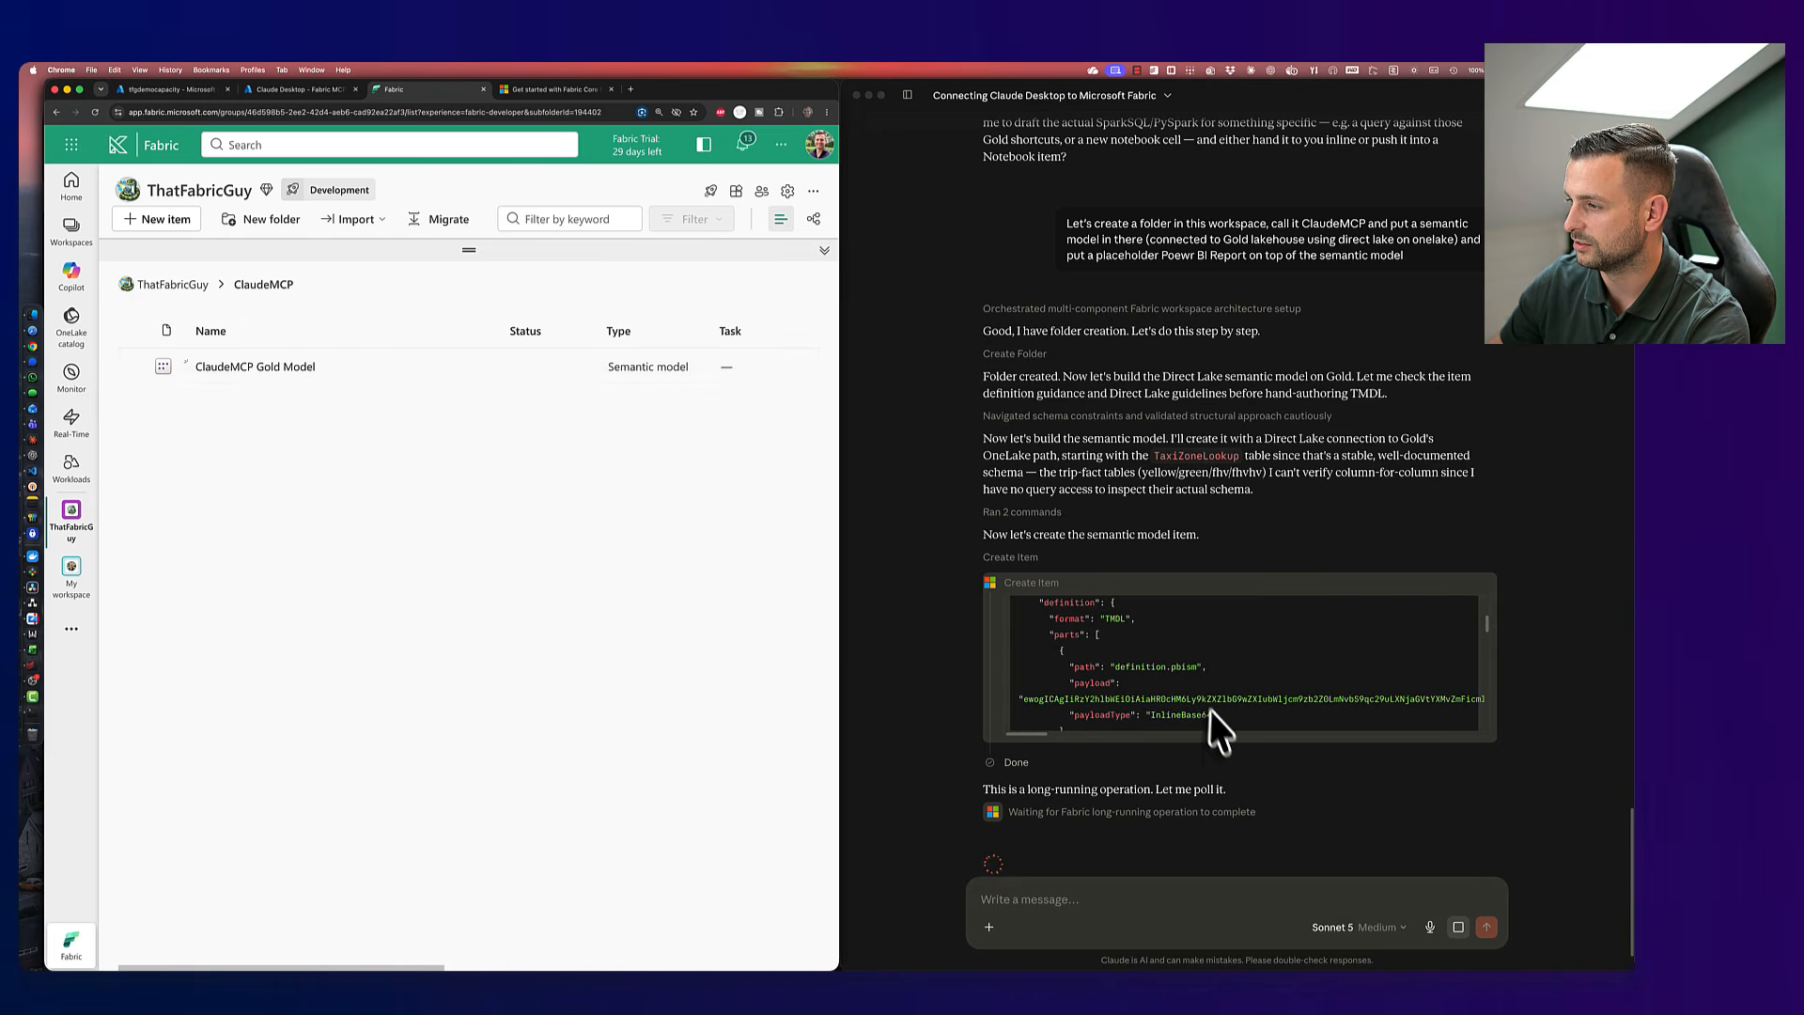
{"action": "scroll", "coordinate": [1114, 710], "scroll_direction": "down", "scroll_amount": 2}
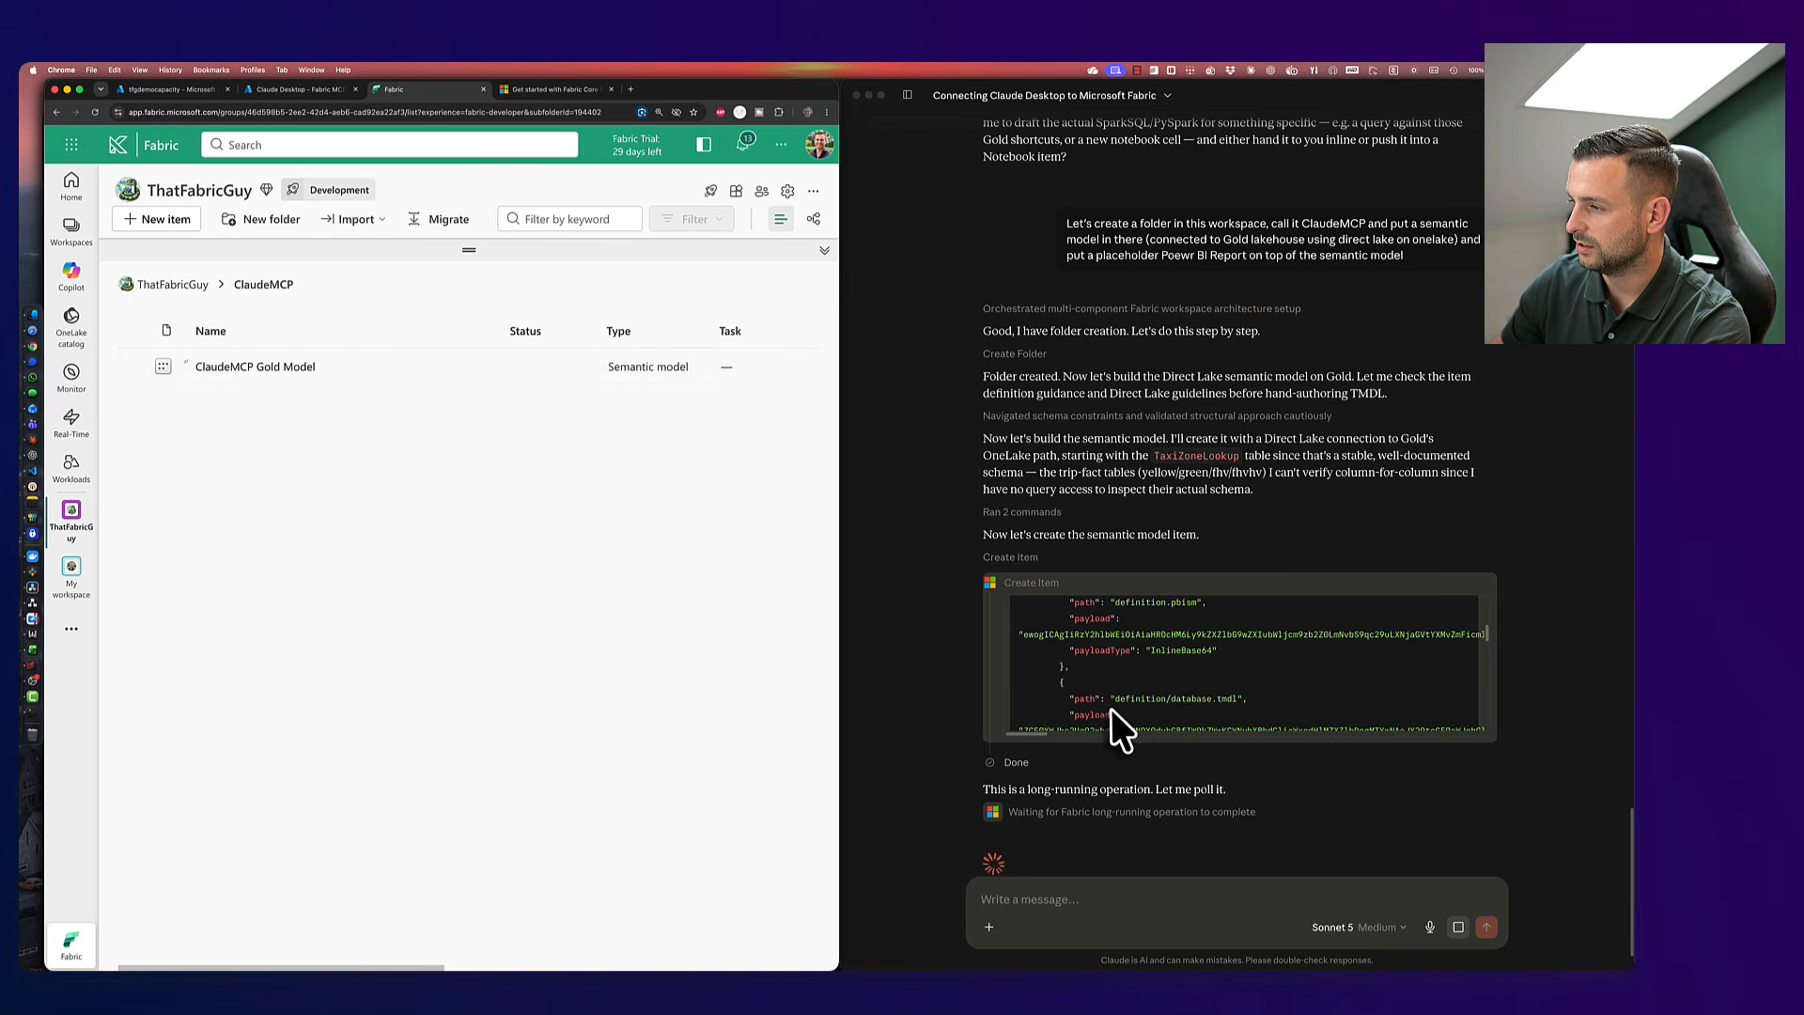
{"action": "scroll", "coordinate": [1100, 716], "scroll_direction": "down", "scroll_amount": 8}
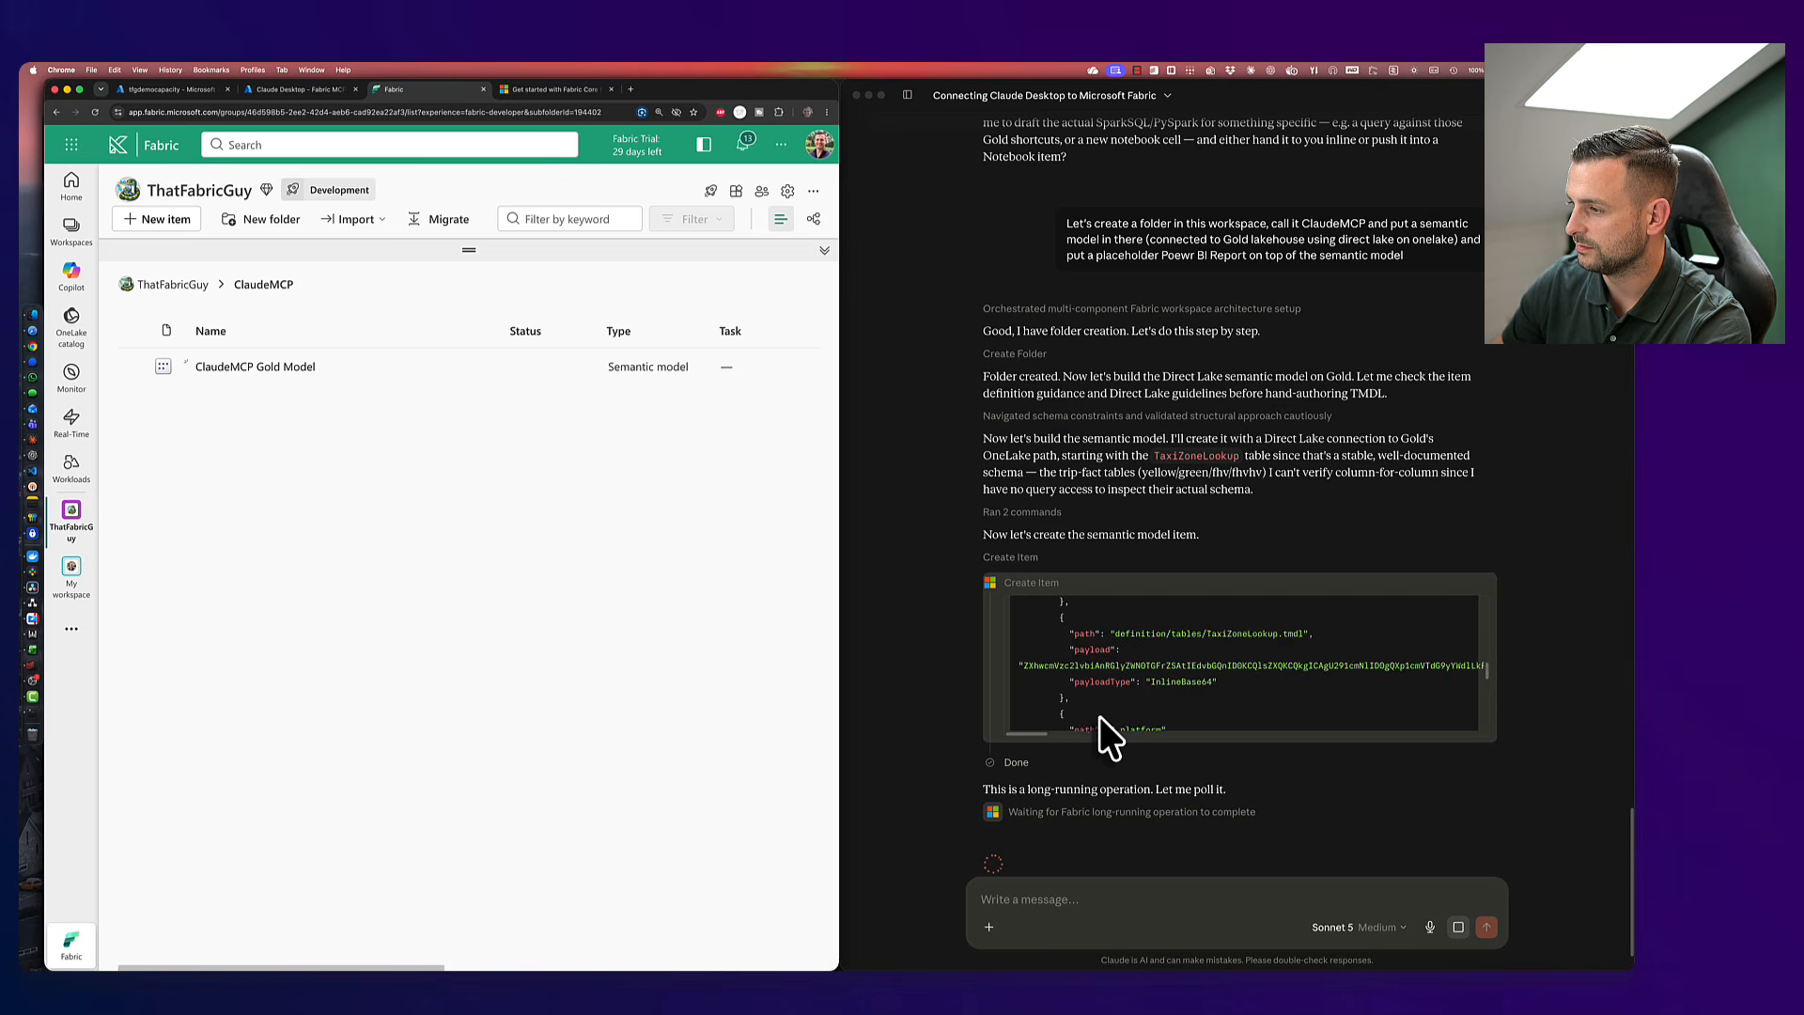
{"action": "scroll", "coordinate": [1100, 716], "scroll_direction": "down", "scroll_amount": 5}
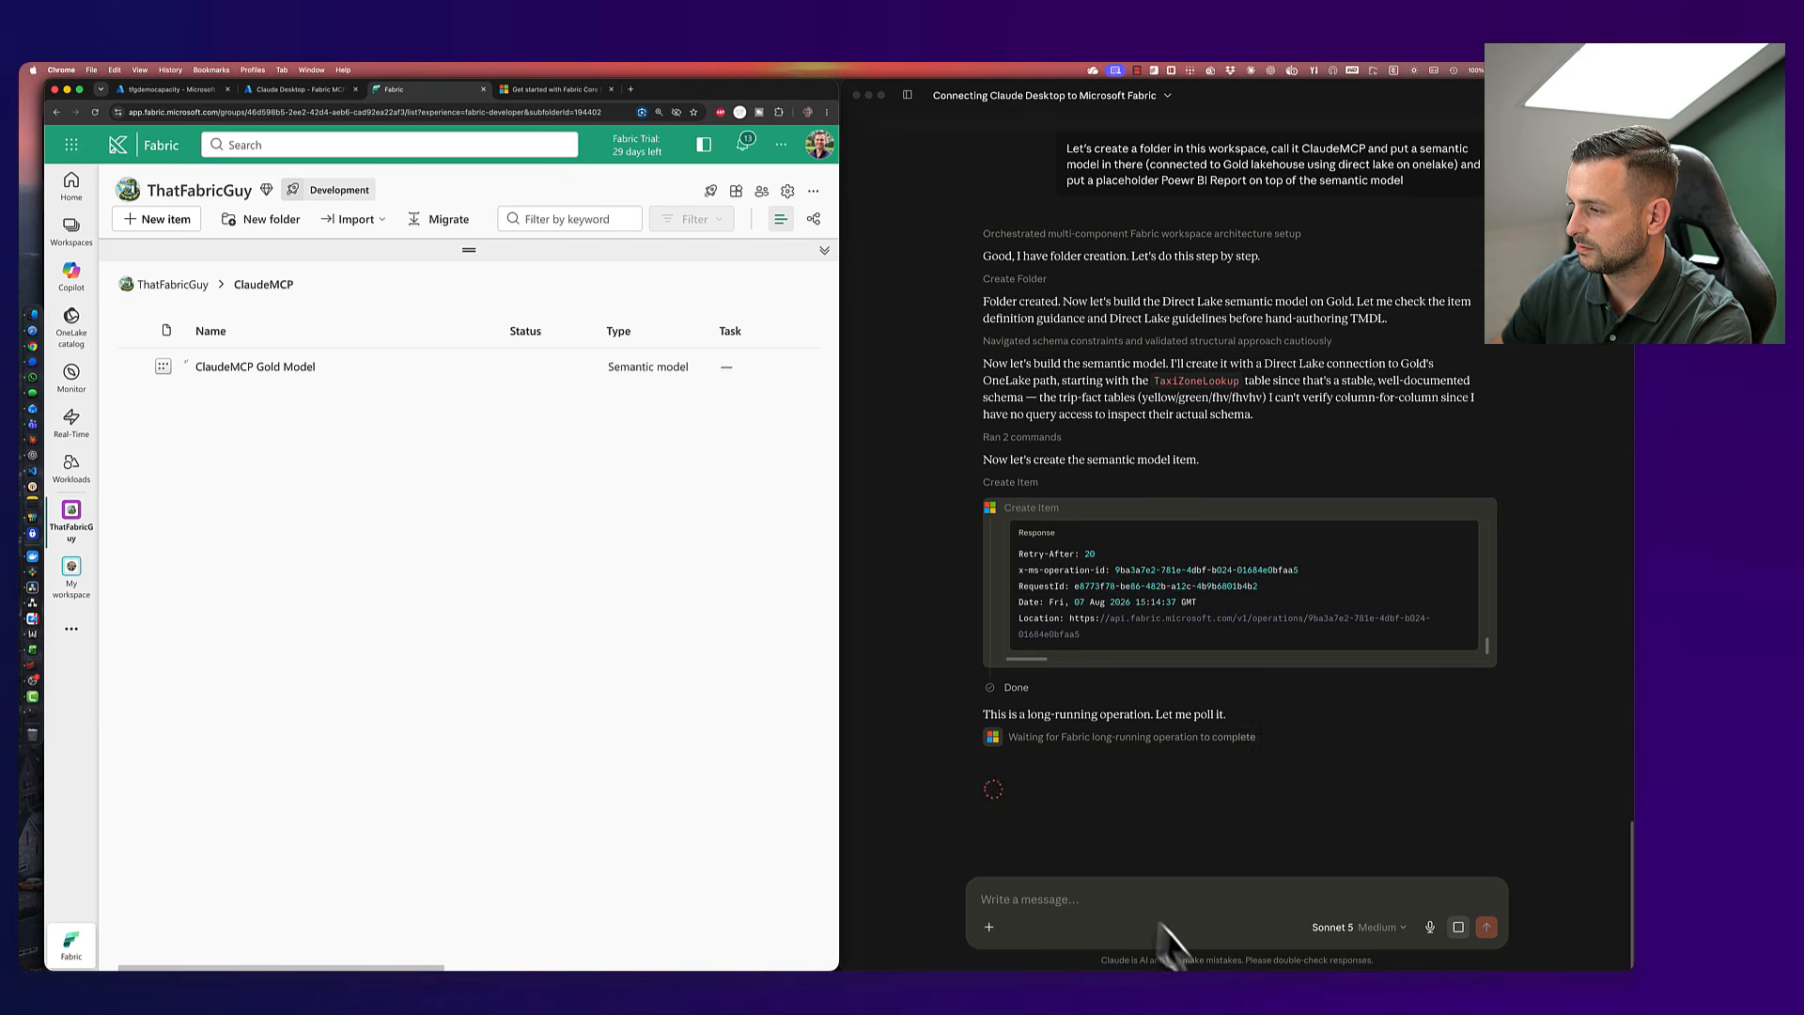
- Open ClaudeMCP Gold Model to inspect its TaxiZoneLookup table, then close it
{"action": "left_click", "coordinate": [230, 369]}
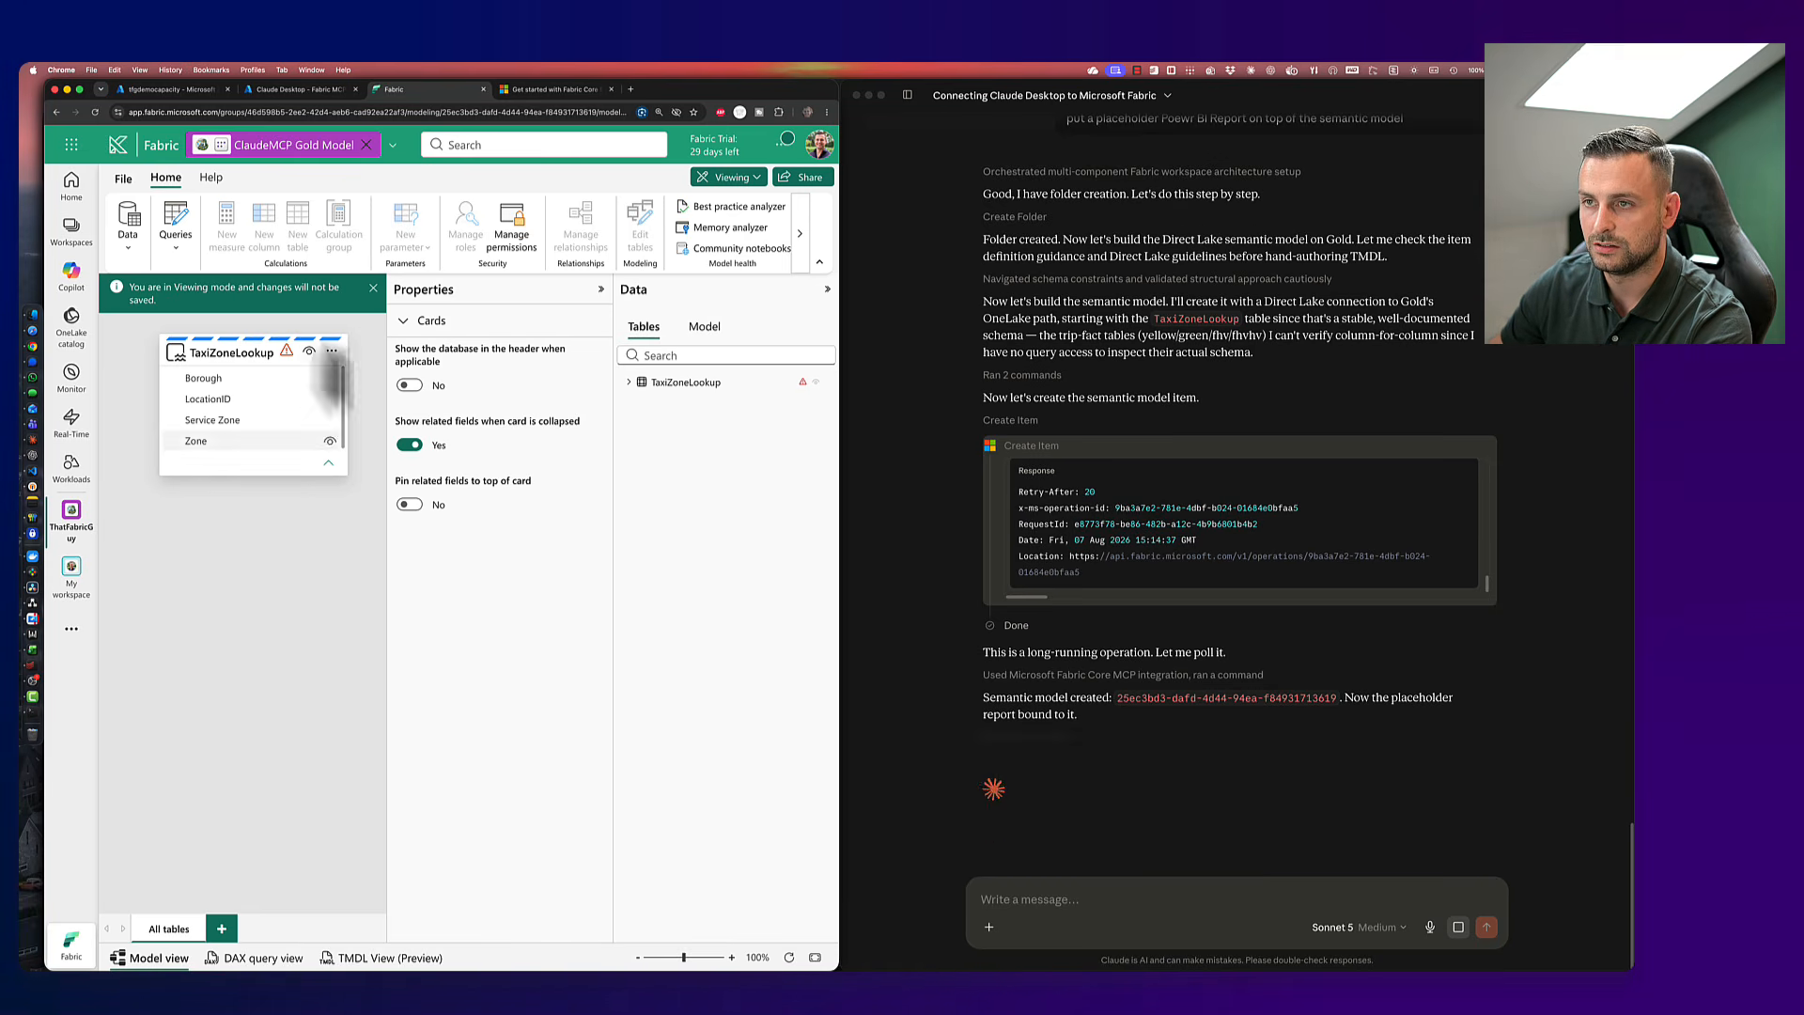
{"action": "left_click", "coordinate": [367, 144]}
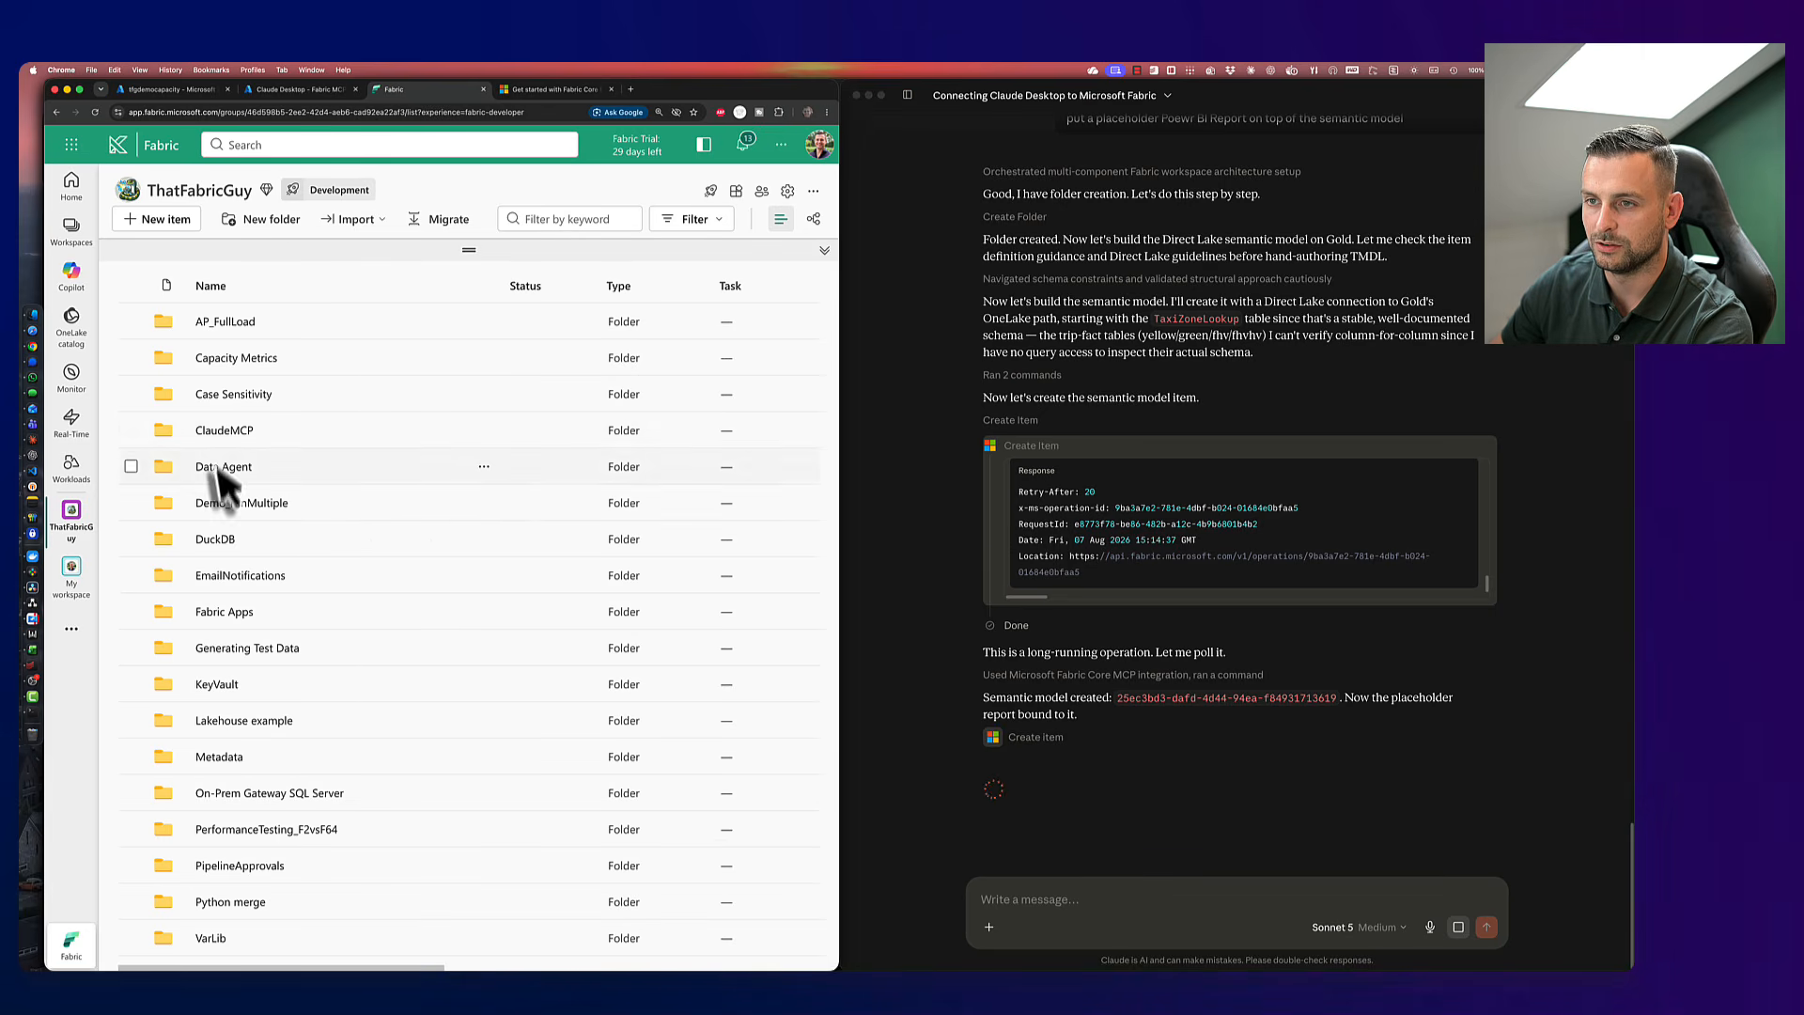
- Confirm the ClaudeMCP Gold Model's refresh history shows a completed on-demand refresh
{"action": "left_click", "coordinate": [226, 430]}
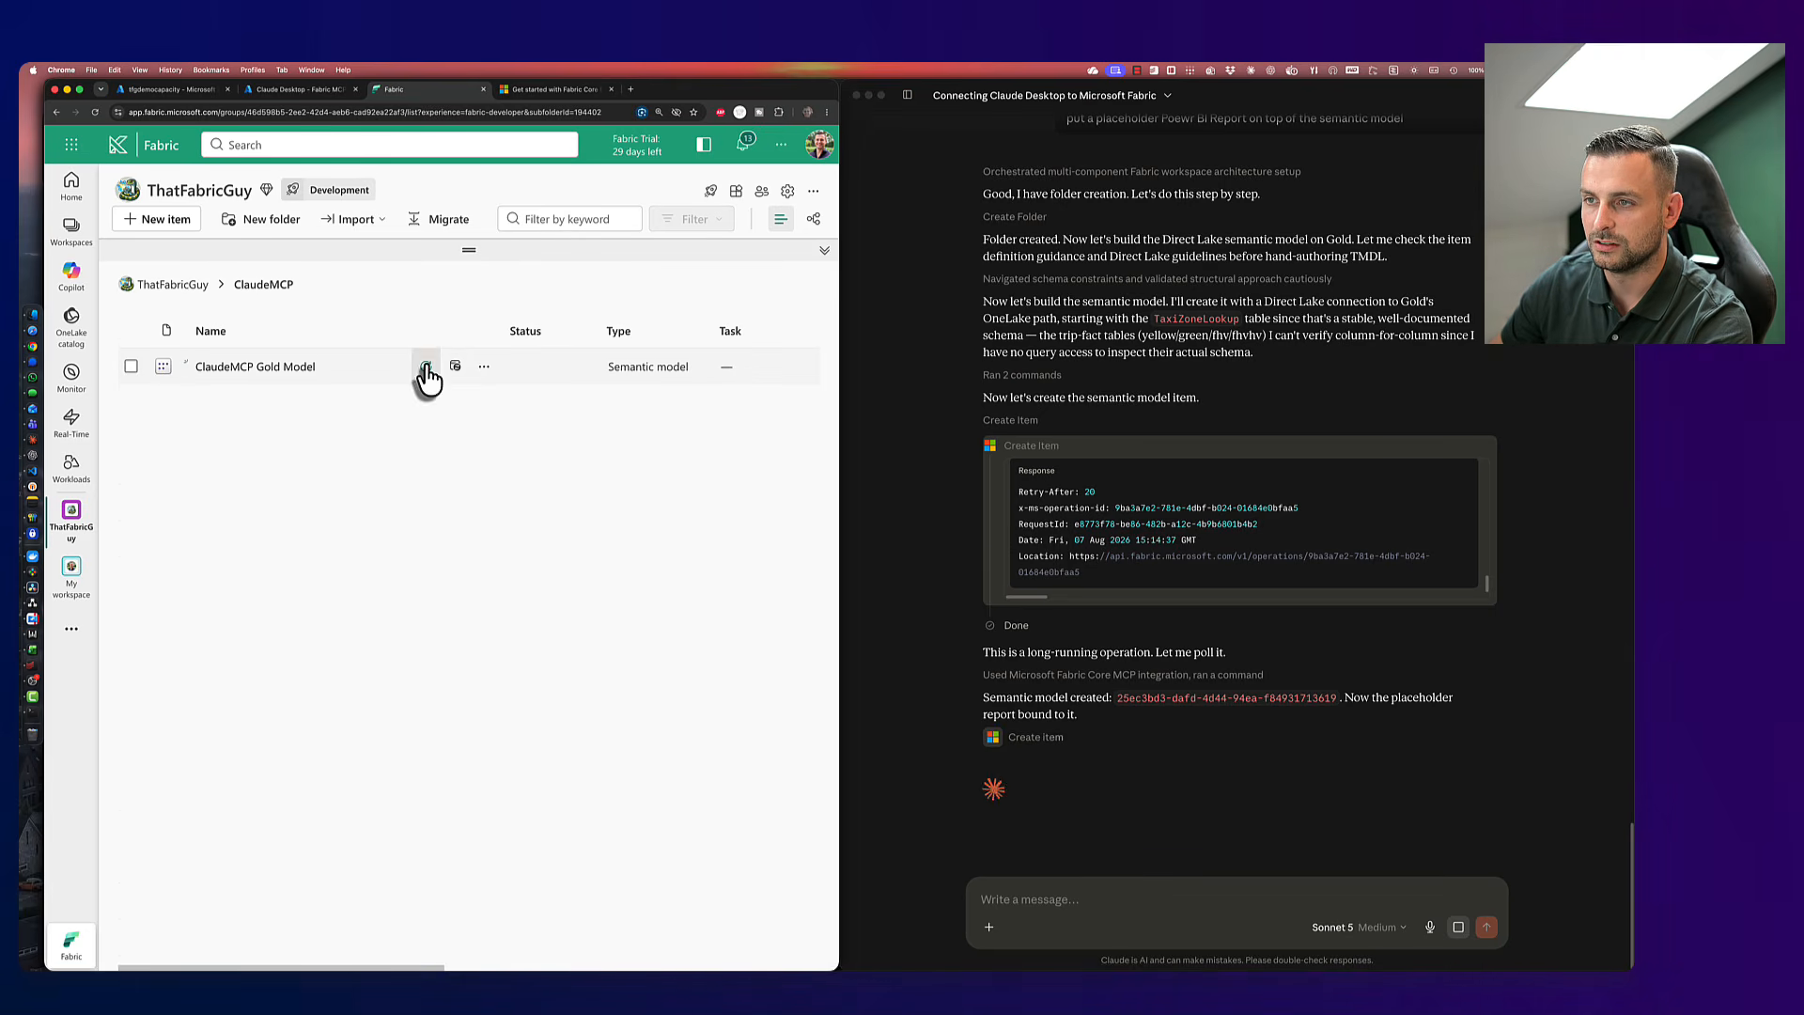
{"action": "left_click", "coordinate": [484, 366]}
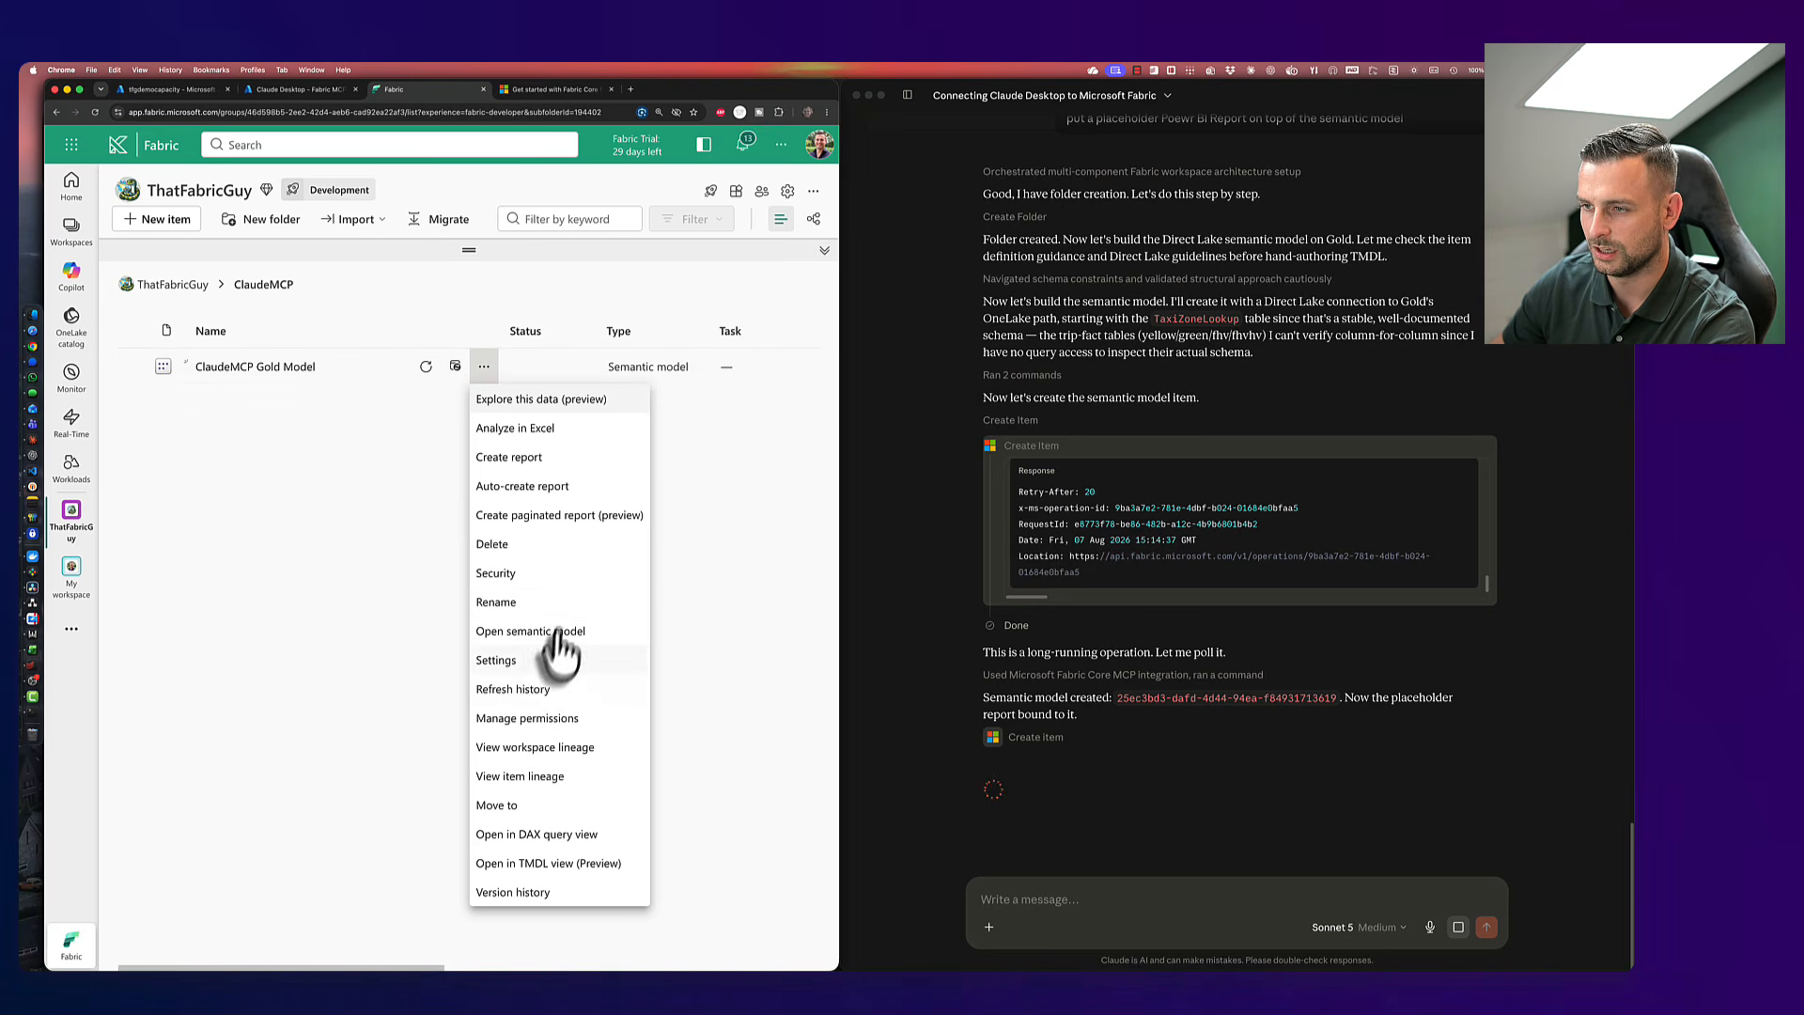
{"action": "left_click", "coordinate": [531, 691]}
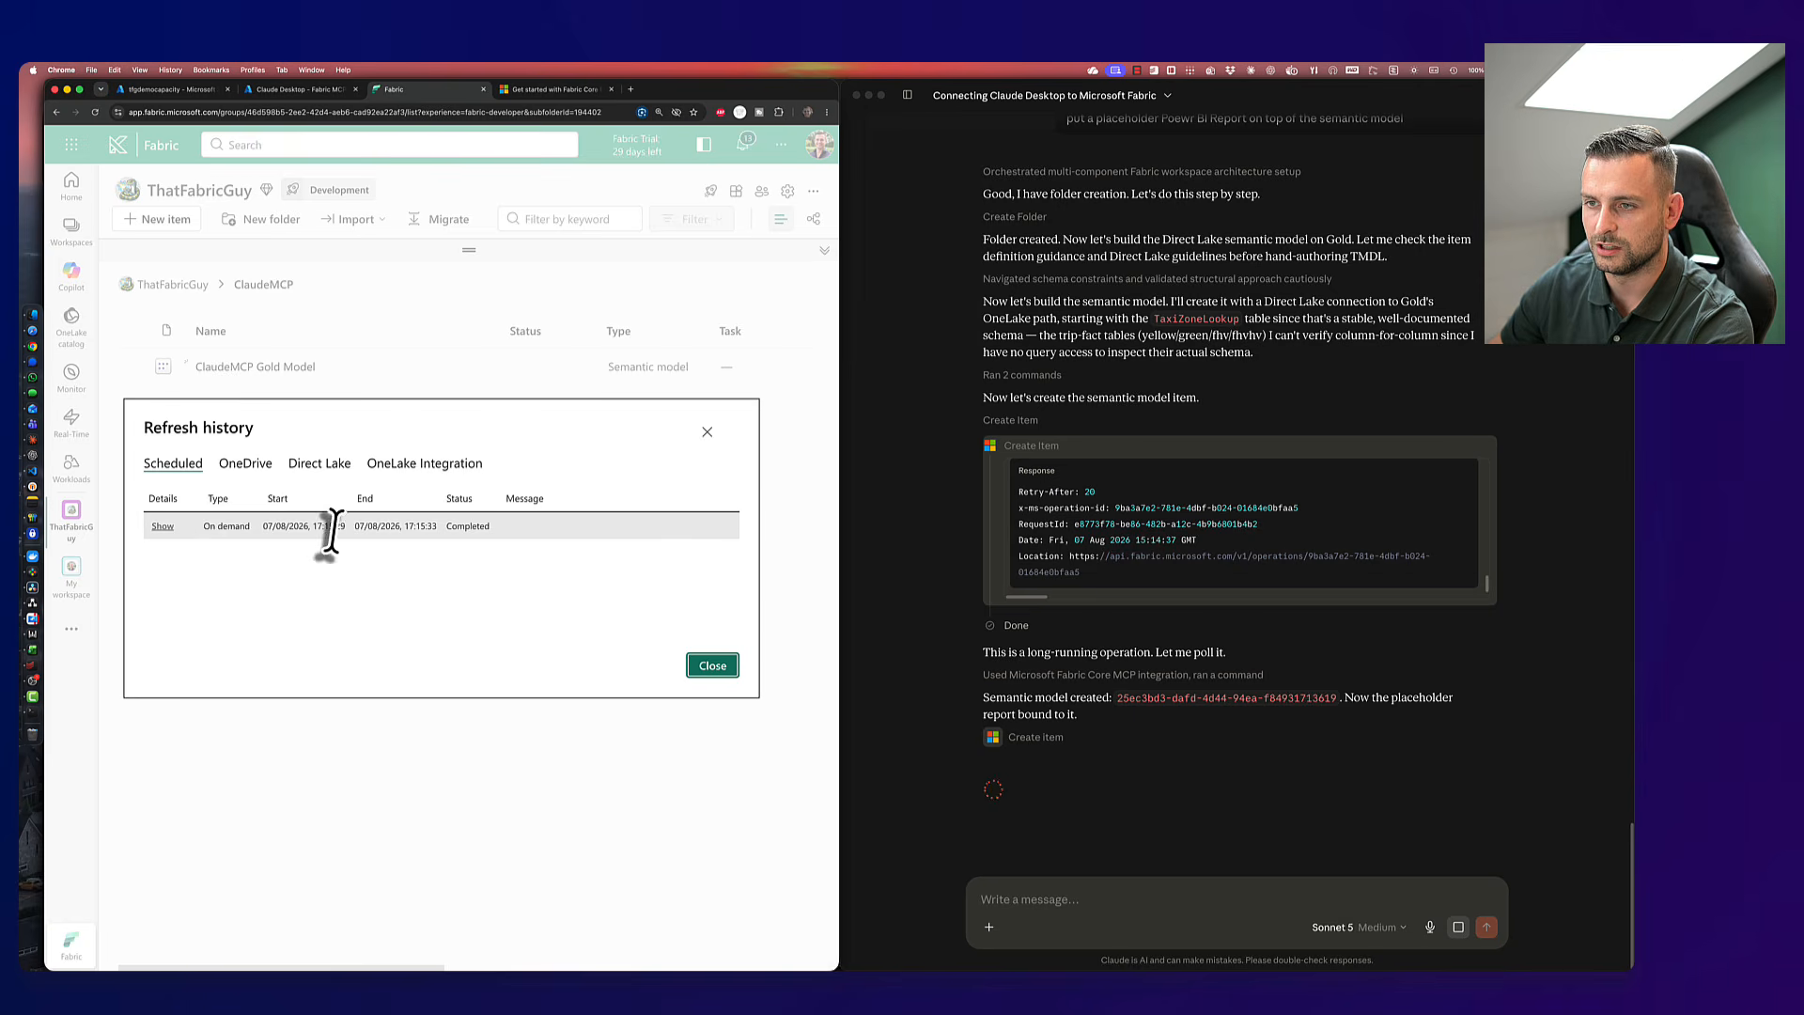
{"action": "left_click_drag", "start_coordinate": [315, 527], "coordinate": [329, 527]}
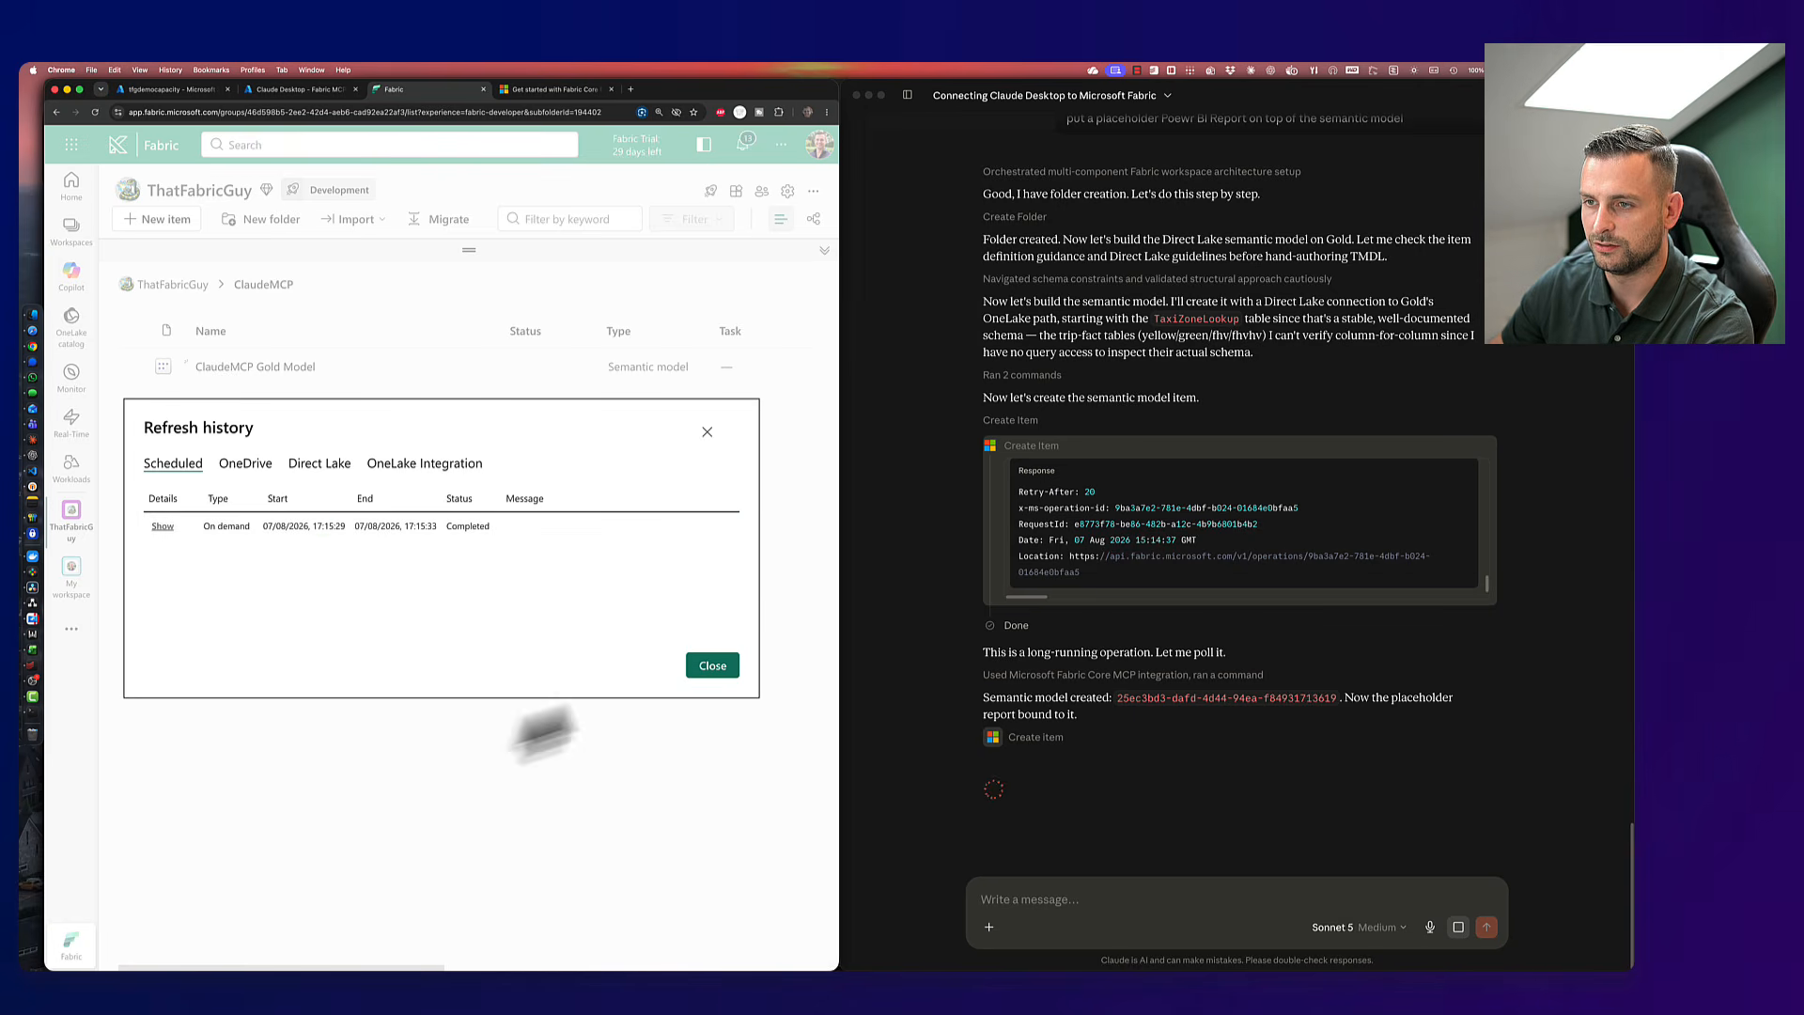
{"action": "left_click", "coordinate": [725, 673]}
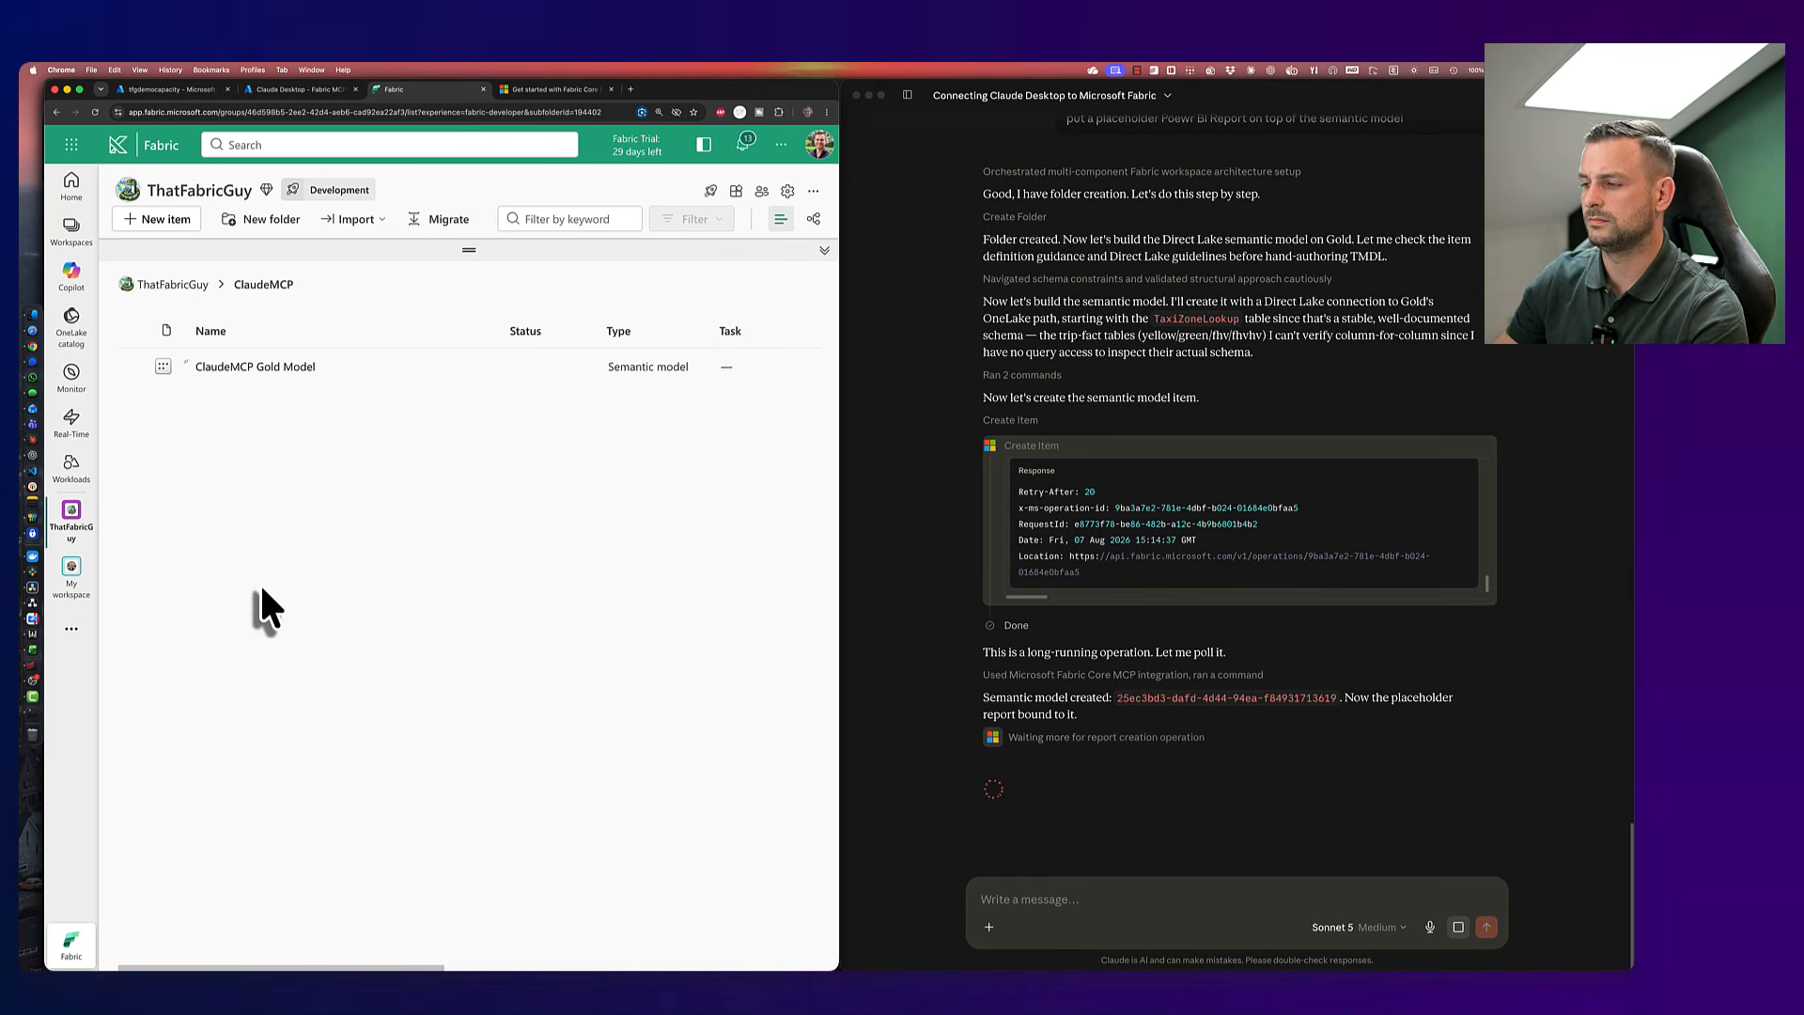
{"action": "left_click", "coordinate": [1156, 825]}
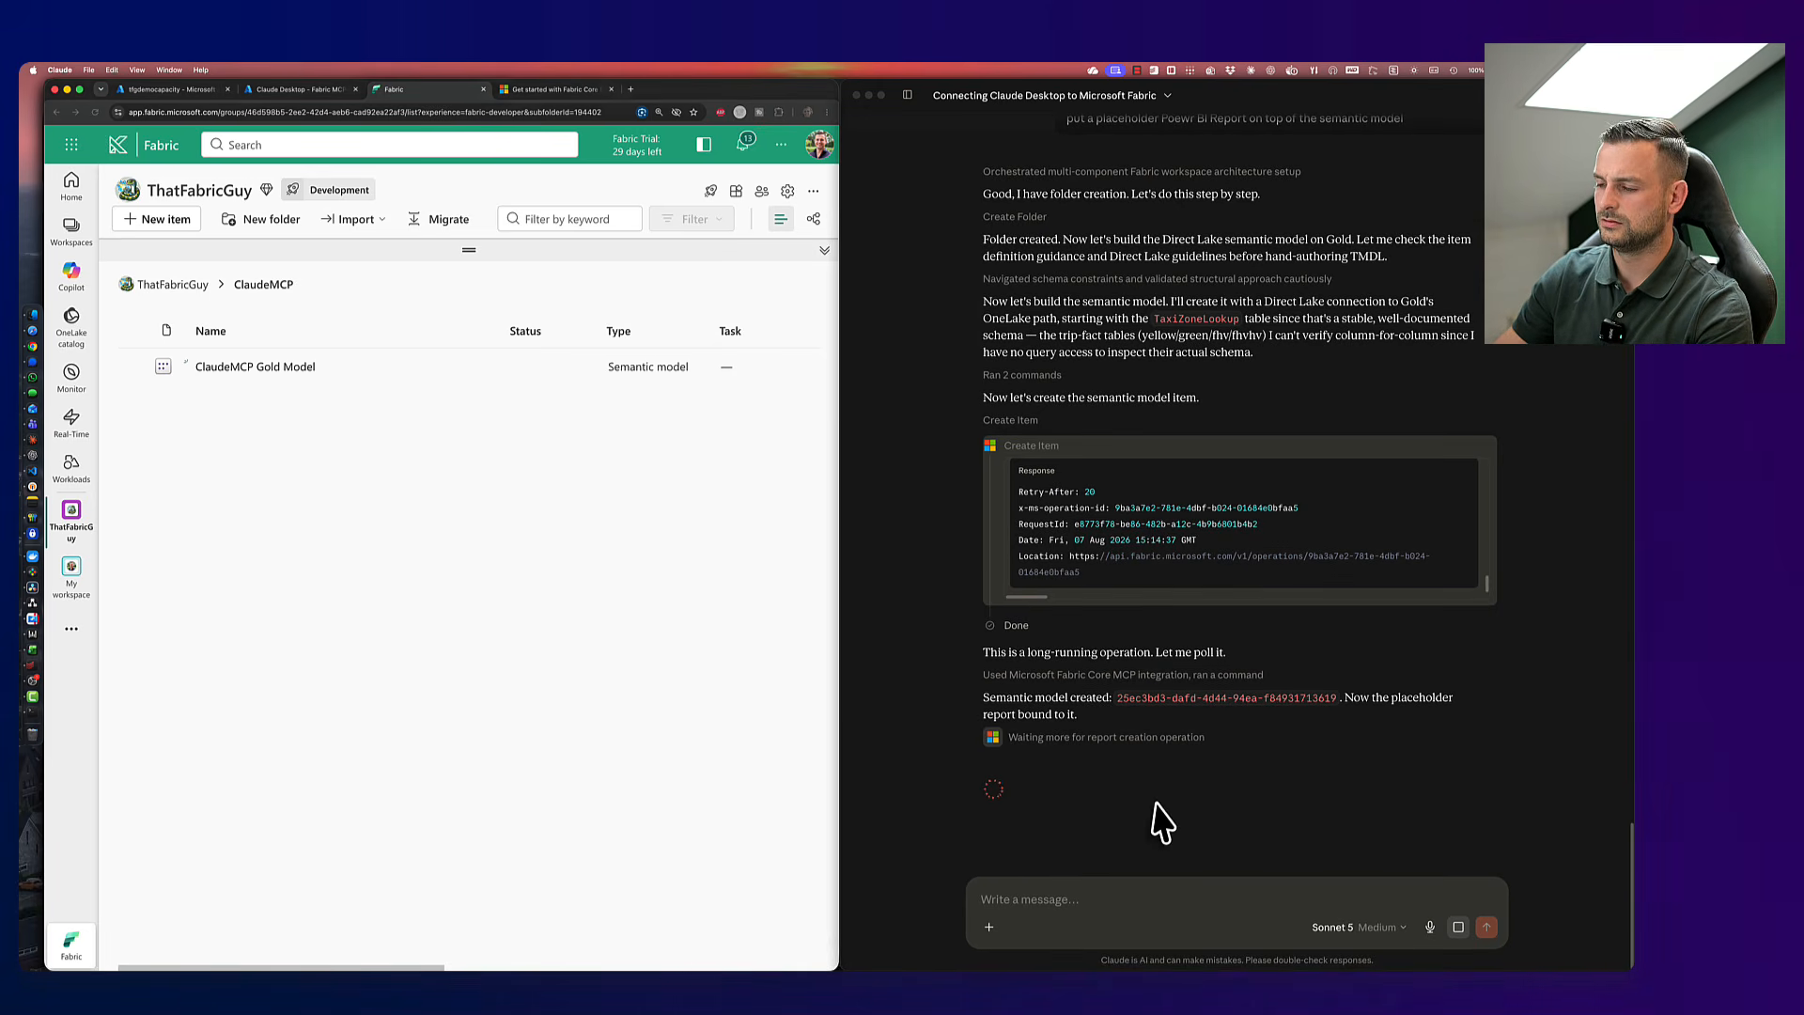
- Expand Claude's report-creation wait steps to follow the placeholder report's progress
{"action": "left_click", "coordinate": [1117, 737]}
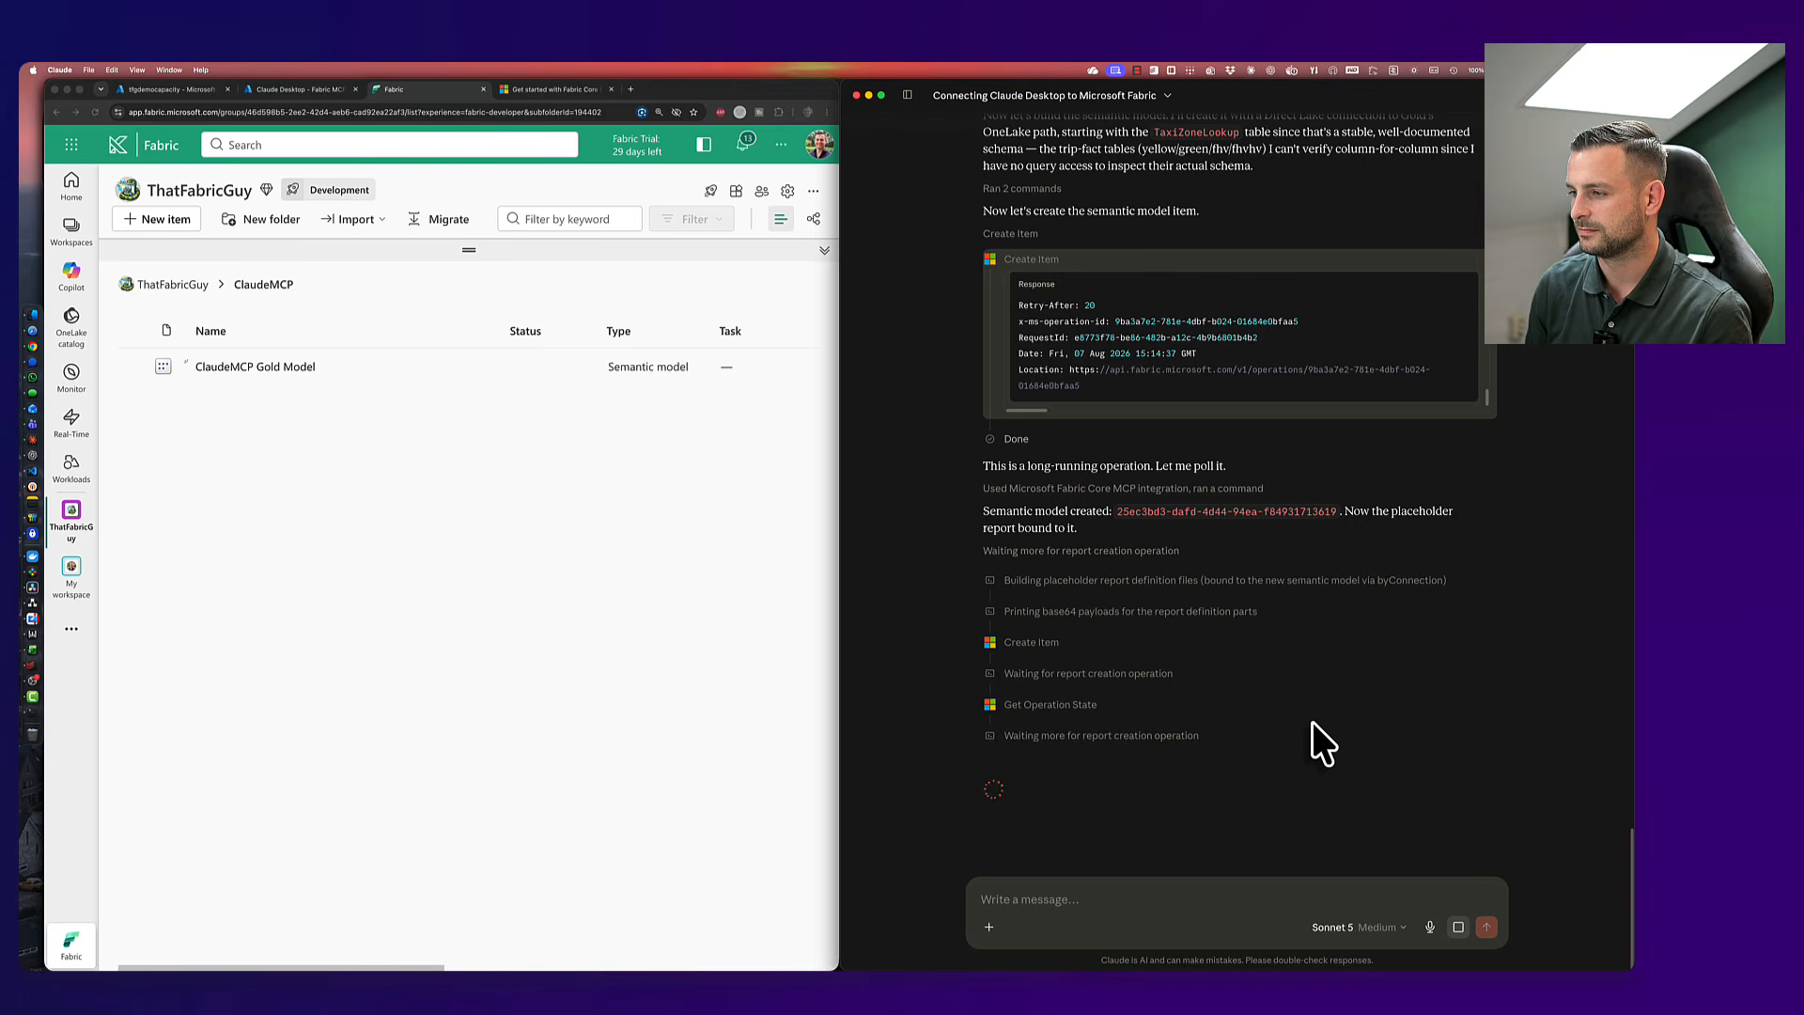
{"action": "left_click", "coordinate": [1047, 676]}
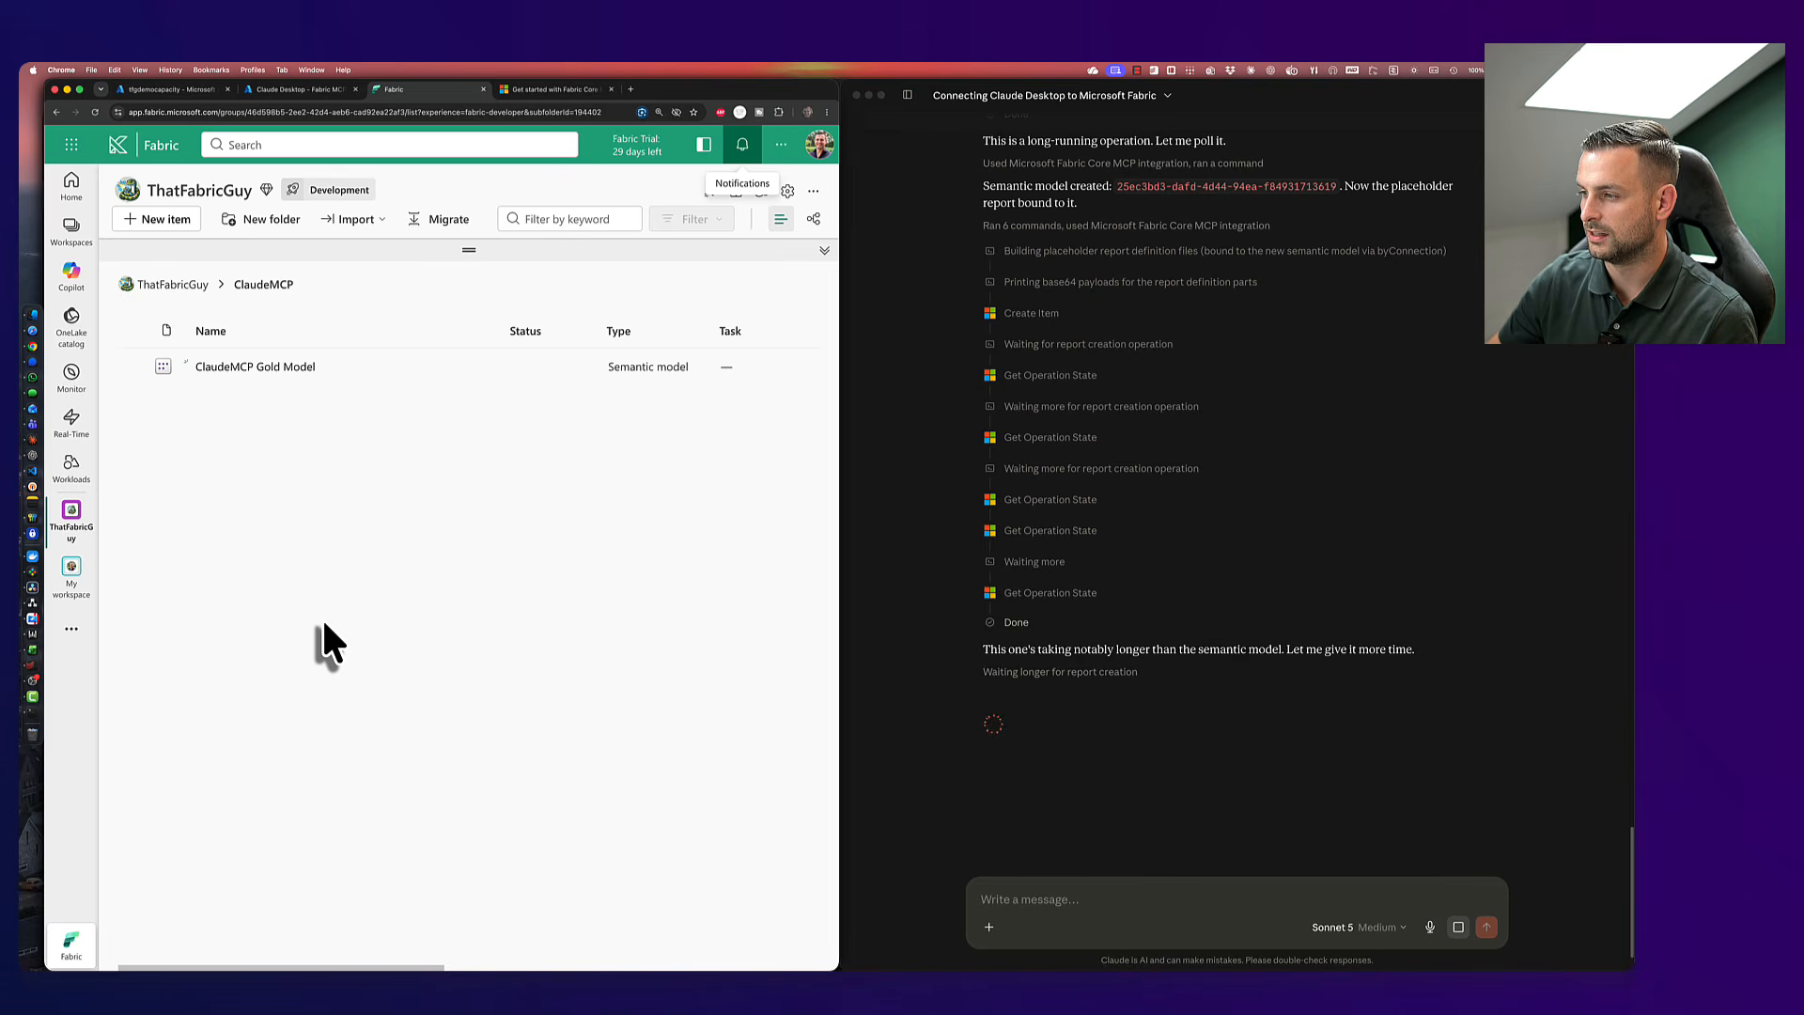
{"action": "left_click", "coordinate": [1069, 814]}
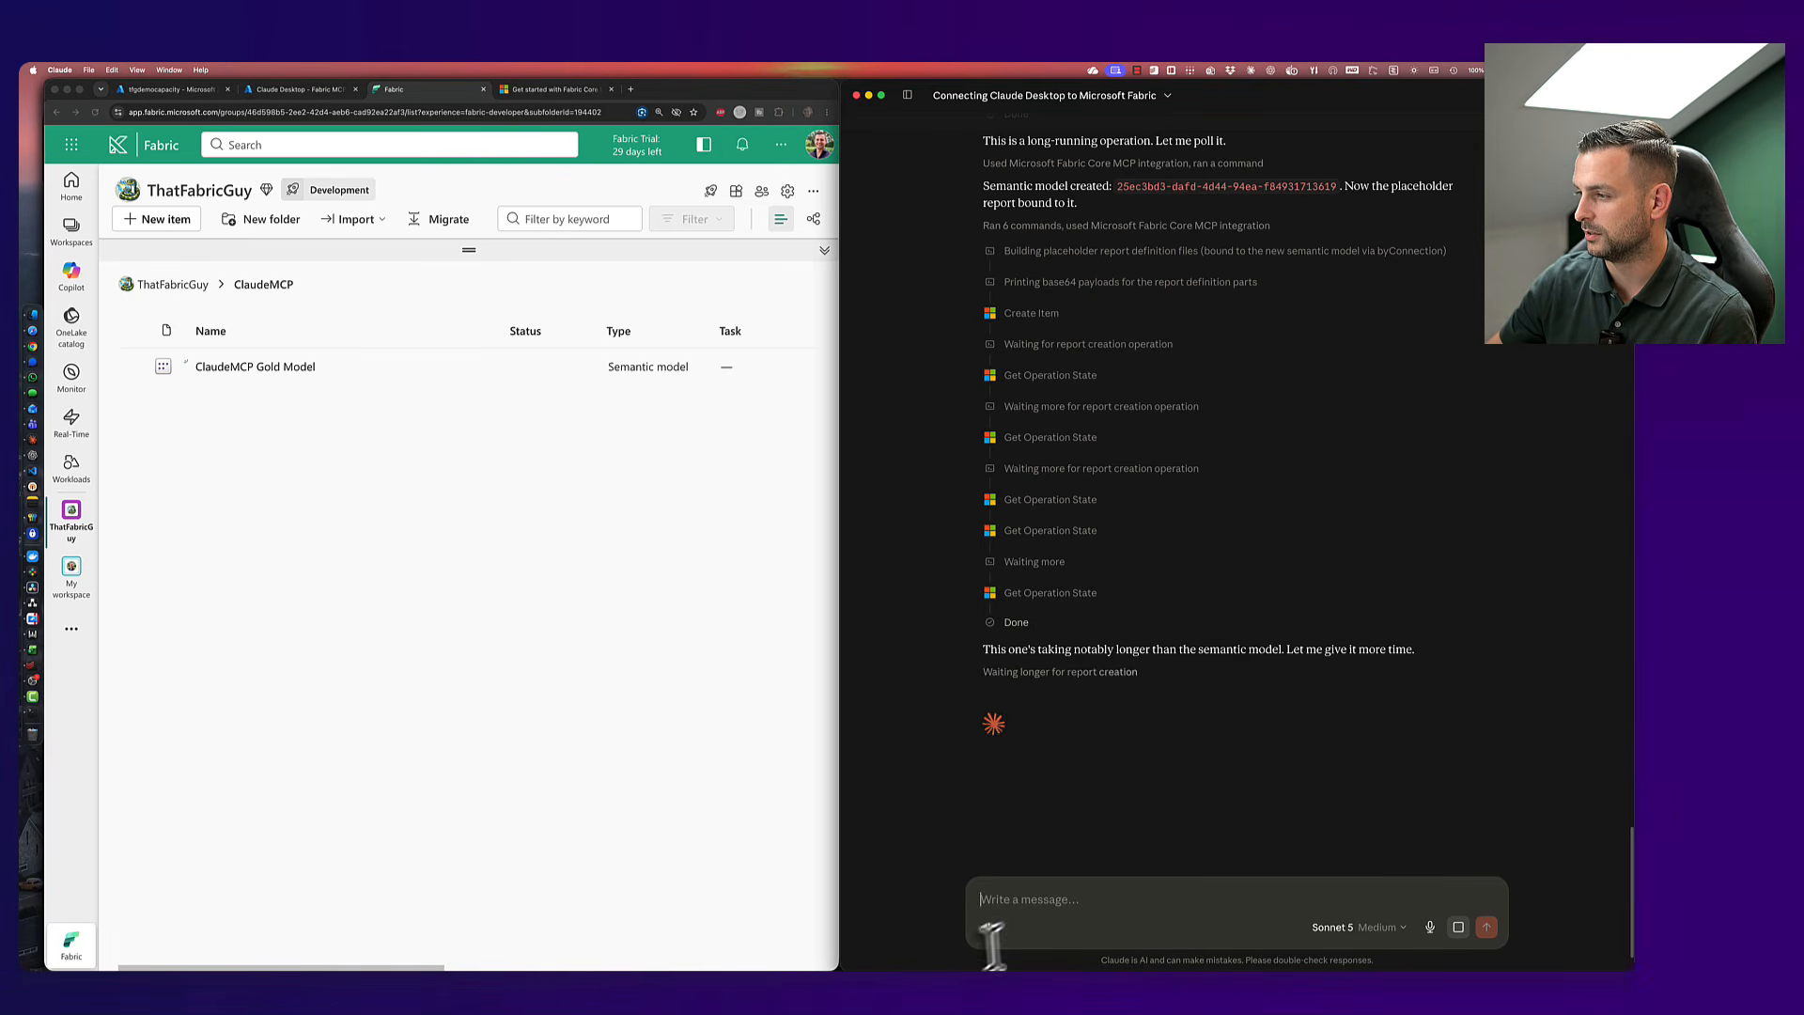